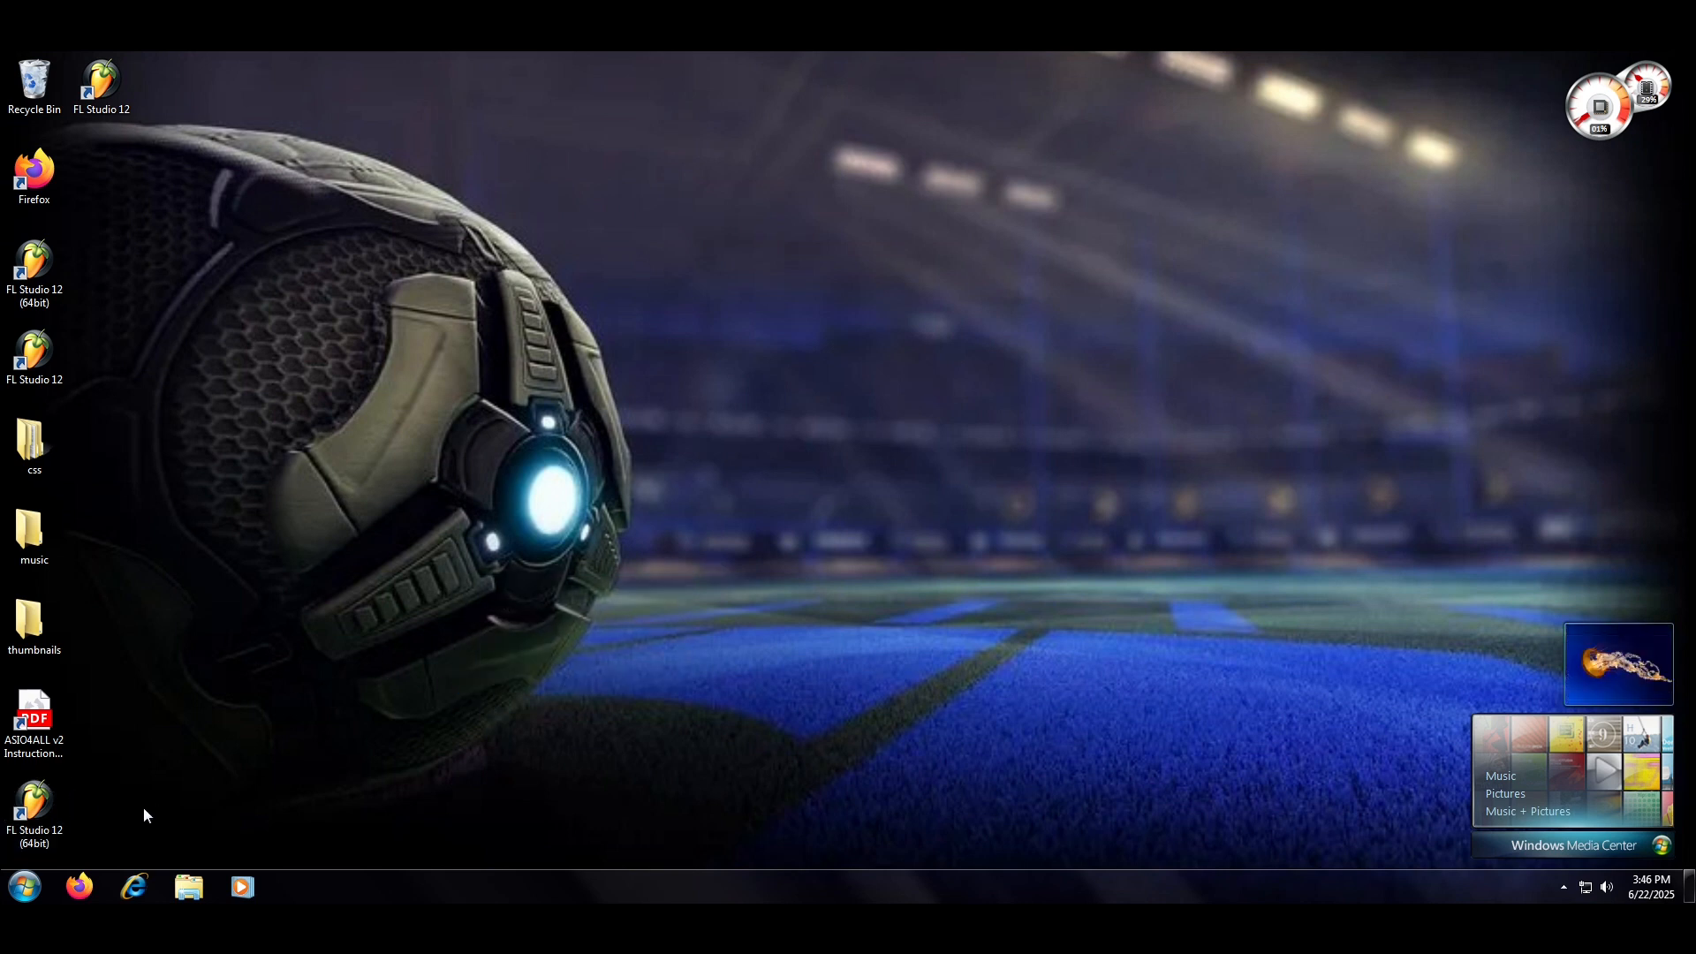
- Start FL Studio 12, add a Toxic Biohazard channel to the channel rack, and reposition its plugin window
key("super")
left_click(131, 772)
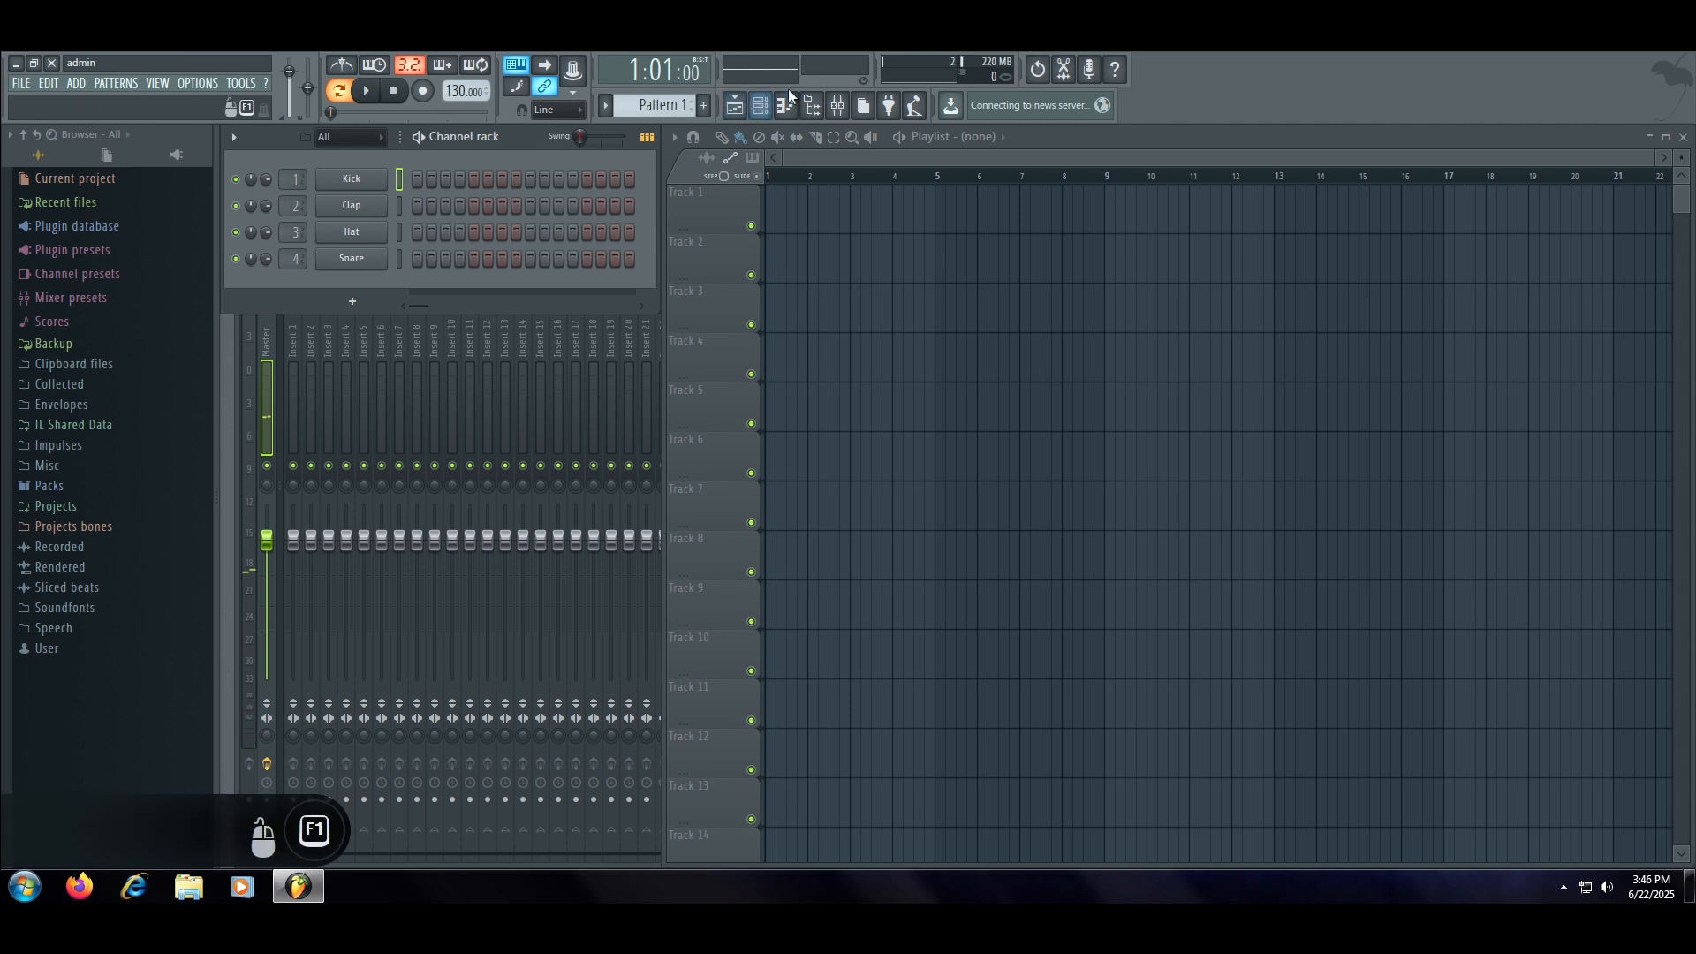
left_click(355, 302)
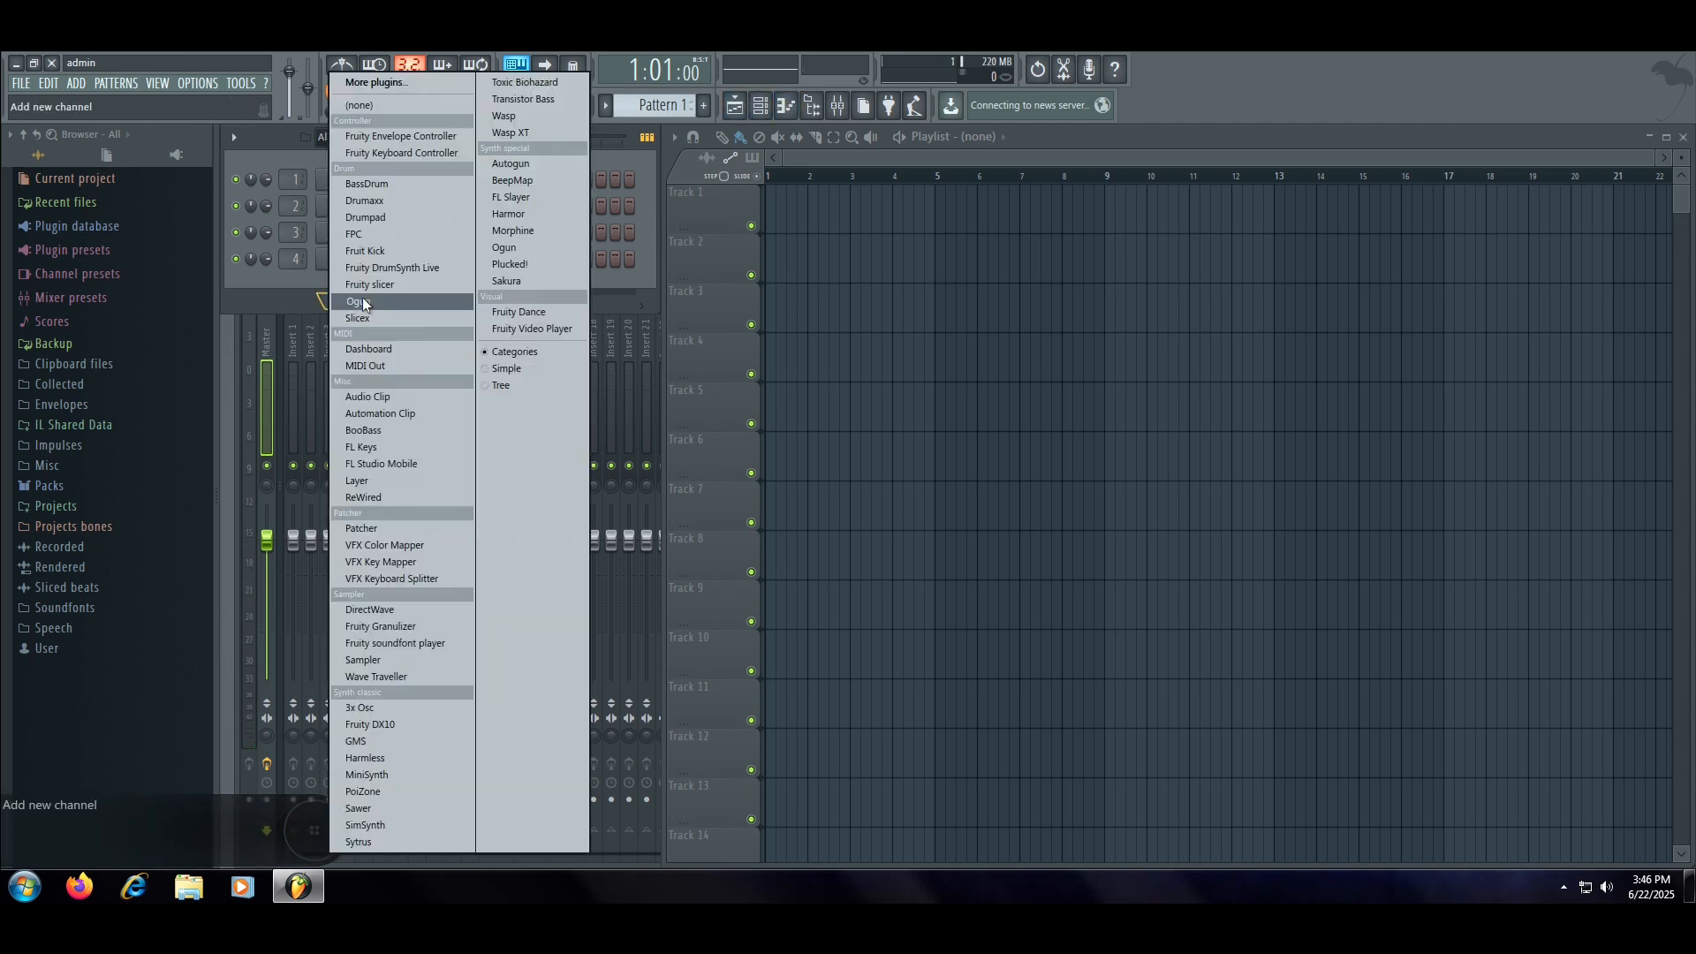
left_click(361, 302)
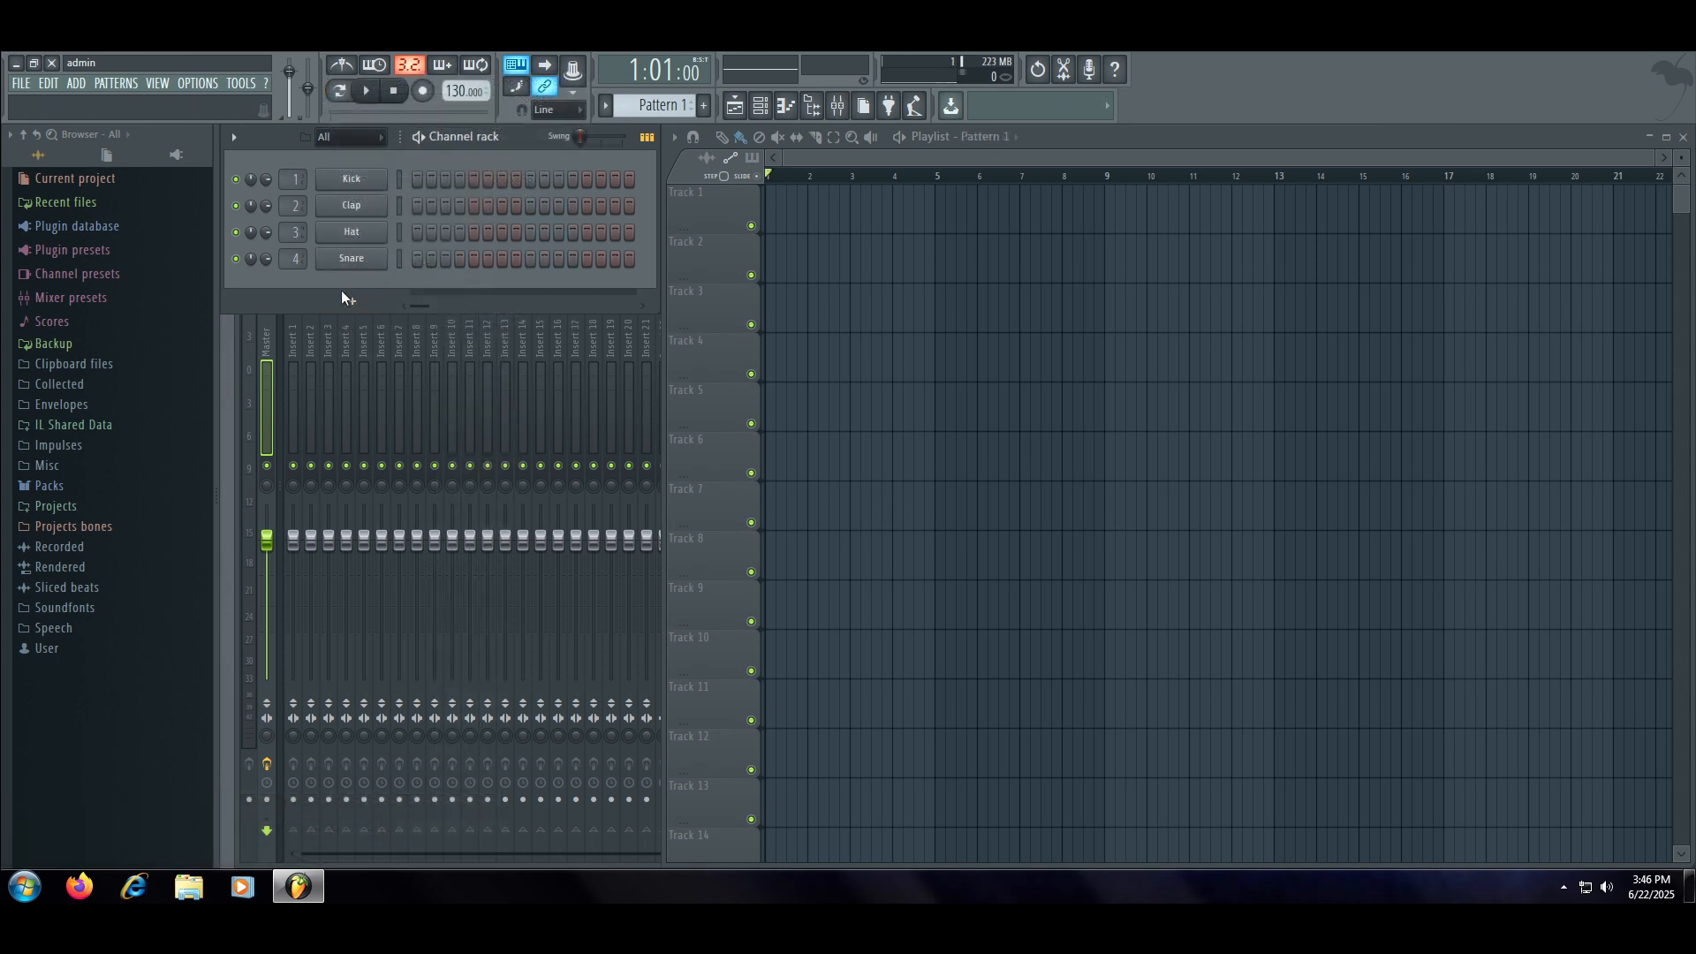
left_click(343, 297)
left_click(548, 83)
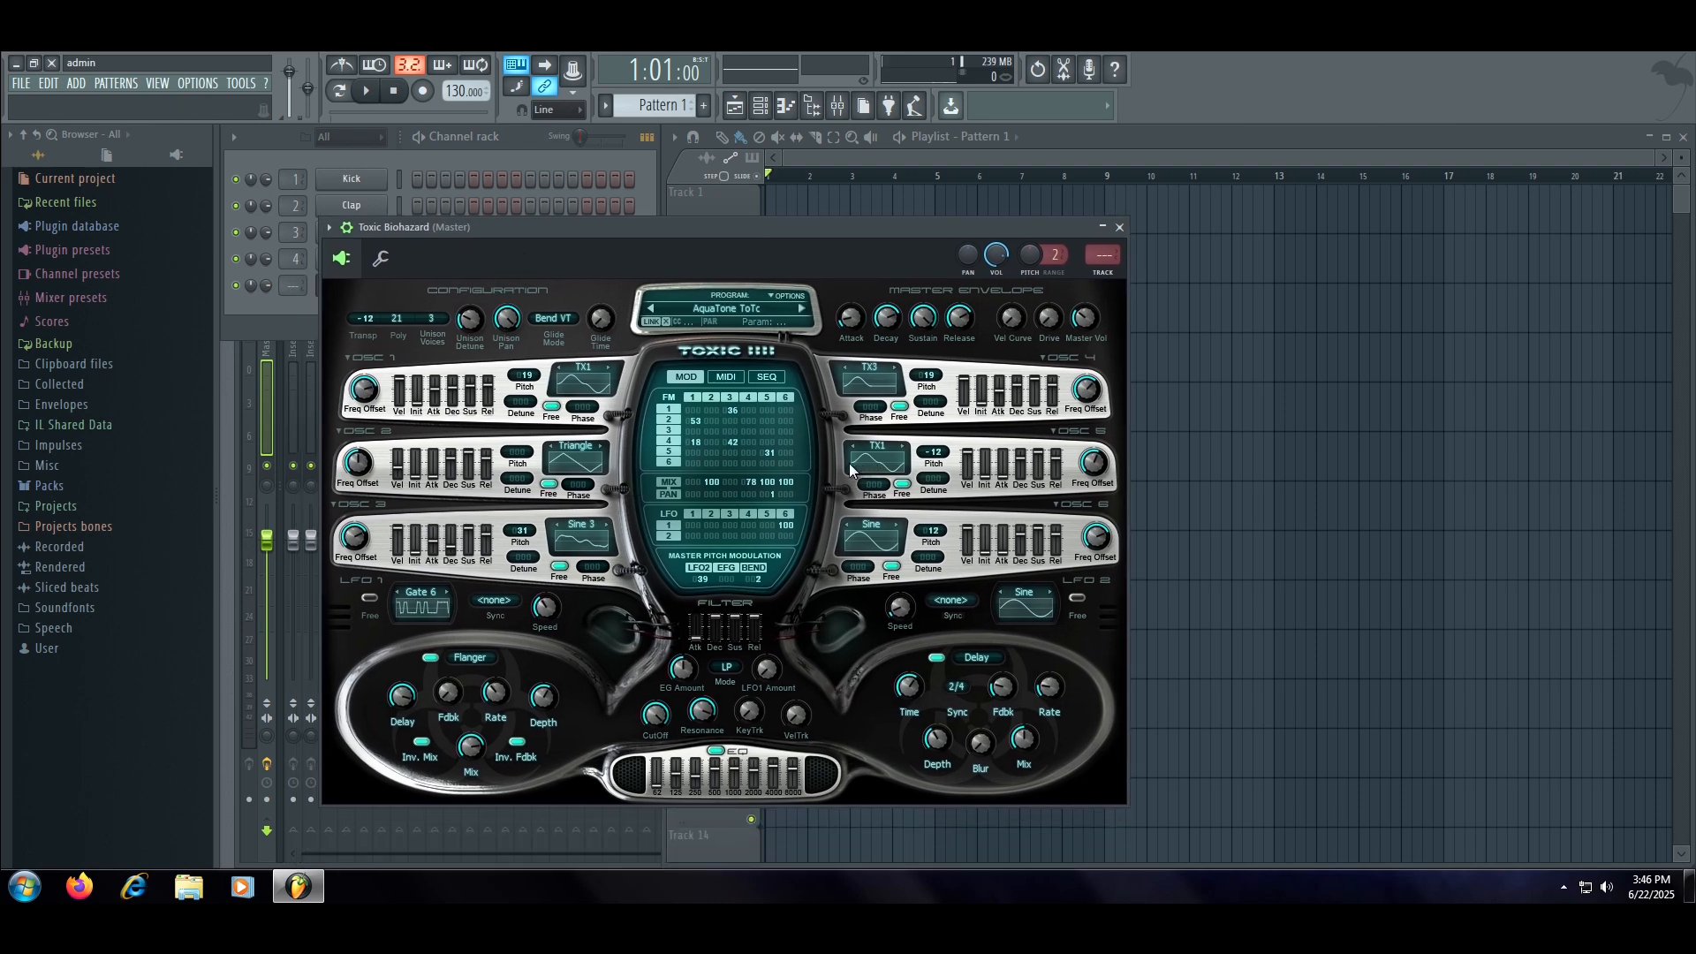
left_click_drag(654, 231, 765, 247)
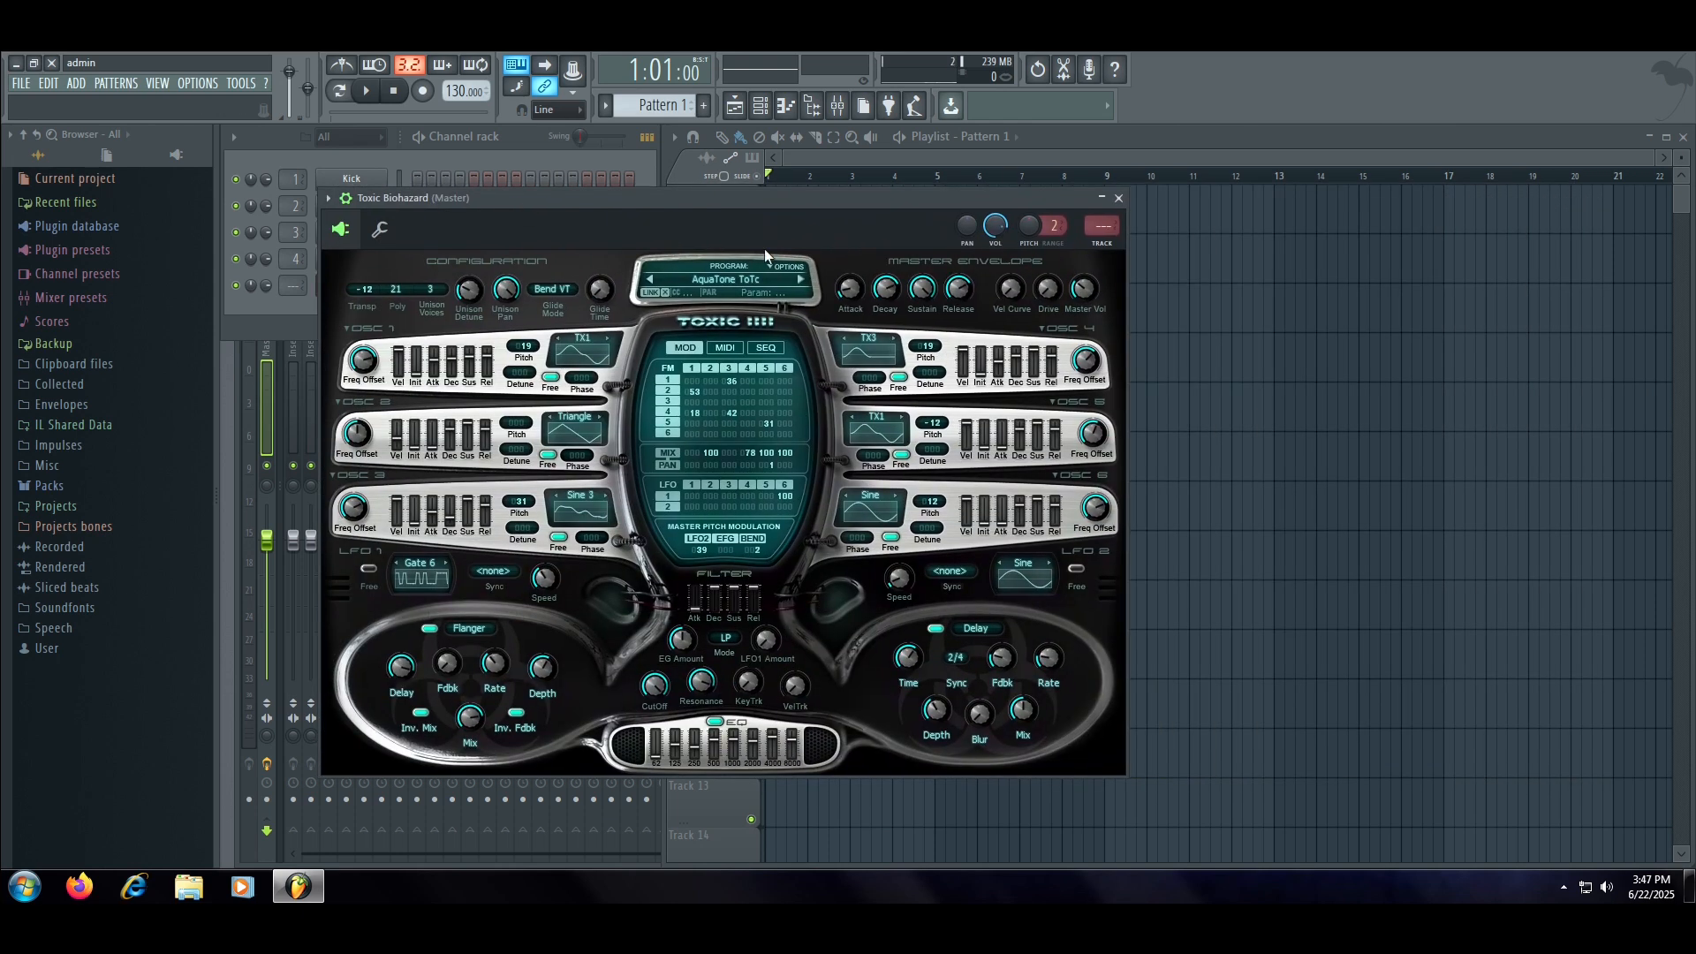
- Browse the Toxic Biohazard presets and load Darkstar 2 ToTc
left_click(803, 281)
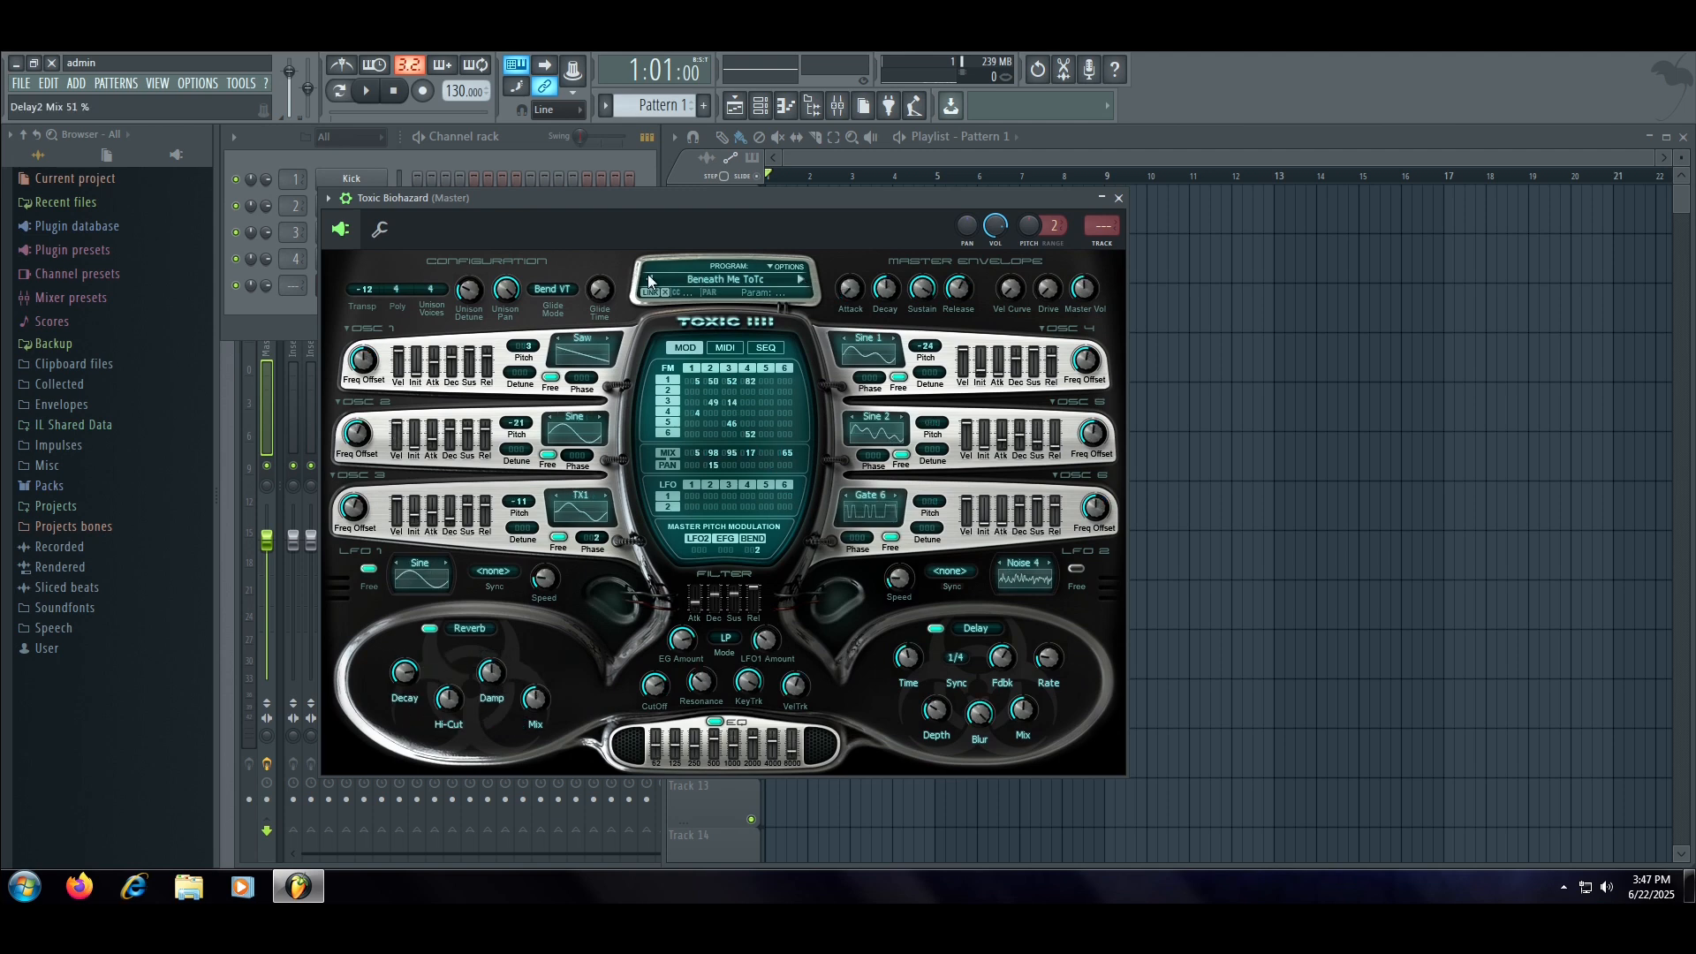
left_click(649, 280)
left_click(802, 280)
left_click(801, 280)
left_click(801, 280)
- Set the project tempo to 126 BPM and place a Pattern 1 clip at bar 1 on Track 1
left_click(1263, 317)
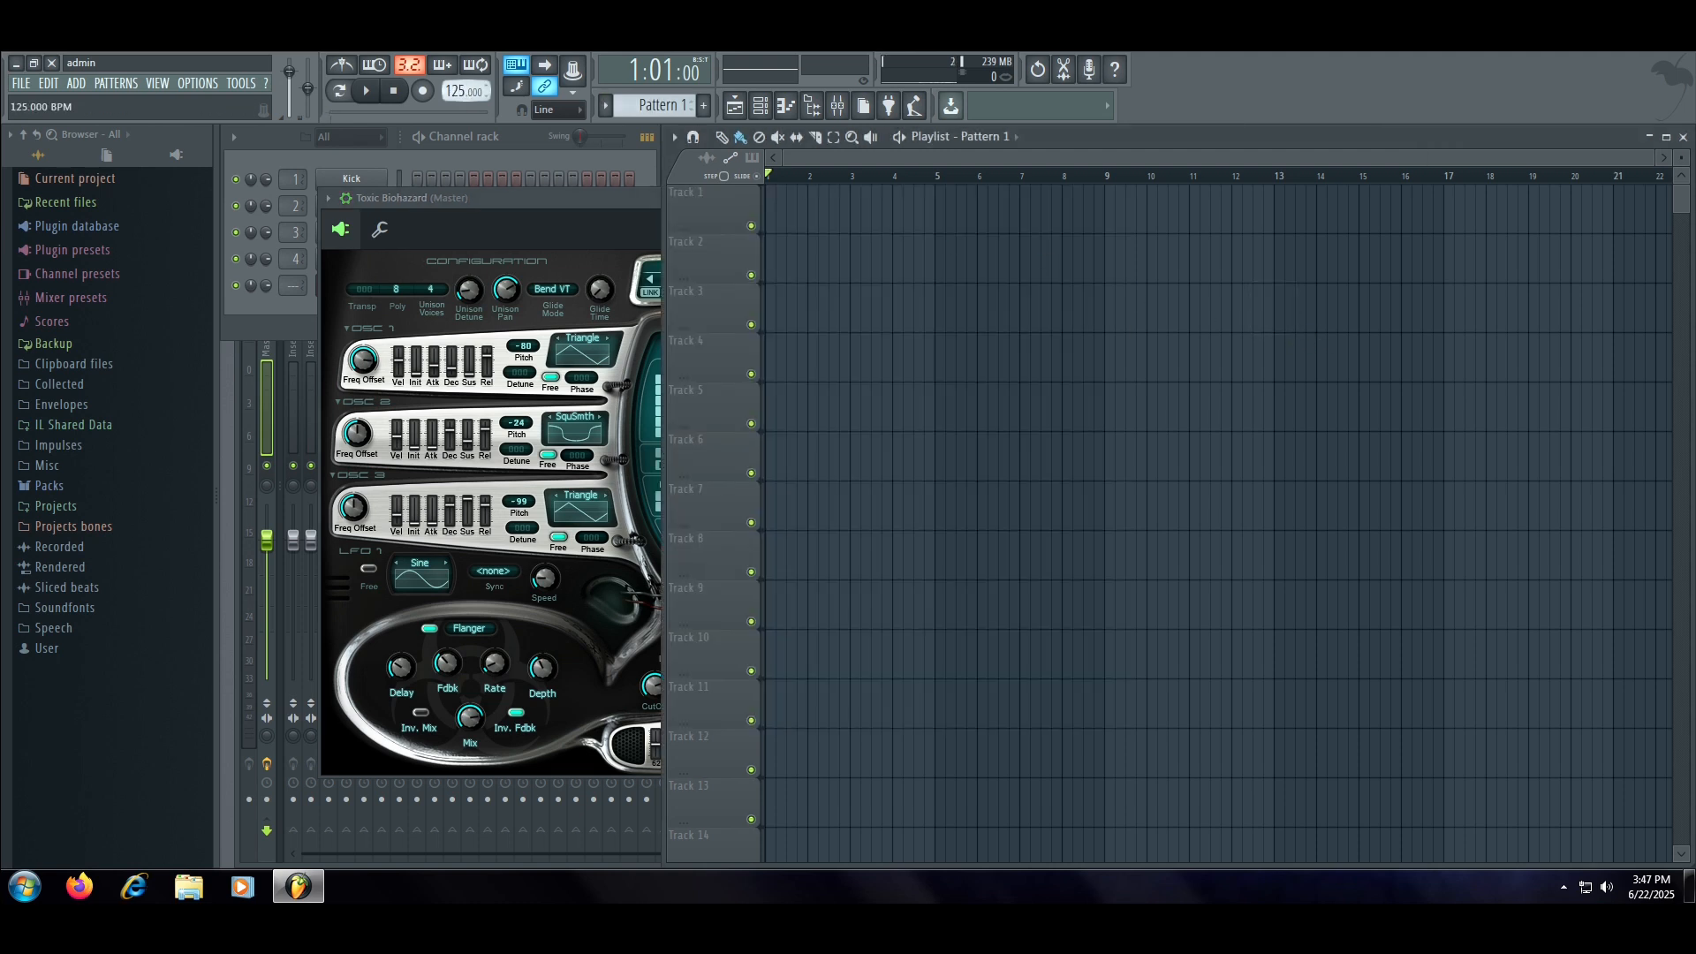
left_click_drag(458, 91, 458, 90)
left_click_drag(894, 267, 685, 145)
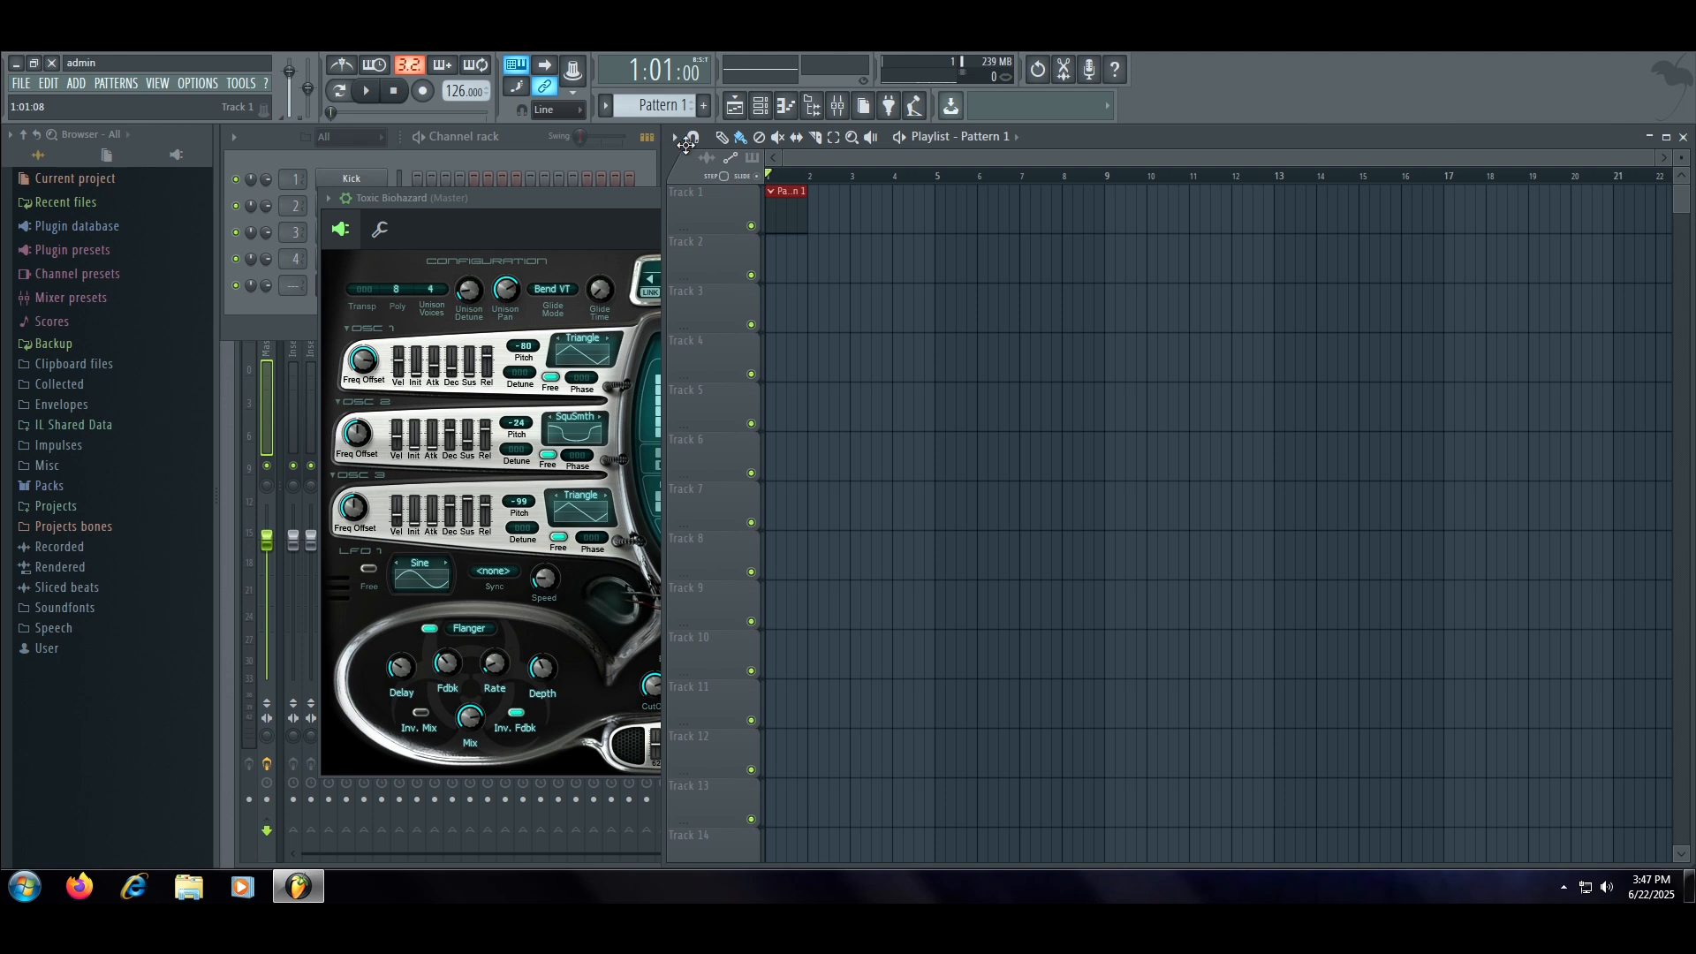
- Open the Toxic Biohazard piano roll from the Pattern 1 clip and try a test note at C5 in bar 1
double_click(783, 203)
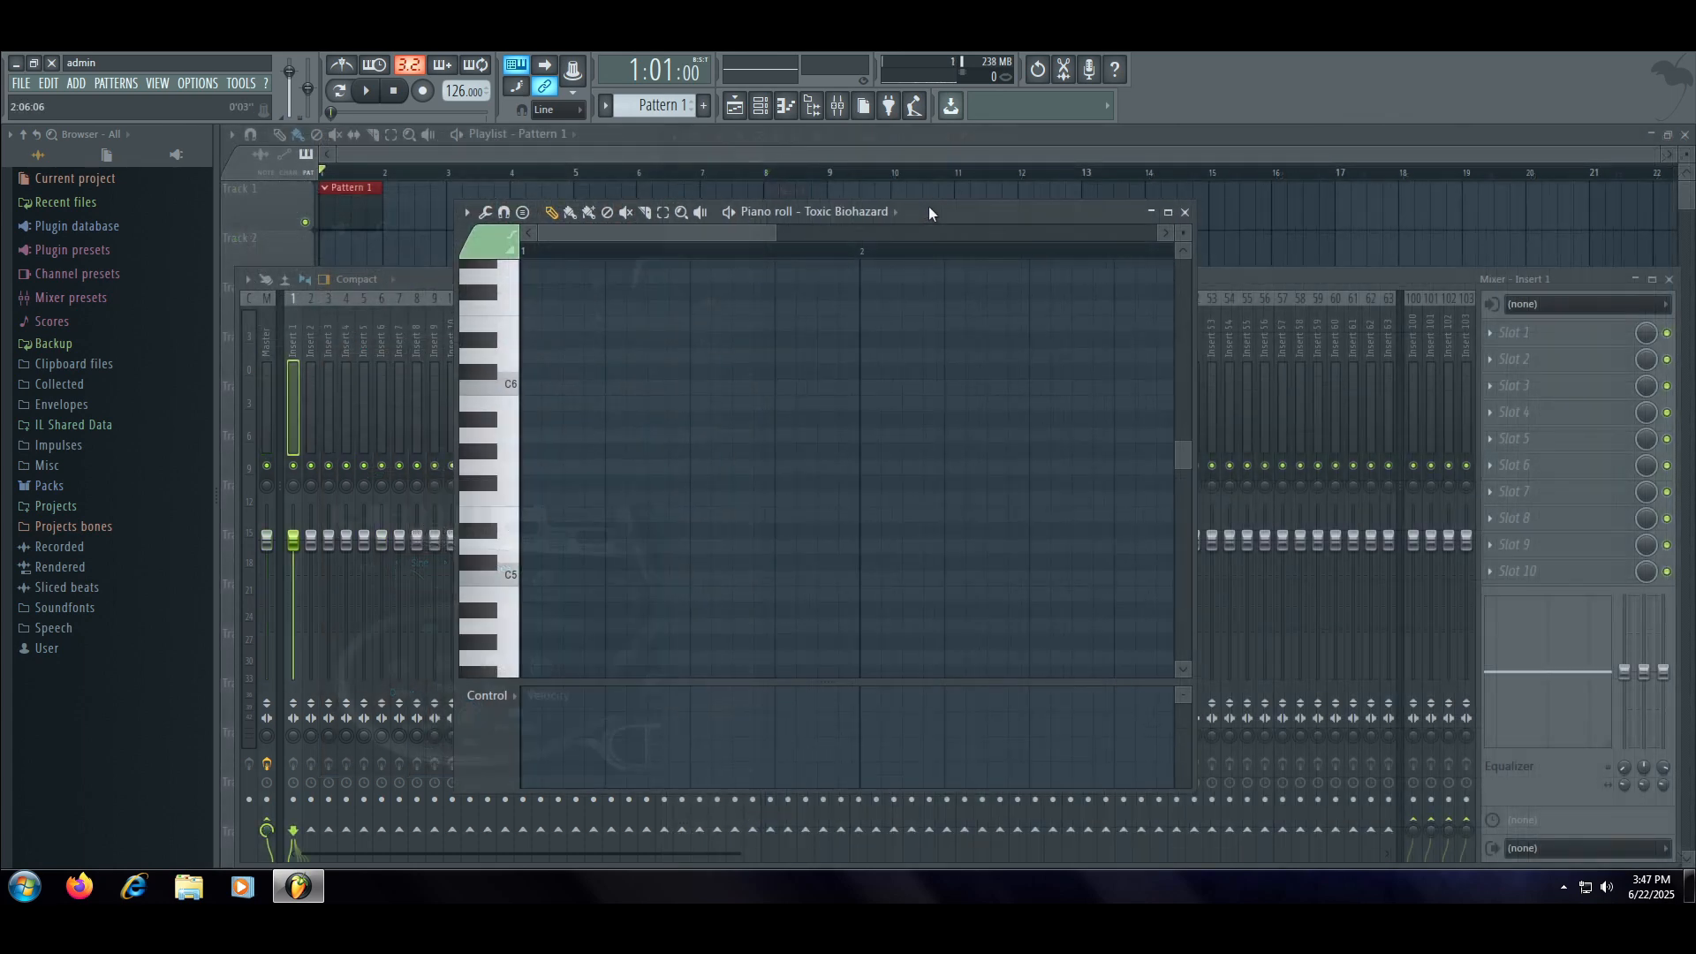
left_click_drag(929, 205, 969, 200)
left_click(590, 571)
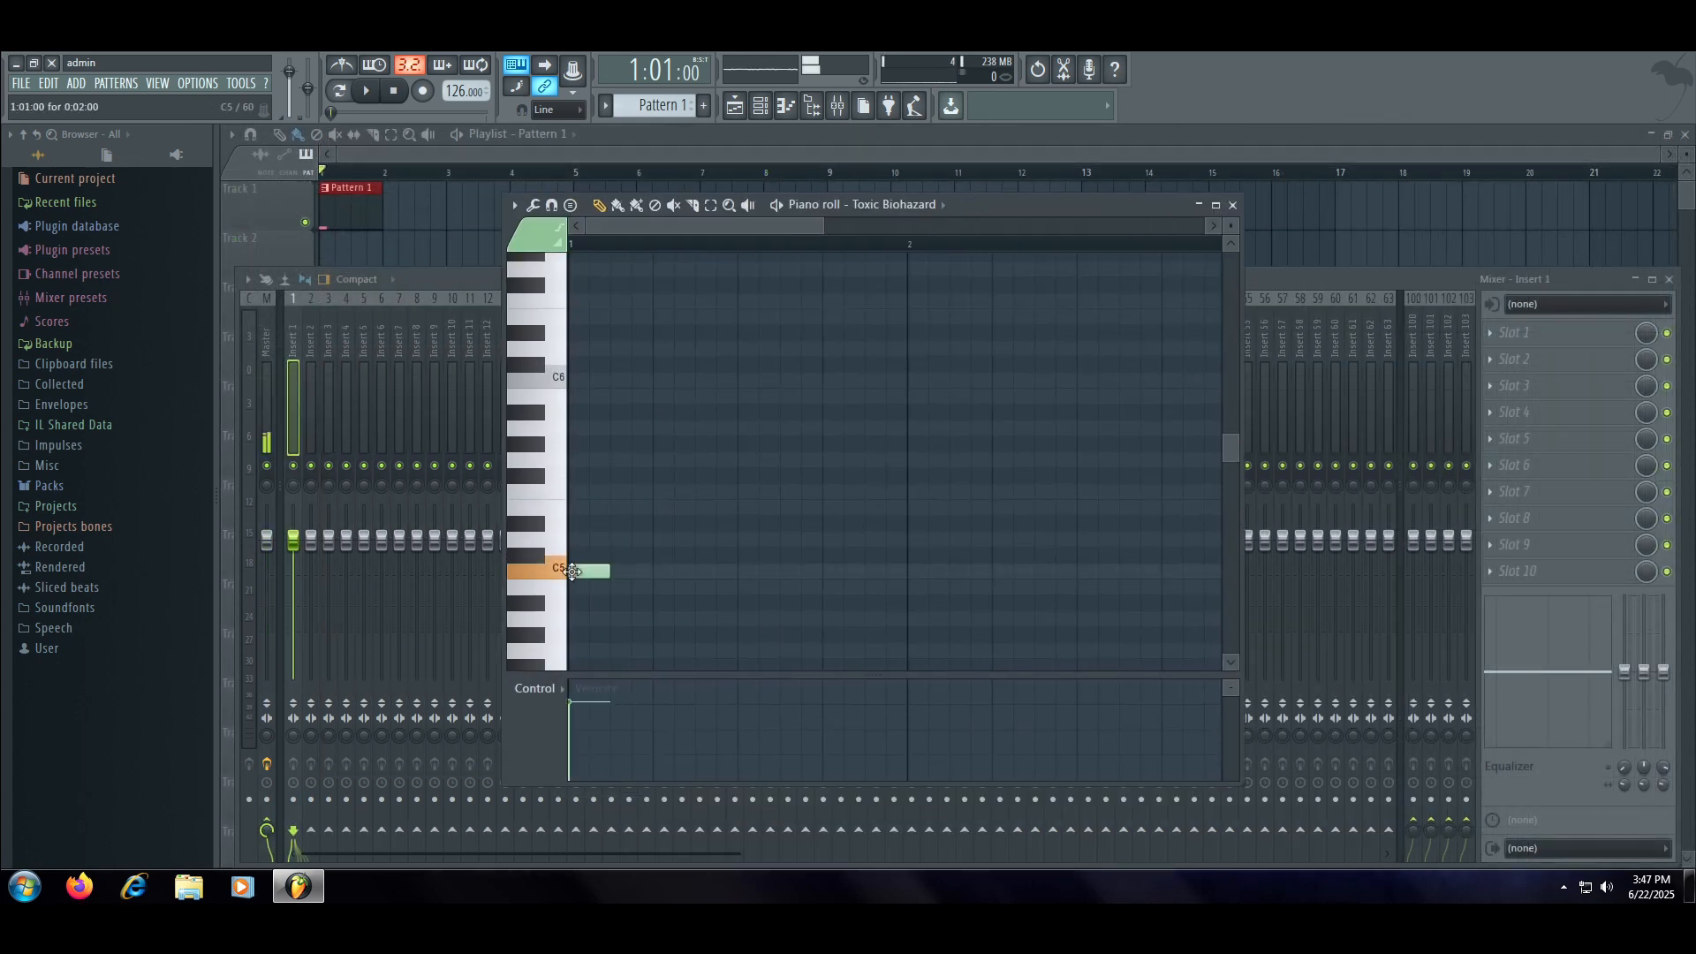
left_click(783, 108)
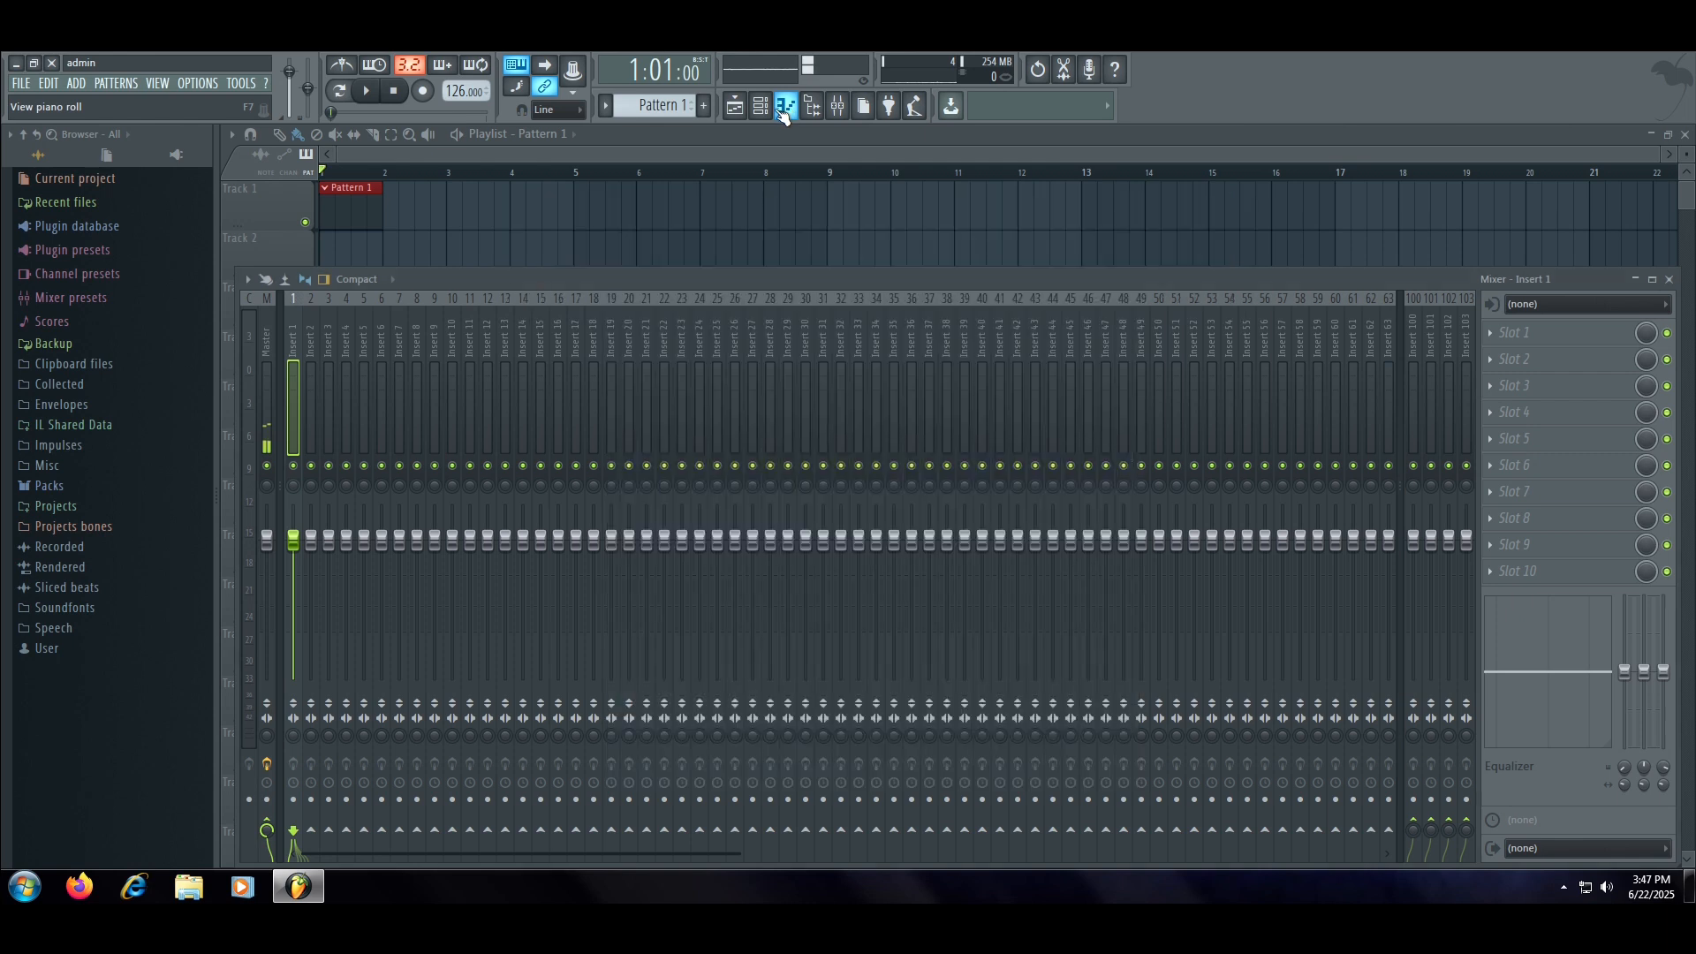
left_click(785, 111)
- Reopen Toxic Biohazard from the channel rack, load the E.T. ToTc preset, and move the plugin window aside
left_click(760, 106)
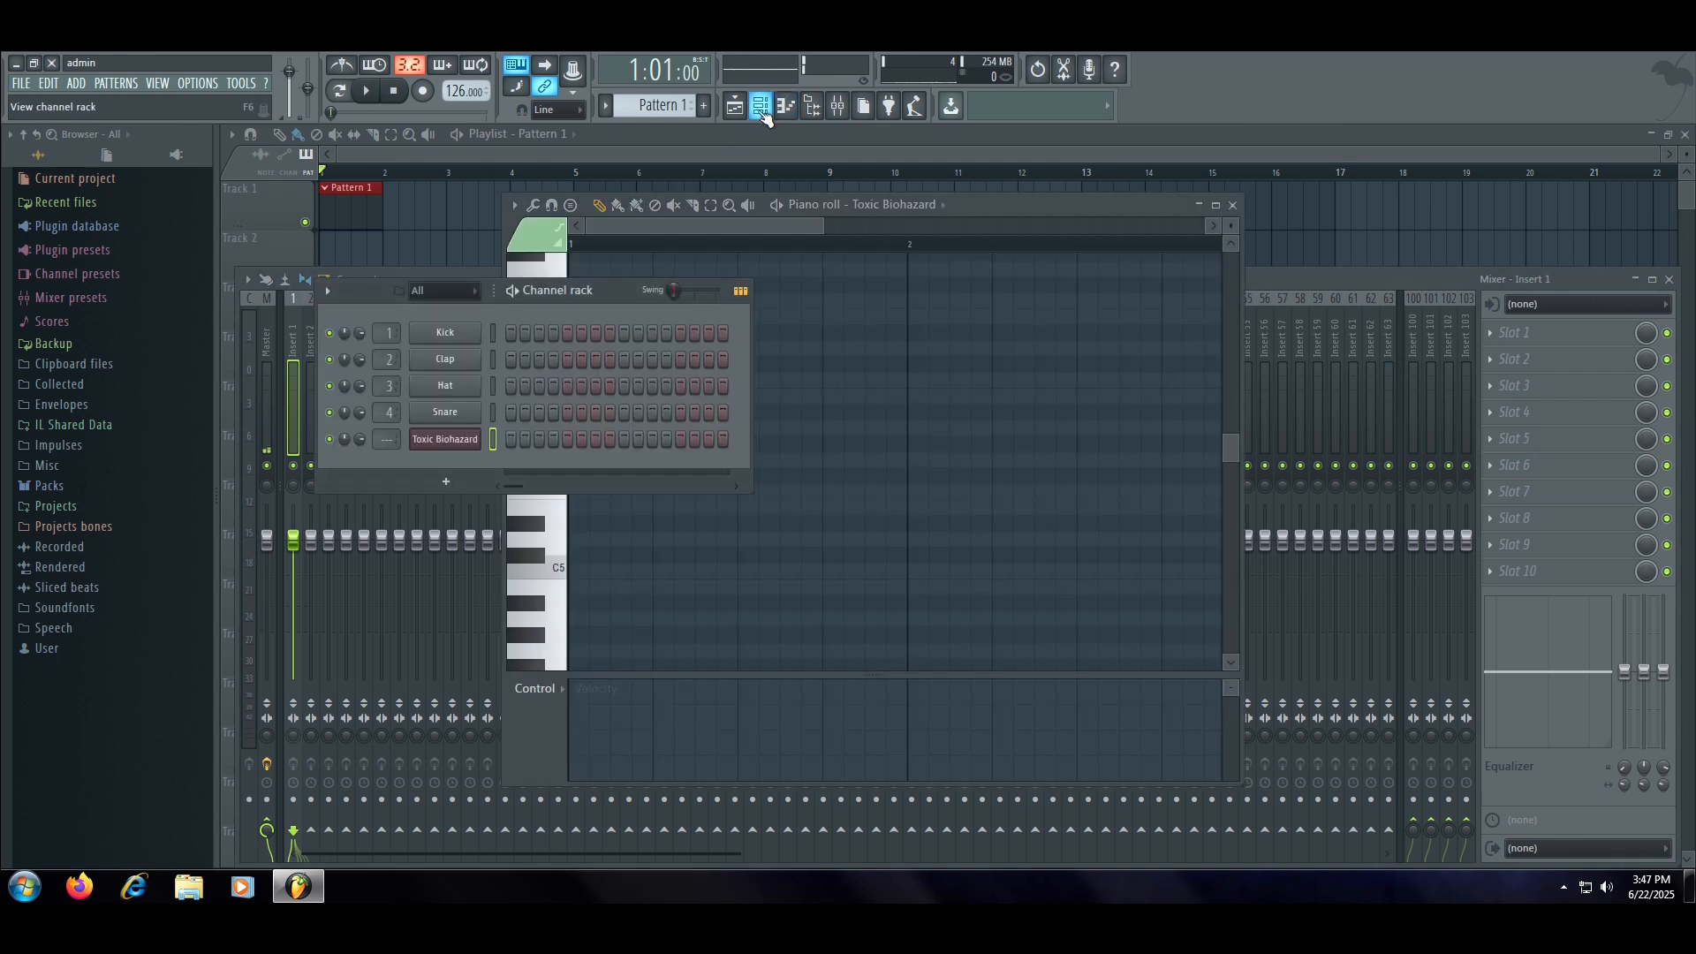
left_click(454, 435)
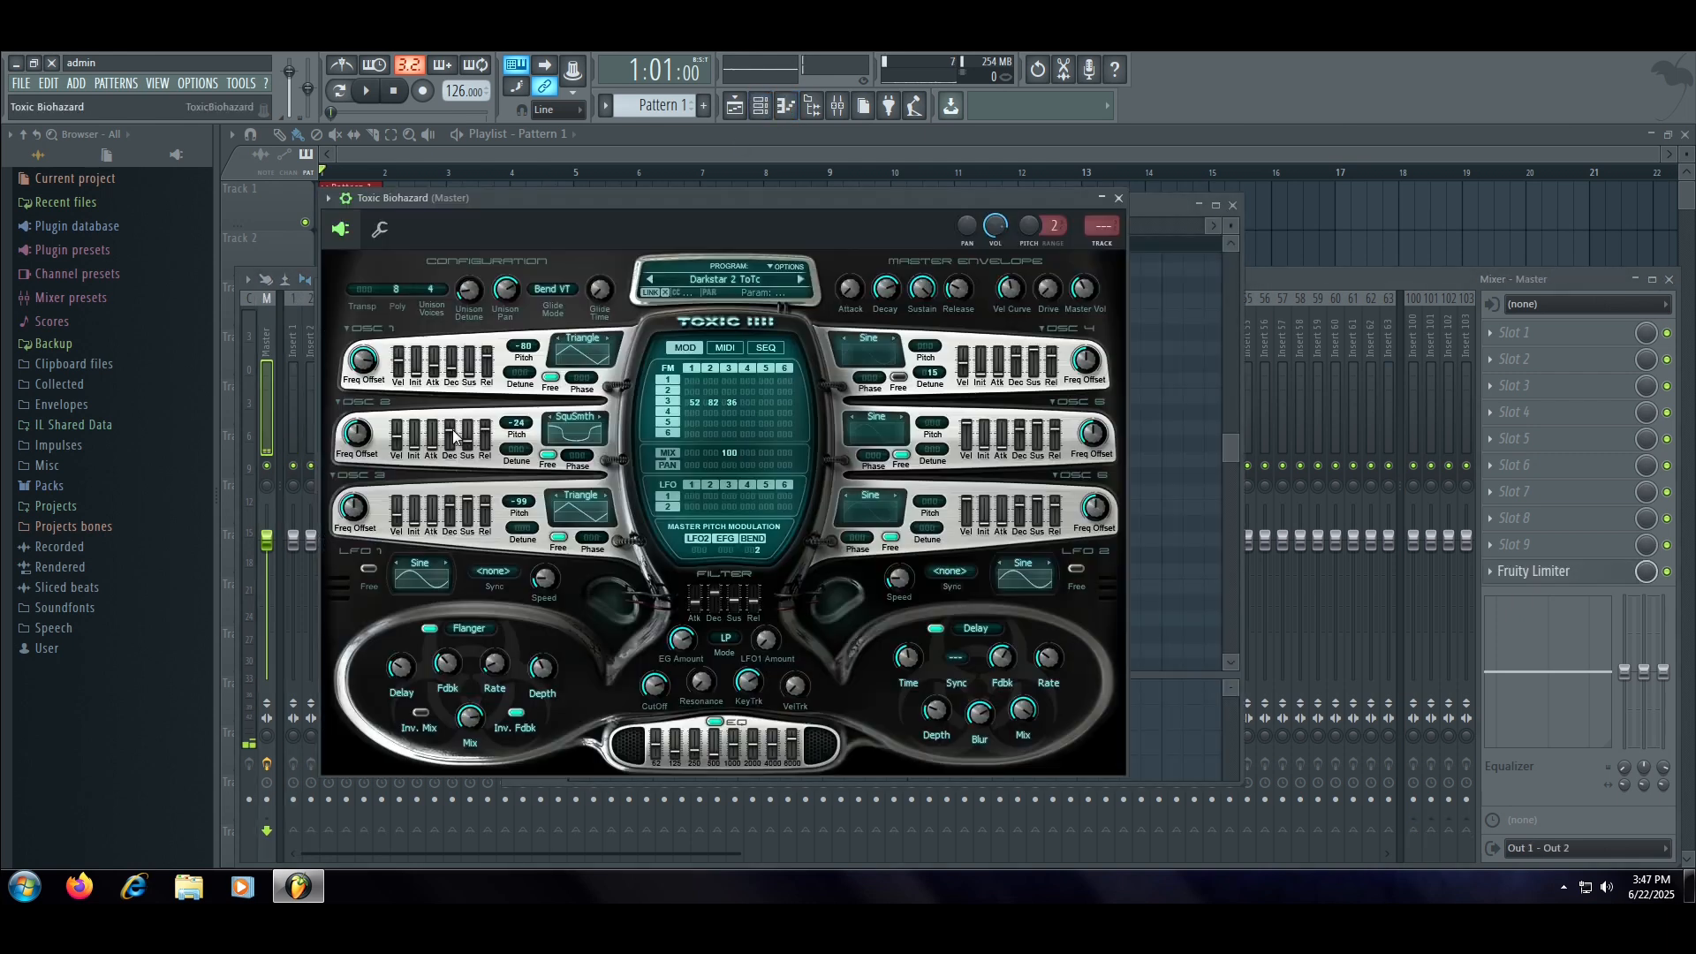
left_click(801, 279)
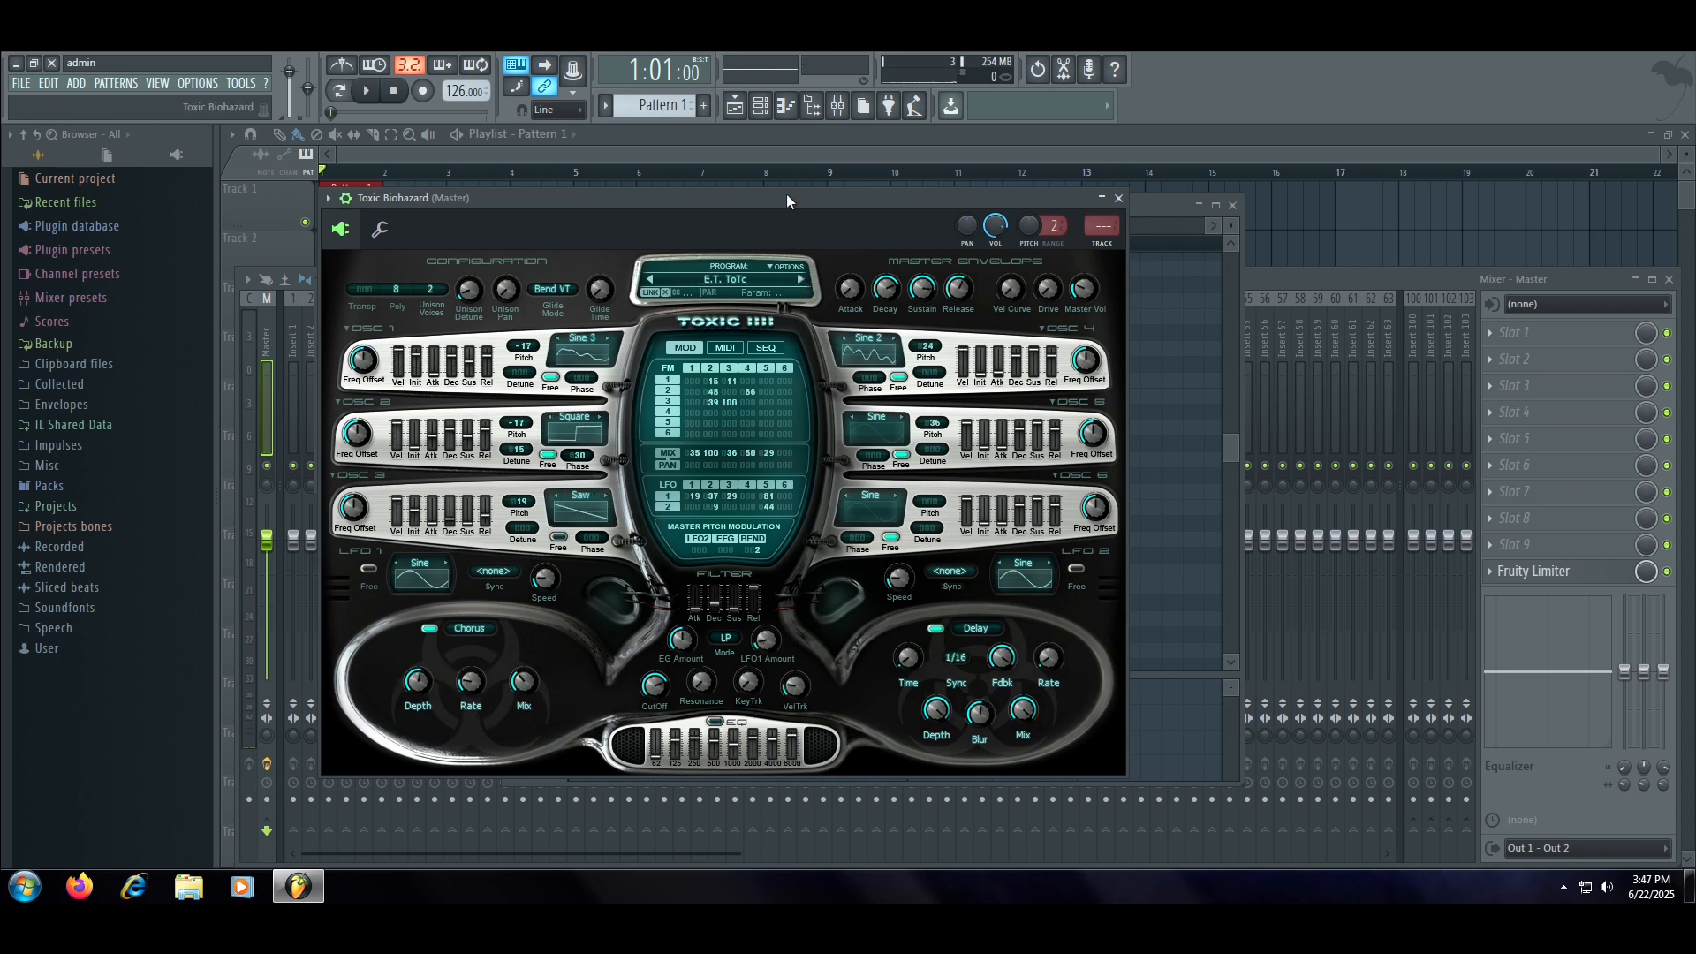
left_click_drag(786, 194, 1304, 231)
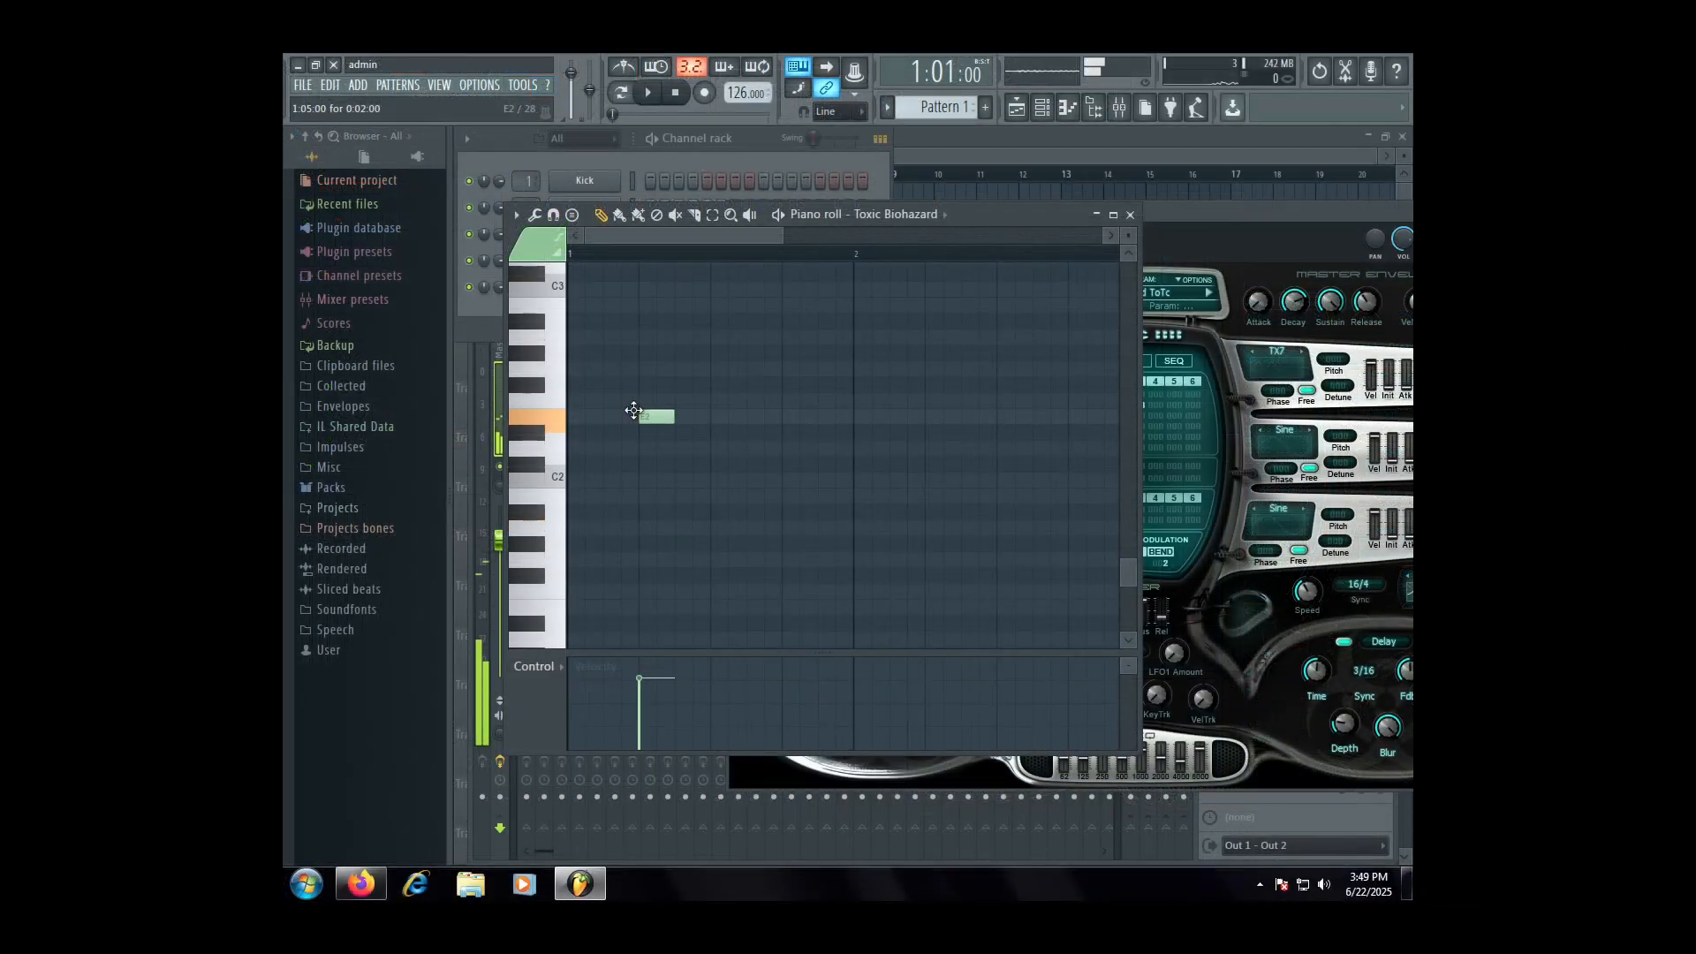
- Audition test notes at different pitches, including A2 and A#3, in bar 1 of the piano roll and delete them
left_click_drag(636, 409, 610, 319)
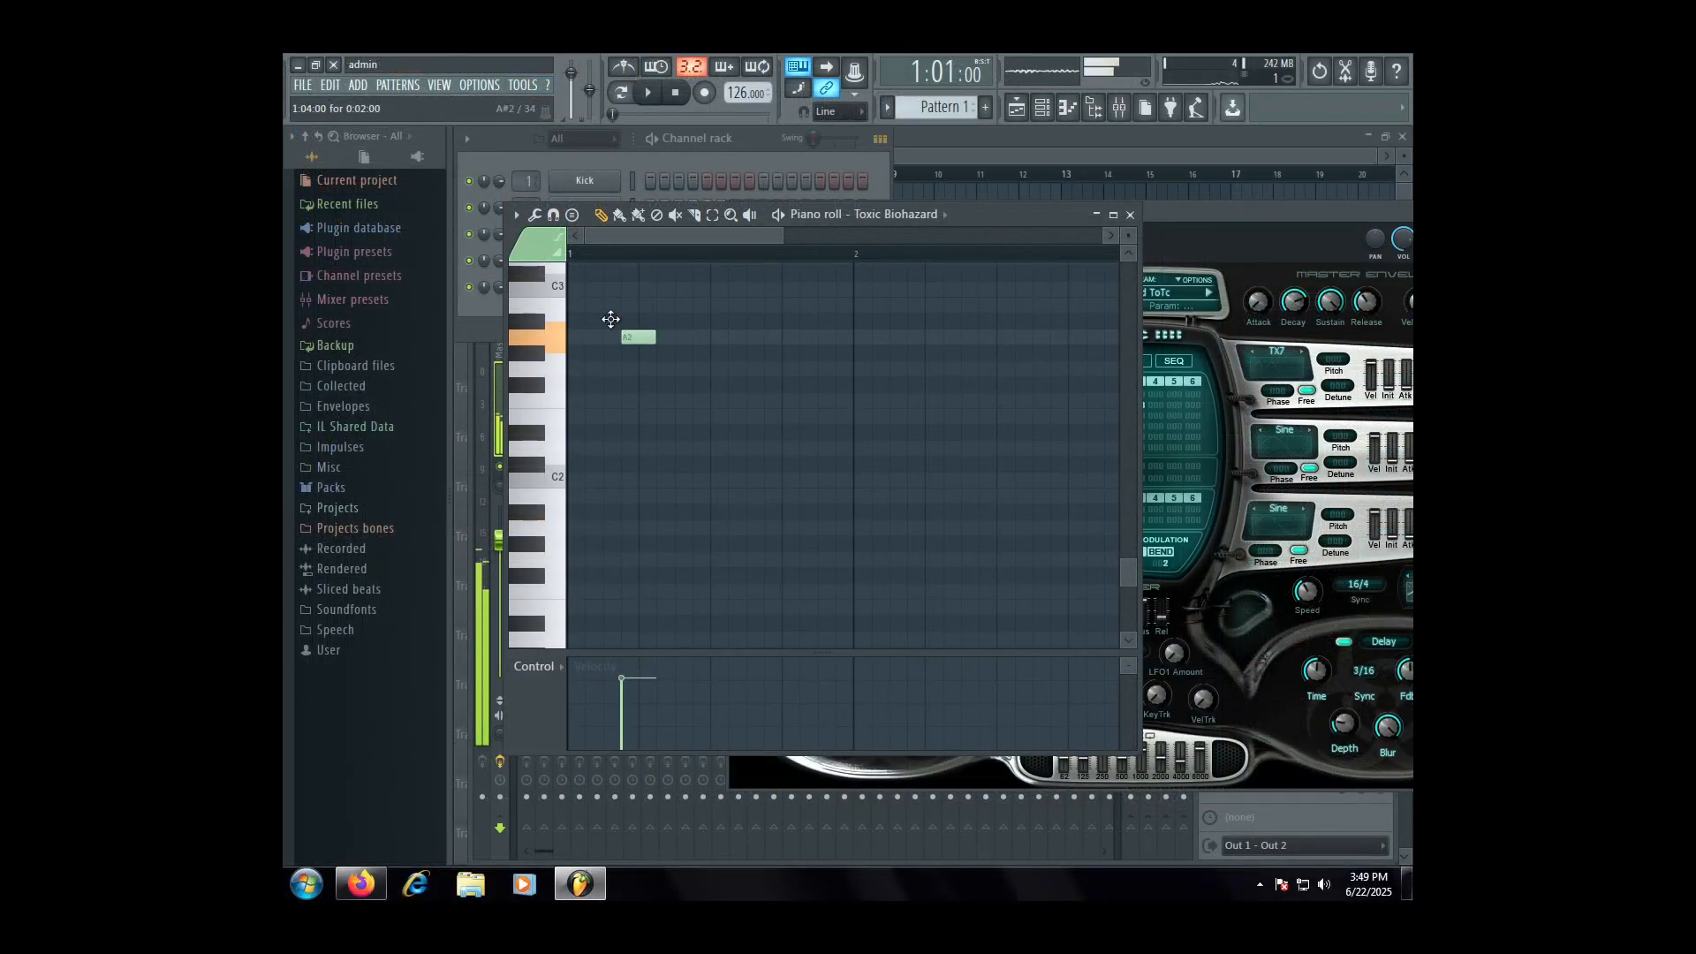
scroll(615, 327, "up", 5)
left_click(638, 362)
right_click(637, 575)
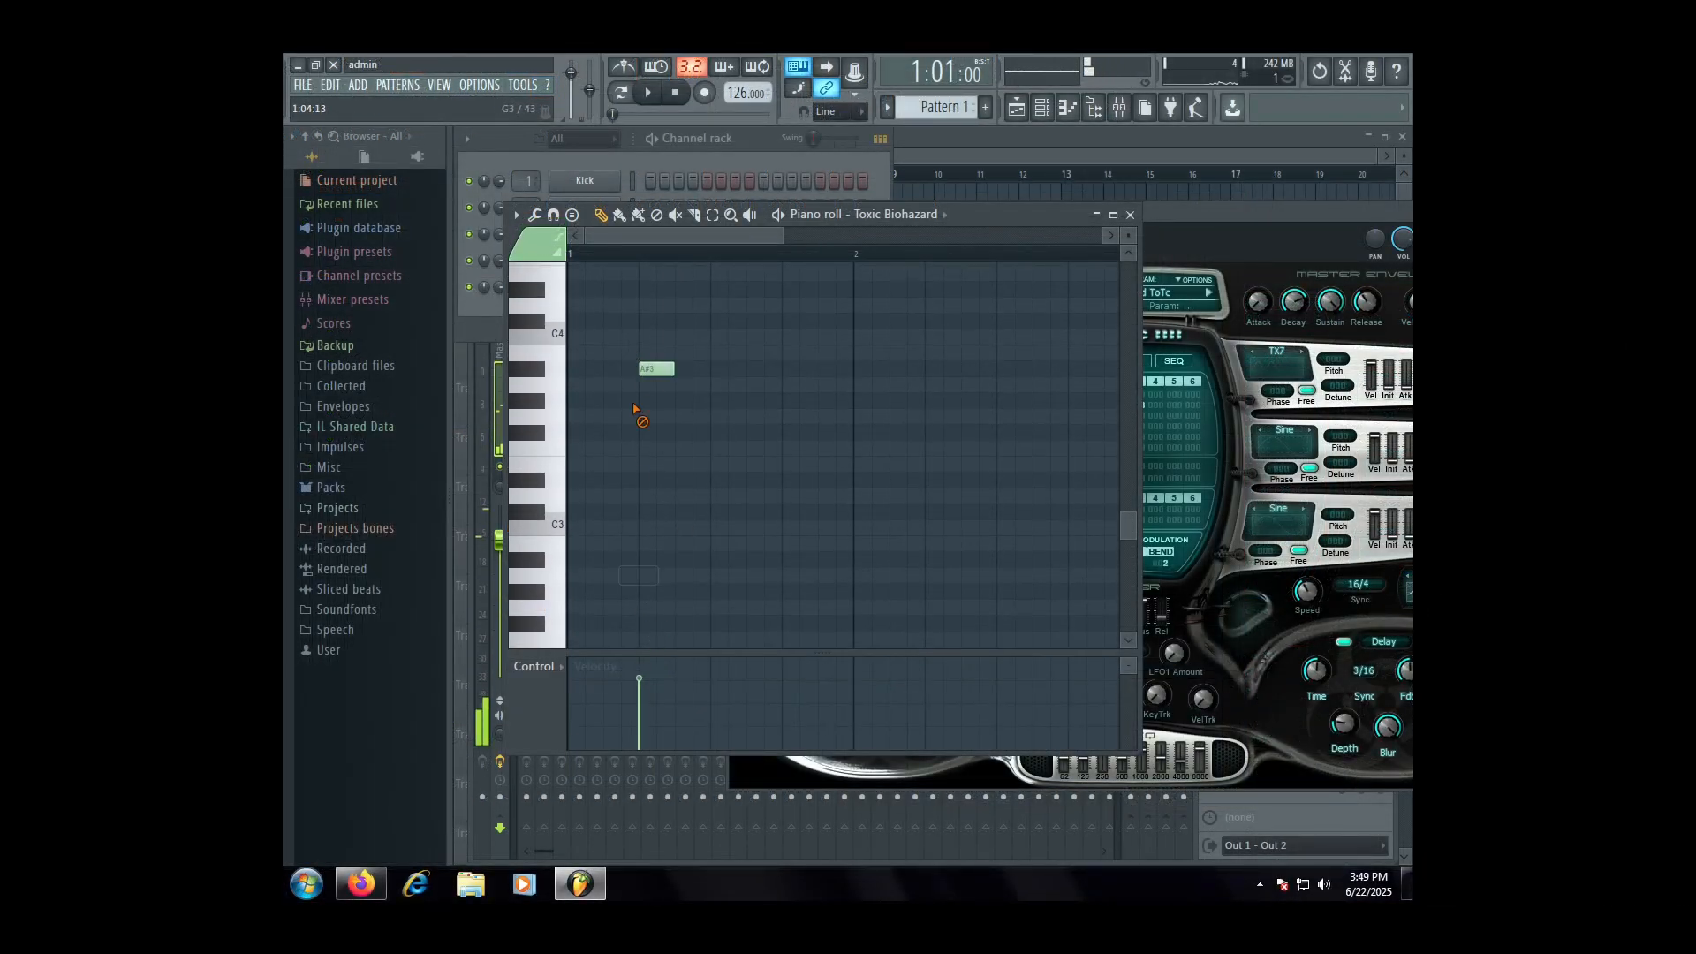
right_click(642, 369)
left_click(641, 365)
left_click_drag(642, 365, 589, 323)
right_click(590, 323)
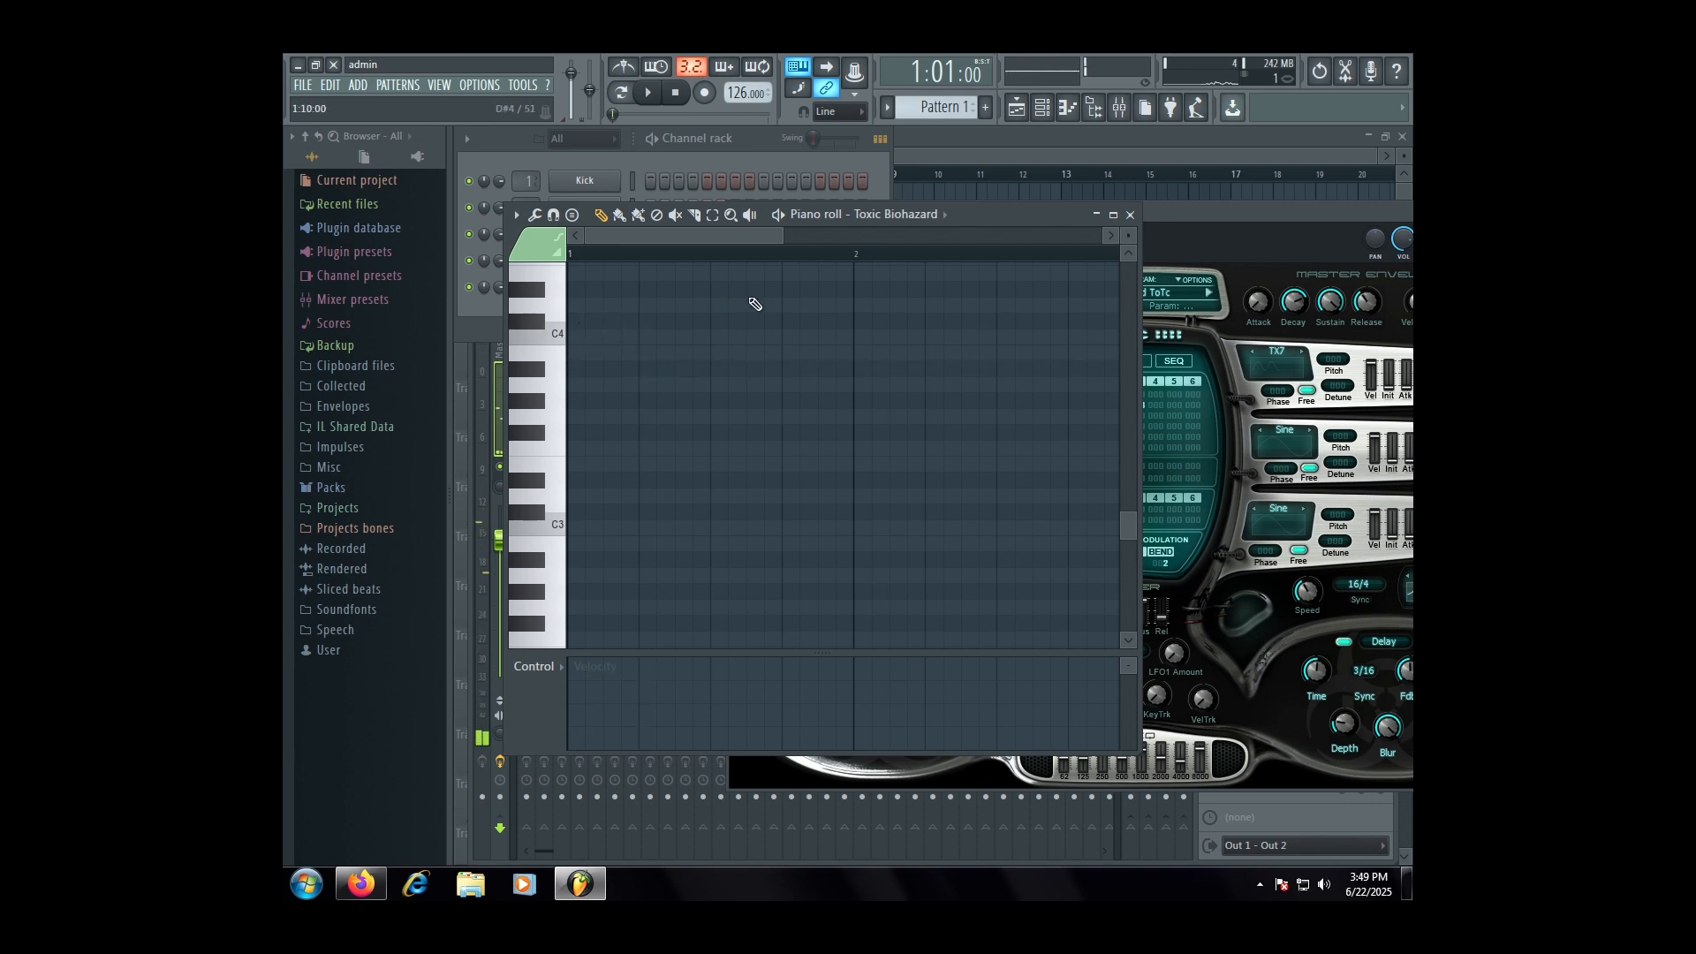
- Draw an A3 note two bars long, starting at bar 1 of the Toxic Biohazard piano roll
left_click_drag(1000, 225, 1079, 216)
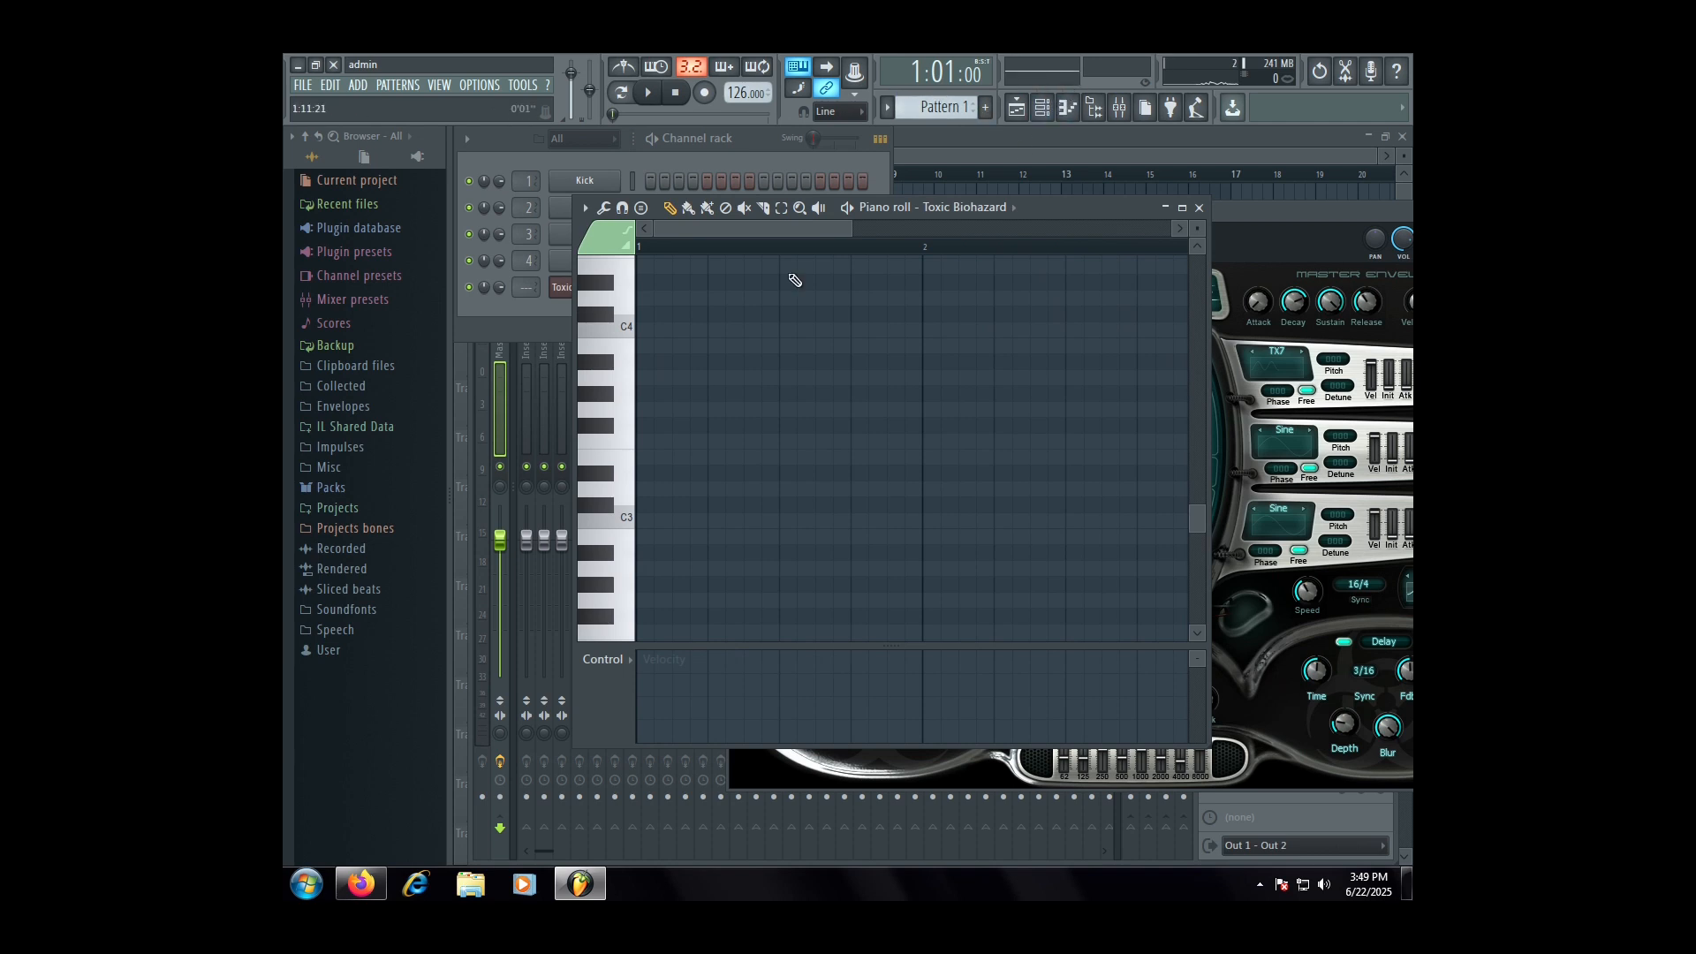
left_click(954, 283)
left_click(914, 316)
right_click(958, 282)
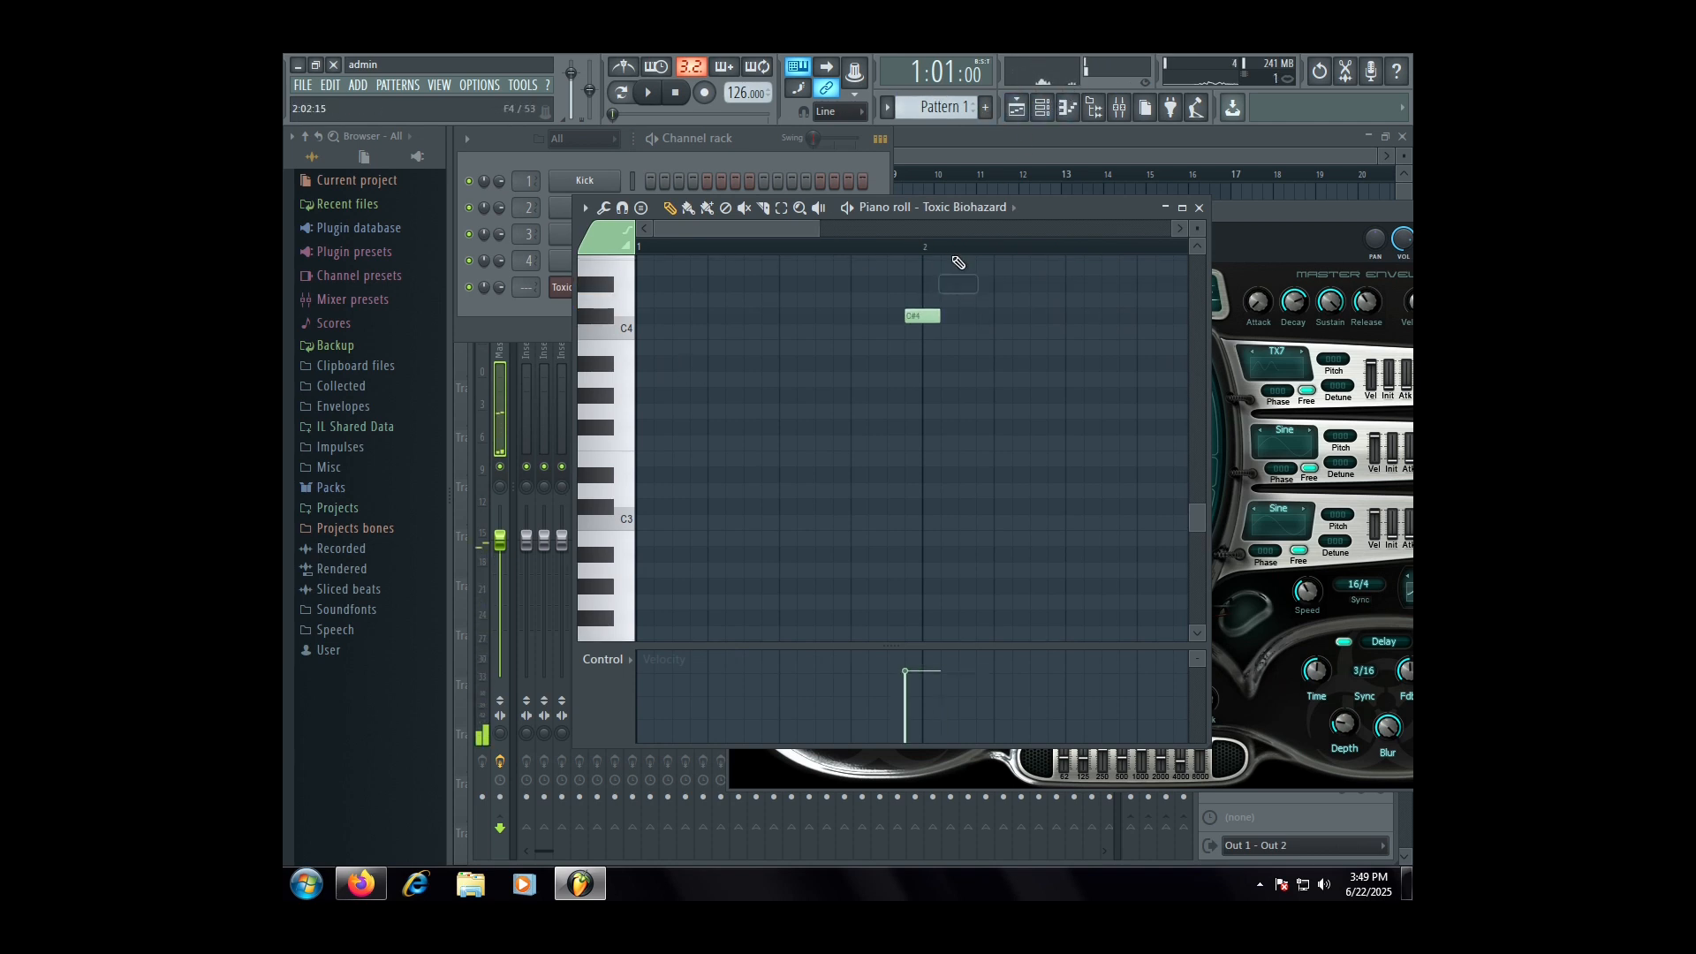
left_click_drag(928, 315, 1111, 413)
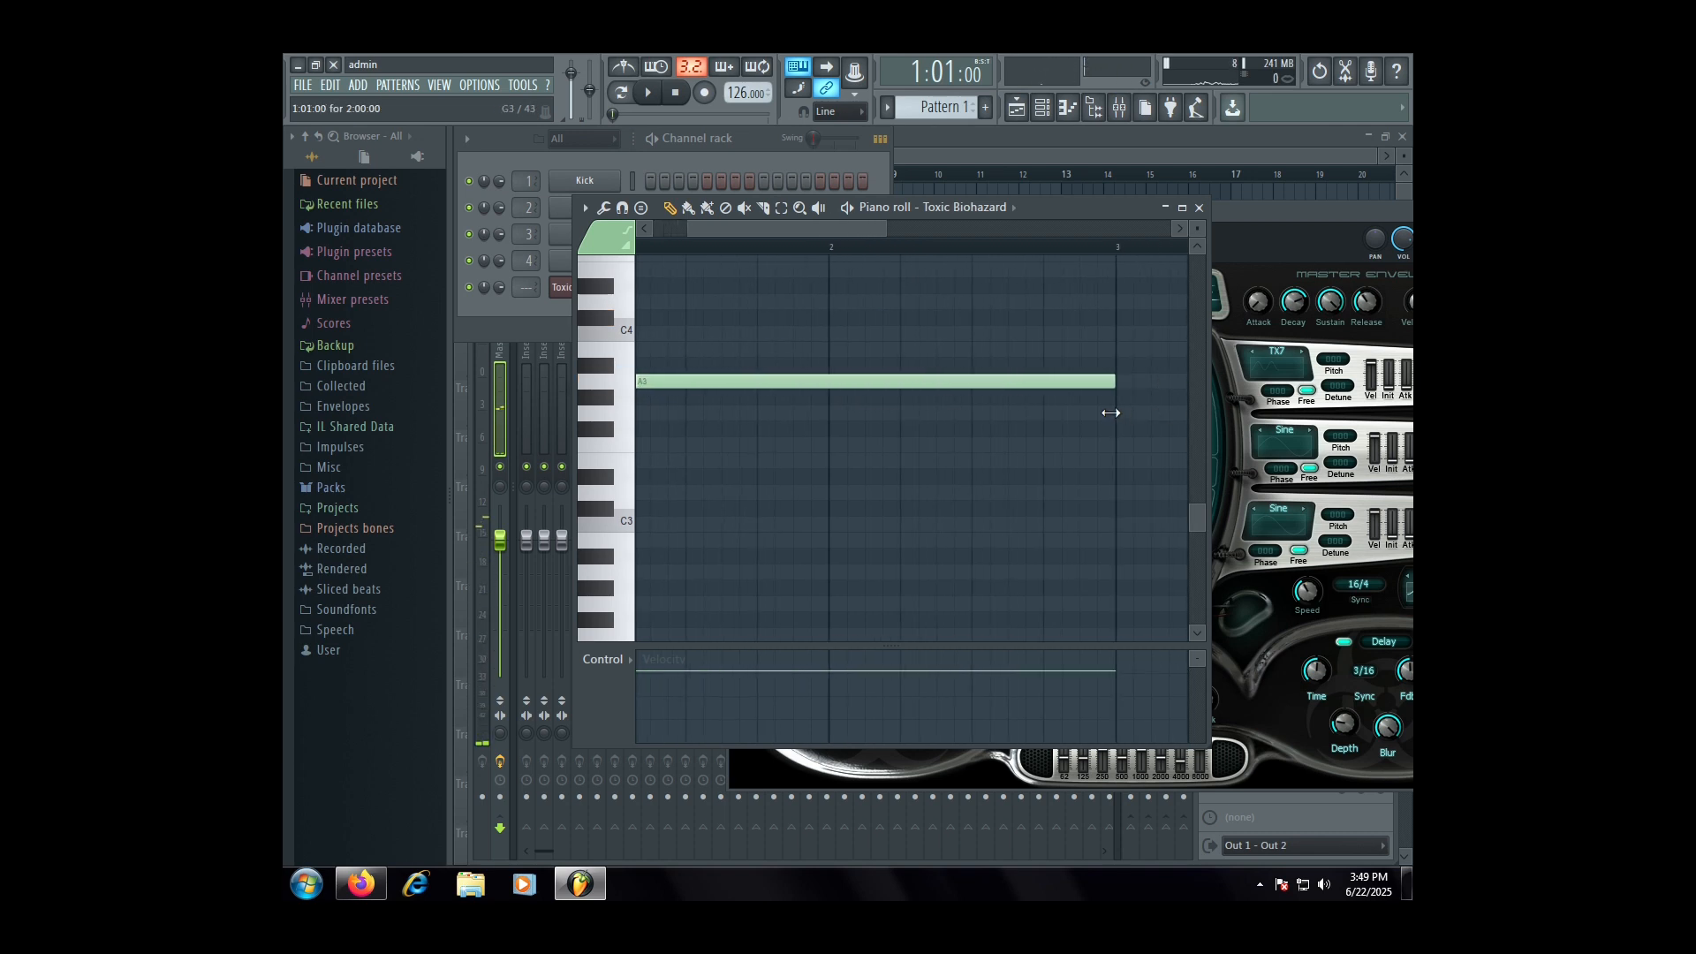
- Enlarge and reposition the piano roll window to make room for higher notes and more bars
scroll(914, 503, "down", 2)
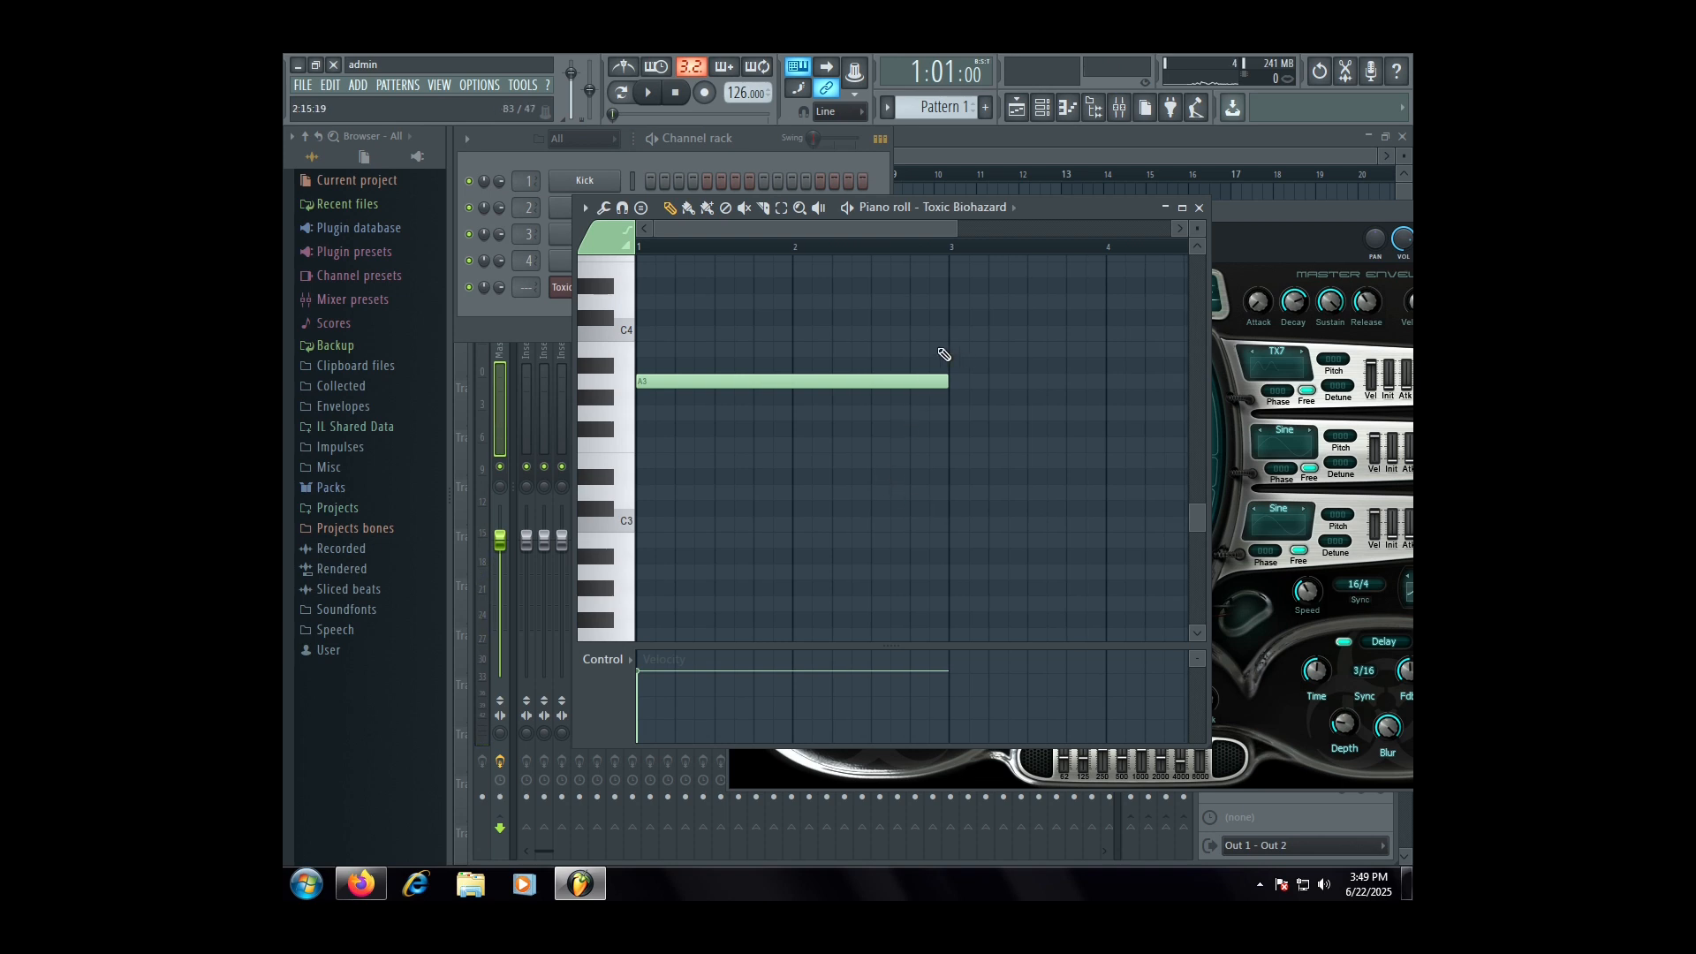
scroll(967, 424, "up", 3)
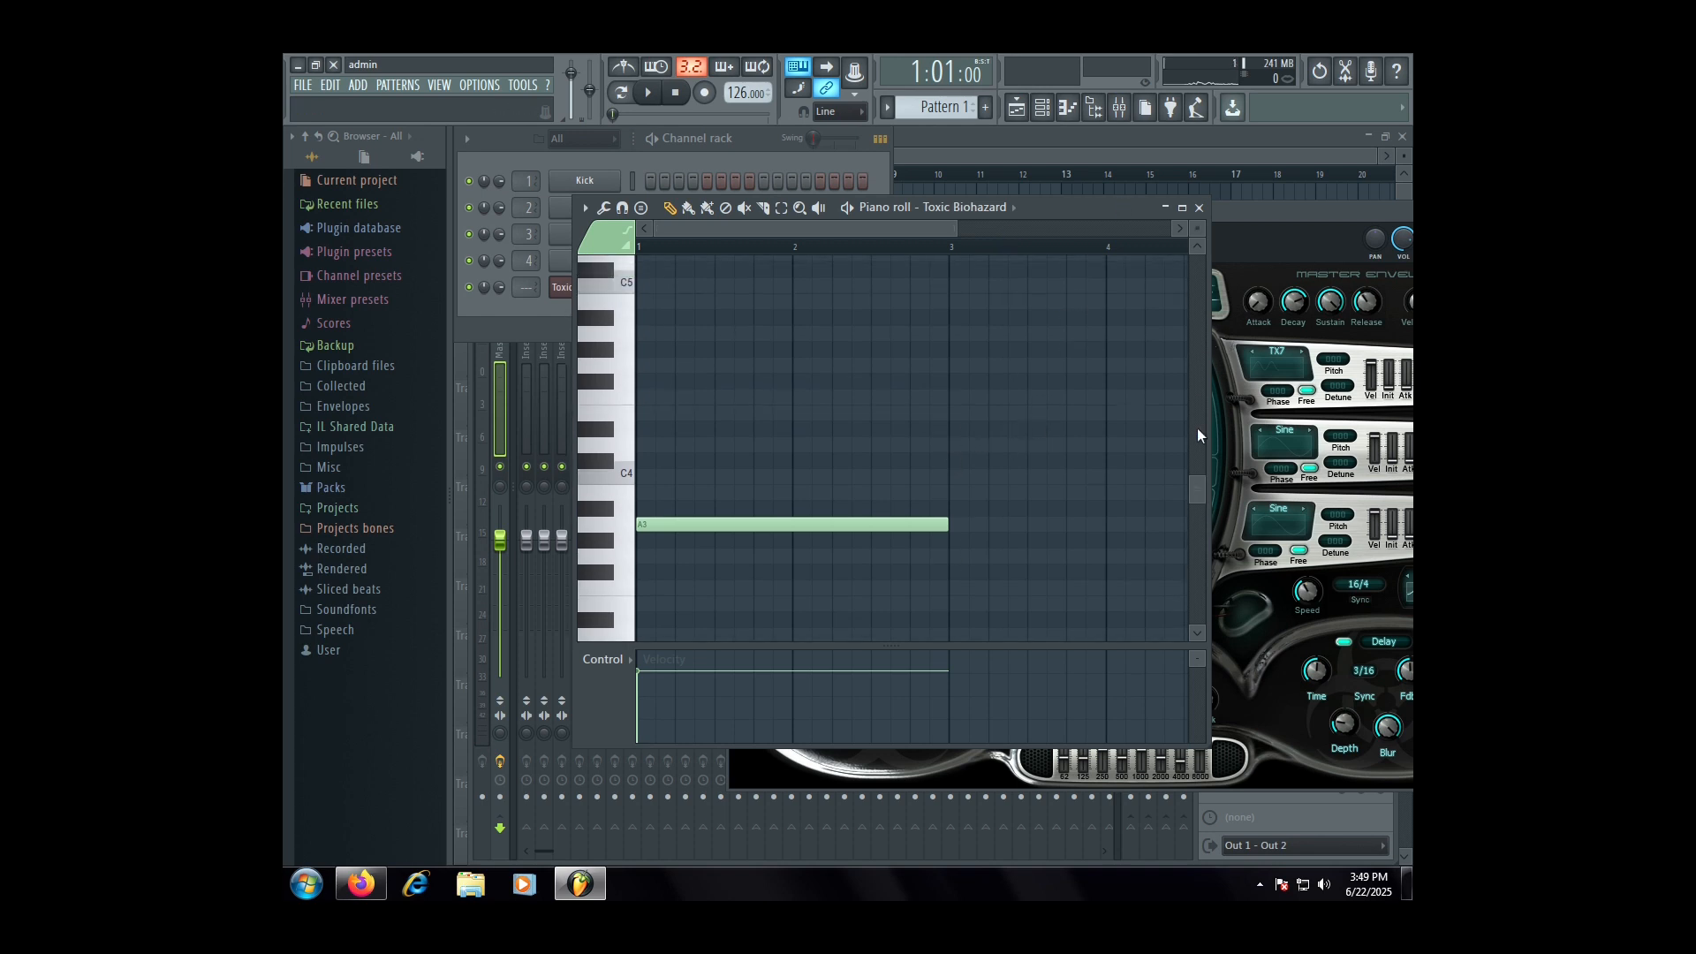
left_click_drag(1209, 747, 1383, 842)
left_click_drag(1072, 212, 960, 208)
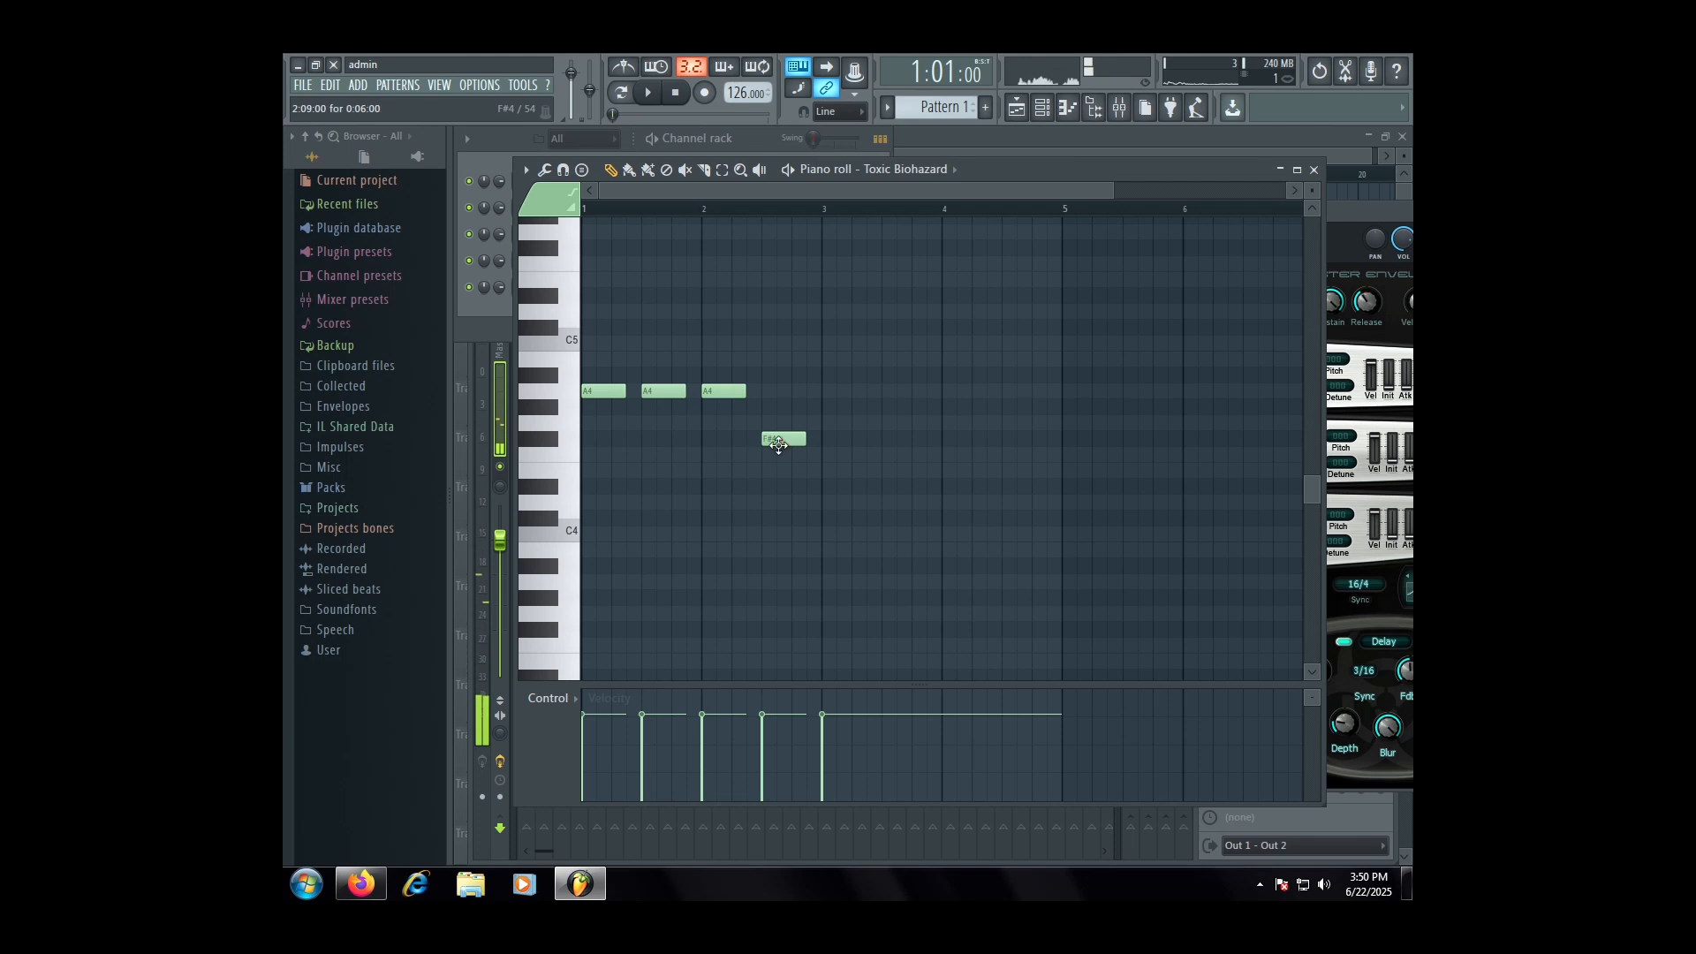
- Lower the fourth short melody note, in the second half of bar 2, to E4 and play the pattern back
left_click_drag(778, 445, 710, 470)
key("space")
scroll(761, 460, "down", 1)
scroll(733, 466, "up", 2)
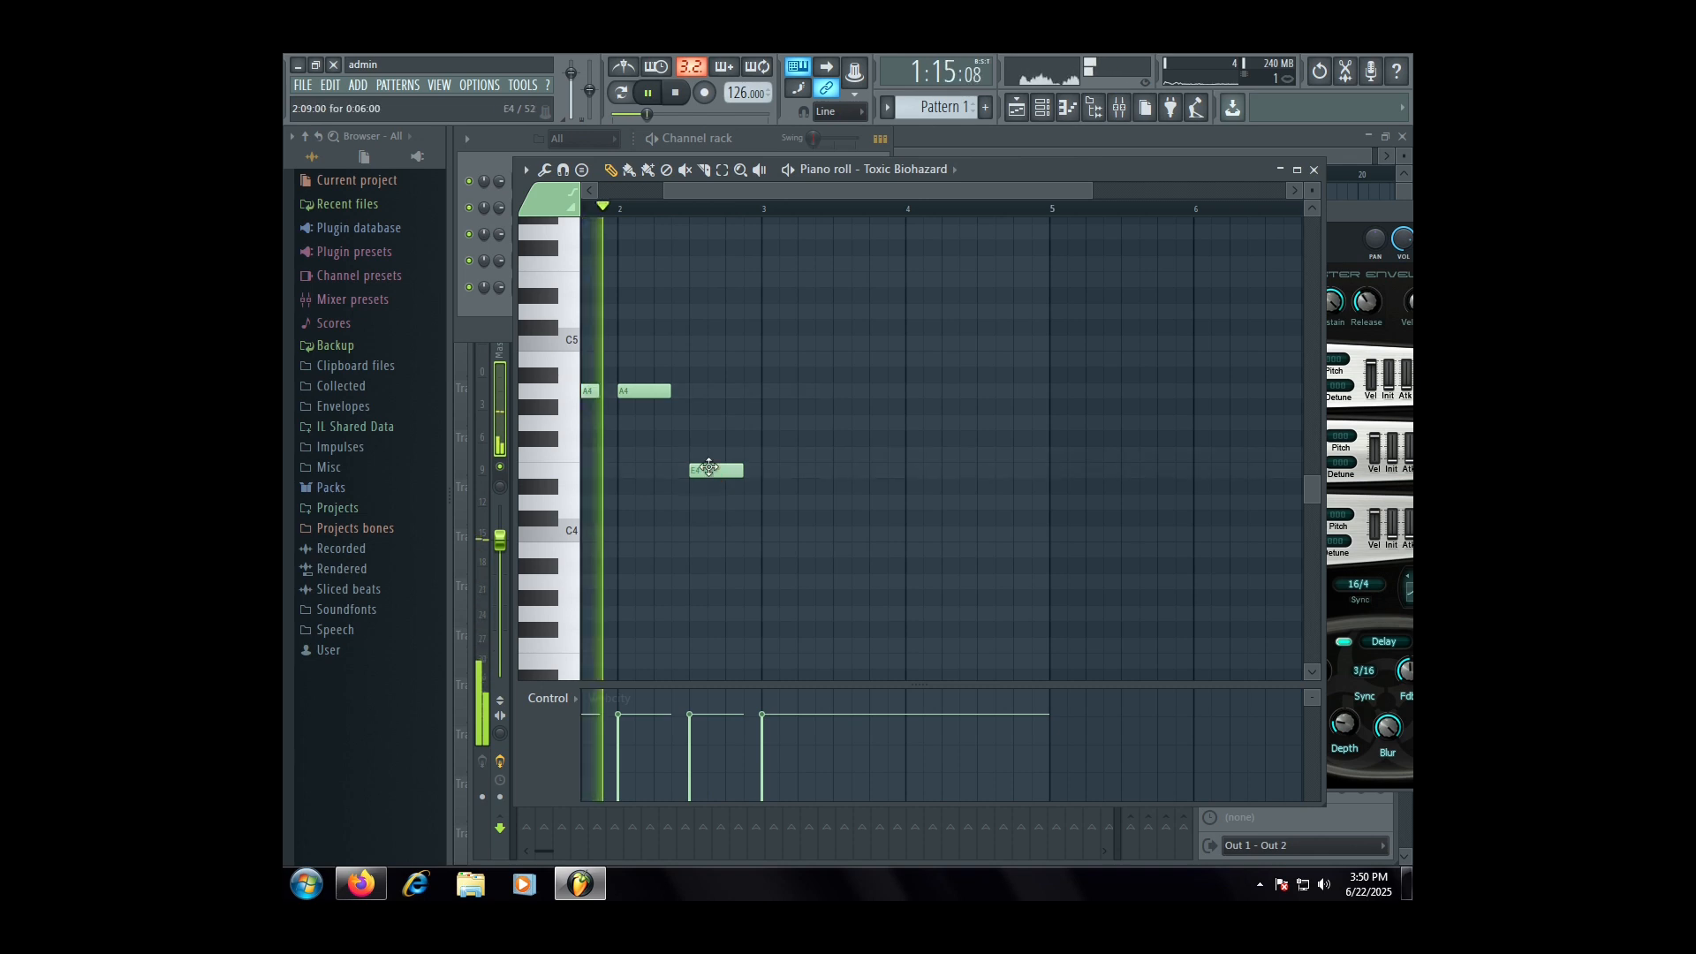
scroll(752, 481, "down", 2)
scroll(752, 481, "up", 3)
key("space")
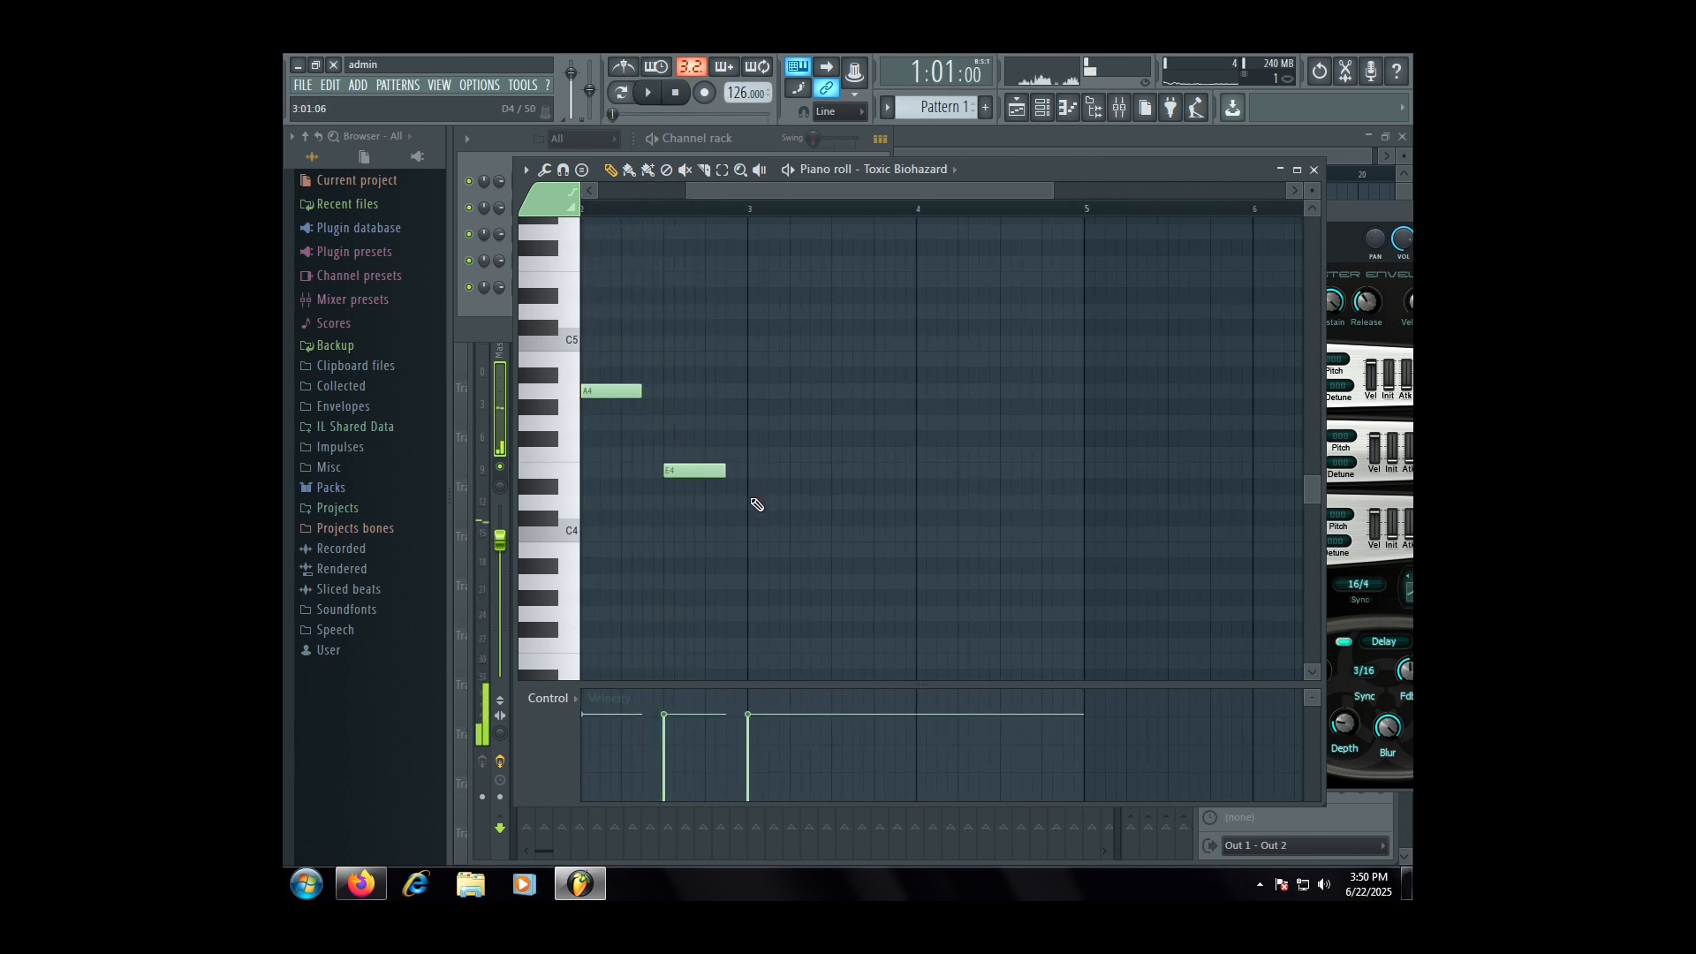
- Add a melody note at the start of bar 3 and raise its pitch
left_click(751, 501)
left_click_drag(753, 504, 769, 430)
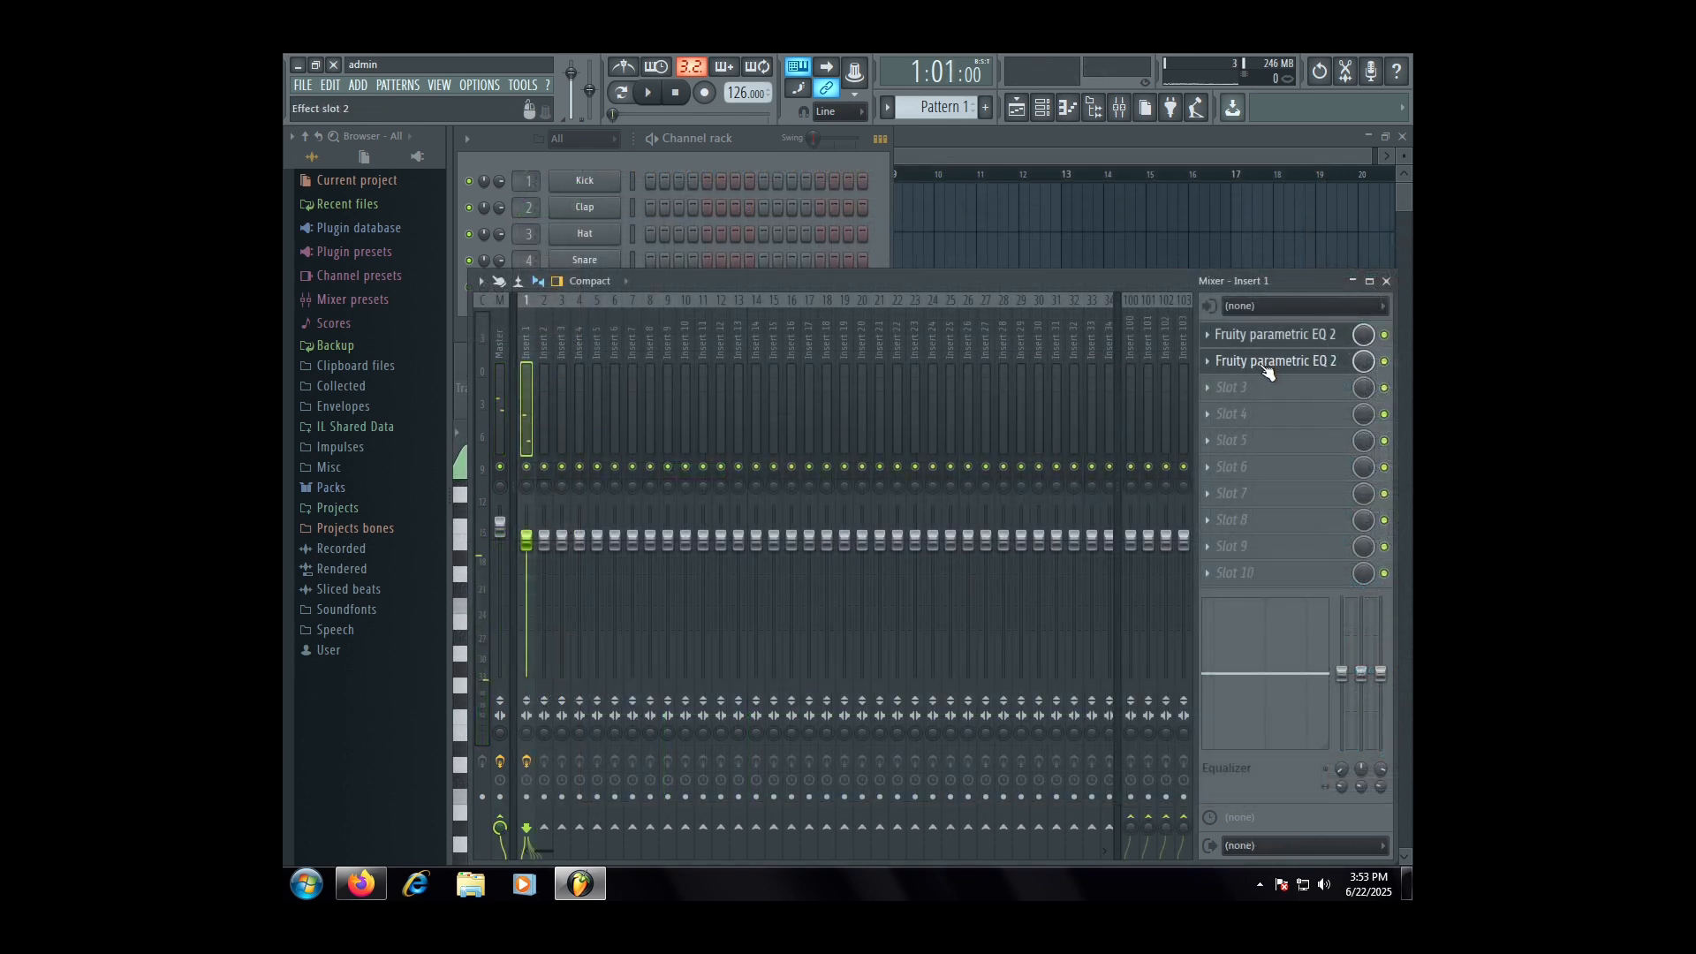
- Open the Fruity parametric EQ 2 effects on mixer Insert 1 and move the one in slot 1 to slot 10
left_click(1256, 362)
left_click(1303, 336)
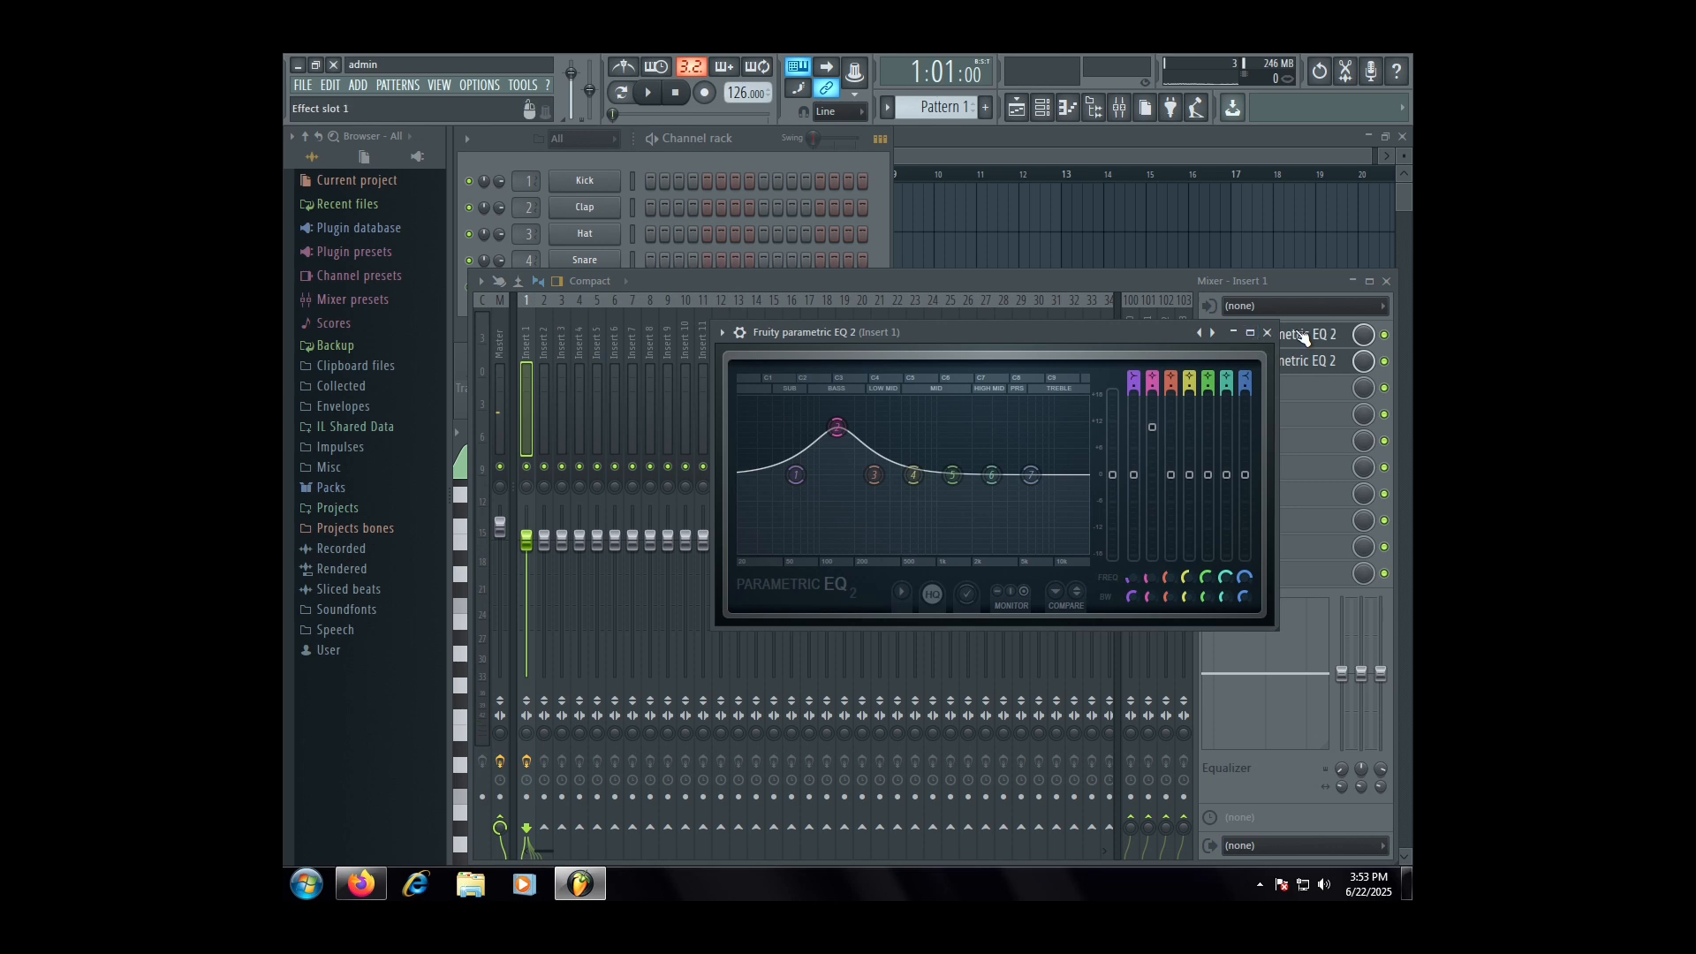
scroll(1311, 338, "up", 1)
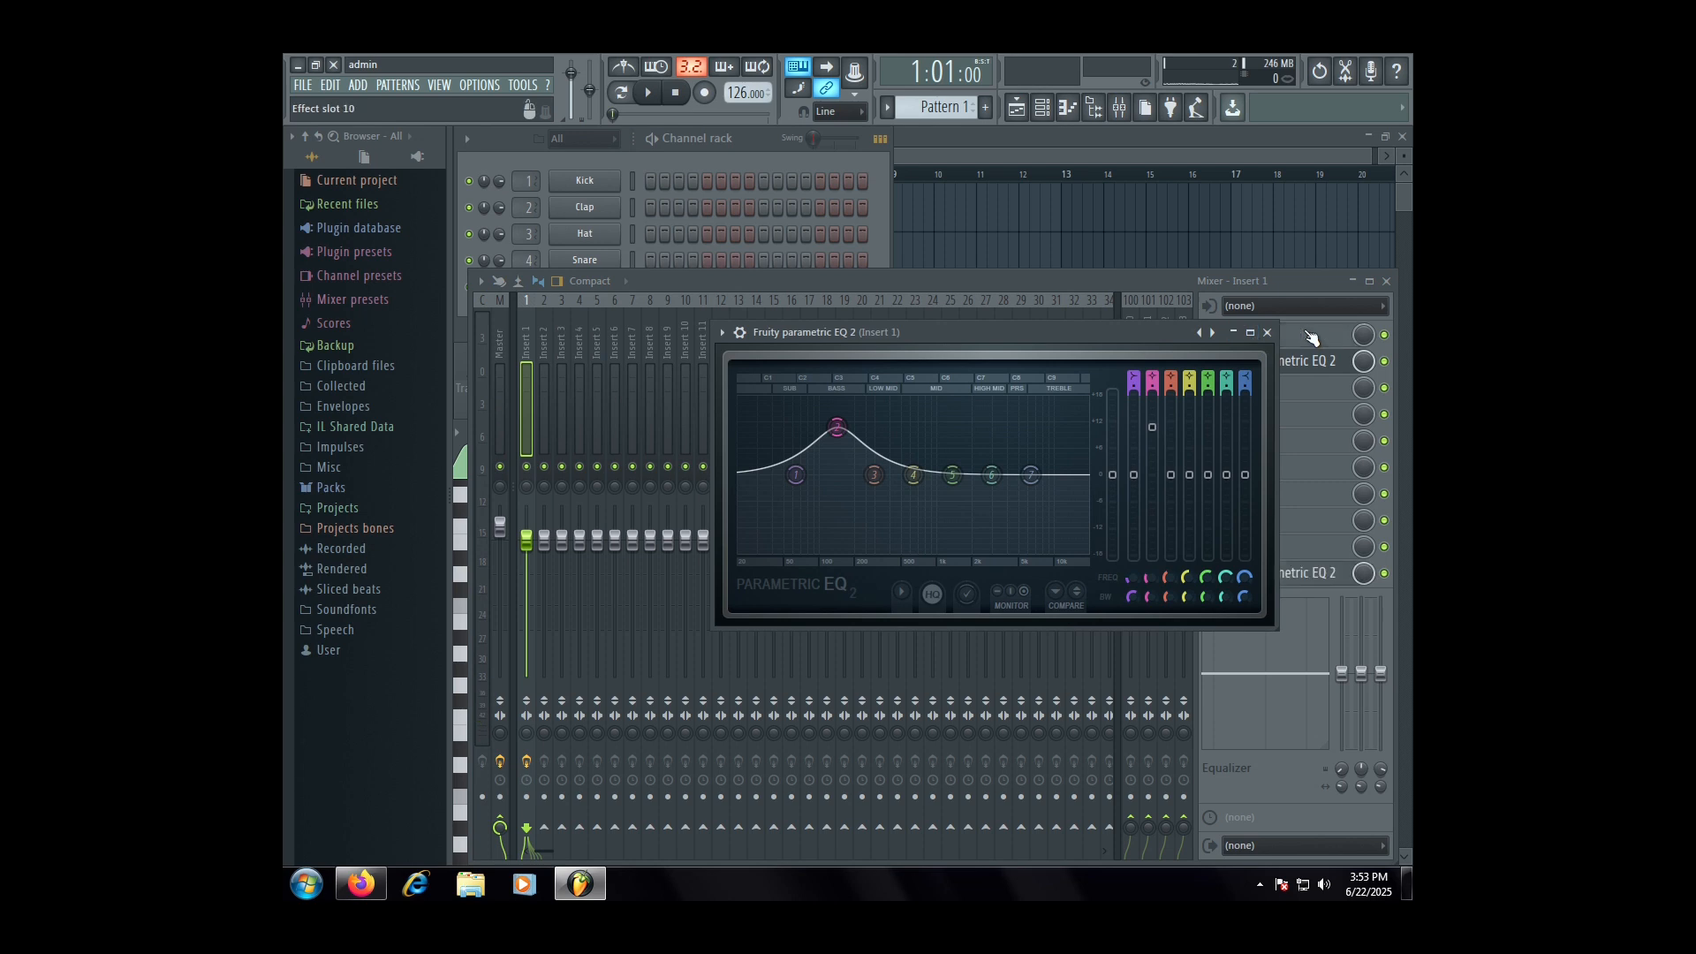
left_click(1296, 574)
- Boost the low end in Fruity parametric EQ 2 by raising bands 3, 1 and 4 during playback
key("space")
left_click_drag(872, 476, 810, 413)
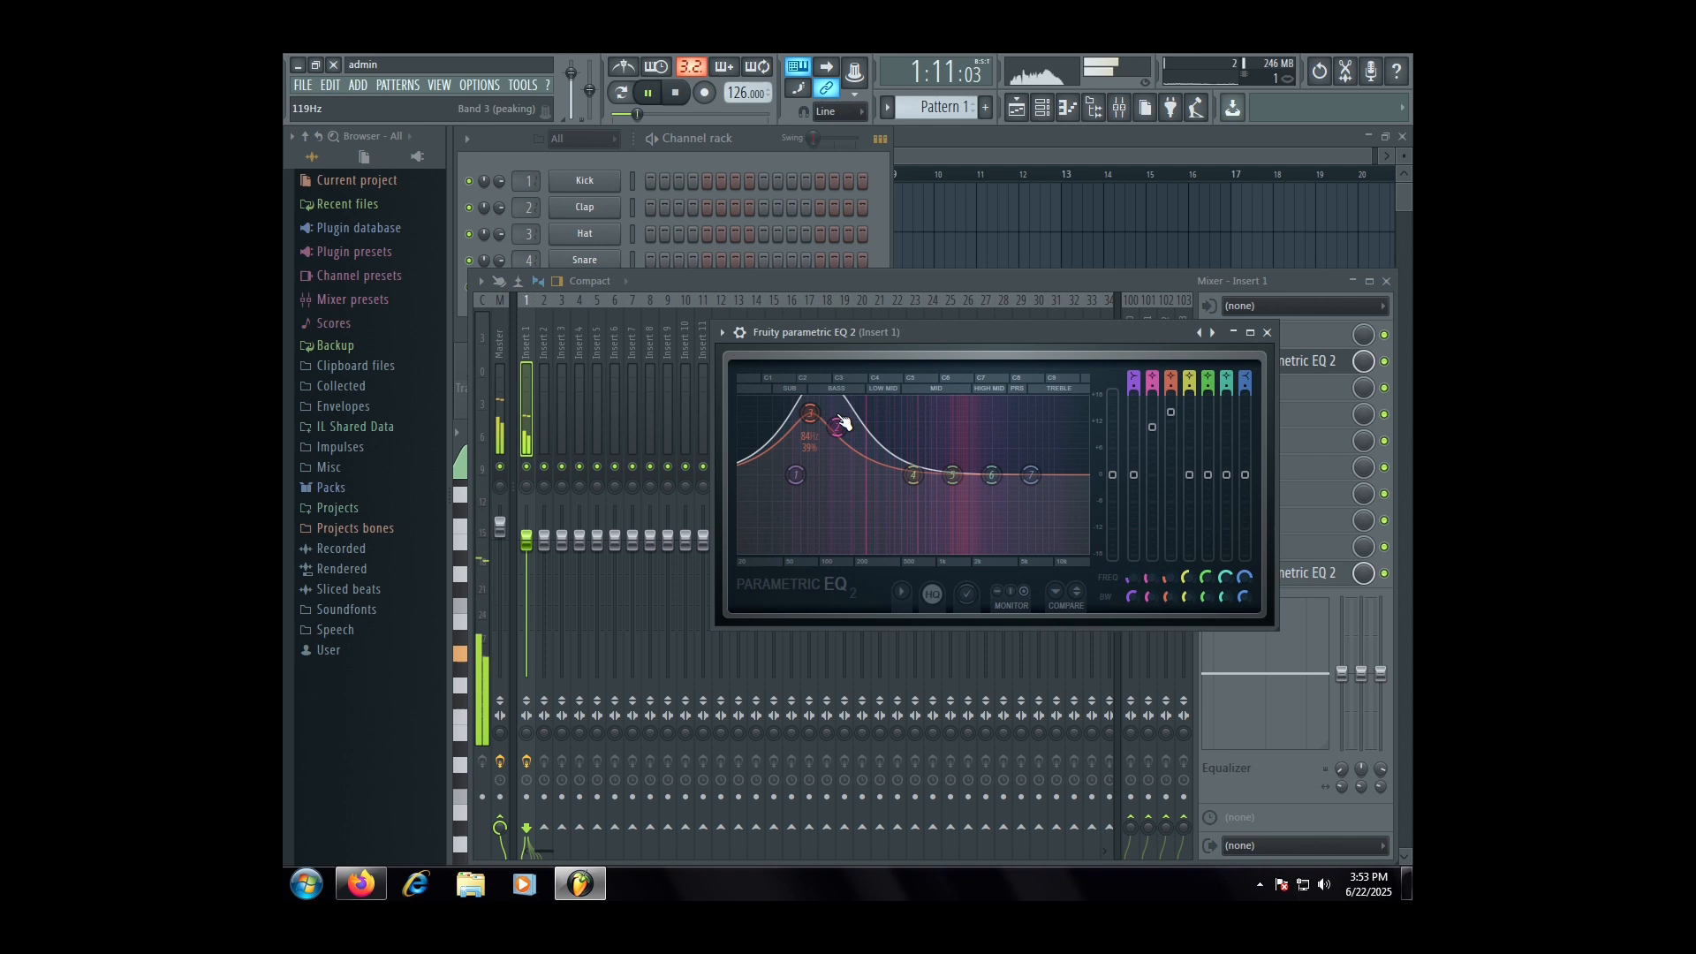
left_click_drag(796, 475, 795, 396)
left_click_drag(913, 475, 806, 447)
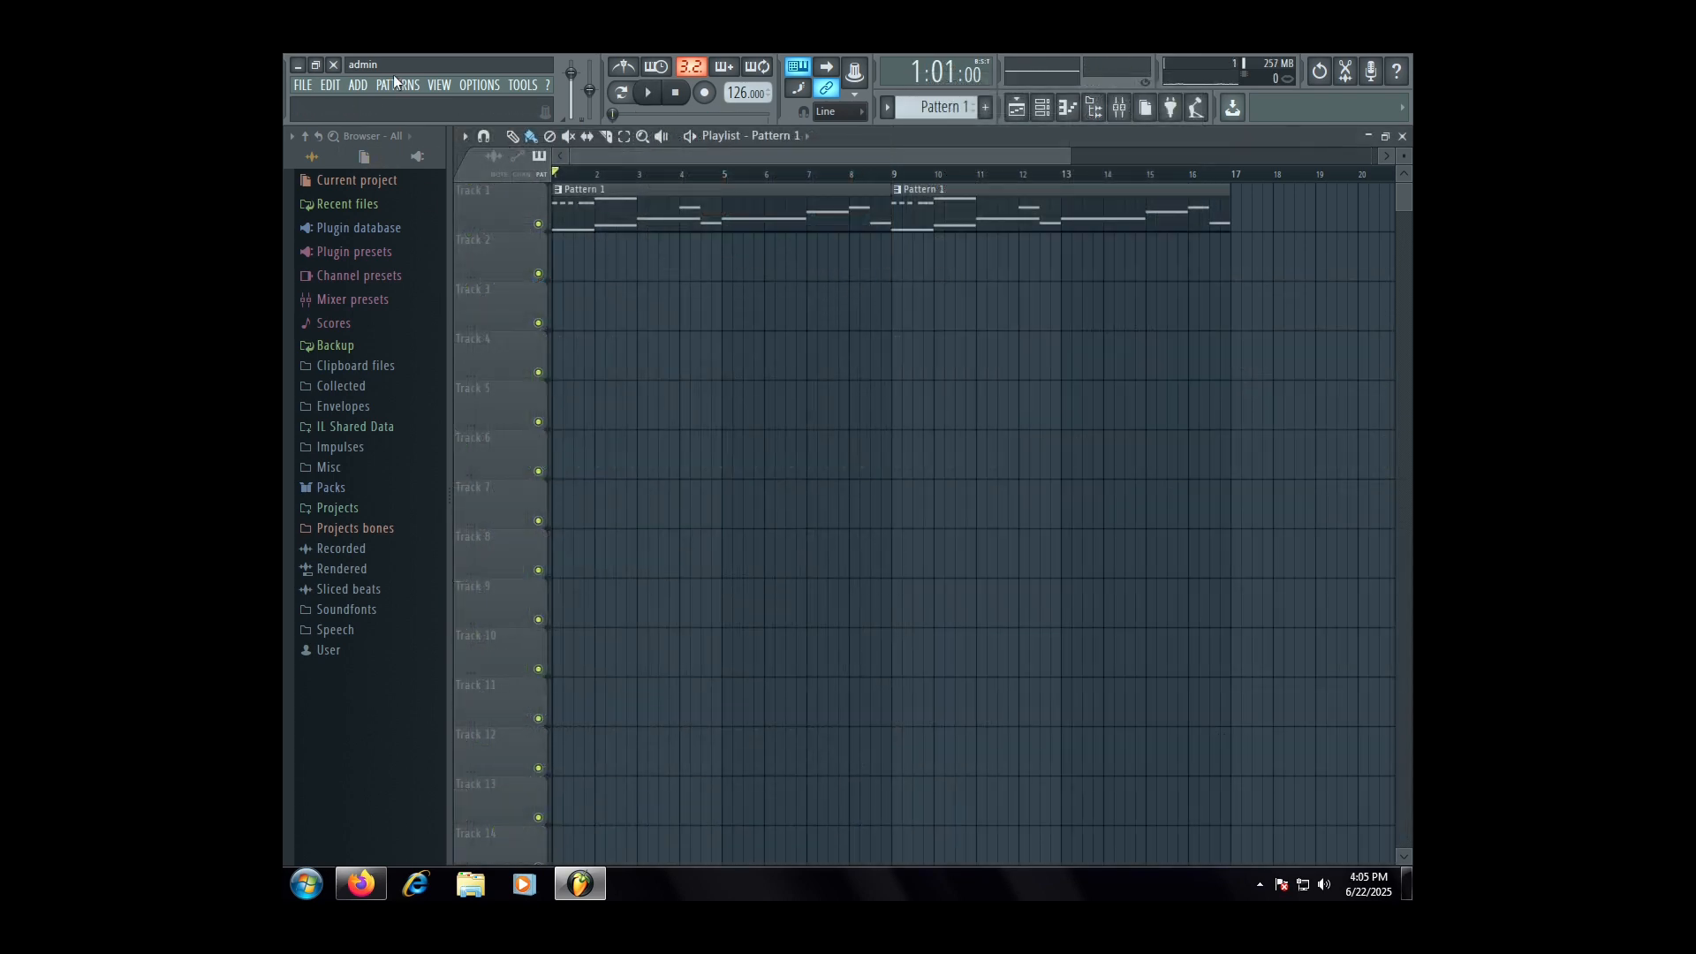
- Play Pattern 1, open it in the Toxic Biohazard piano roll, and lower the D#5 note in bar 7 to D5
left_click(649, 104)
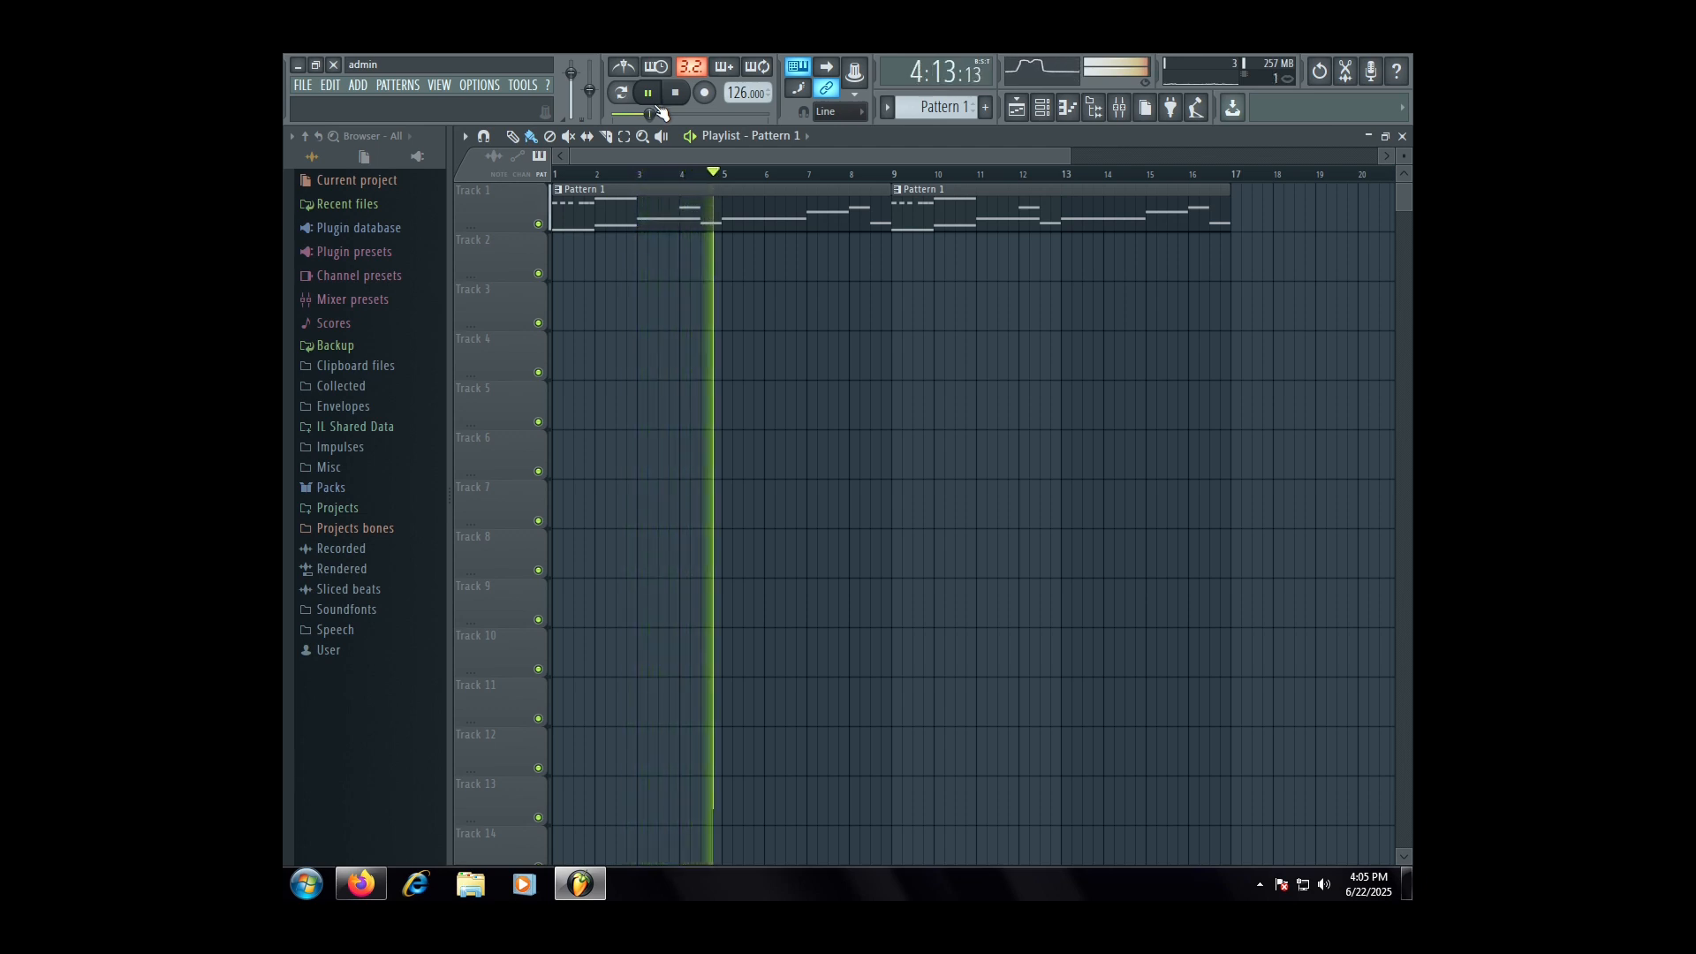
double_click(783, 211)
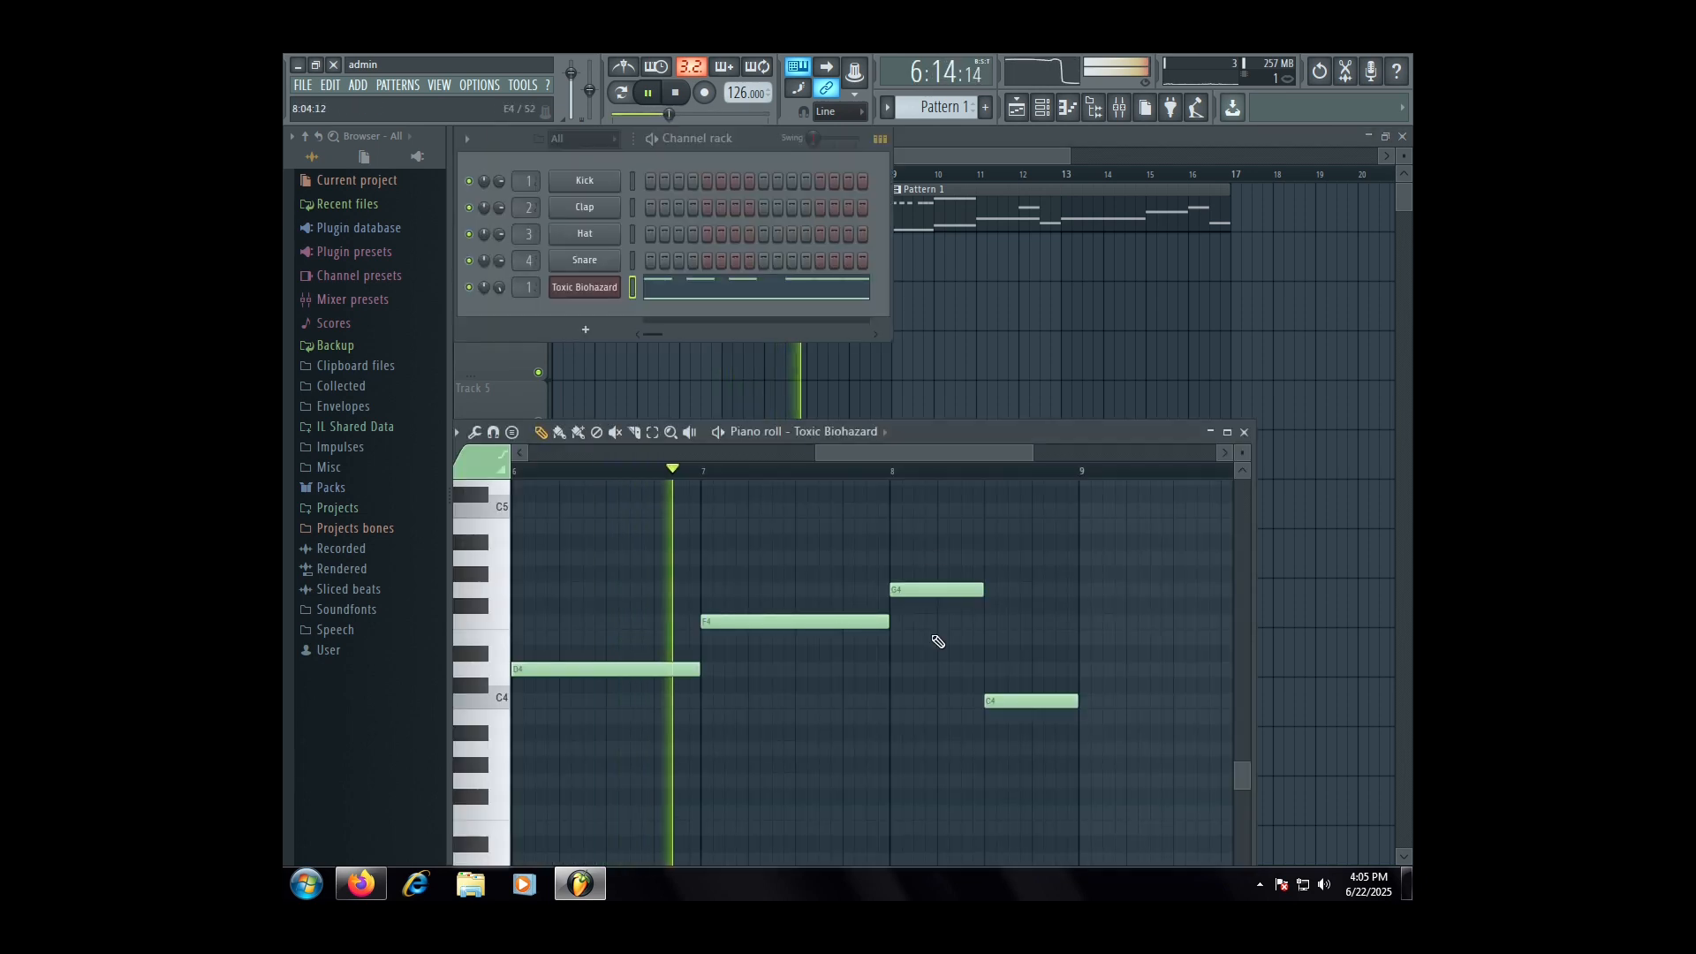
scroll(943, 638, "down", 4)
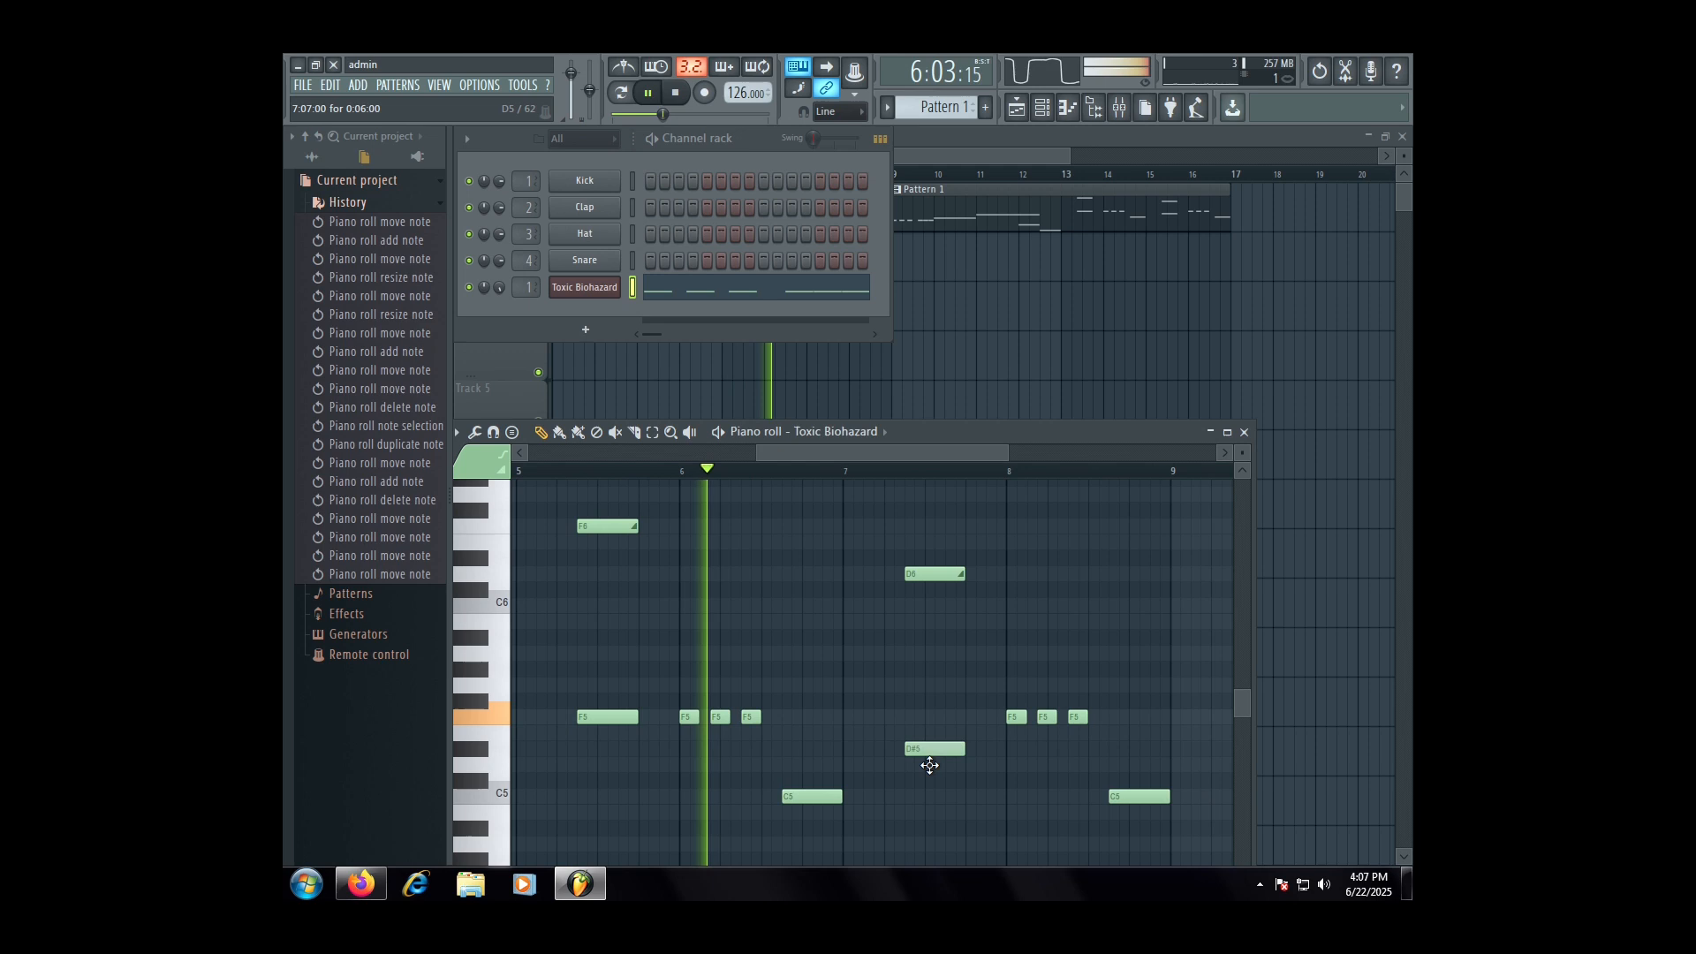
left_click_drag(923, 757, 927, 771)
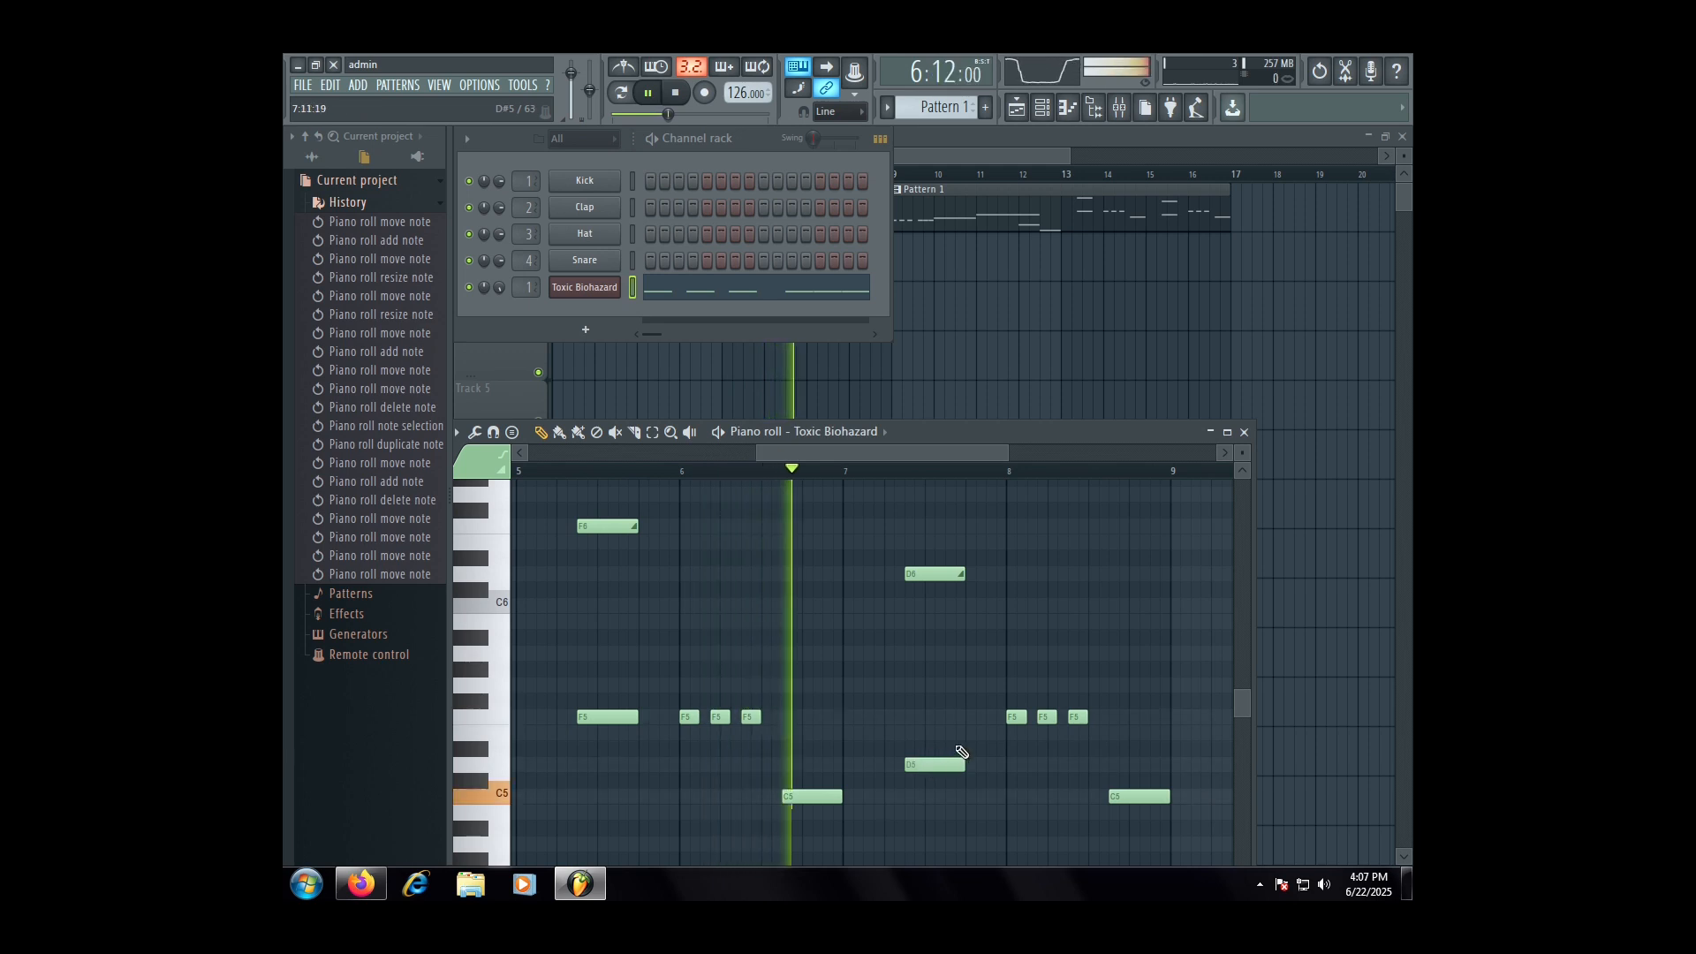
- Lower the three short F5 notes in bar 8 to D5 and the bar's last note to F4
left_click_drag(991, 710, 1079, 778)
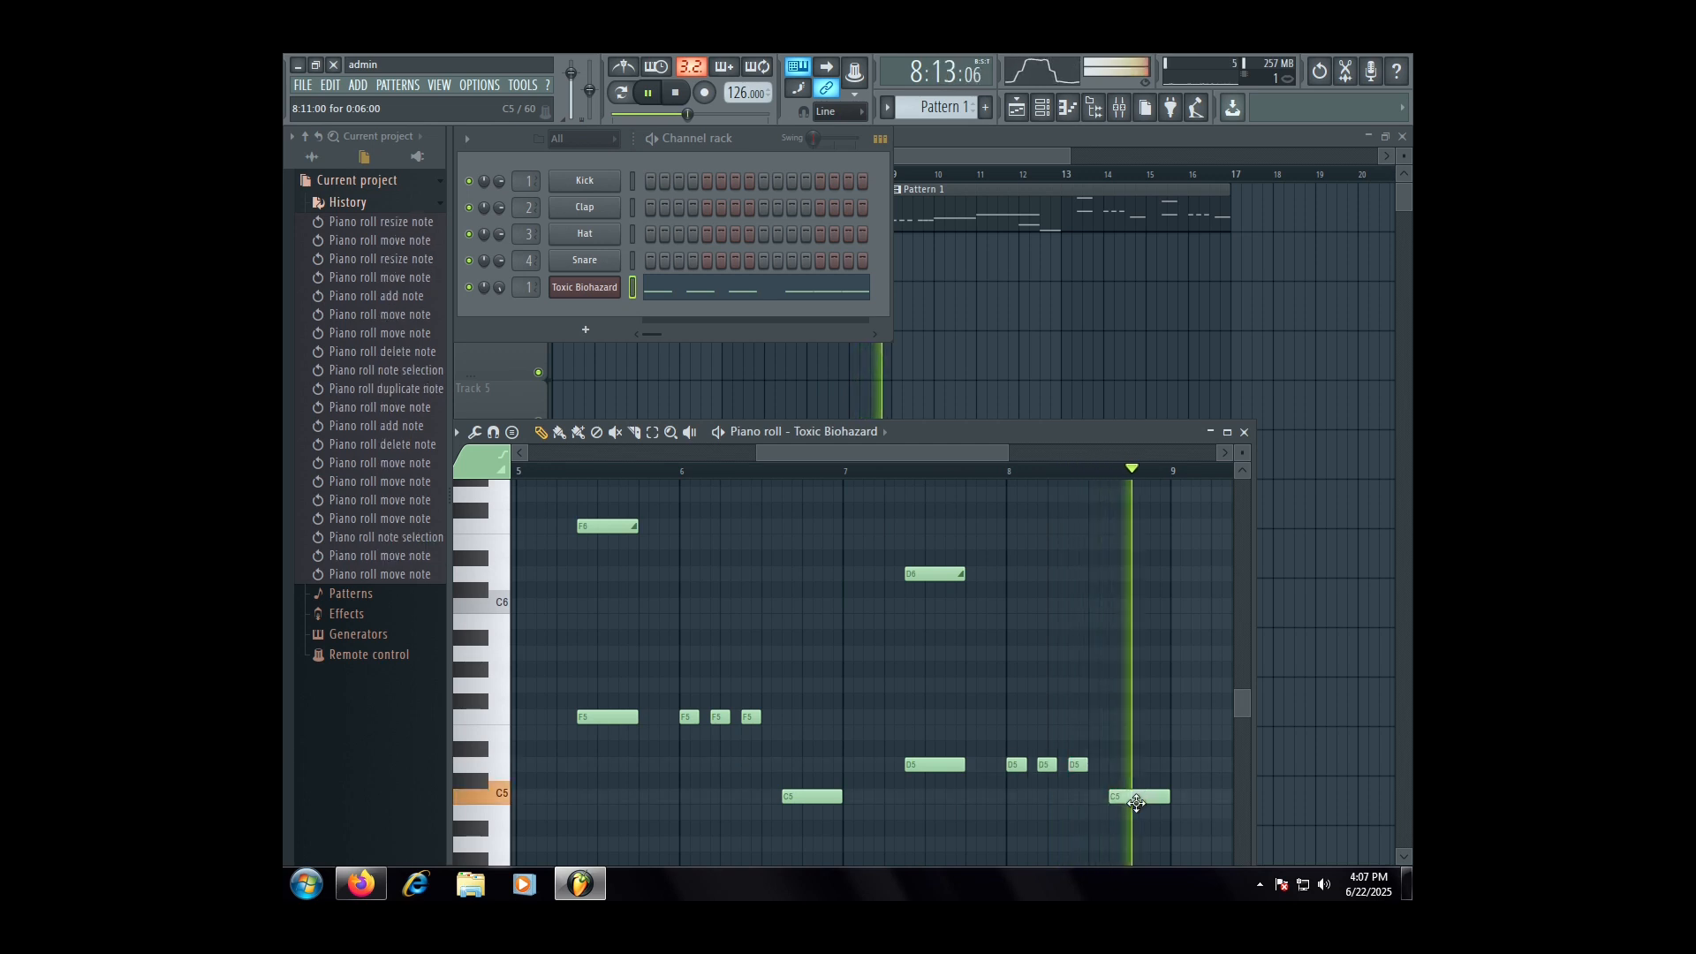
key("space")
left_click_drag(1136, 796, 1136, 844)
key("space")
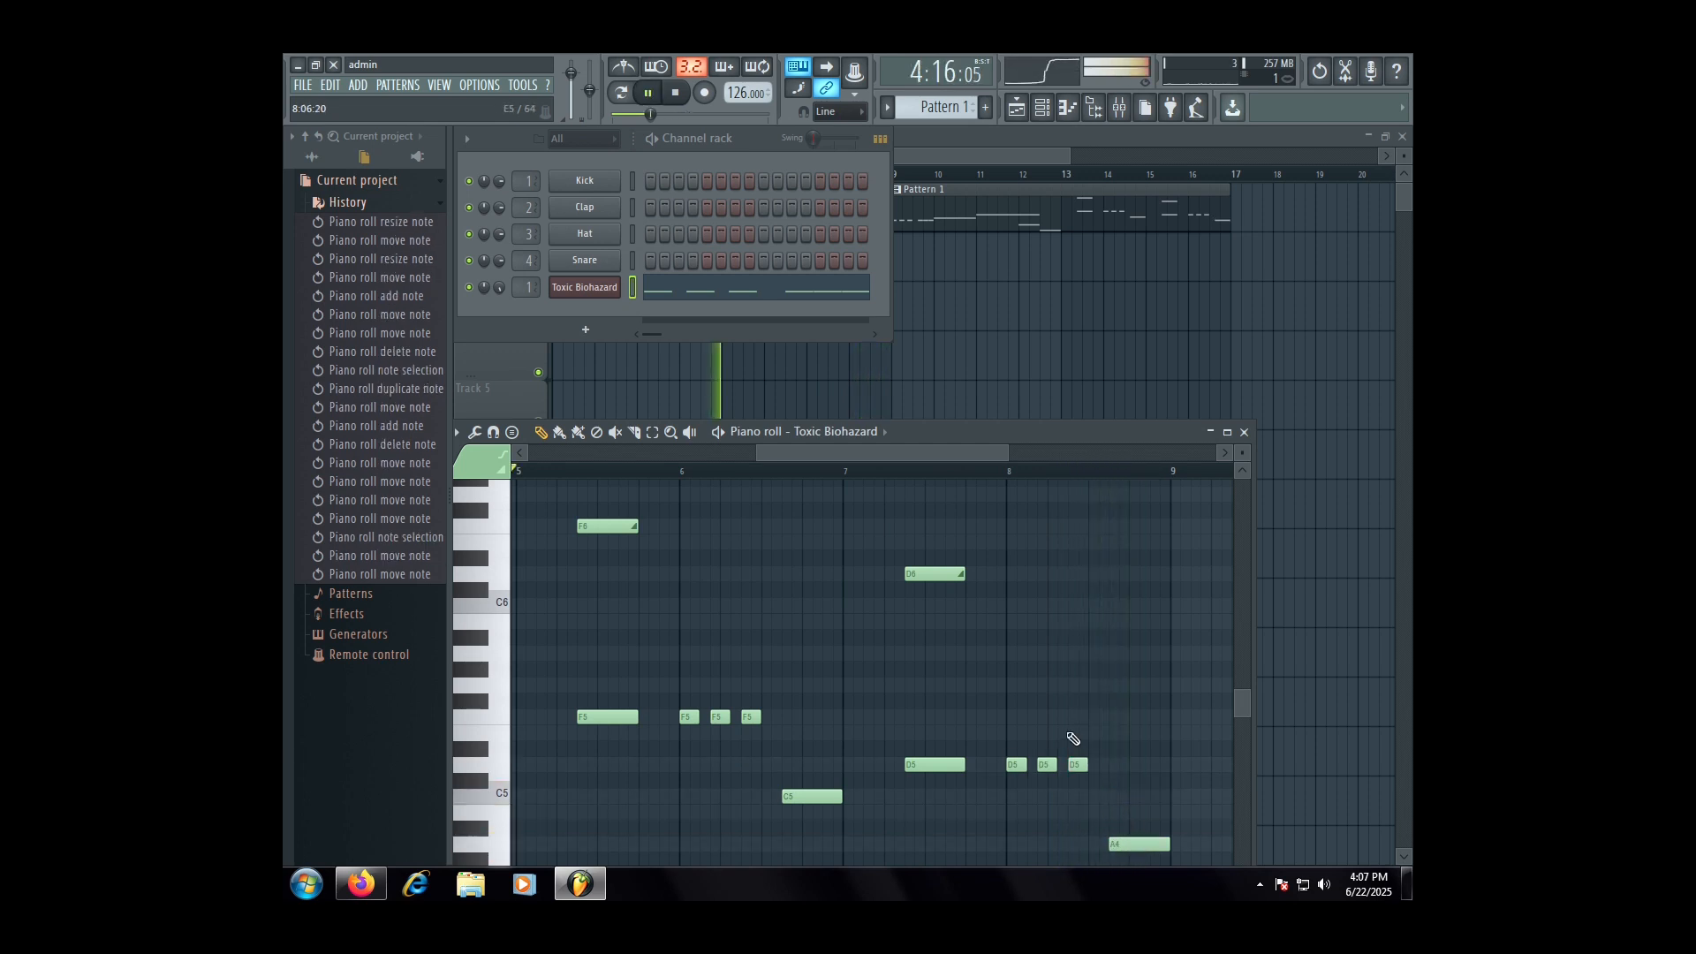
scroll(1071, 738, "down", 1)
key("space")
scroll(1071, 738, "down", 1)
left_click_drag(1128, 749, 1133, 814)
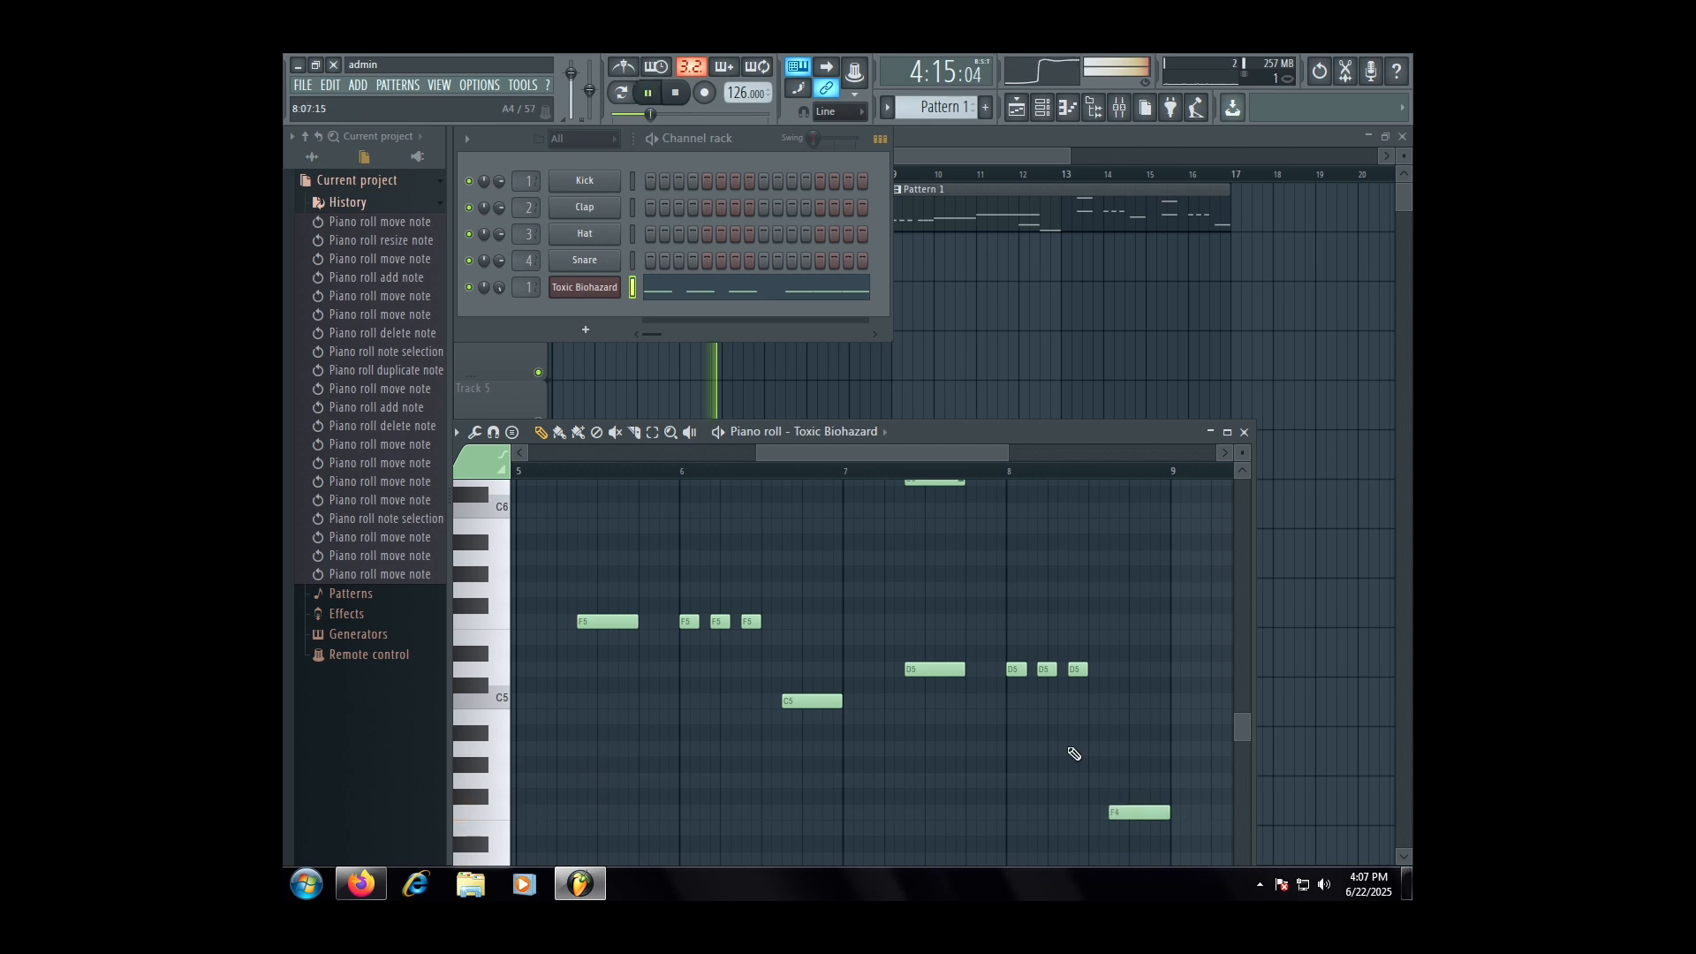
- Move the playback position to bar 5 and listen to the passage with the F6 slide note
scroll(1072, 750, "down", 2)
left_click_drag(740, 477, 799, 499)
scroll(847, 548, "up", 3)
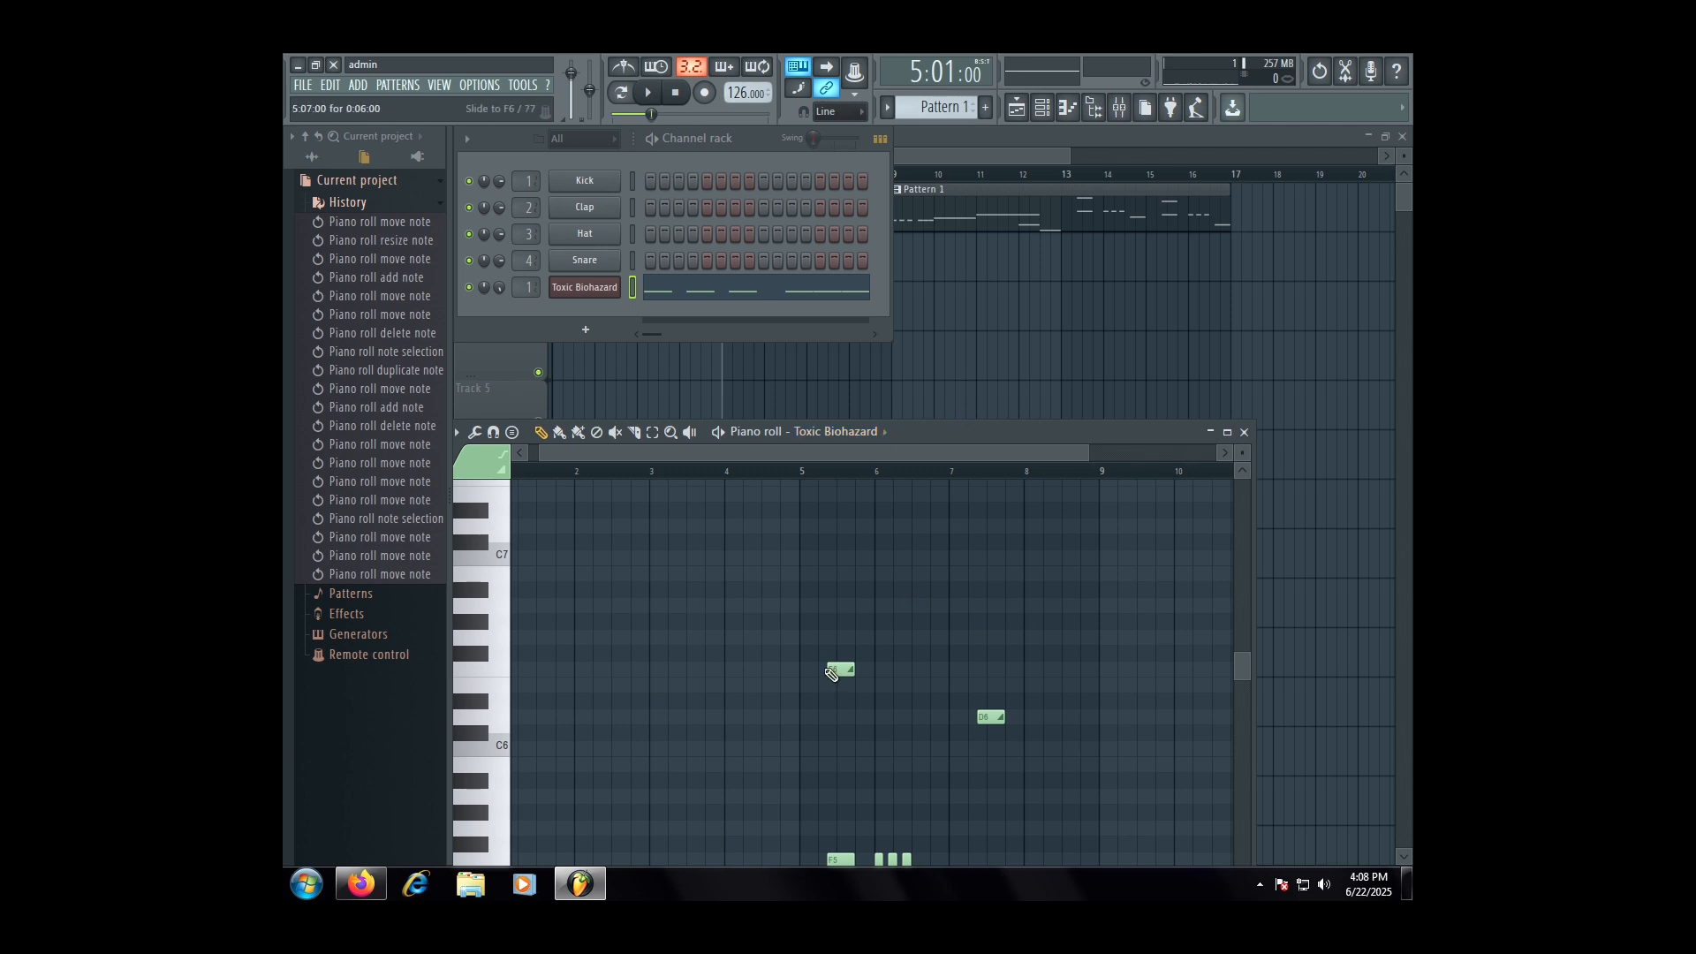
left_click(832, 674)
scroll(839, 694, "up", 3)
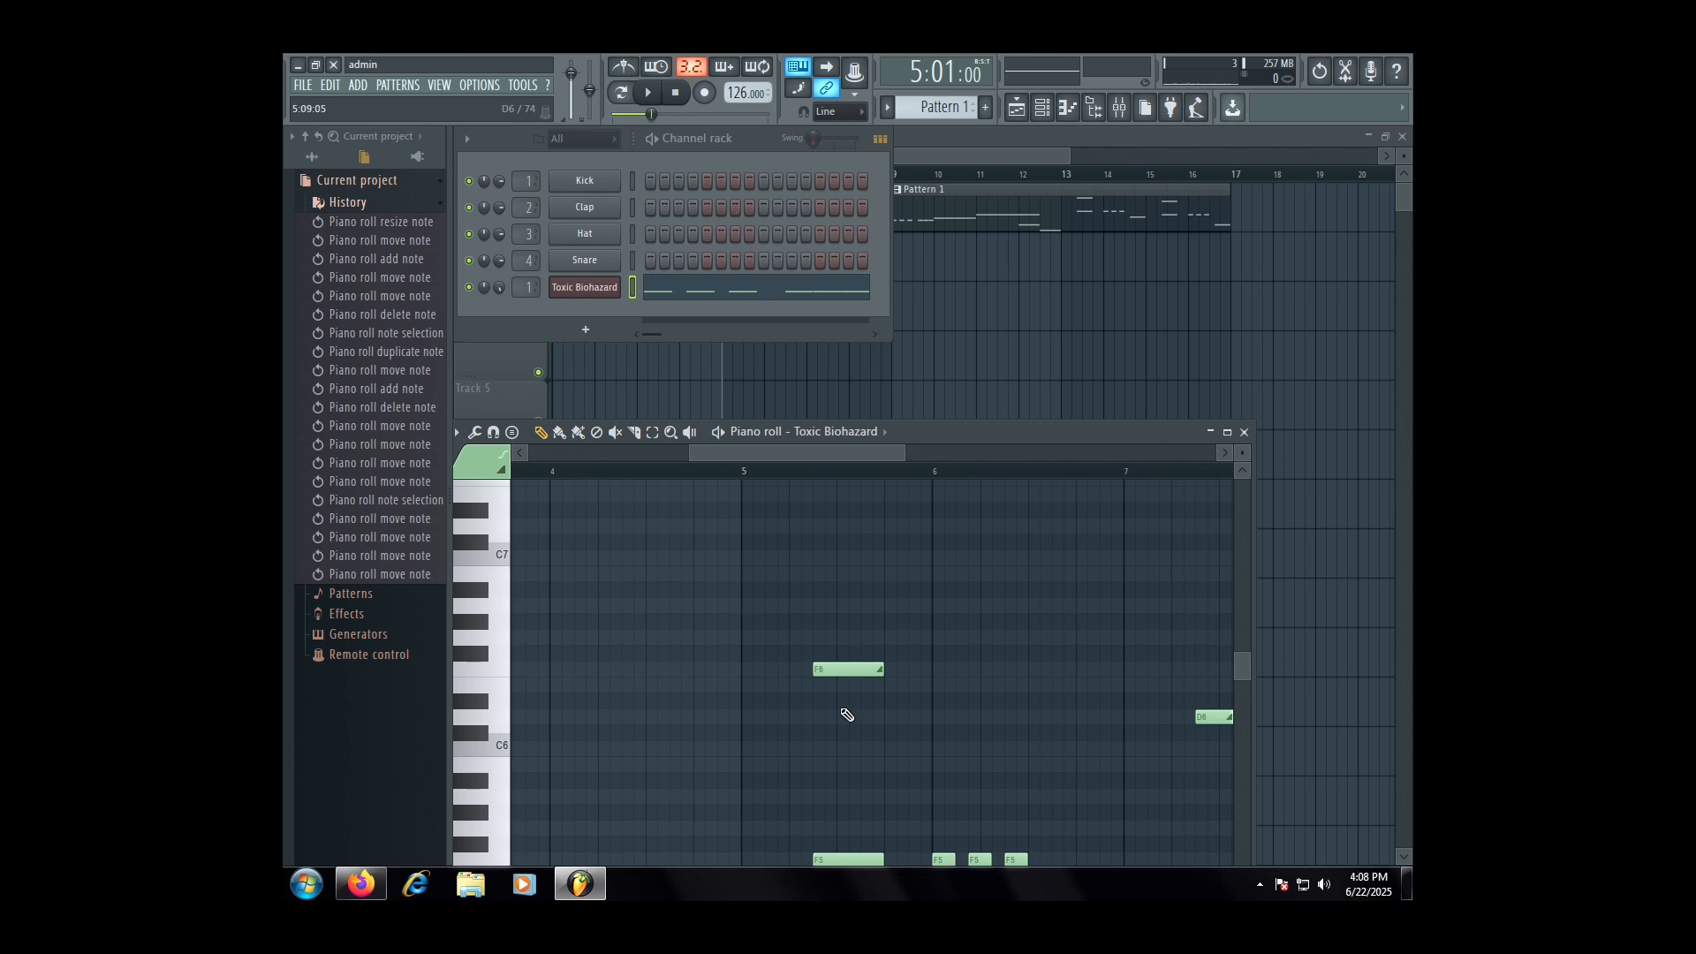
scroll(846, 715, "down", 4)
key("space")
scroll(901, 618, "up", 3)
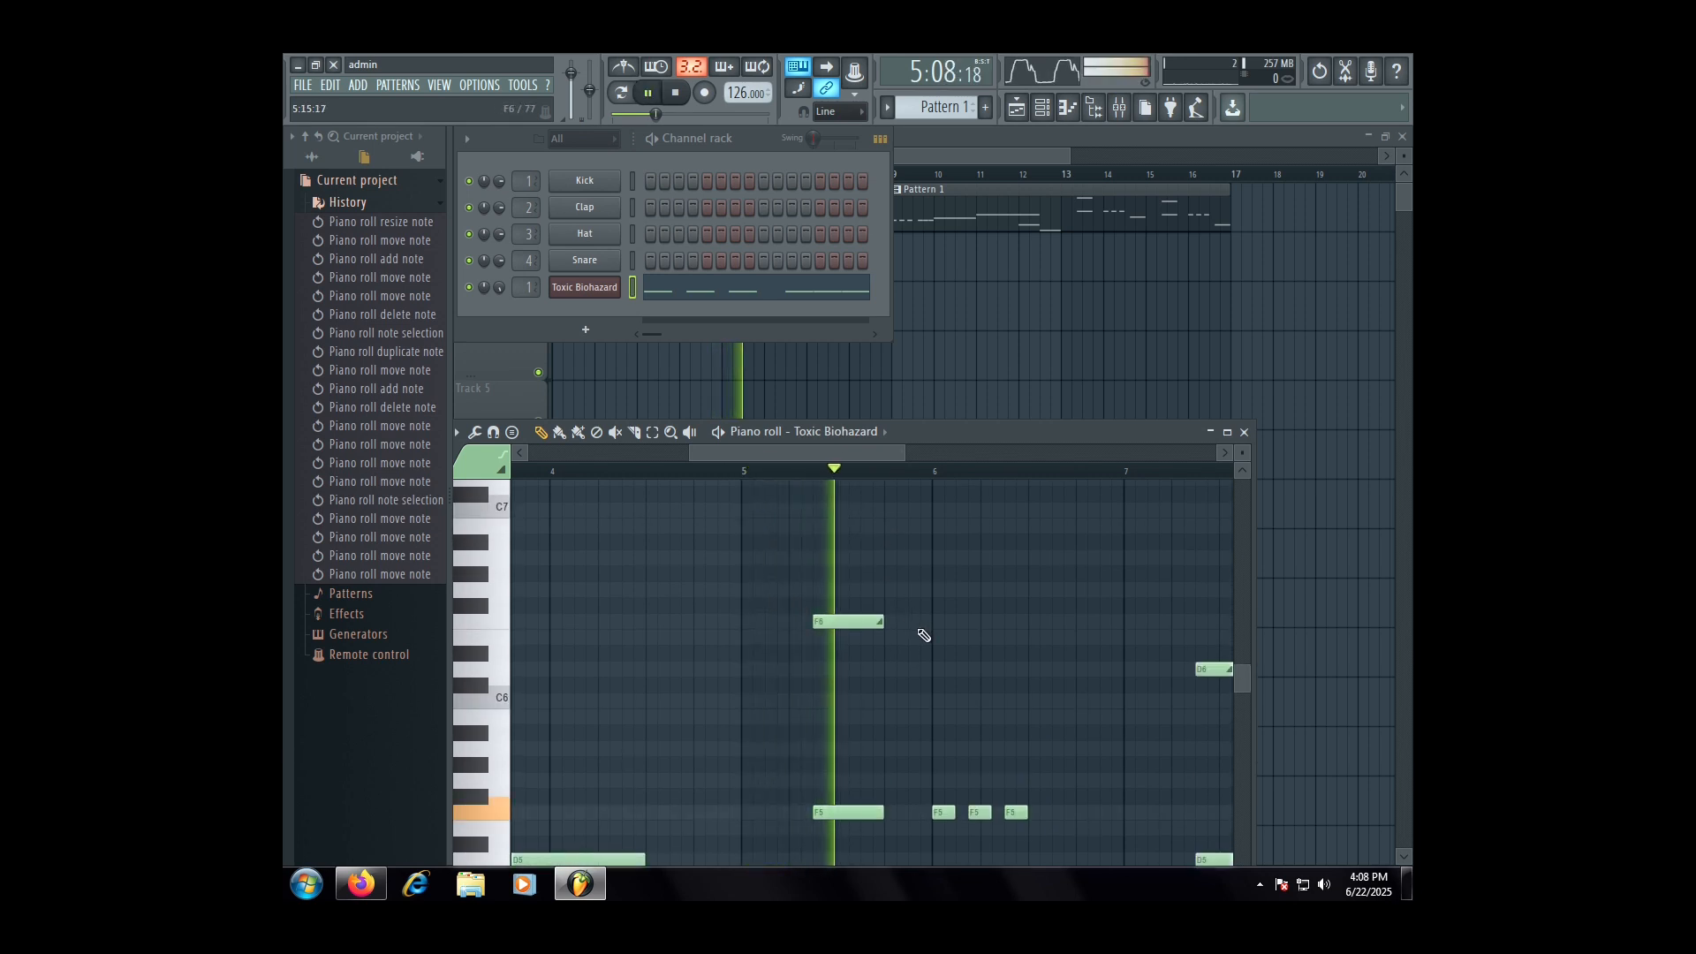
key("space")
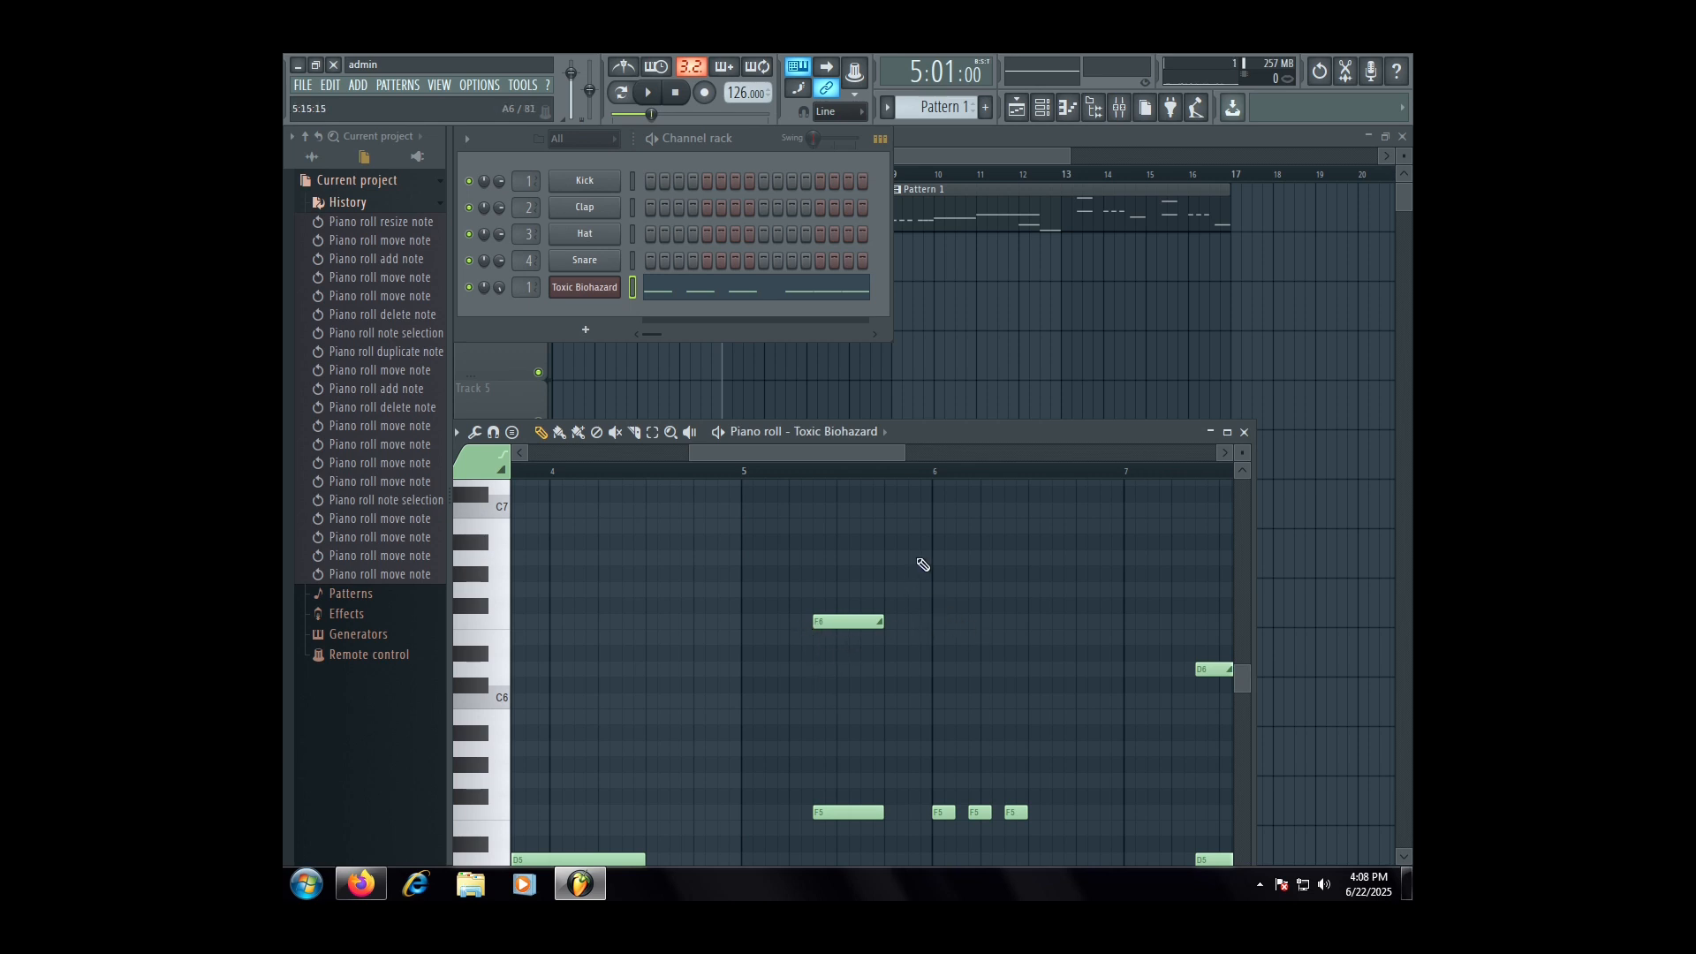
- Enable Slide on the F5 note in bar 5 and remove a trial A6 slide note placed just before bar 6
left_click(923, 559)
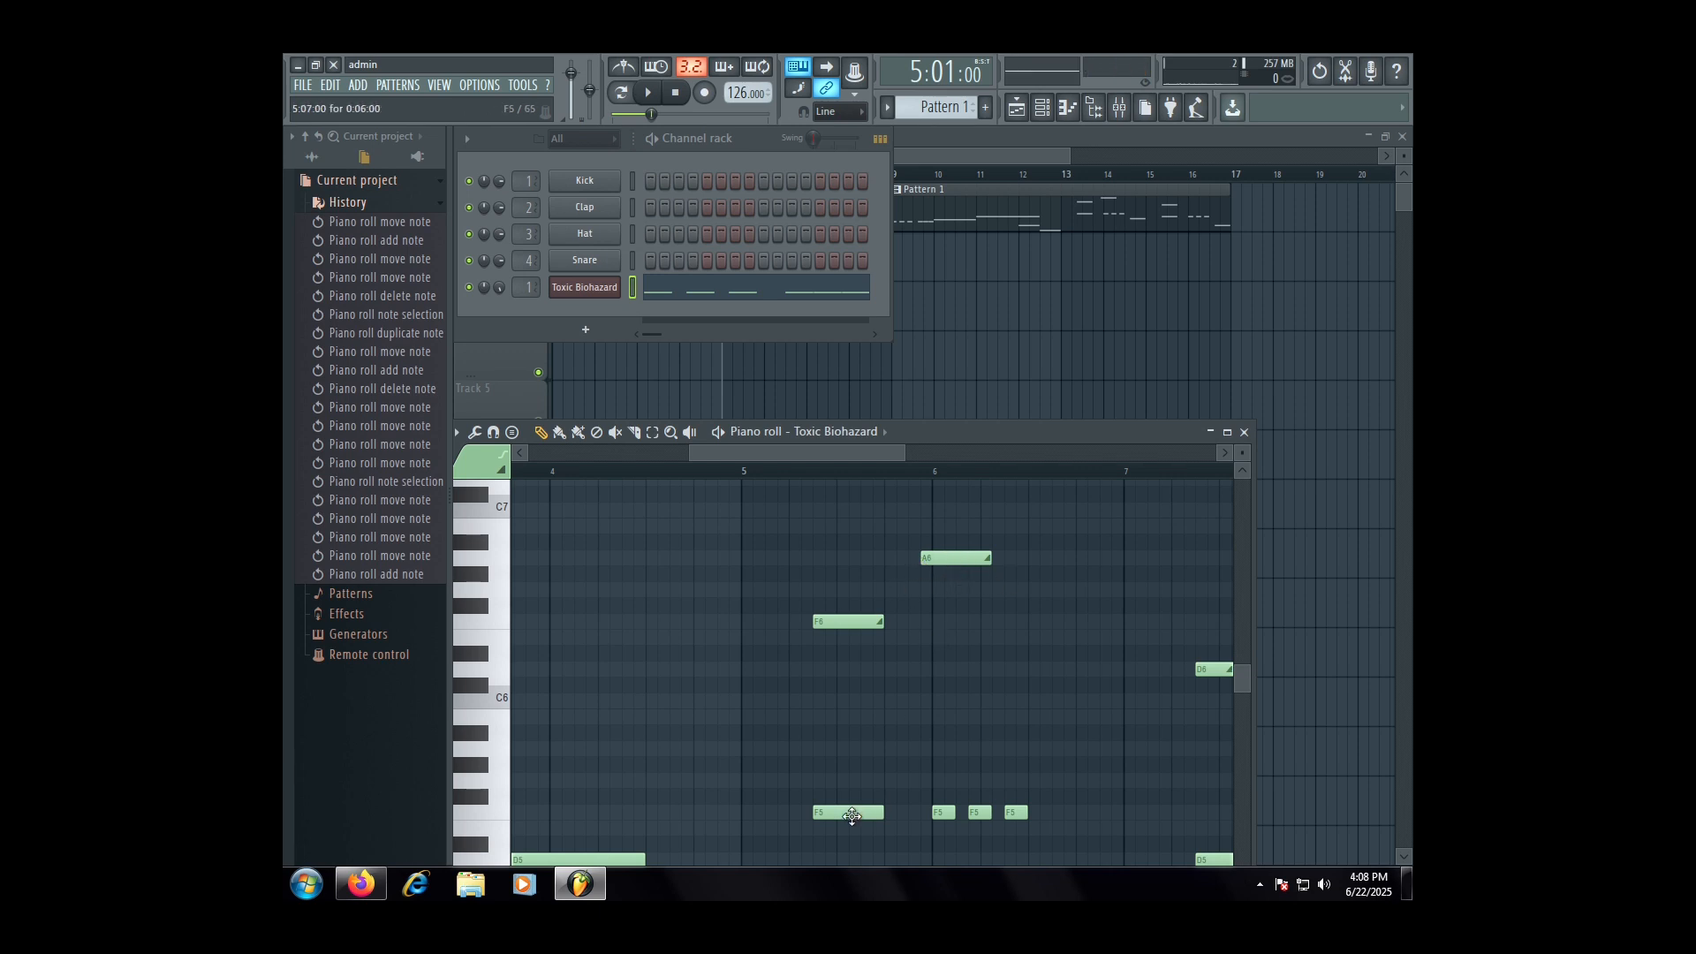
double_click(855, 812)
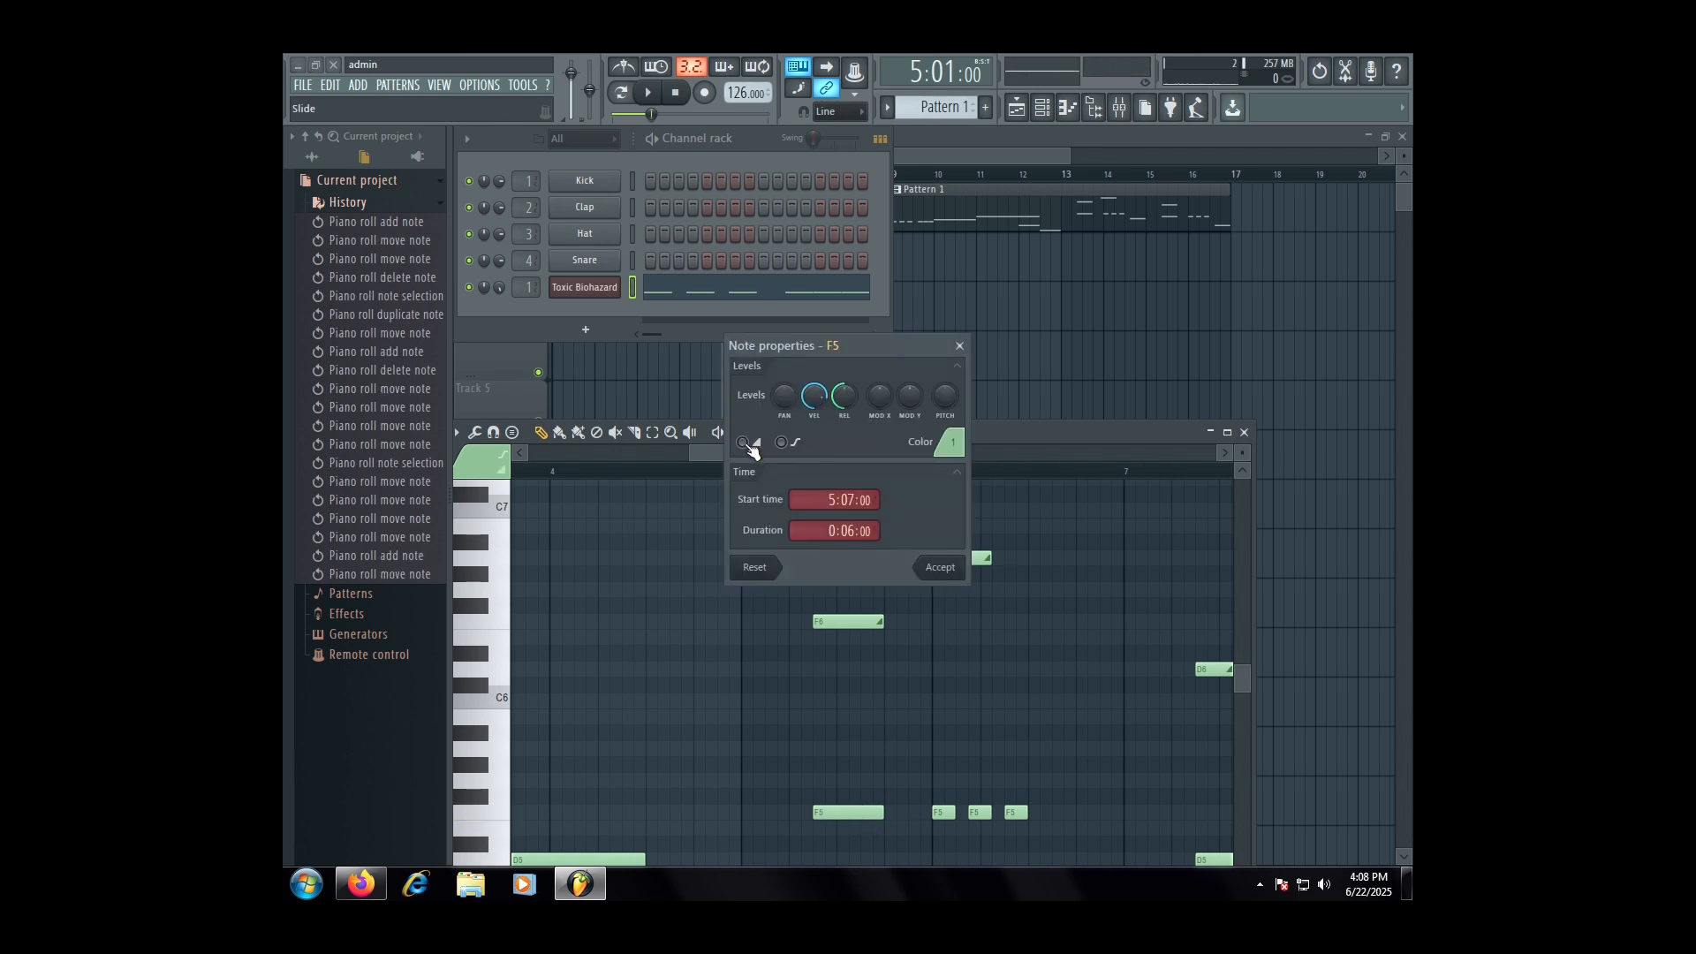
left_click(940, 566)
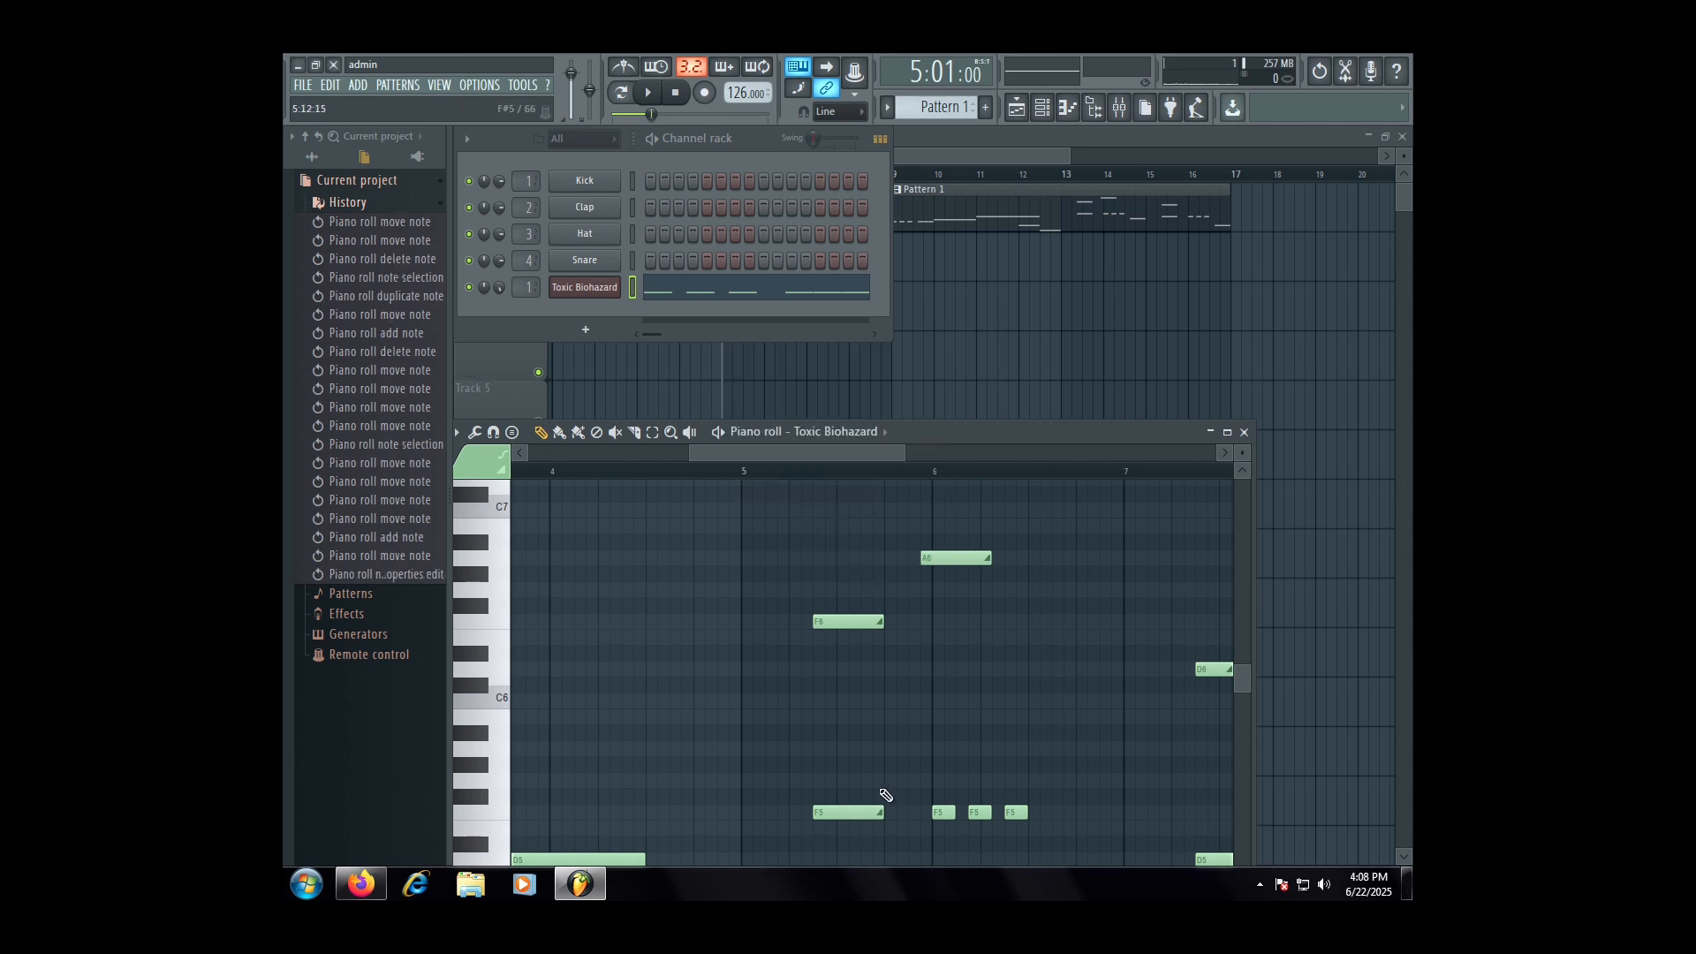
right_click(954, 559)
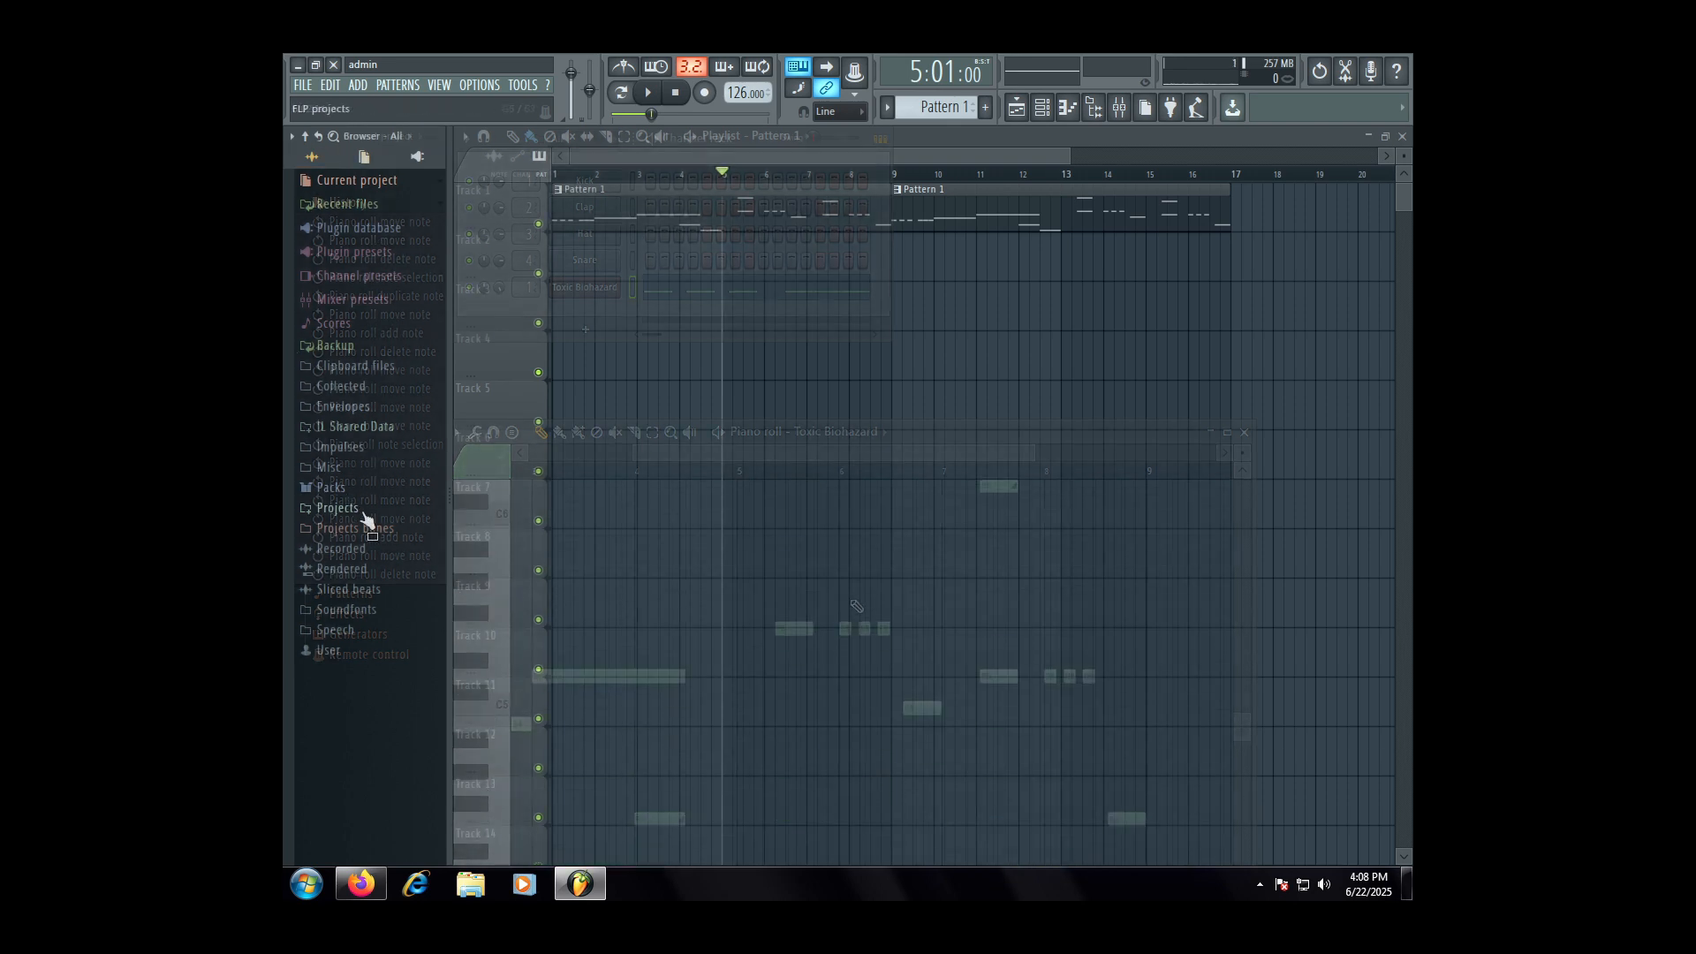
- Browse the Packs drum kicks and audition samples such as Alma Kick, FPC 1 Kick, FPC 2 Kick and Grv Kick 03
left_click(358, 491)
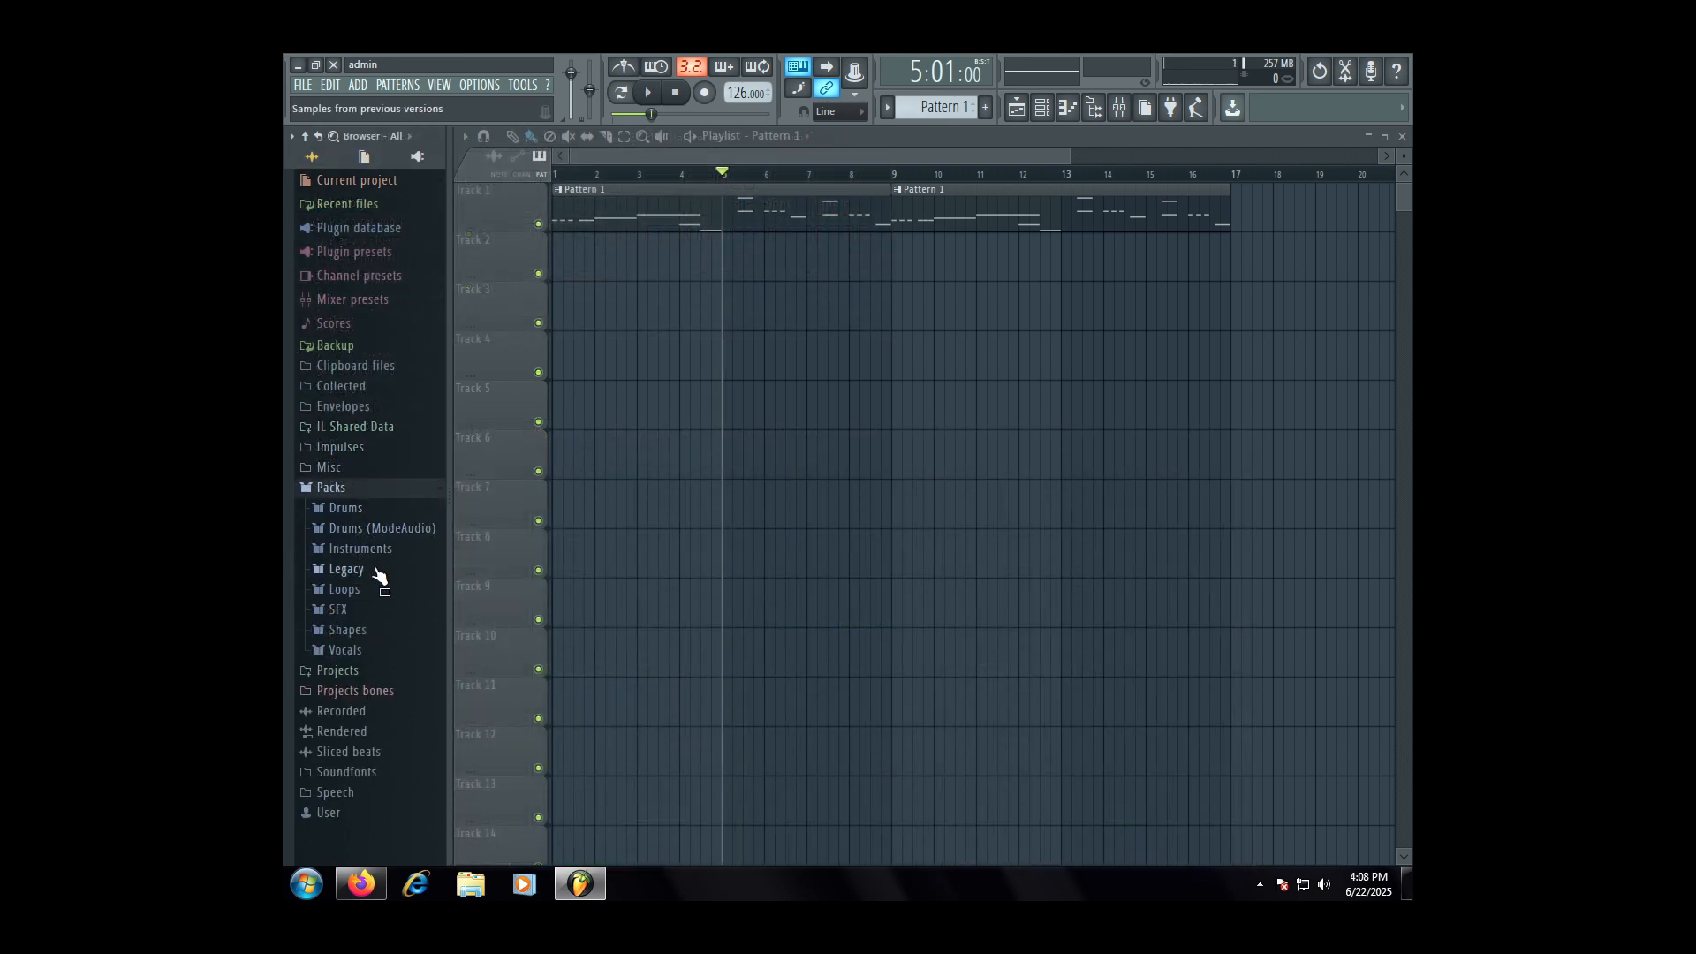
left_click(346, 508)
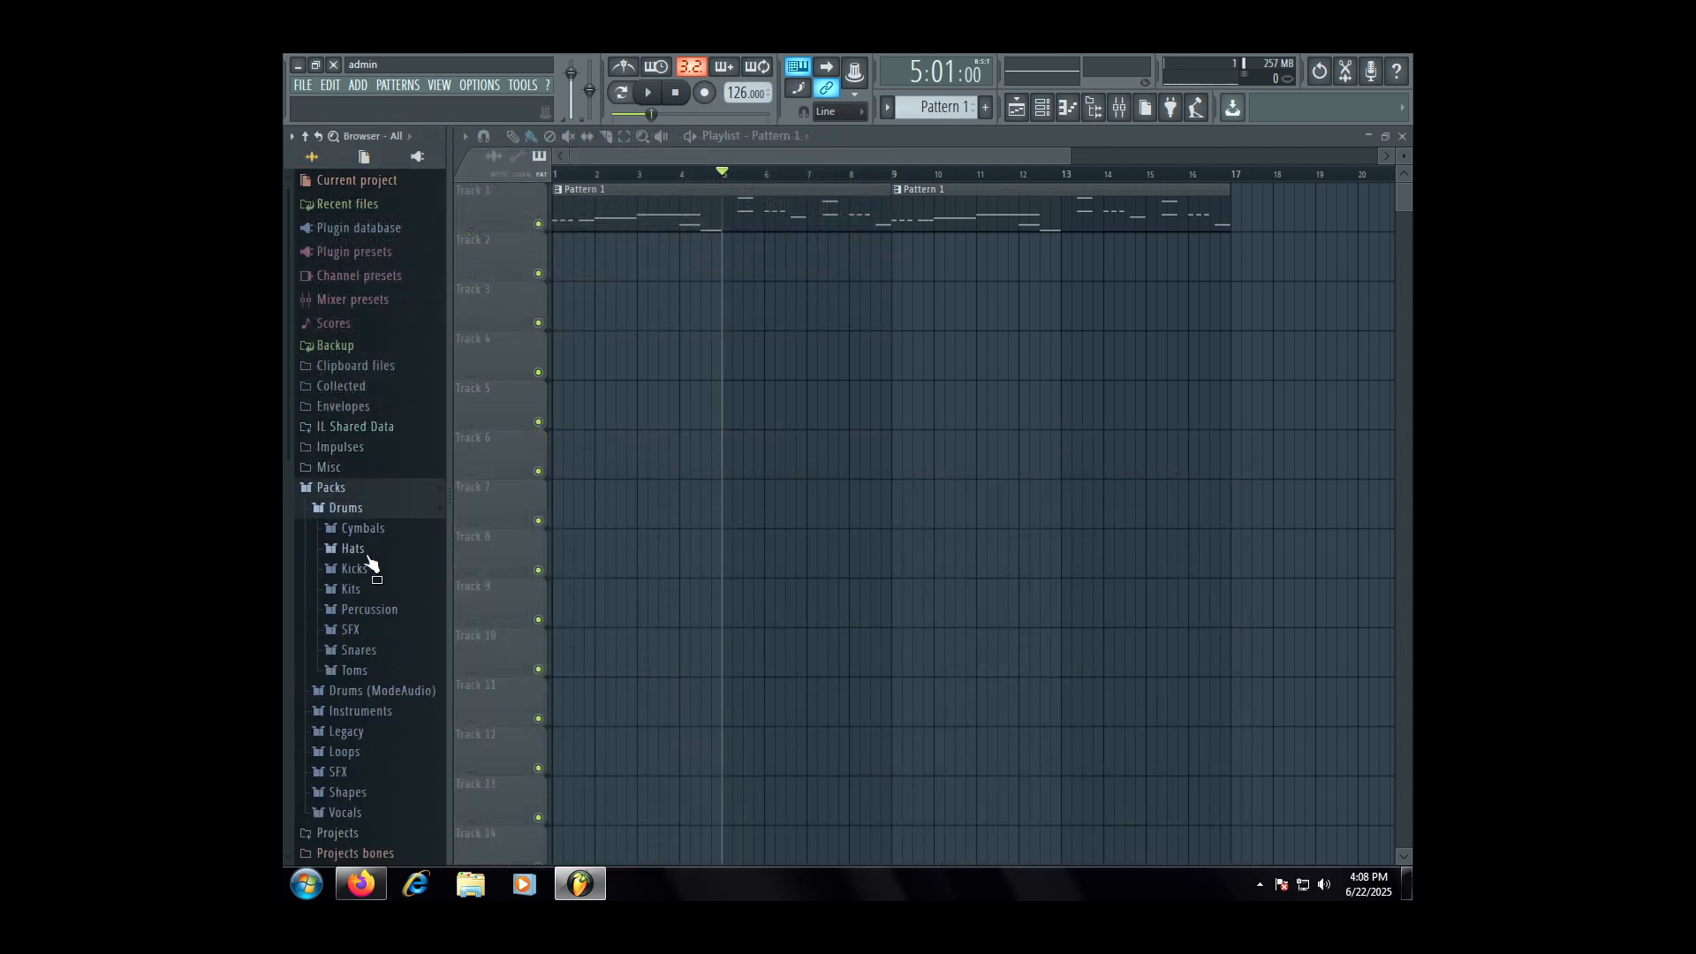
left_click(364, 567)
left_click(361, 488)
left_click(355, 543)
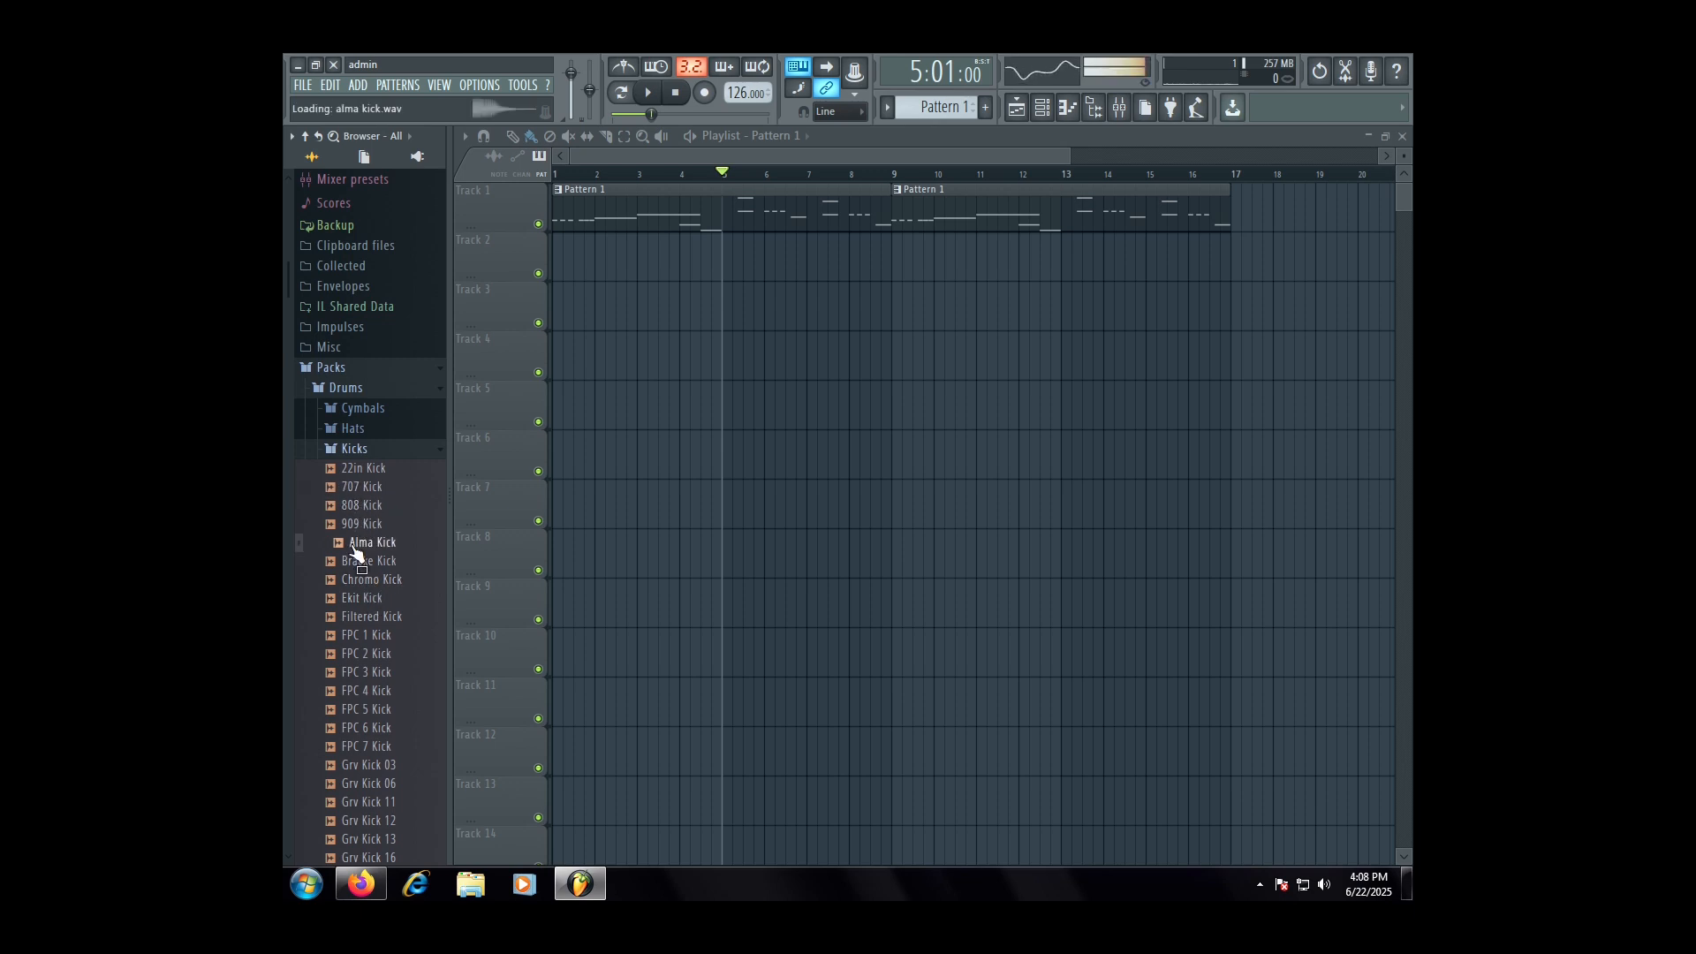
left_click(352, 525)
left_click(354, 507)
left_click(350, 674)
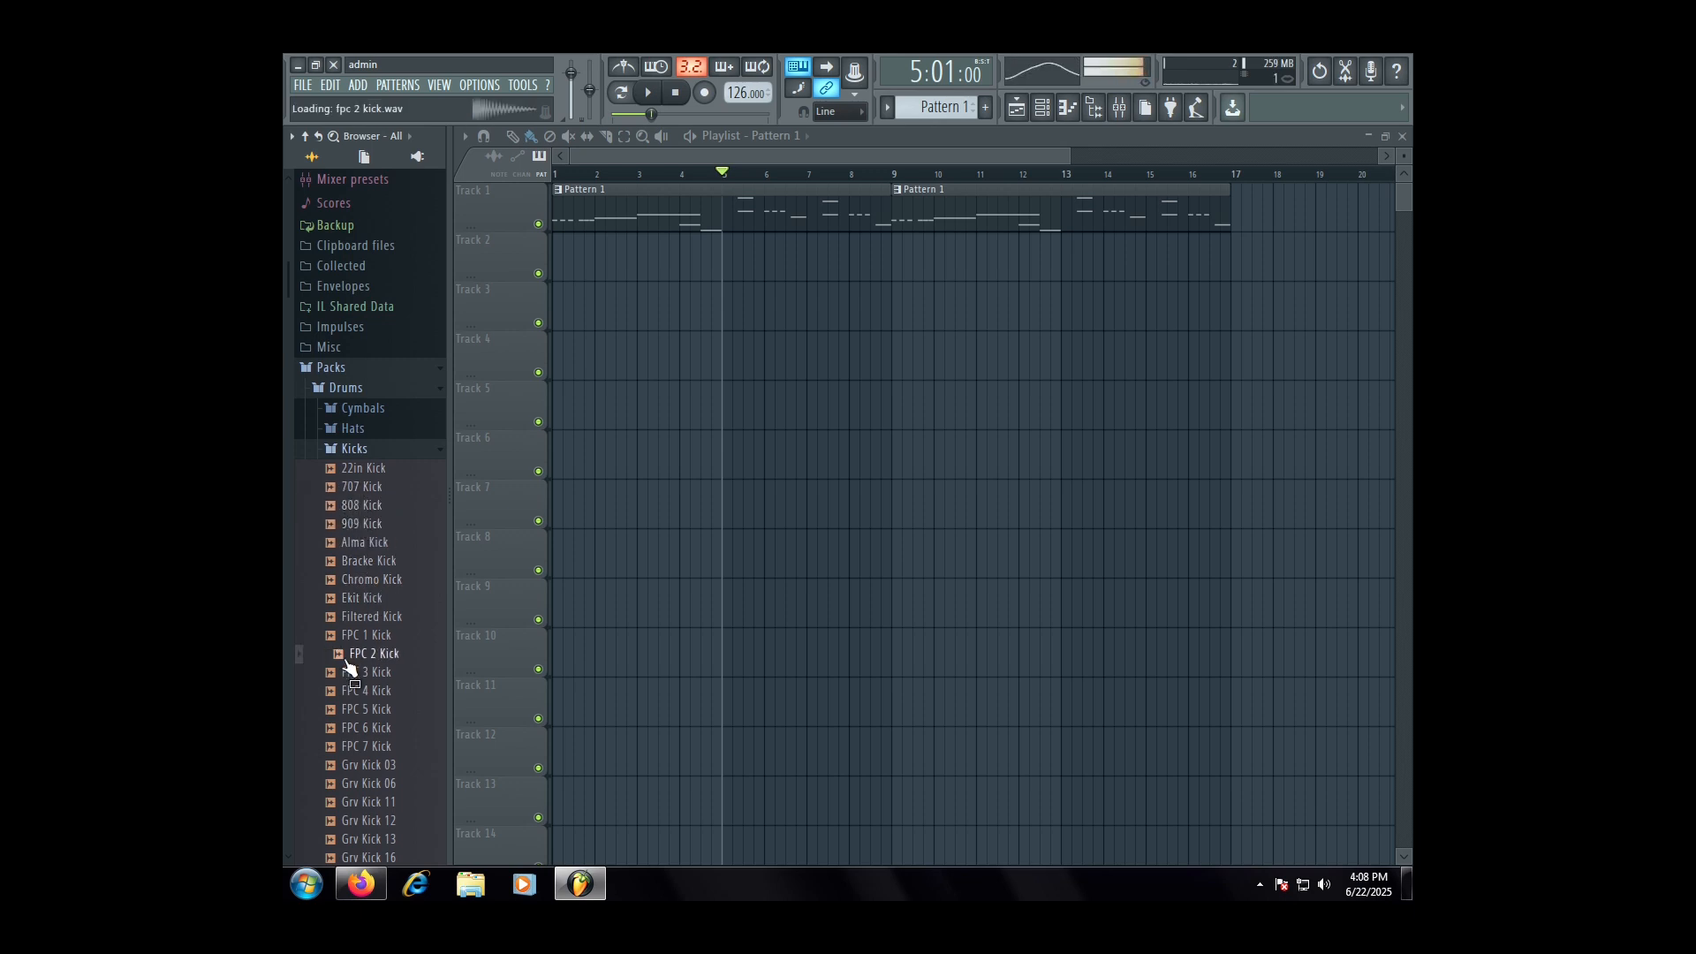
left_click(358, 636)
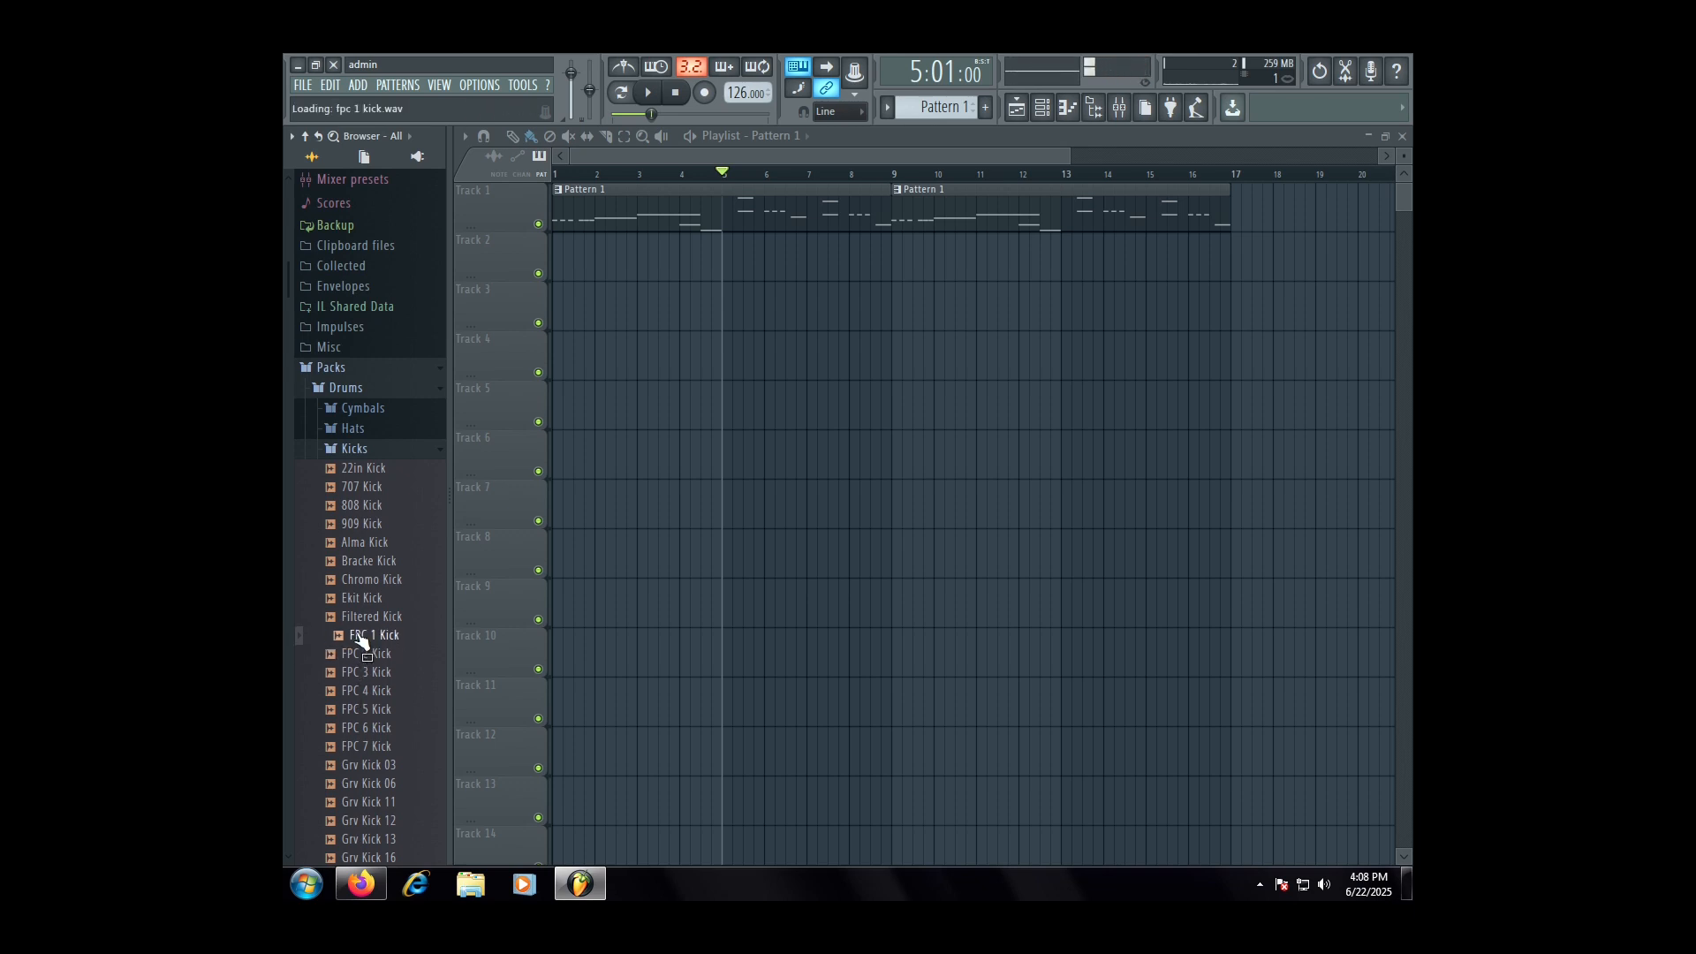
left_click(359, 655)
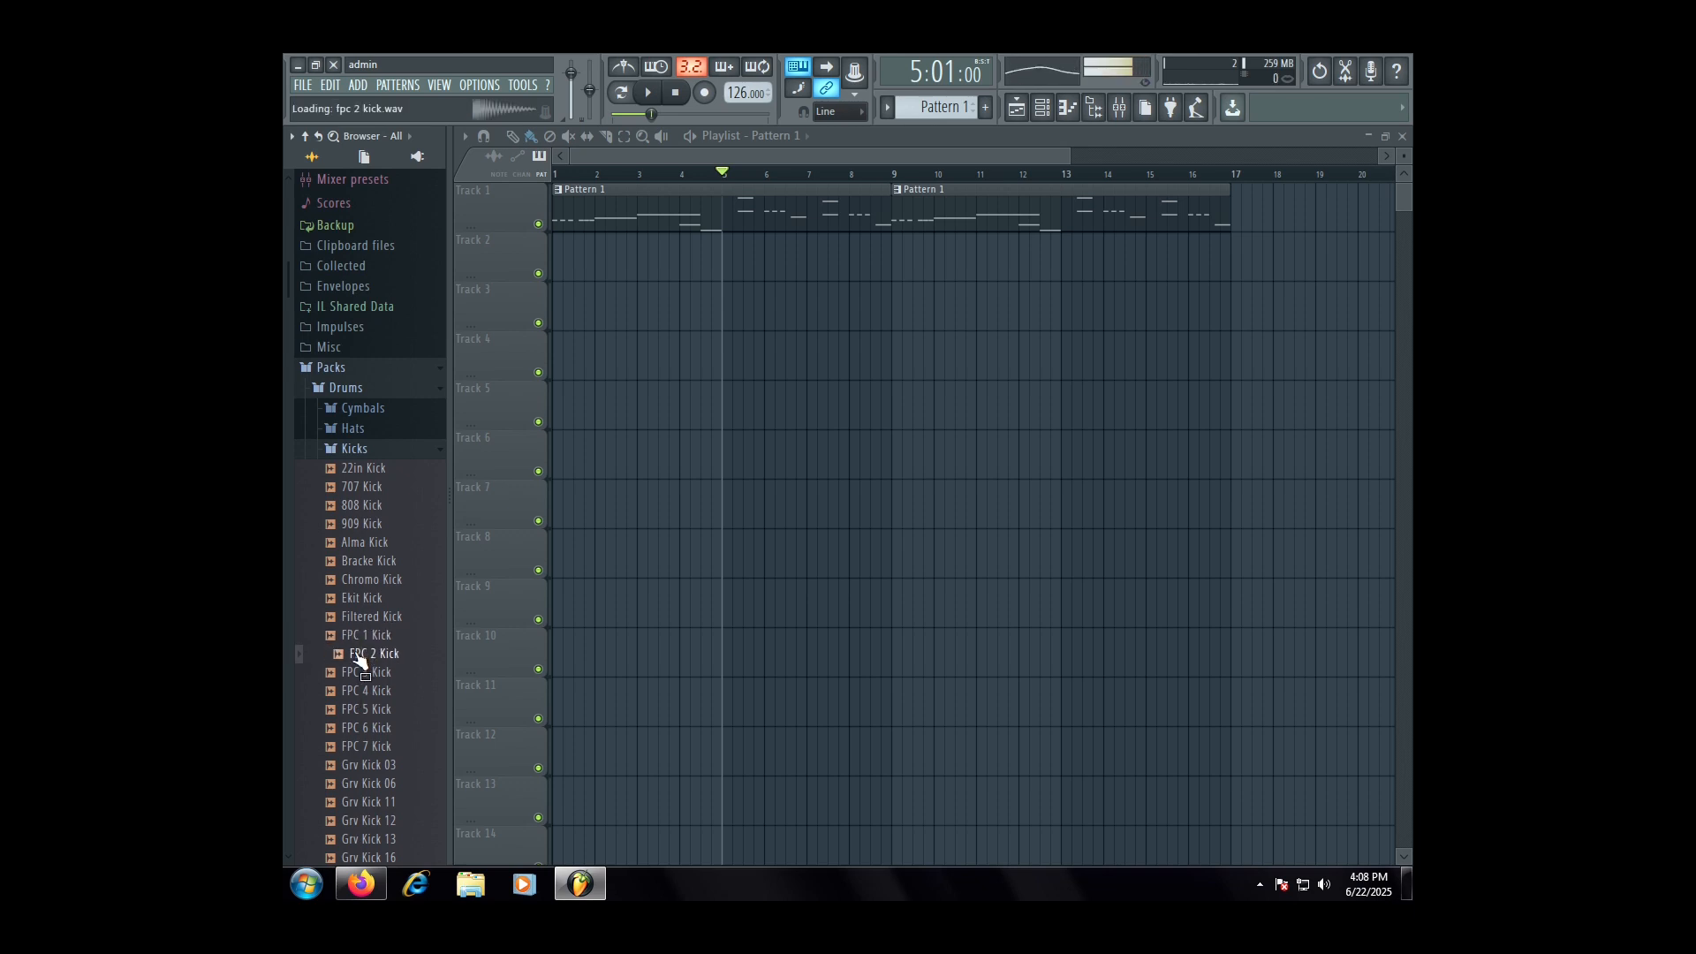
left_click(358, 618)
left_click(354, 765)
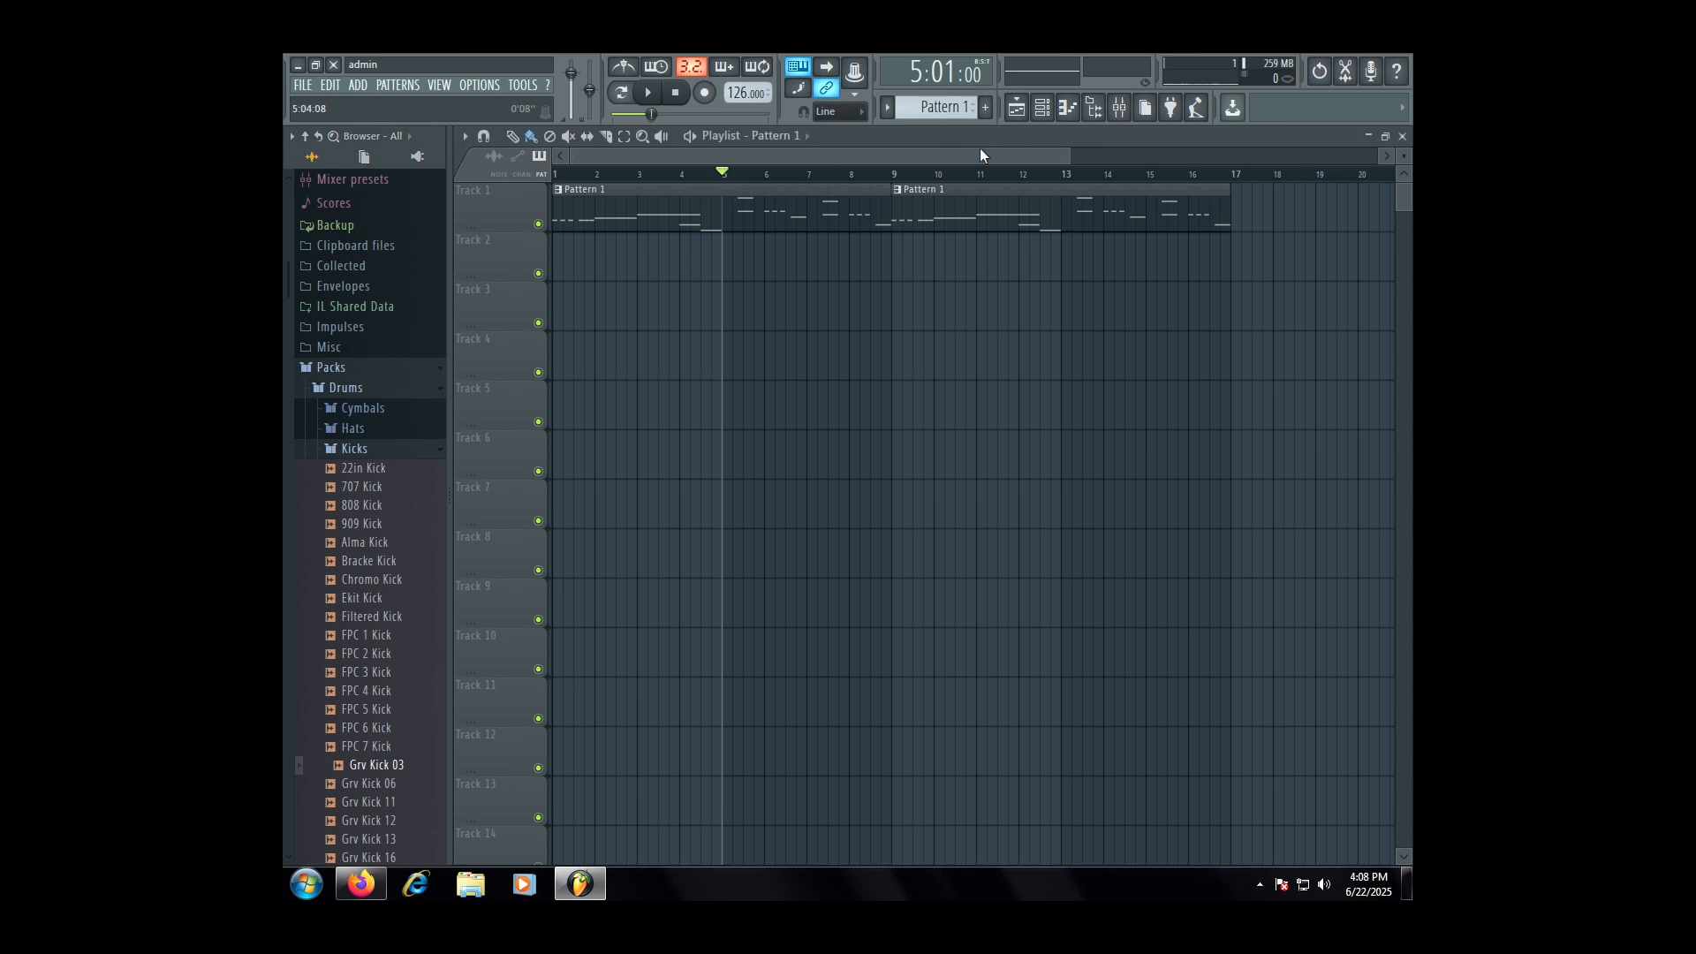
- Add the Grv Kick 03 sample as a new channel above Toxic Biohazard and route it to mixer track 2
left_click(1386, 138)
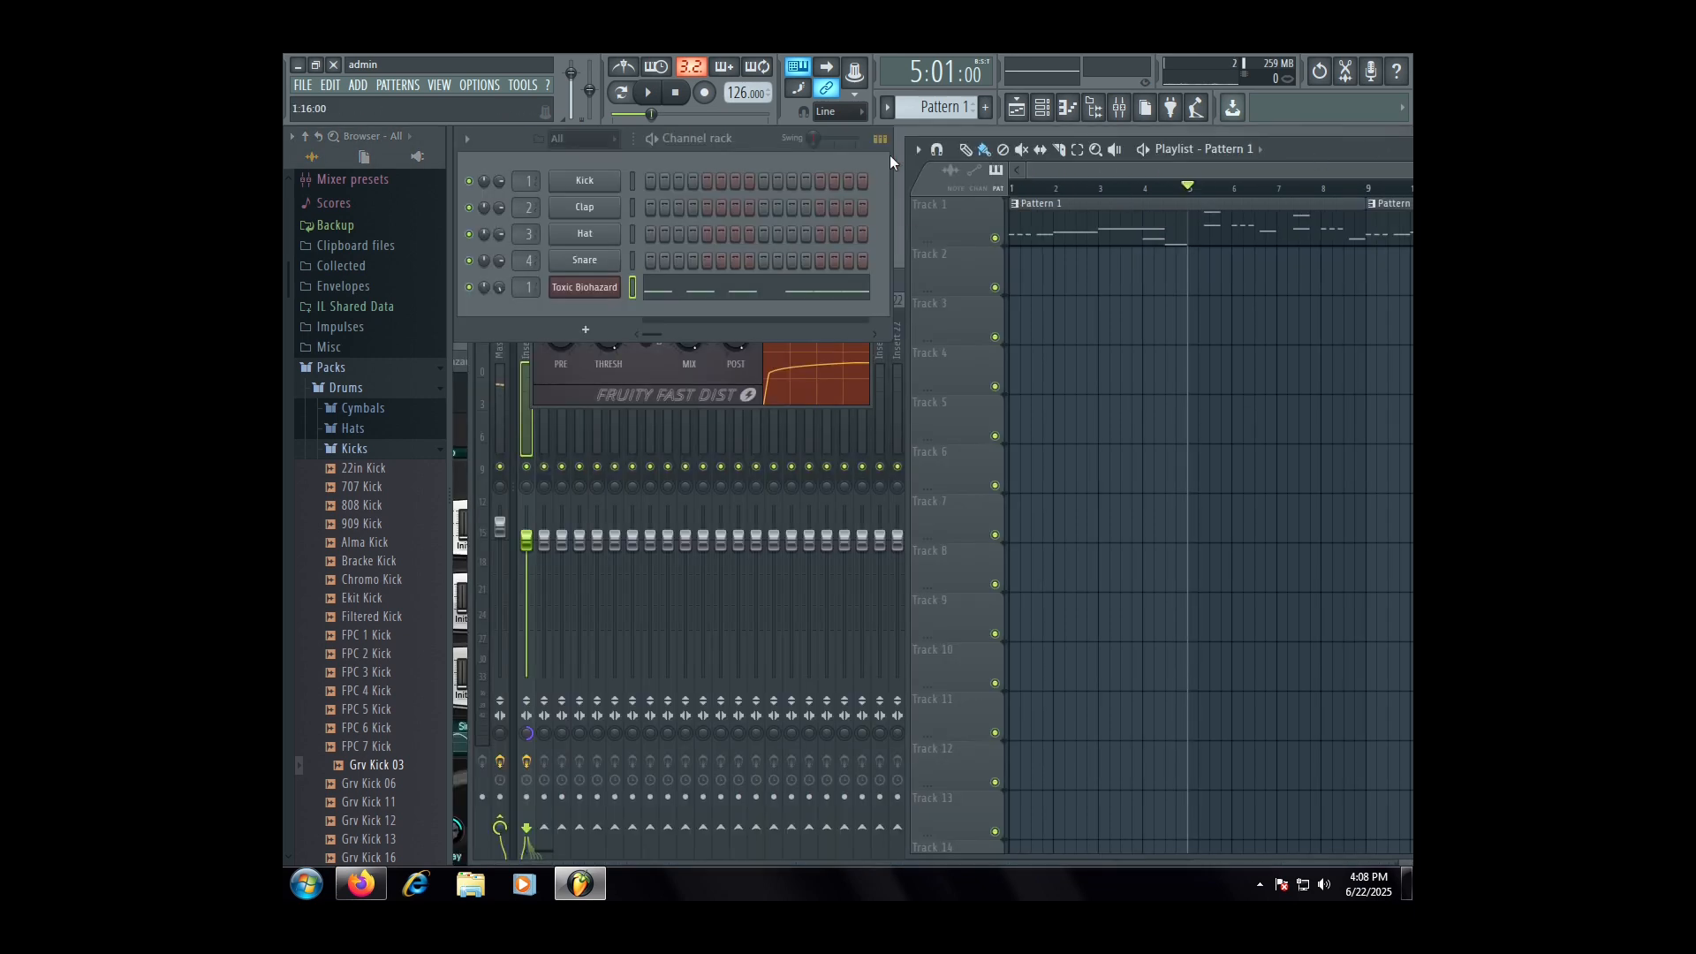
left_click_drag(358, 771, 593, 274)
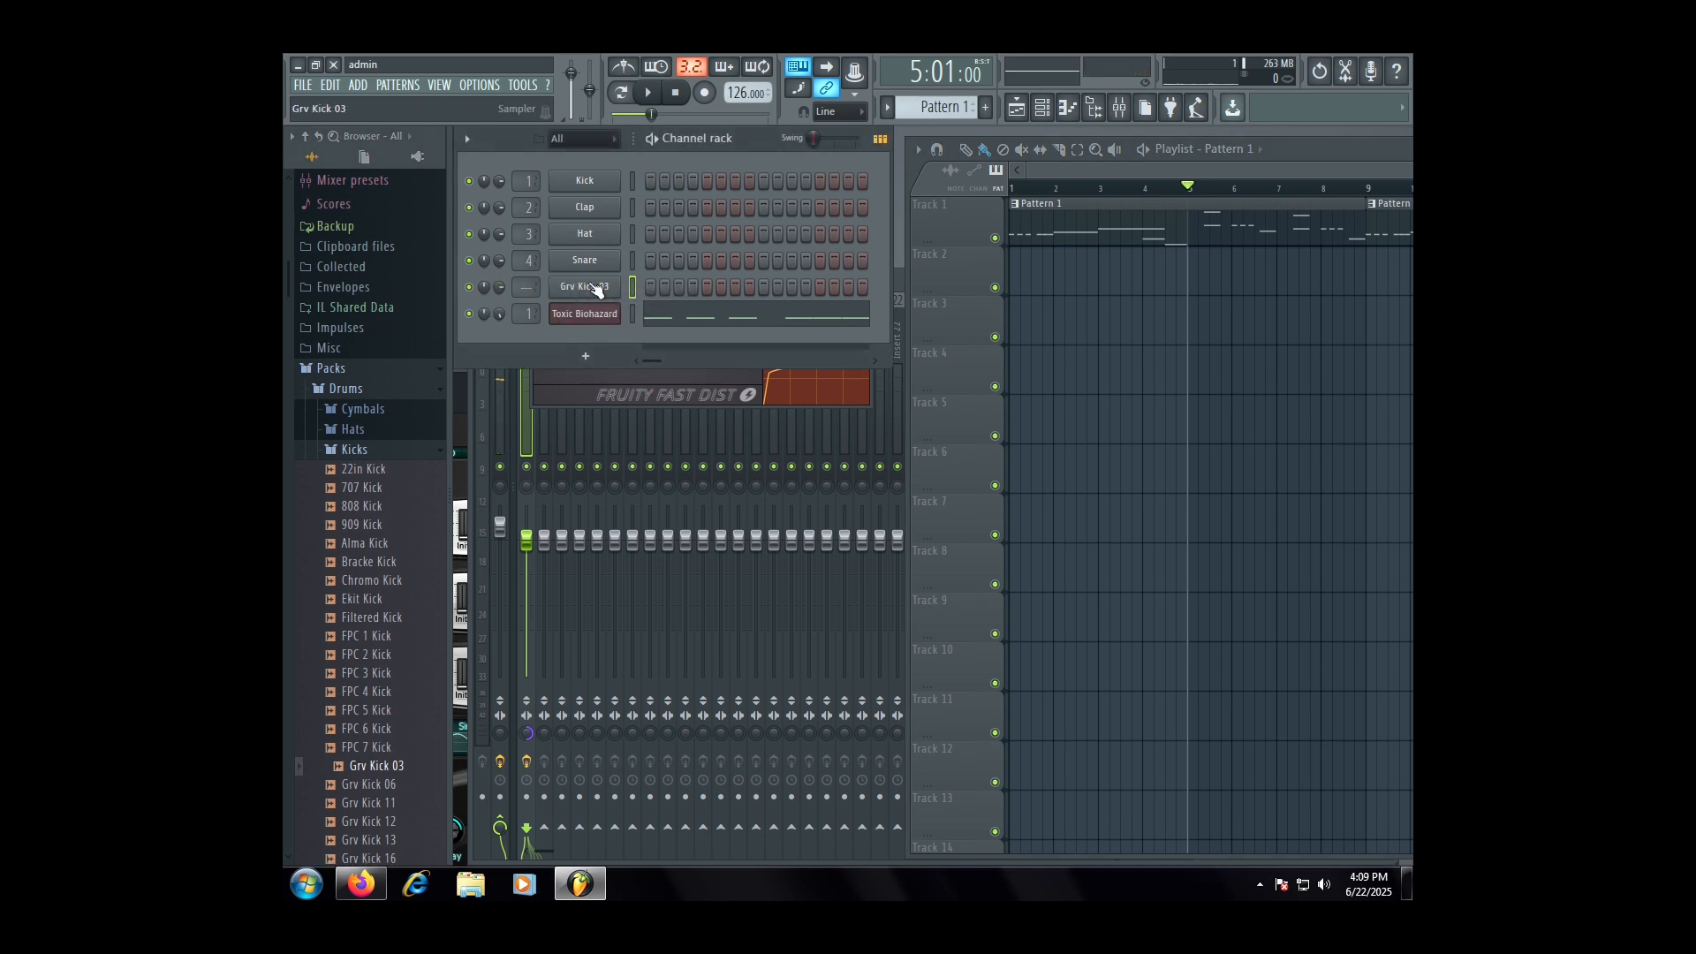
left_click(585, 288)
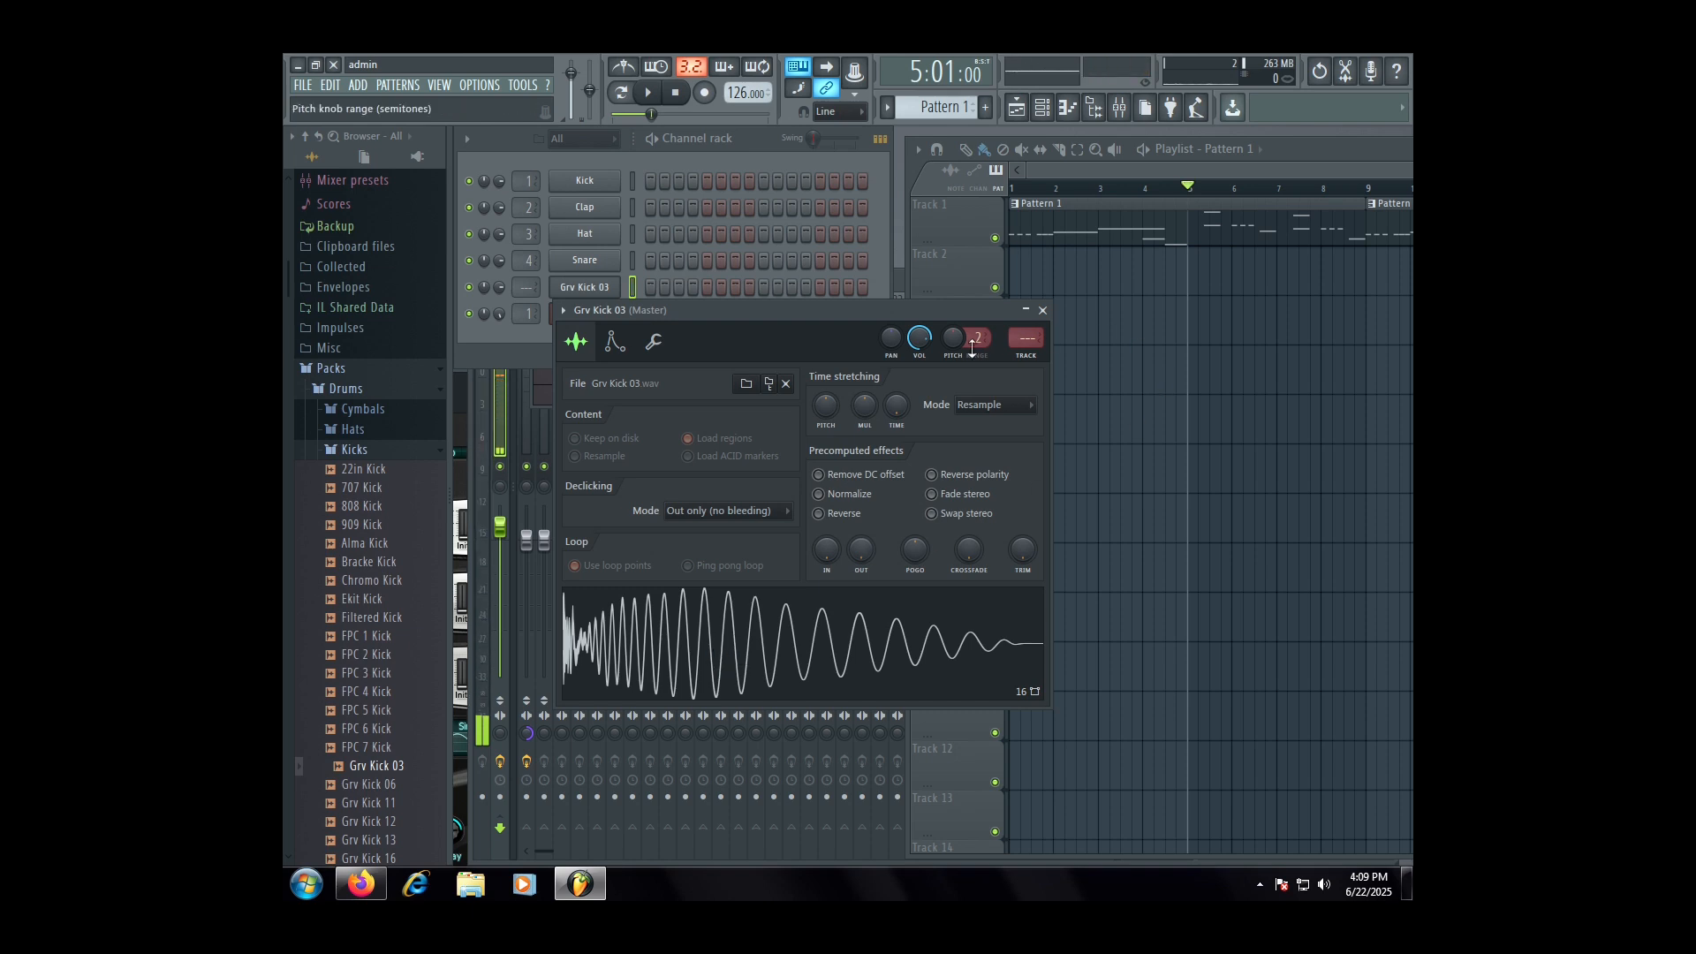
left_click_drag(1027, 339, 1027, 329)
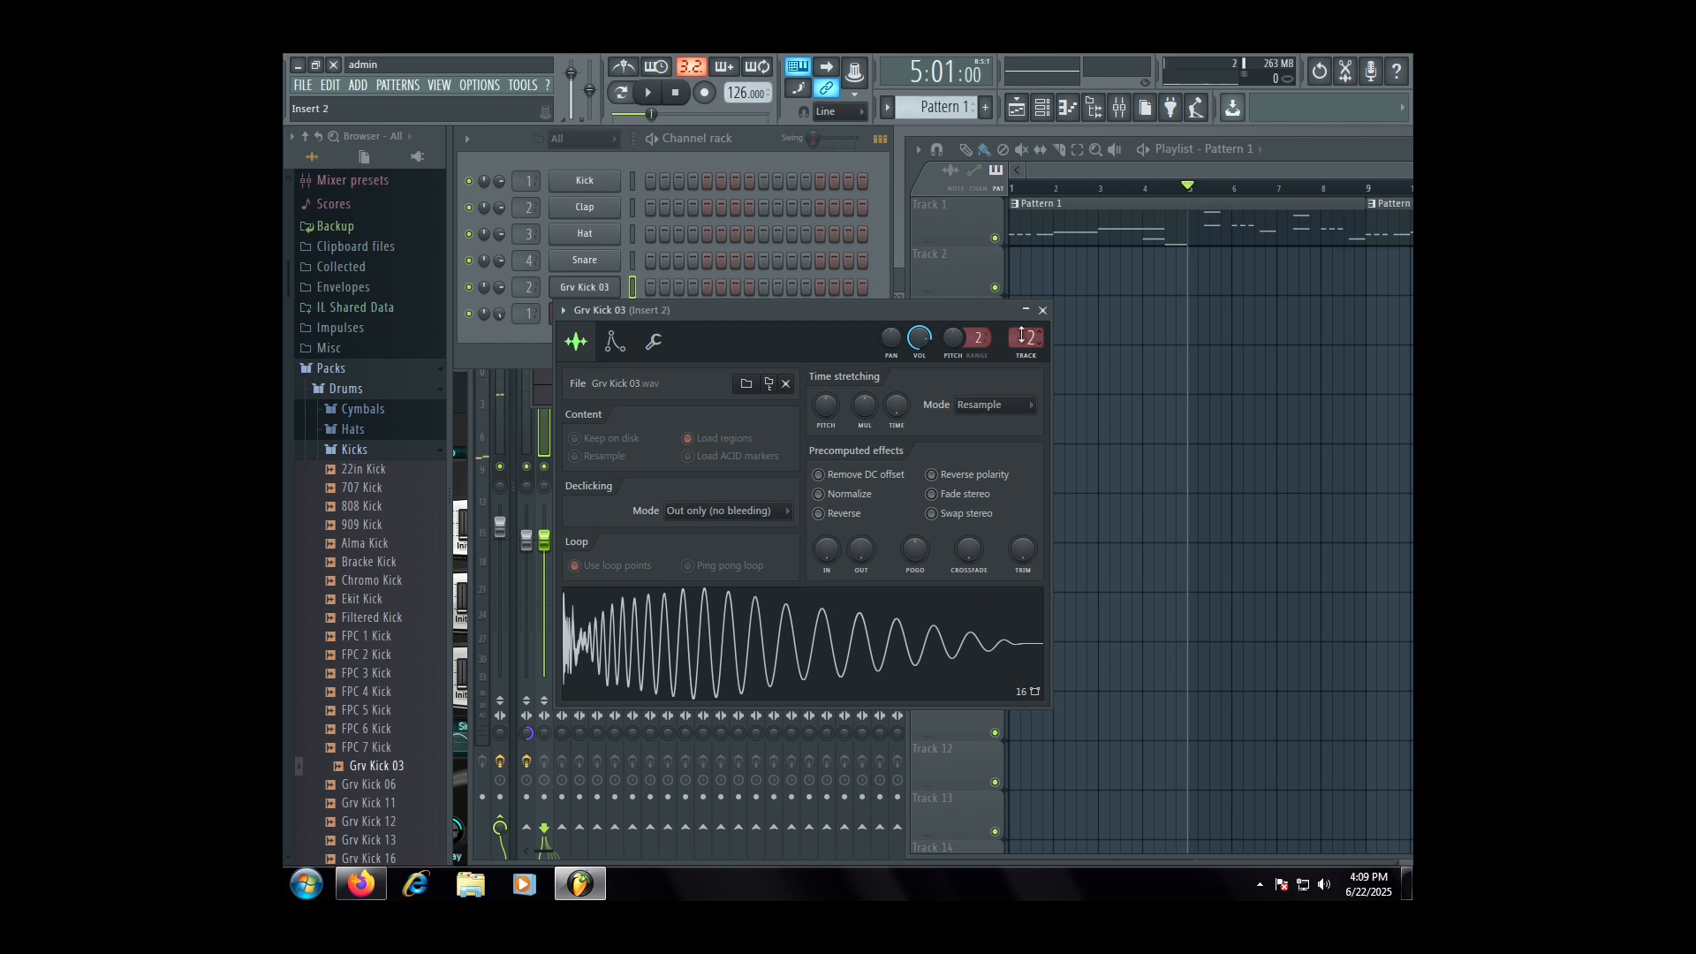
left_click(1042, 310)
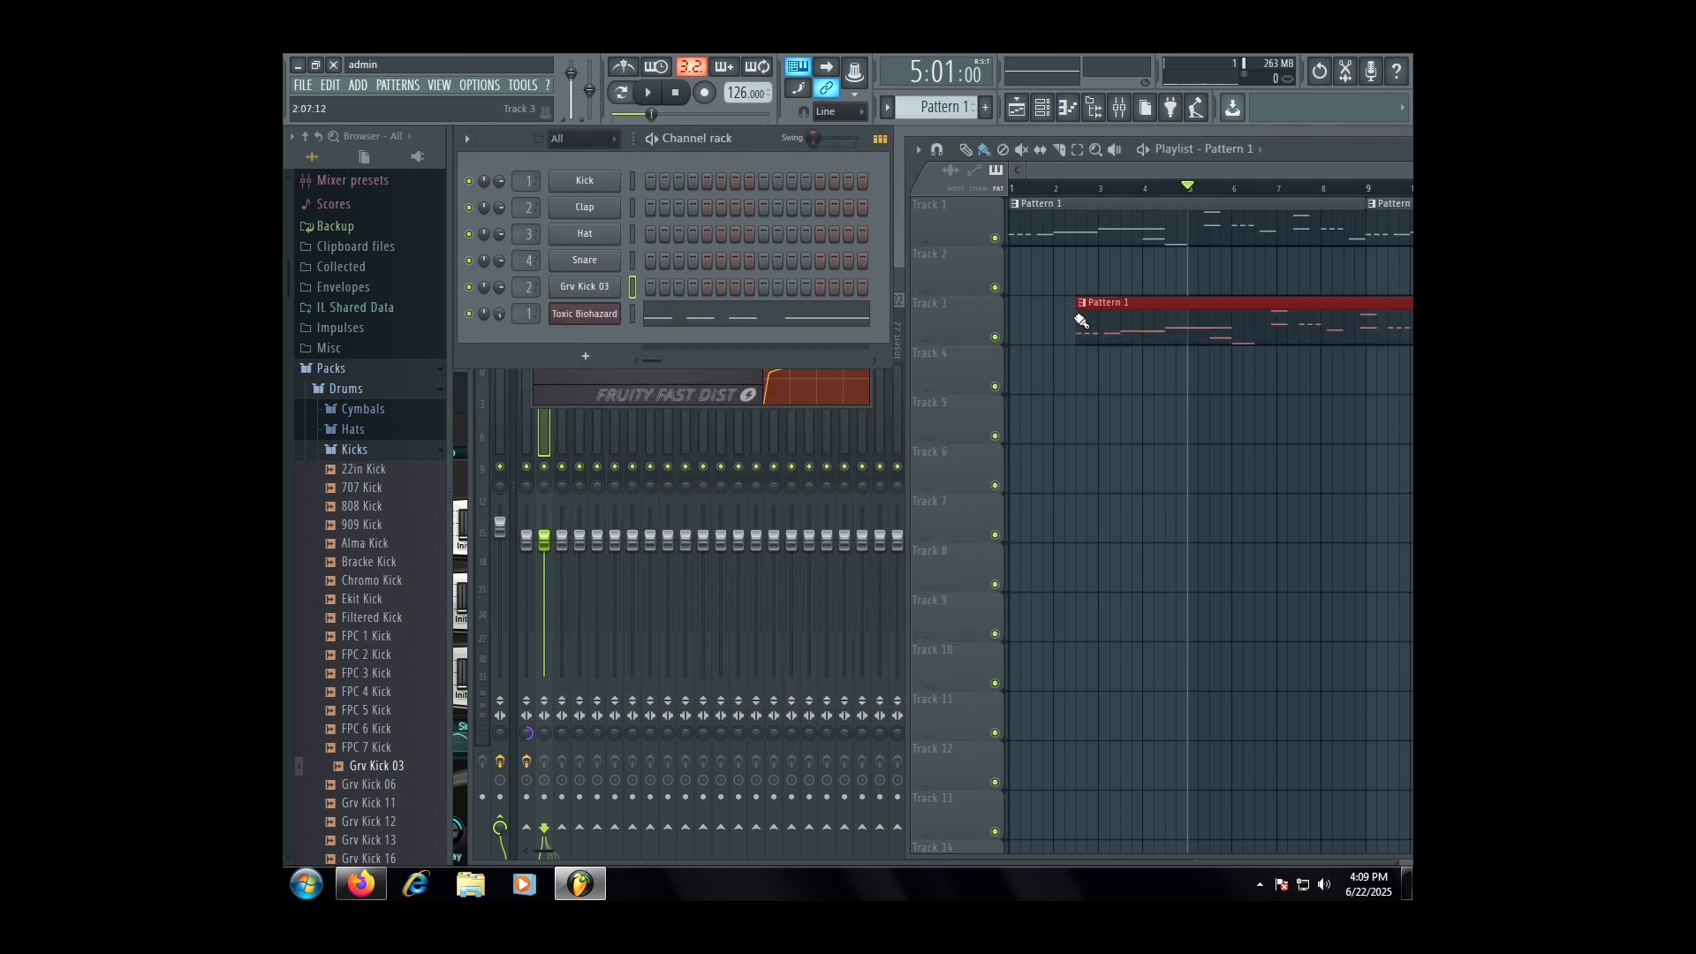
- Place a new Pattern 2 at bar 1 on playlist track 3 and fill Grv Kick 03 steps 1, 5, 9 and 13
scroll(1037, 334, "down", 2)
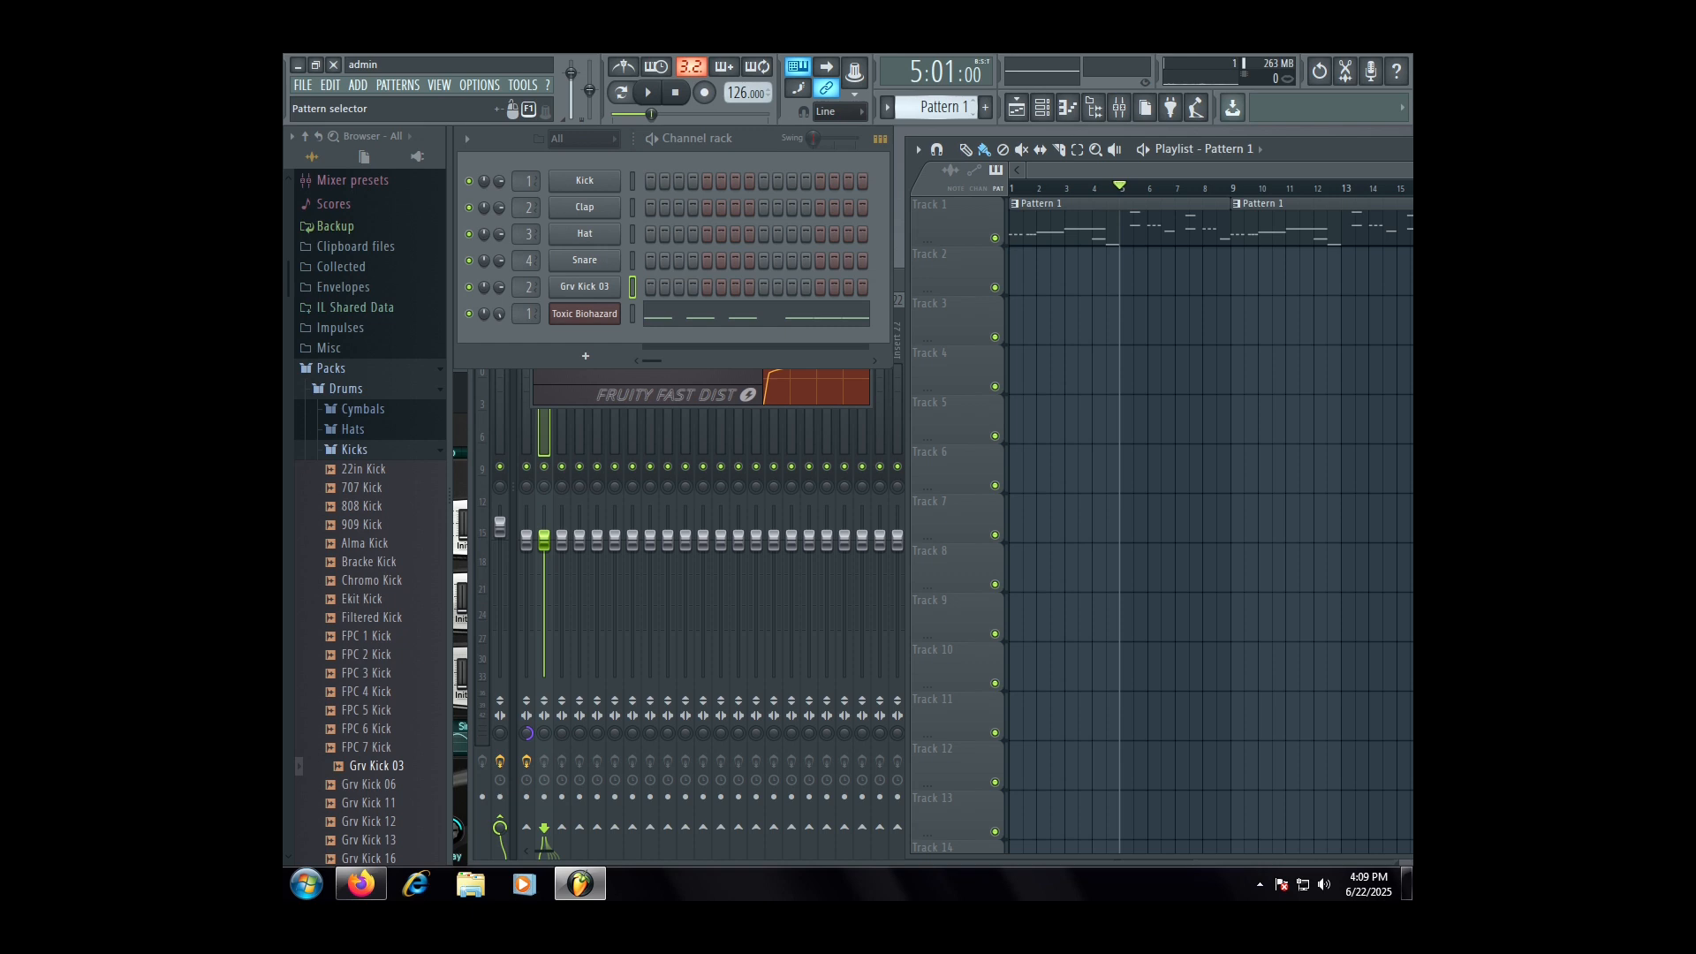
scroll(945, 107, "up", 1)
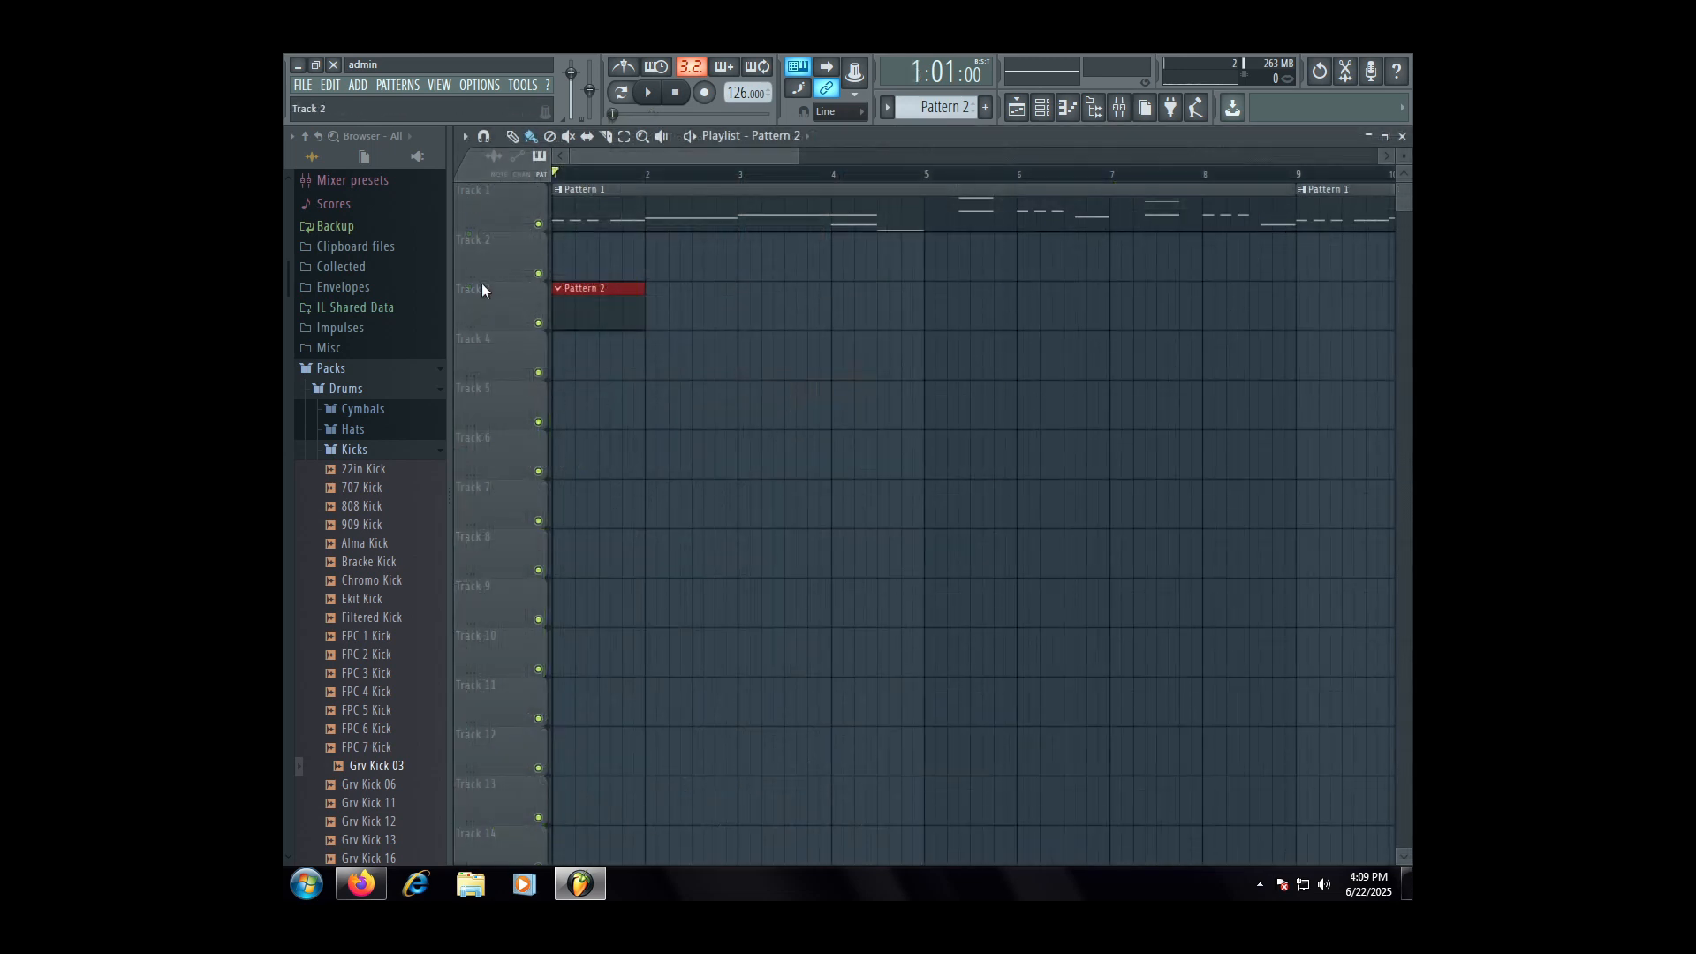
scroll(484, 291, "up", 2)
double_click(572, 308)
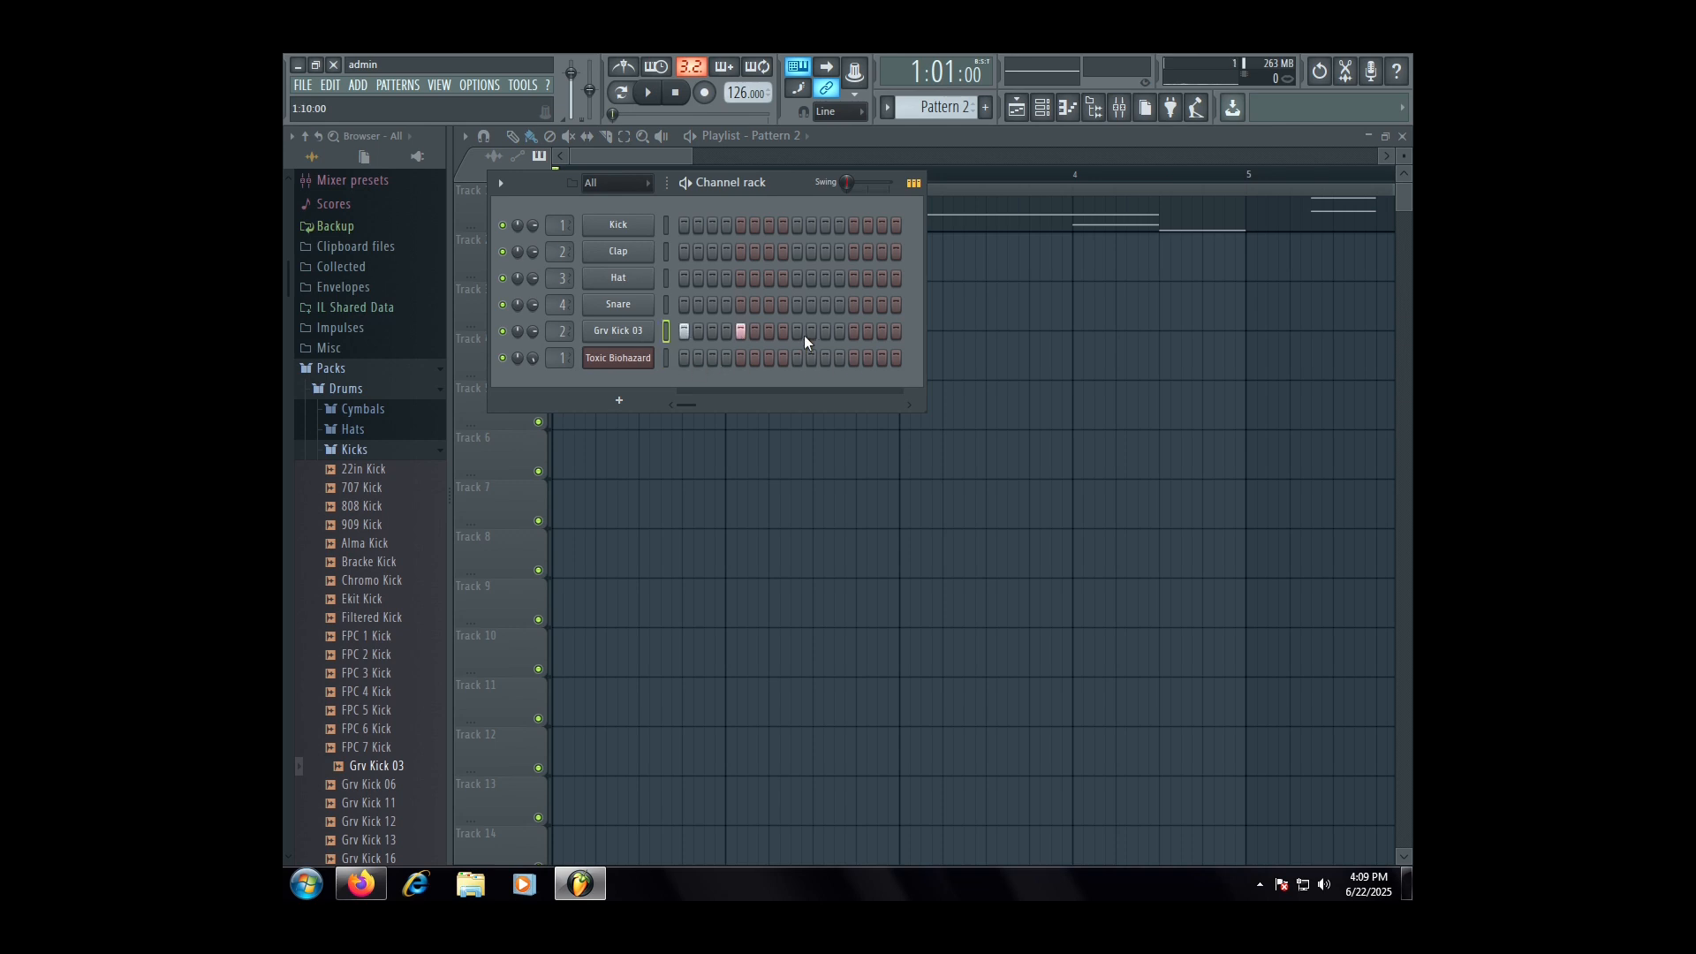
key("space")
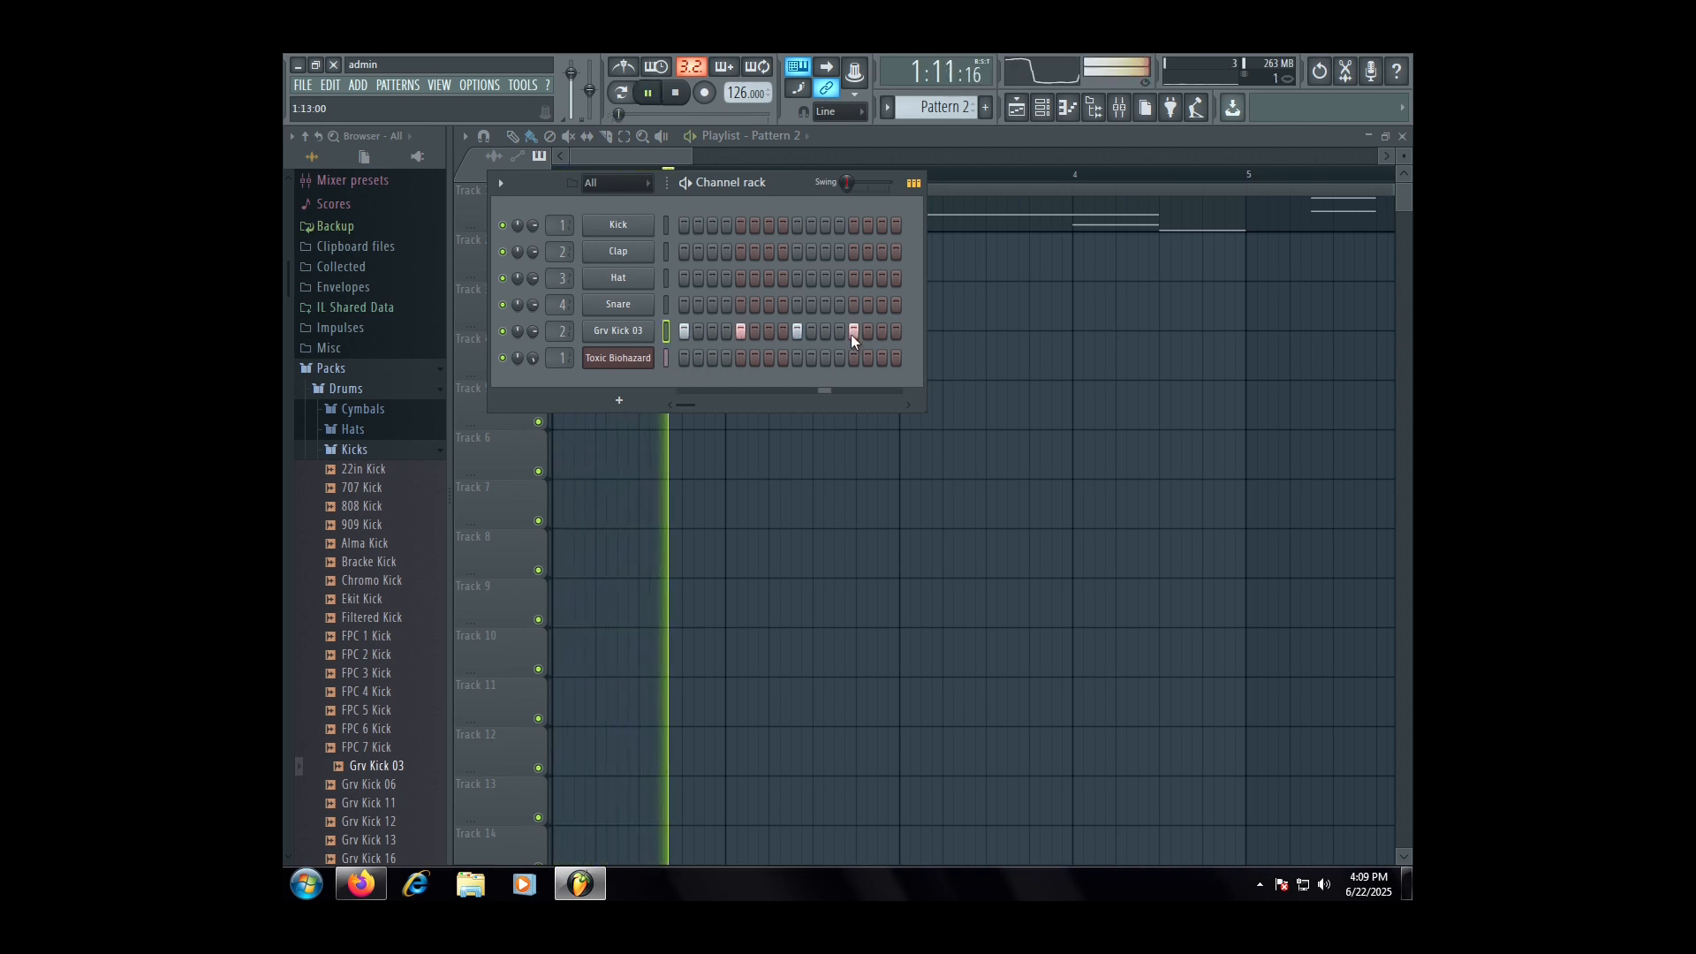
key("space")
left_click(654, 329)
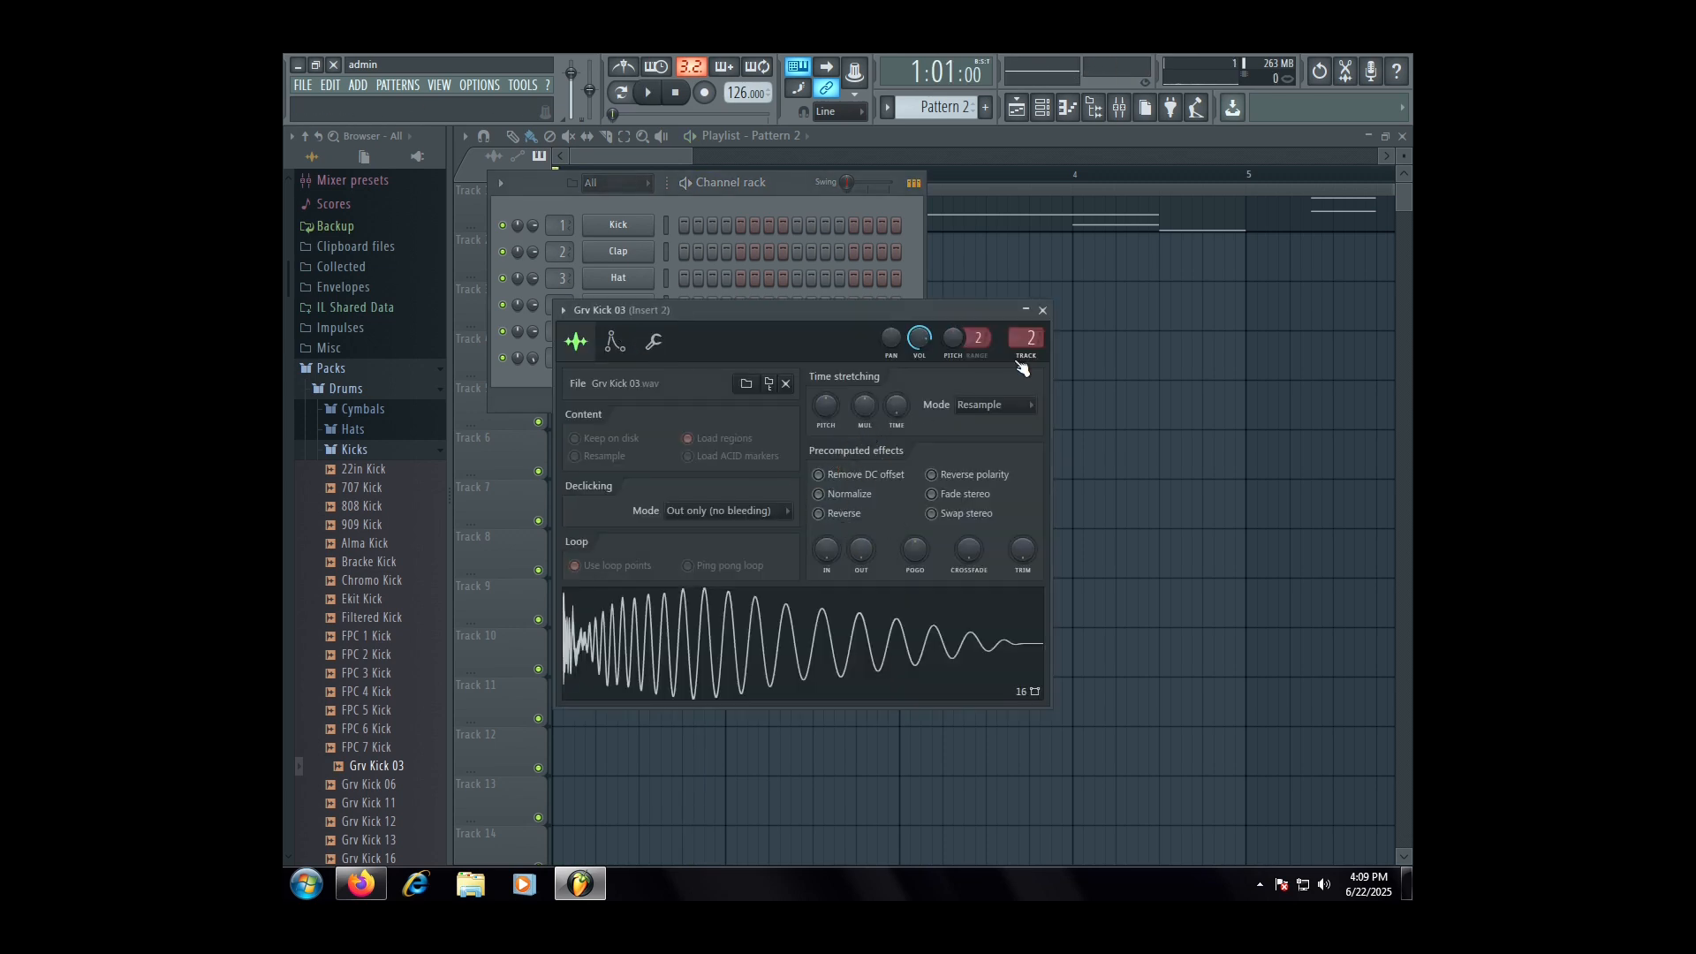
left_click(612, 344)
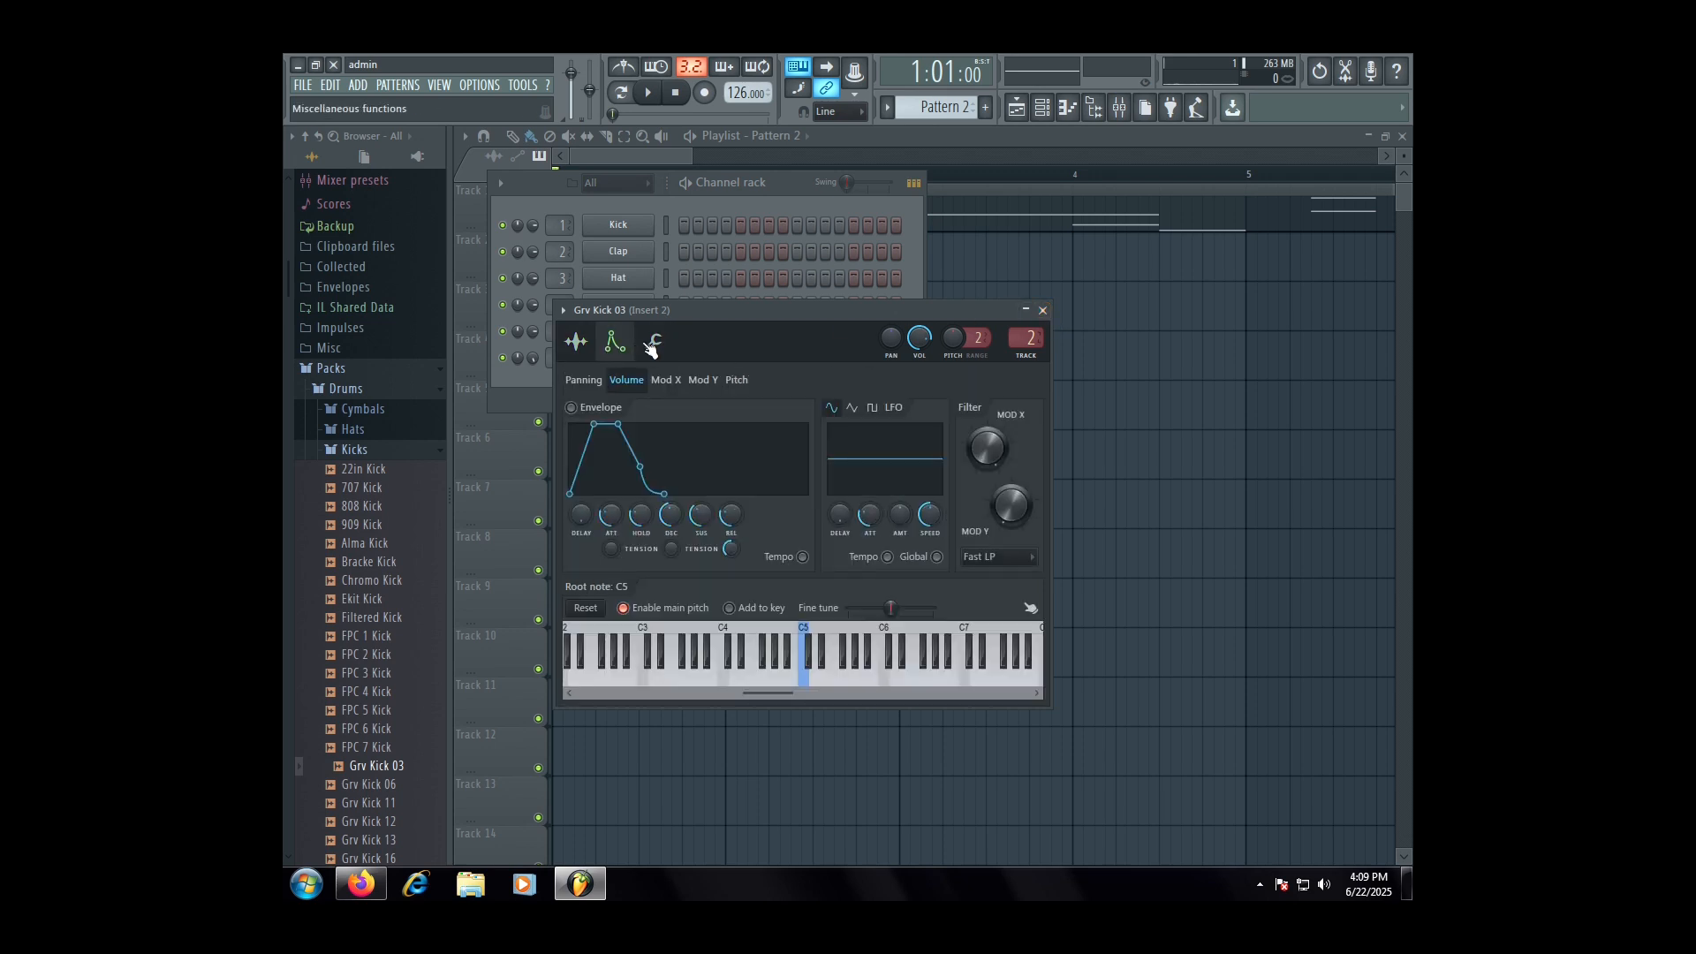
left_click(651, 345)
left_click(576, 342)
left_click(1042, 310)
- Raise the mixer Insert 2 volume fader for the kick and play the song to check its level
key("F9")
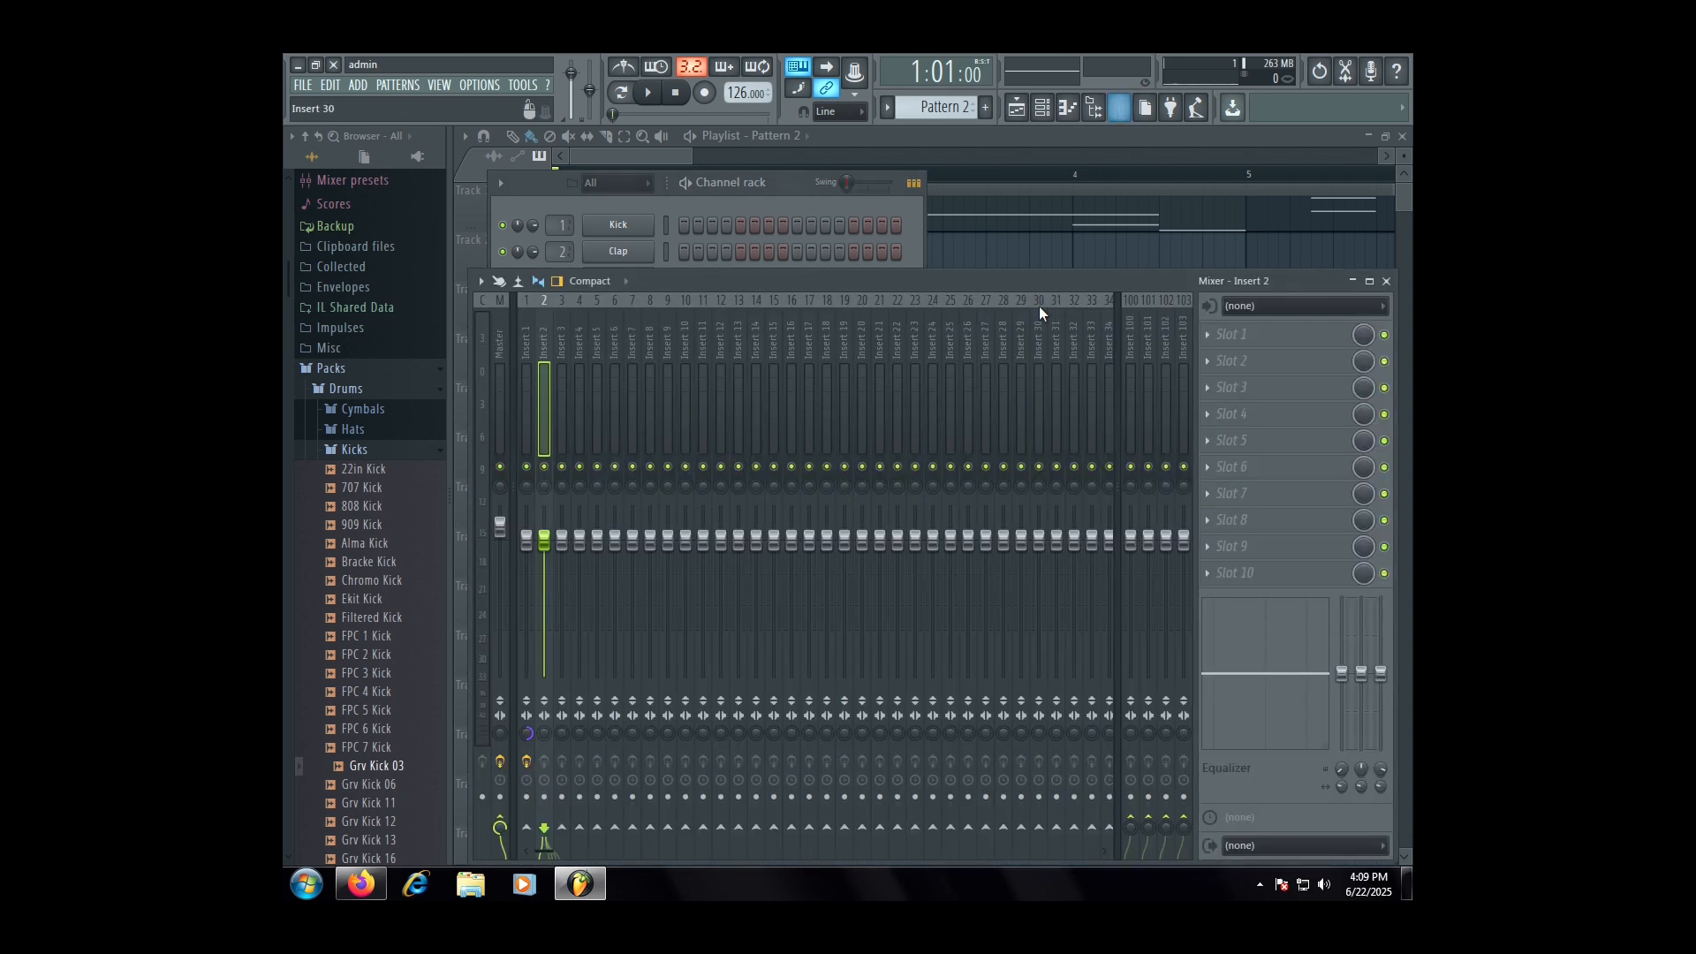
left_click_drag(544, 538, 544, 320)
key("space")
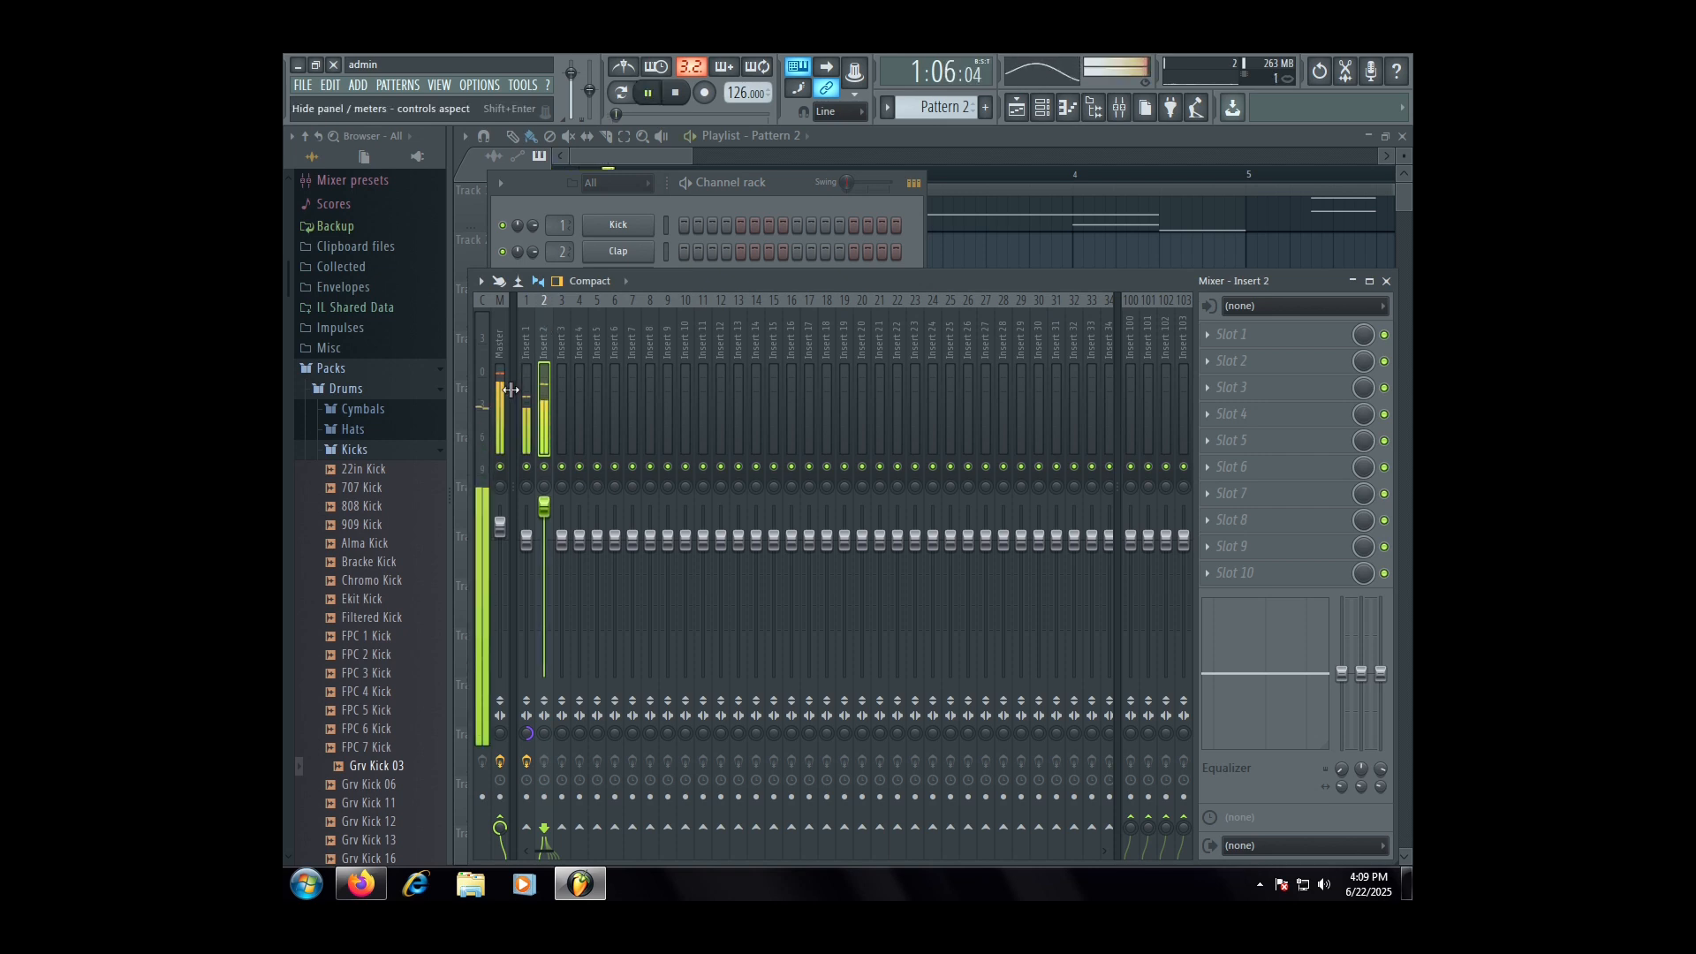
key("space")
- Load Fruity WaveShaper in slot 1 of Insert 2 and bend its curve moderately upward while listening
left_click(1265, 340)
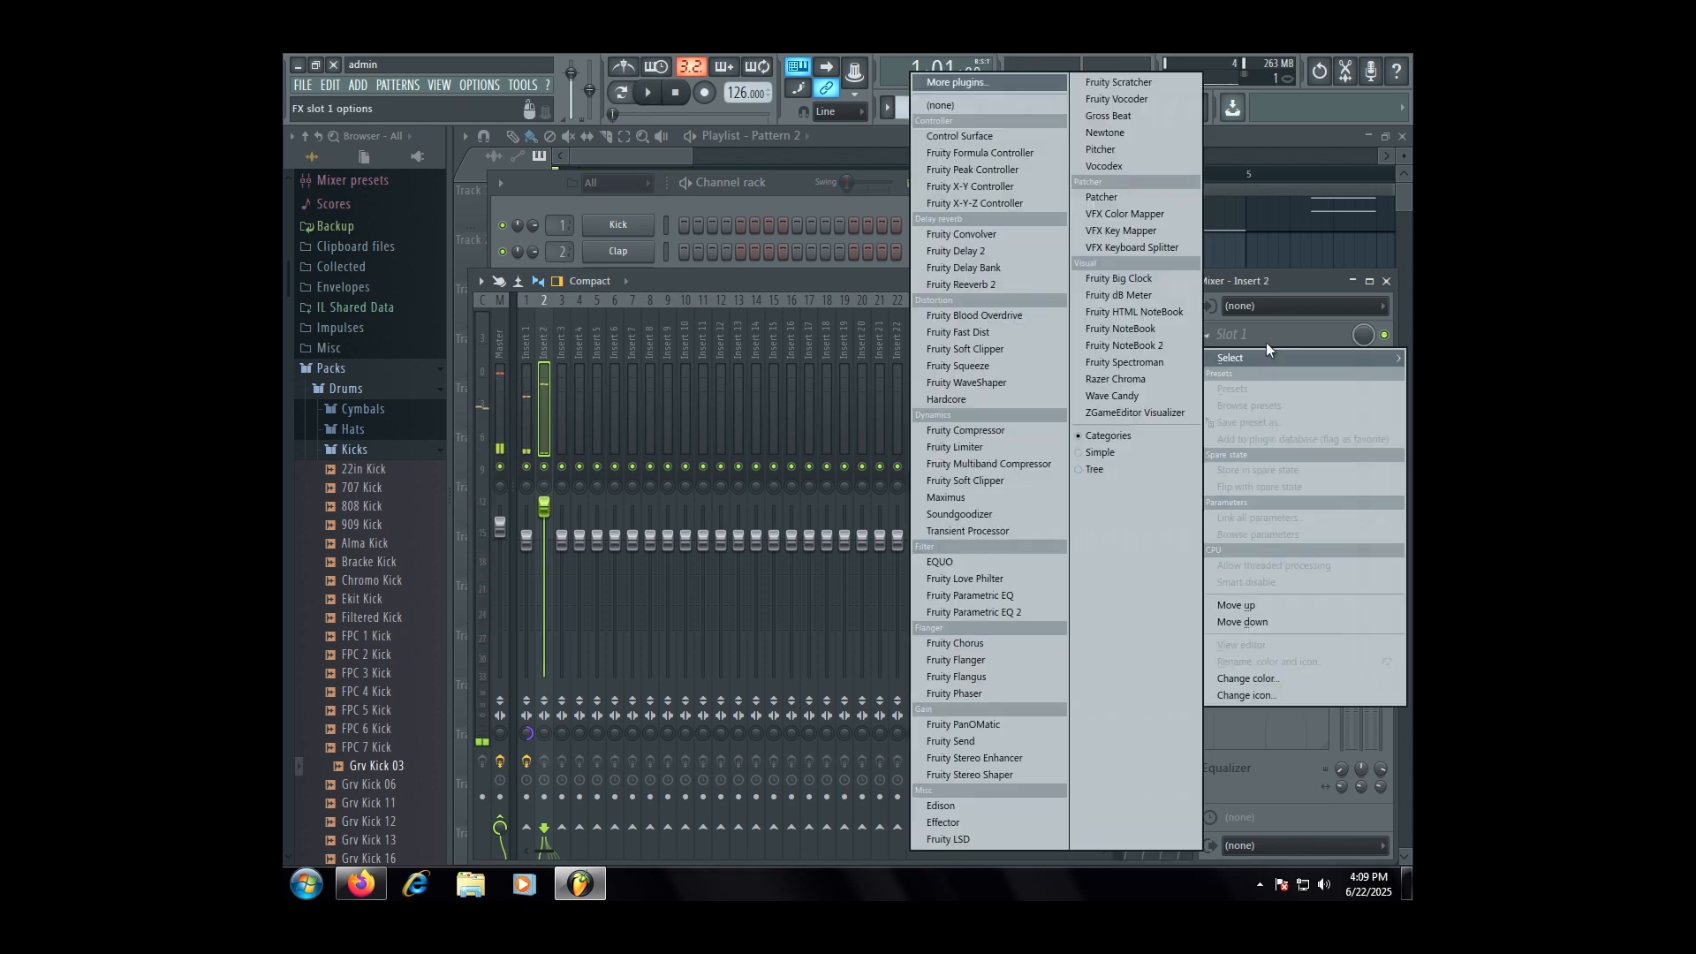
left_click(996, 383)
left_click_drag(722, 518, 719, 465)
key("space")
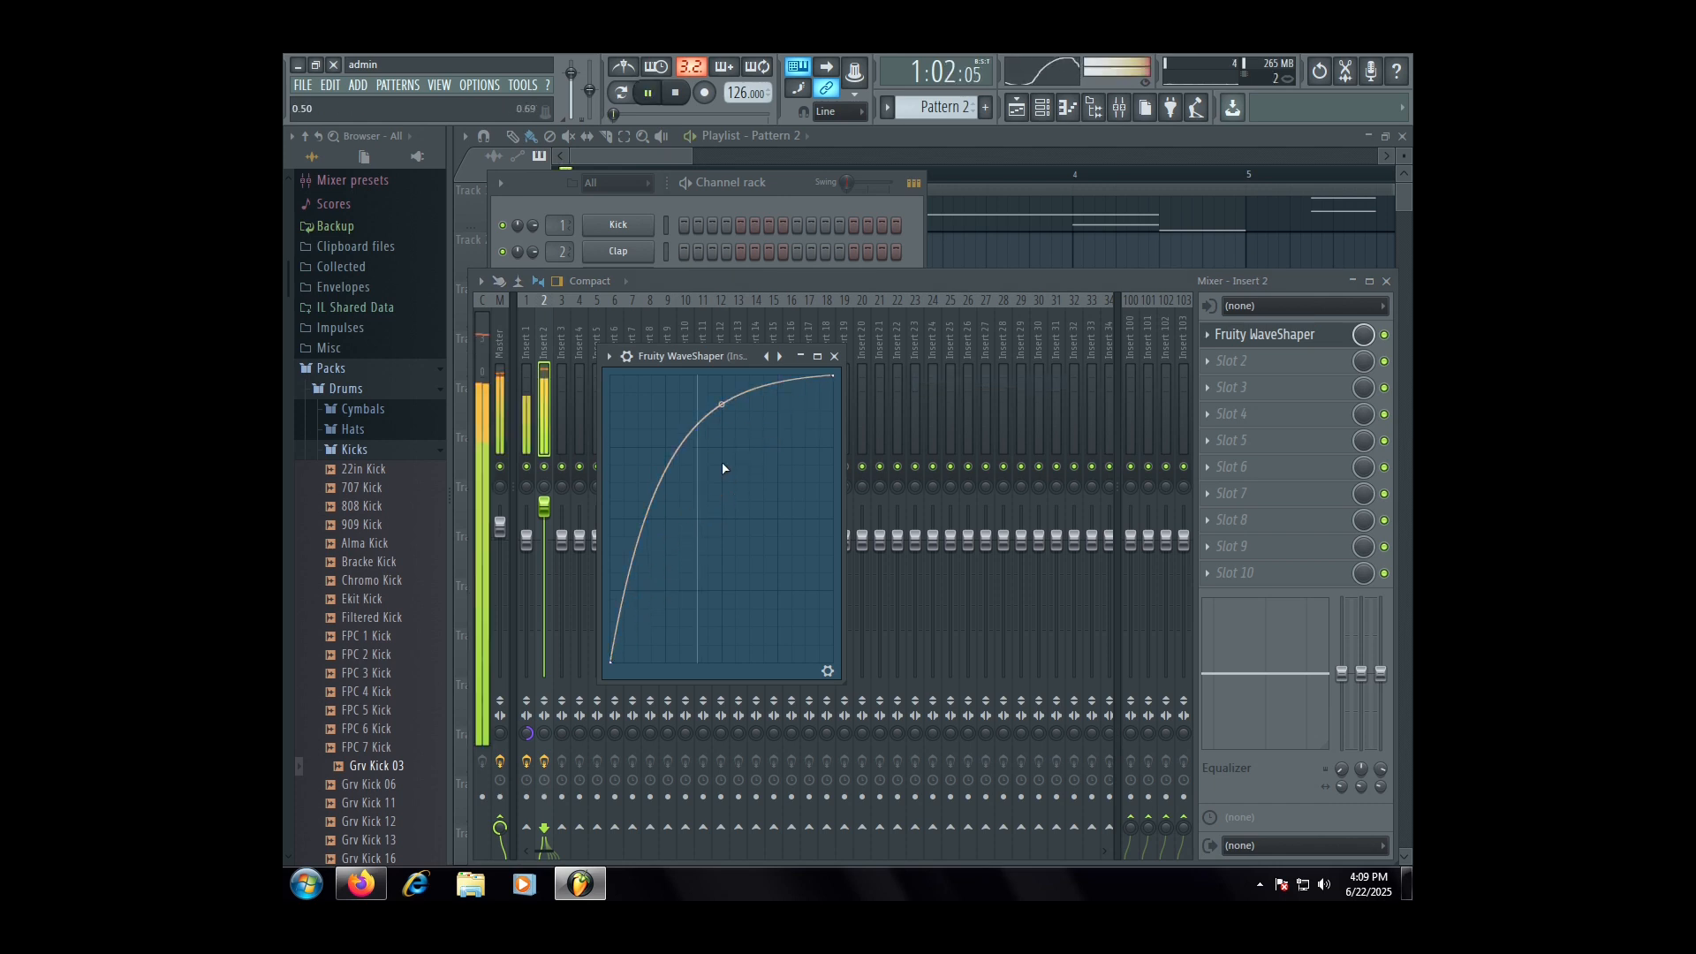
left_click_drag(721, 404, 722, 441)
key("space")
- Load Fruity Parametric EQ 2 in slot 5 of Insert 2
left_click(1232, 440)
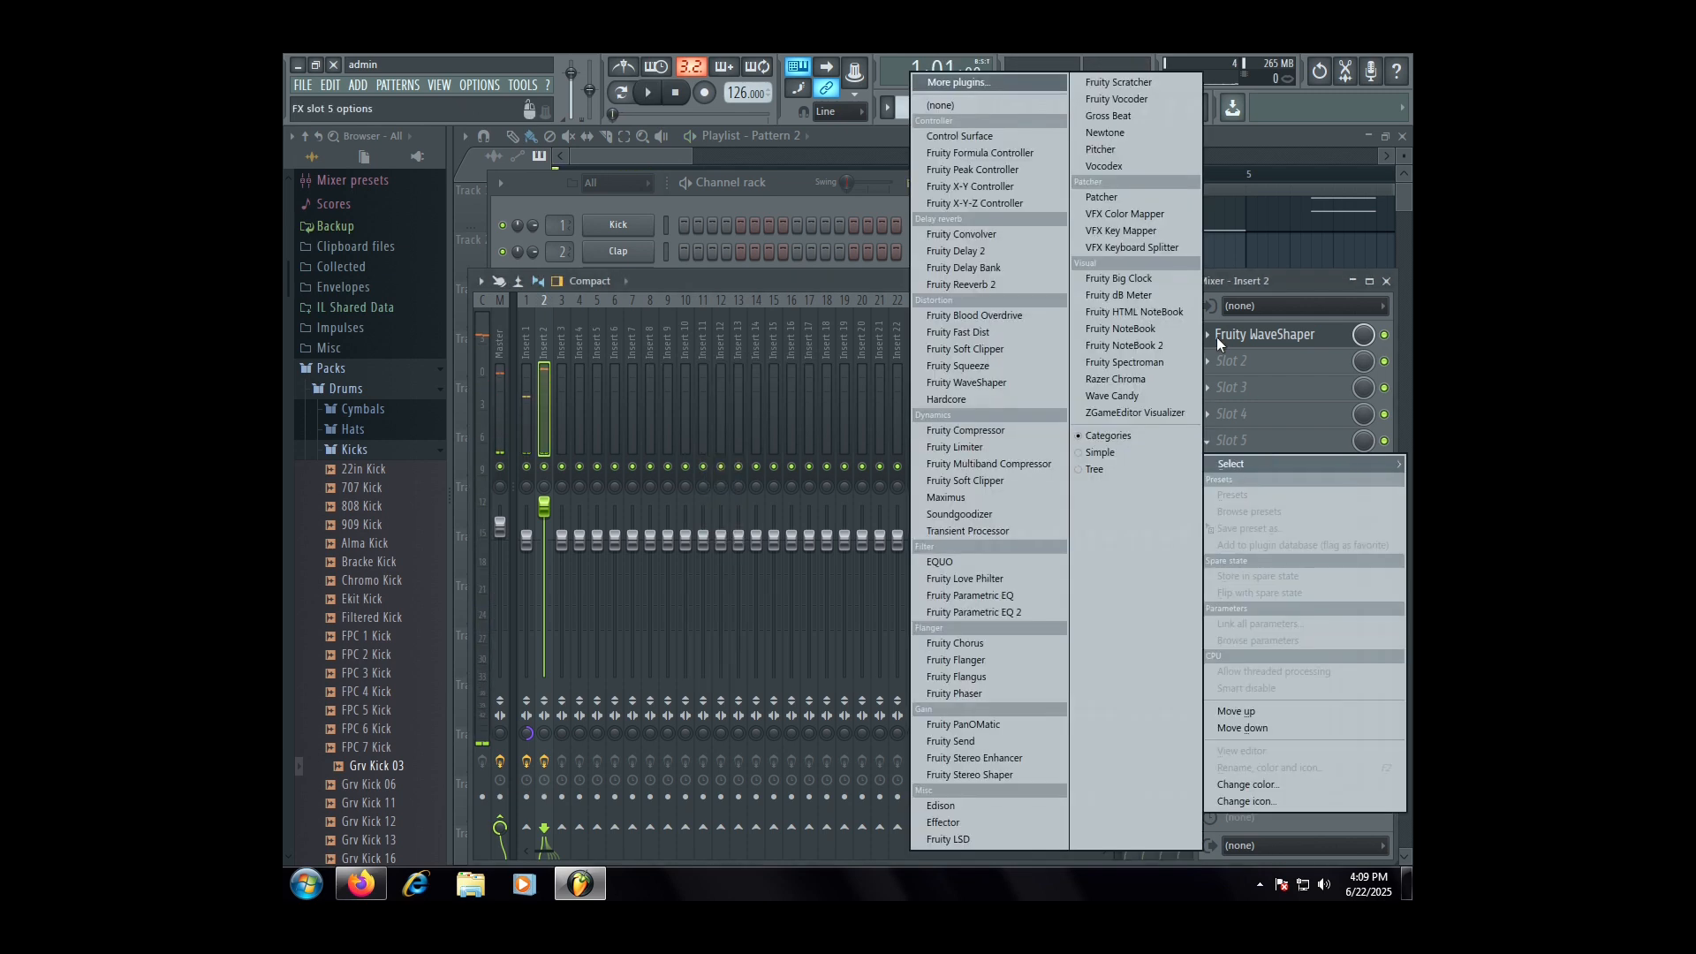
left_click(981, 609)
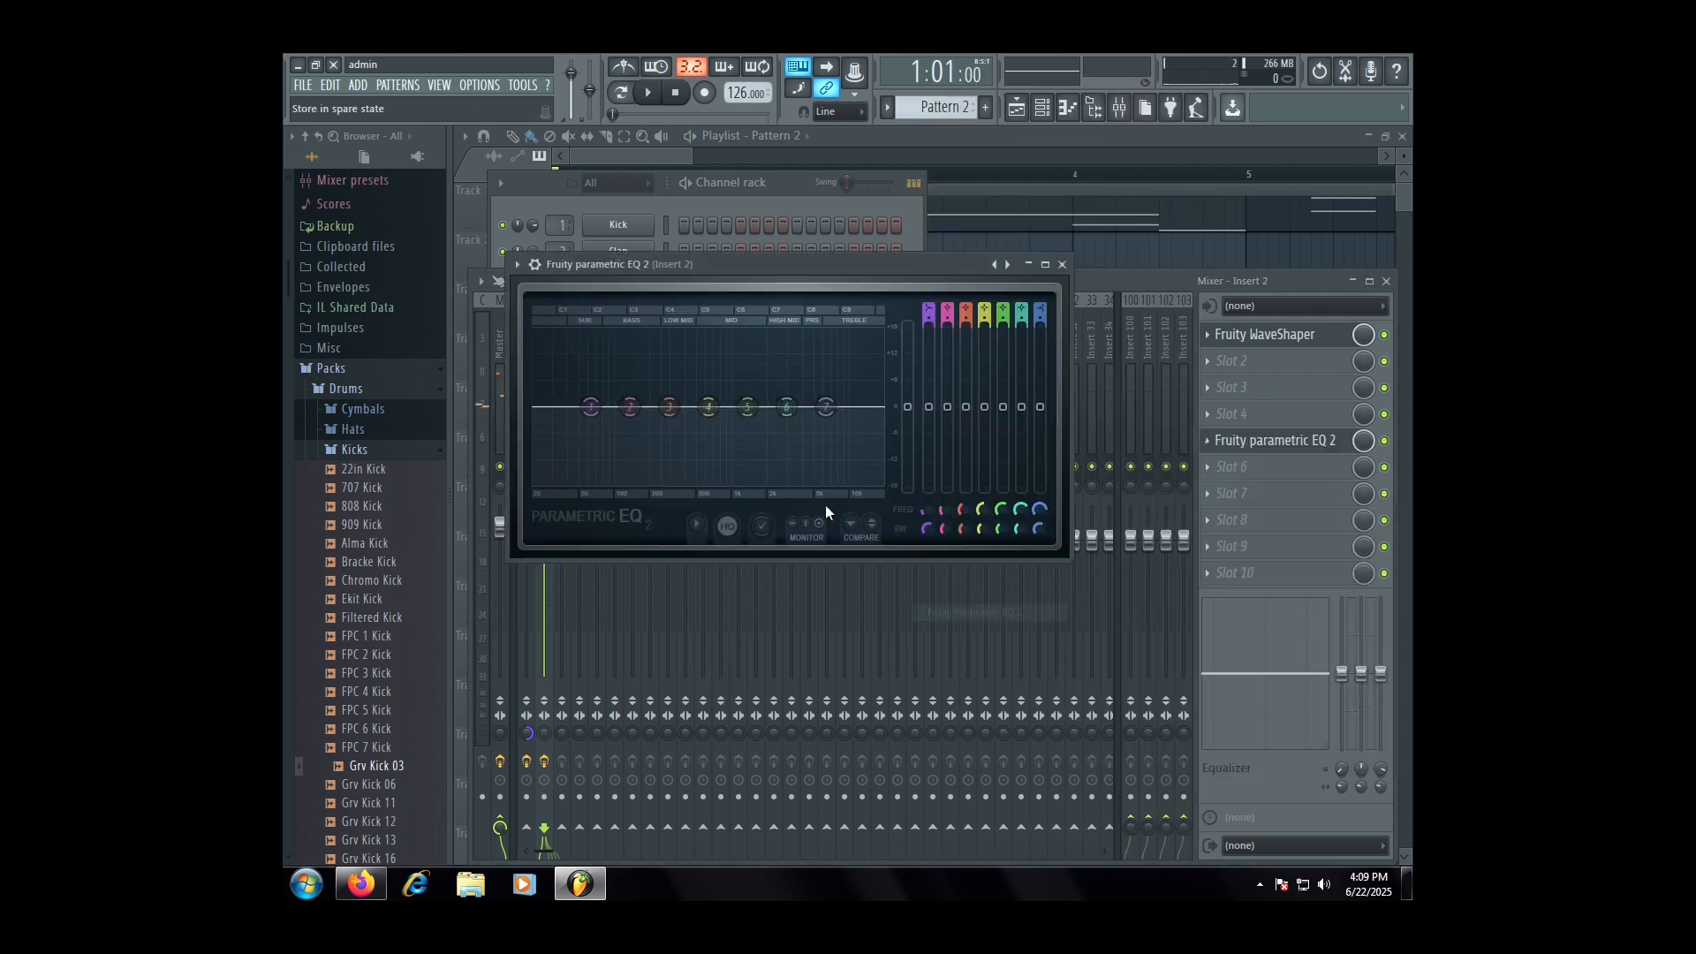
- Boost band 2 of the Insert 2 Parametric EQ 2 by about 6.9 dB at 127 Hz while the song plays
key("space")
left_click_drag(629, 406, 626, 377)
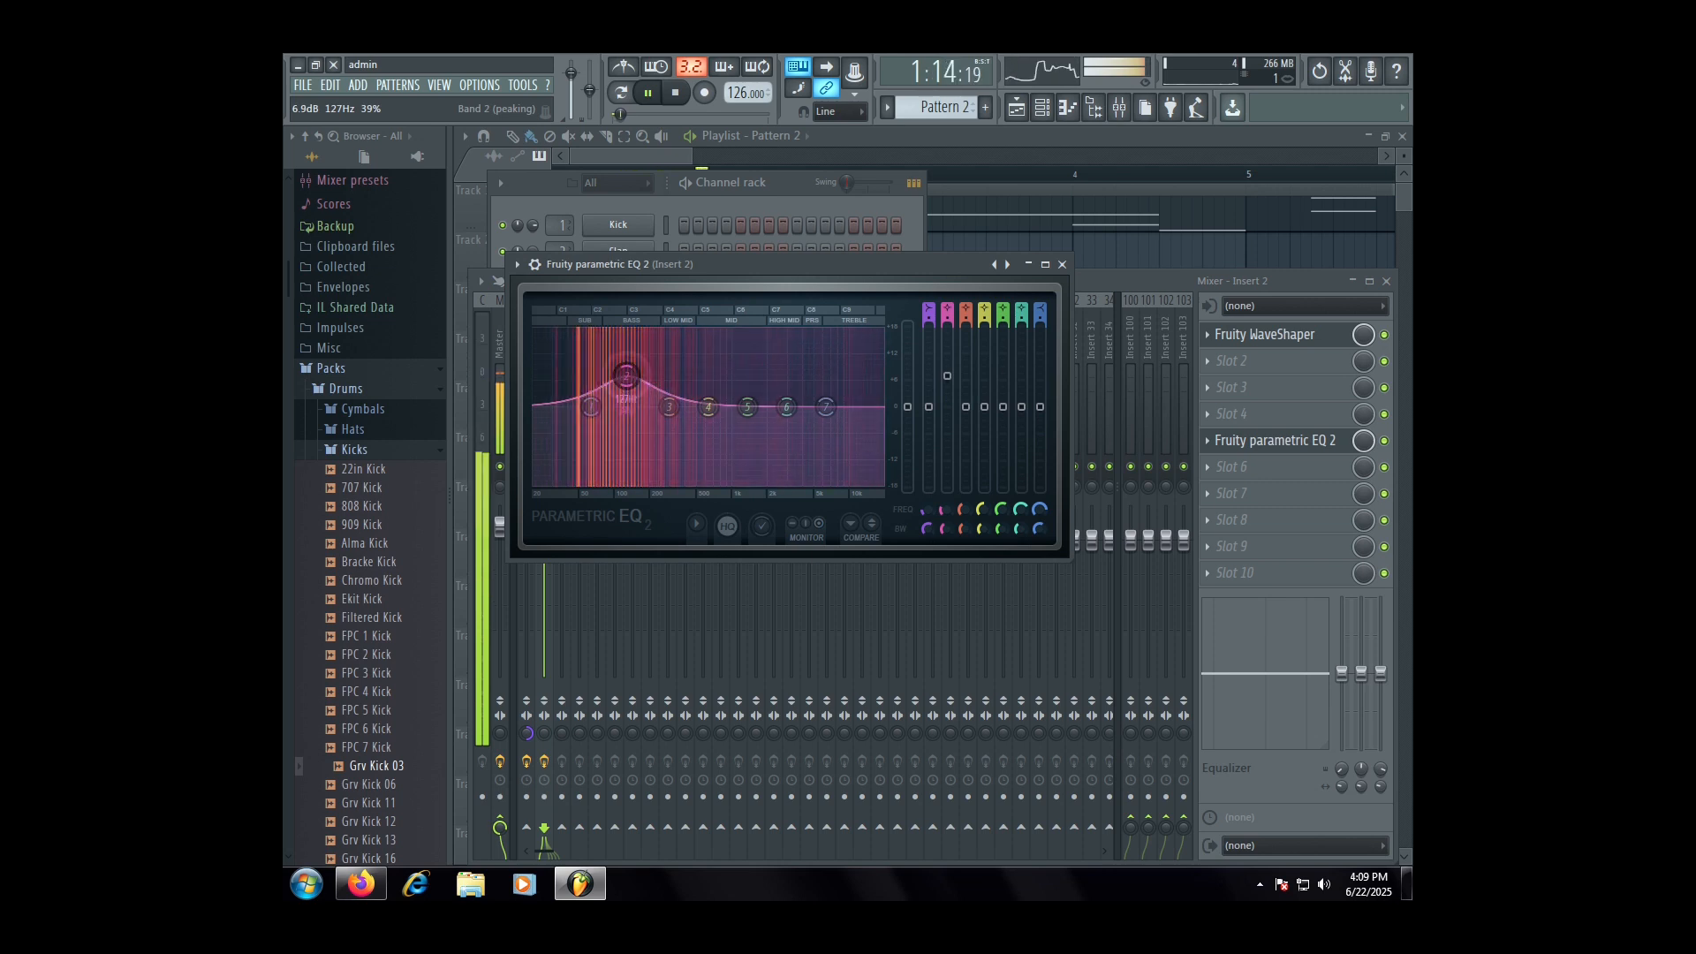
key("space")
key("space")
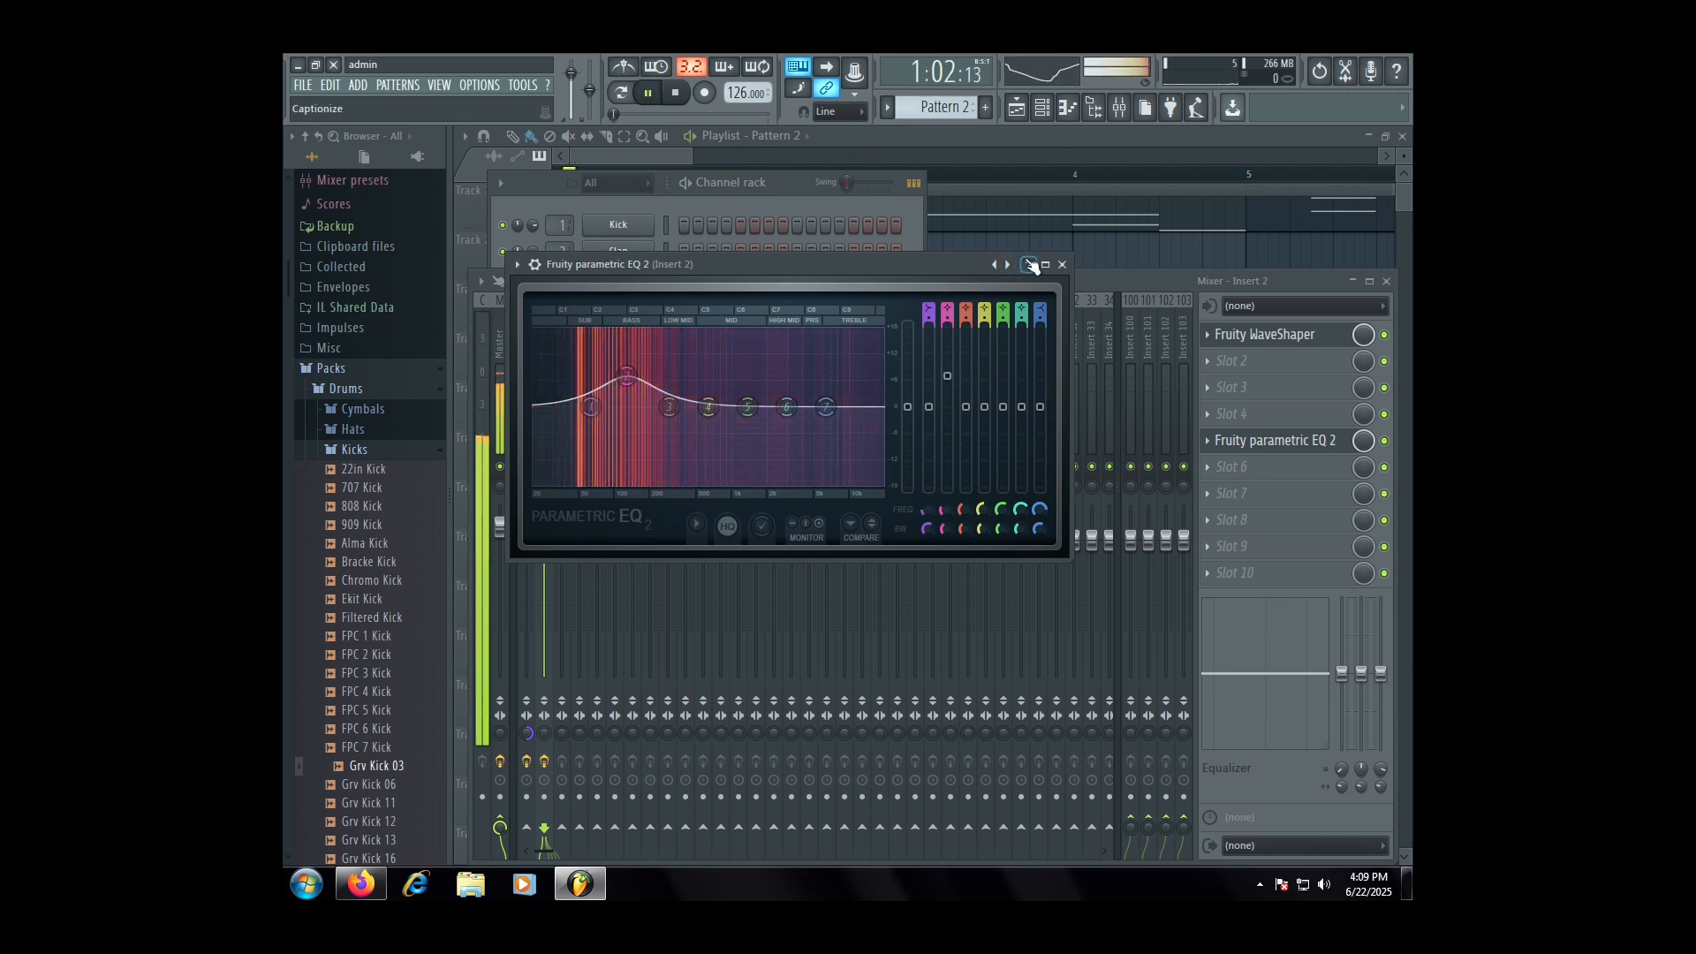
left_click(1072, 253)
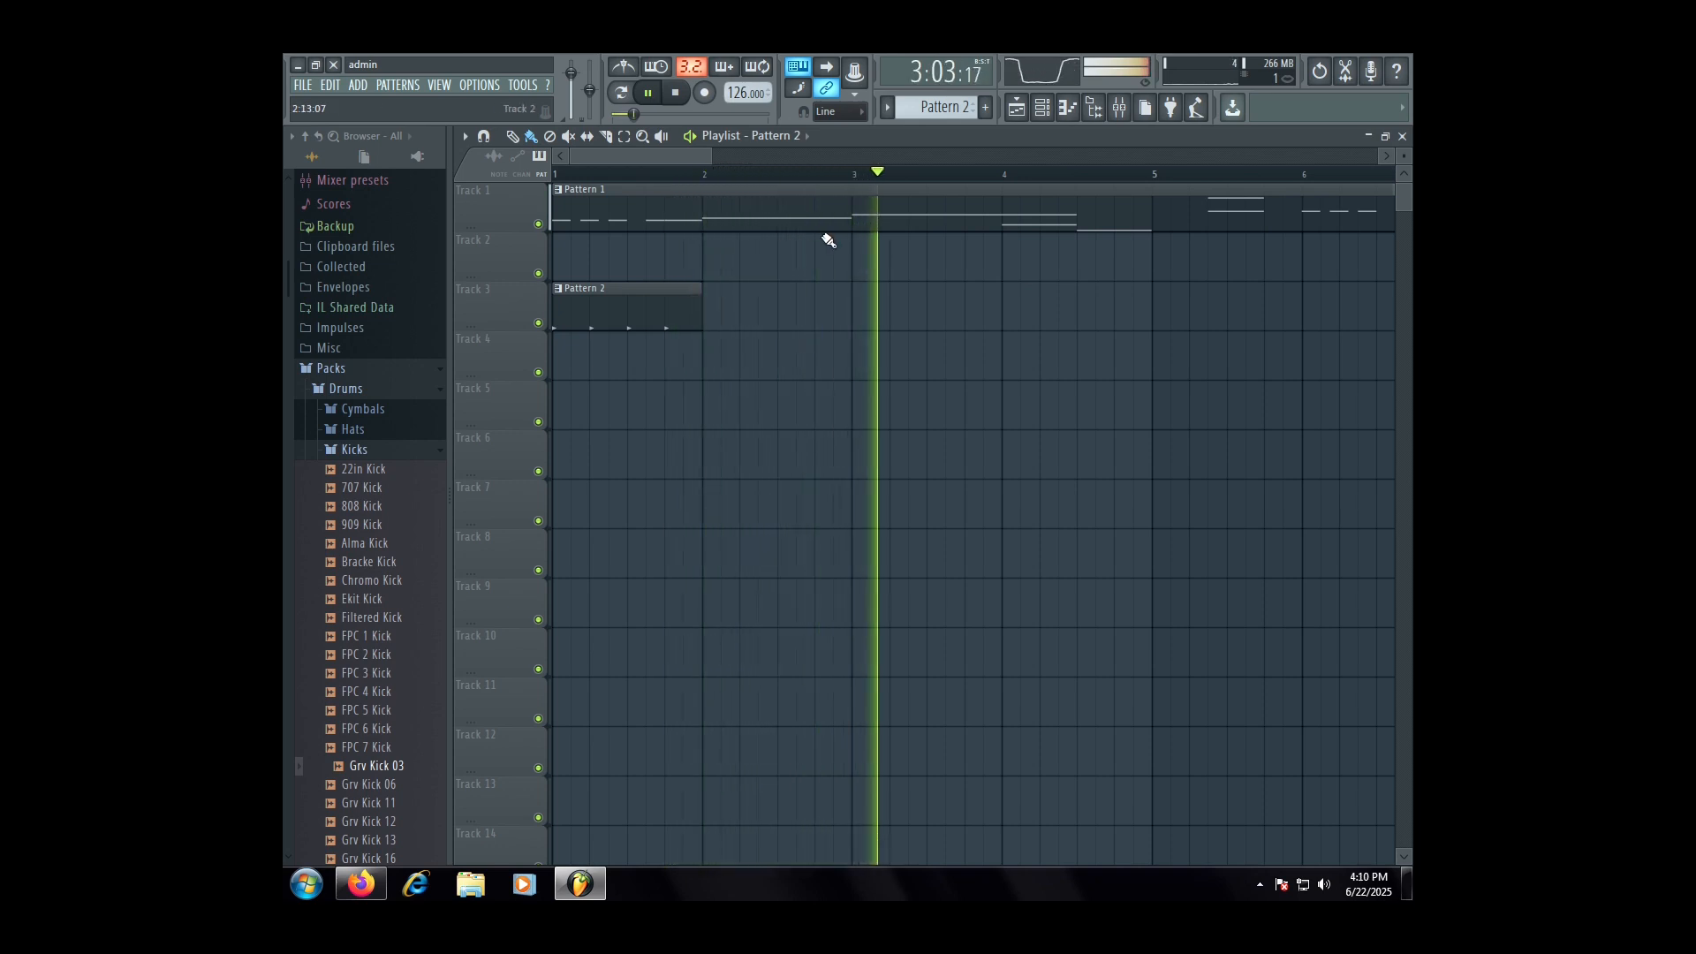
- Duplicate the Pattern 2 clip along playlist track 3 so the kick fills bars 1 through 8
key("space")
key("space")
left_click(684, 326, "ctrl")
key("ctrl+b")
key("ctrl+b")
key("ctrl+b")
scroll(833, 394, "down", 2)
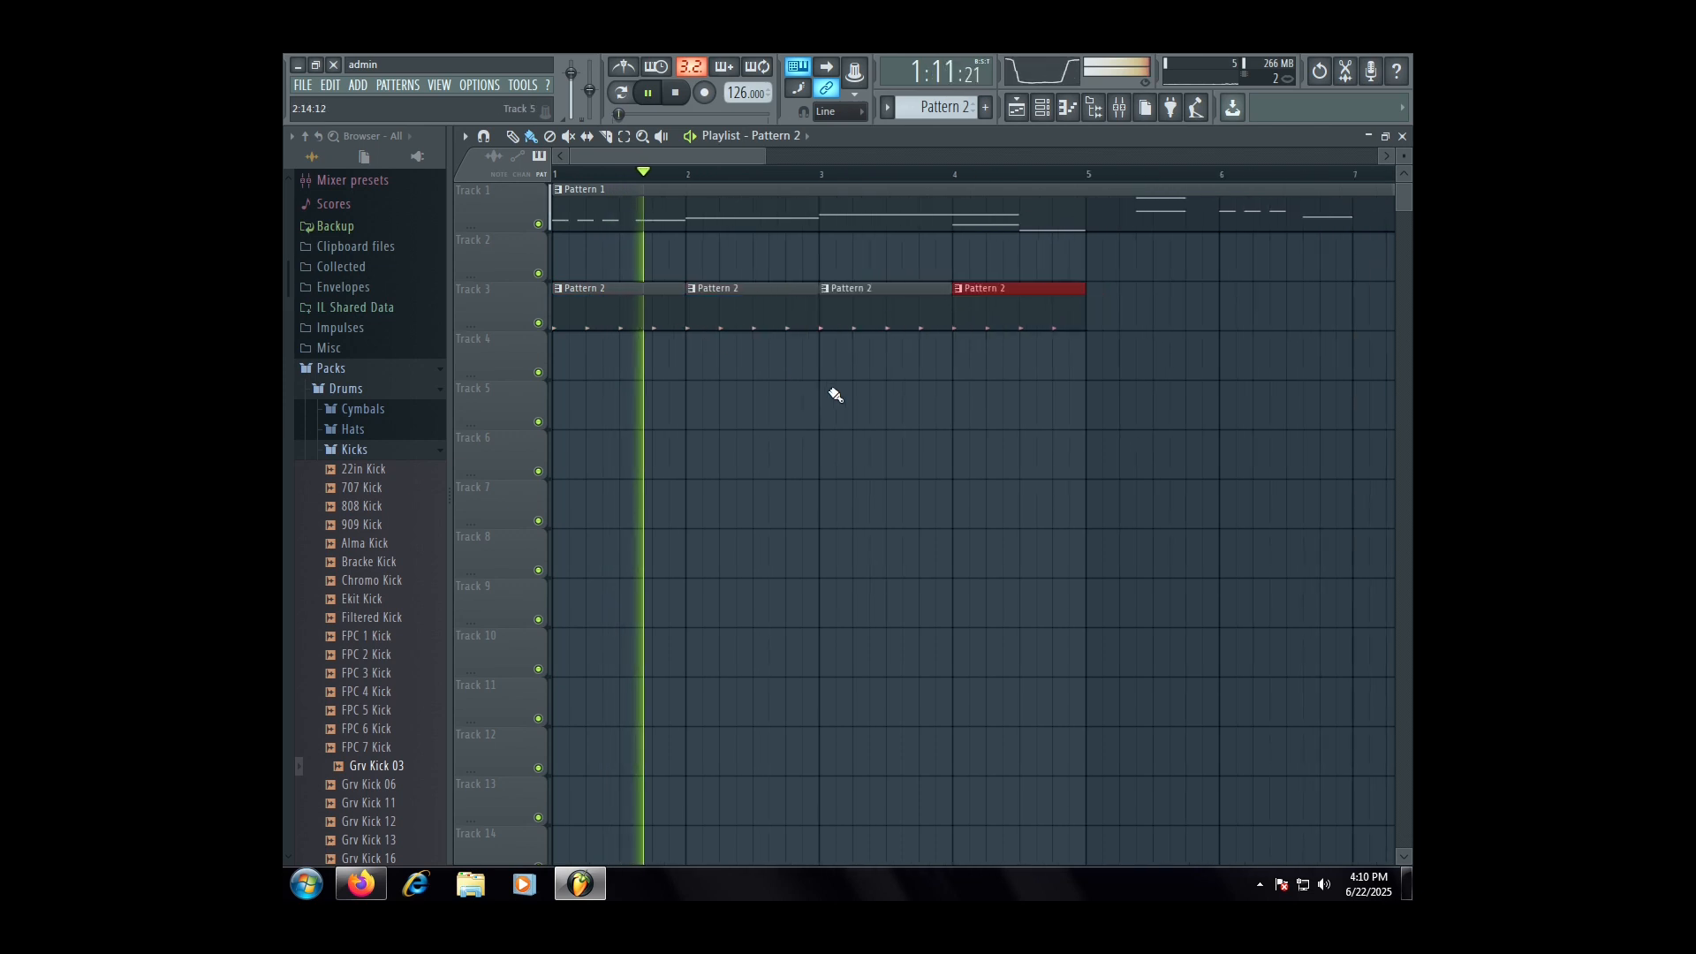
left_click_drag(1027, 319, 582, 305)
key("ctrl+b")
scroll(954, 405, "down", 2)
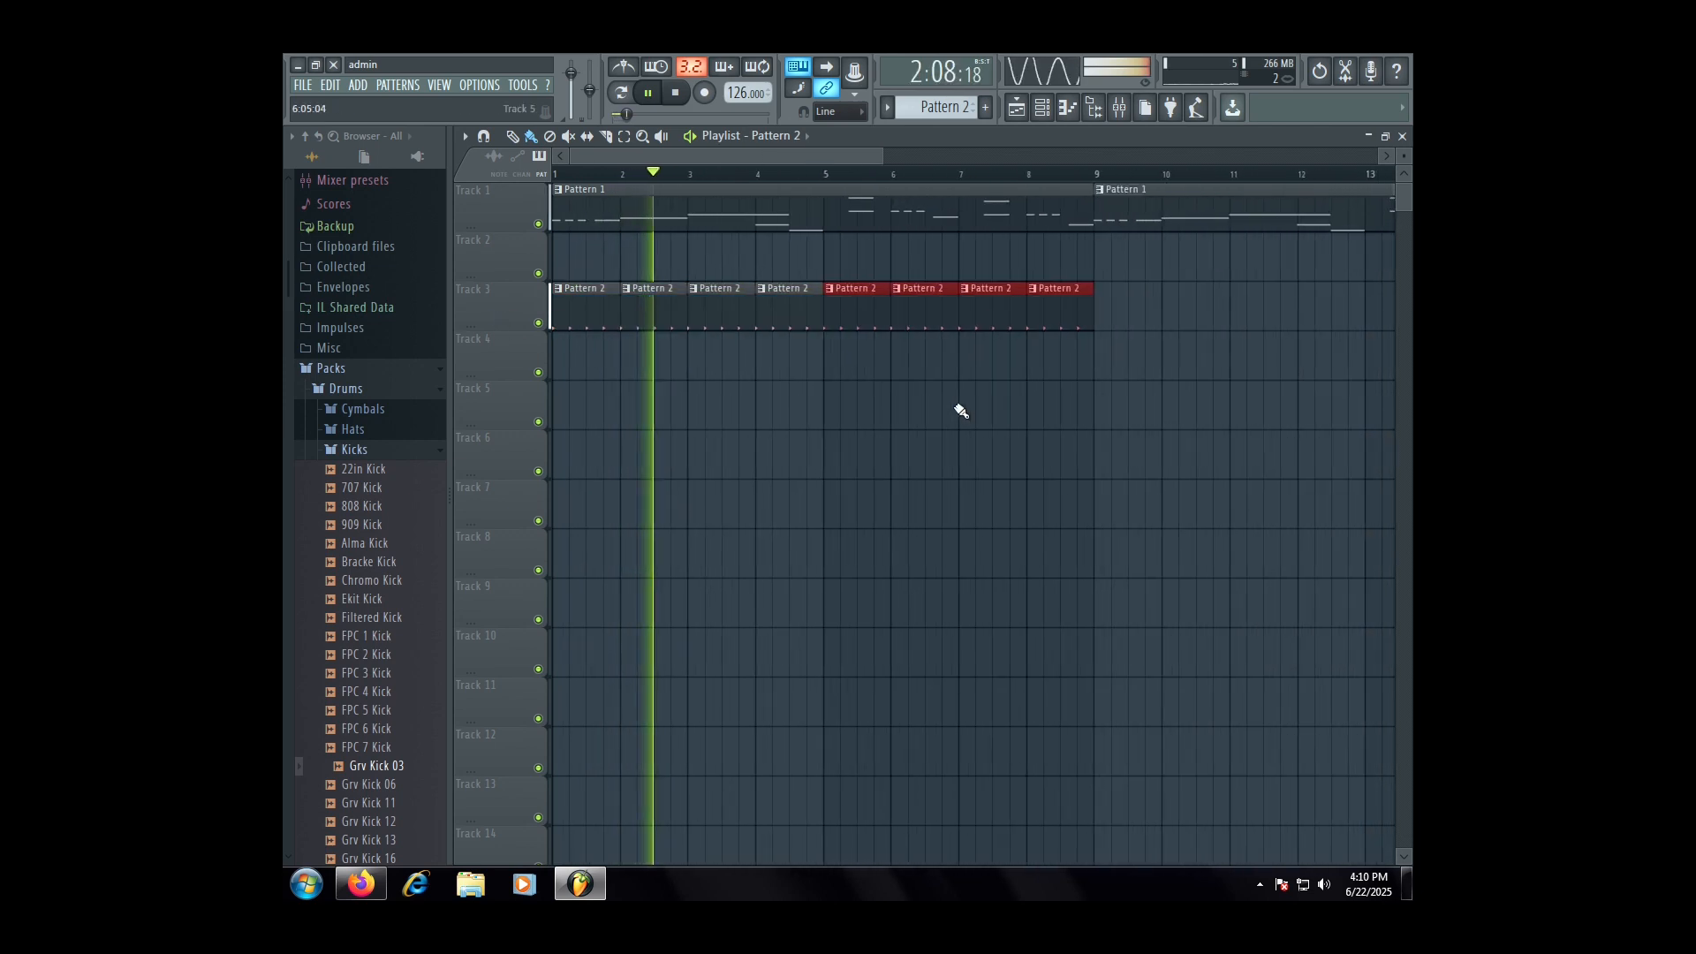
- Check the Master output level in the mixer while the song plays
left_click(1119, 107)
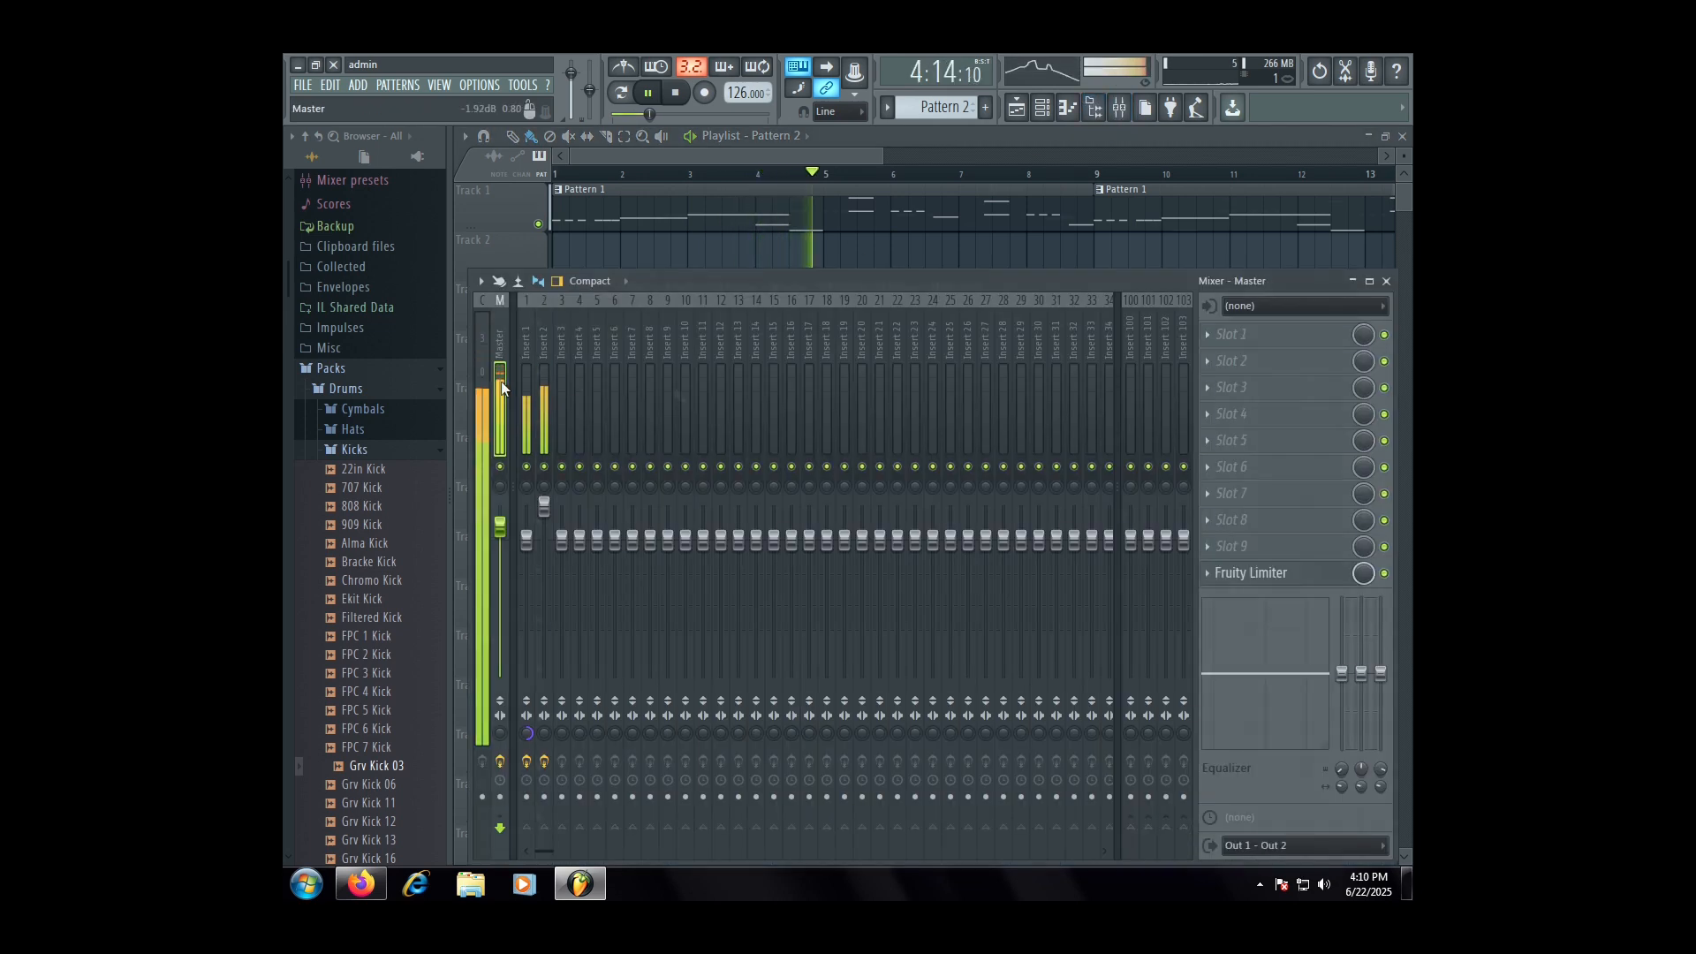
key("space")
key("F9")
- Browse the Drums pack to the Snares folder and audition the 14in Rim and 707 Rim samples
left_click(389, 450)
left_click(385, 429)
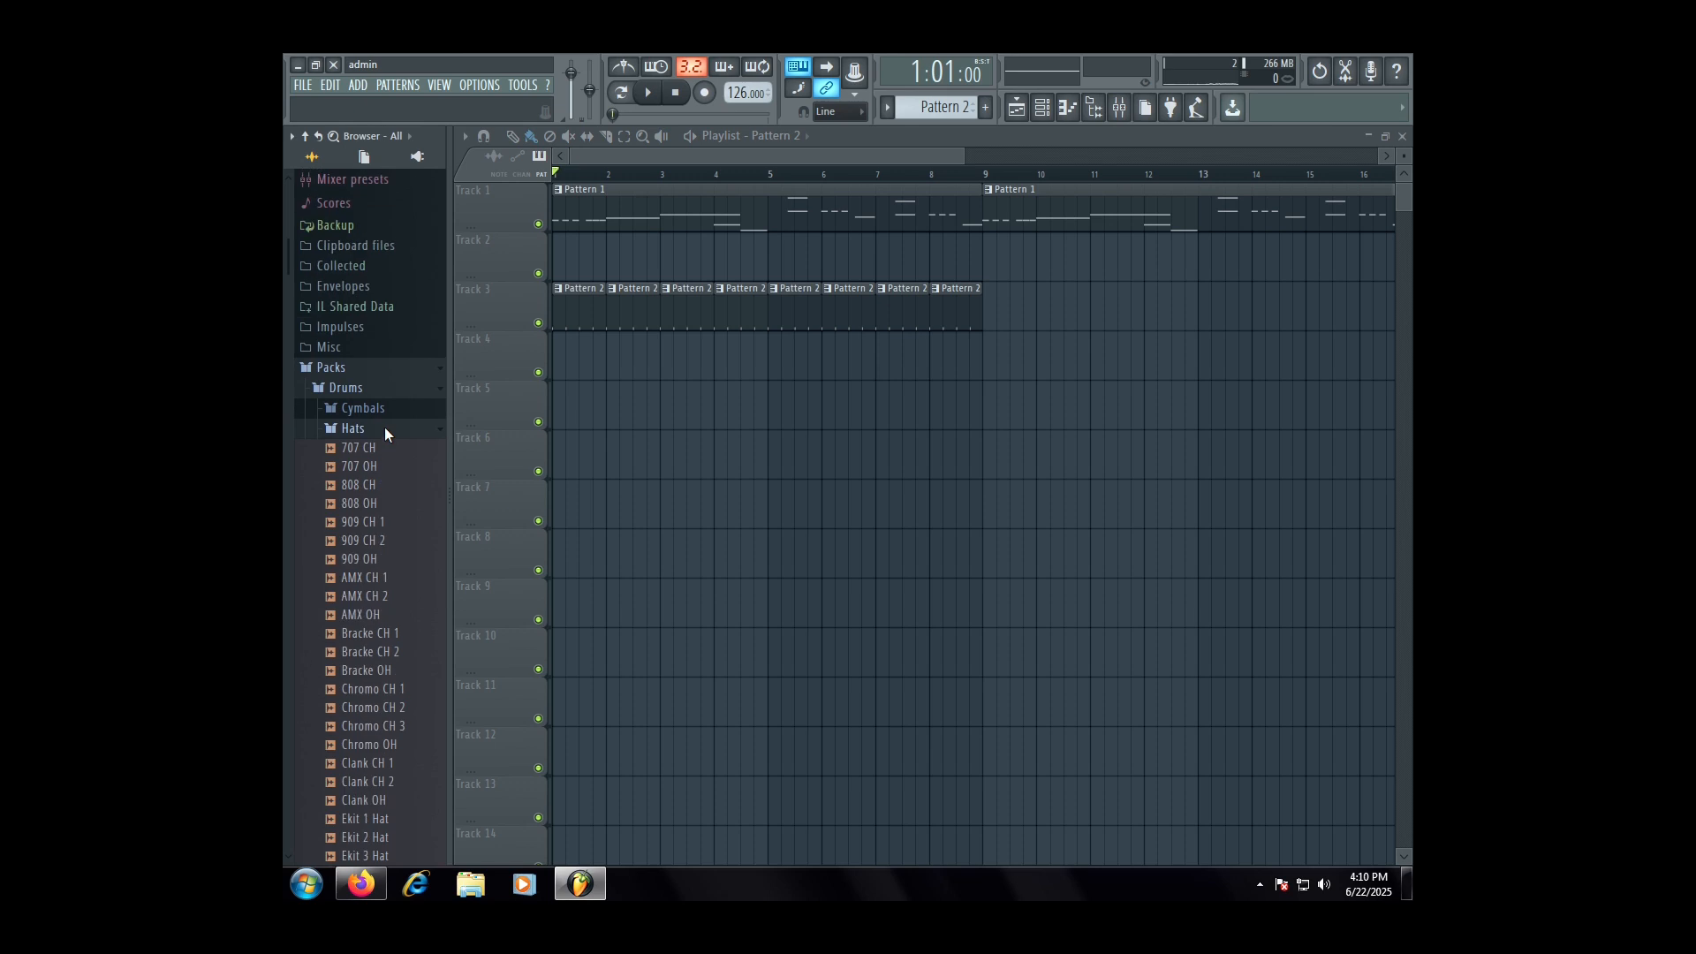
left_click(375, 429)
left_click(359, 530)
left_click(364, 549)
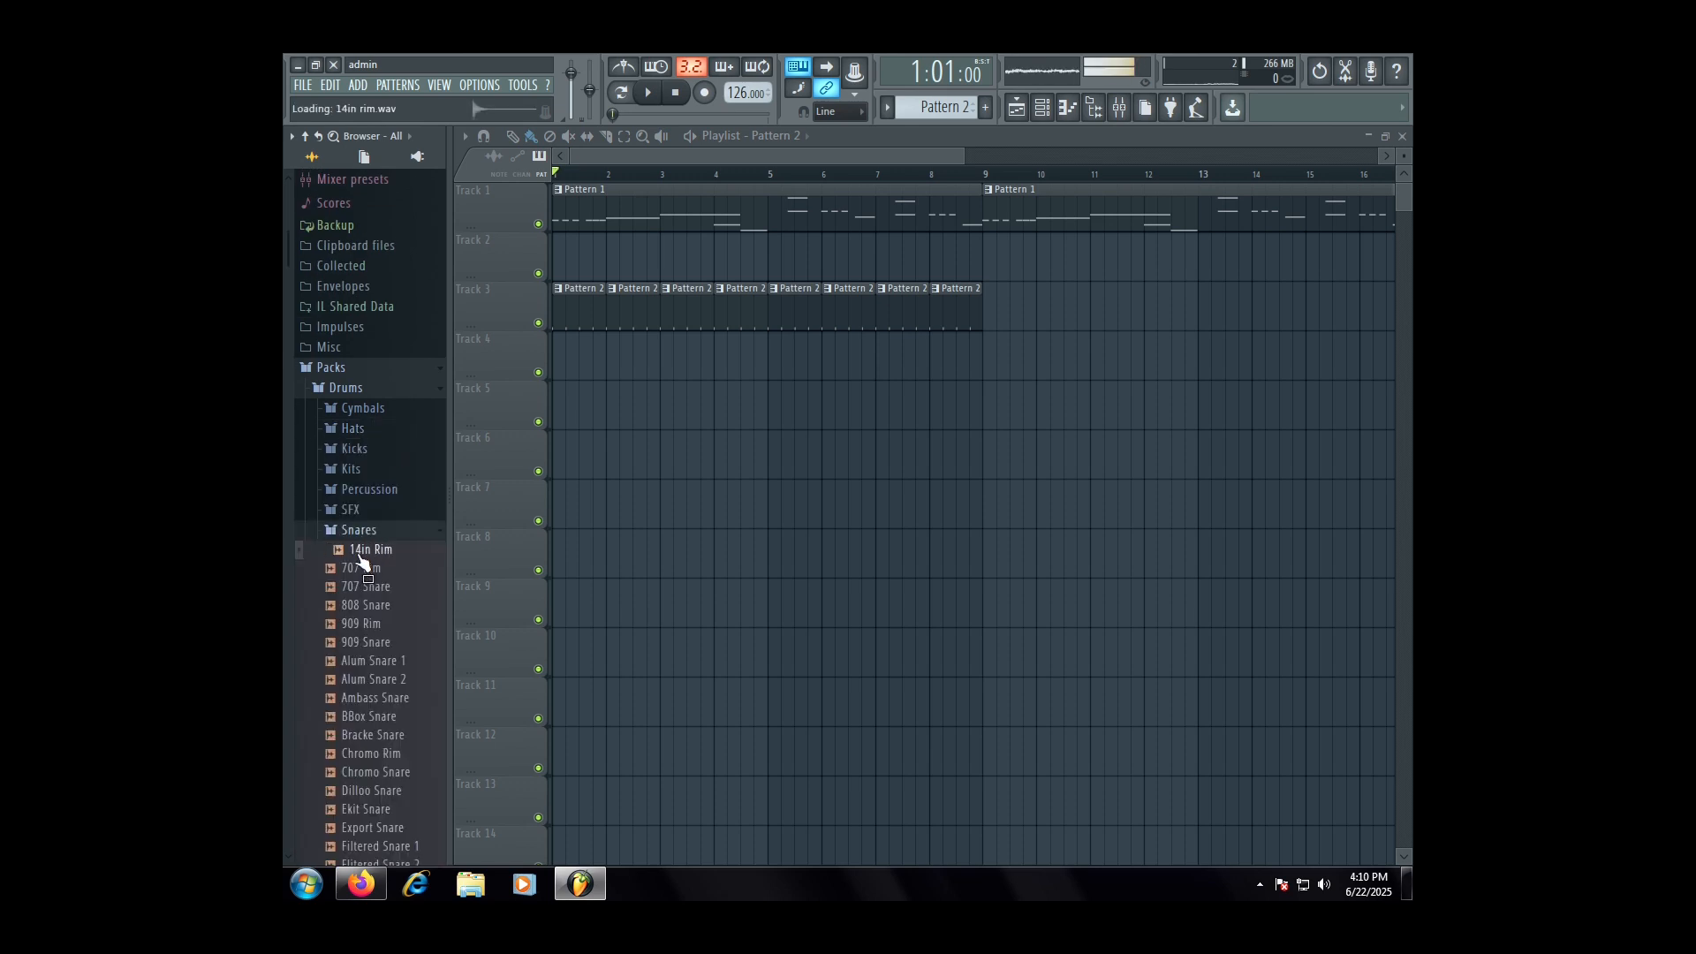
left_click(364, 568)
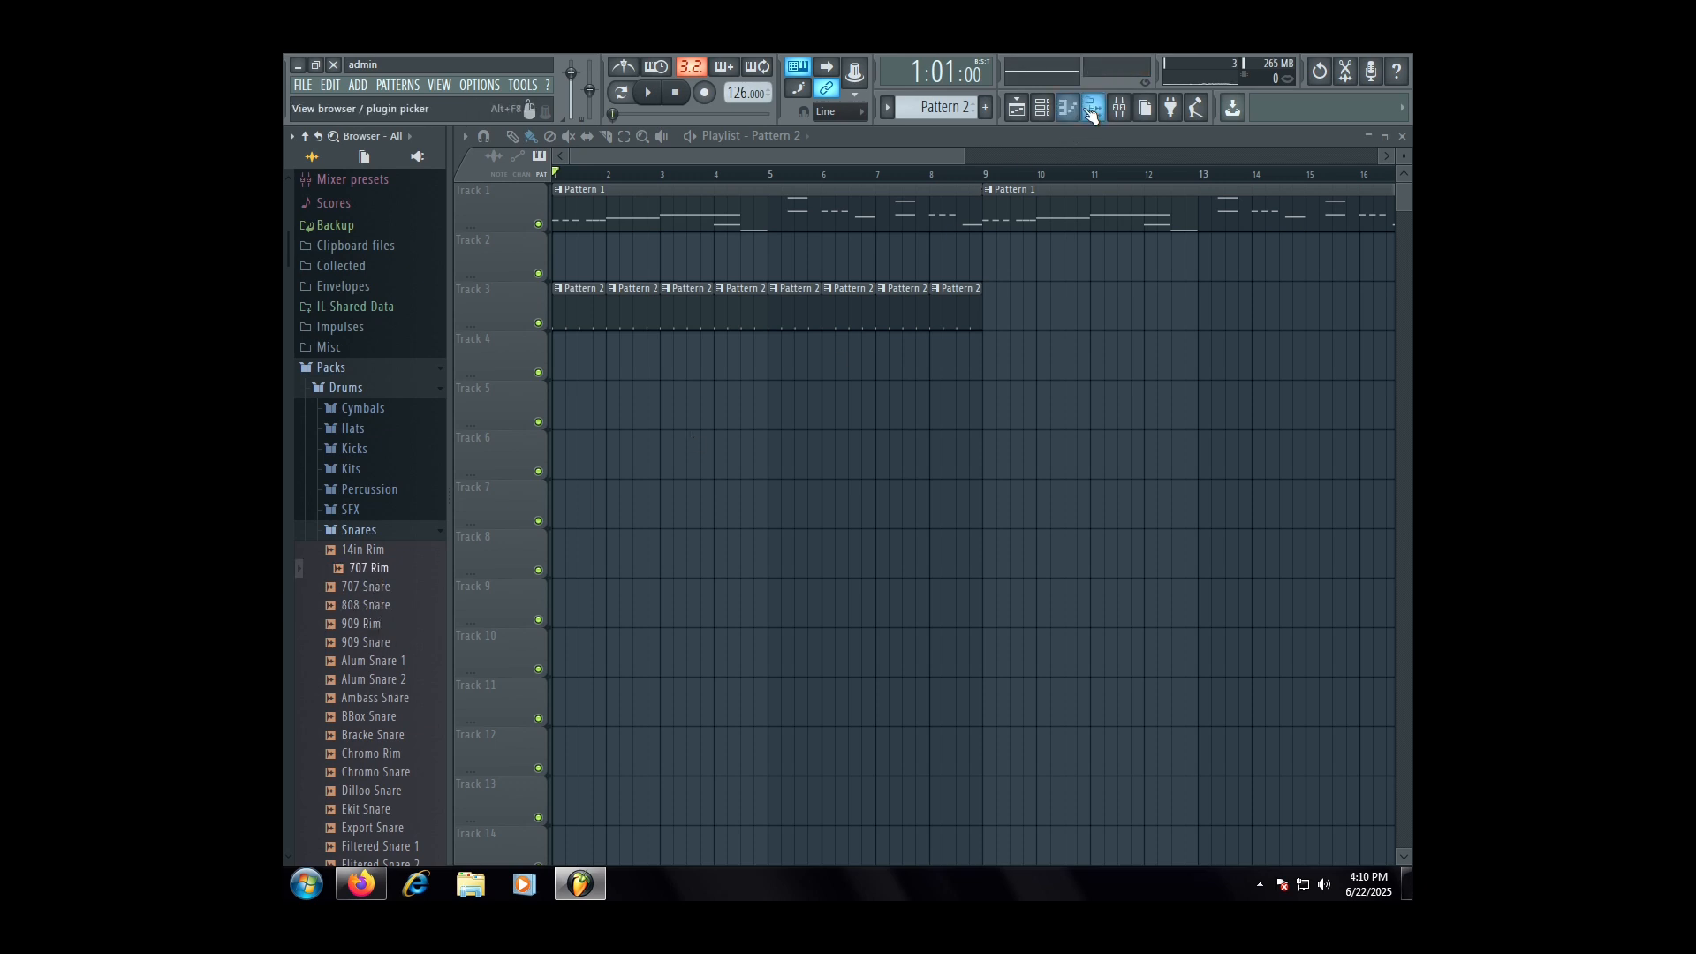
- Add 707 Rim as a channel below Grv Kick 03, fill its steps 5 and 13, and play the song
left_click(1042, 108)
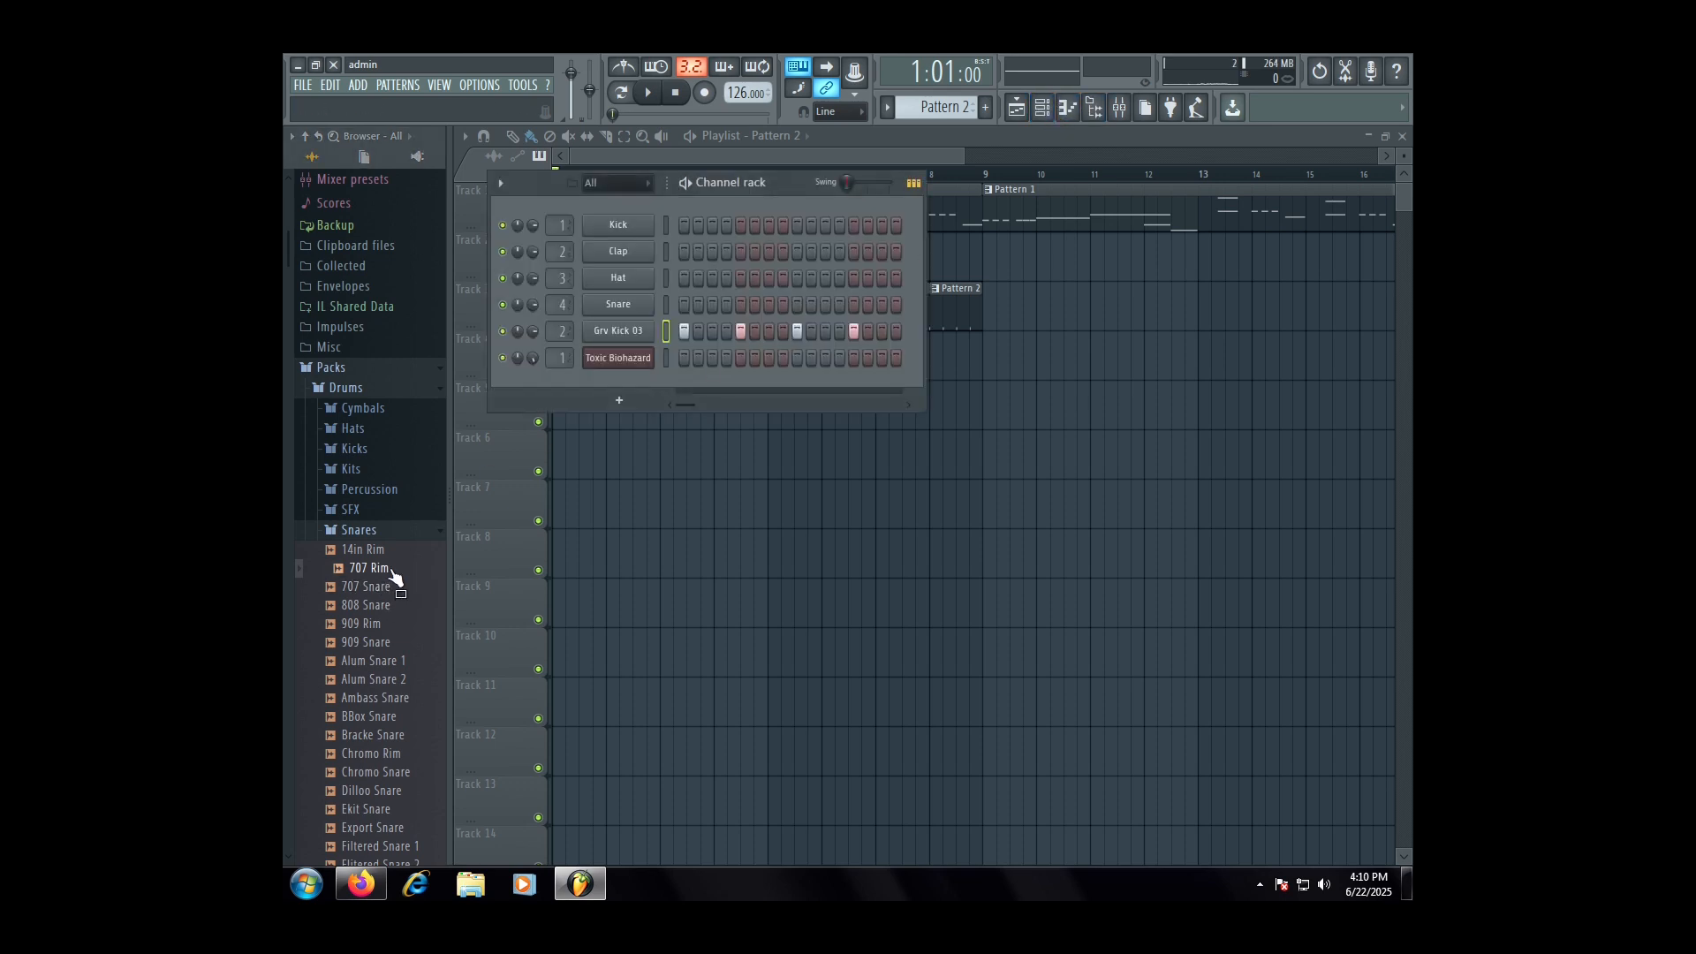
left_click_drag(395, 578, 633, 350)
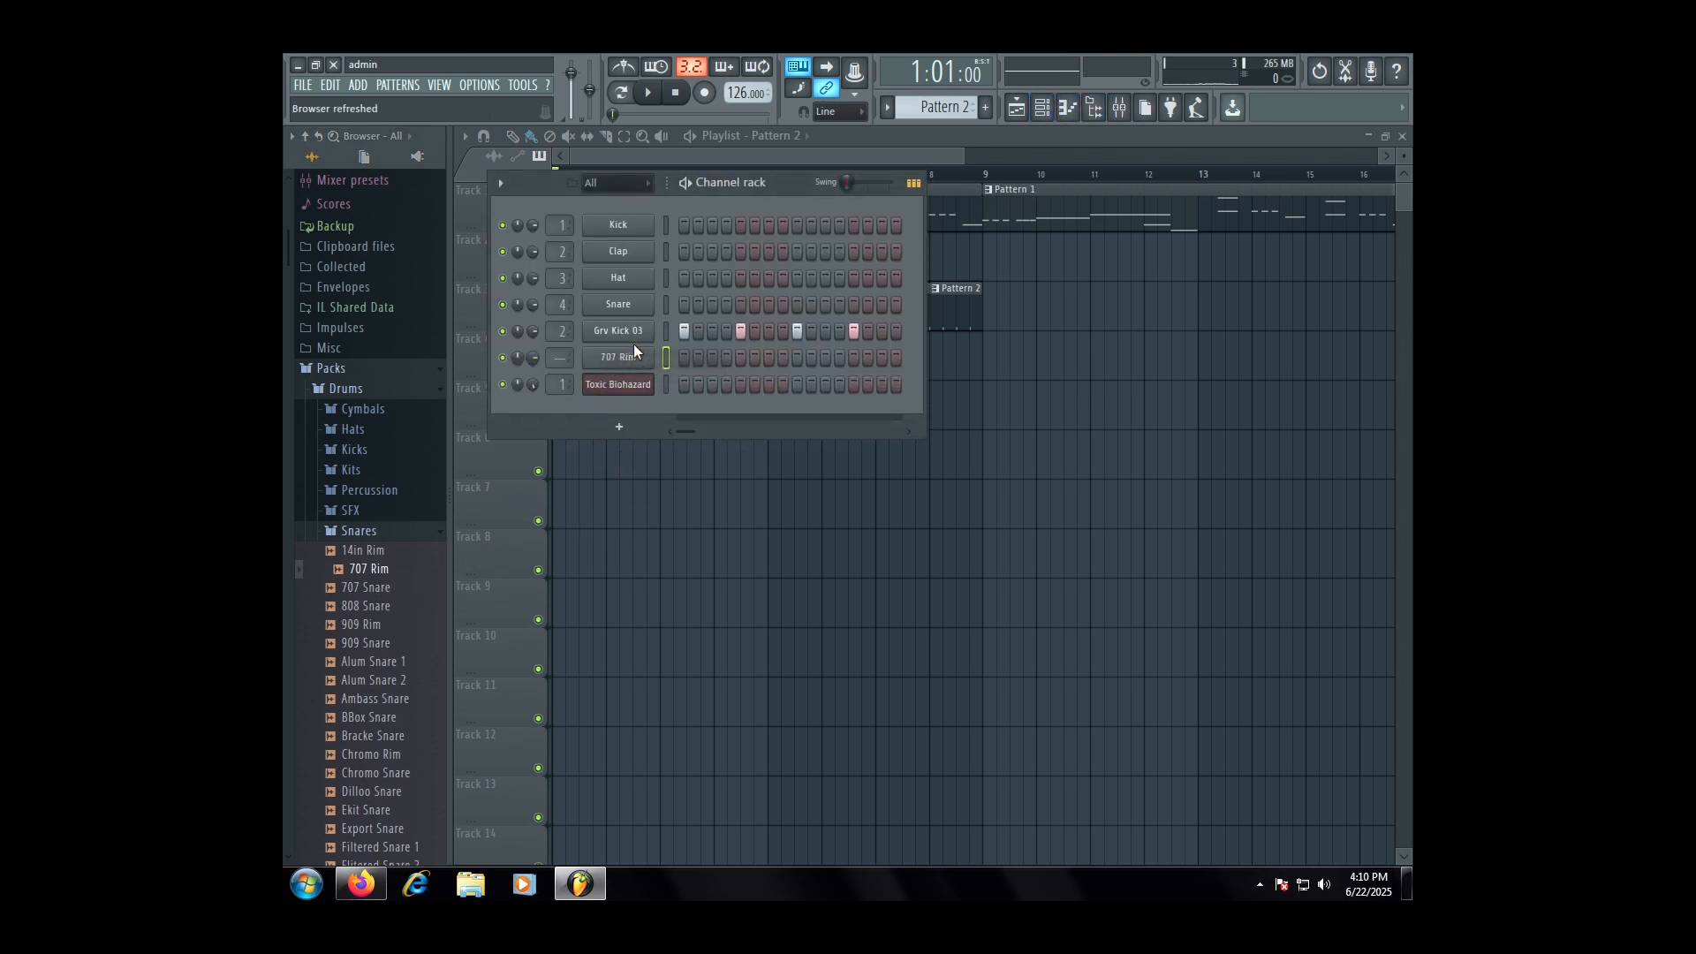
left_click(592, 363)
left_click(749, 627)
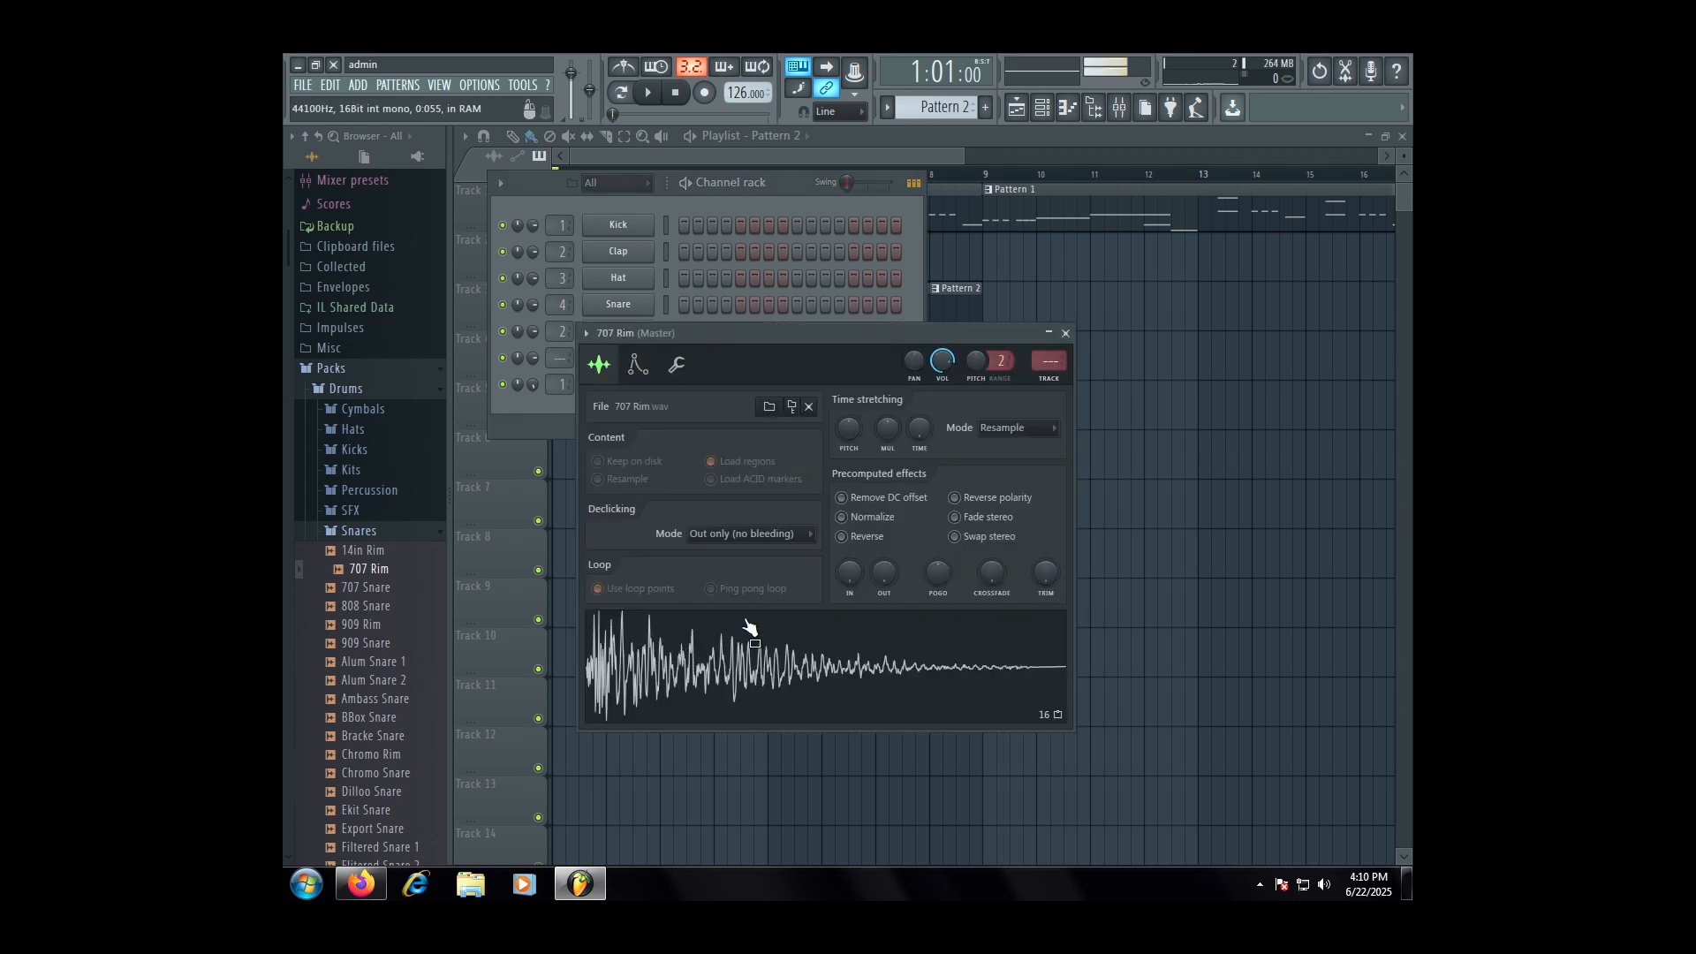
left_click(1071, 334)
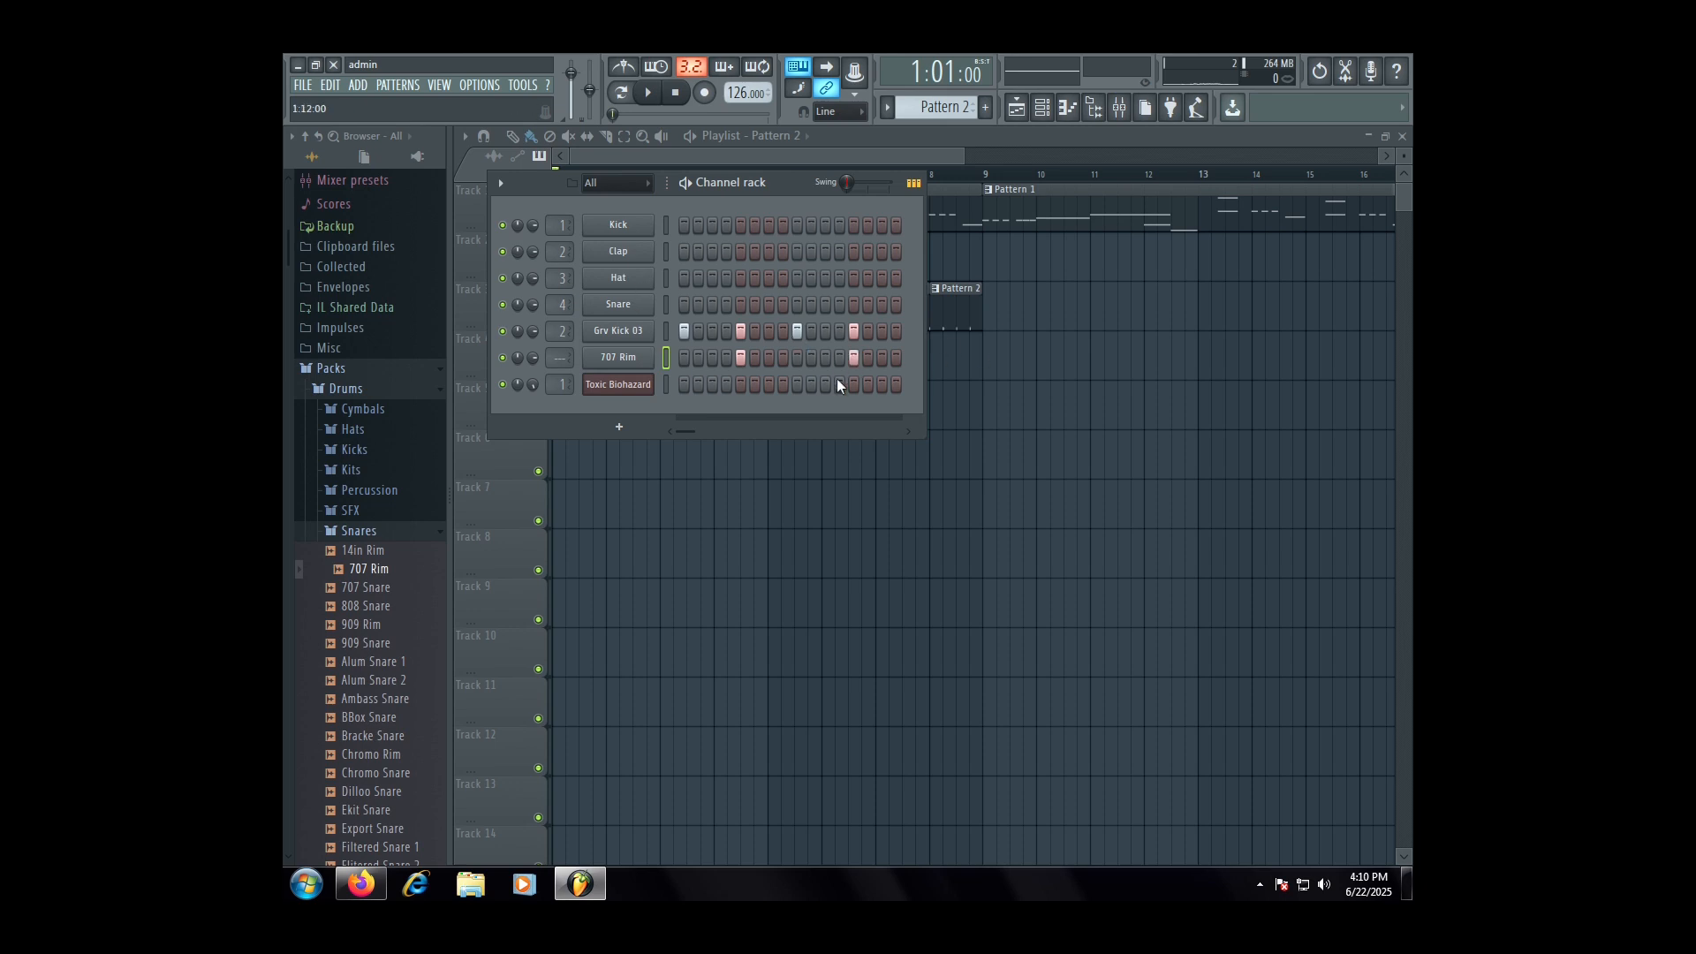
left_click(987, 397)
right_click(1003, 404)
key("space")
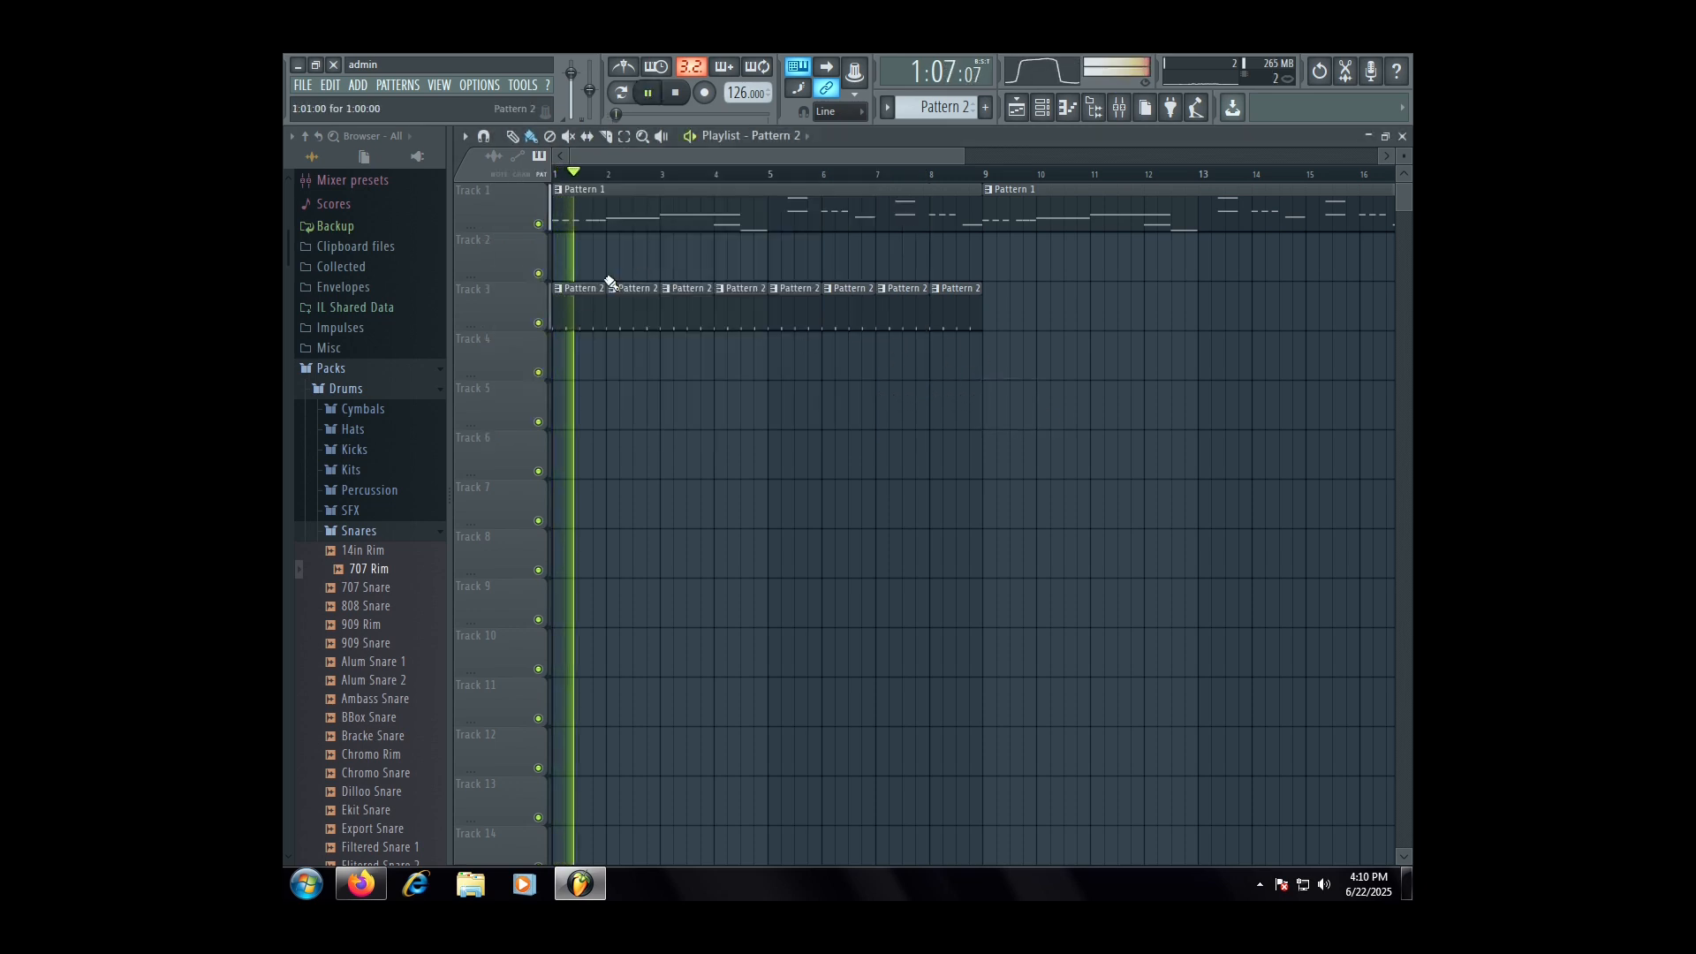
key("space")
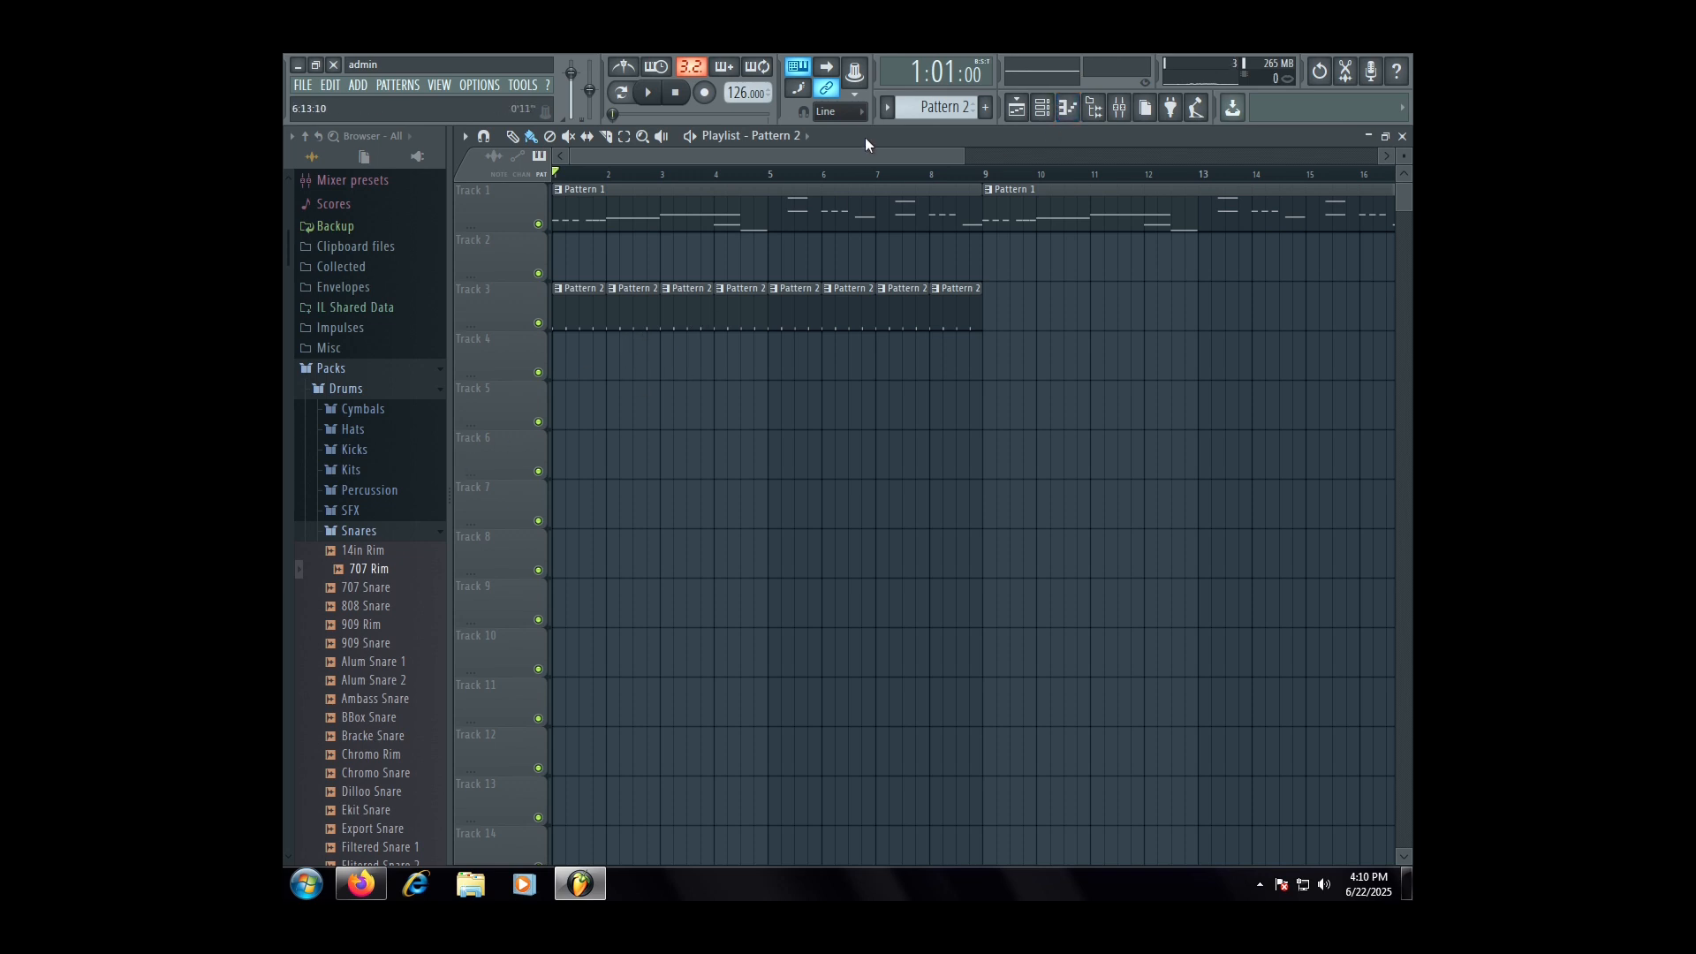
- Route the 707 Rim channel to mixer track 3
left_click(1046, 117)
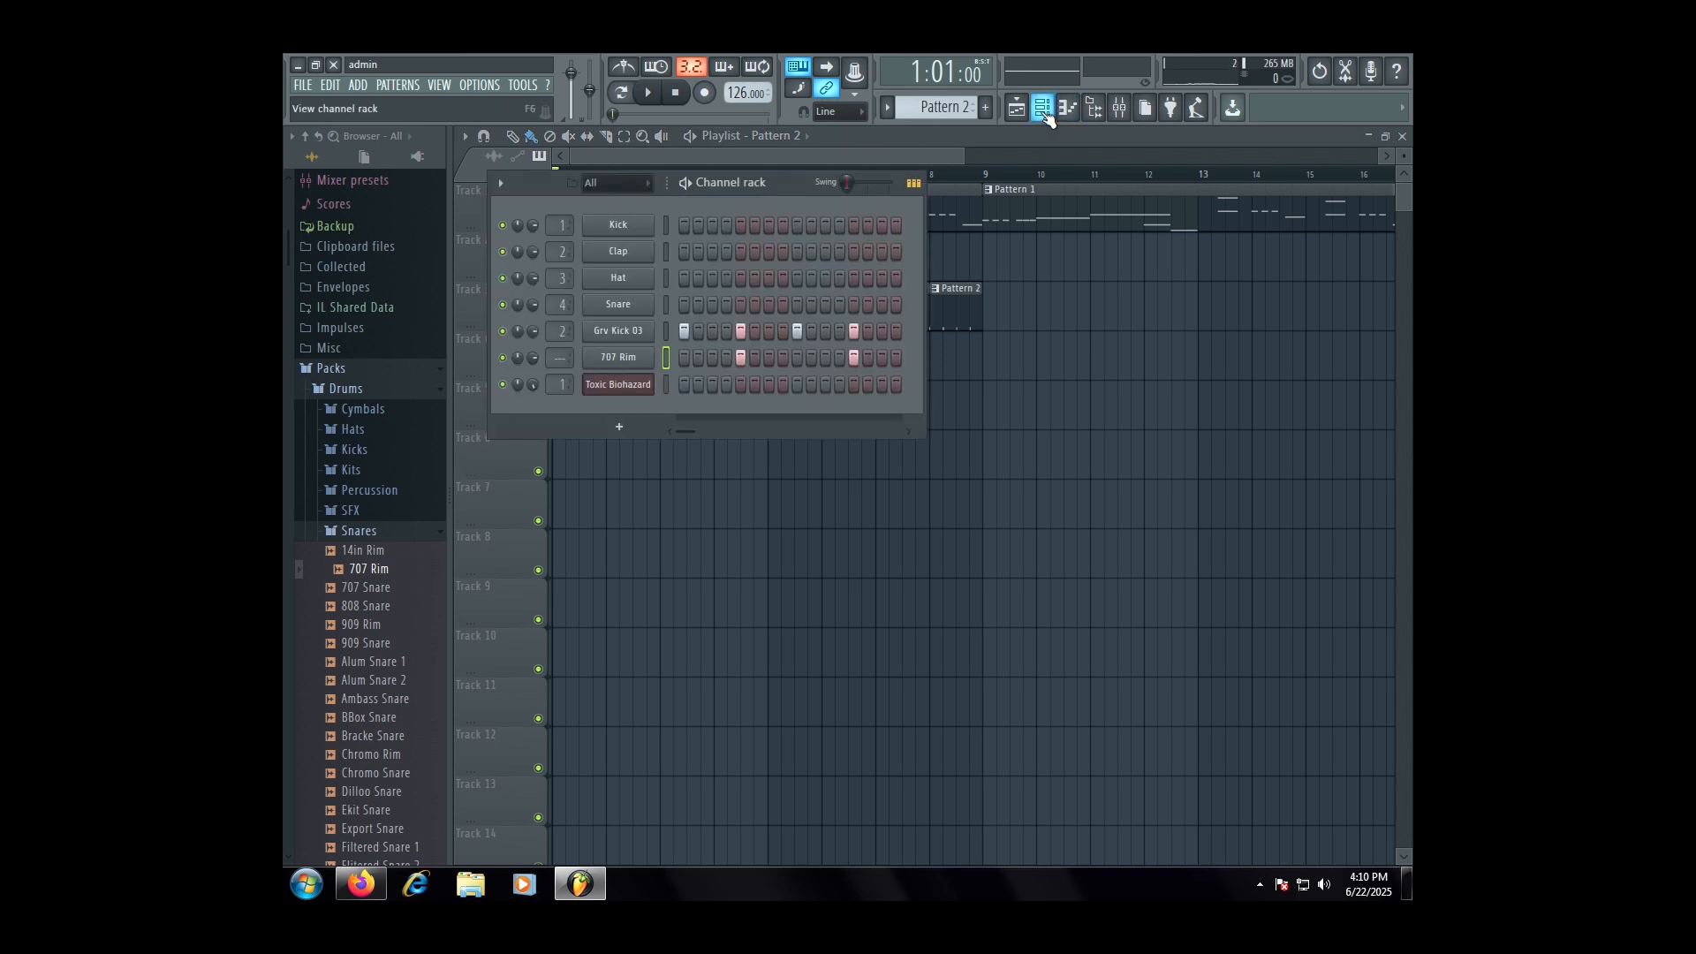
left_click(609, 357)
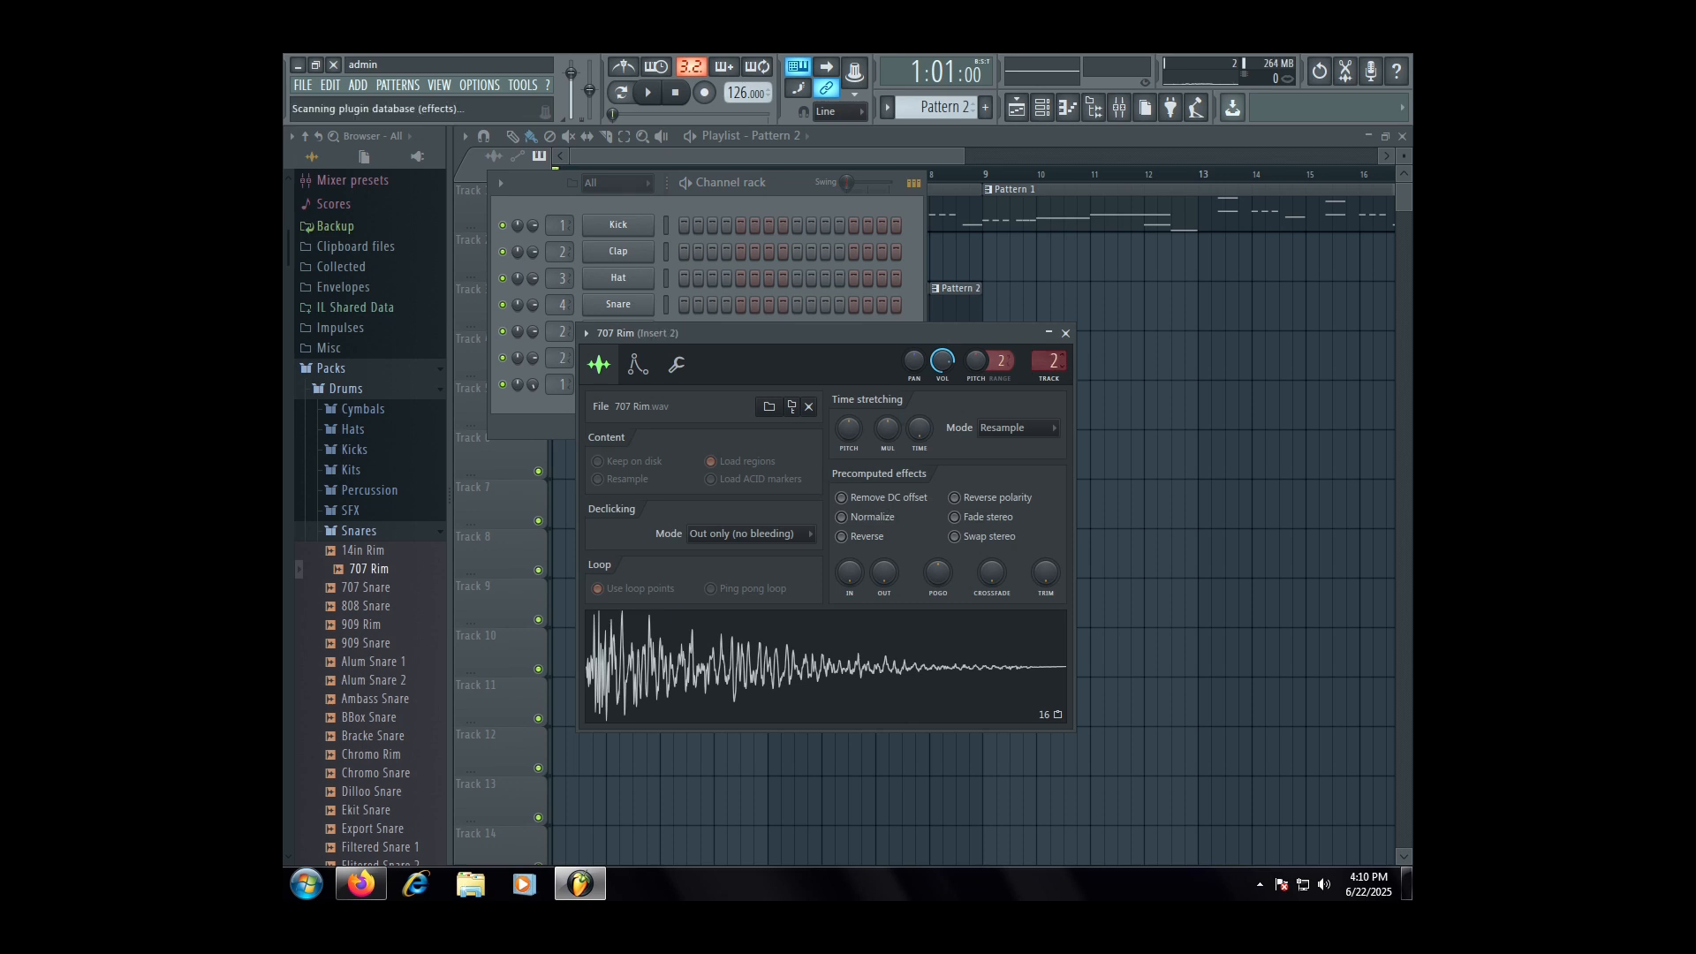
scroll(1048, 360, "up", 5)
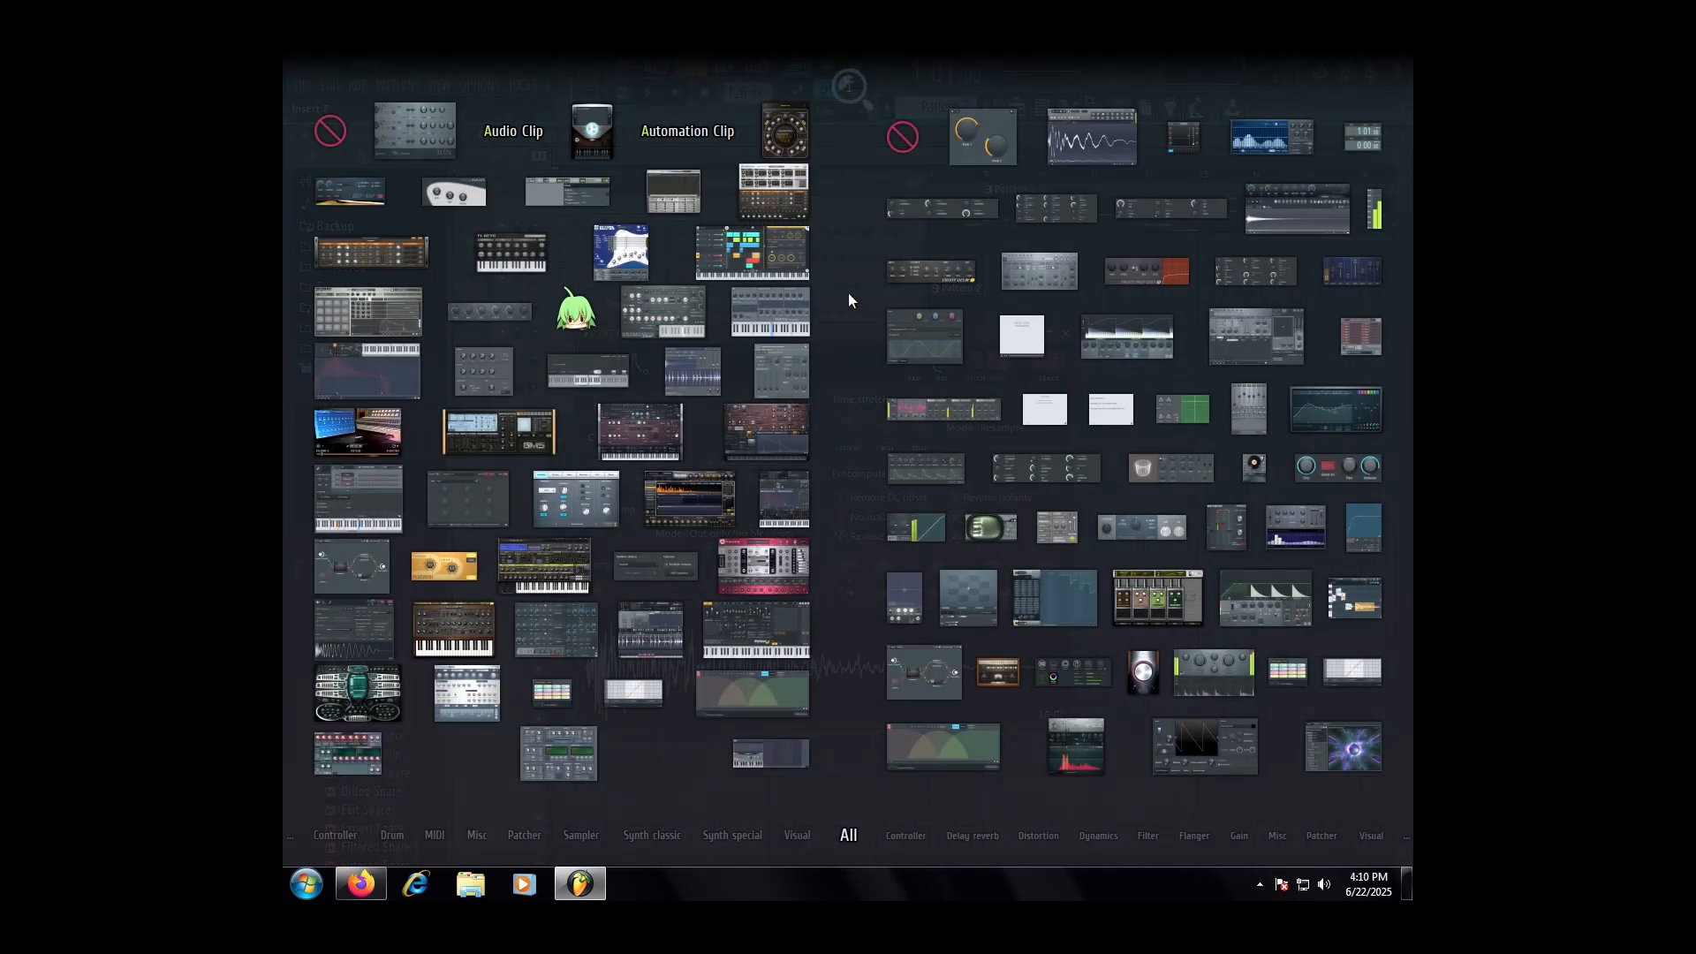
left_click(849, 290)
left_click_drag(1048, 361, 1048, 376)
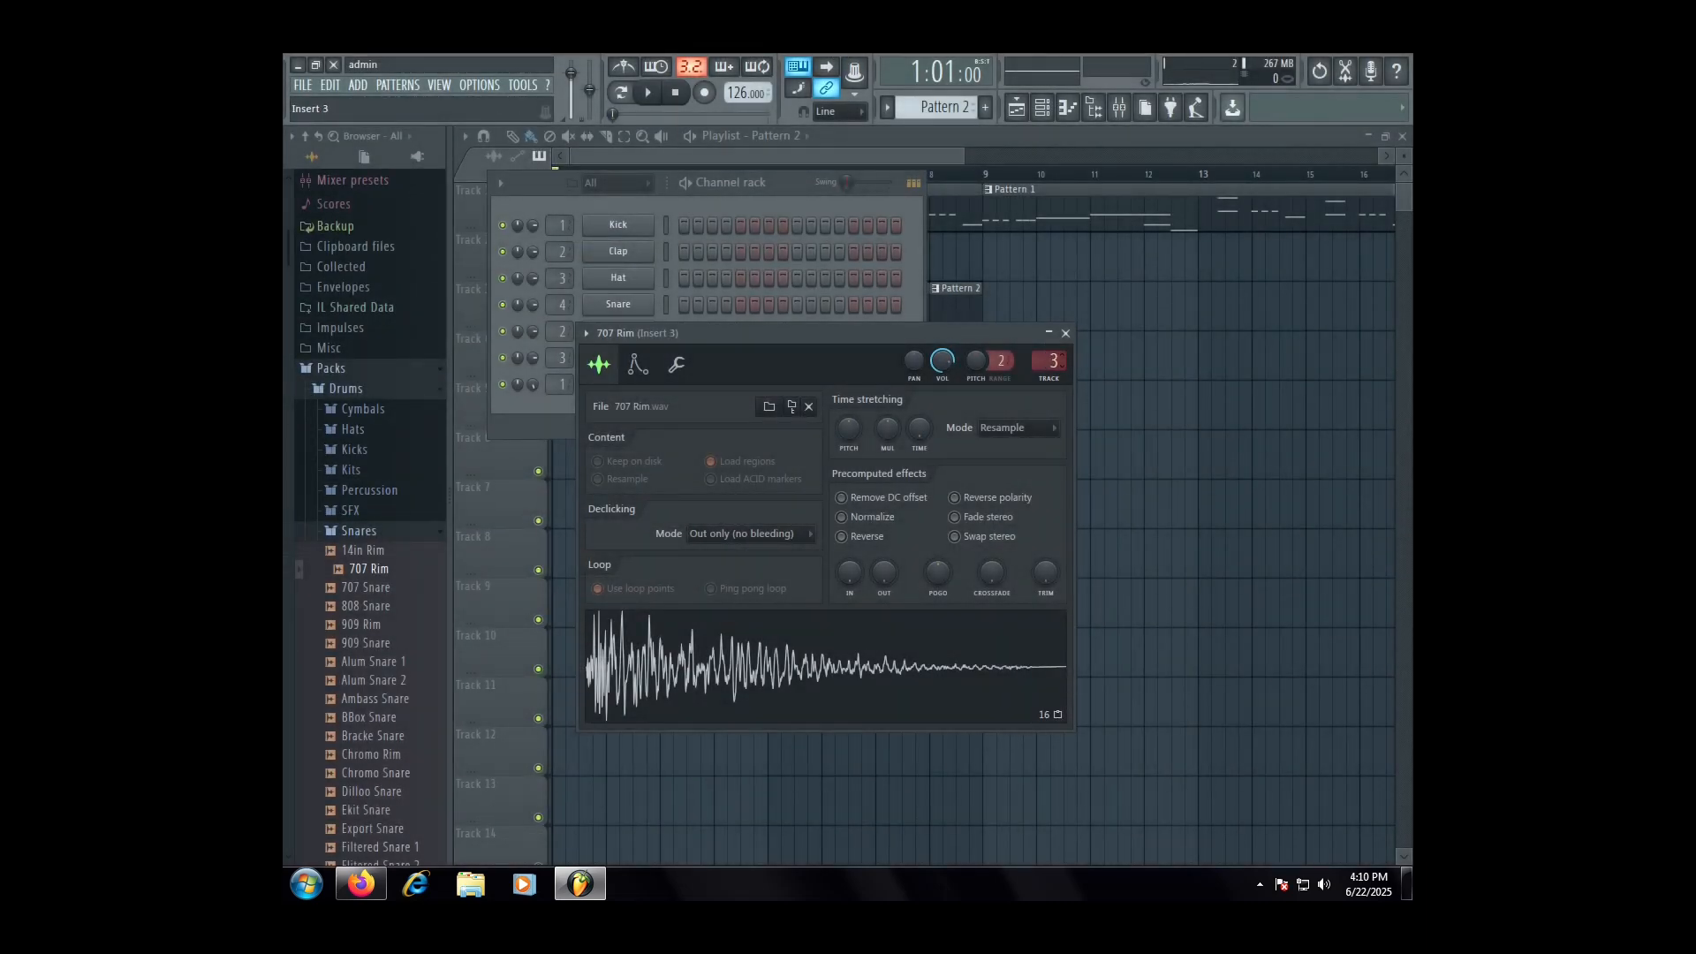
- Raise the mixer Insert 3 fader for the rim to the same height as Insert 2 while listening
left_click(1119, 107)
key("space")
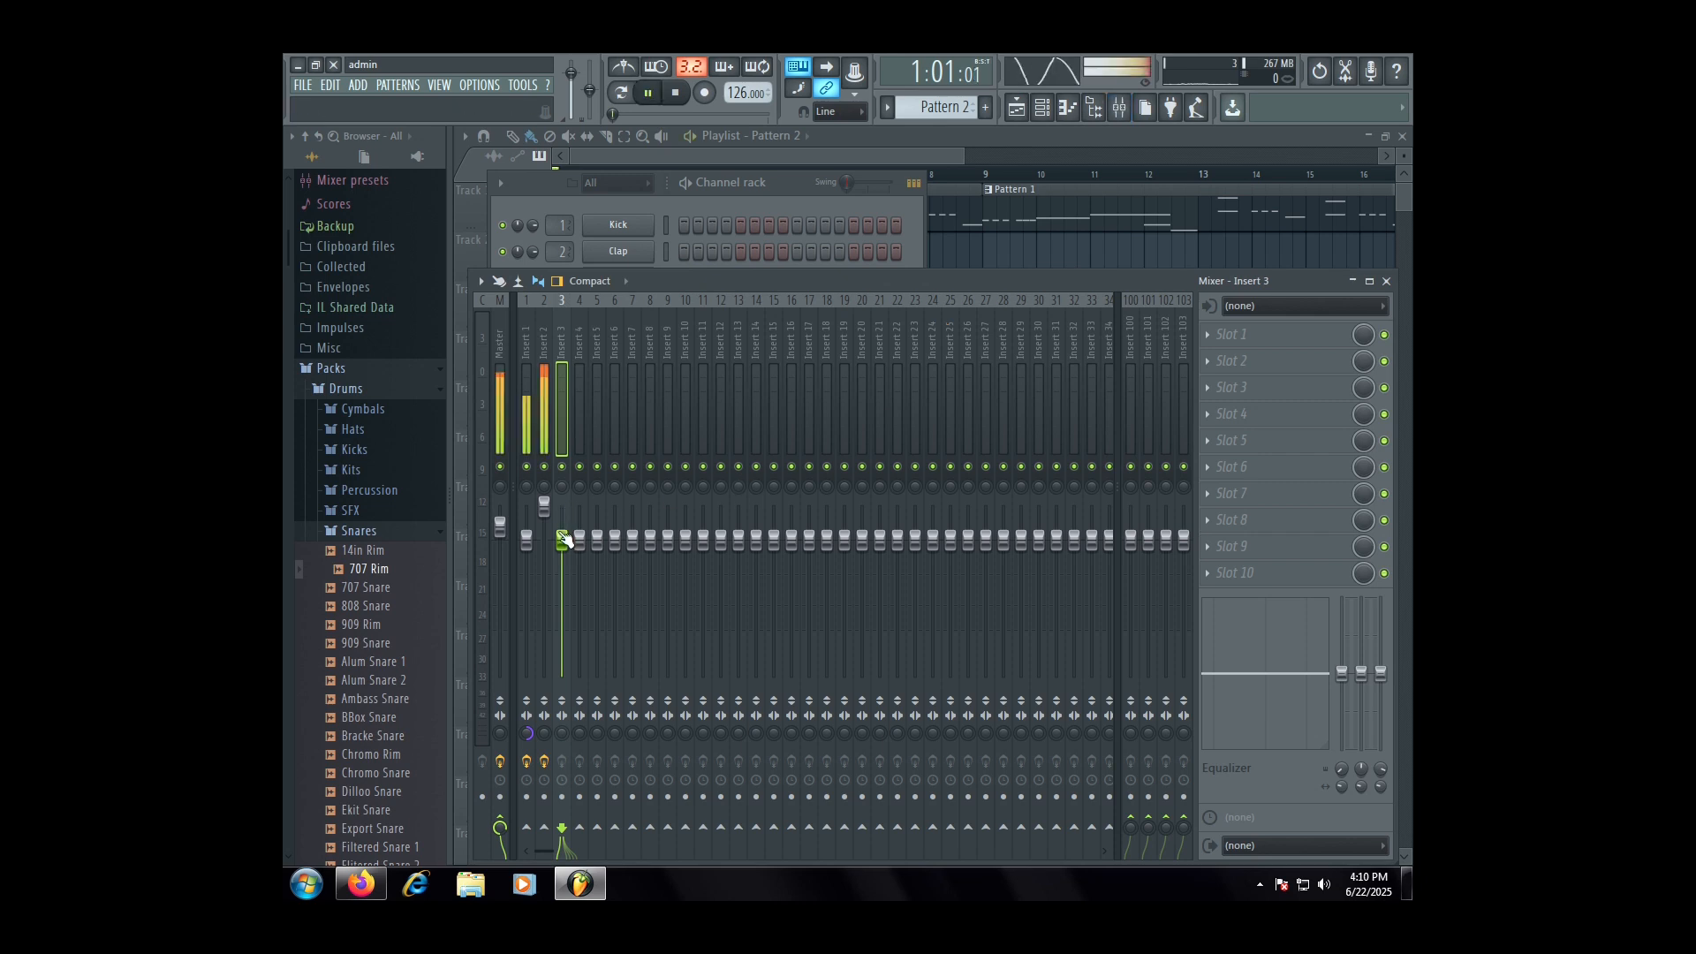
key("space")
- Load Fruity Parametric EQ 2 in slot 1 of Insert 3 and boost bands 5 and 6, band 6 more strongly
left_click(1232, 334)
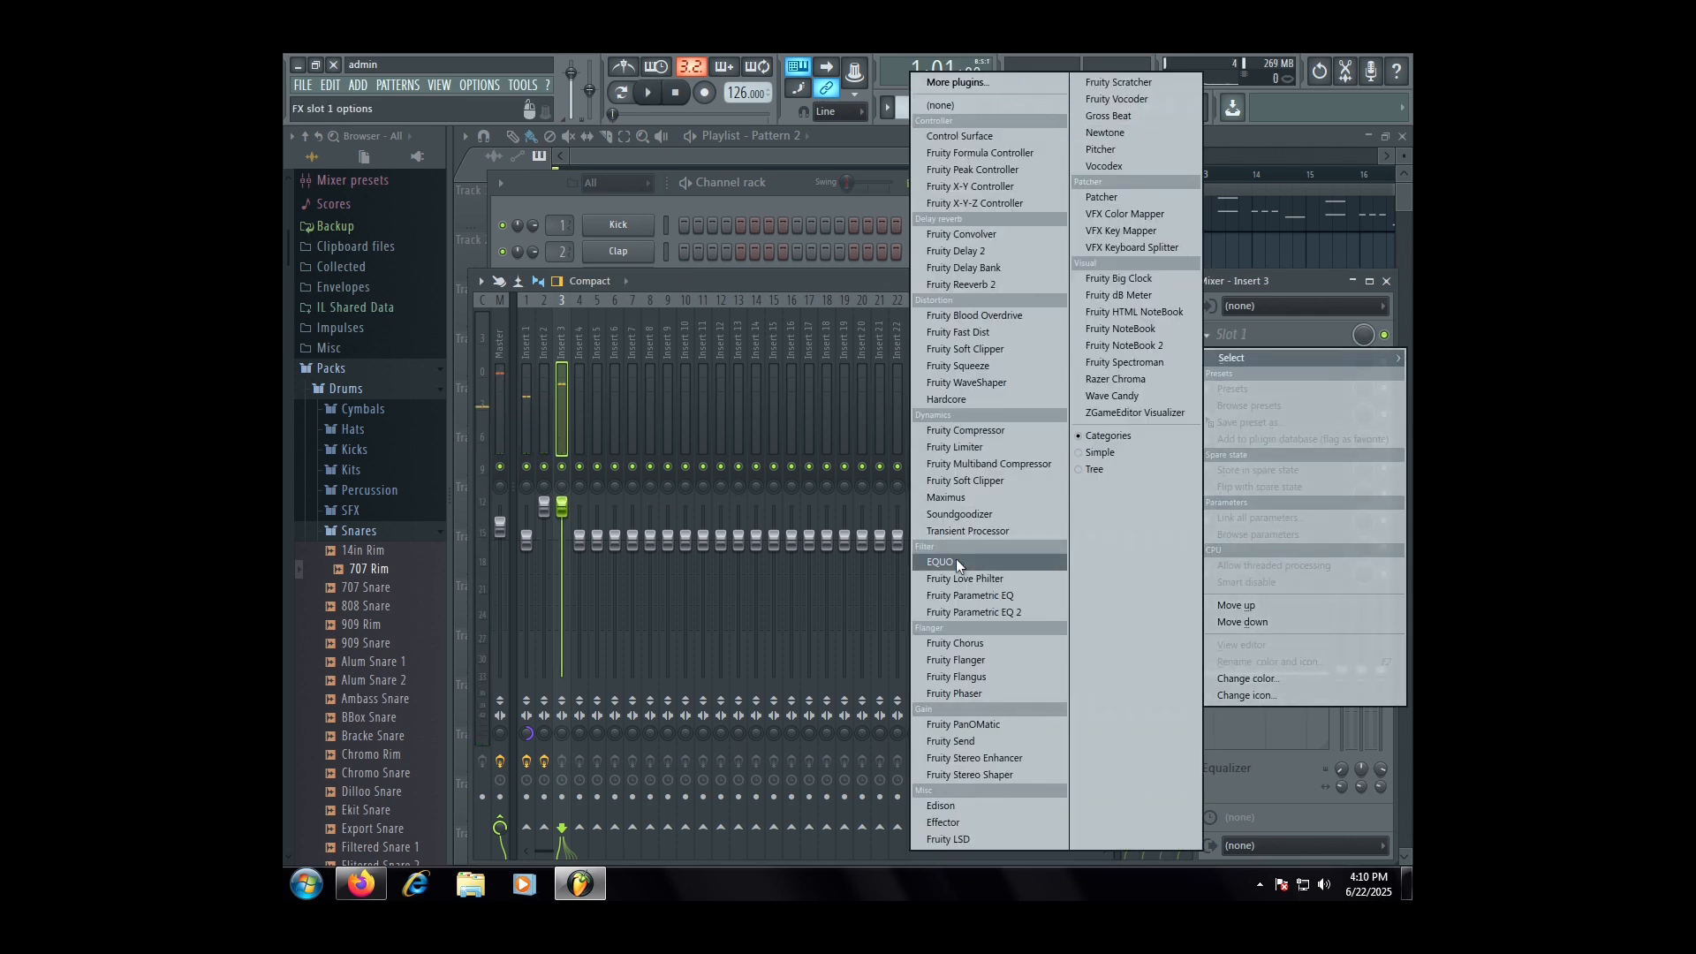
left_click(960, 614)
left_click_drag(740, 360, 700, 338)
key("space")
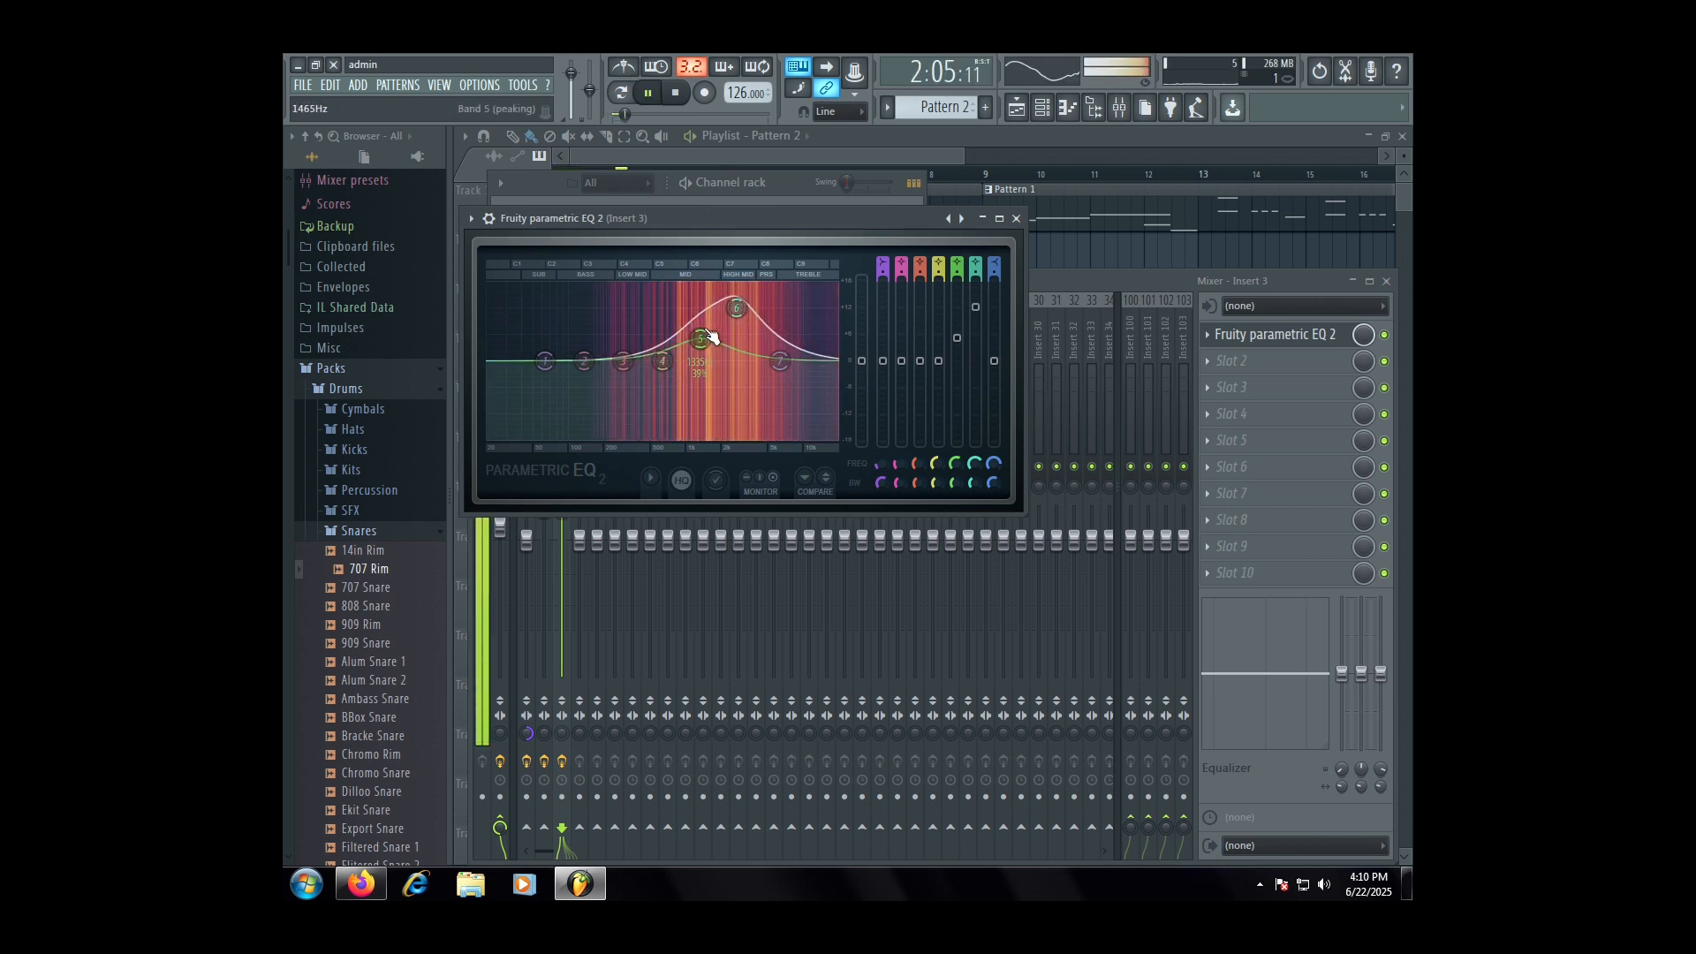
key("space")
left_click(1100, 267)
- Audition snare samples in the Snares folder, including Alum Snare 2 and FPC Snare 5 down to 2
scroll(389, 636, "down", 3)
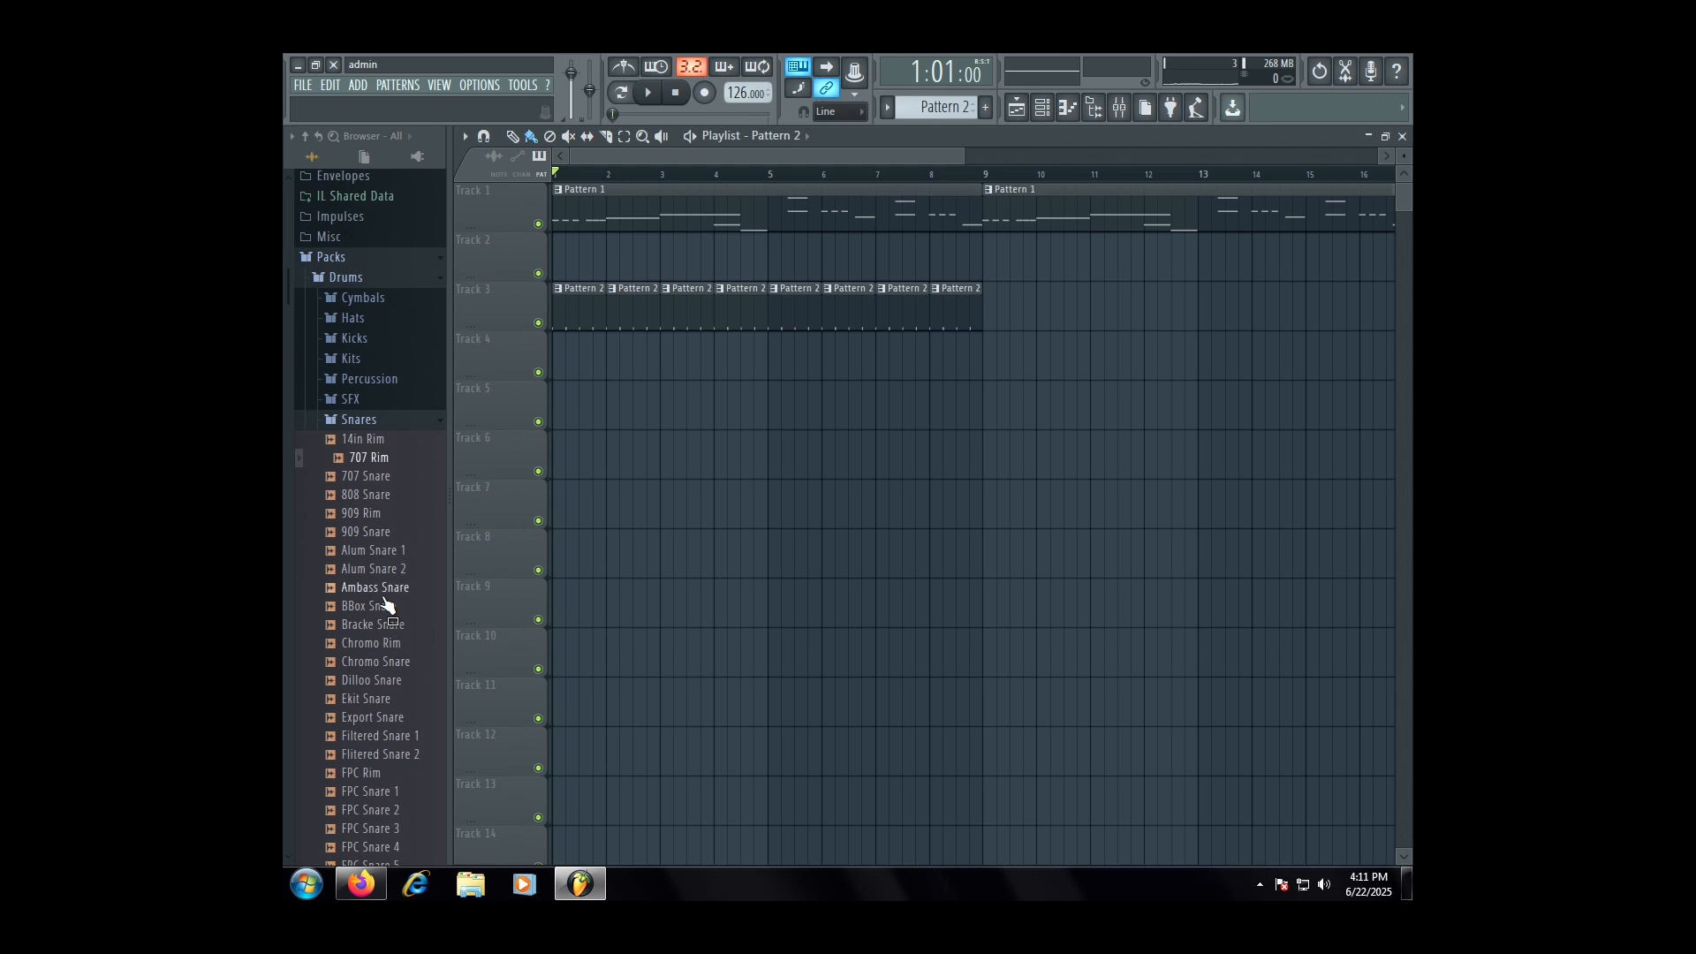
left_click(386, 572)
scroll(386, 574, "down", 6)
left_click(371, 534)
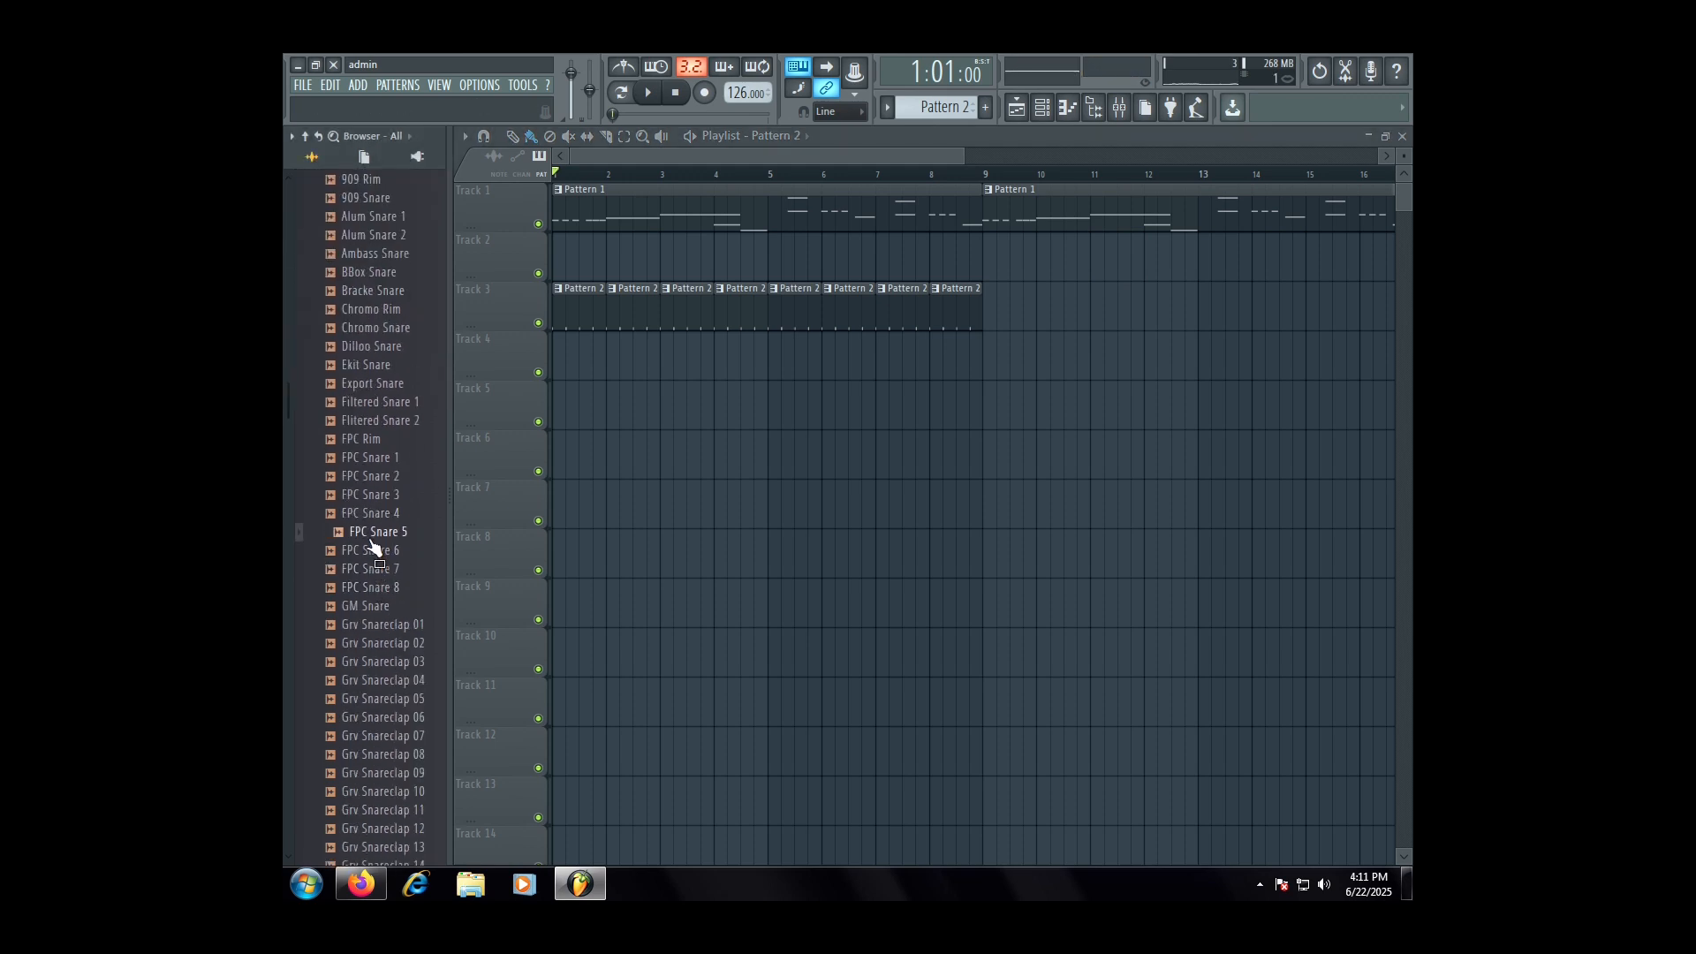
left_click(371, 514)
left_click(371, 495)
left_click(371, 476)
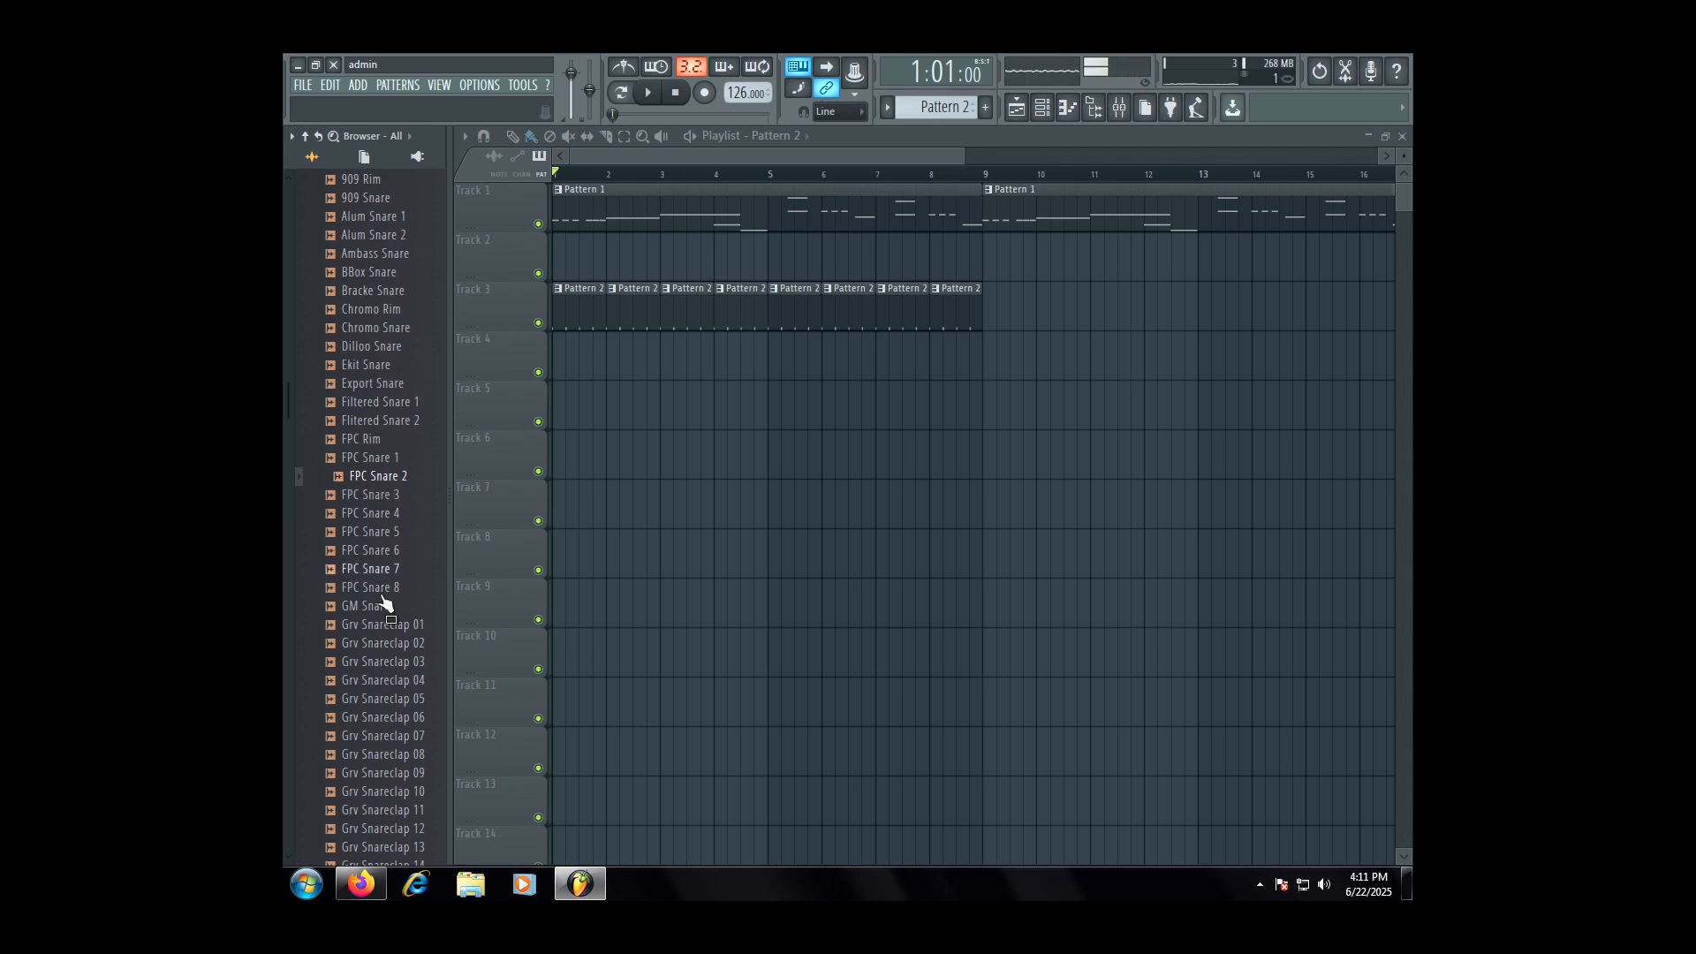
- Audition the Grv Snareclap samples one after another, ending on Grv Snareclap 08
left_click(373, 644)
scroll(371, 655, "down", 2)
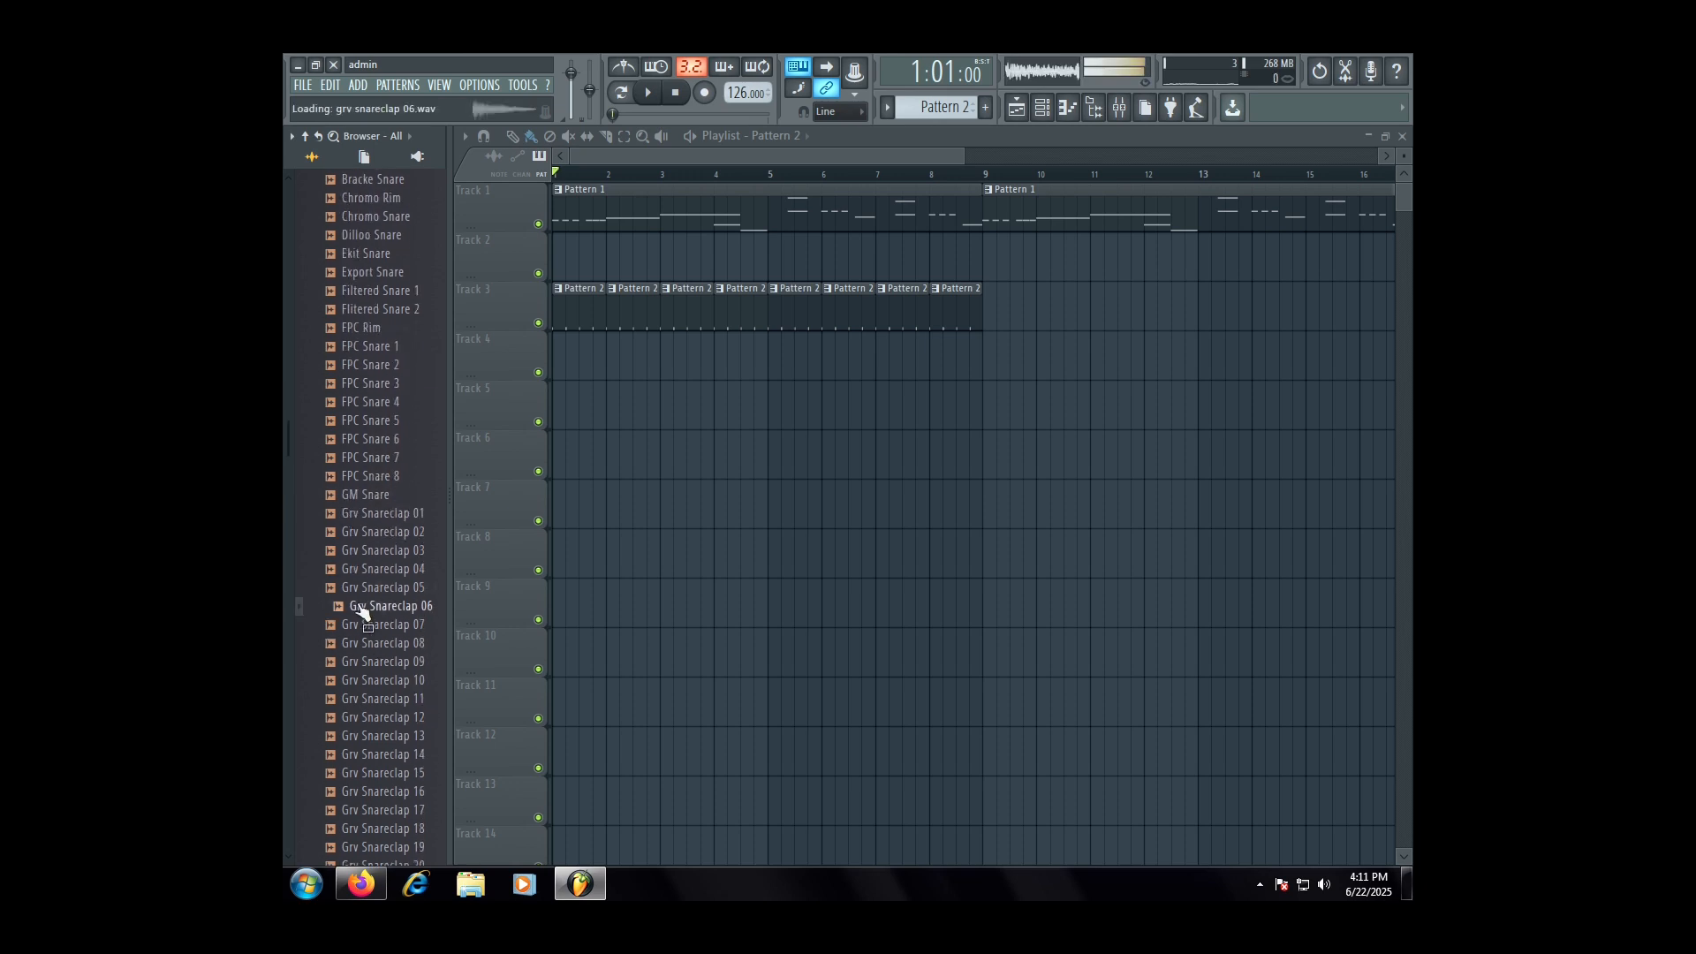
left_click(371, 552)
left_click(368, 517)
left_click(369, 663)
left_click(371, 717)
left_click(374, 423)
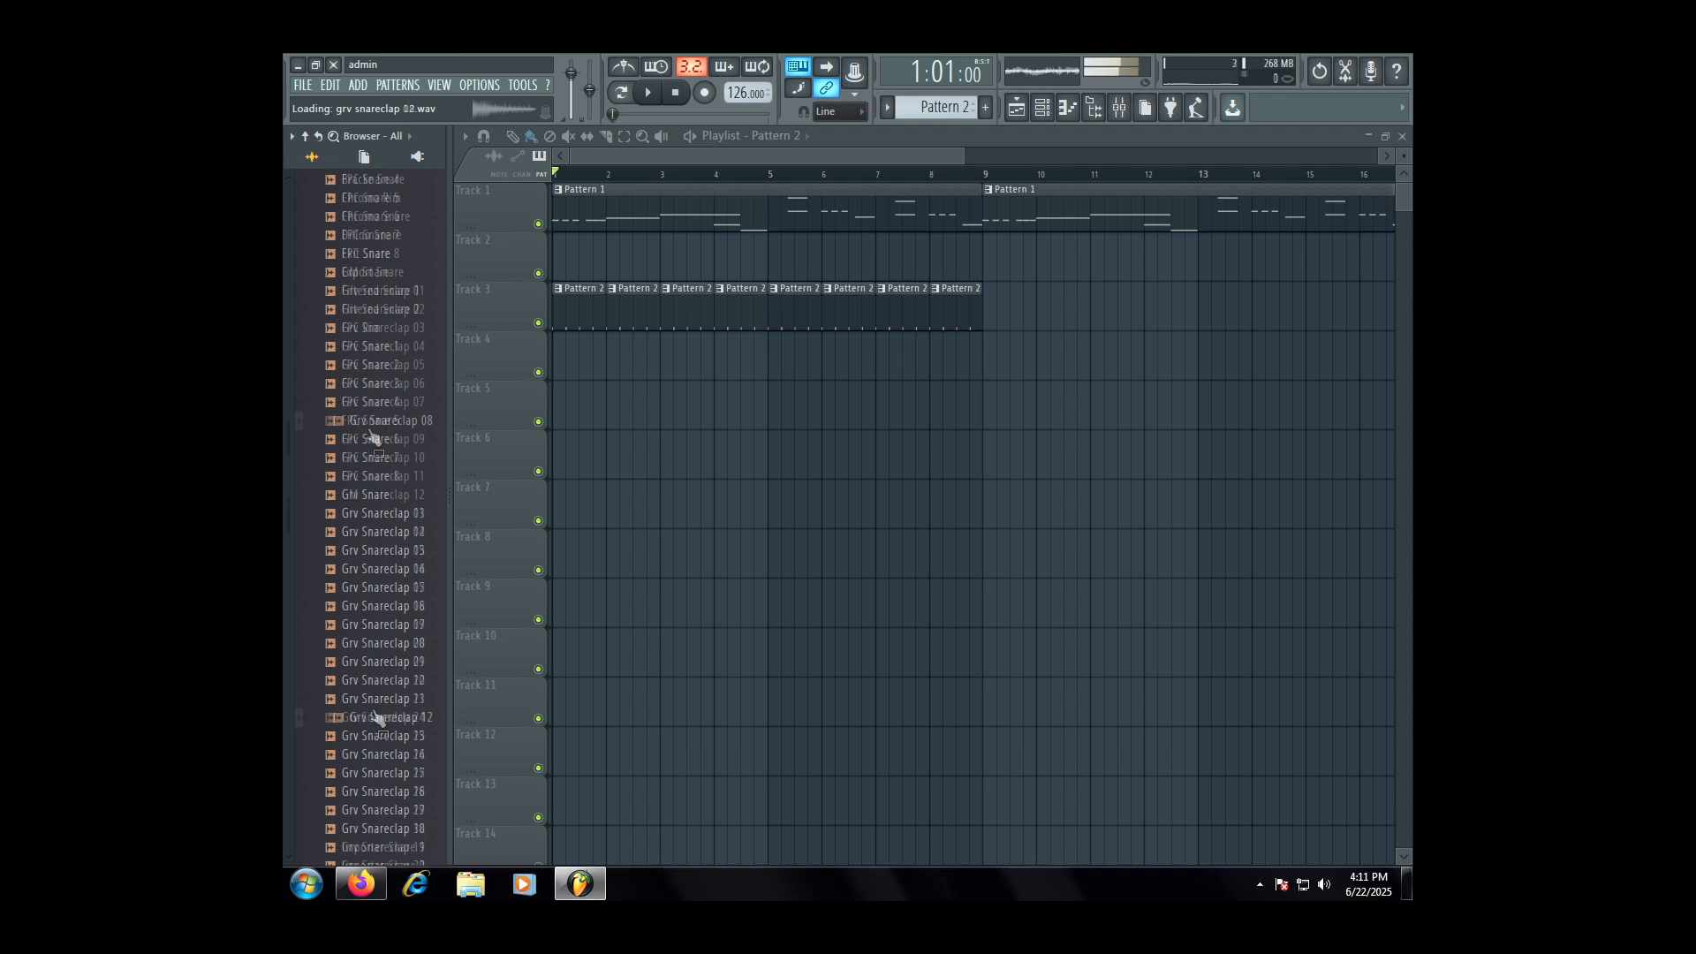
left_click(377, 346)
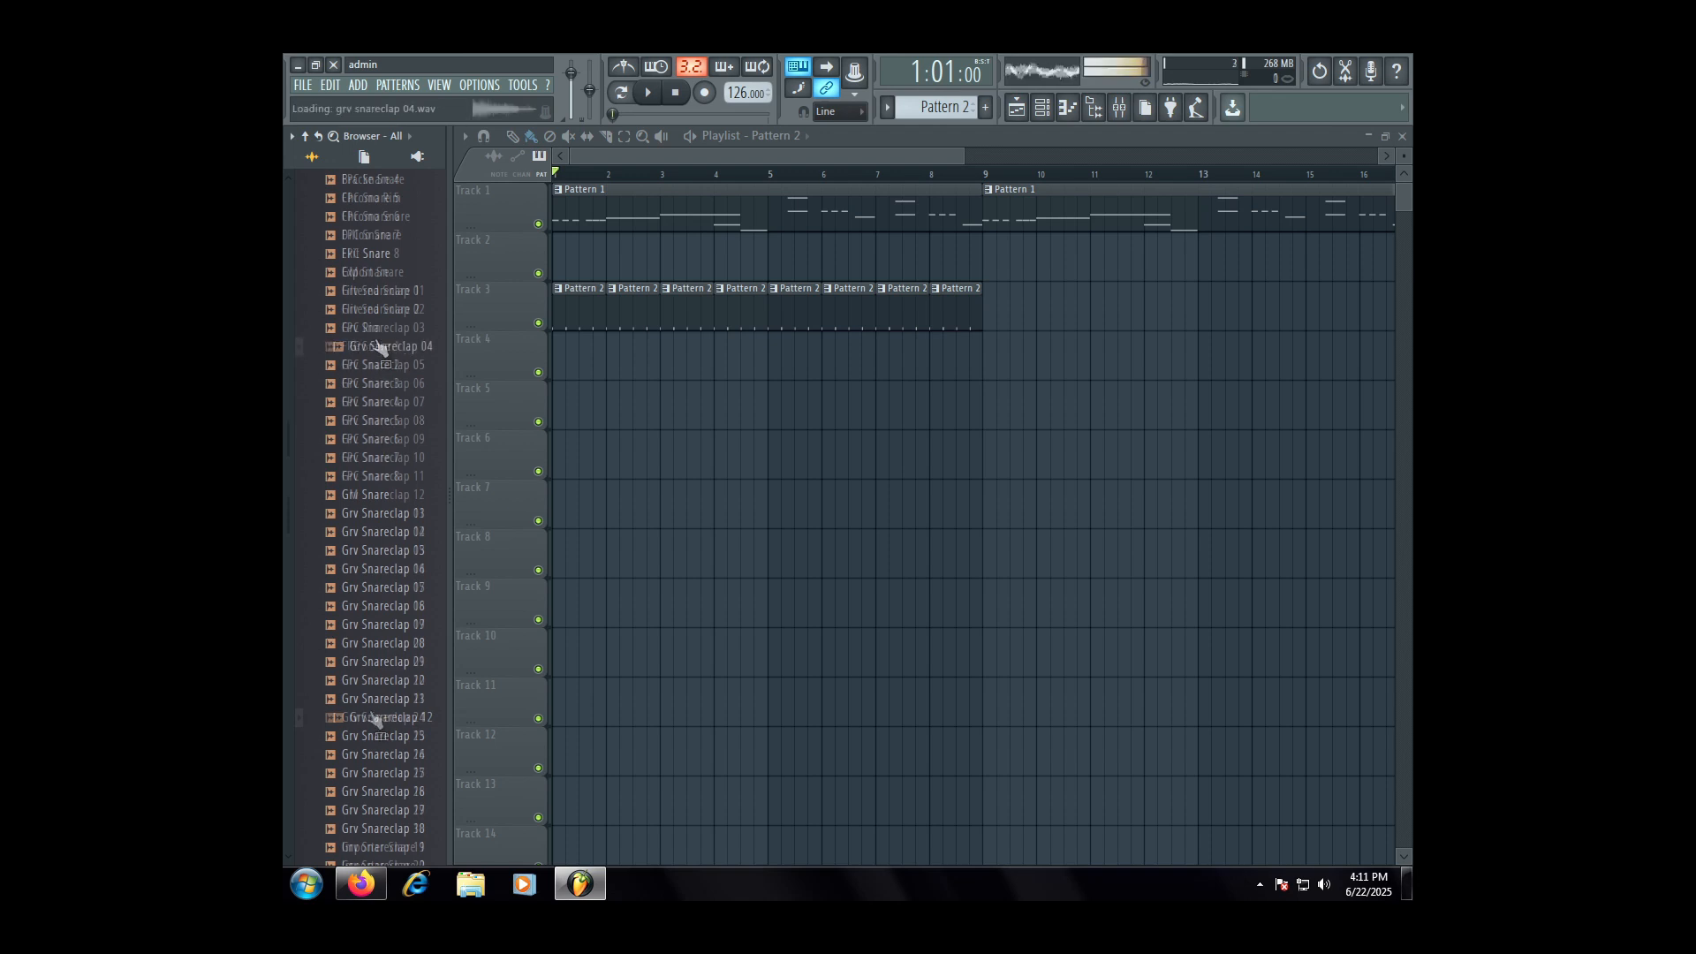
left_click(376, 365)
left_click(378, 383)
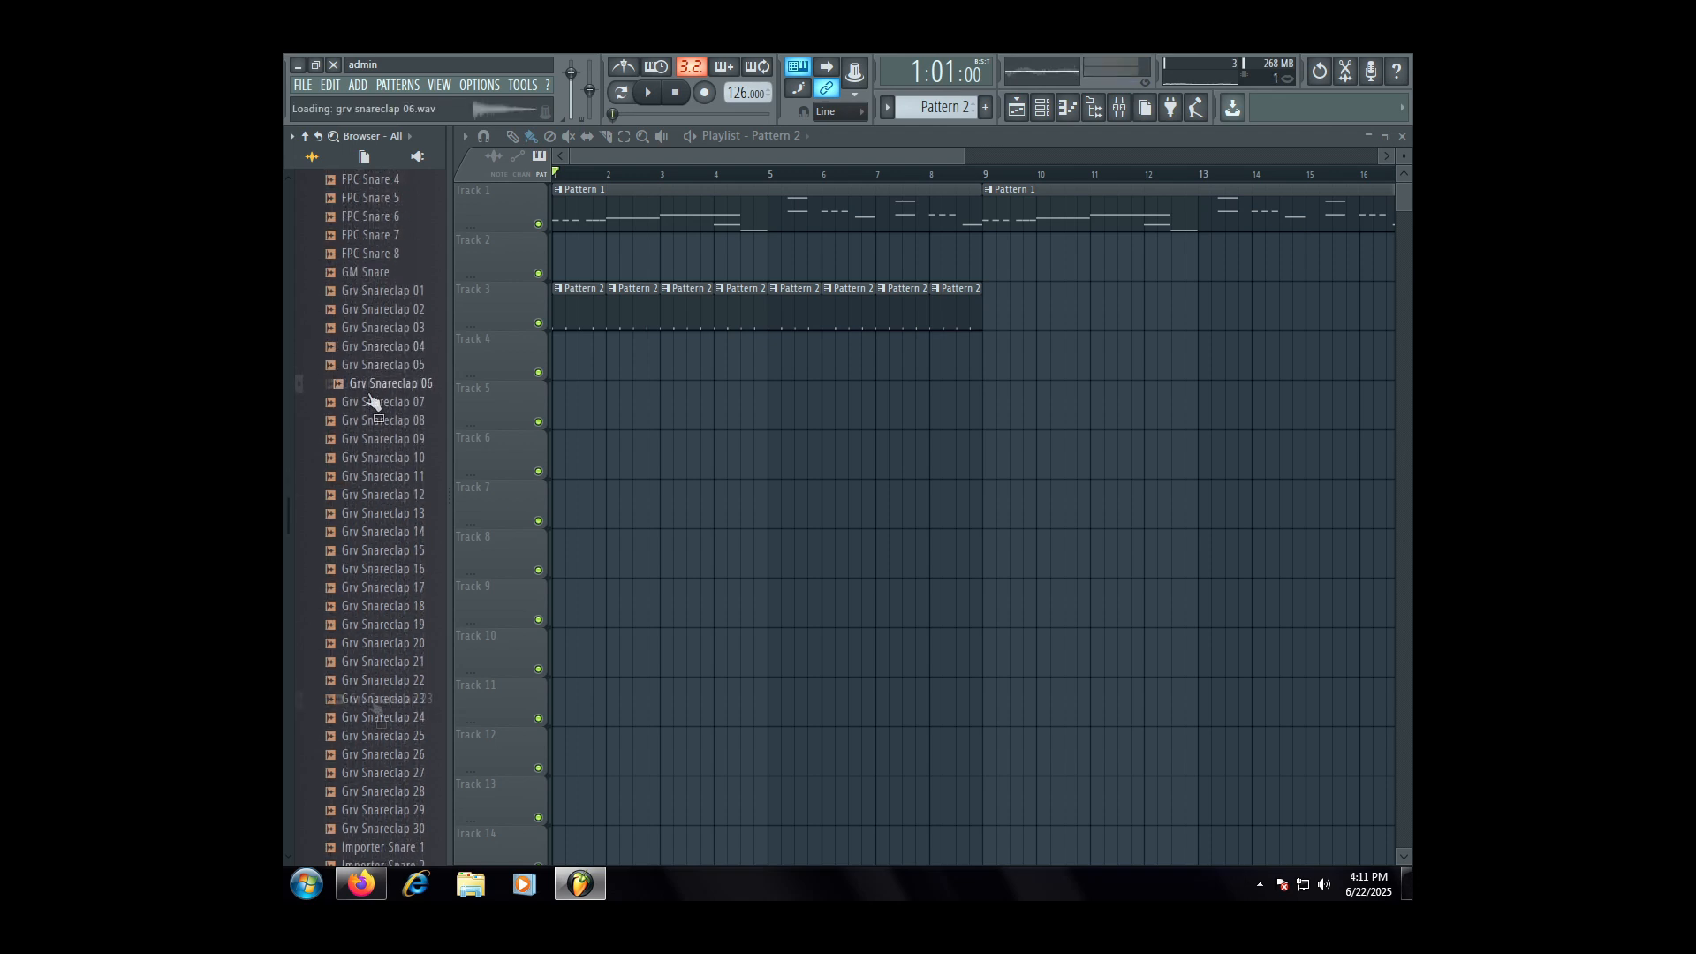
left_click(371, 402)
left_click(371, 421)
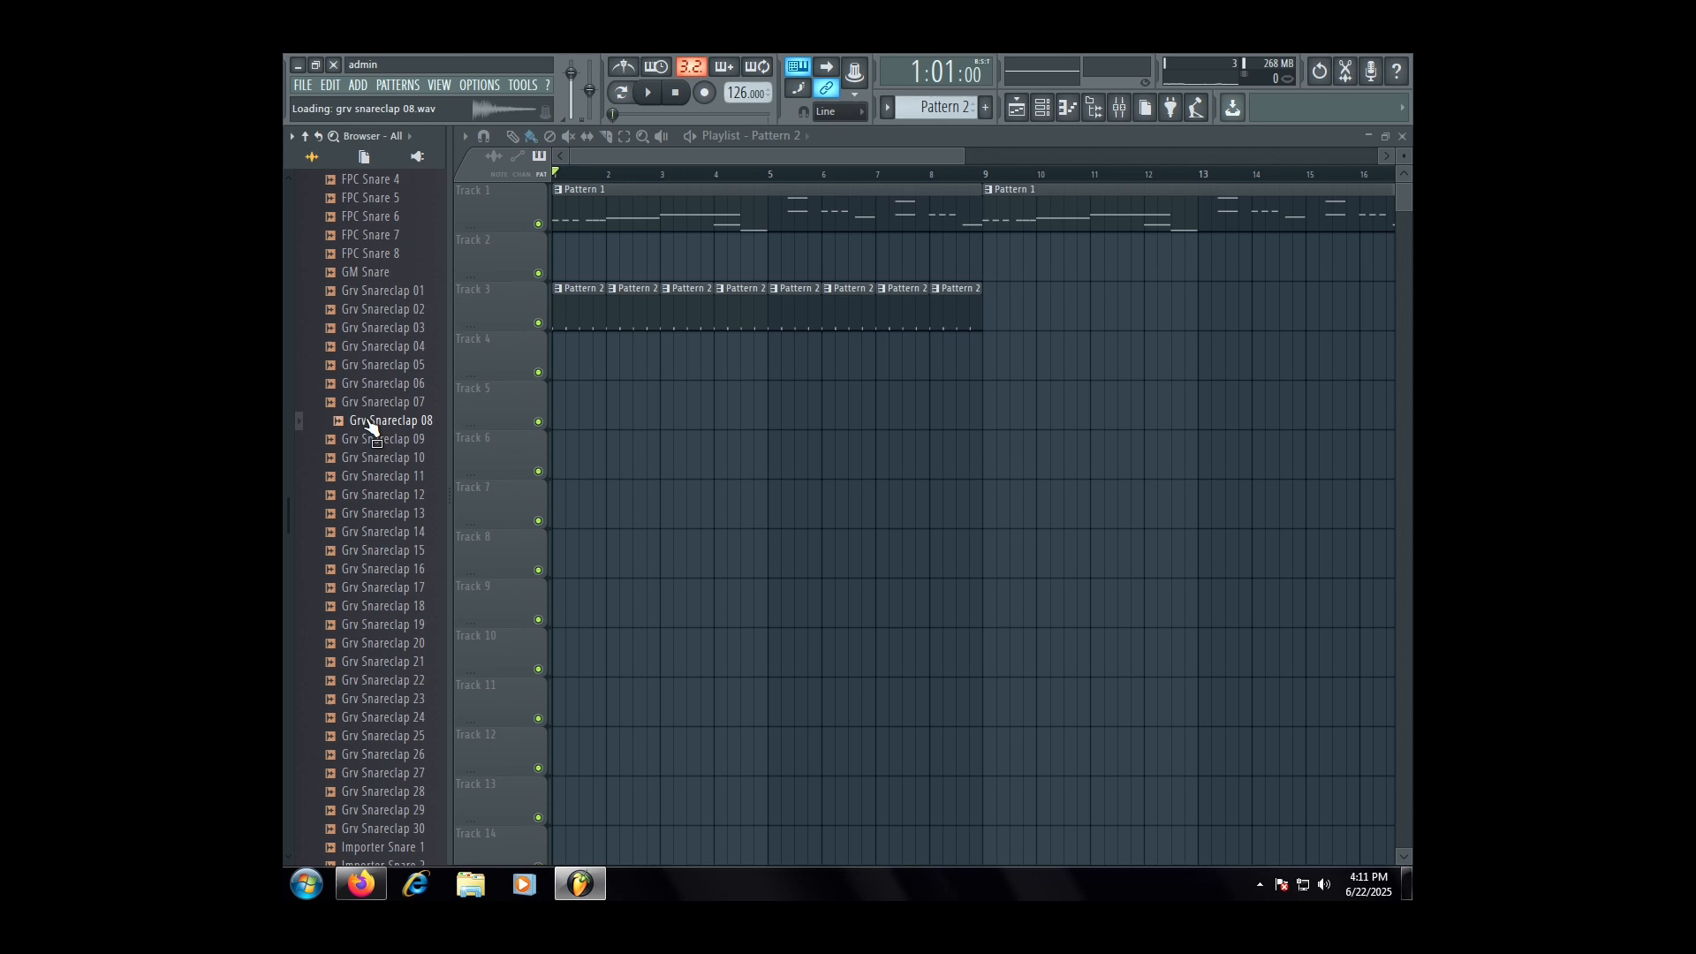
- Add Grv Snareclap 08 as a channel below 707 Rim, fill its steps 5 and 13, and route it to mixer track 4
left_click(1042, 107)
left_click_drag(411, 421, 622, 369)
left_click(740, 385)
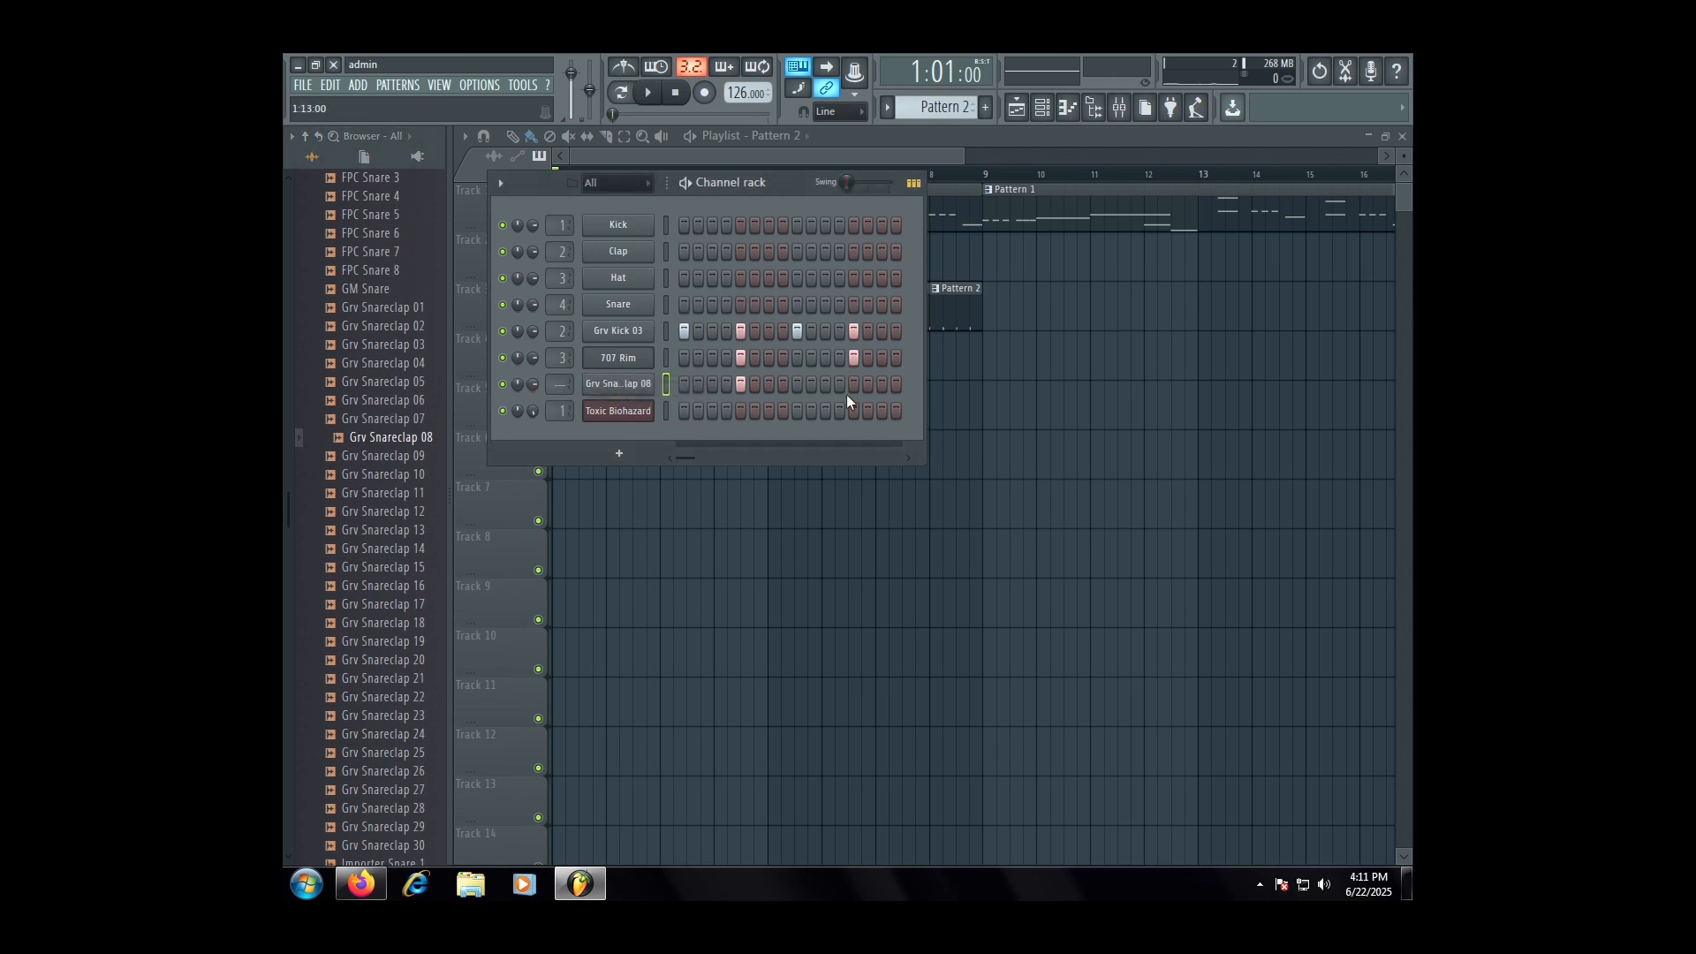
left_click(850, 389)
- Load Fruity Parametric EQ 2 in slot 1 of Insert 4, boost bands 5 and 6, and play the song
left_click(1119, 107)
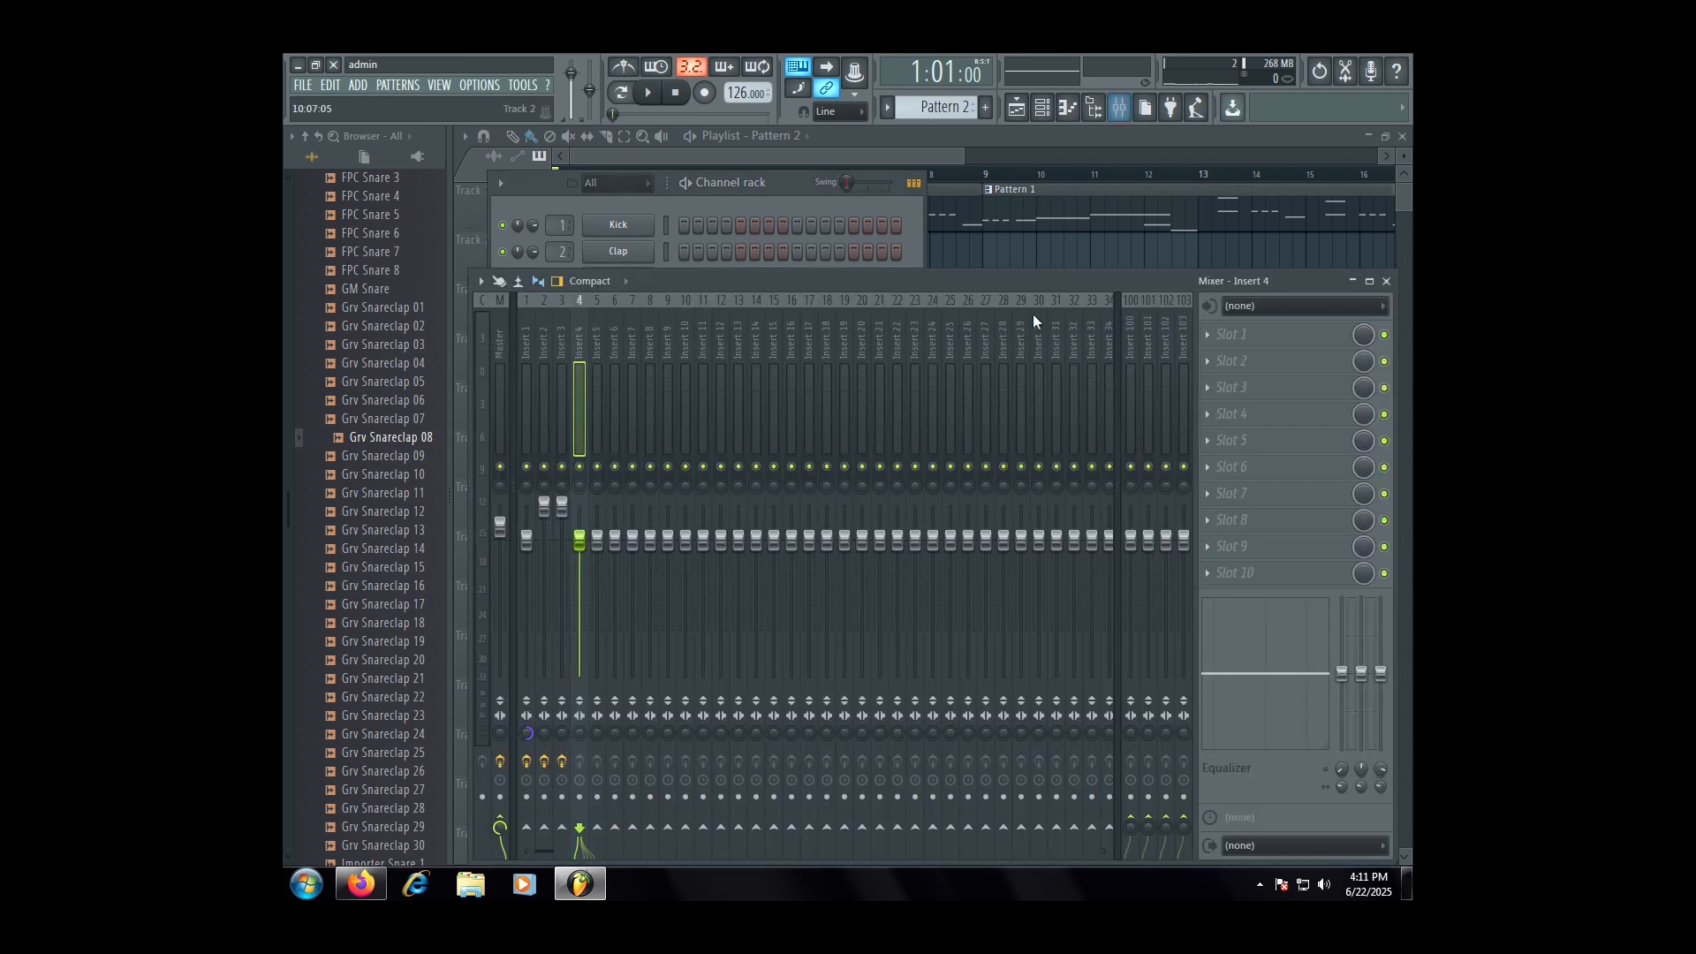
left_click(1263, 334)
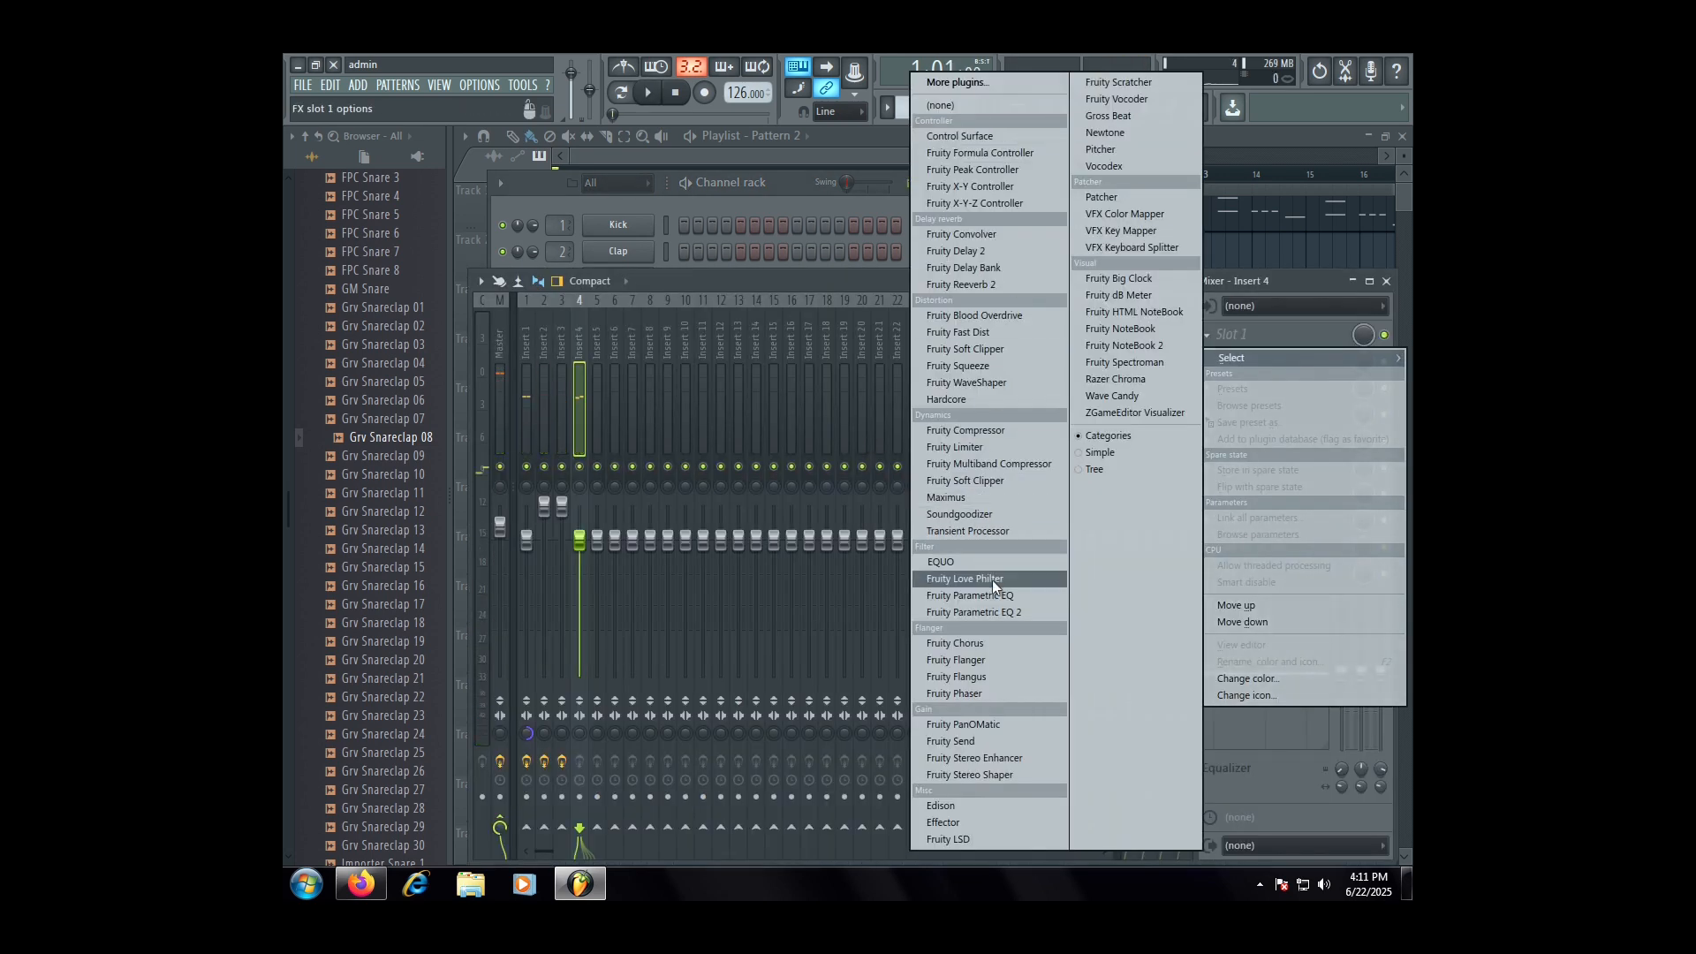
left_click(979, 612)
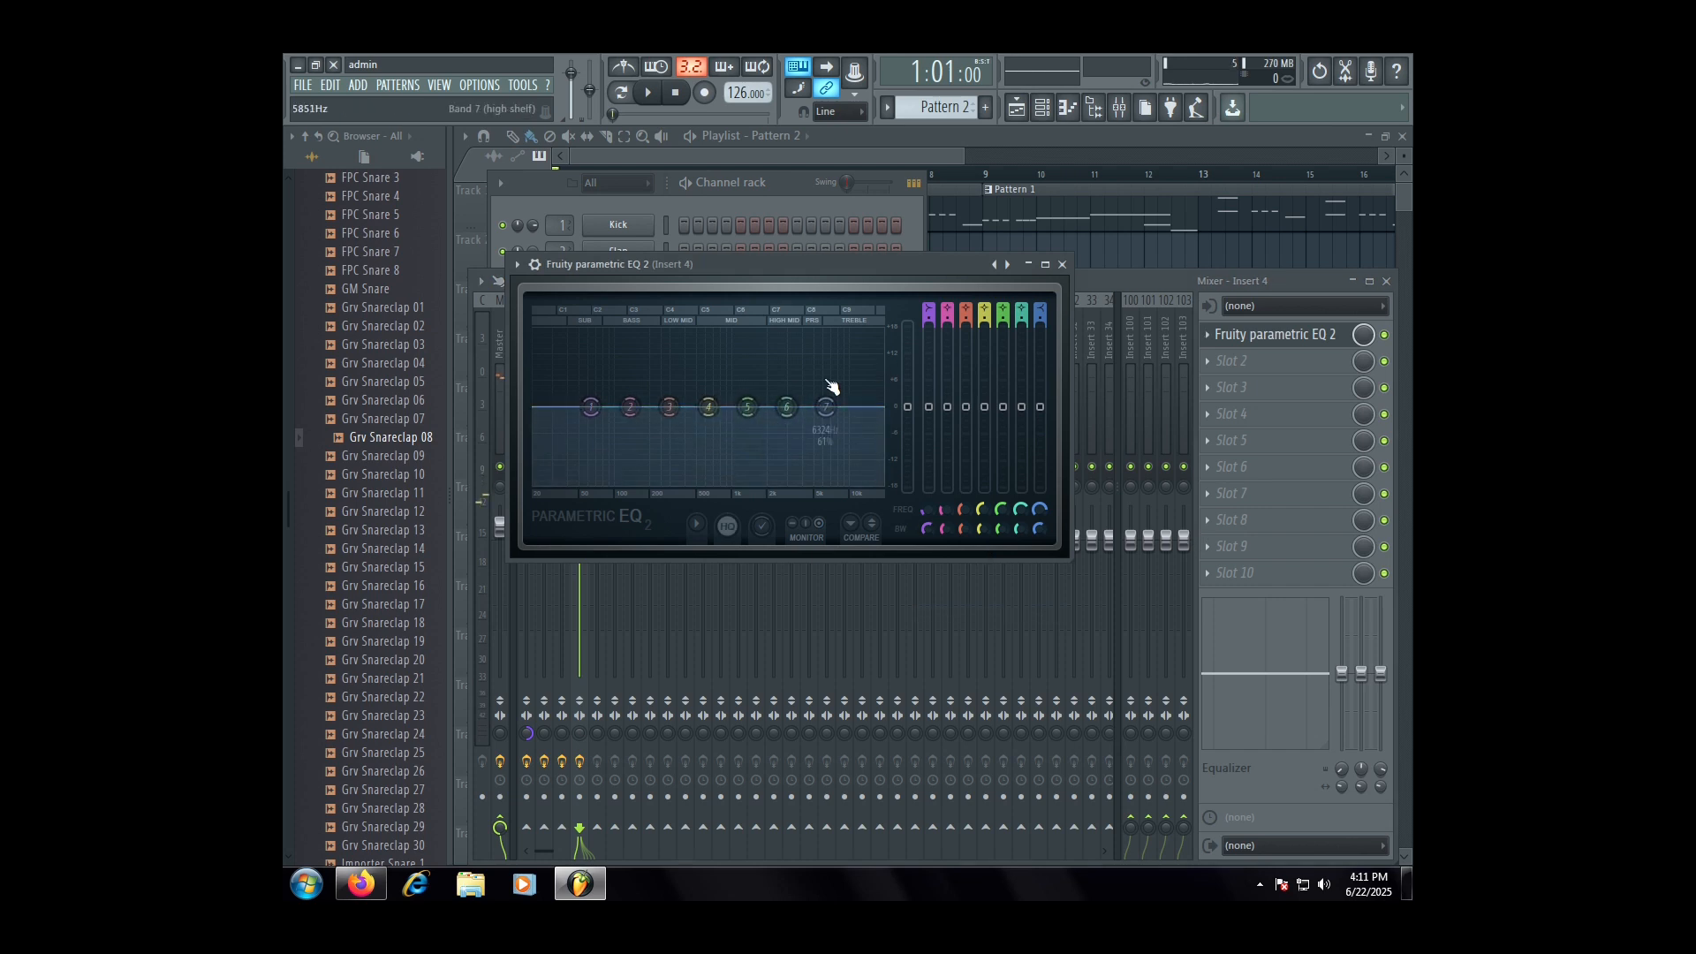
left_click_drag(747, 407, 746, 300)
left_click_drag(785, 409, 813, 254)
key("space")
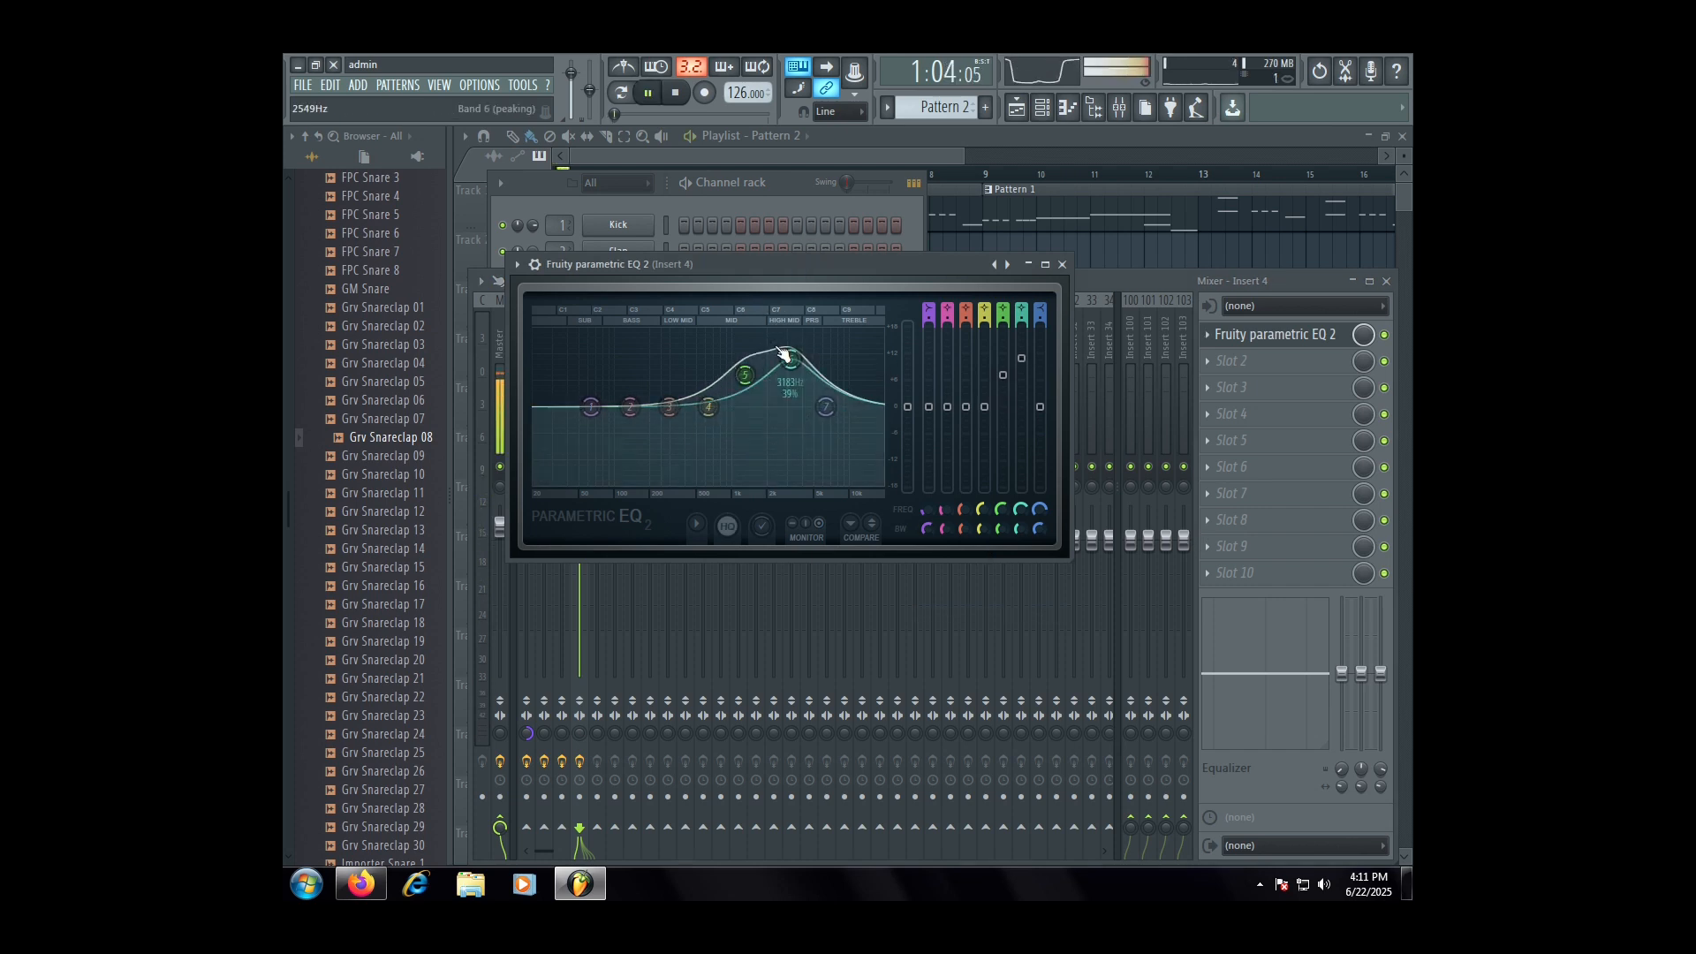
- Boost band 4 of the Fruity Parametric EQ 2 on Insert 4, close the EQ, and play back the song
left_click_drag(709, 407, 703, 369)
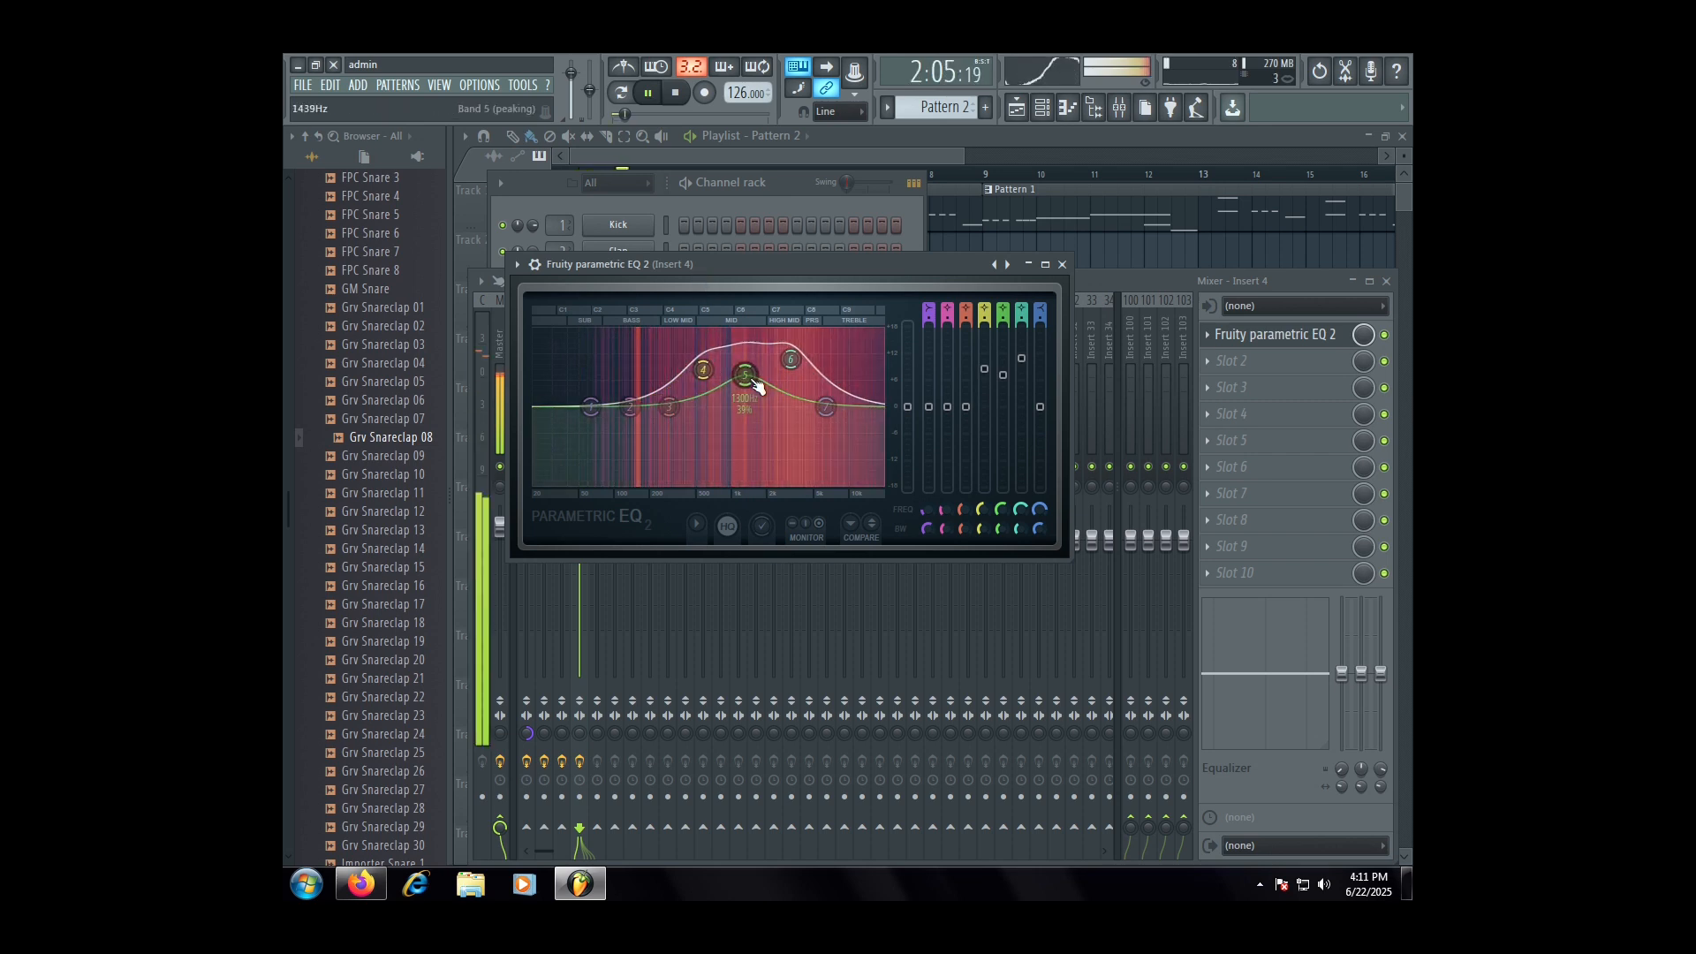
key("space")
left_click(1062, 264)
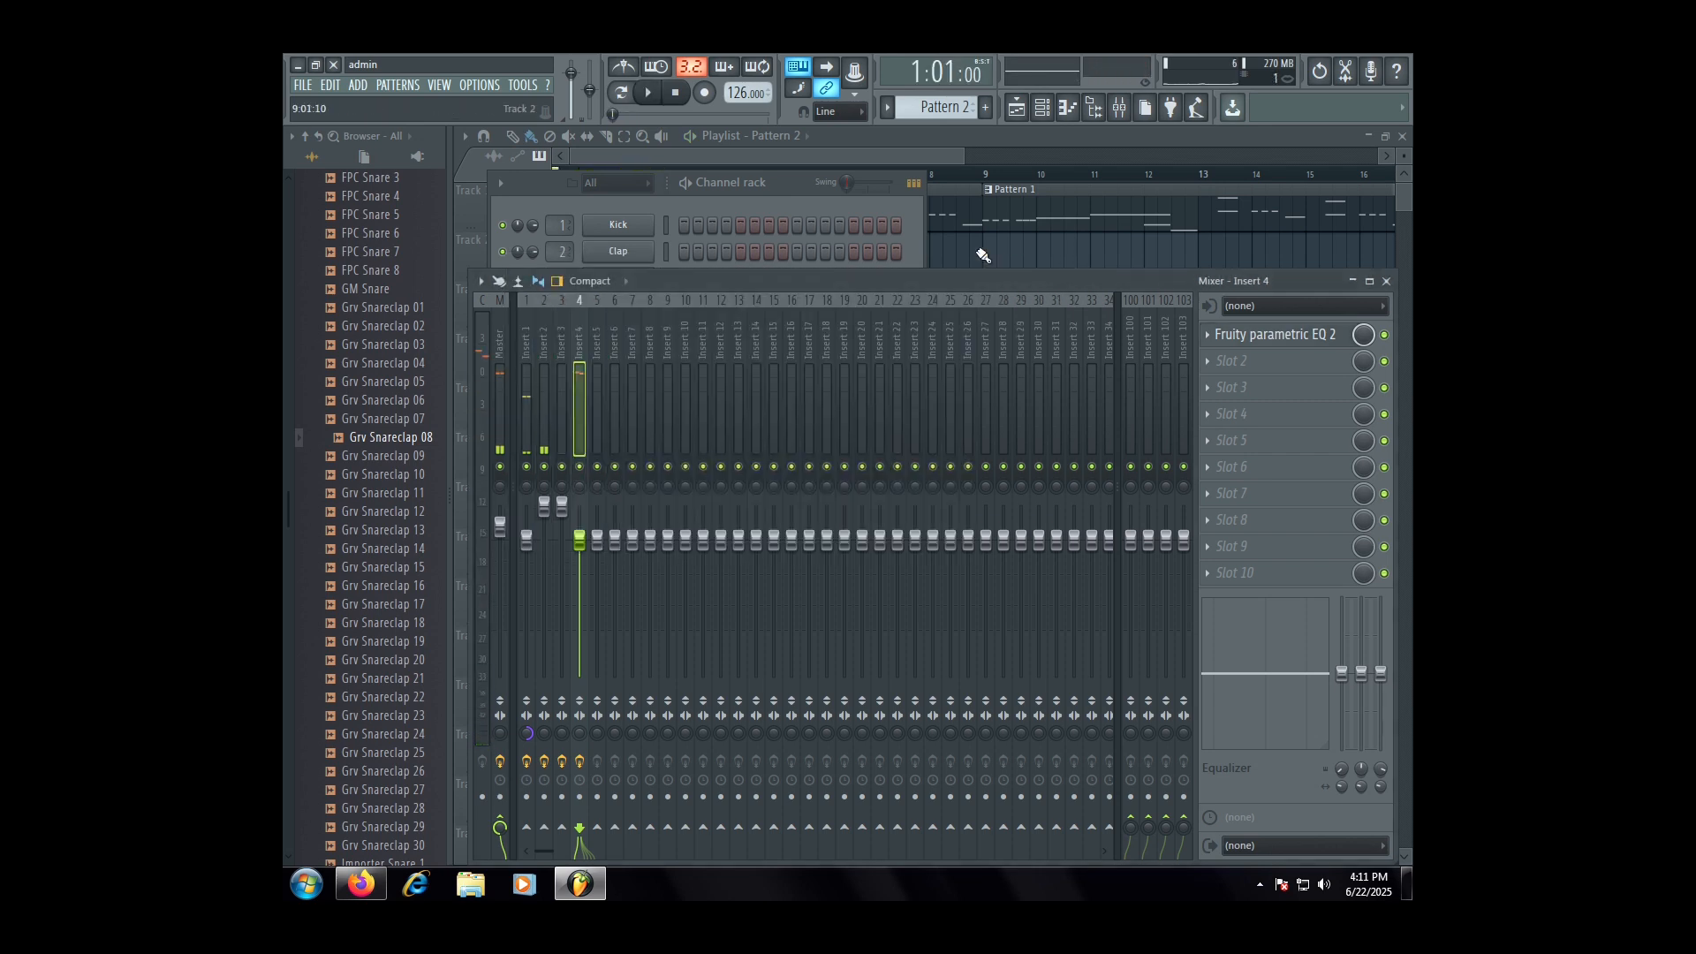
left_click(983, 255)
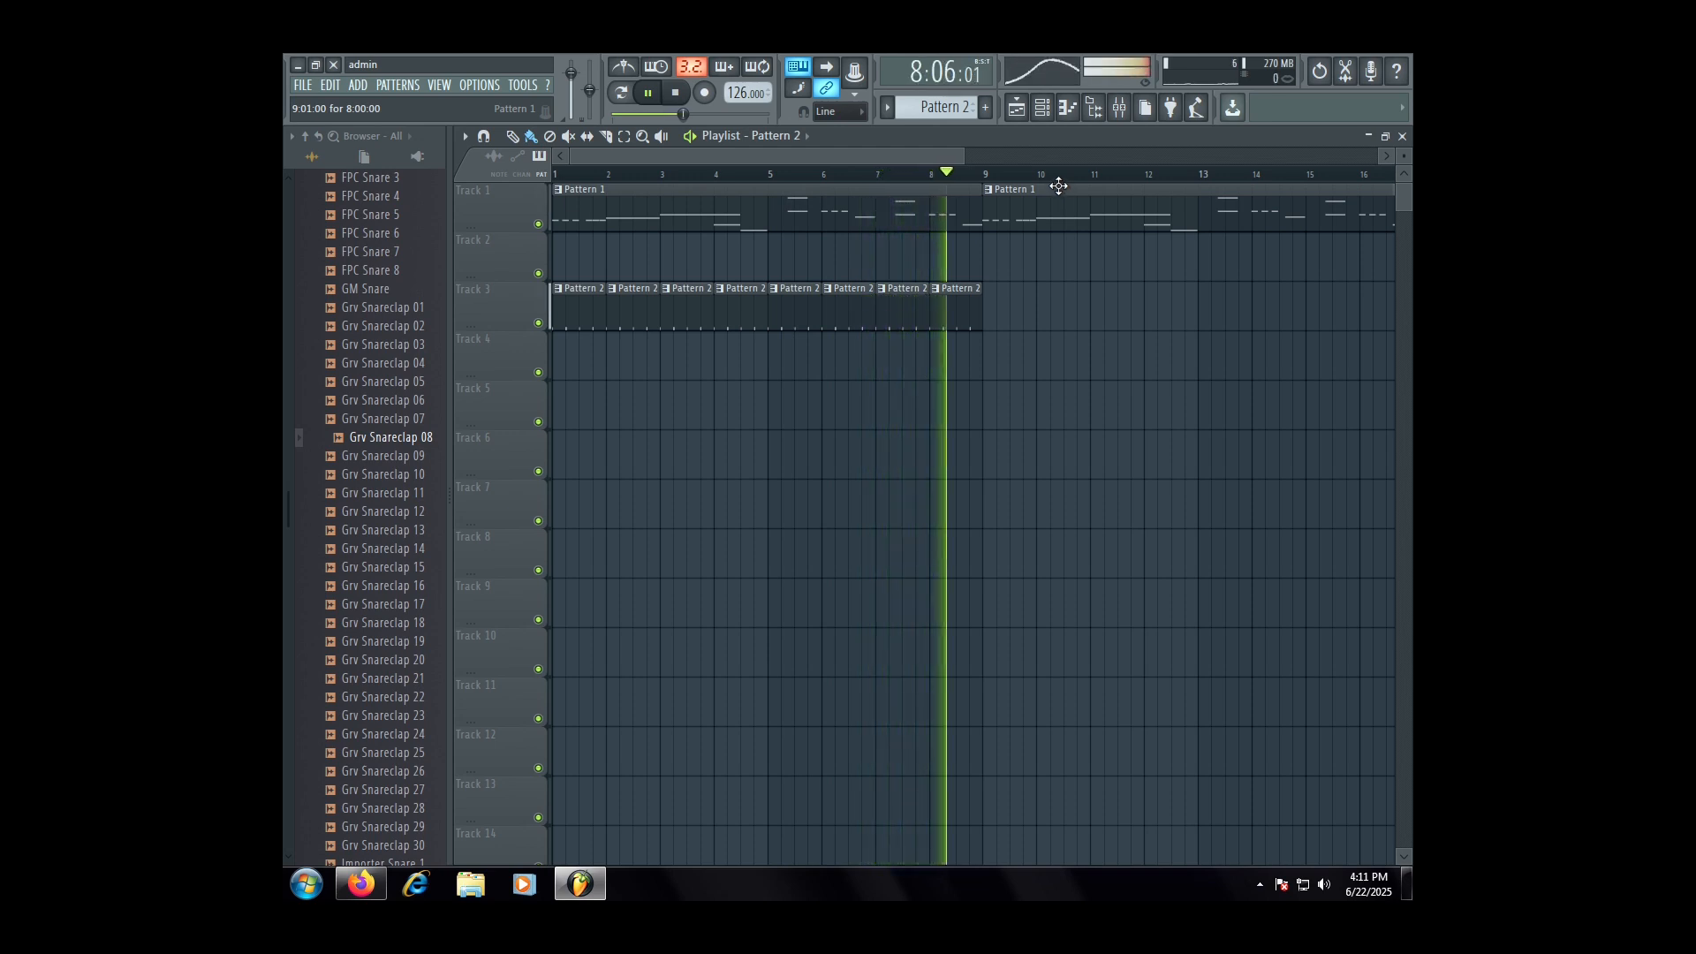
key("space")
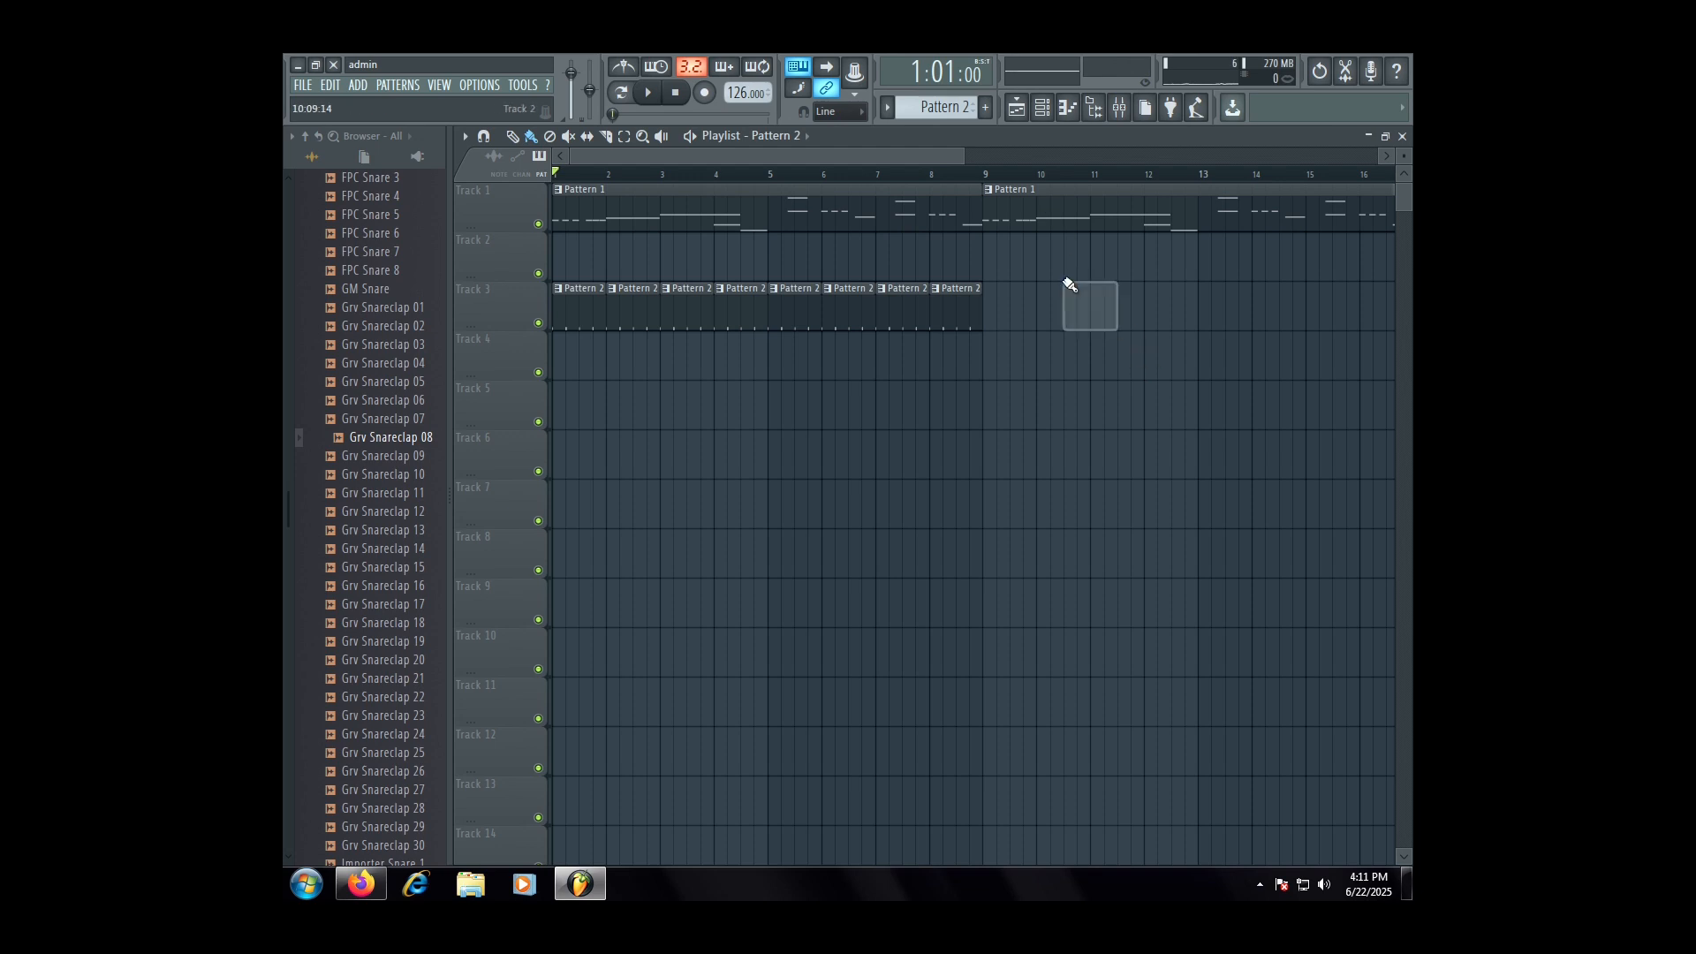
- Open the Hats folder of the Drums pack and audition 909 CH 2 and Chromo CH 2
scroll(383, 451, "up", 15)
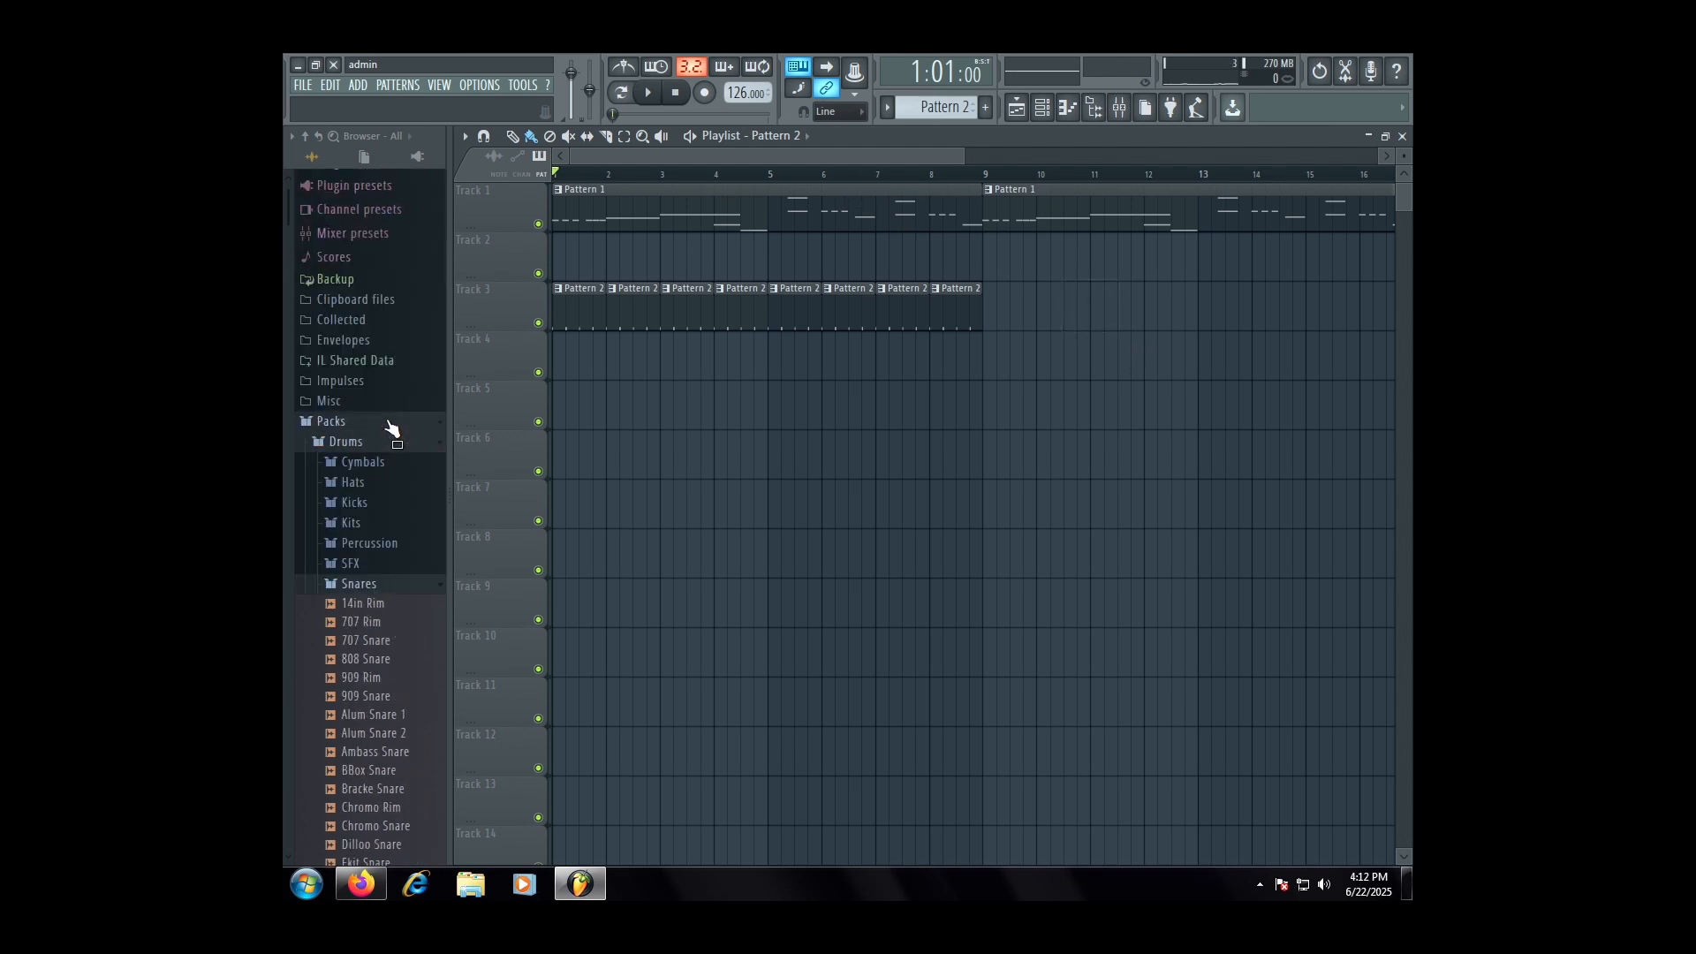
left_click(362, 650)
left_click(364, 548)
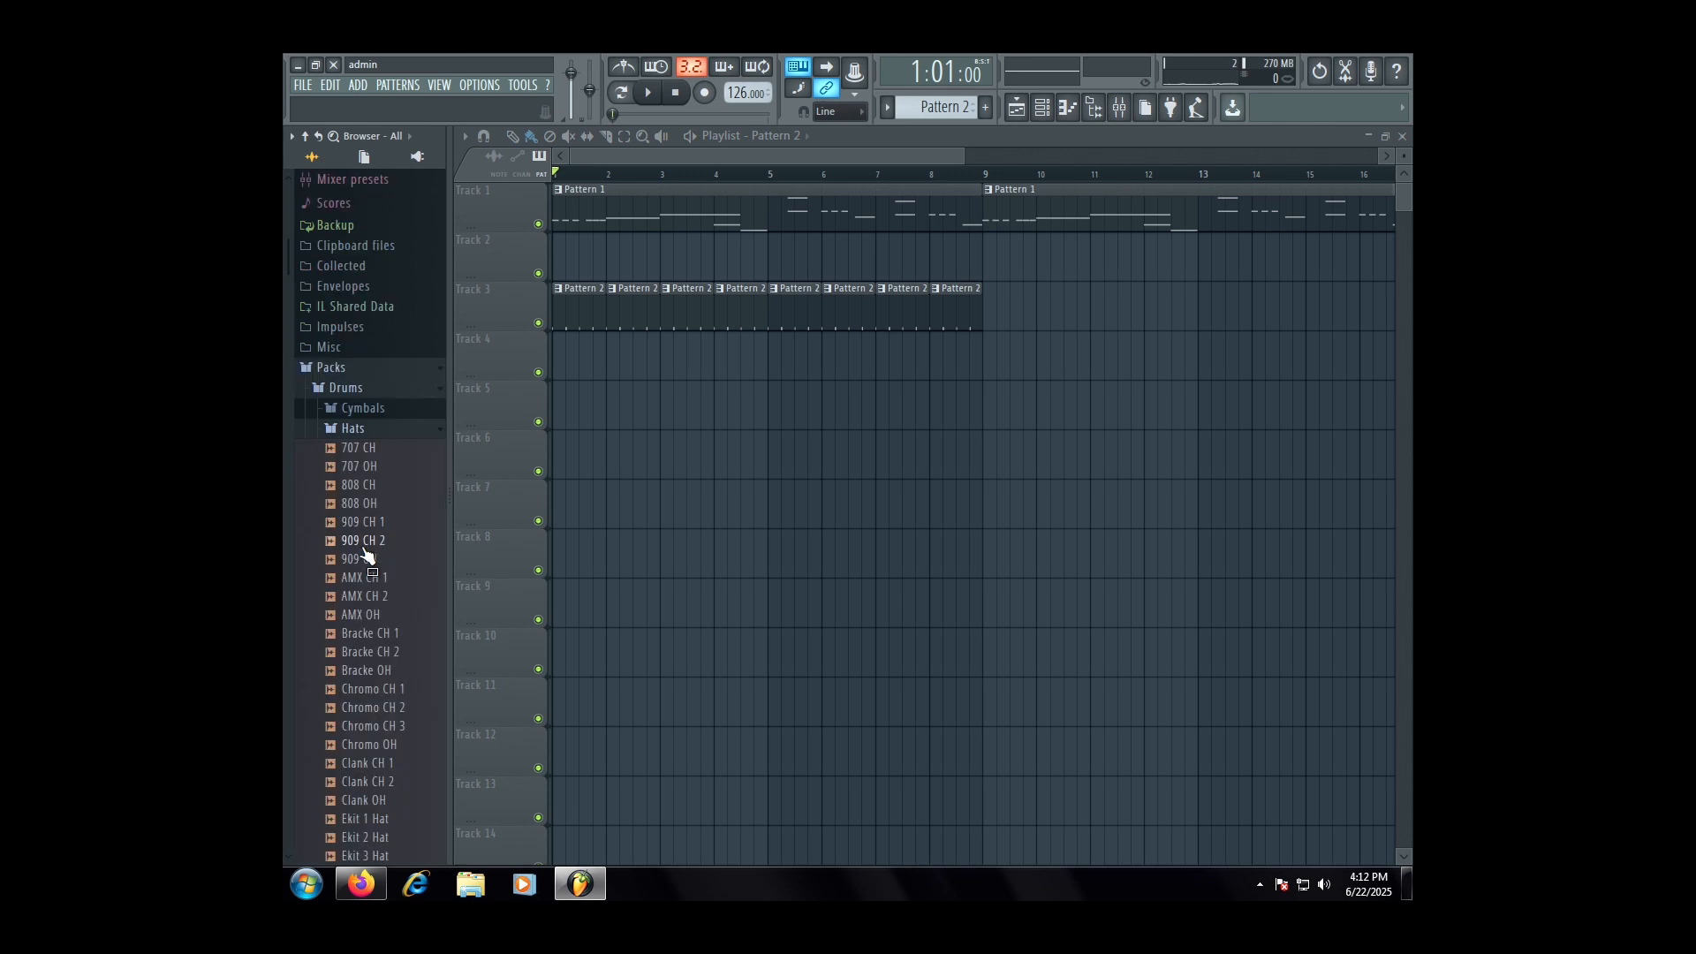
left_click(364, 543)
left_click(396, 708)
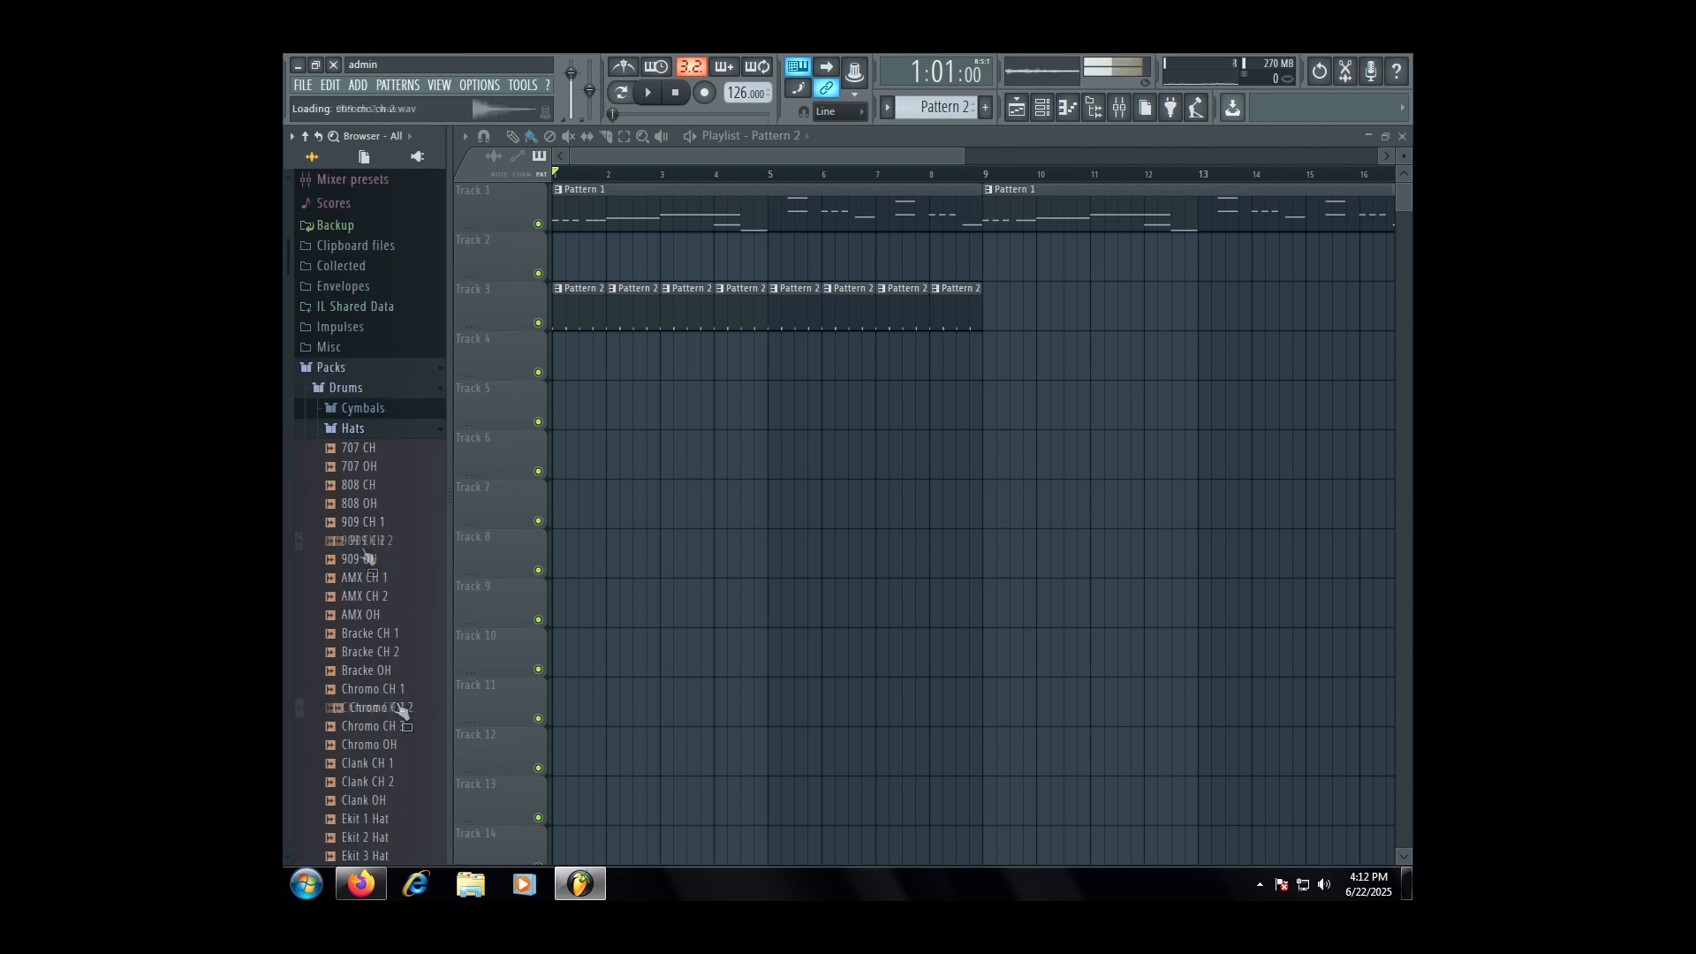
- Add Chromo CH 2 as a channel below Grv Snareclap 08, fill its steps 3, 7, 11 and 15, and play the song
left_click(1045, 108)
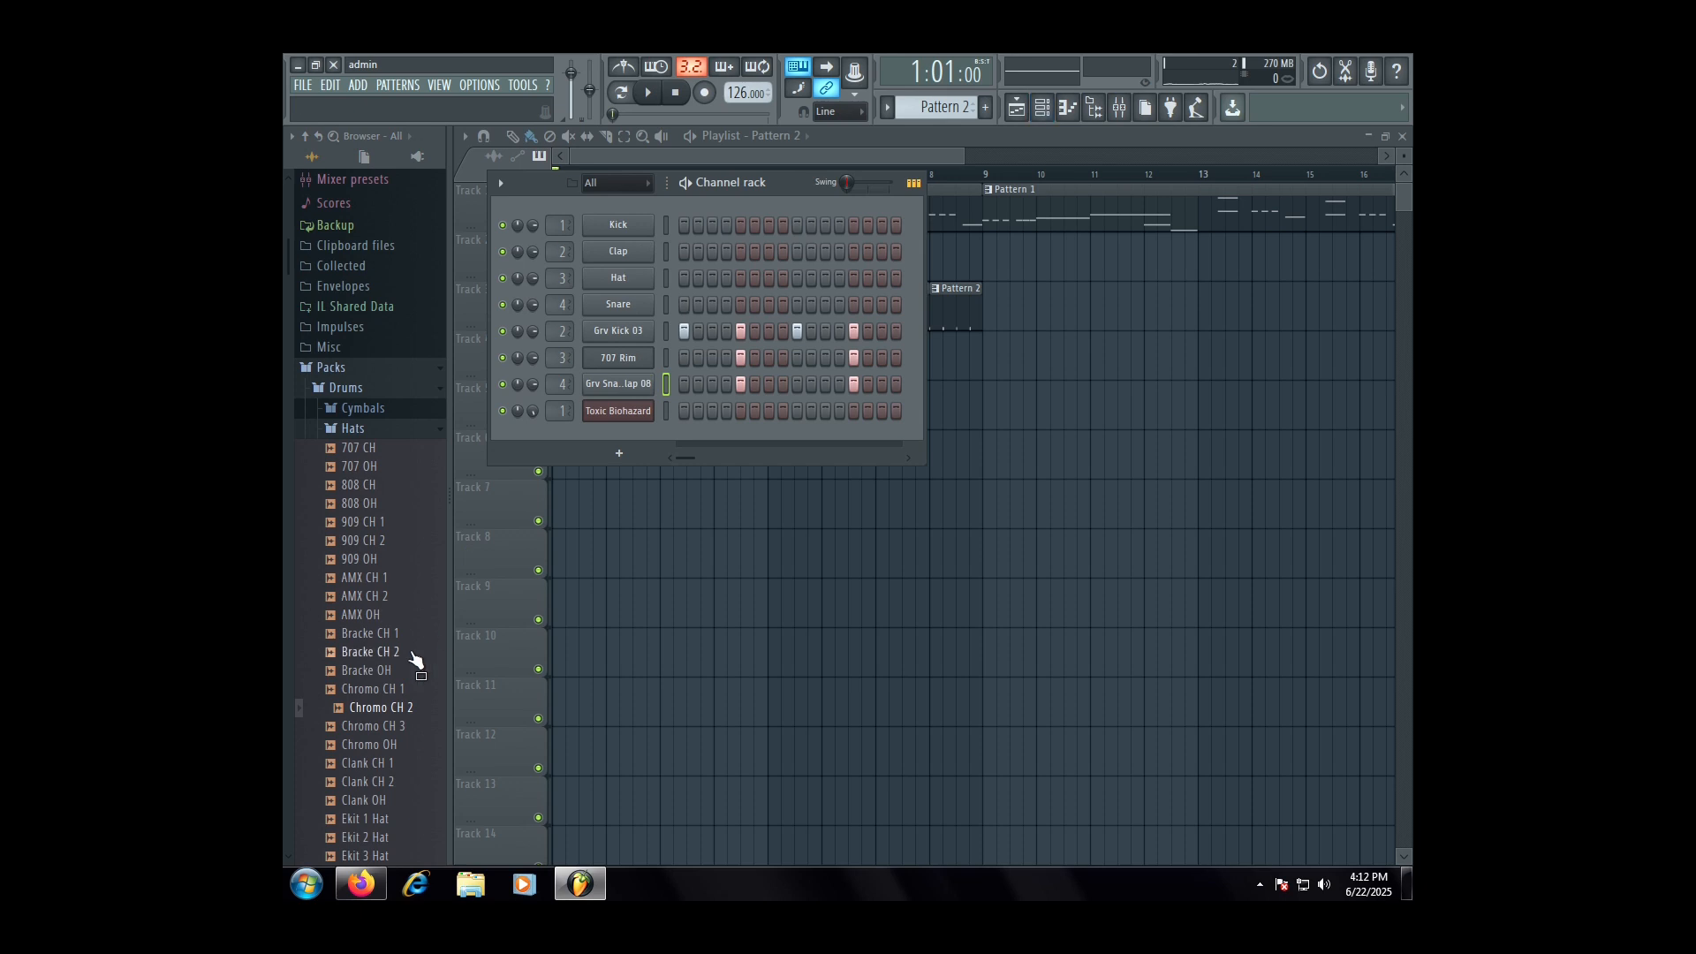
left_click_drag(375, 706, 619, 394)
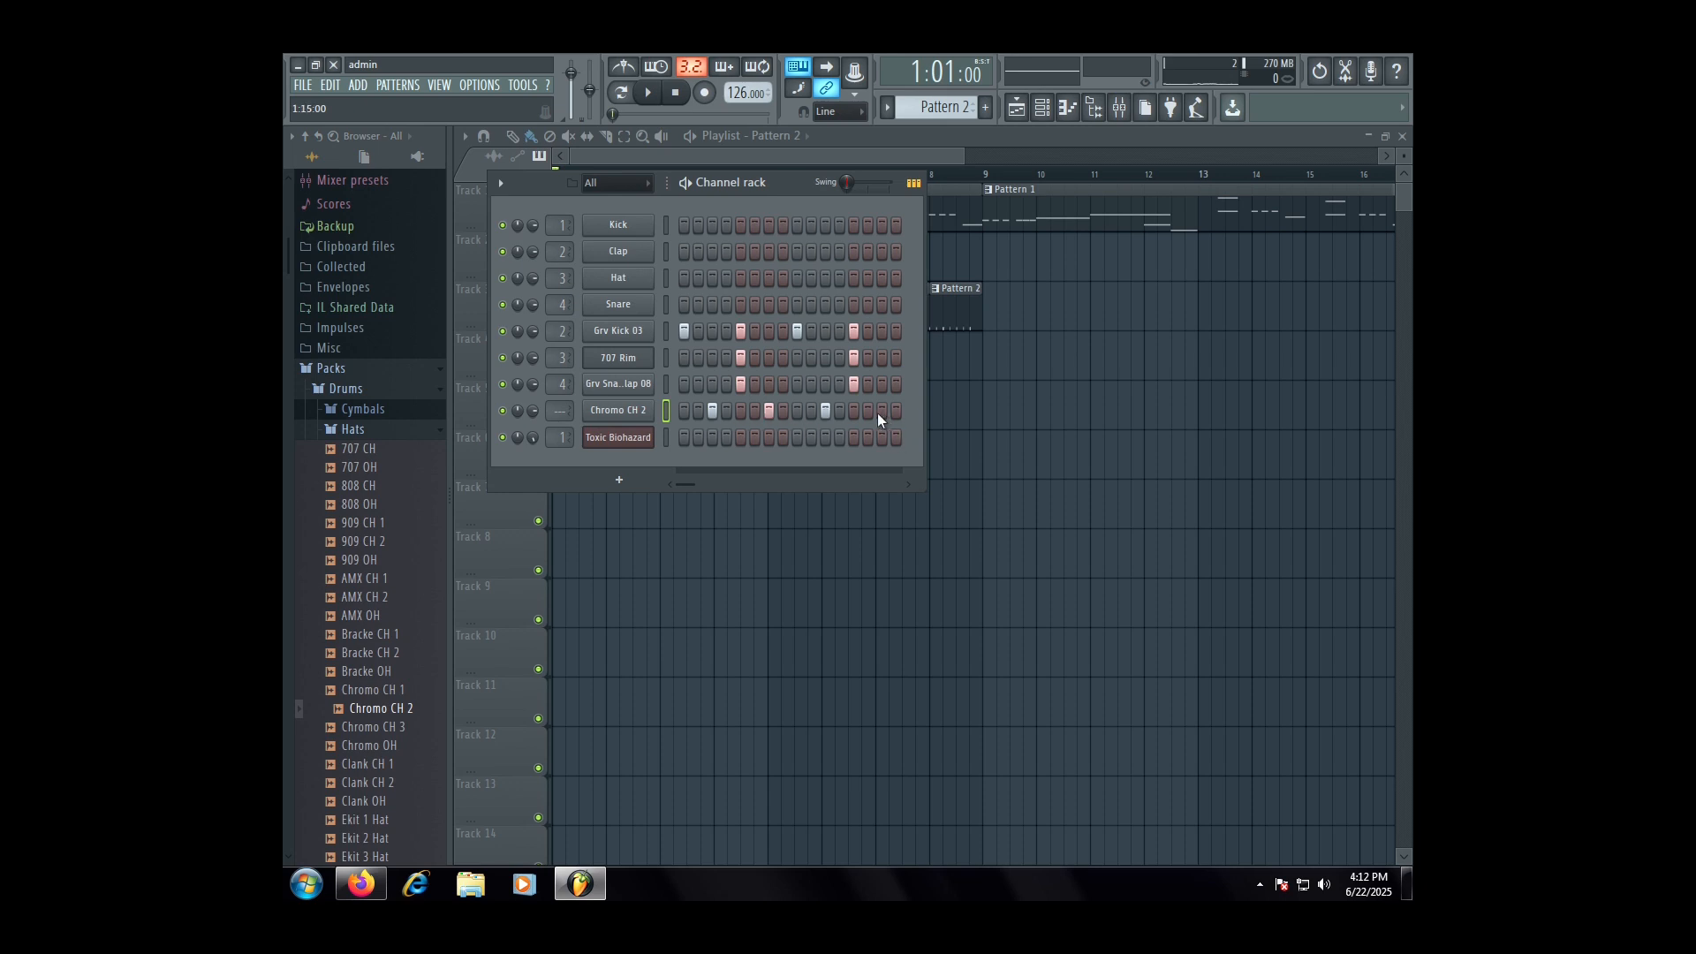
key("space")
key("F6")
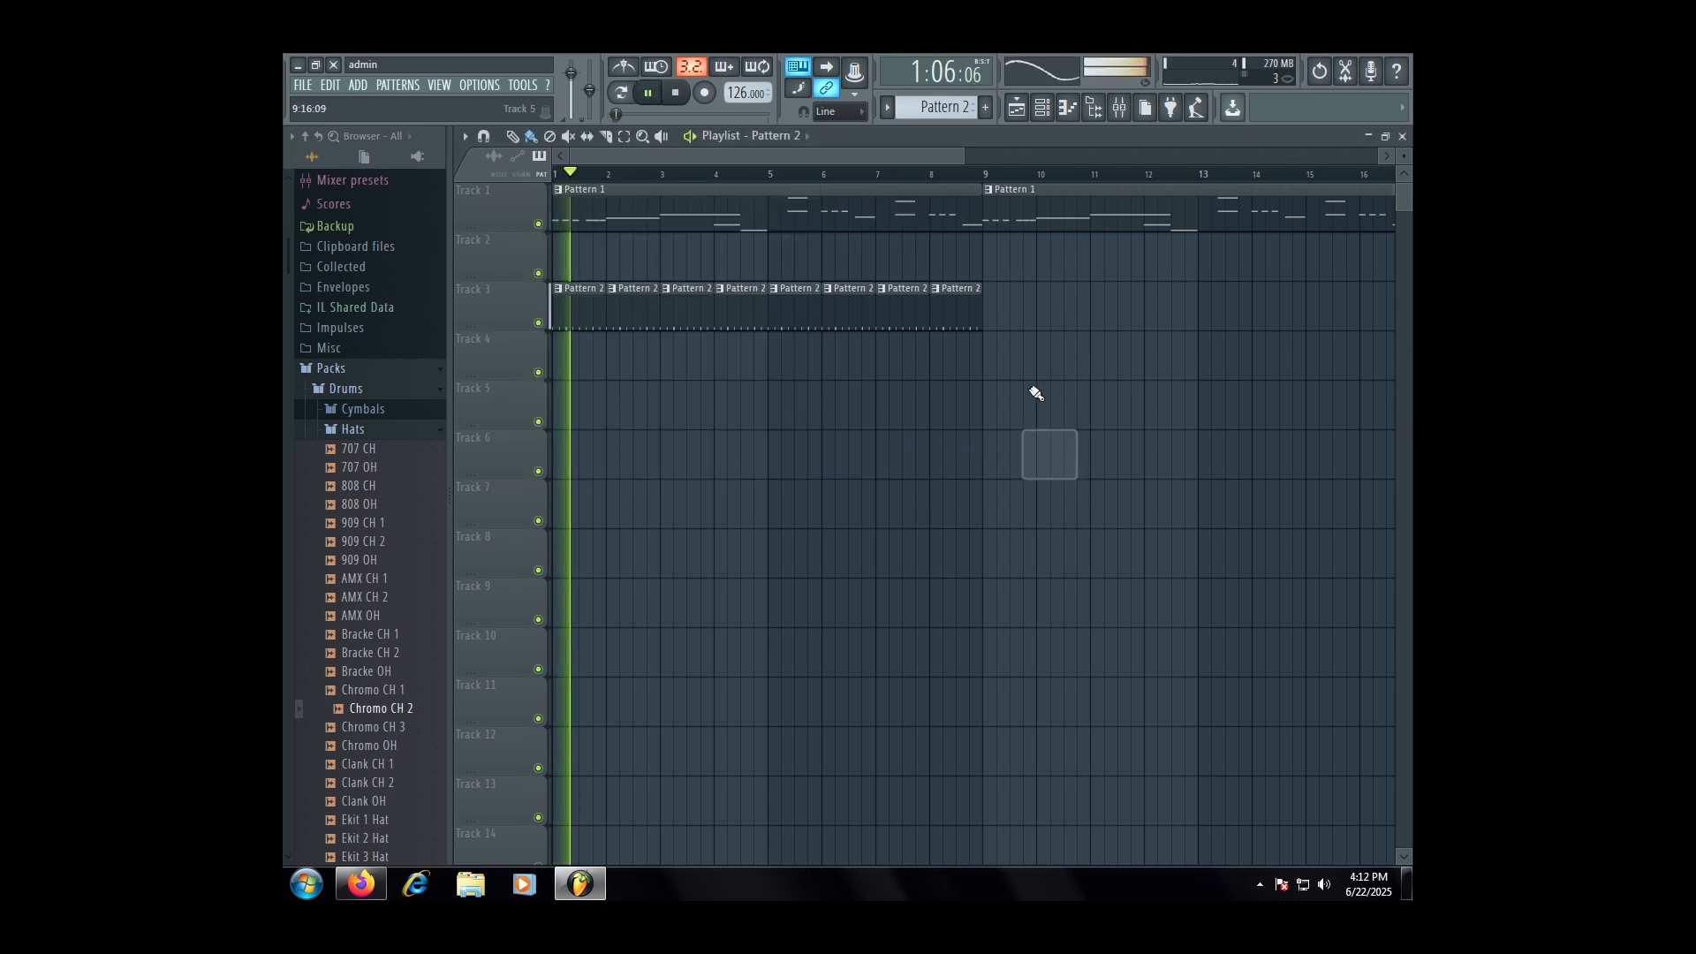
- Stop playback, route the Chromo CH 2 channel to mixer track 5, and raise the Insert 5 fader
left_click(1119, 107)
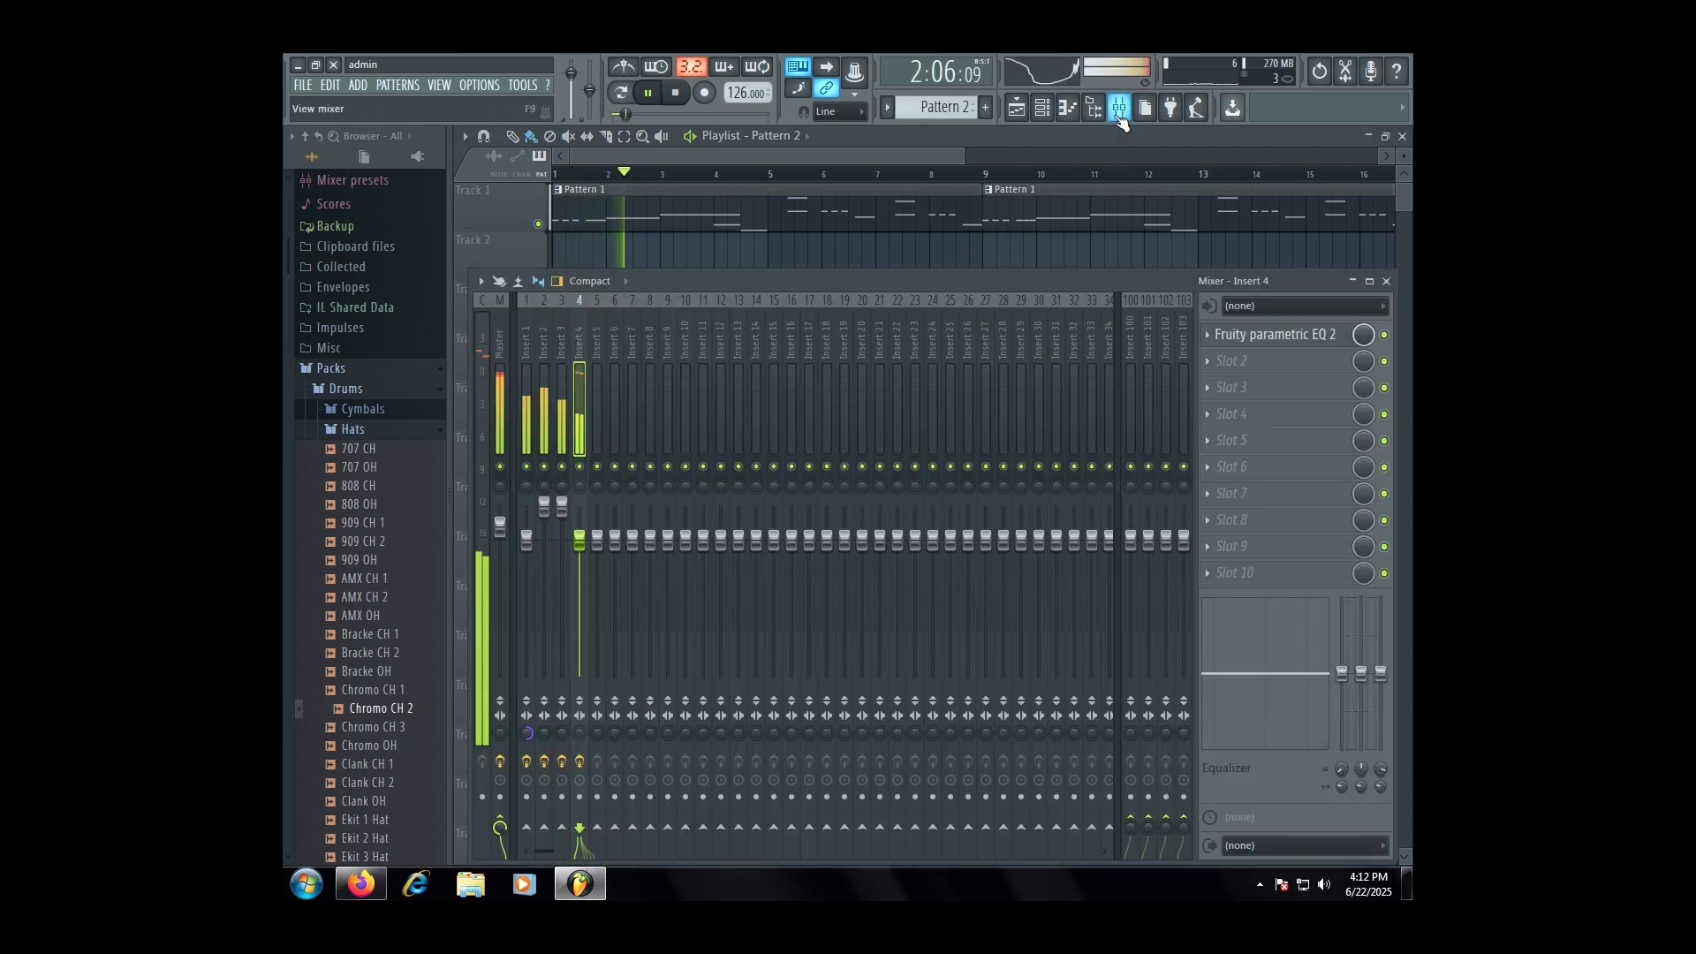
left_click(1120, 107)
key("space")
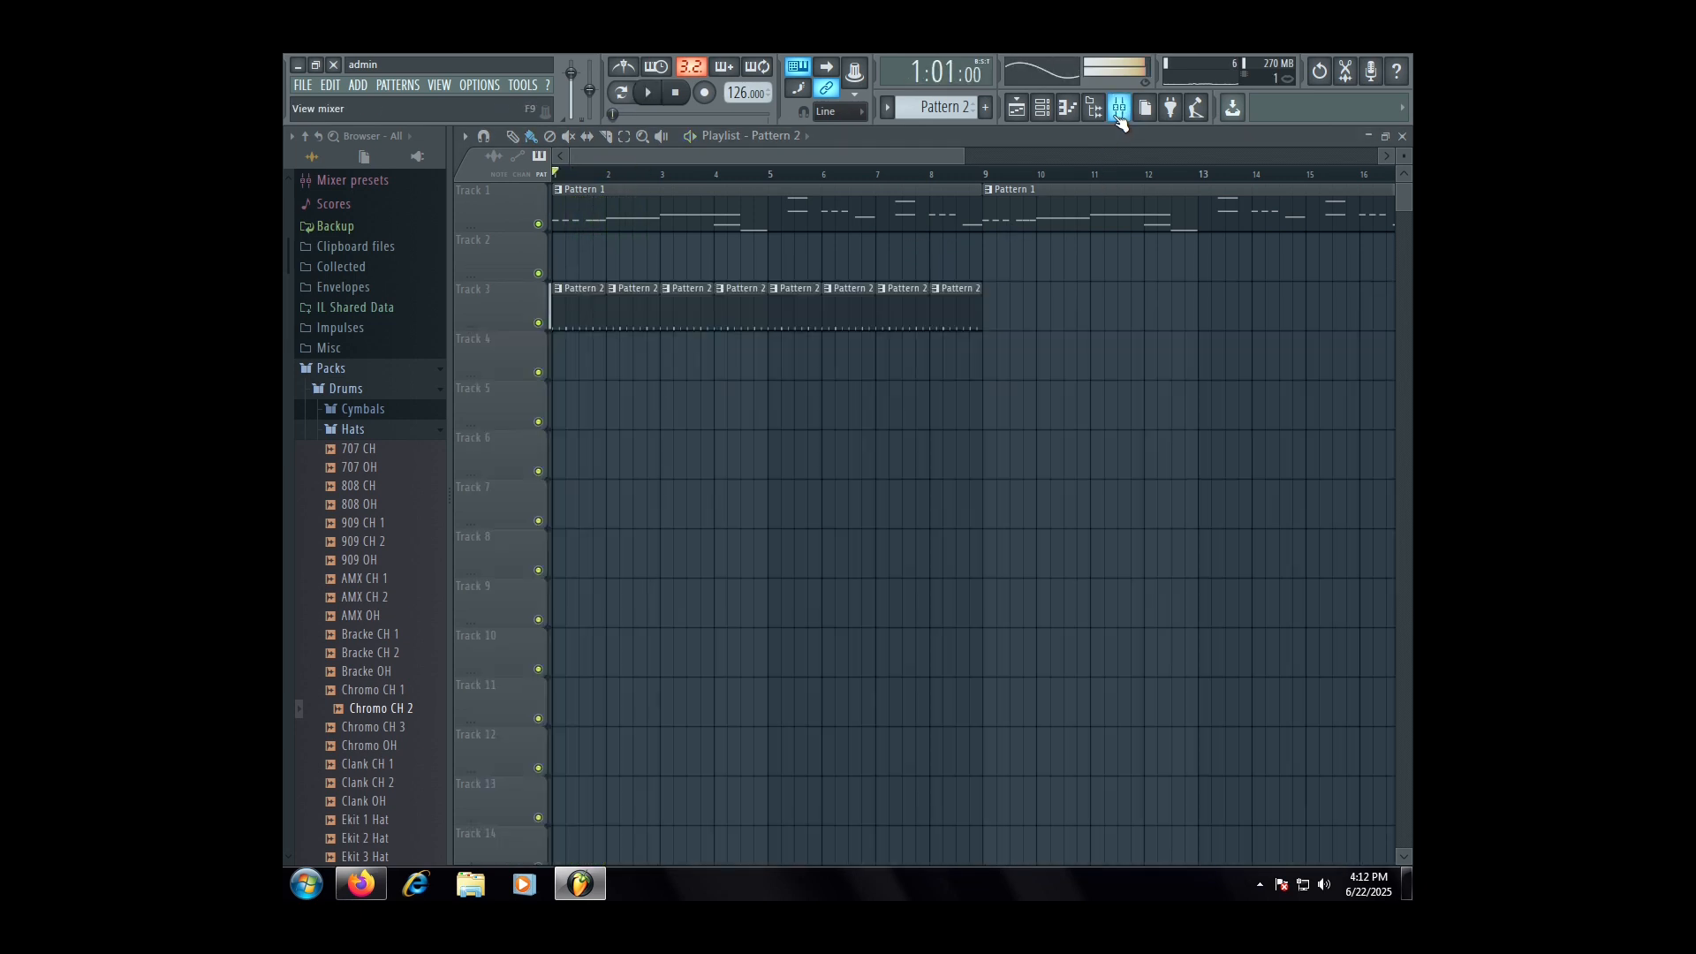
left_click(1045, 107)
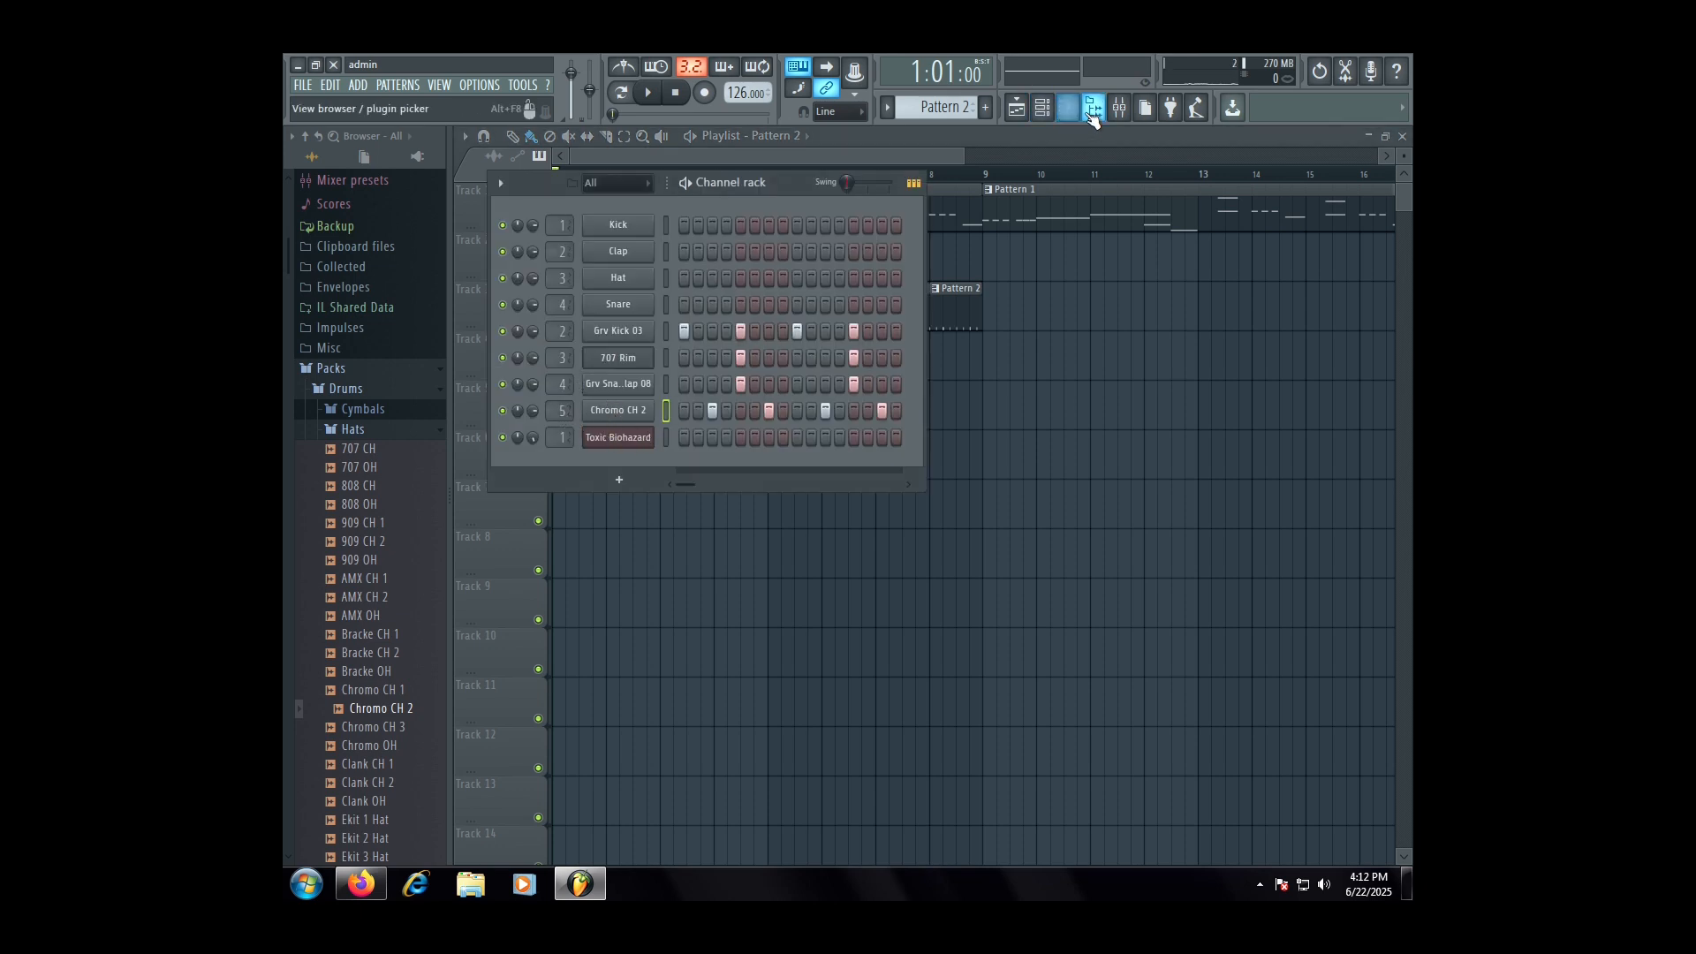
left_click(1119, 107)
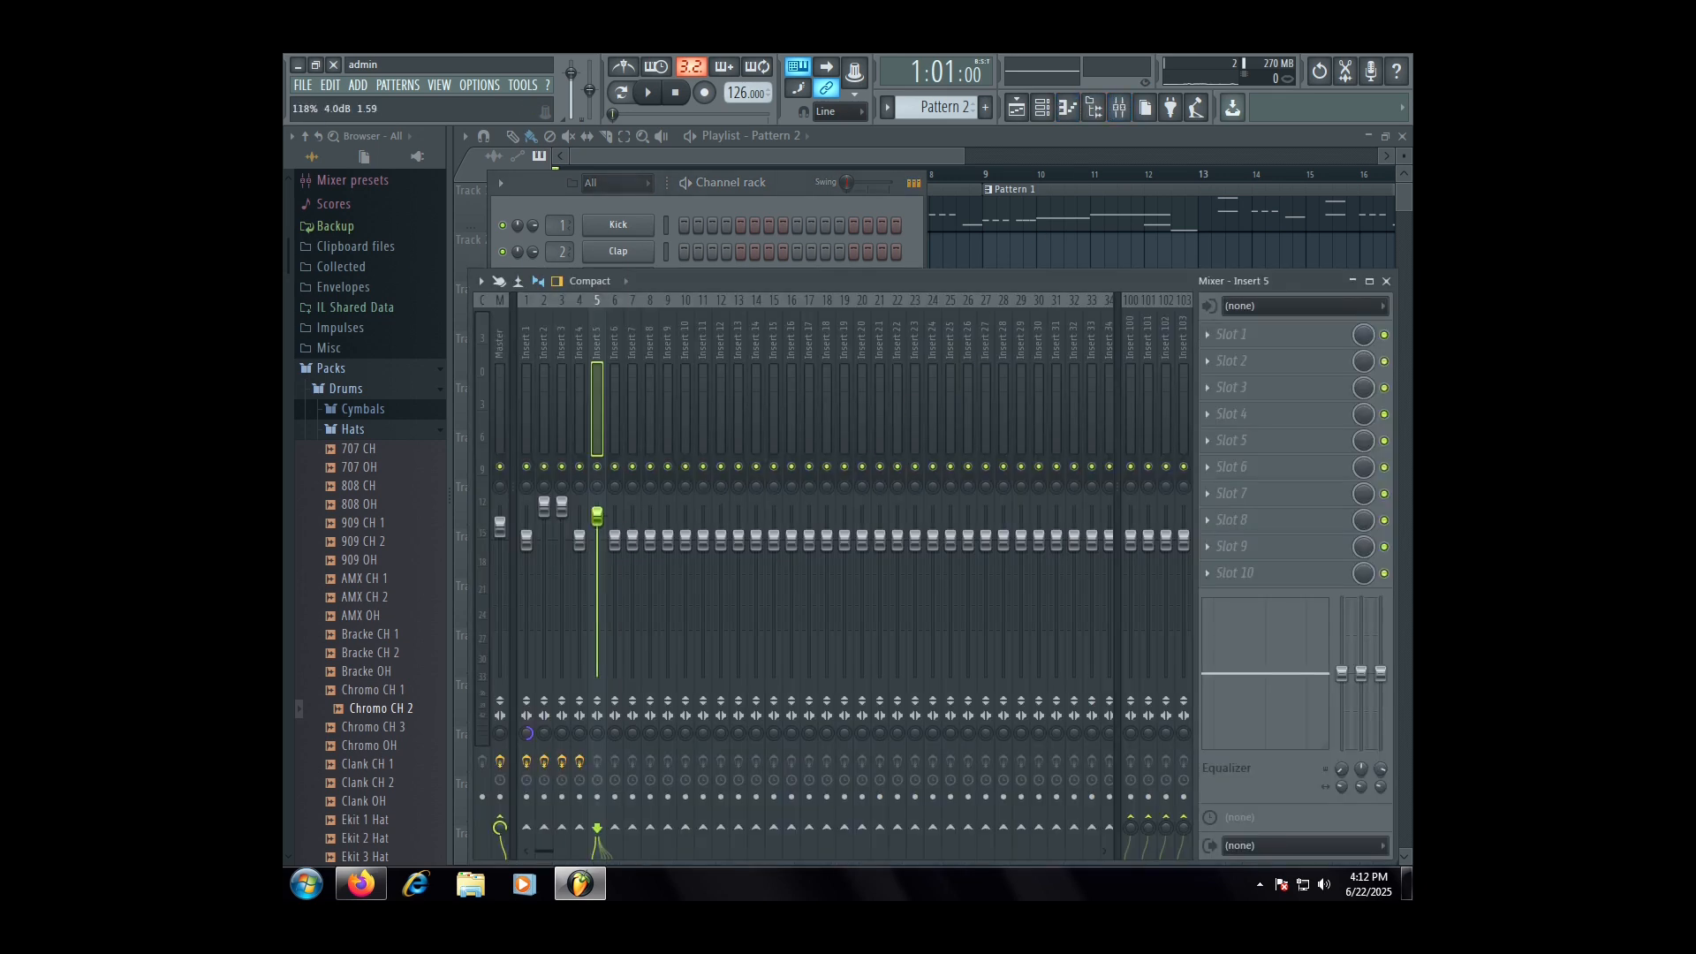
- Load Fruity Parametric EQ 2 in slot 1 of Insert 5, boost band 6, and play back the song
left_click(1264, 333)
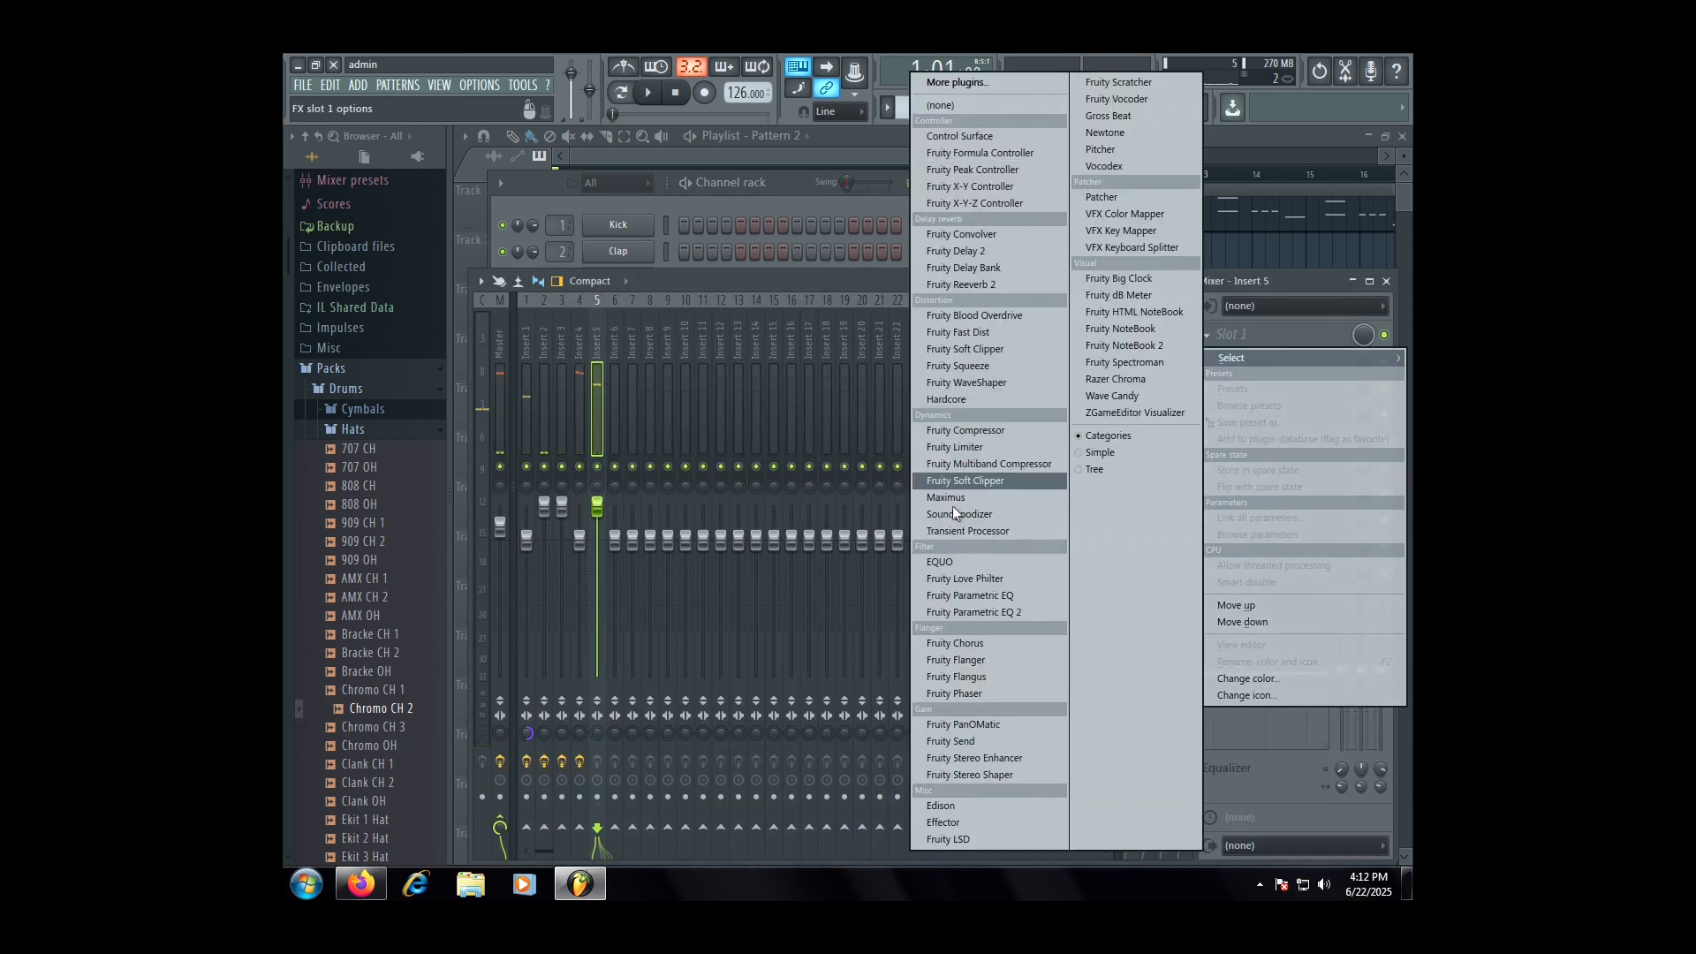
left_click(963, 613)
left_click_drag(830, 453, 838, 405)
key("space")
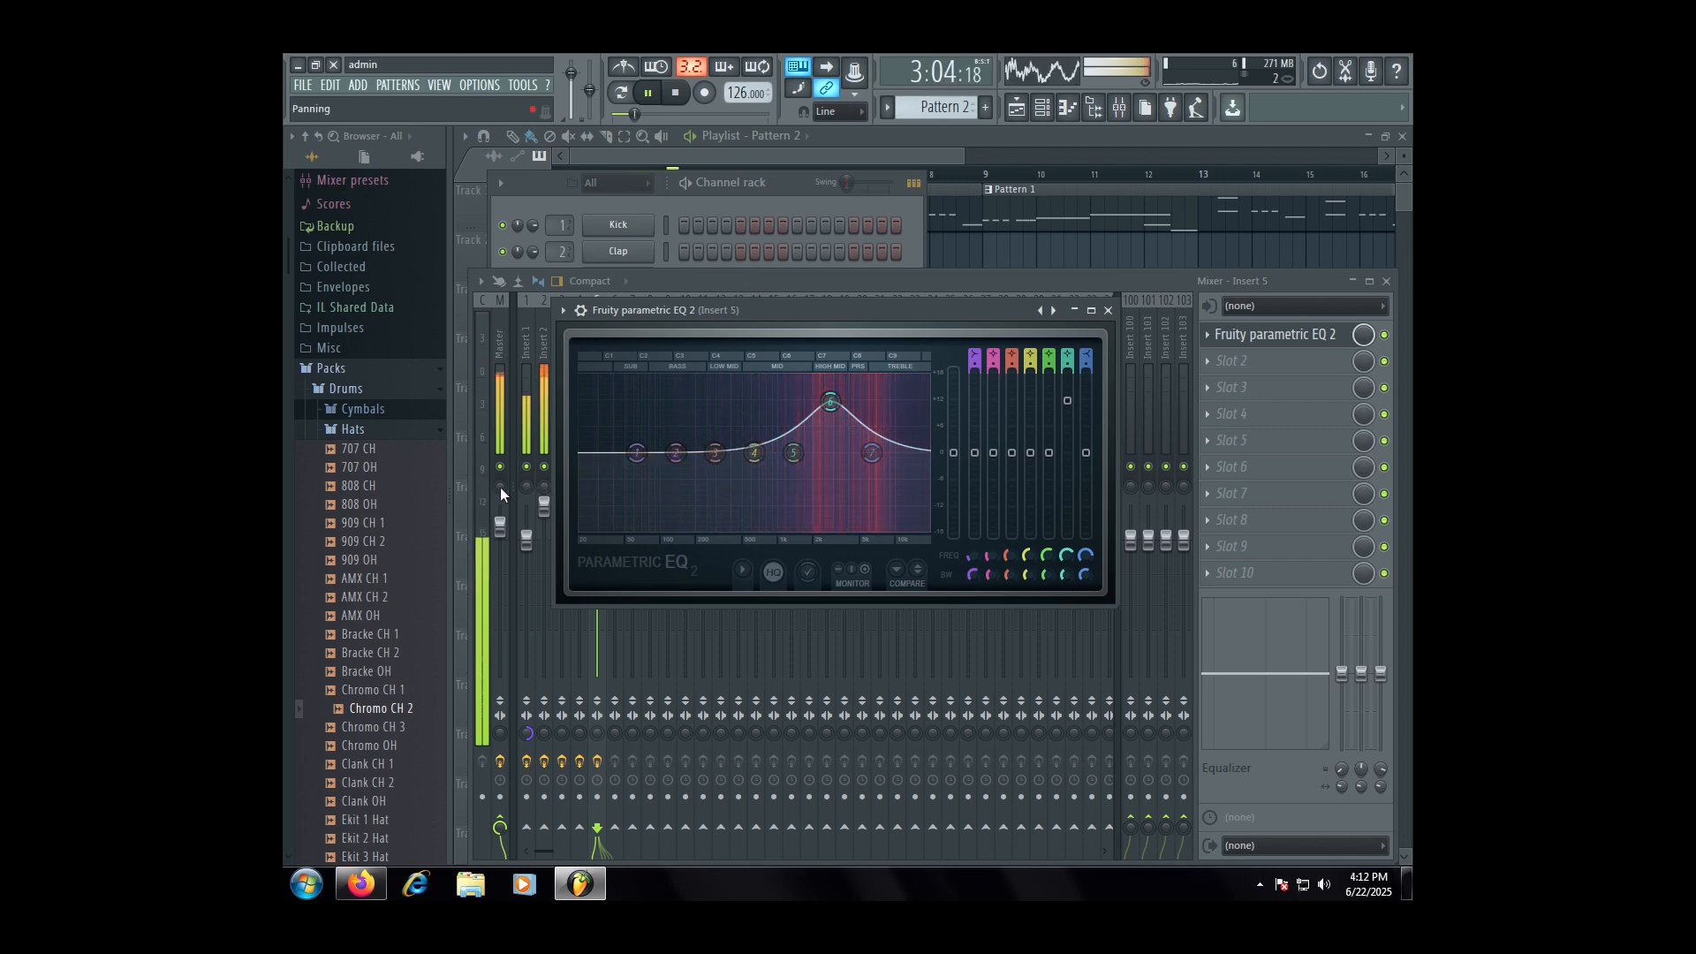
left_click_drag(499, 485, 500, 514)
left_click(1015, 255)
key("space")
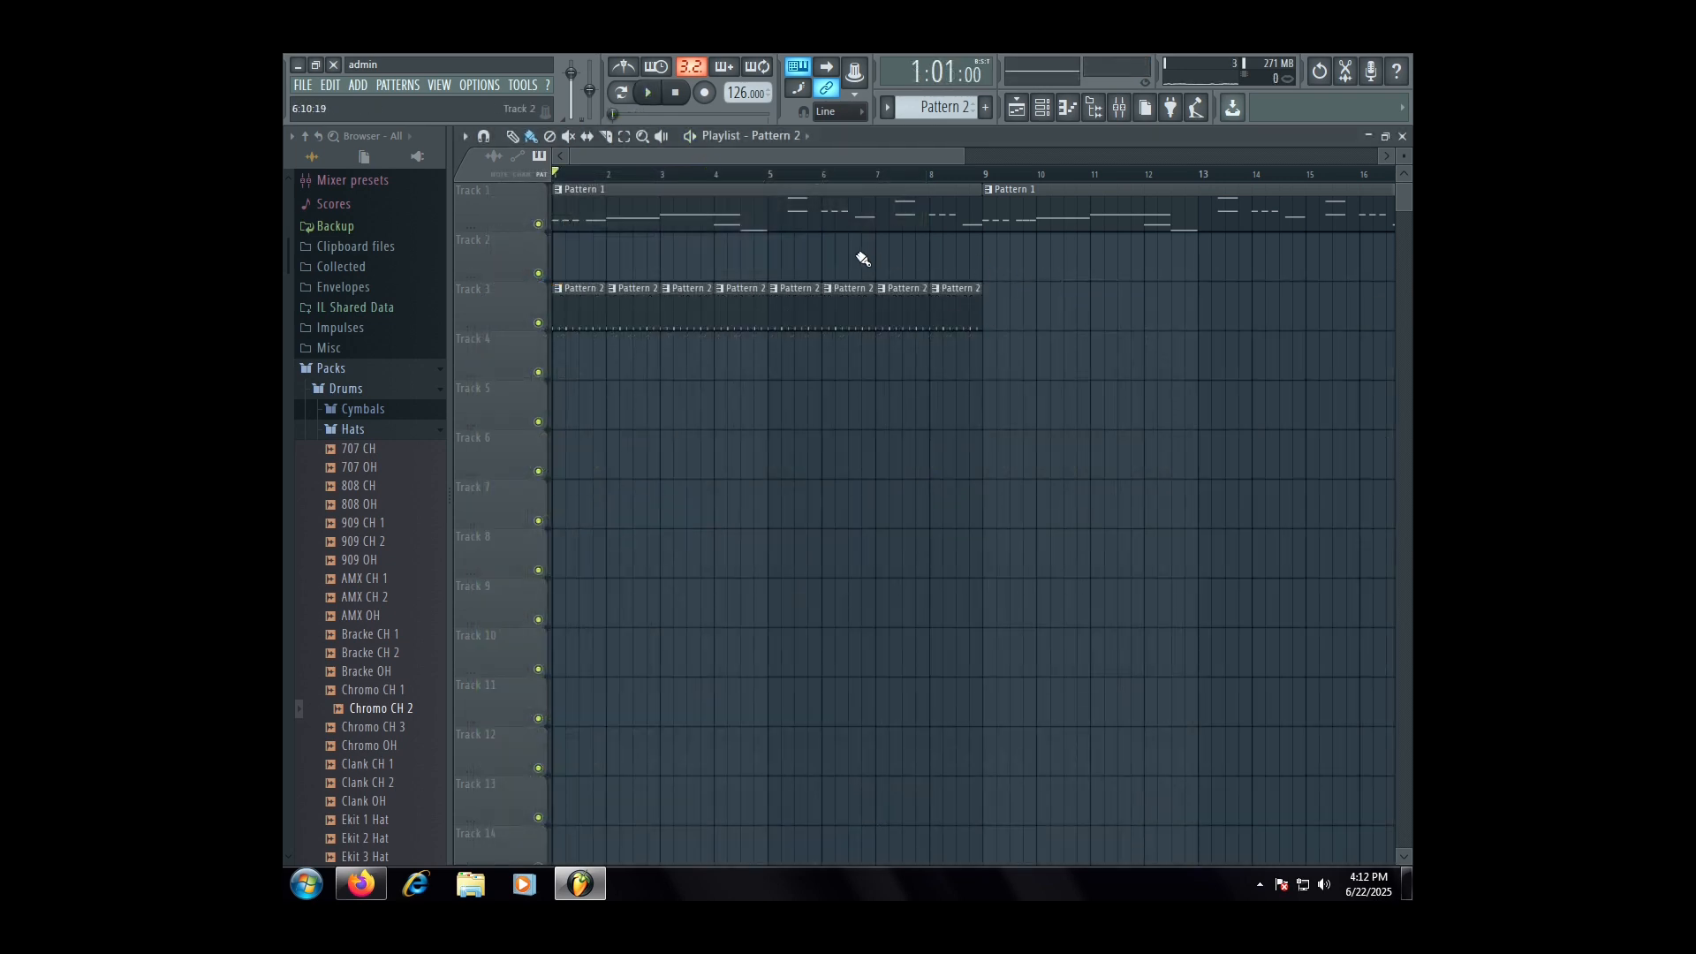
- Audition 909 Crash from the Cymbals folder and place it as a reversed audio clip on playlist Track 6
left_click(394, 433)
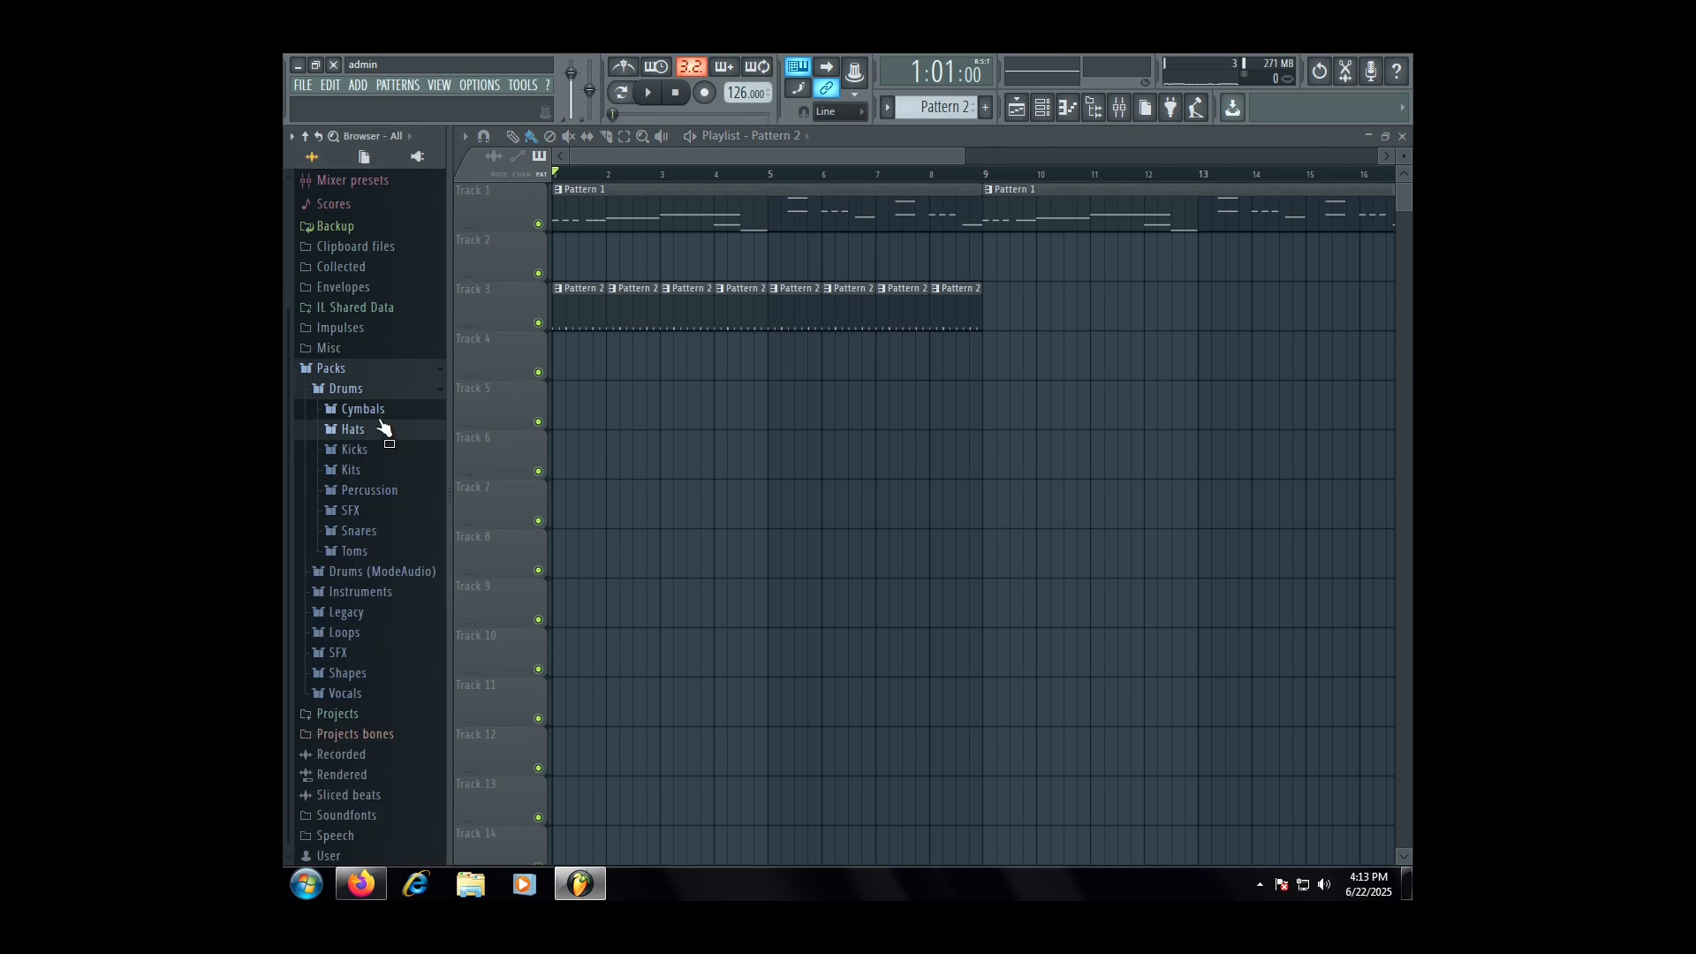
left_click(371, 408)
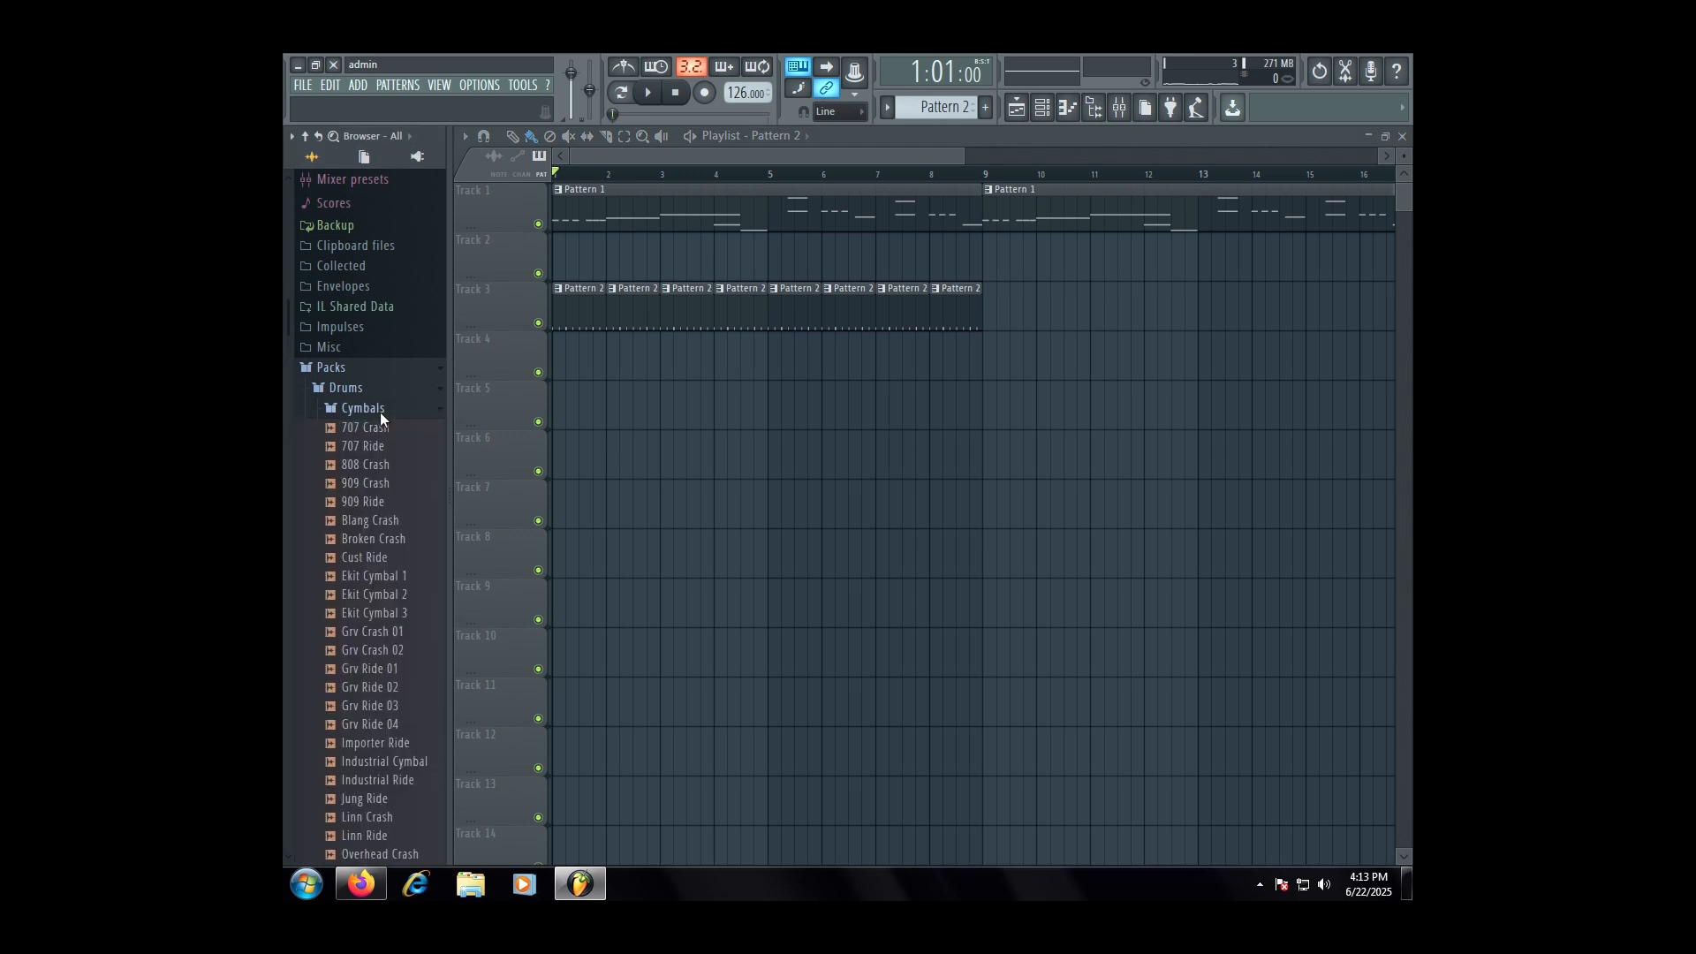
left_click(357, 482)
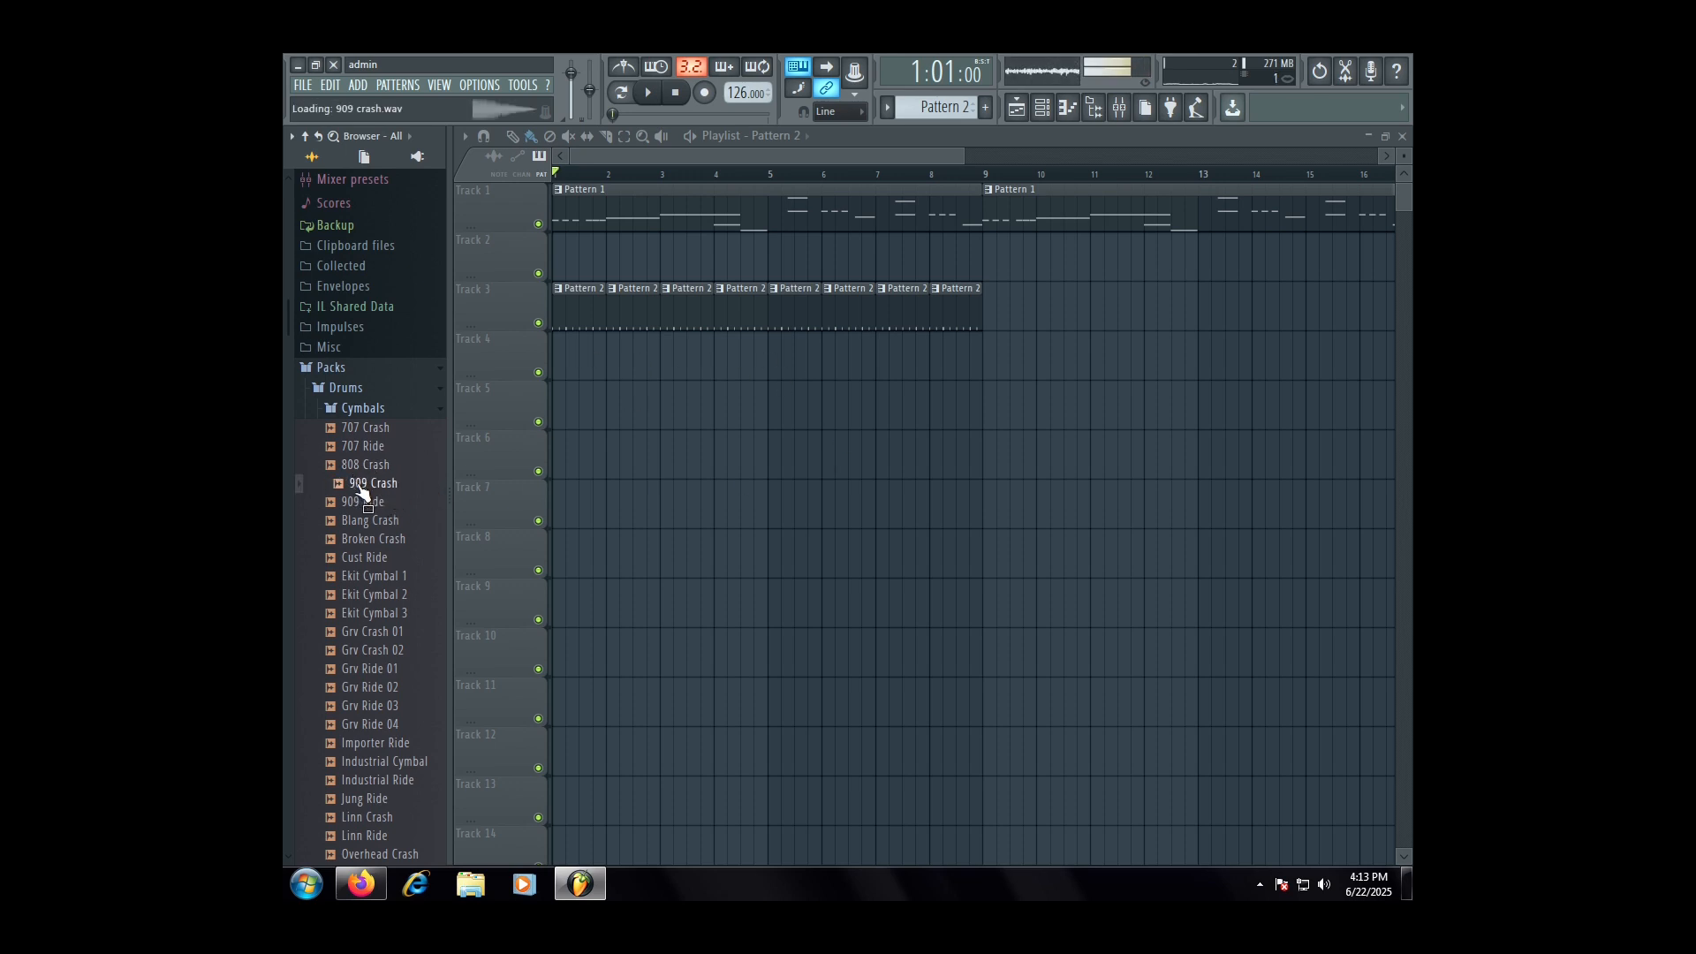
left_click_drag(377, 488, 758, 456)
left_click(754, 424)
left_click(1076, 453)
right_click(1076, 454)
- Move the reversed 909 Crash clip on Track 6 so that it ends at the start of bar 5
left_click(745, 177)
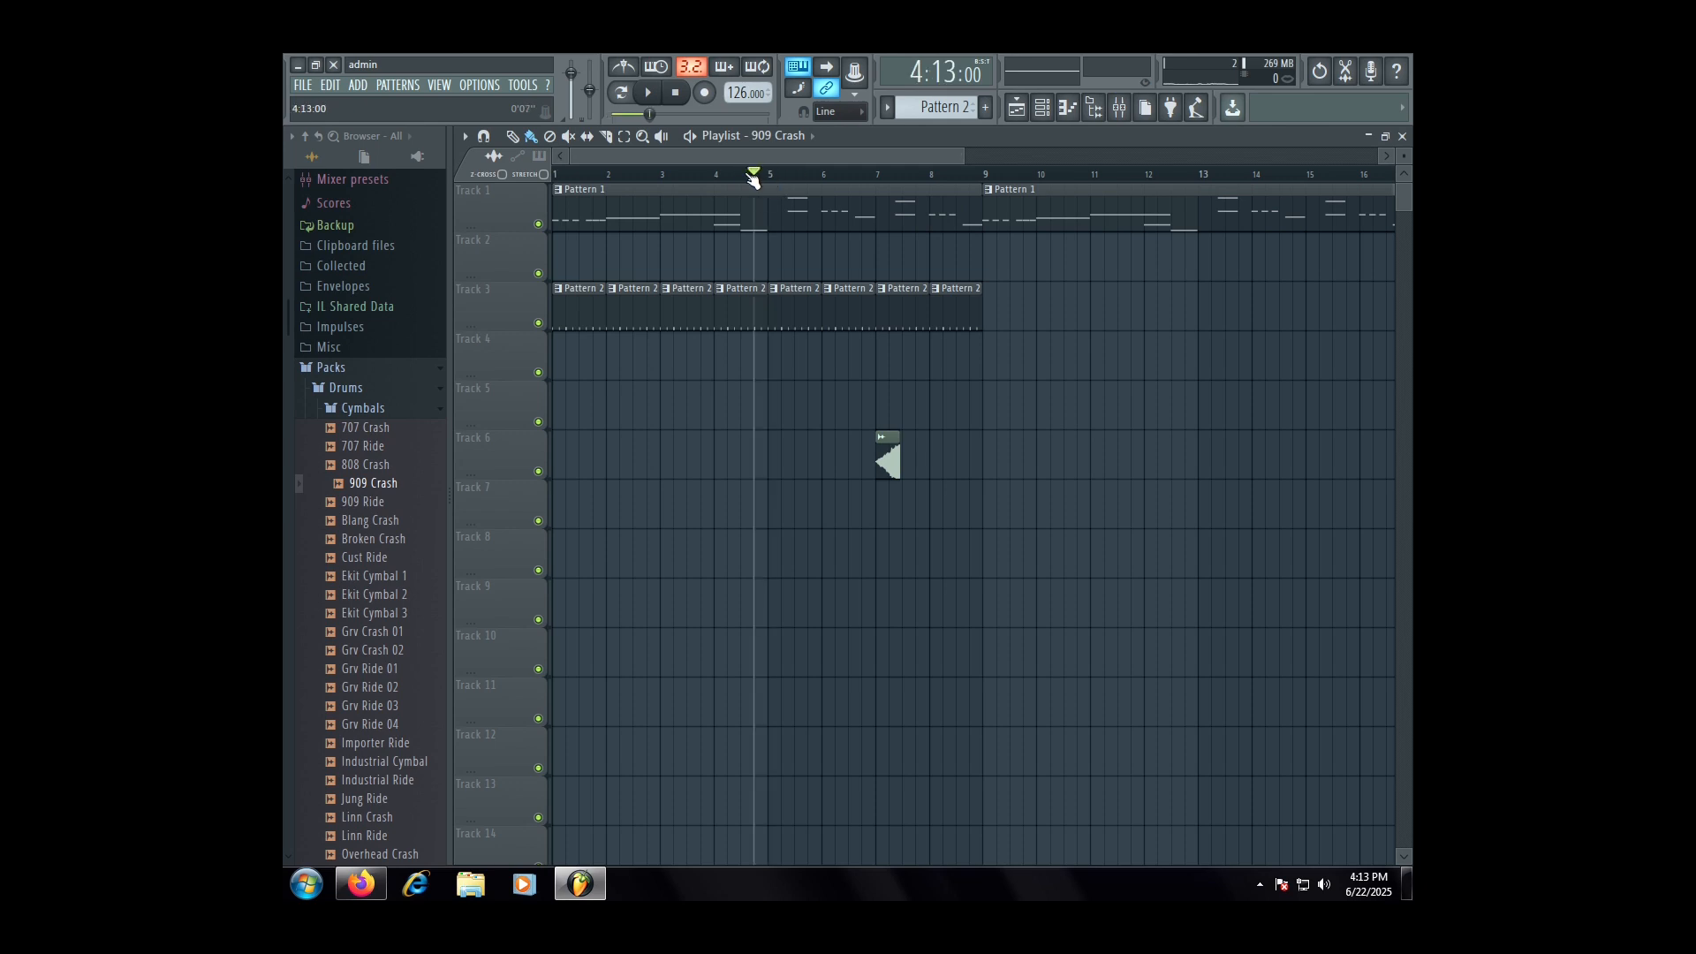
scroll(757, 466, "up", 3)
left_click_drag(1192, 459, 868, 471)
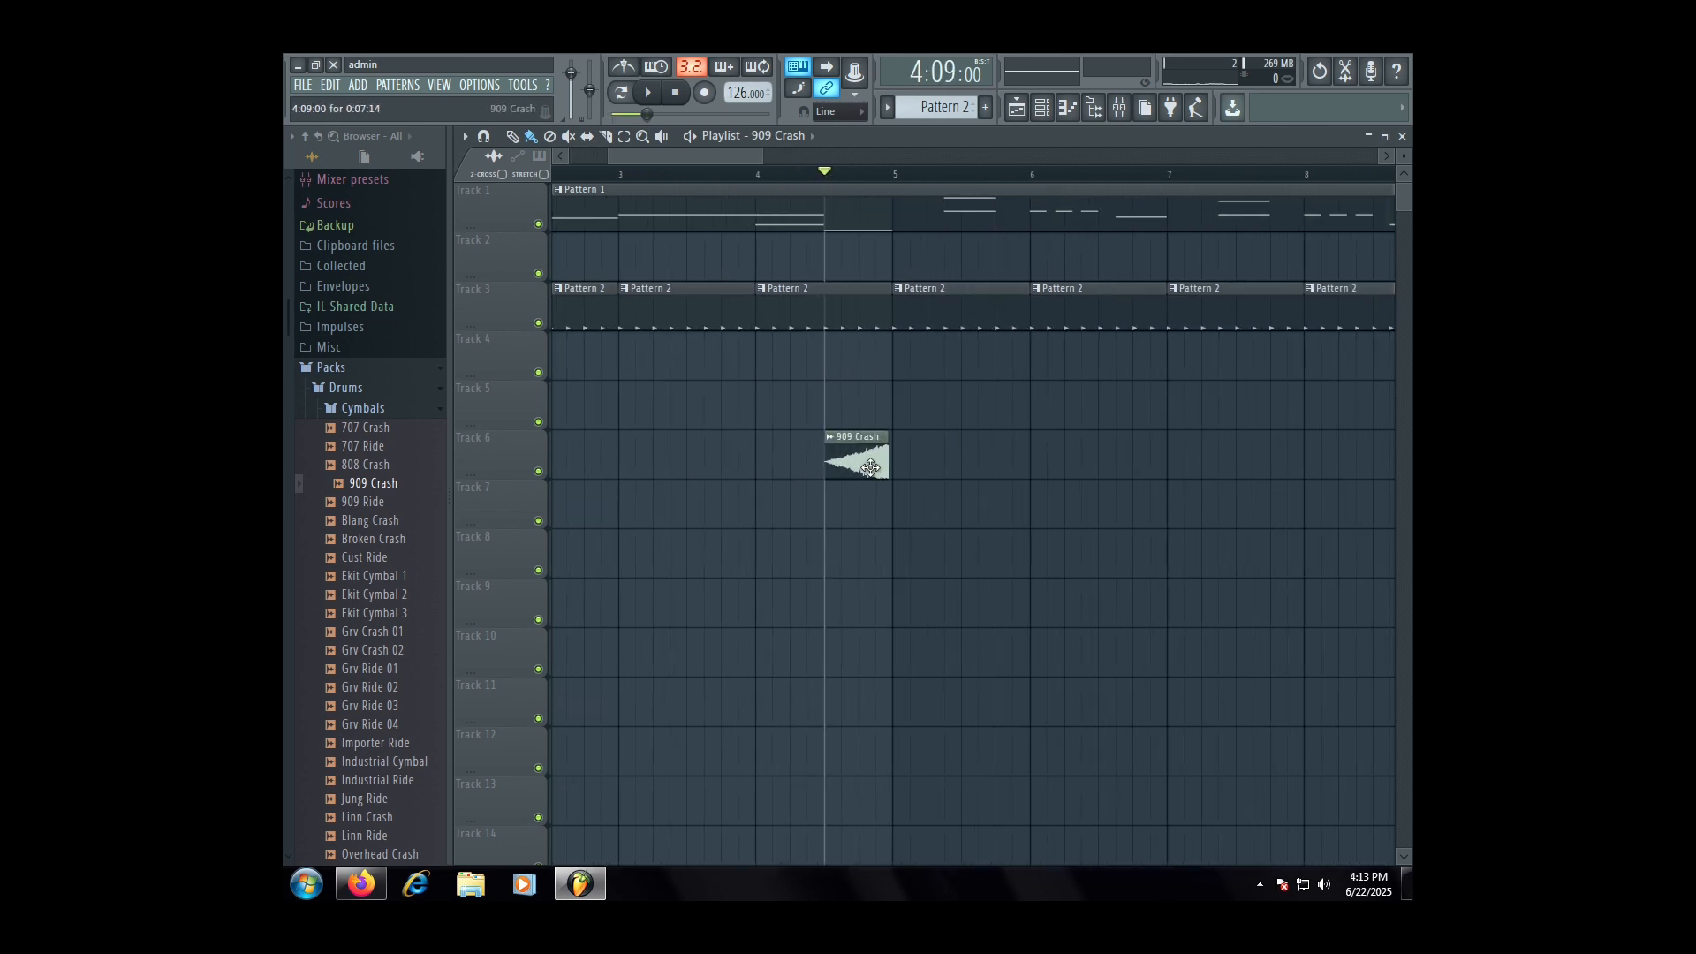
scroll(869, 471, "up", 3)
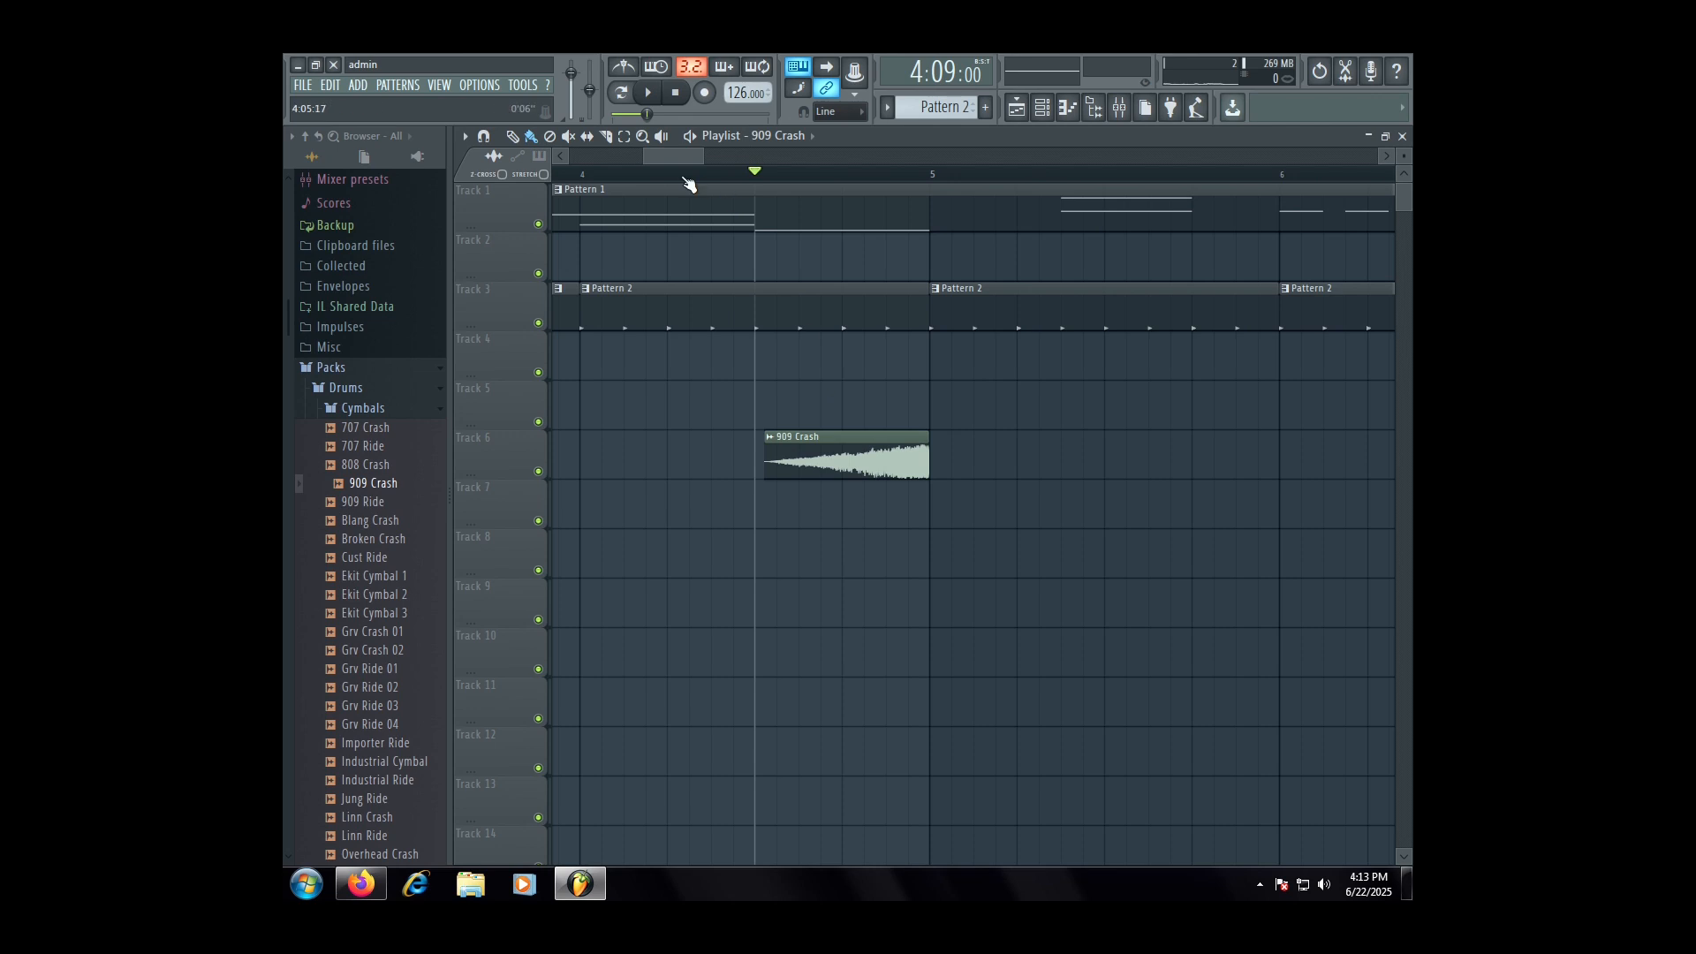
- Play the song around bar 4 to check the crash transition, and return the playhead to bar 1
key("space")
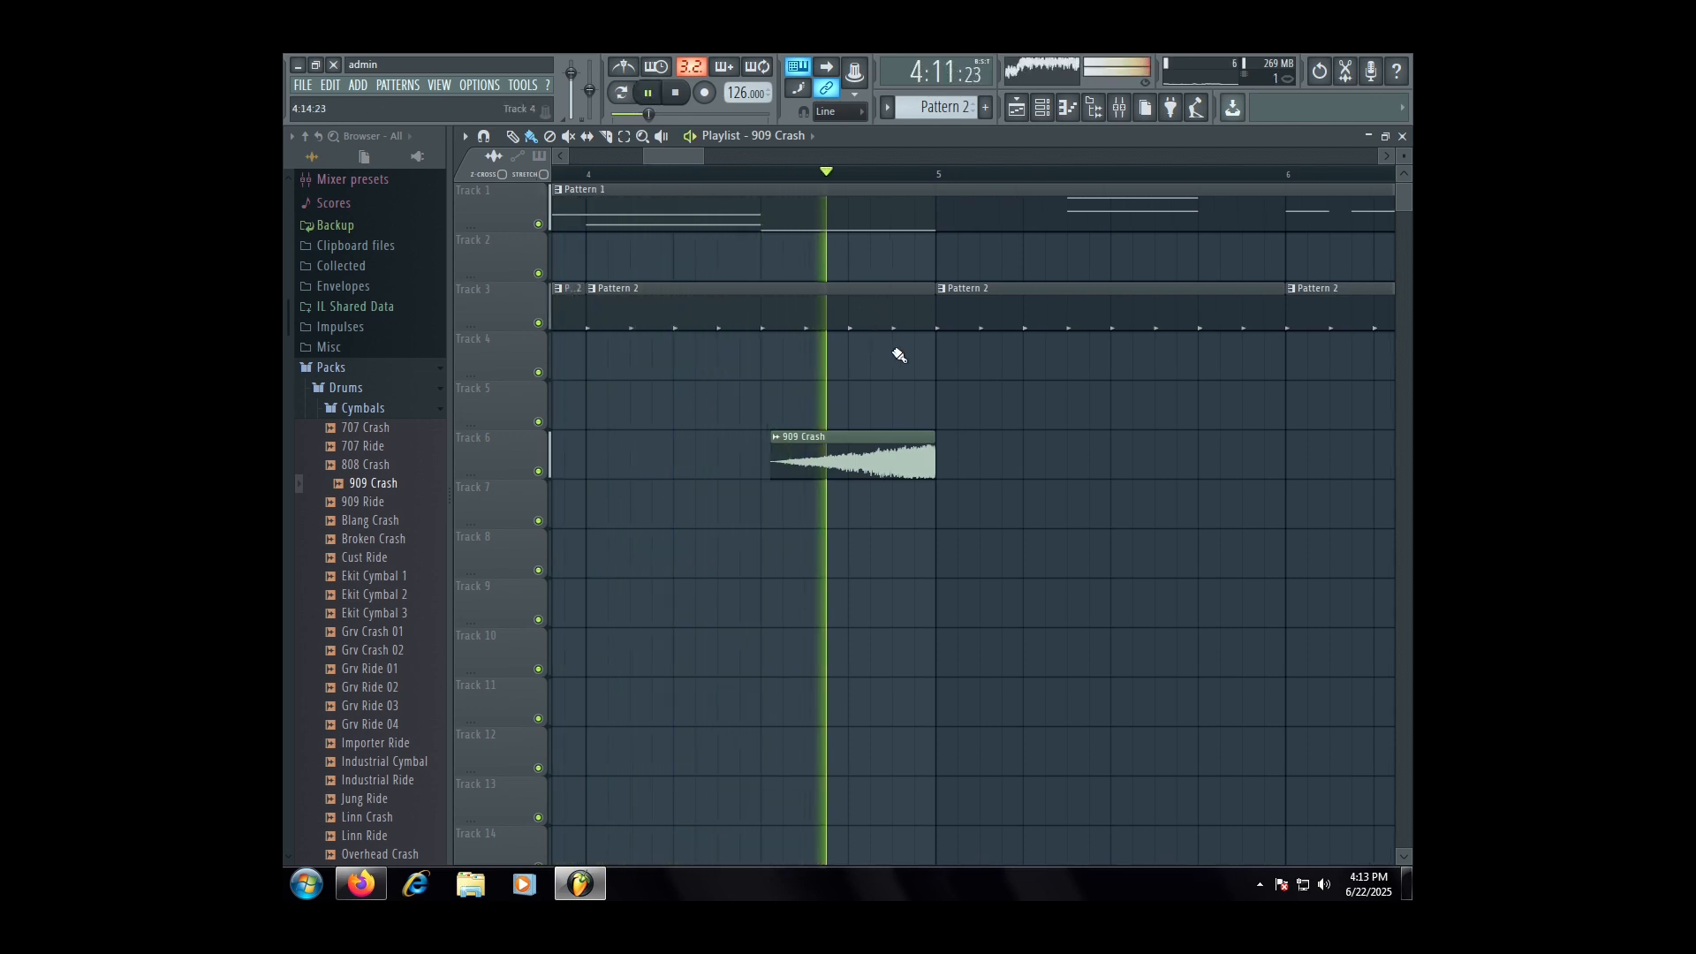
key("space")
scroll(863, 467, "down", 3)
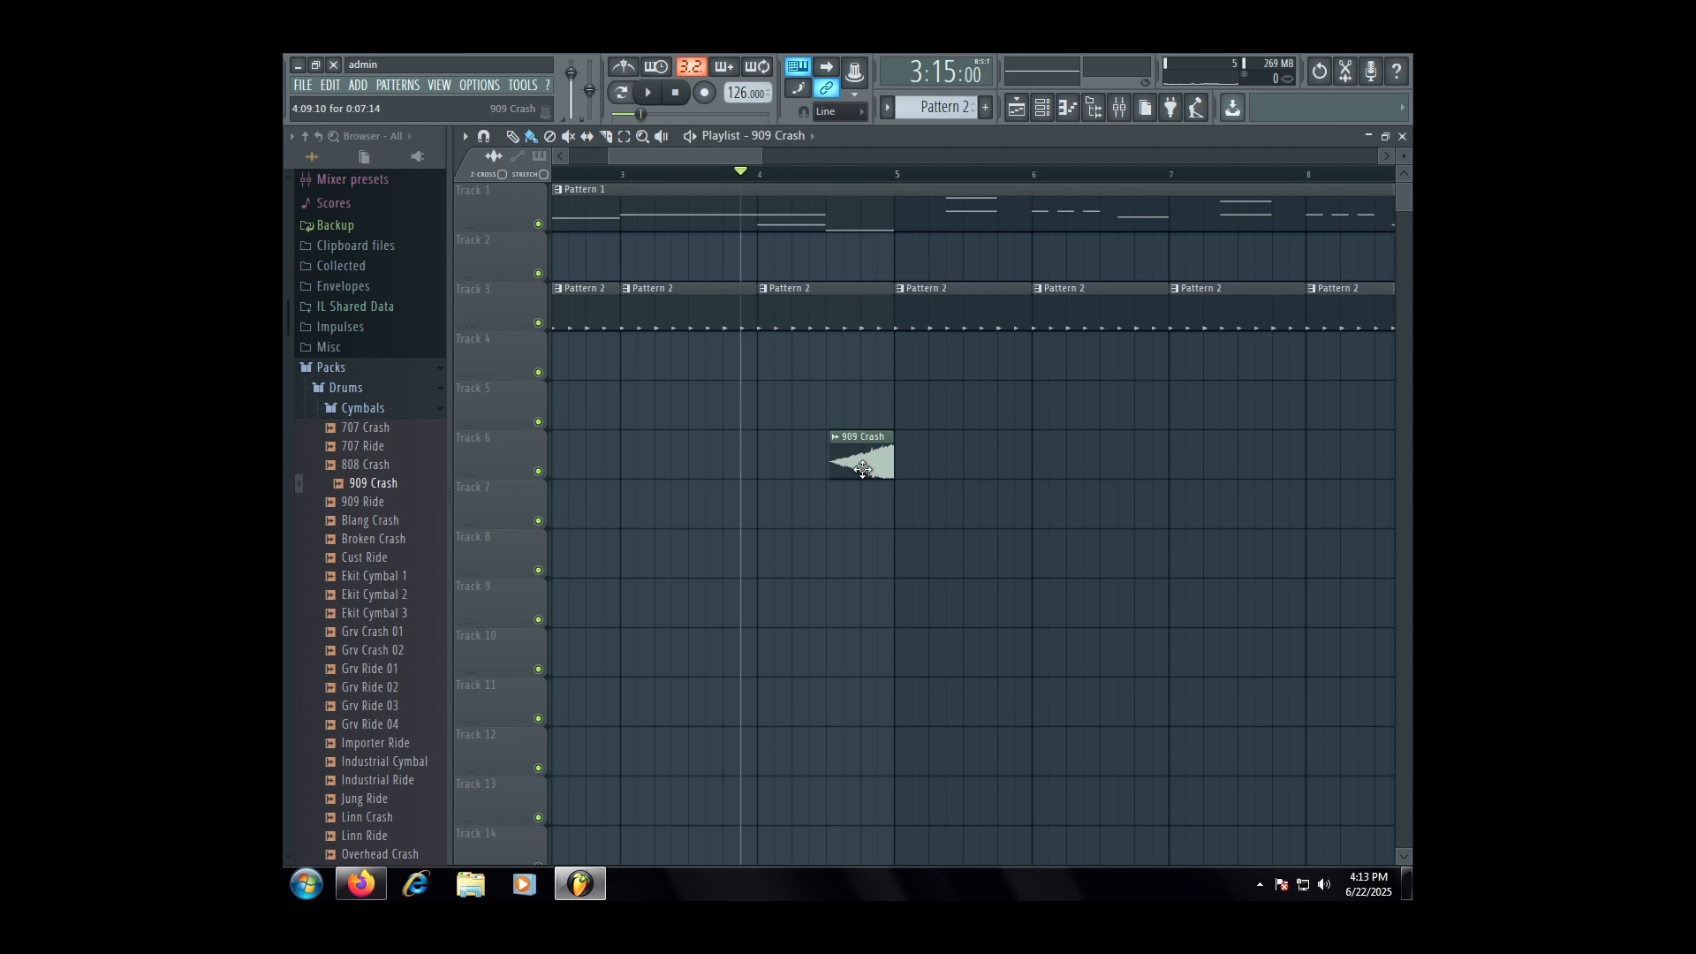
left_click(758, 174)
key("space")
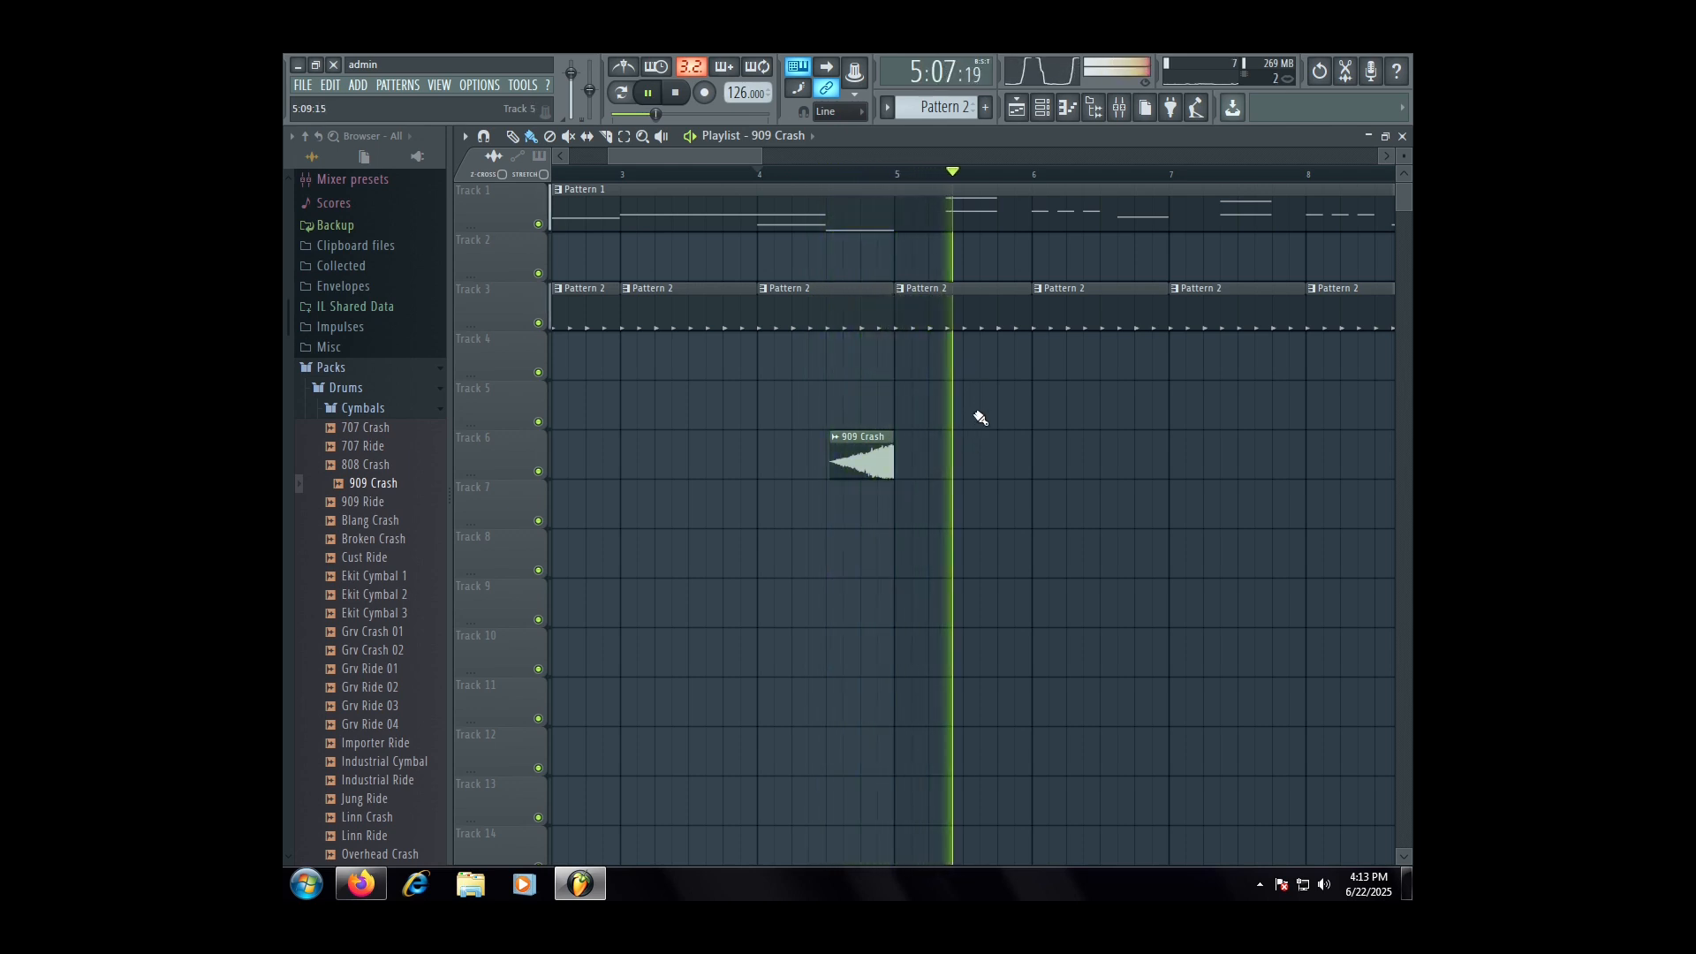
scroll(977, 448, "down", 4)
key("space")
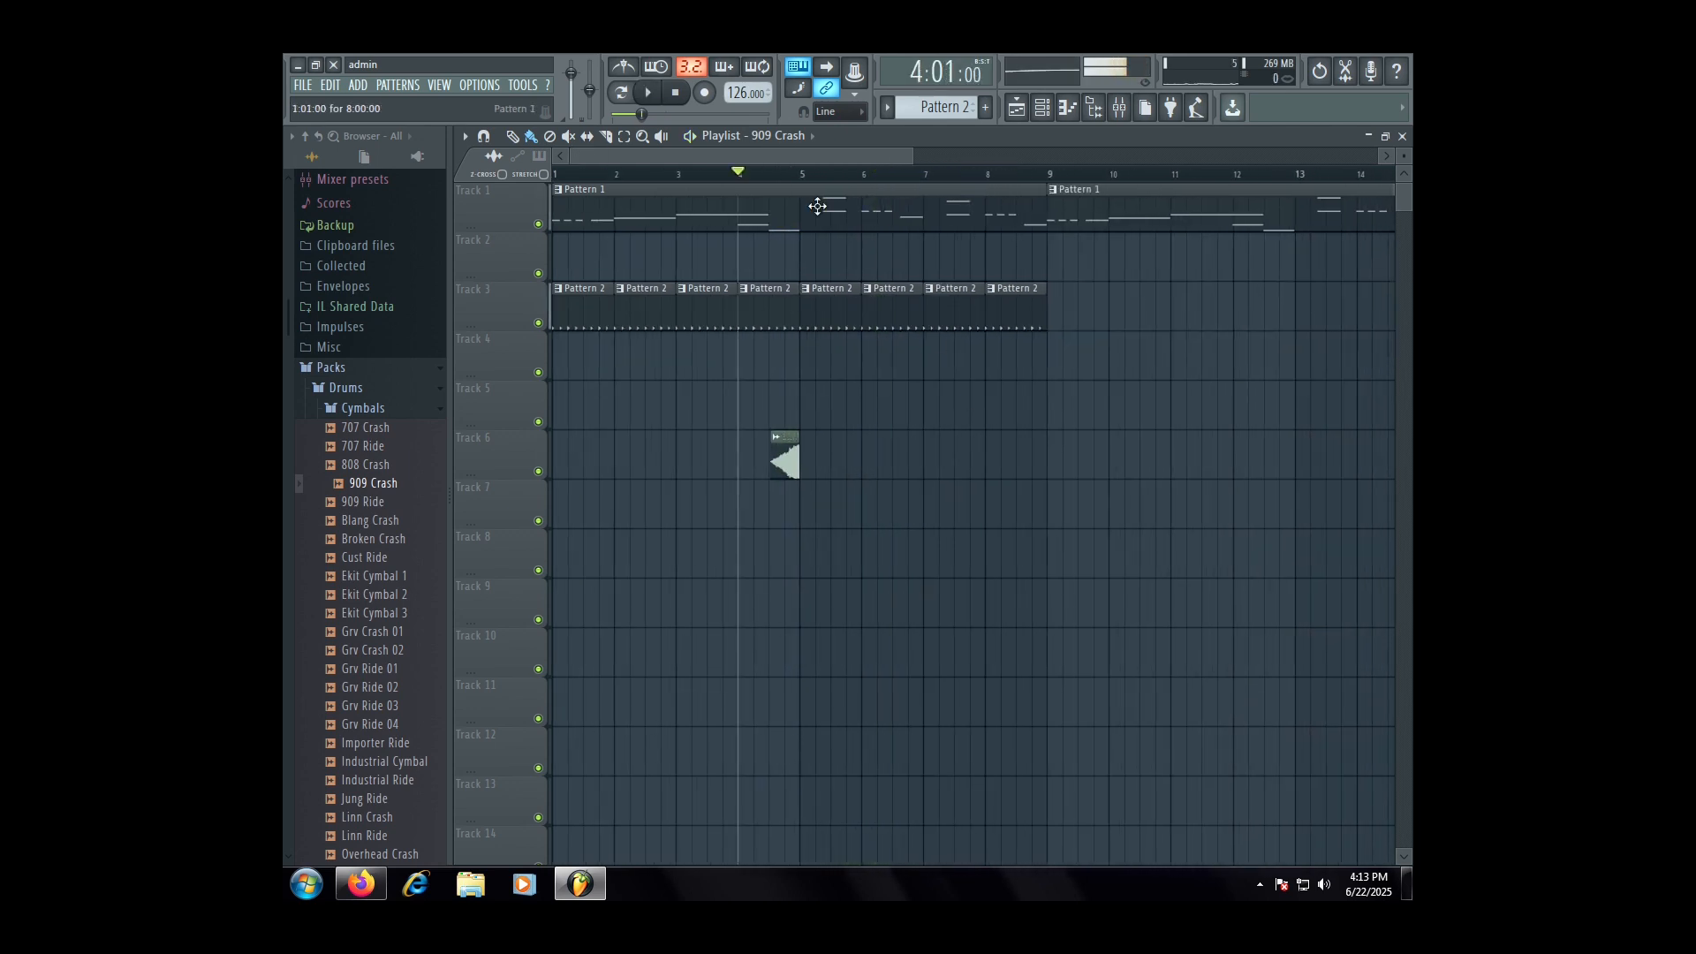
left_click_drag(615, 175, 555, 175)
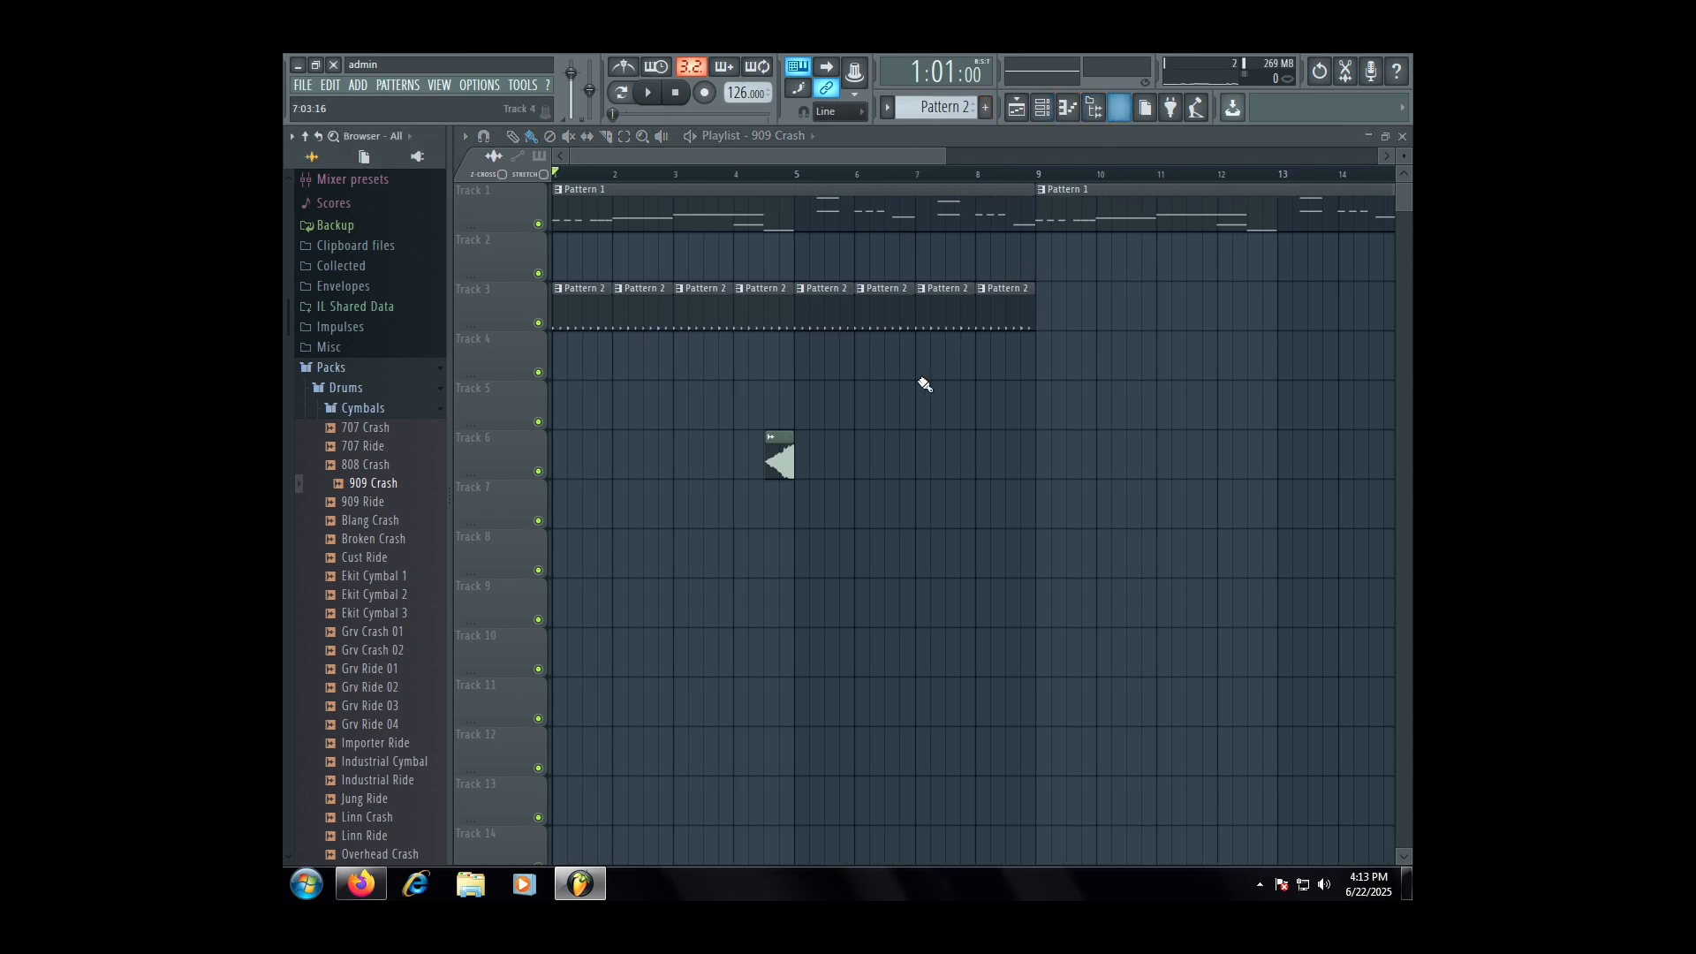
- Select all playlist clips and shift them together so that they start at bar 9
scroll(920, 378, "down", 2)
left_click_drag(1287, 454, 943, 219)
left_click(1151, 408)
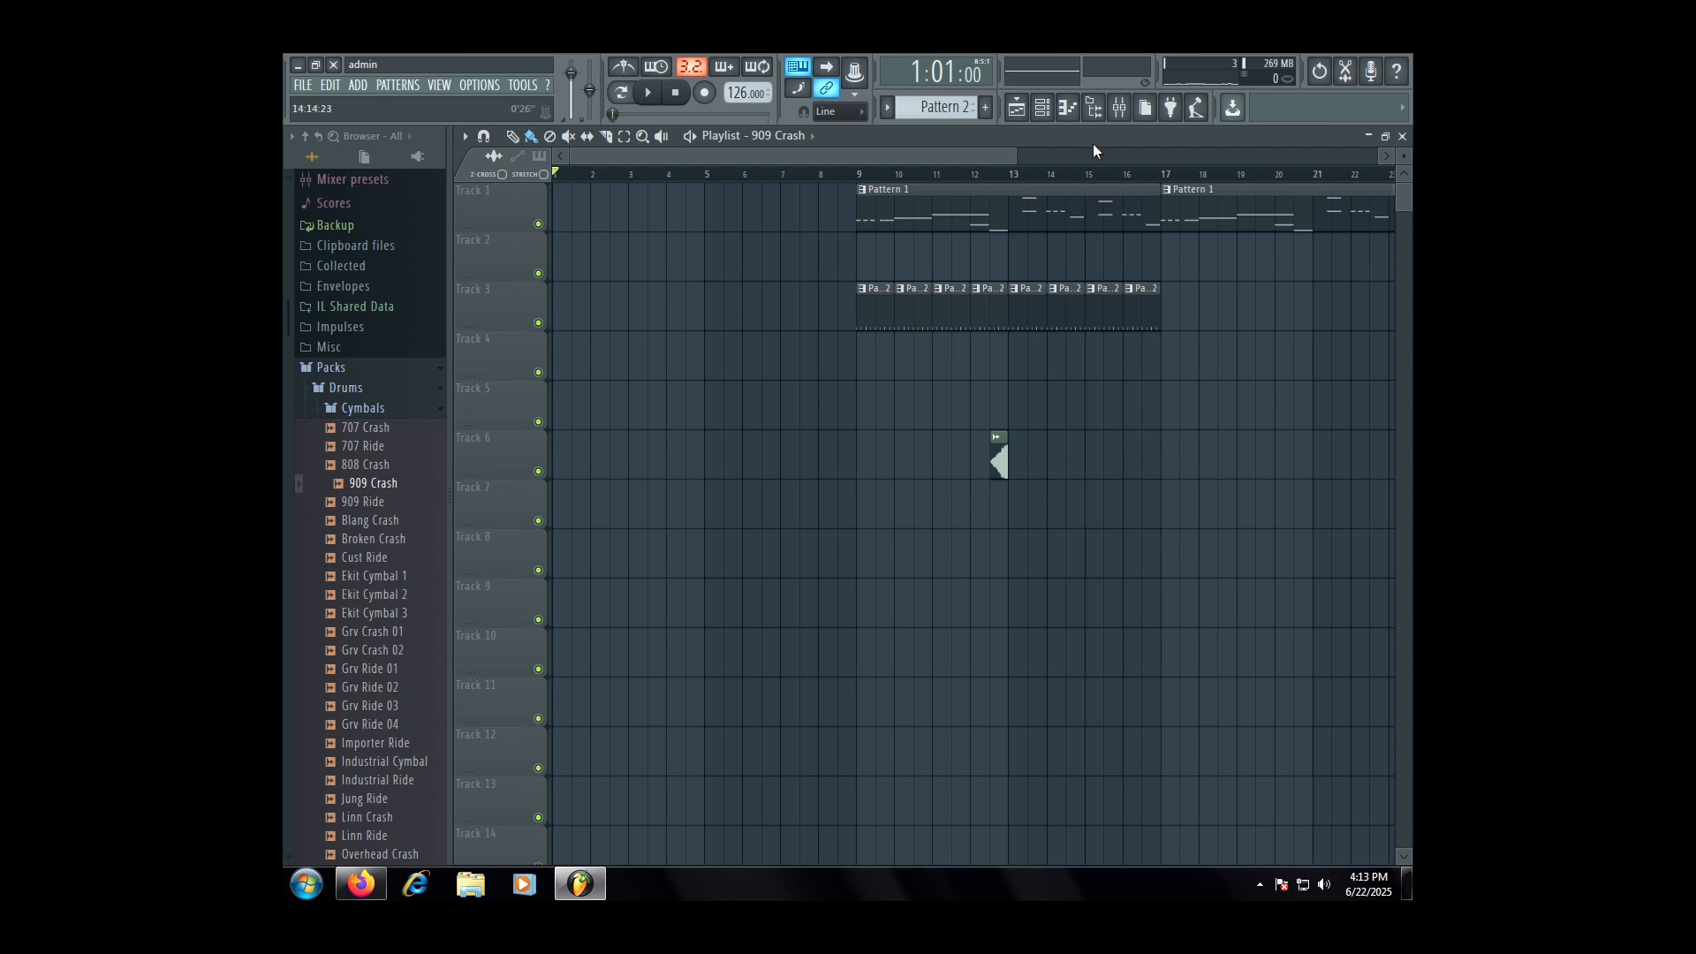
- Add a Sytrus synth as a new channel in the channel rack
left_click(1042, 107)
left_click(618, 268)
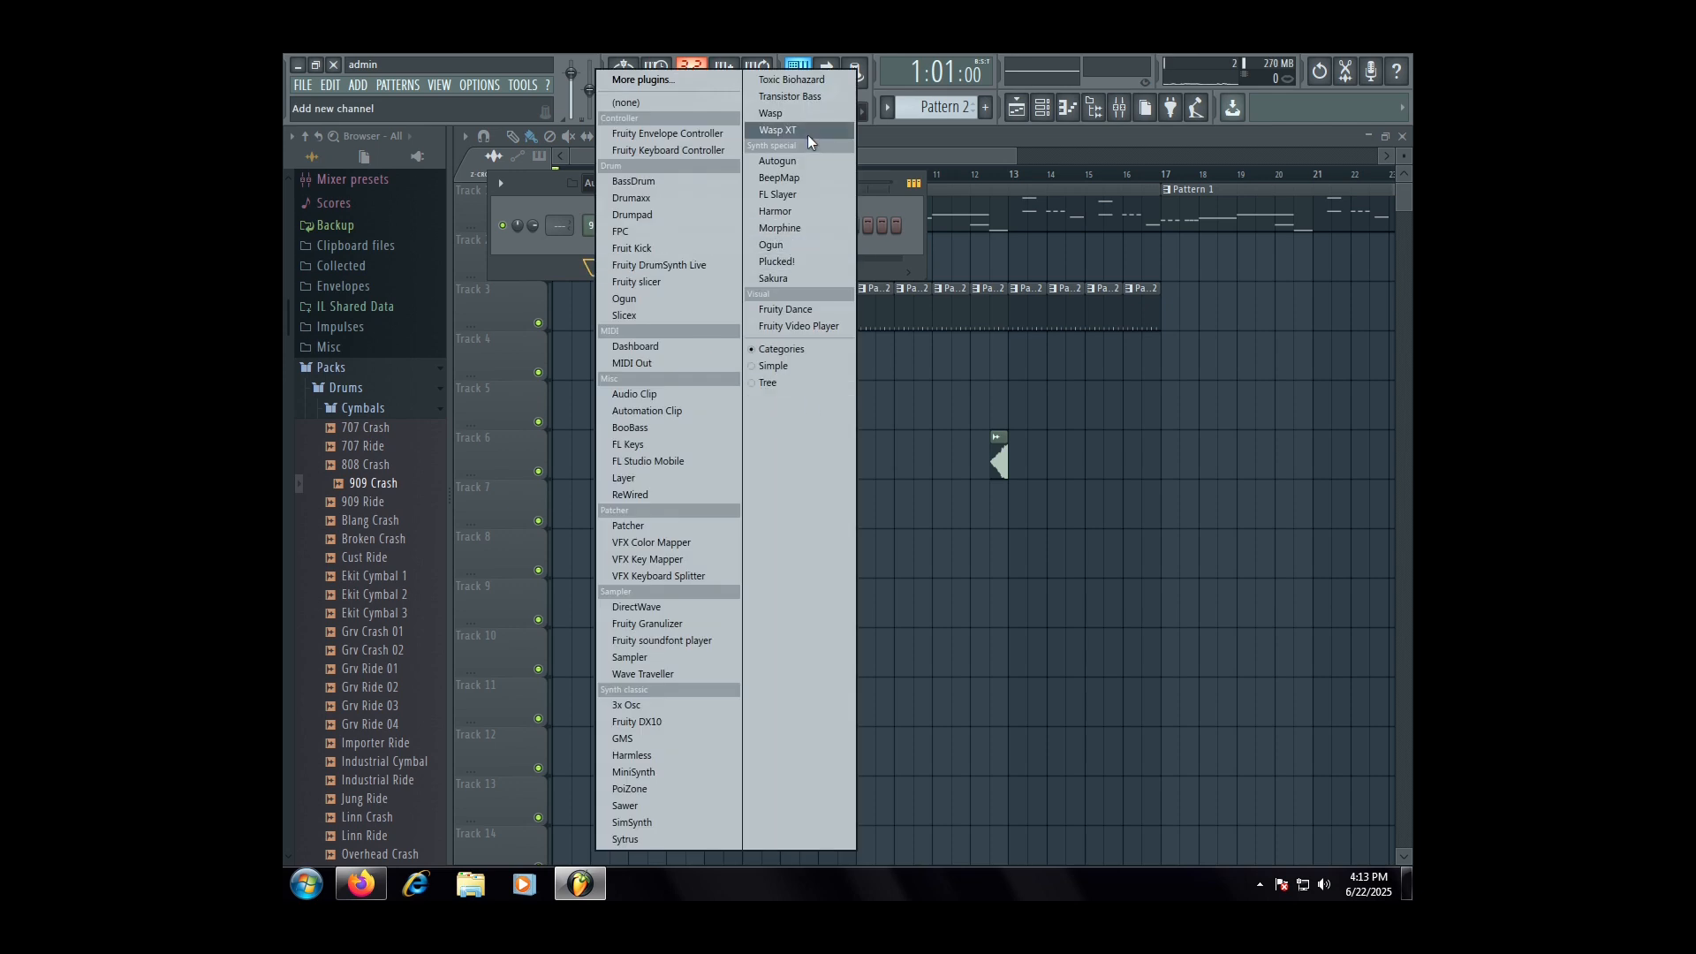
left_click(653, 837)
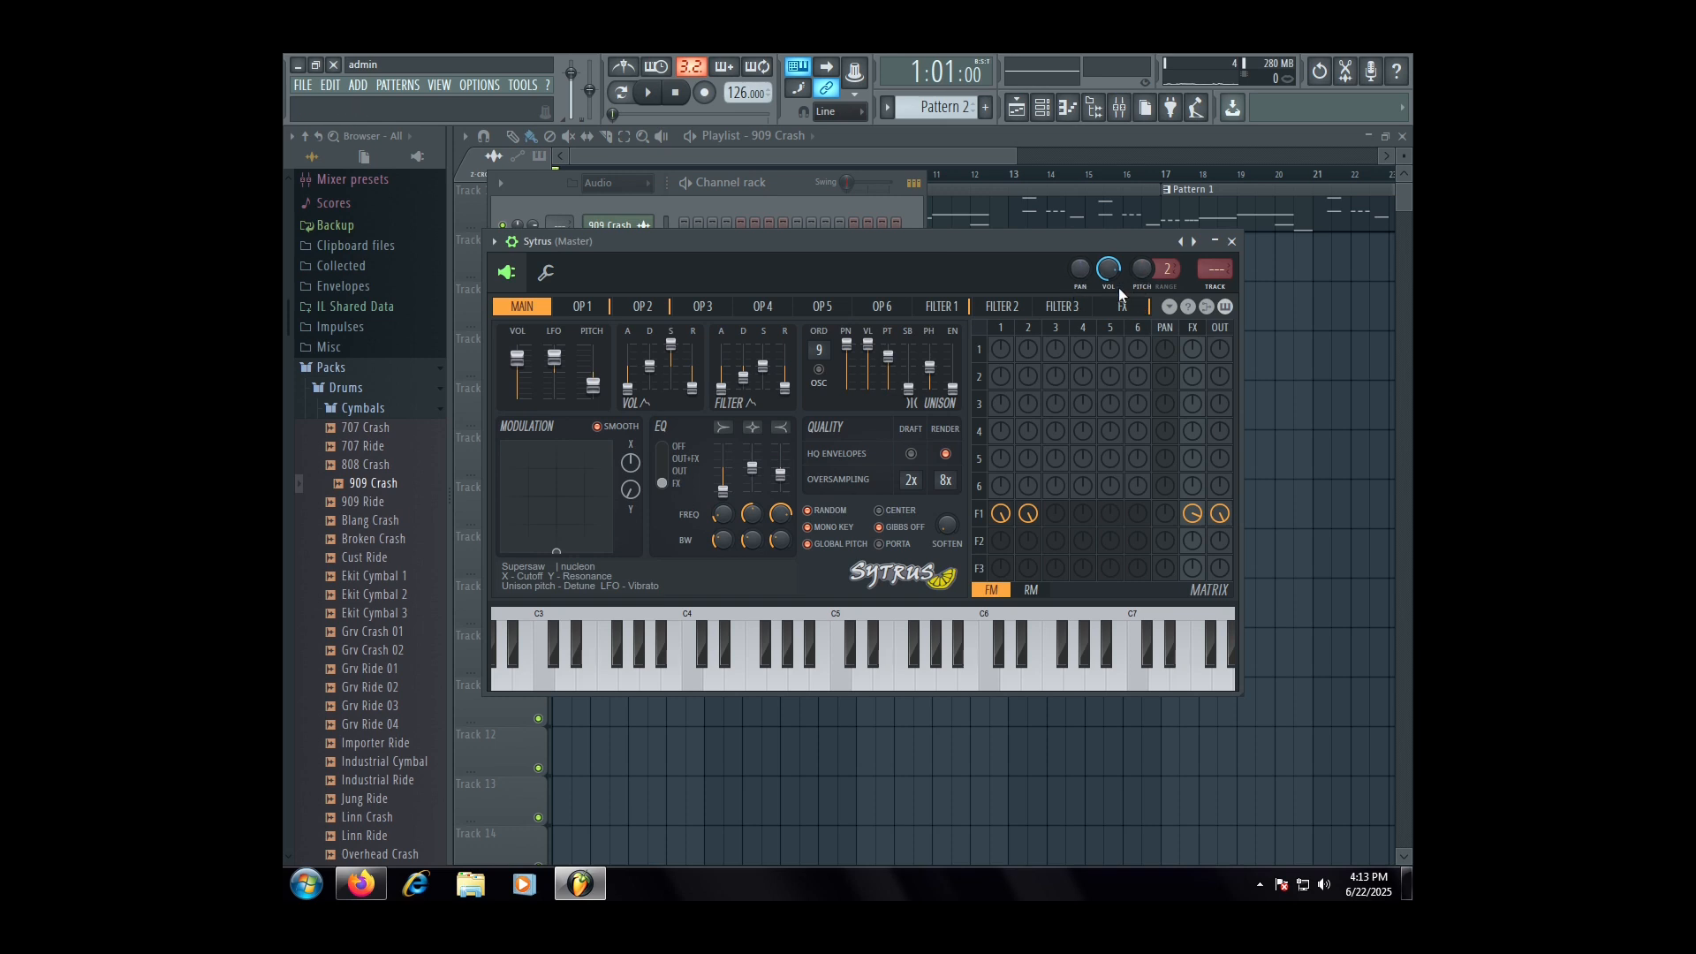
- Browse the Sytrus presets, load the Acid preset from the short synth category, and return to the playlist
left_click(1192, 242)
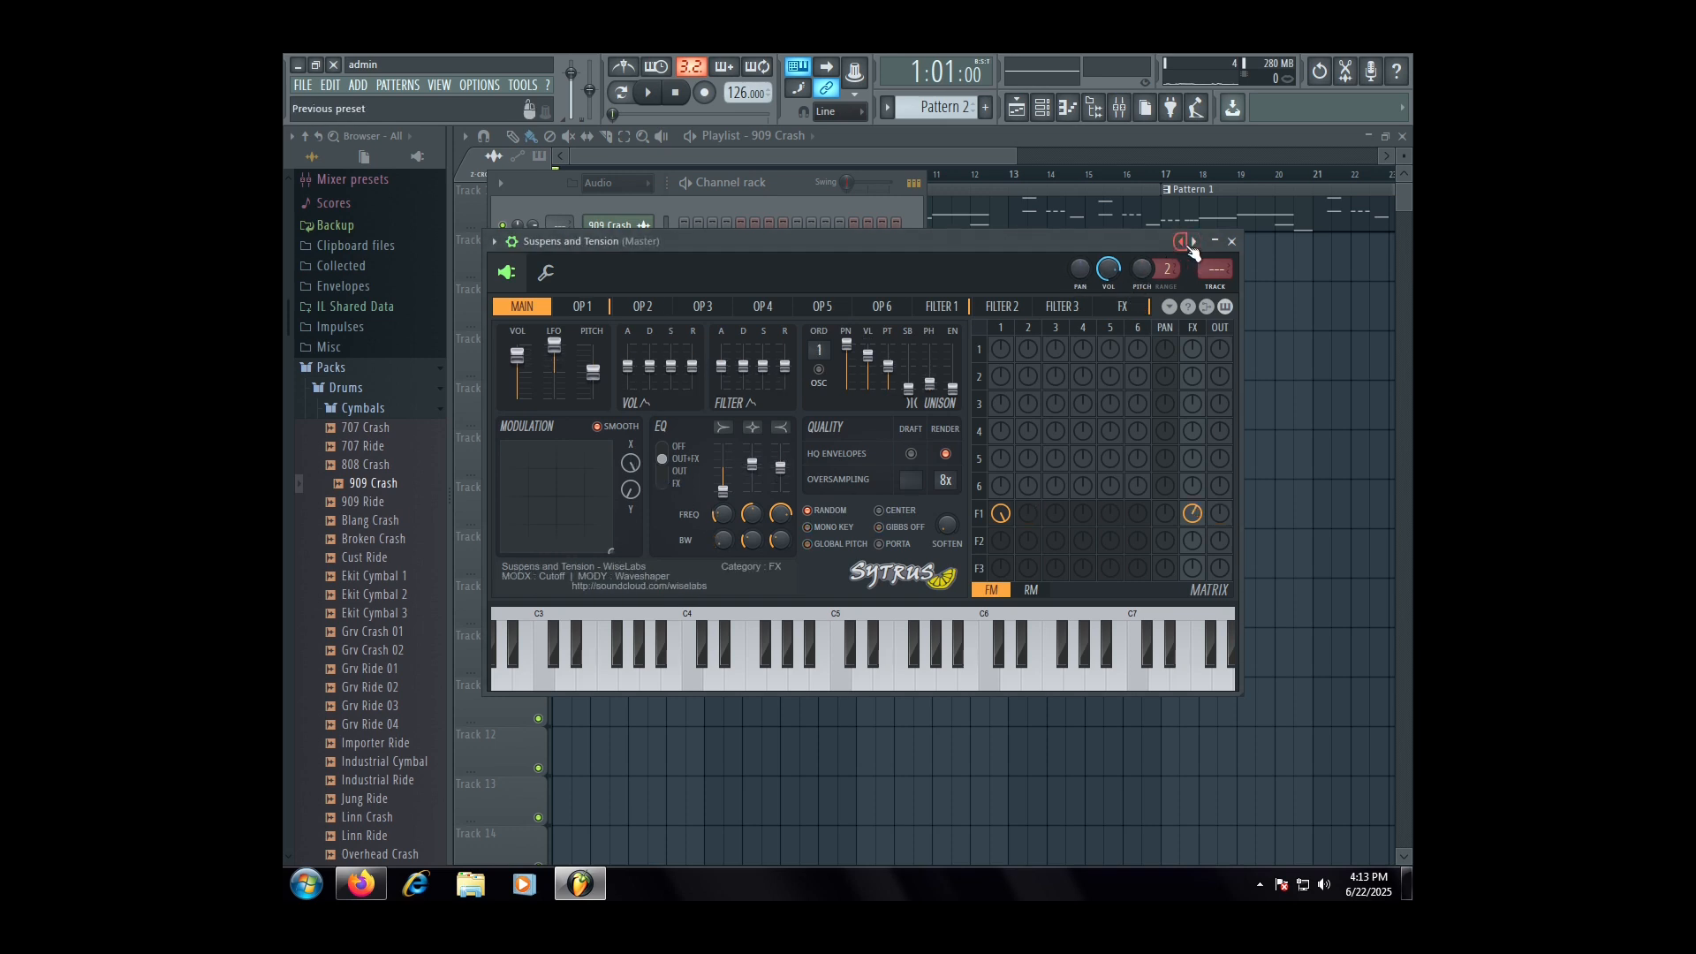
left_click(1190, 244)
right_click(1180, 241)
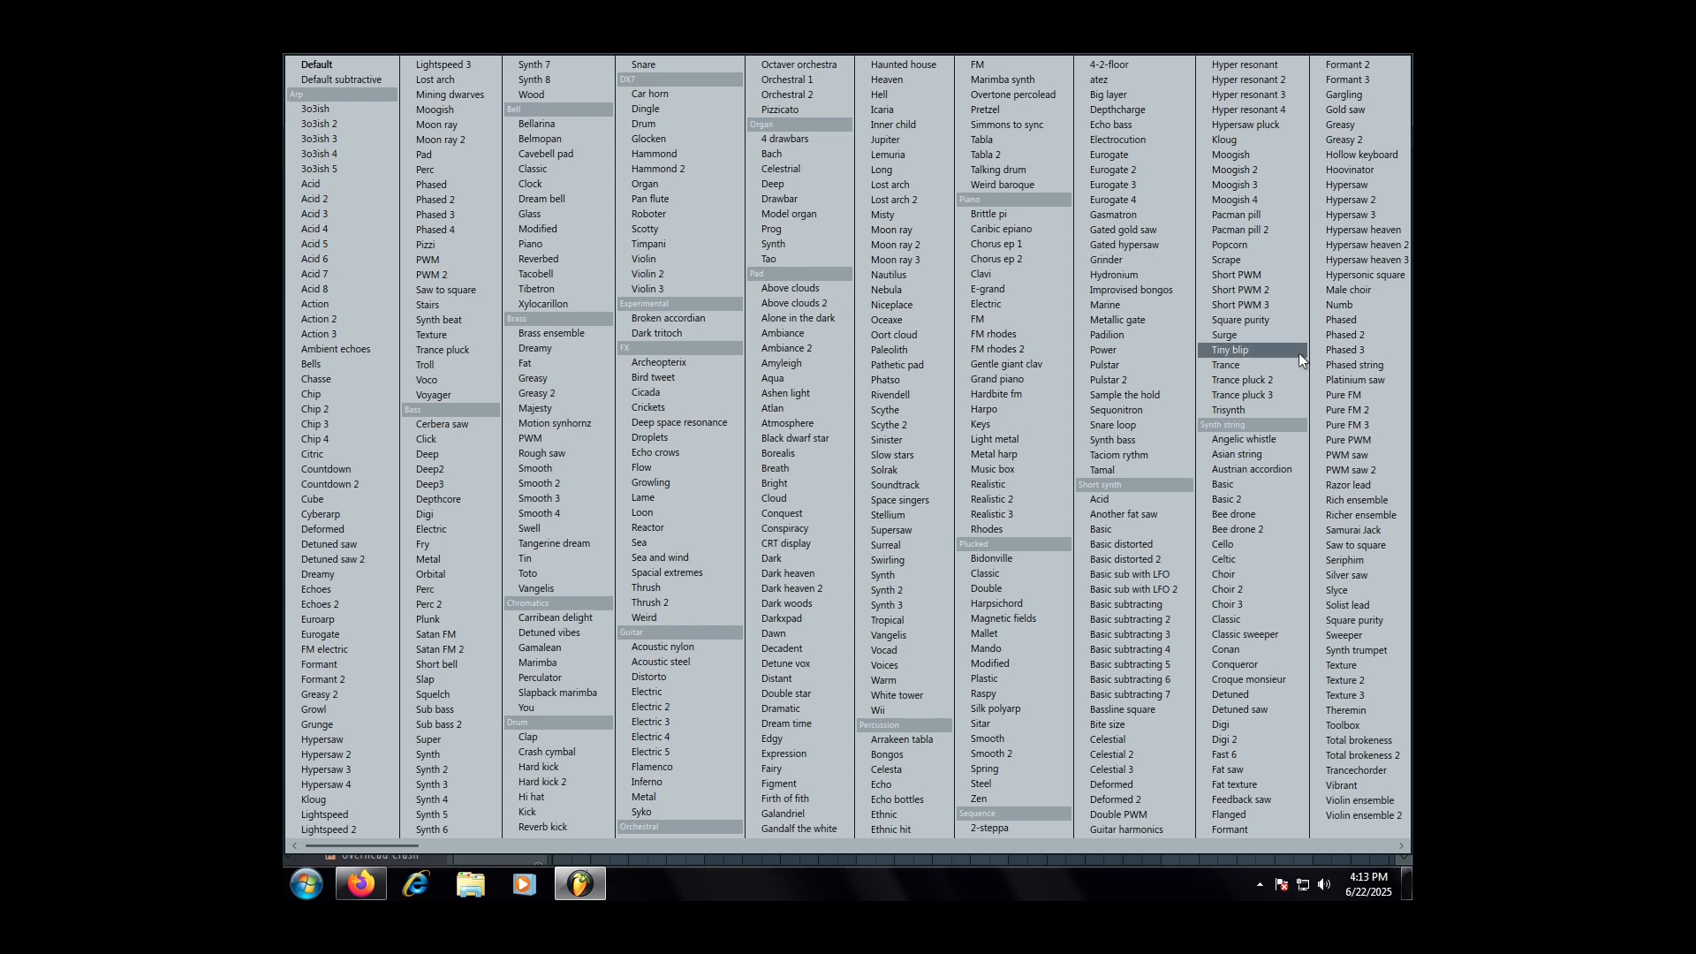
left_click(1128, 499)
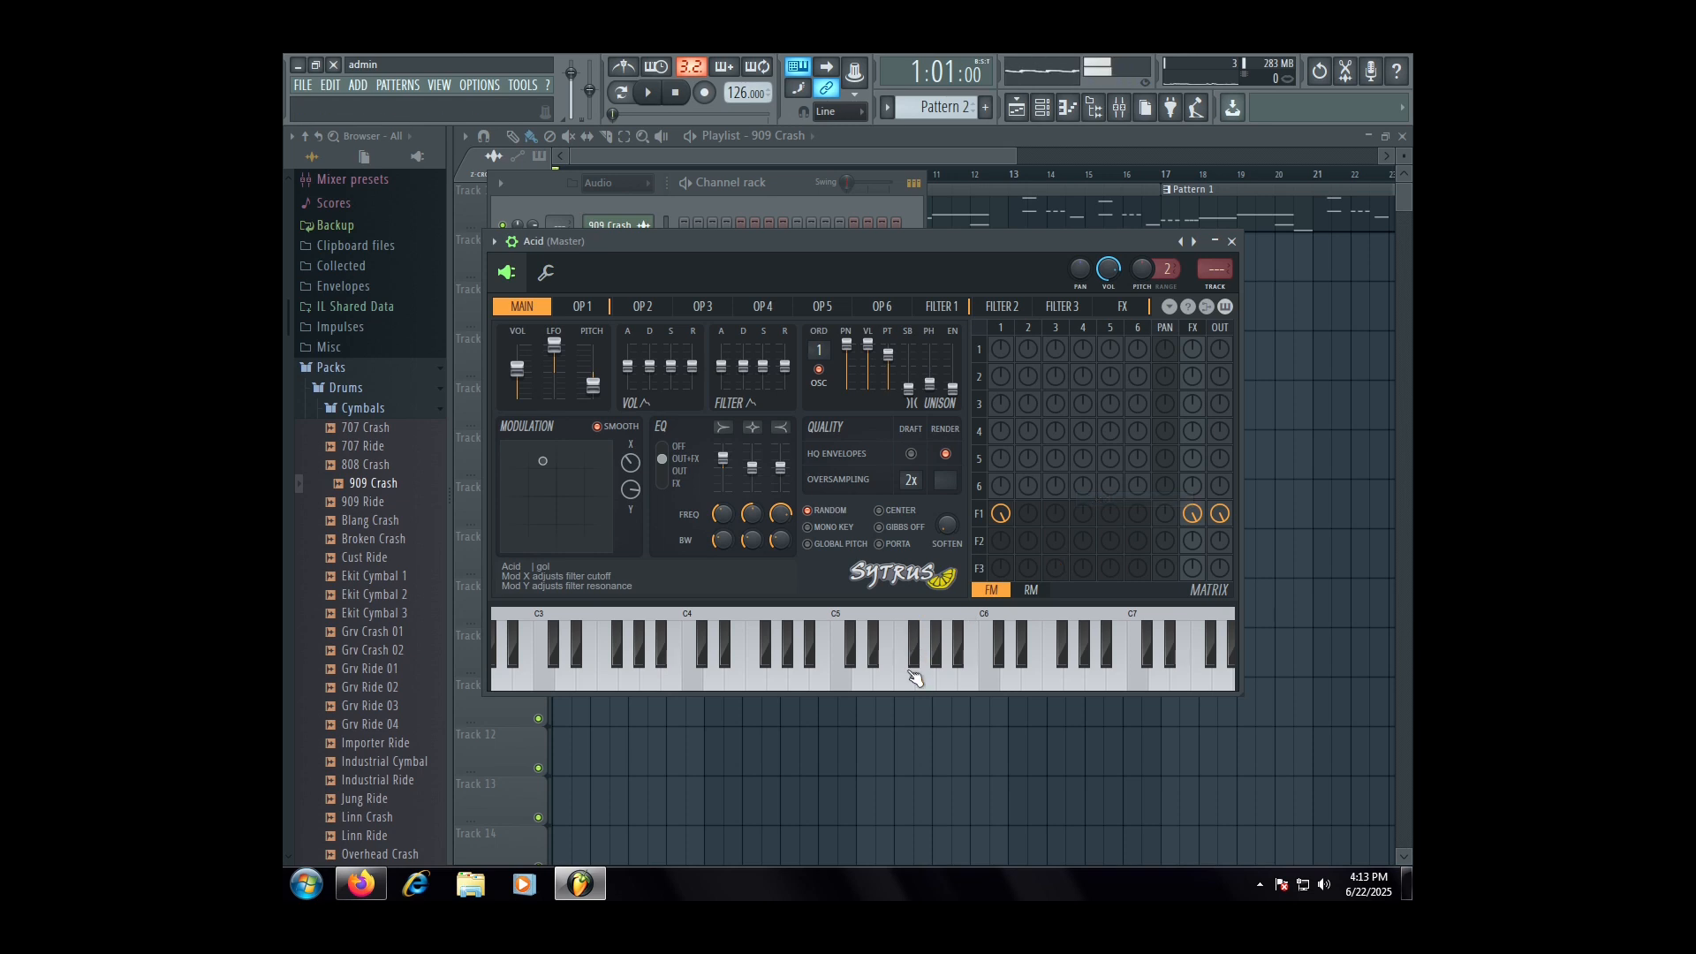
left_click(1054, 732)
right_click(1052, 735)
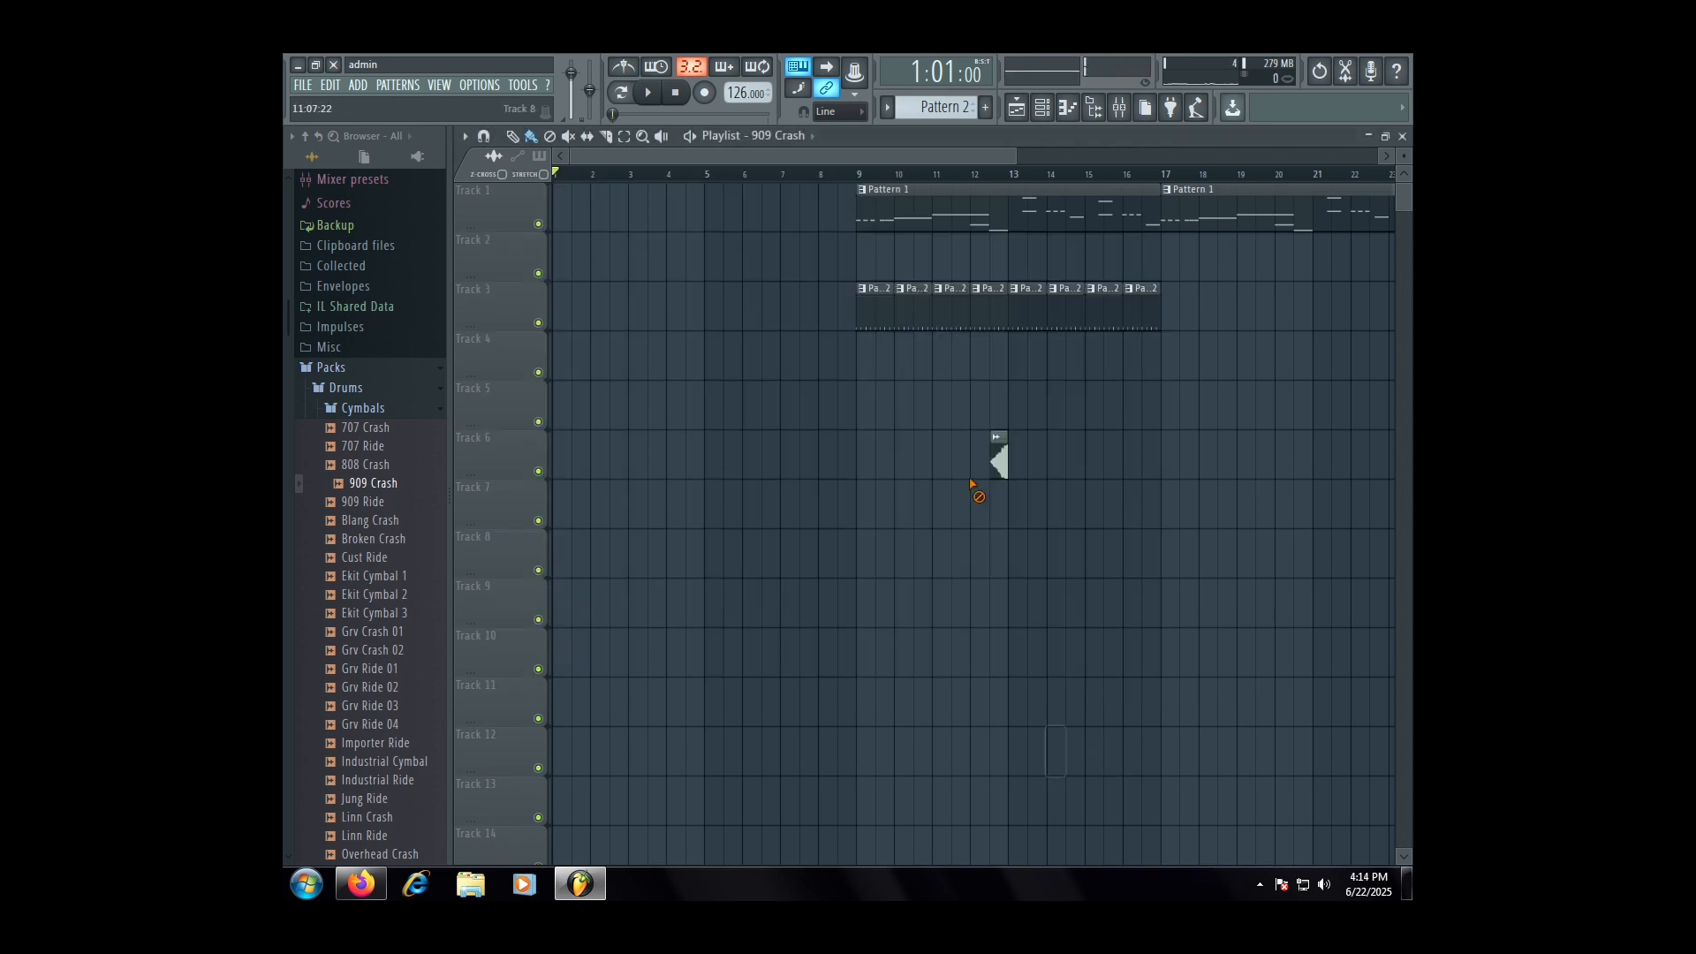
- Select all pattern clips in the playlist and move them together so that they start at bar 1
scroll(803, 337, "down", 3)
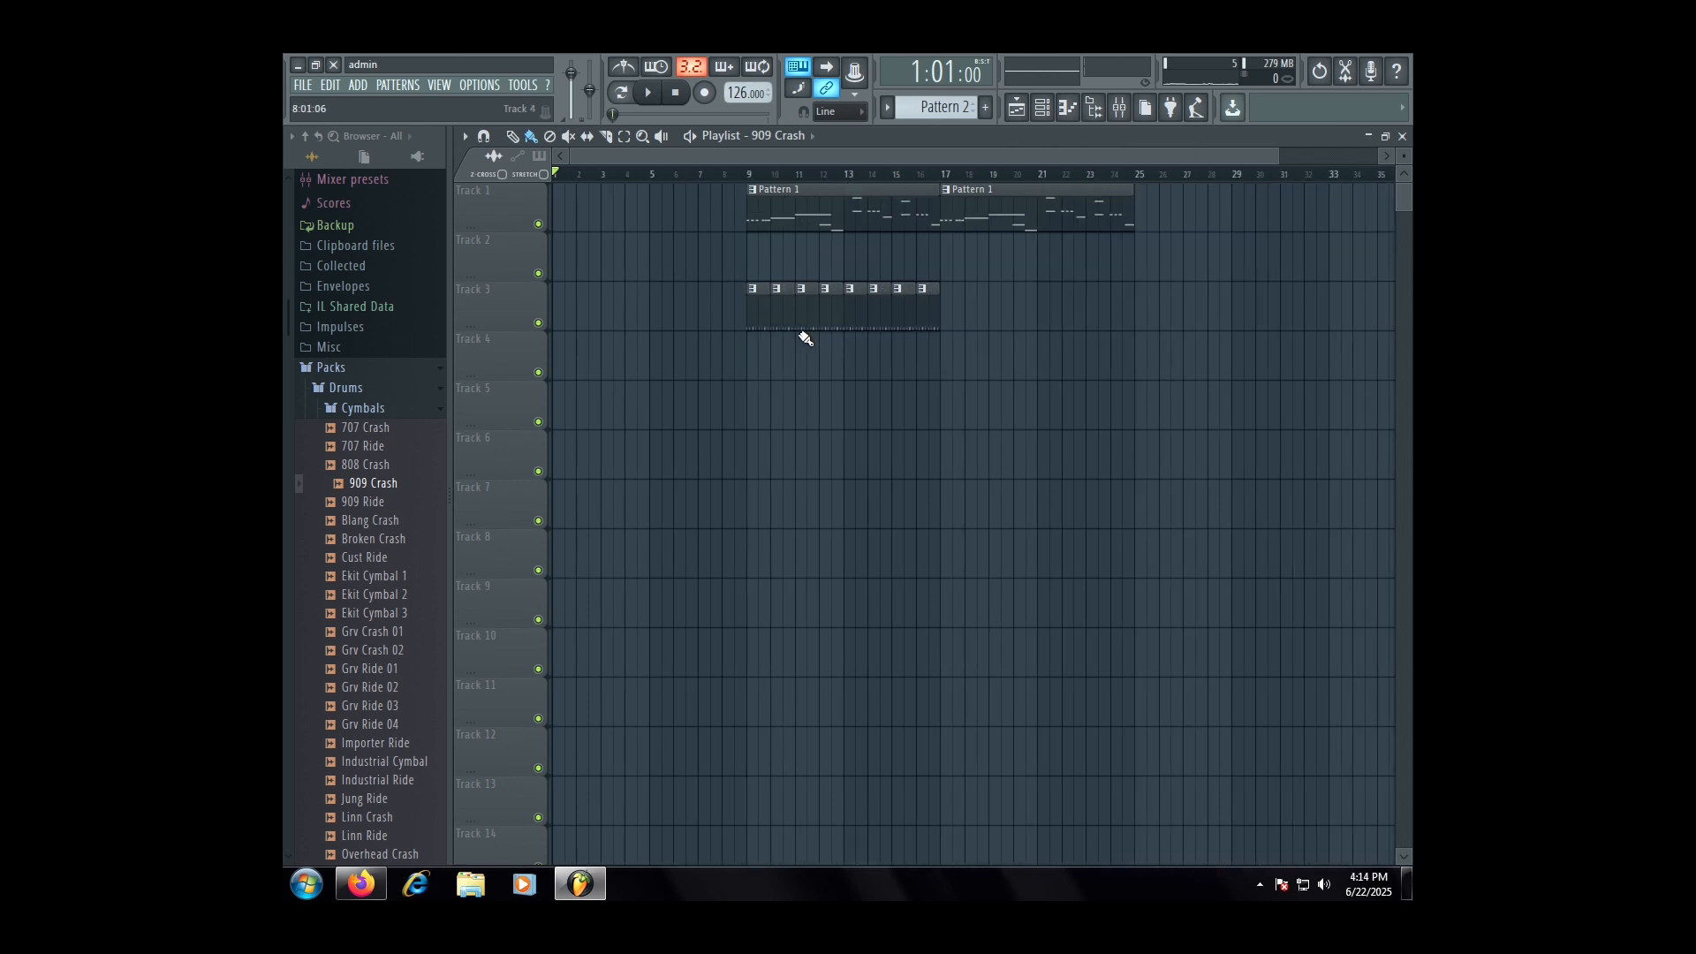
left_click_drag(1201, 408, 712, 210)
left_click_drag(758, 296, 548, 284)
left_click(820, 354)
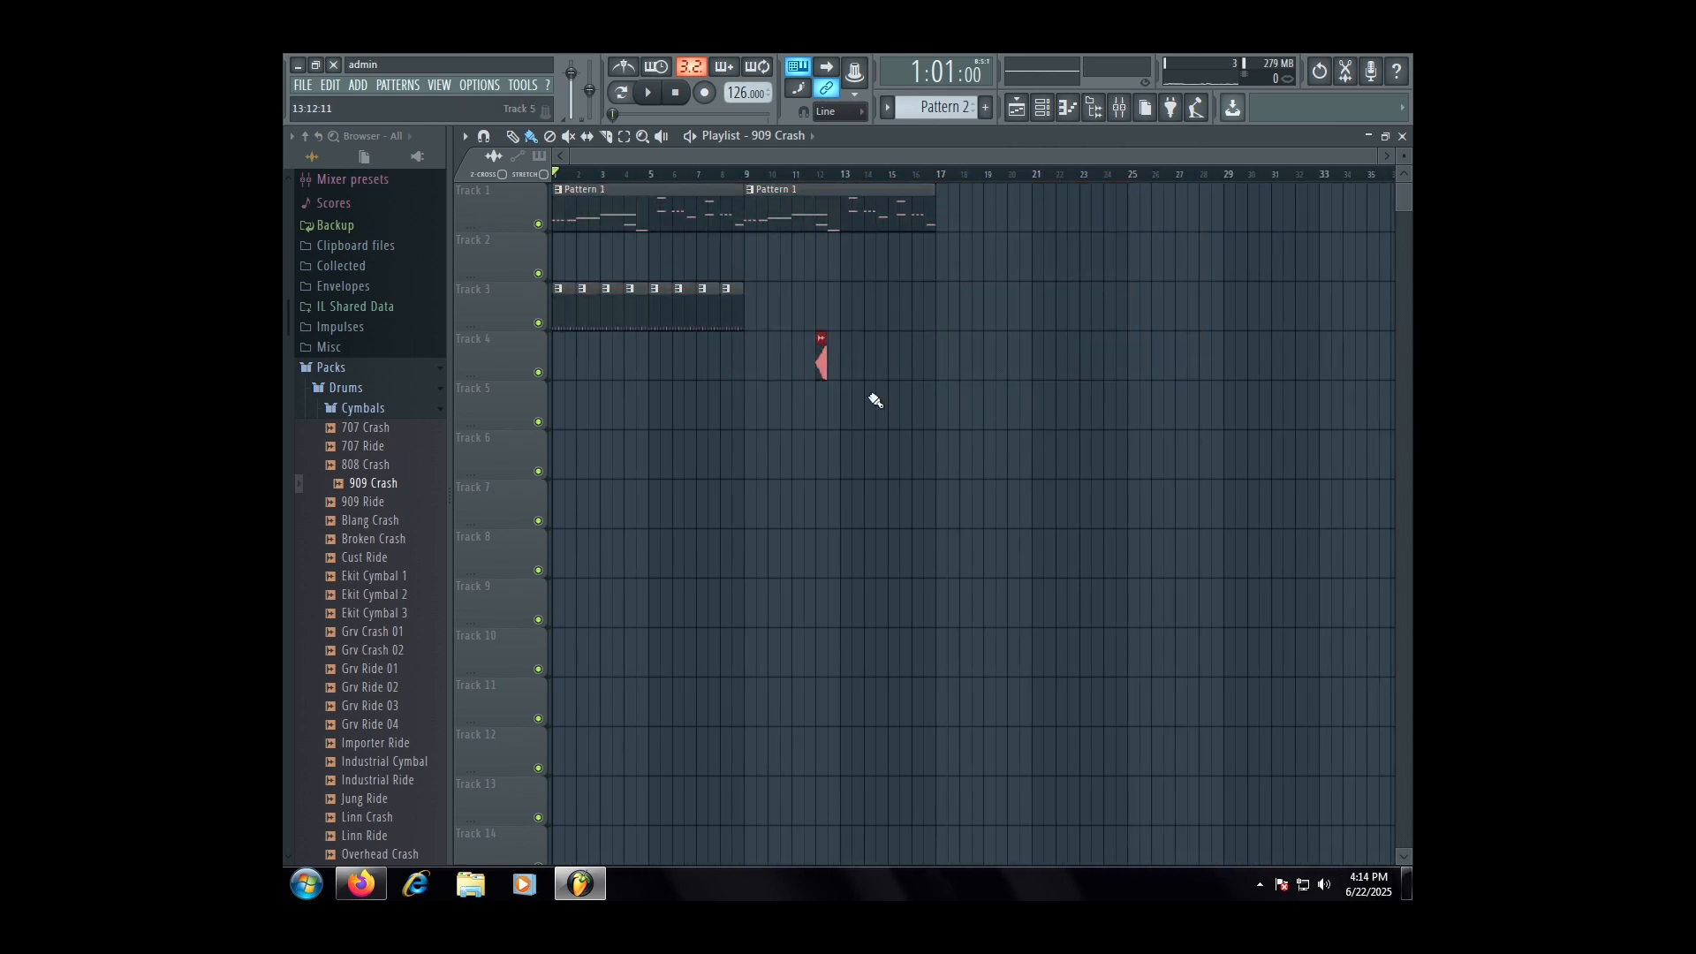
- Move the song playhead to the start of bar 7 on the playlist timeline
left_click(709, 176)
scroll(708, 227, "up", 5)
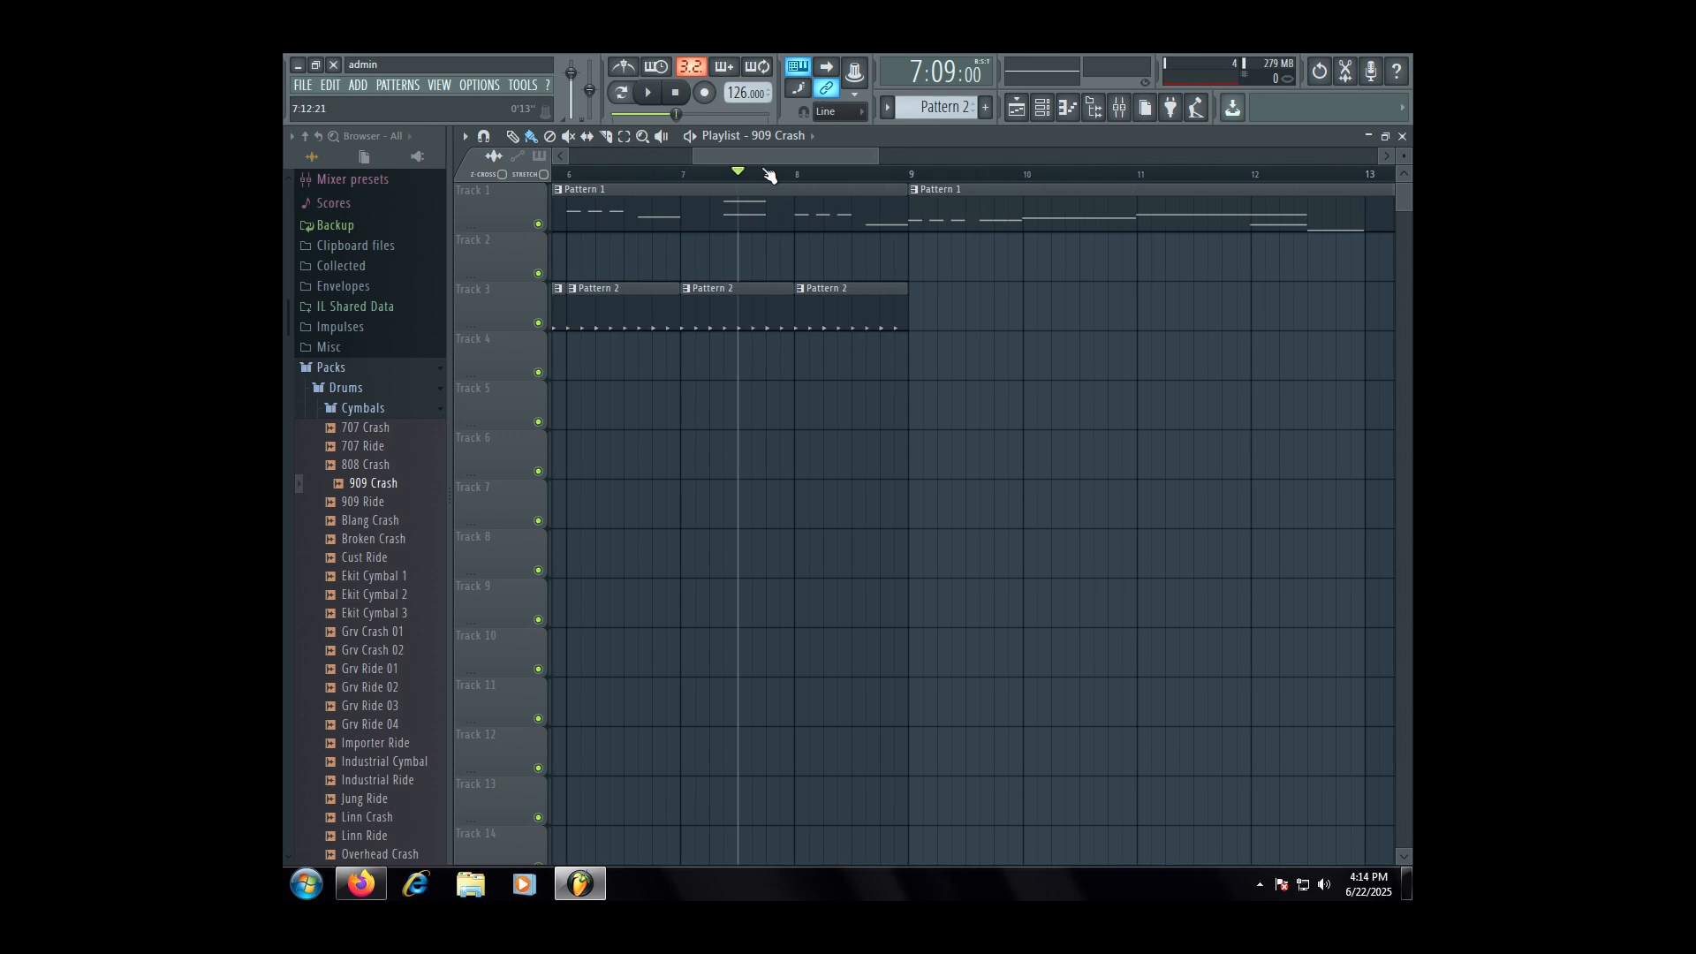
left_click_drag(728, 176, 688, 180)
scroll(795, 227, "down", 5)
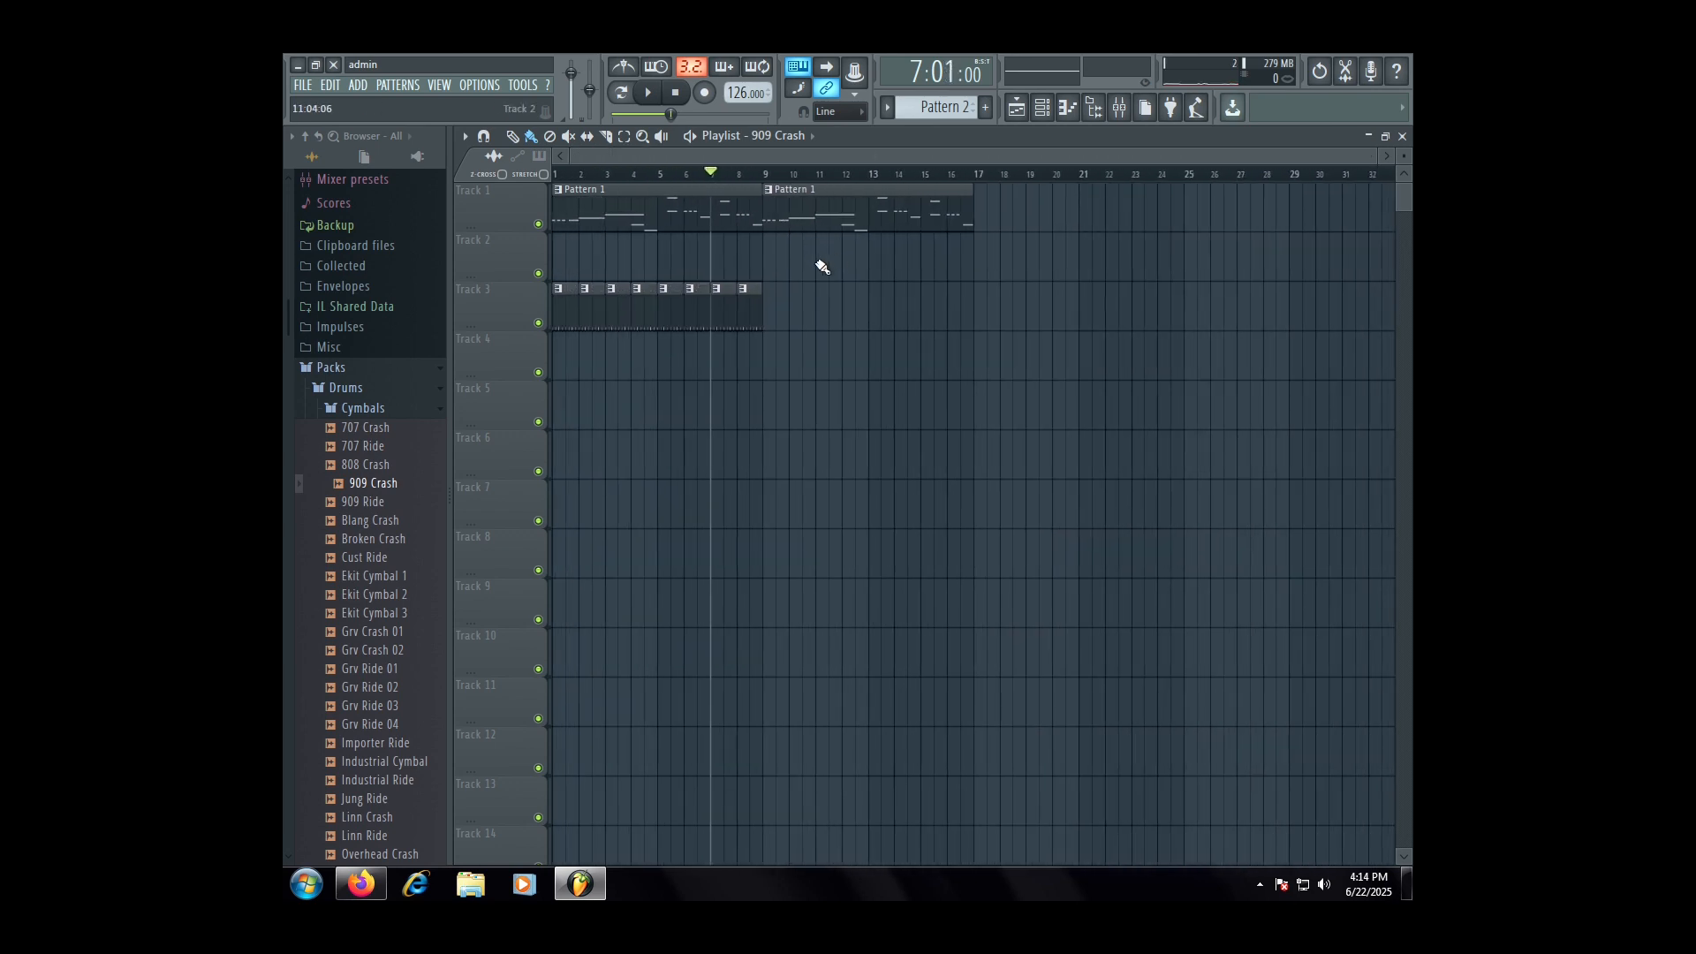
- Select all Pattern 2 clips on Track 3 and duplicate them across bars 9 to 16
left_click_drag(806, 305, 514, 305)
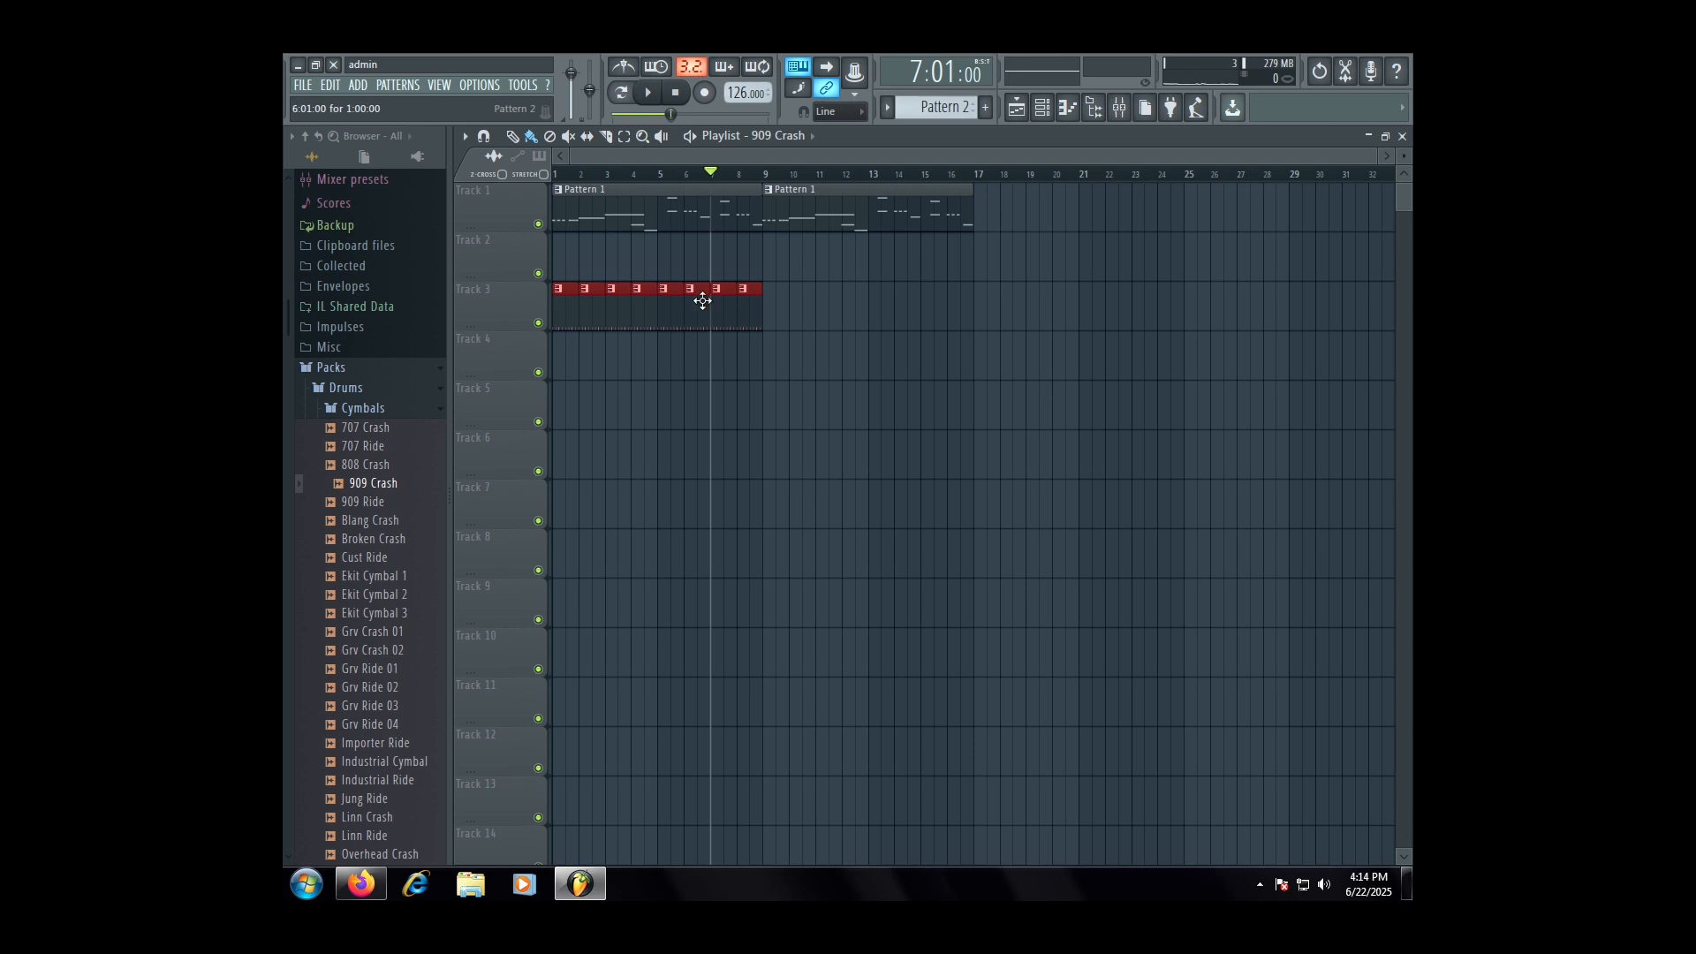
scroll(890, 247, "up", 5)
scroll(1007, 306, "down", 5)
left_click_drag(911, 306, 445, 311)
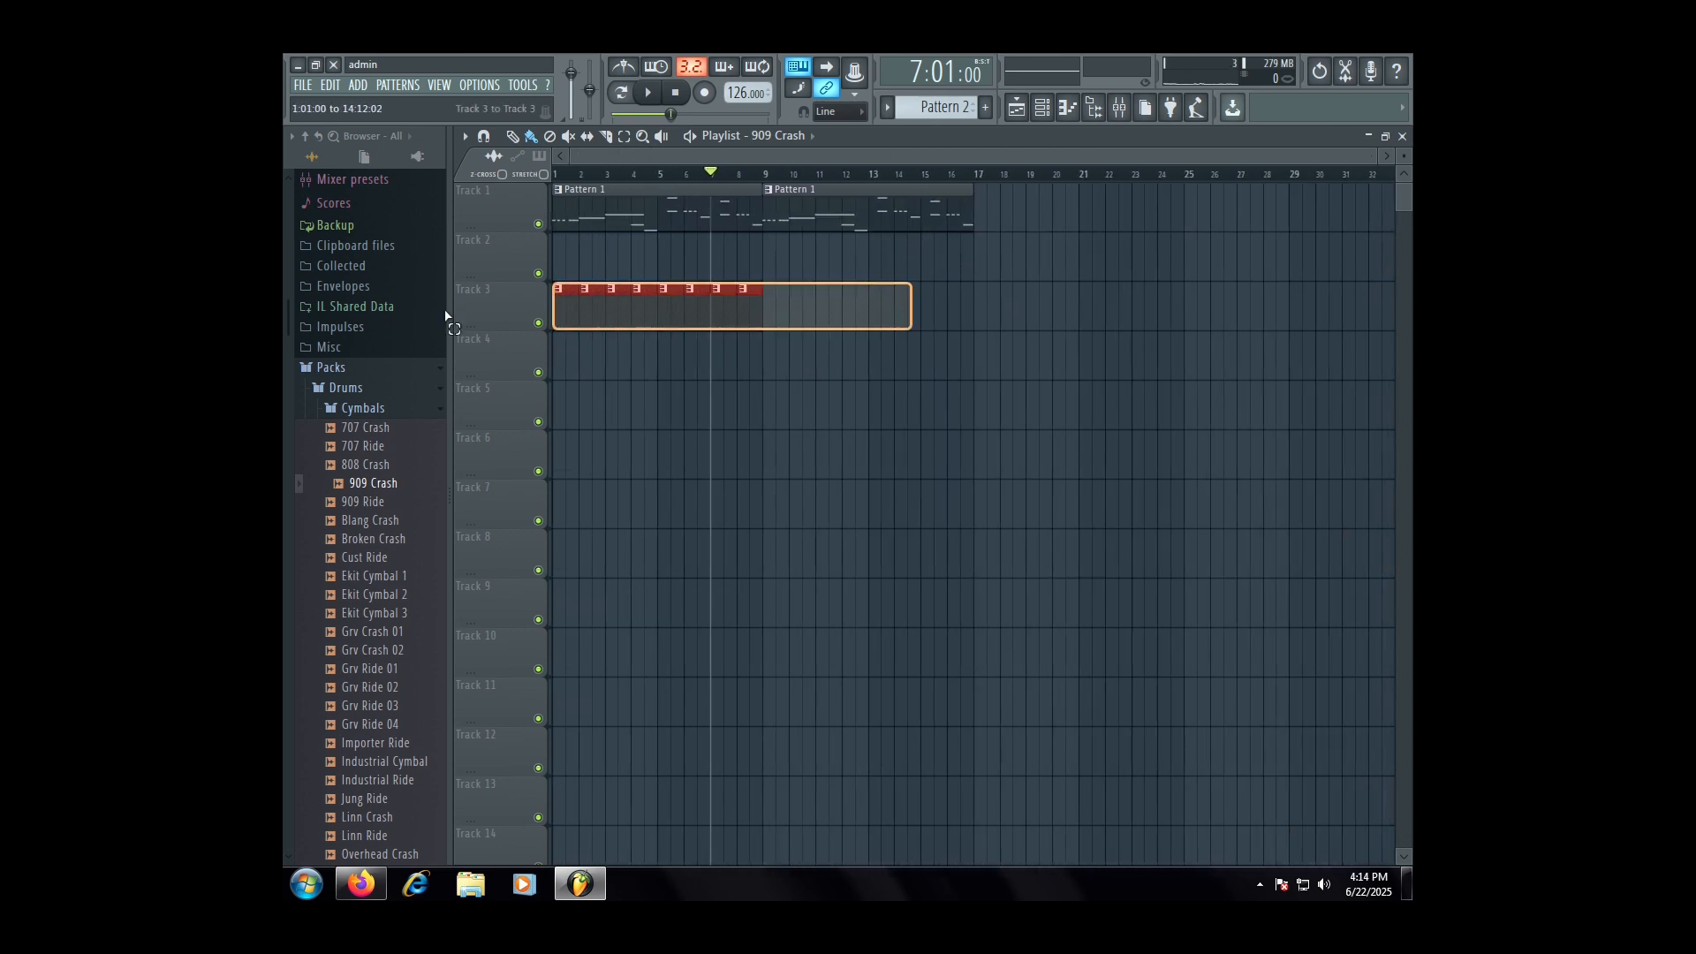
key("ctrl+b")
scroll(822, 301, "up", 3)
scroll(883, 365, "down", 3)
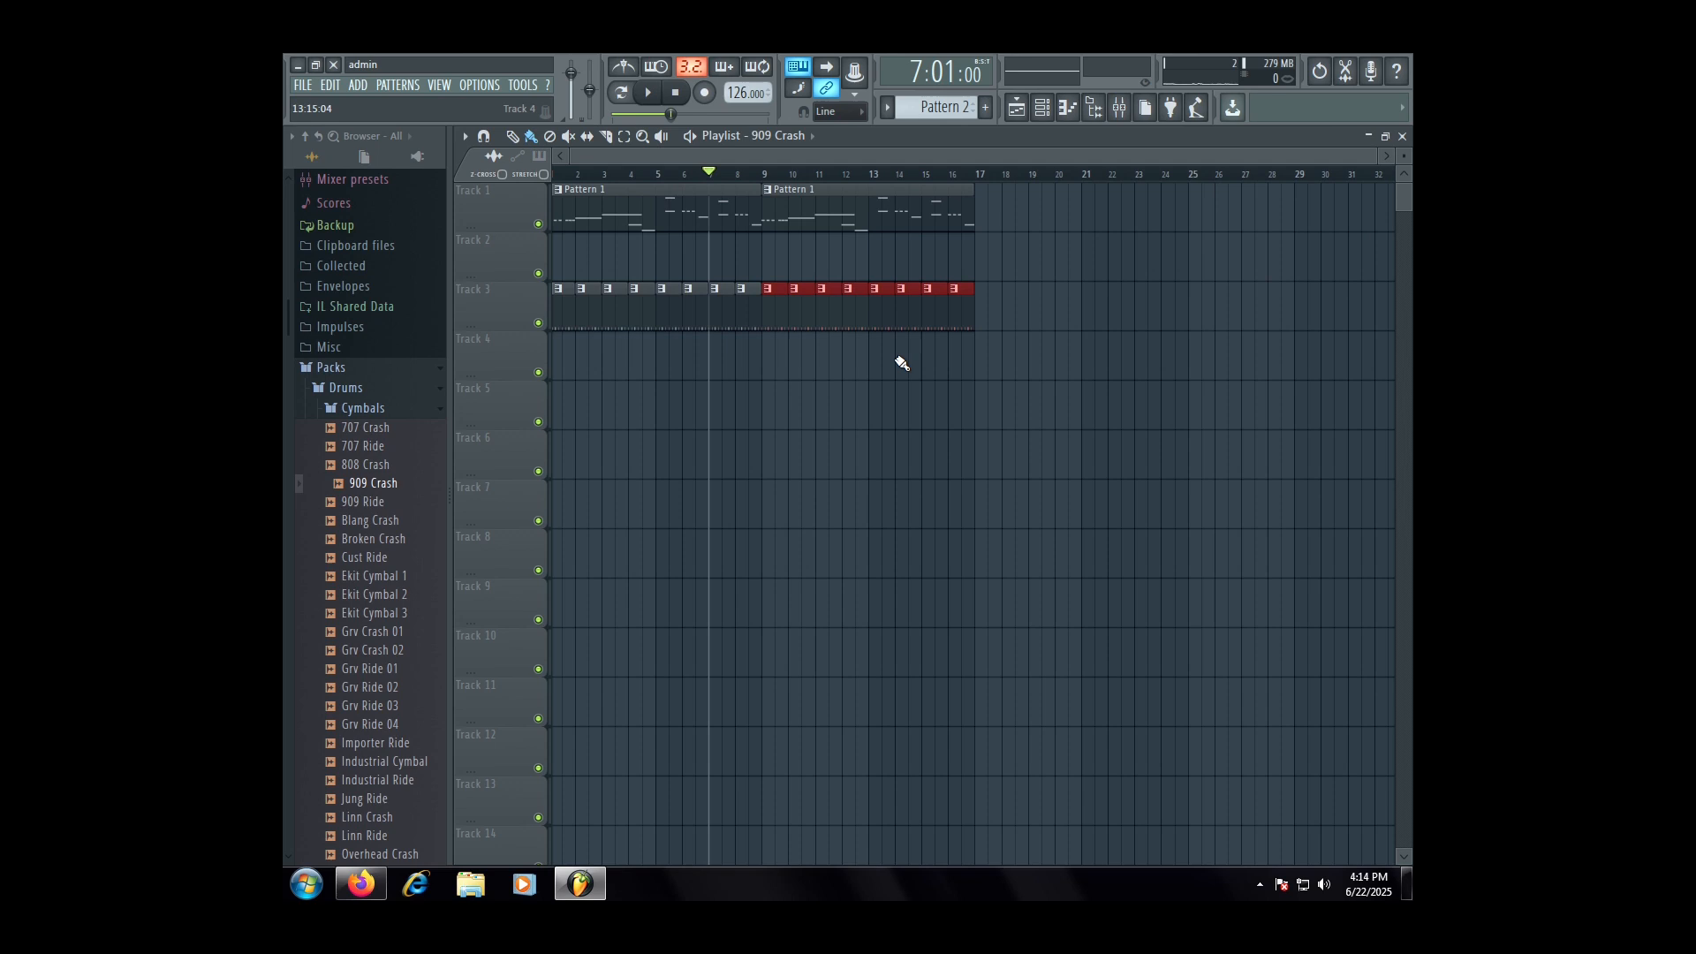
- Place reversed 909 Crash clips on Track 4 that end at the start of bars 9, 13 and 17
left_click_drag(394, 488, 644, 409)
scroll(1152, 389, "down", 3)
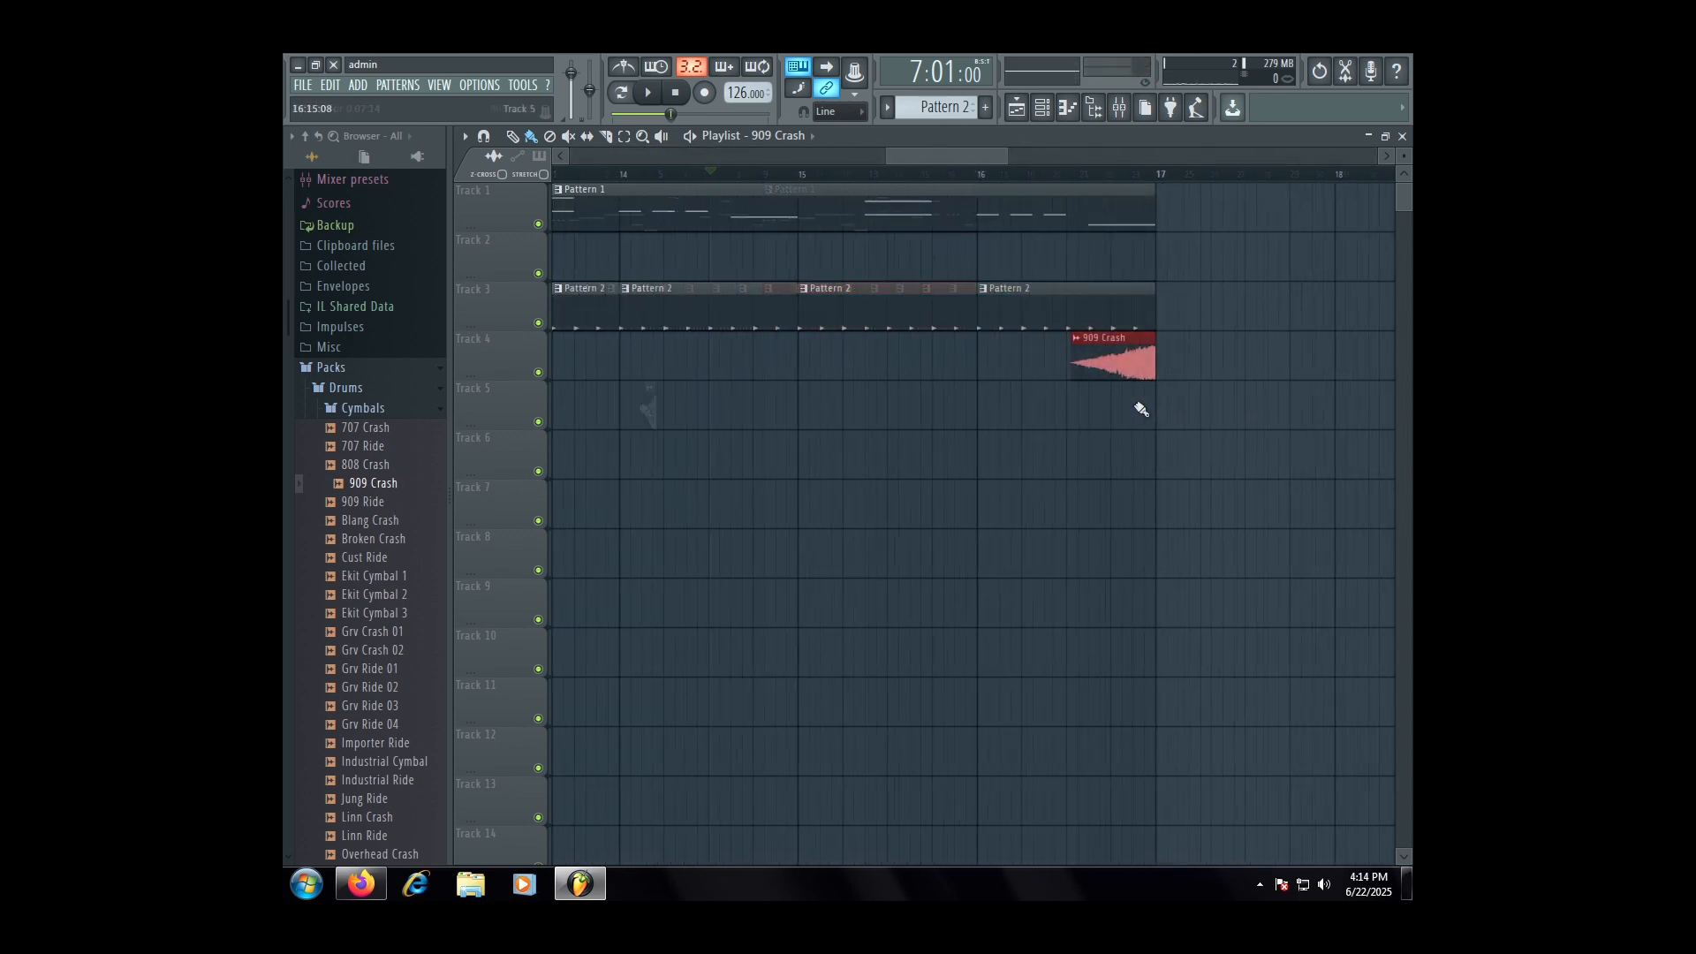
scroll(1167, 369, "up", 6)
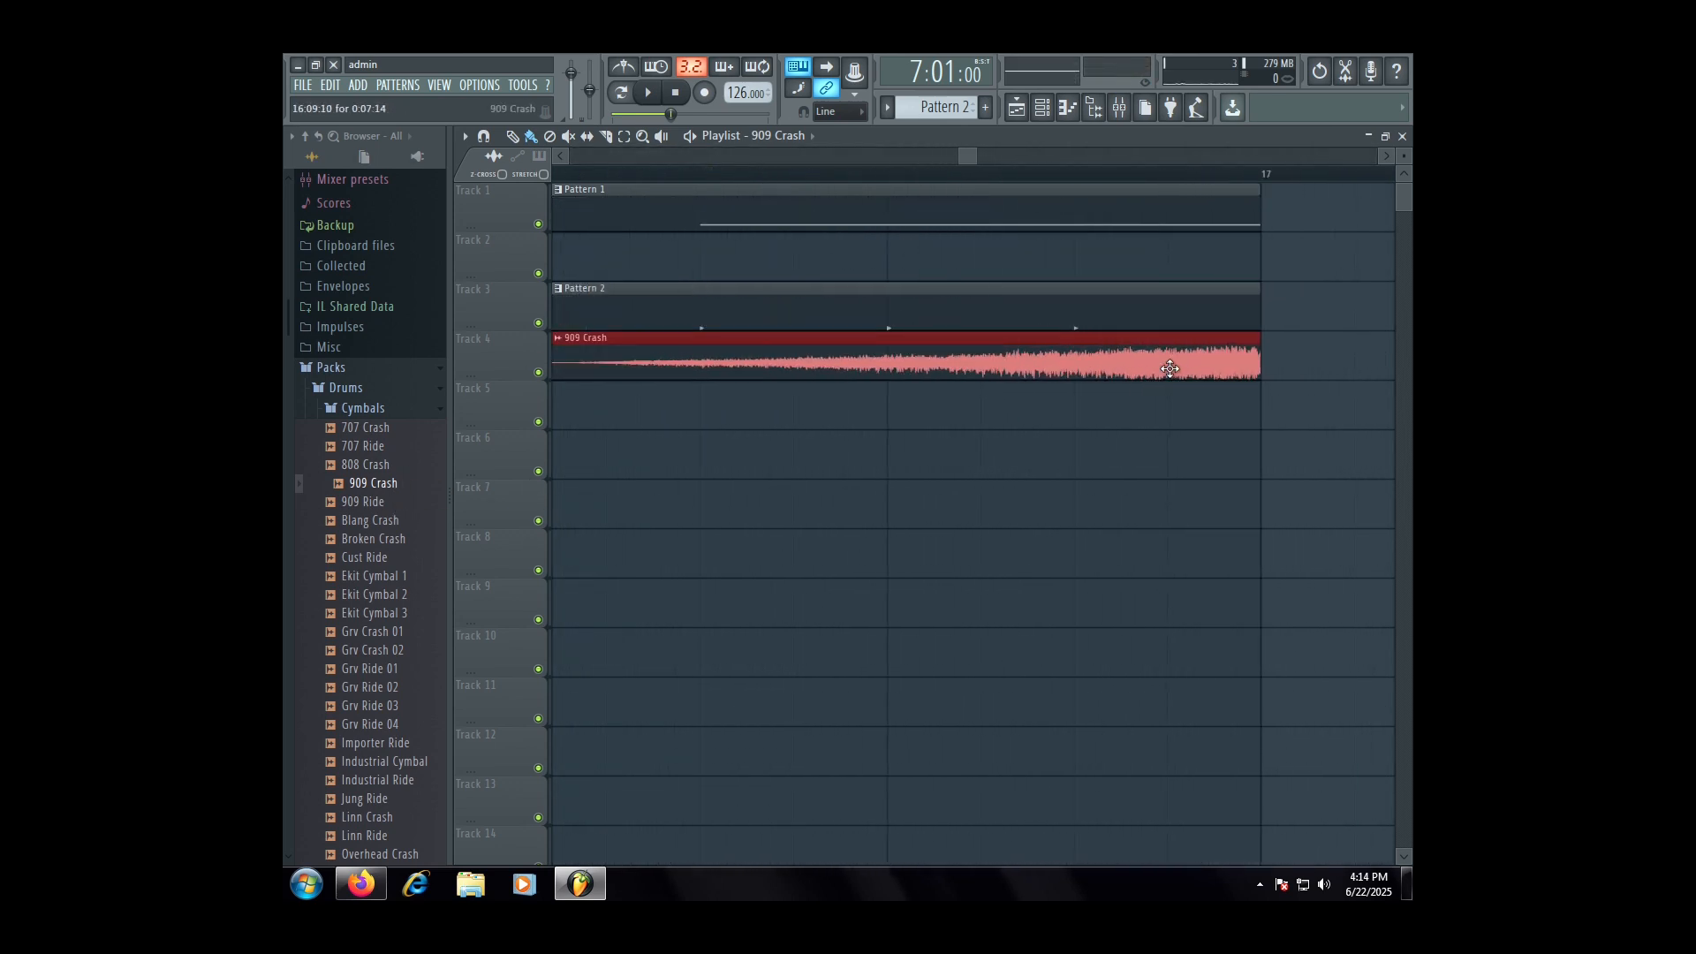
scroll(1169, 368, "down", 5)
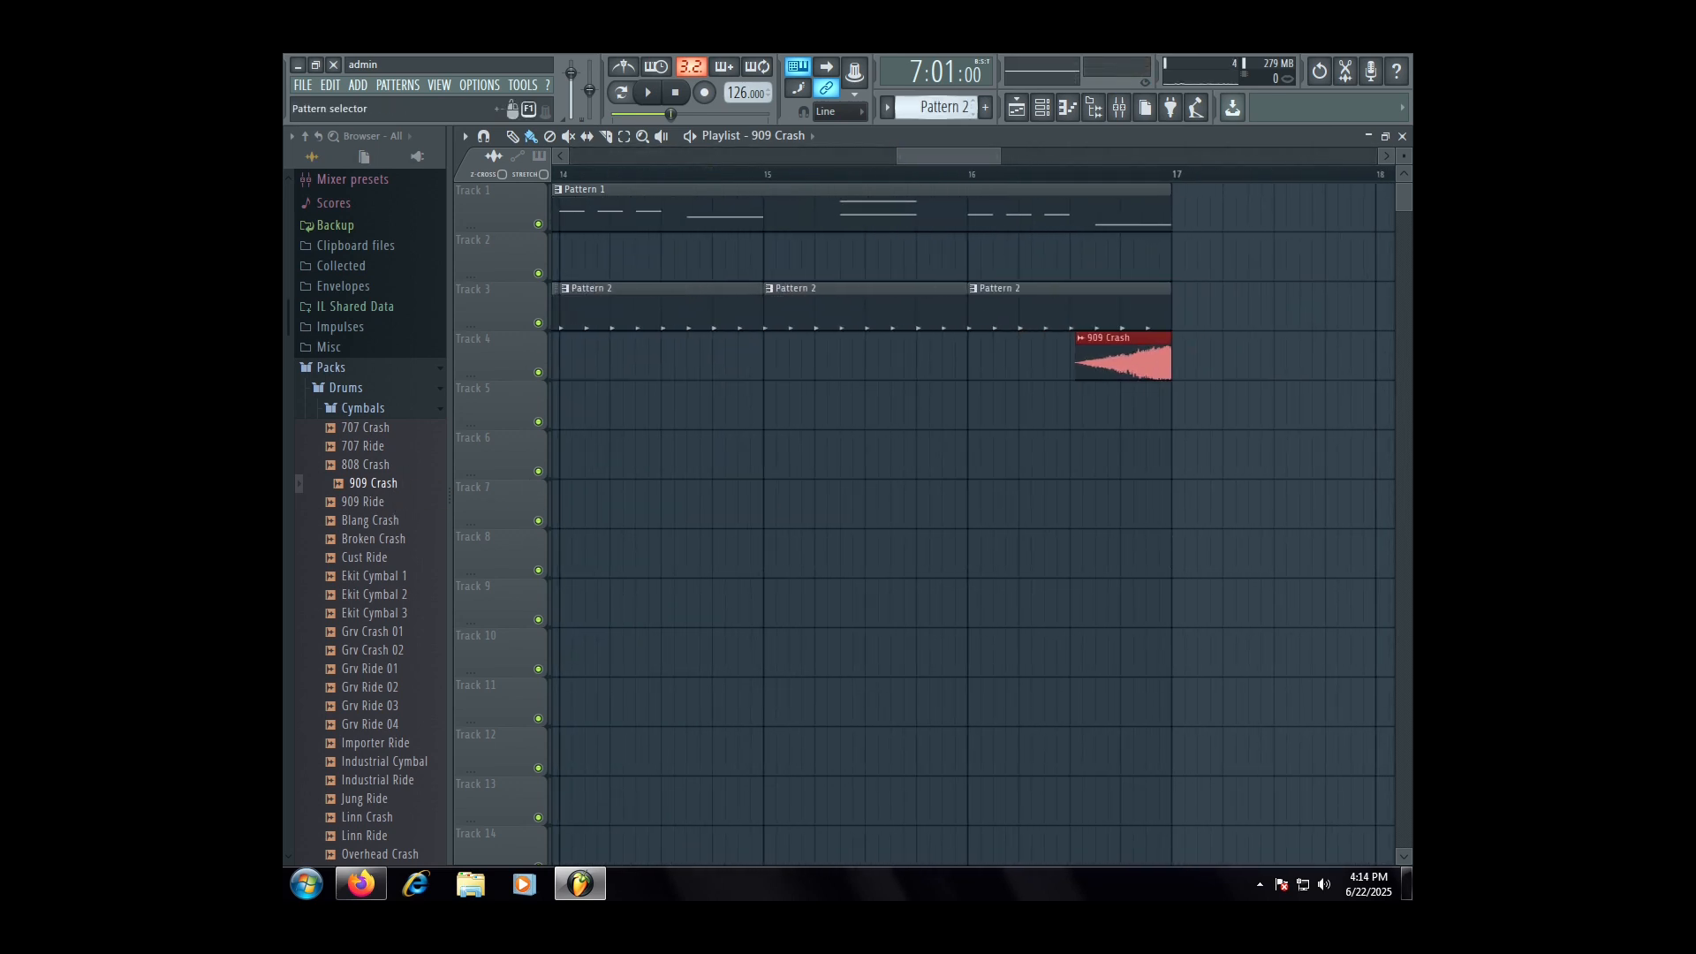
- Switch to Pattern 3 and place a clip of it on Track 5 at bar 9
left_click_drag(938, 107, 938, 98)
scroll(1172, 392, "down", 5)
scroll(850, 415, "up", 4)
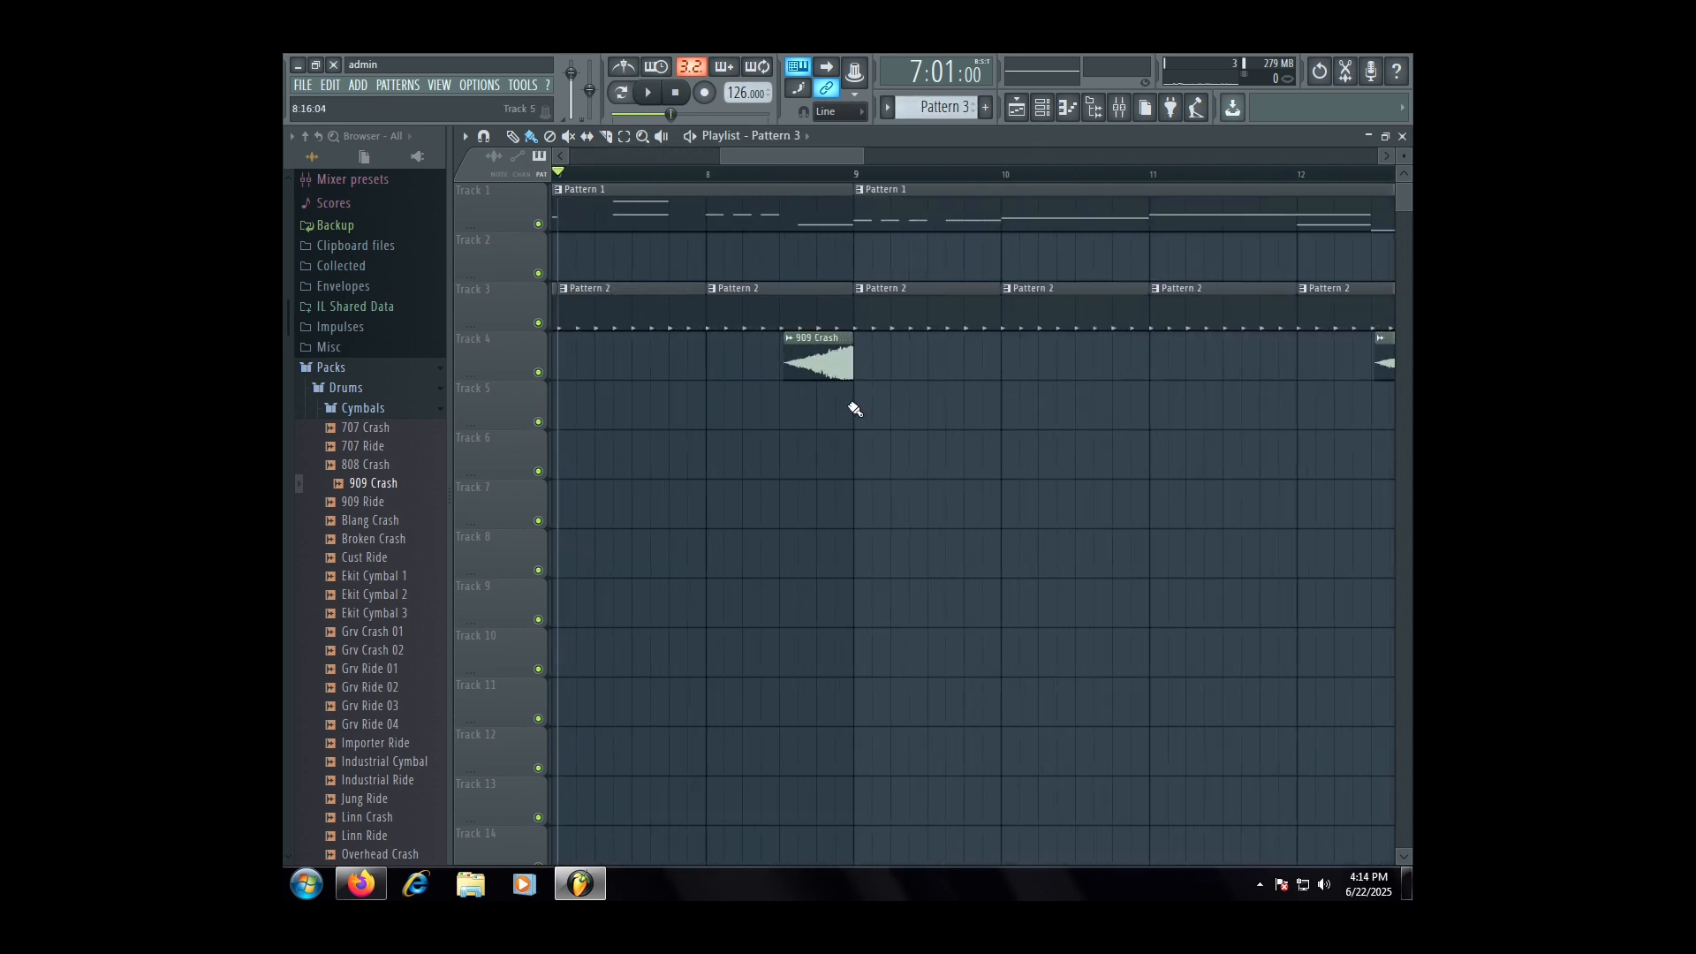
left_click(855, 409)
scroll(855, 409, "up", 2)
double_click(886, 398)
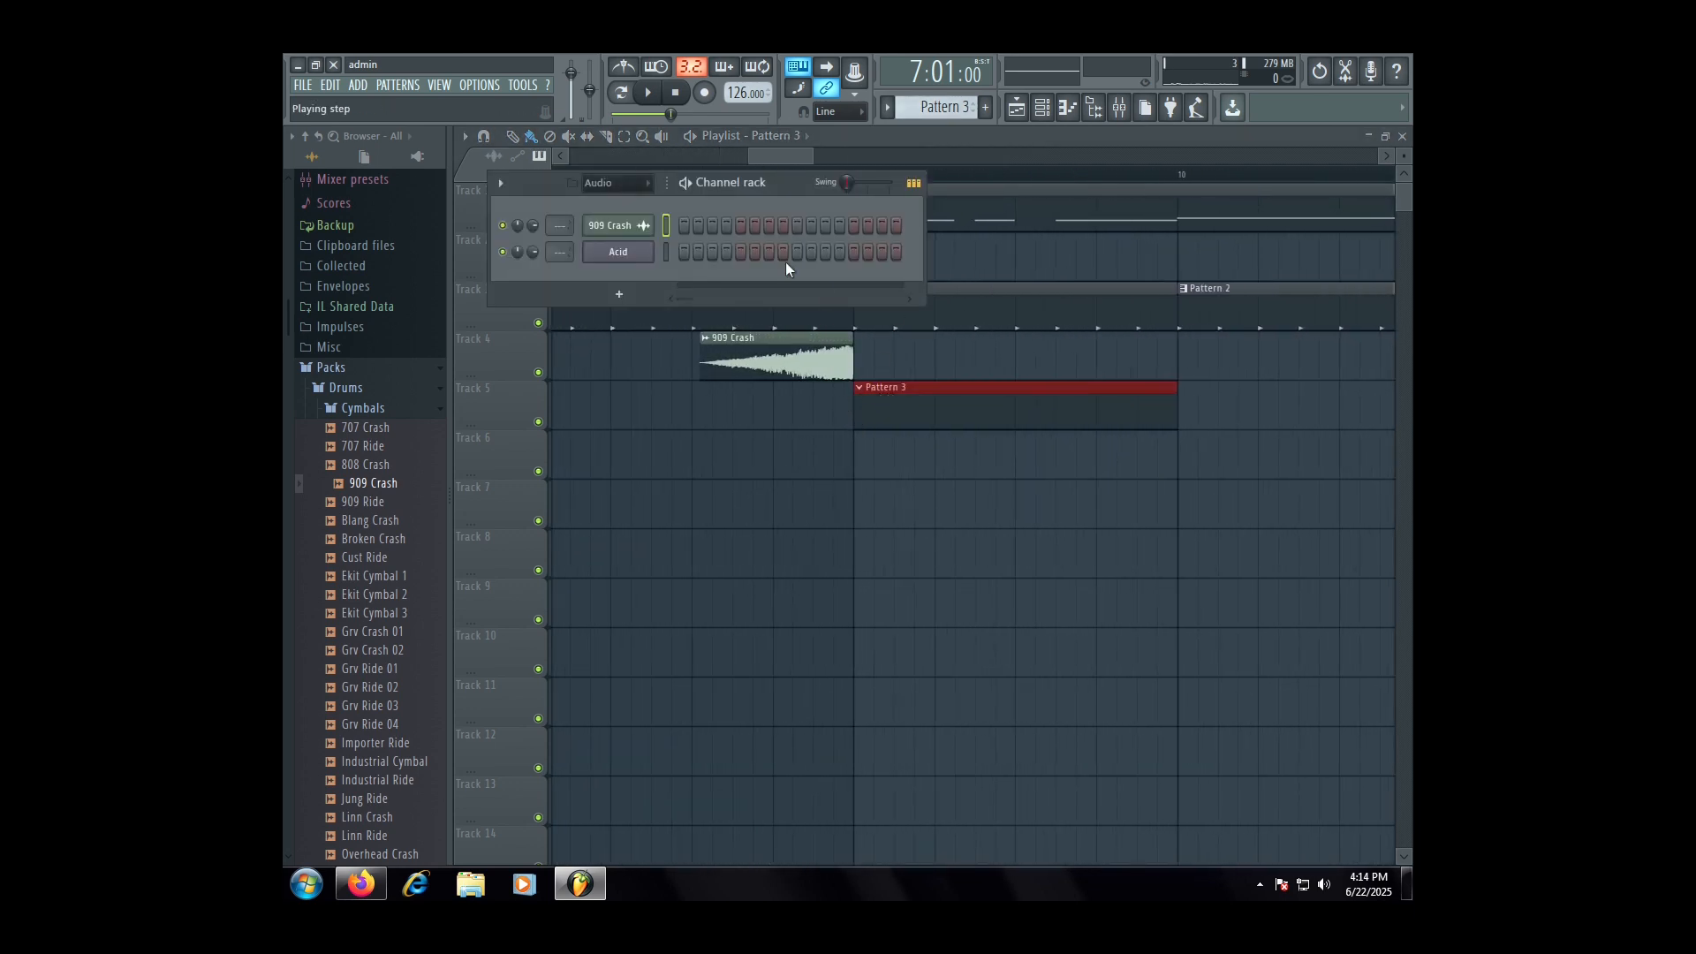
- Route the Acid channel to mixer track 6 and move the song playhead to bar 9
left_click_drag(560, 252, 559, 245)
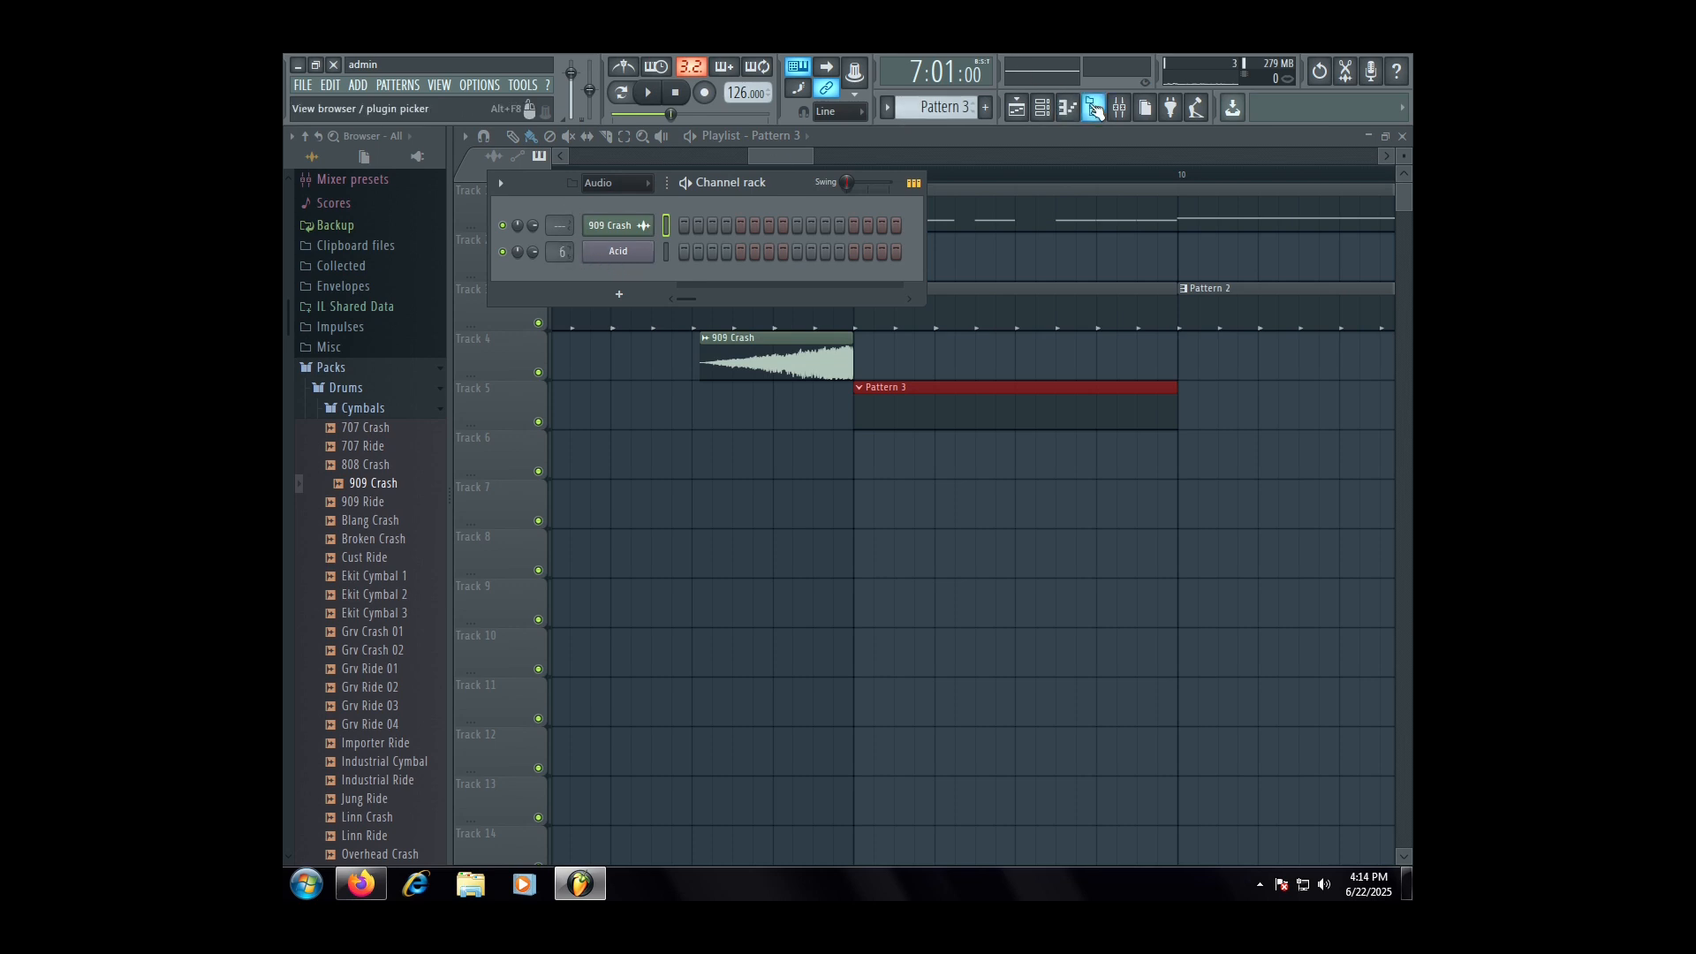
left_click(1119, 107)
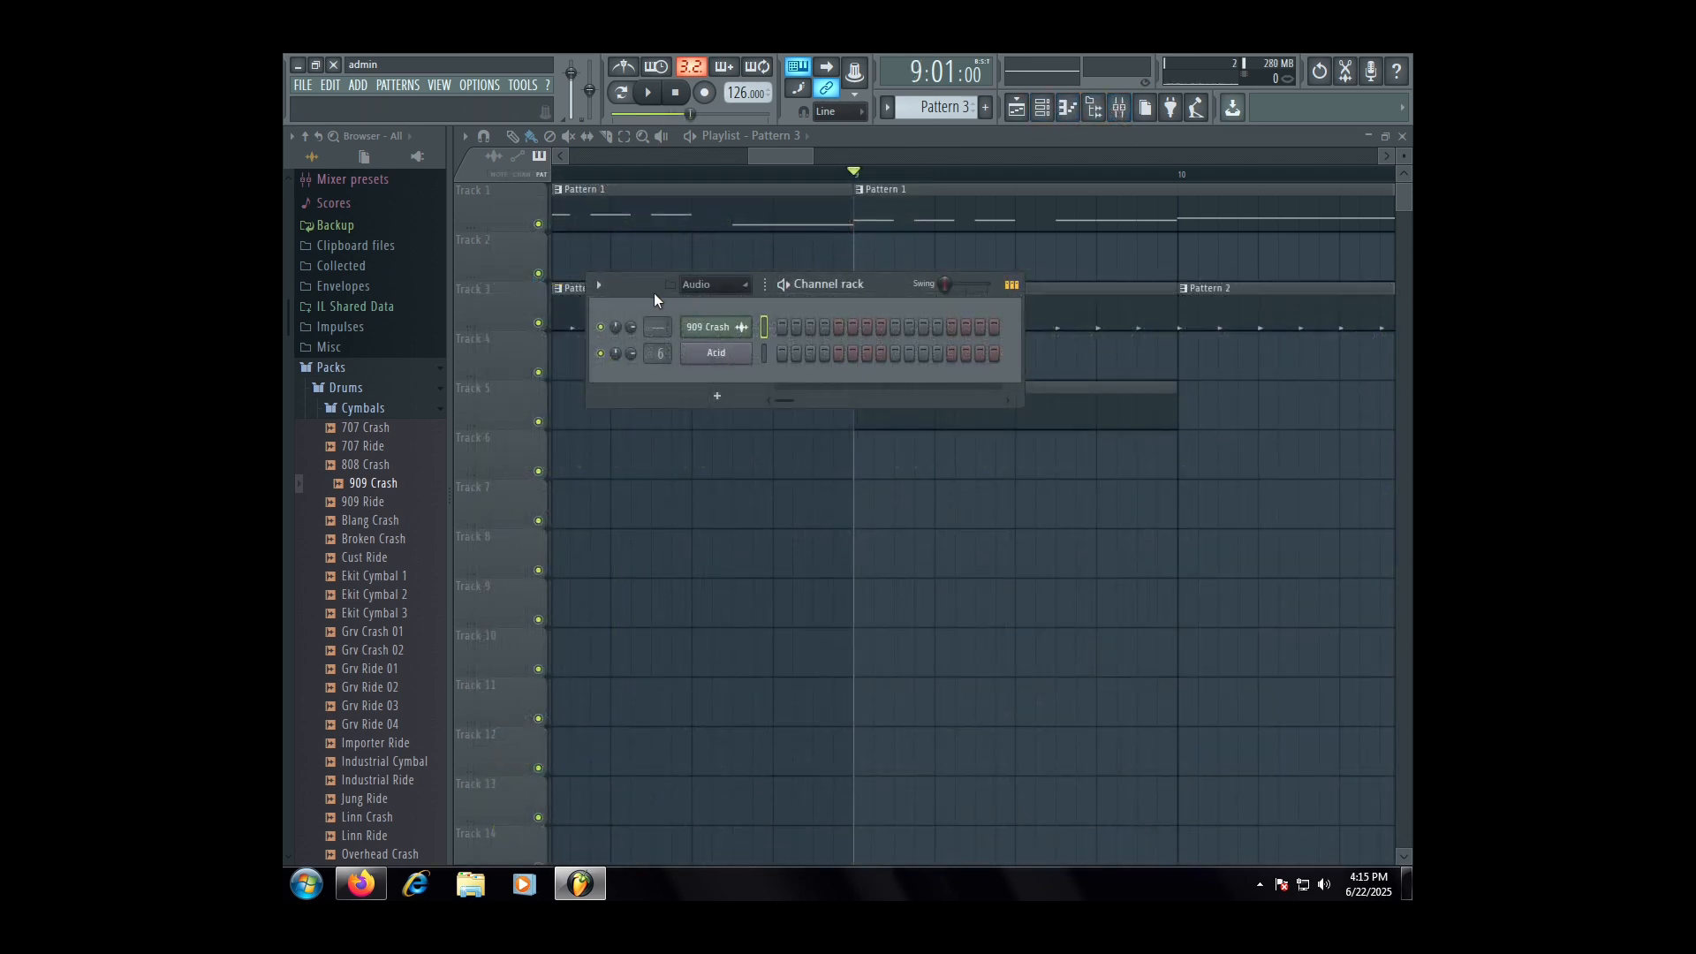
left_click_drag(654, 294, 677, 333)
left_click(1252, 499)
right_click(1253, 499)
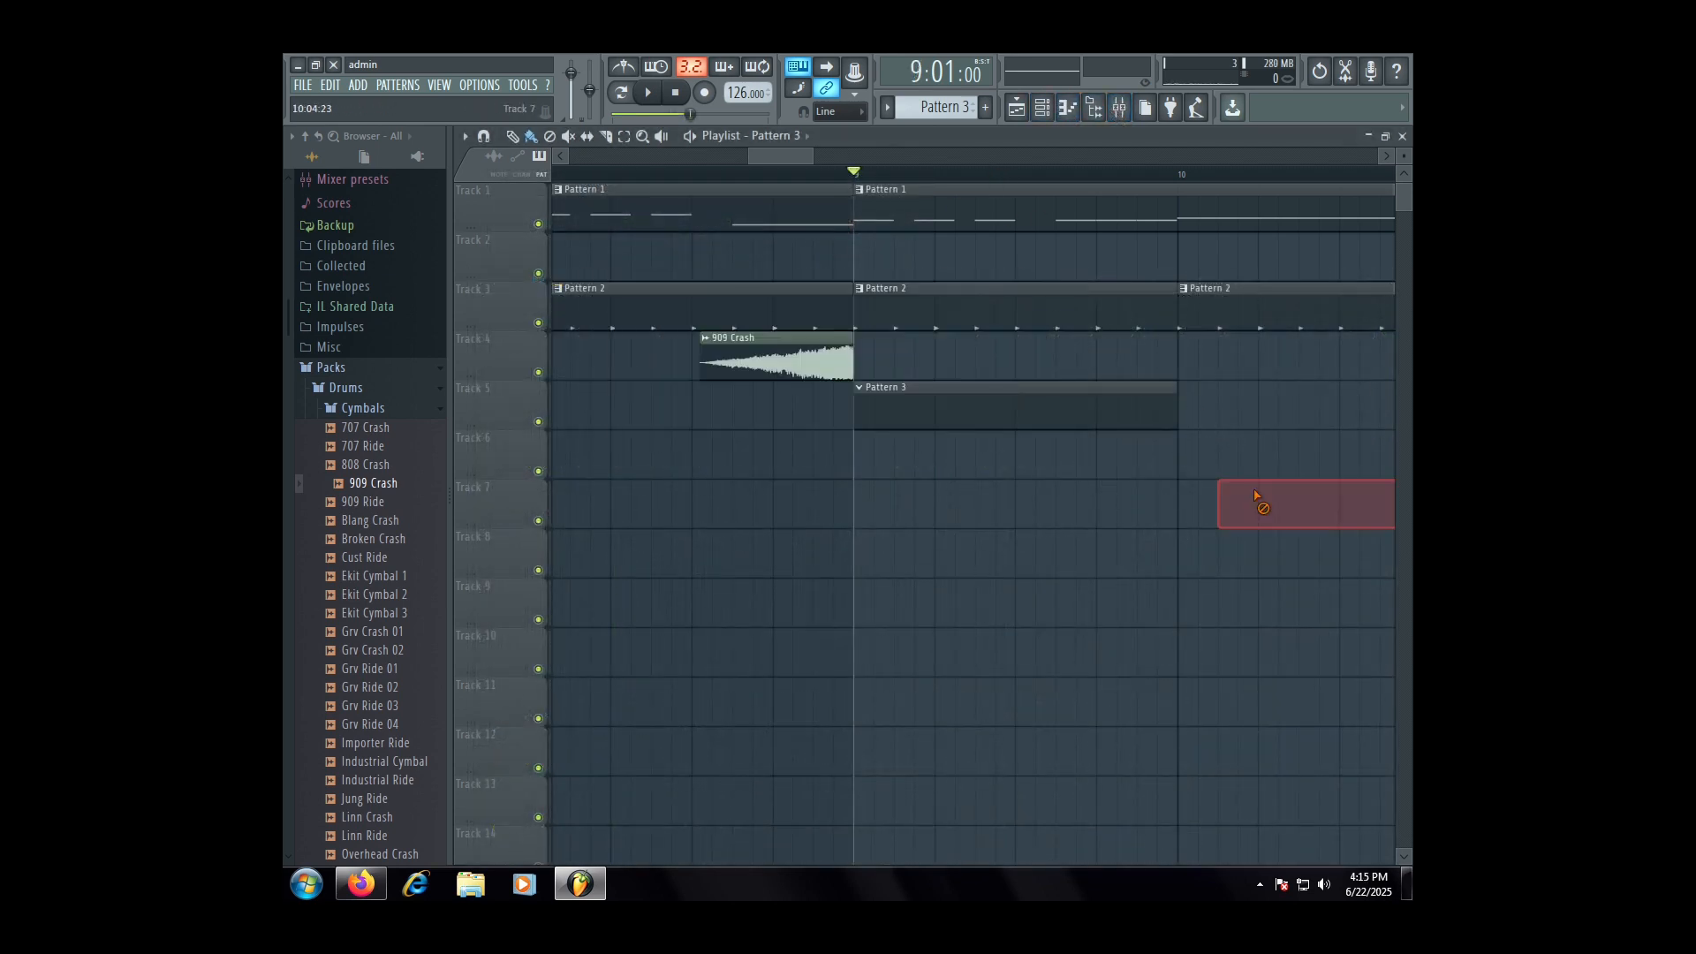
- Open the piano roll for Pattern 3 and set its target channel to Acid
left_click(1068, 115)
left_click_drag(822, 431, 923, 227)
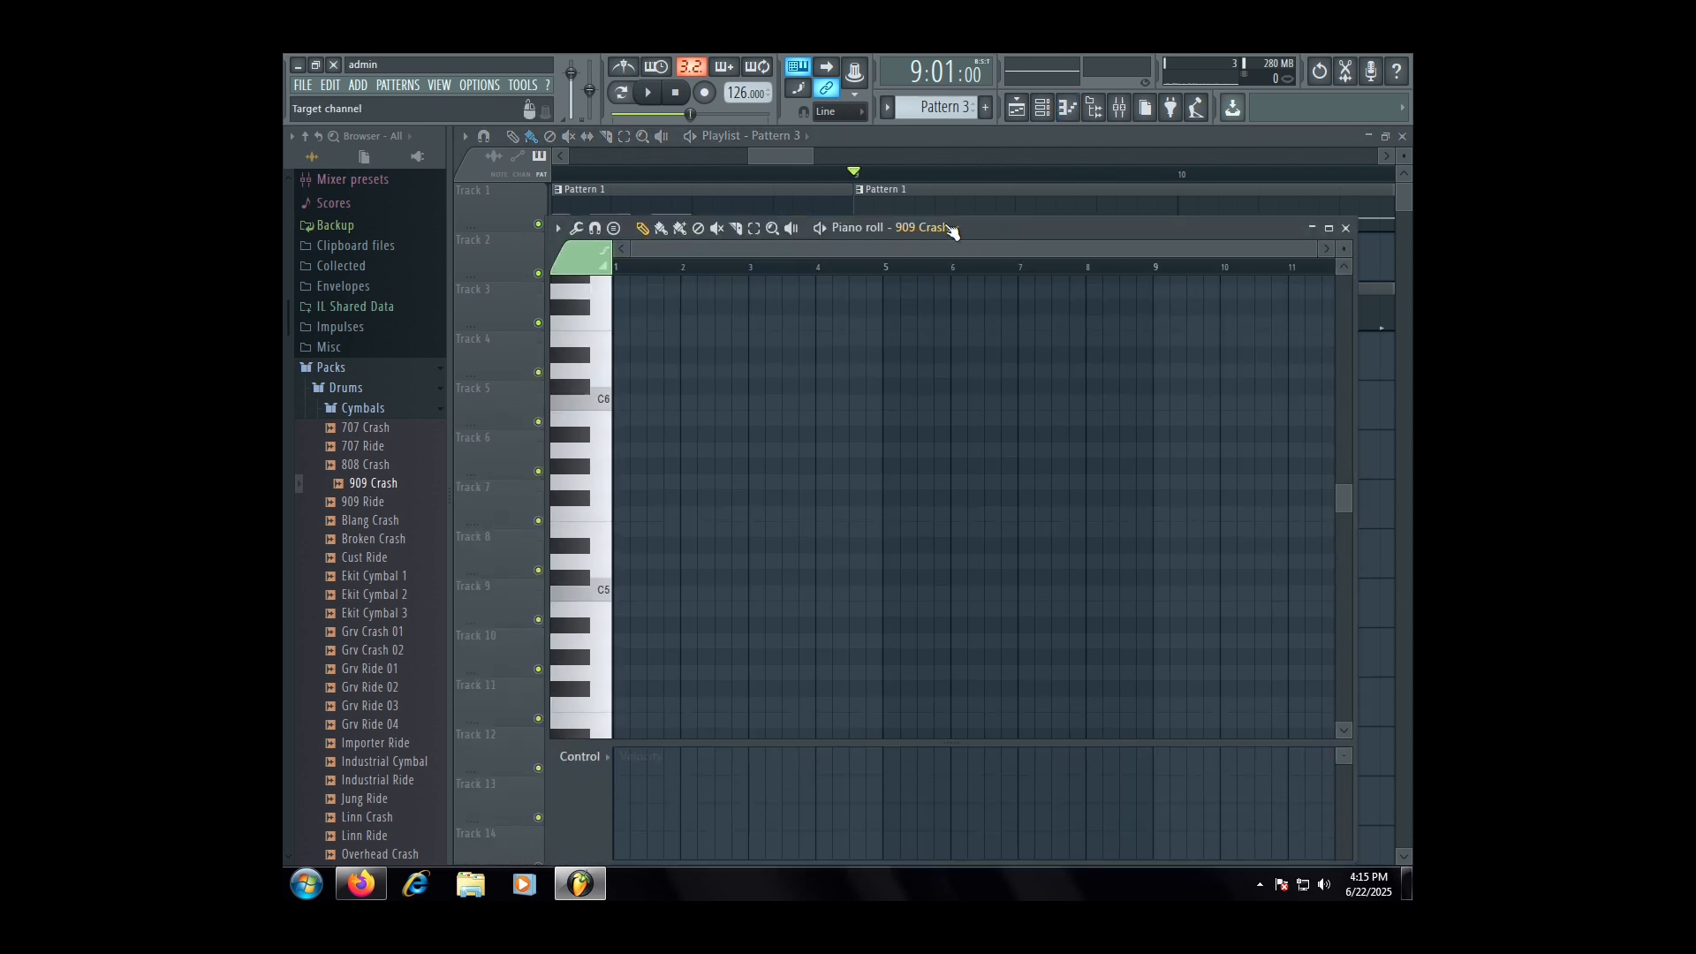
left_click(923, 227)
left_click(978, 281)
left_click(651, 420)
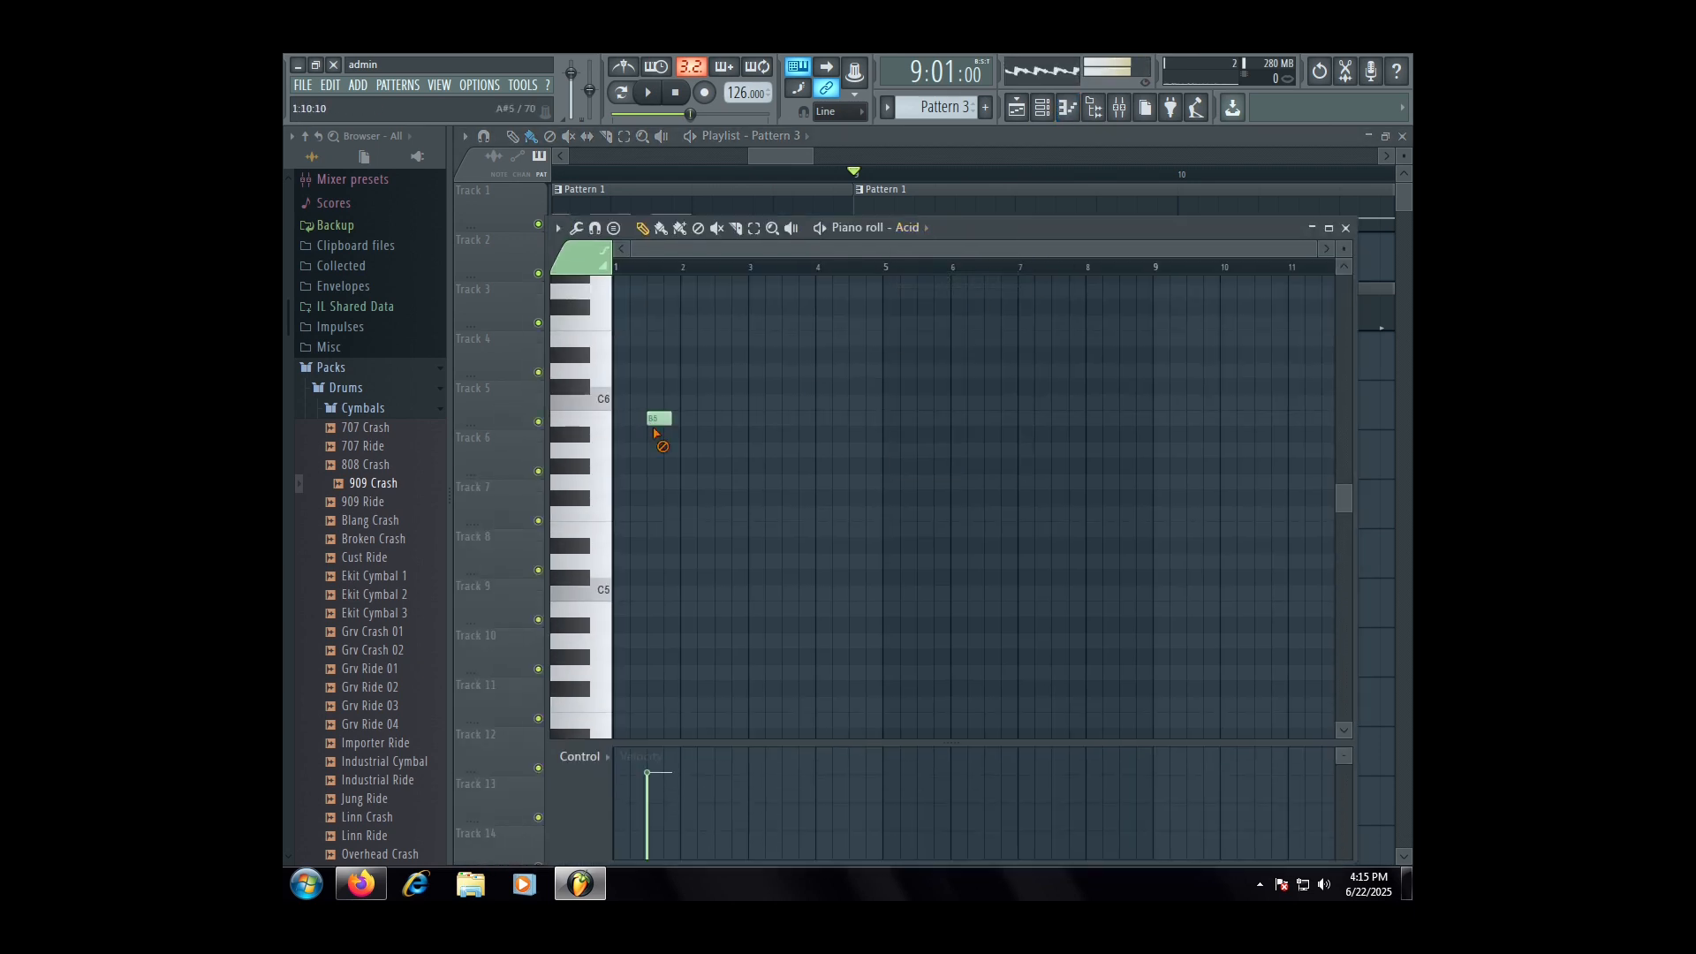
right_click(654, 422)
- Draw a short C5 note at the start of the Acid pattern followed by a G5 note, auditioning the phrase
mouse_move(616, 592)
left_mouse_down()
mouse_move(974, 599)
mouse_move(618, 594)
left_mouse_up()
key("space")
key("space")
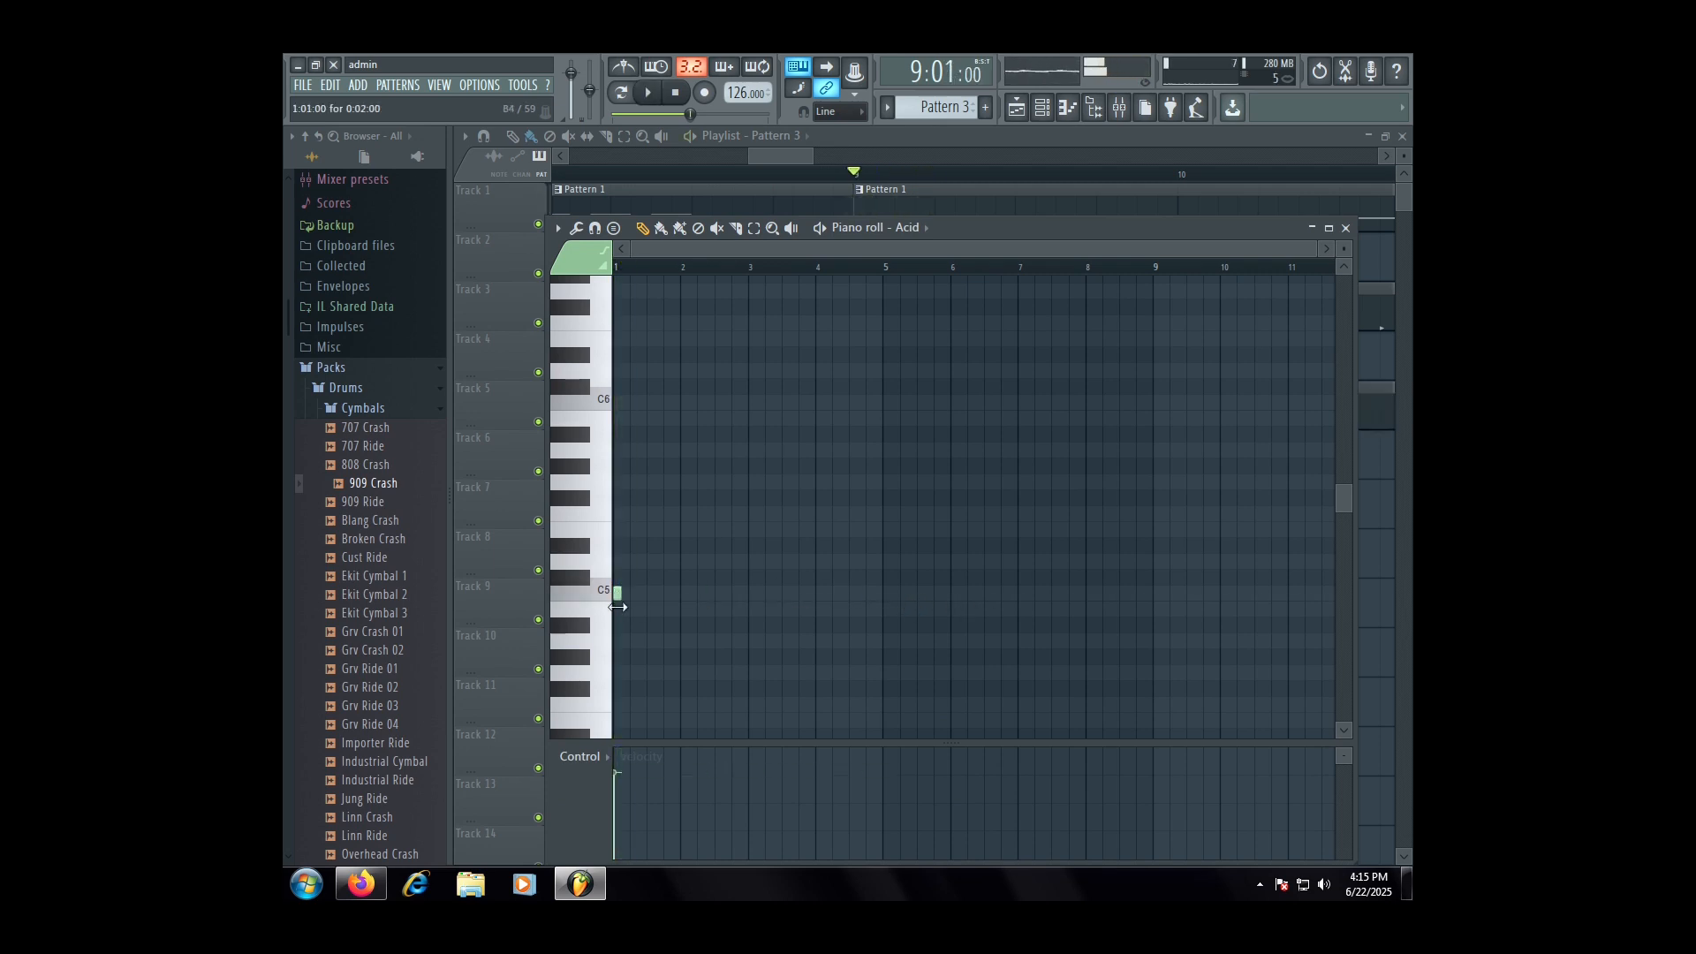
scroll(631, 624, "up", 5)
scroll(631, 624, "up", 1)
left_click(658, 484)
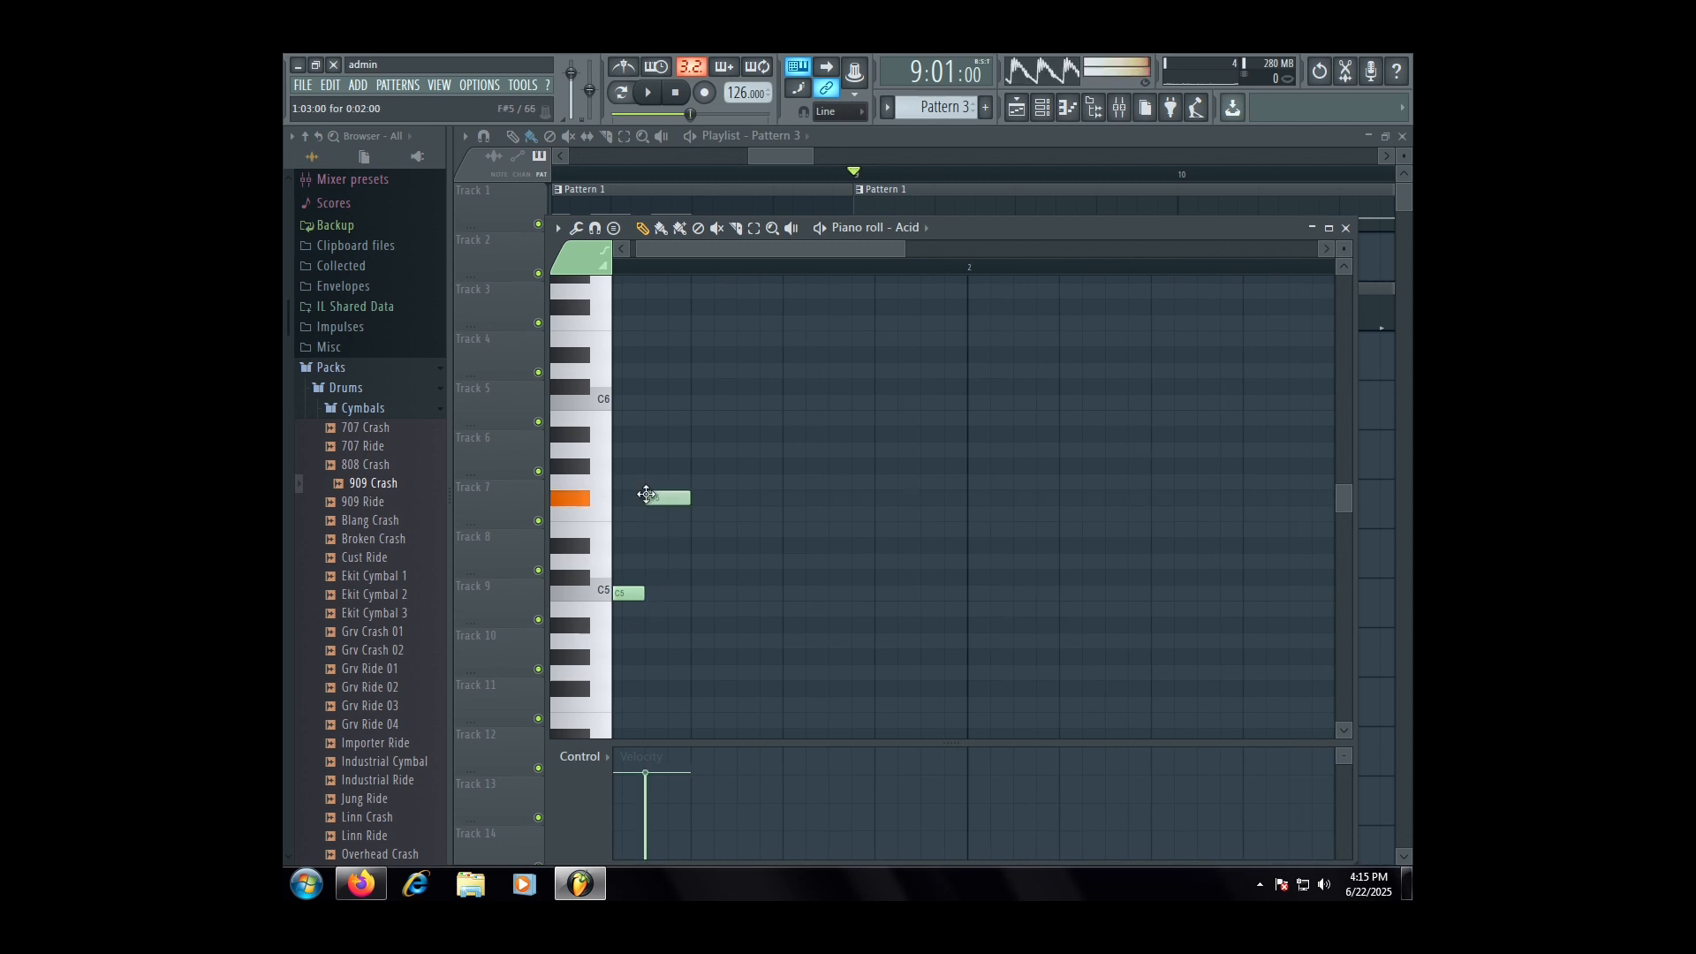
key("space")
key("space")
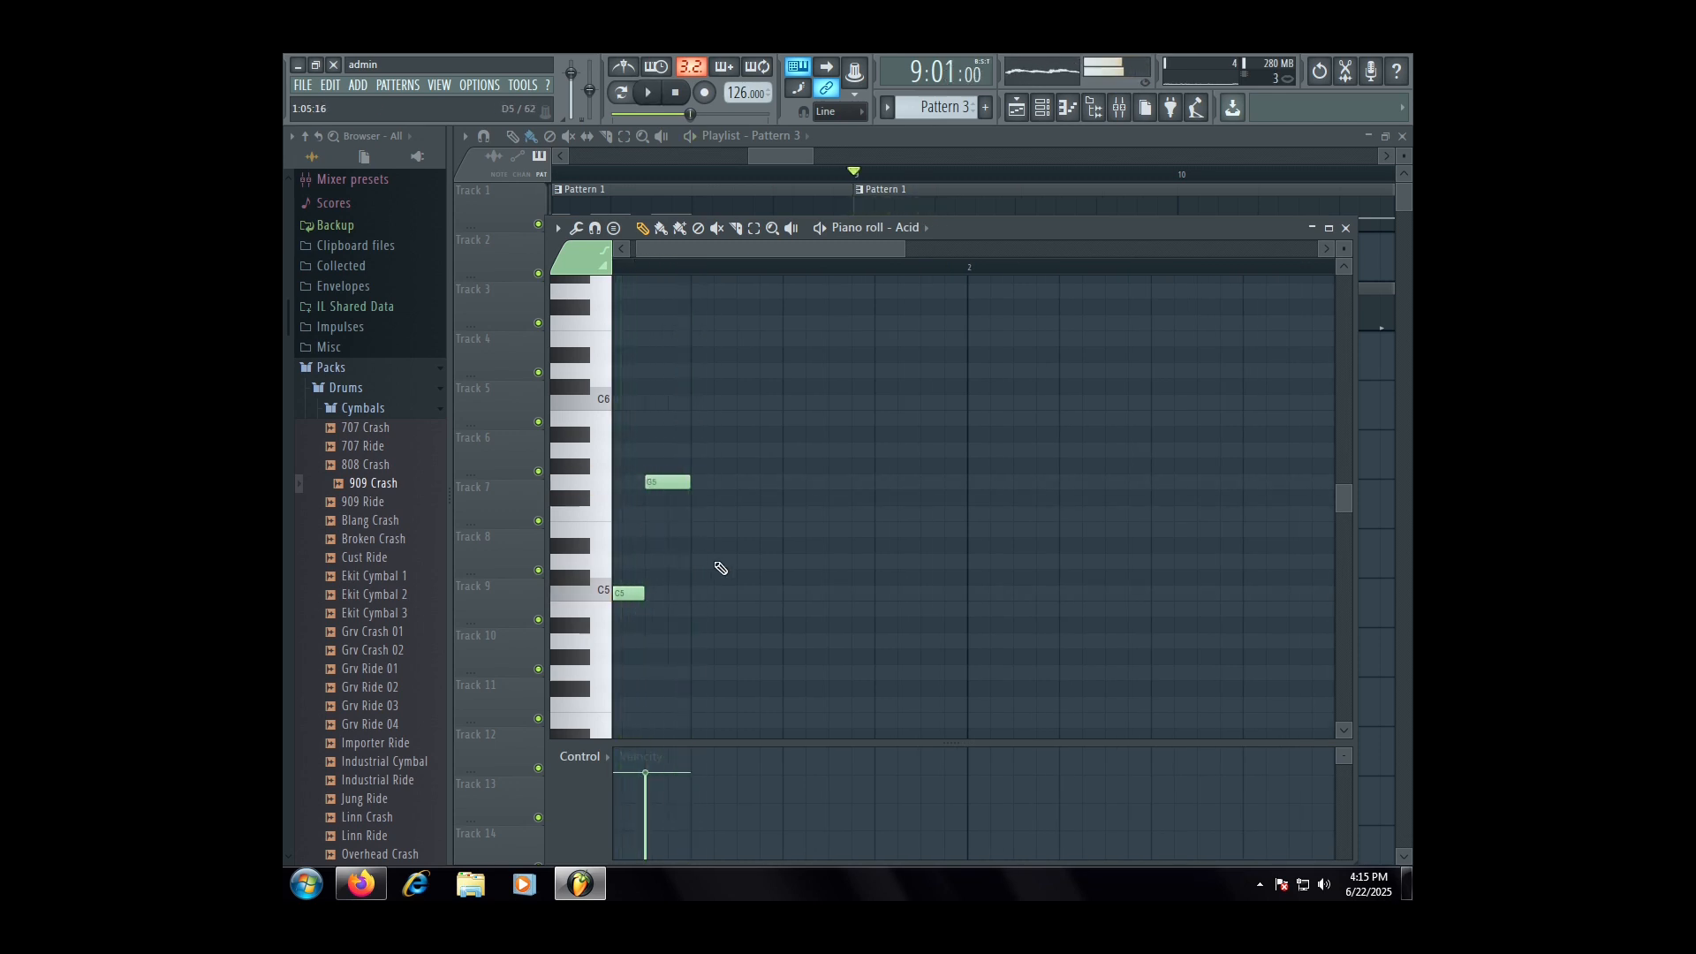
- Add an A4 note directly after the G5 note and play back the three-note phrase
scroll(707, 565, "down", 1)
left_click(699, 640)
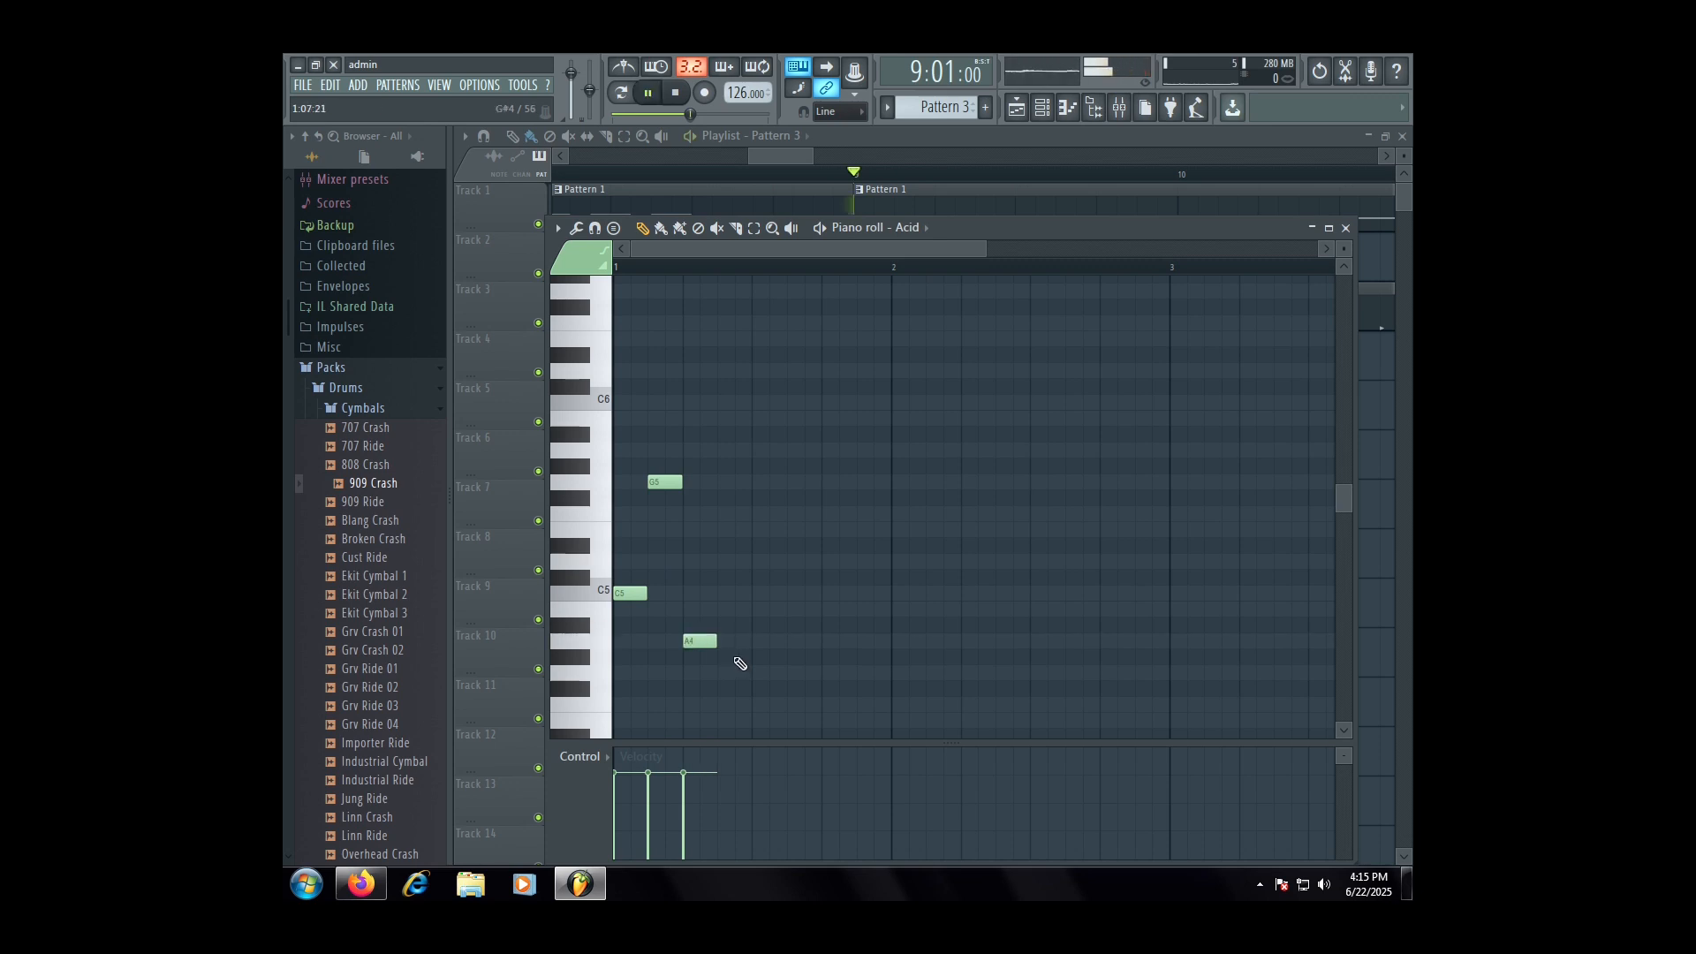
key("space")
key("space")
key("ctrl+a")
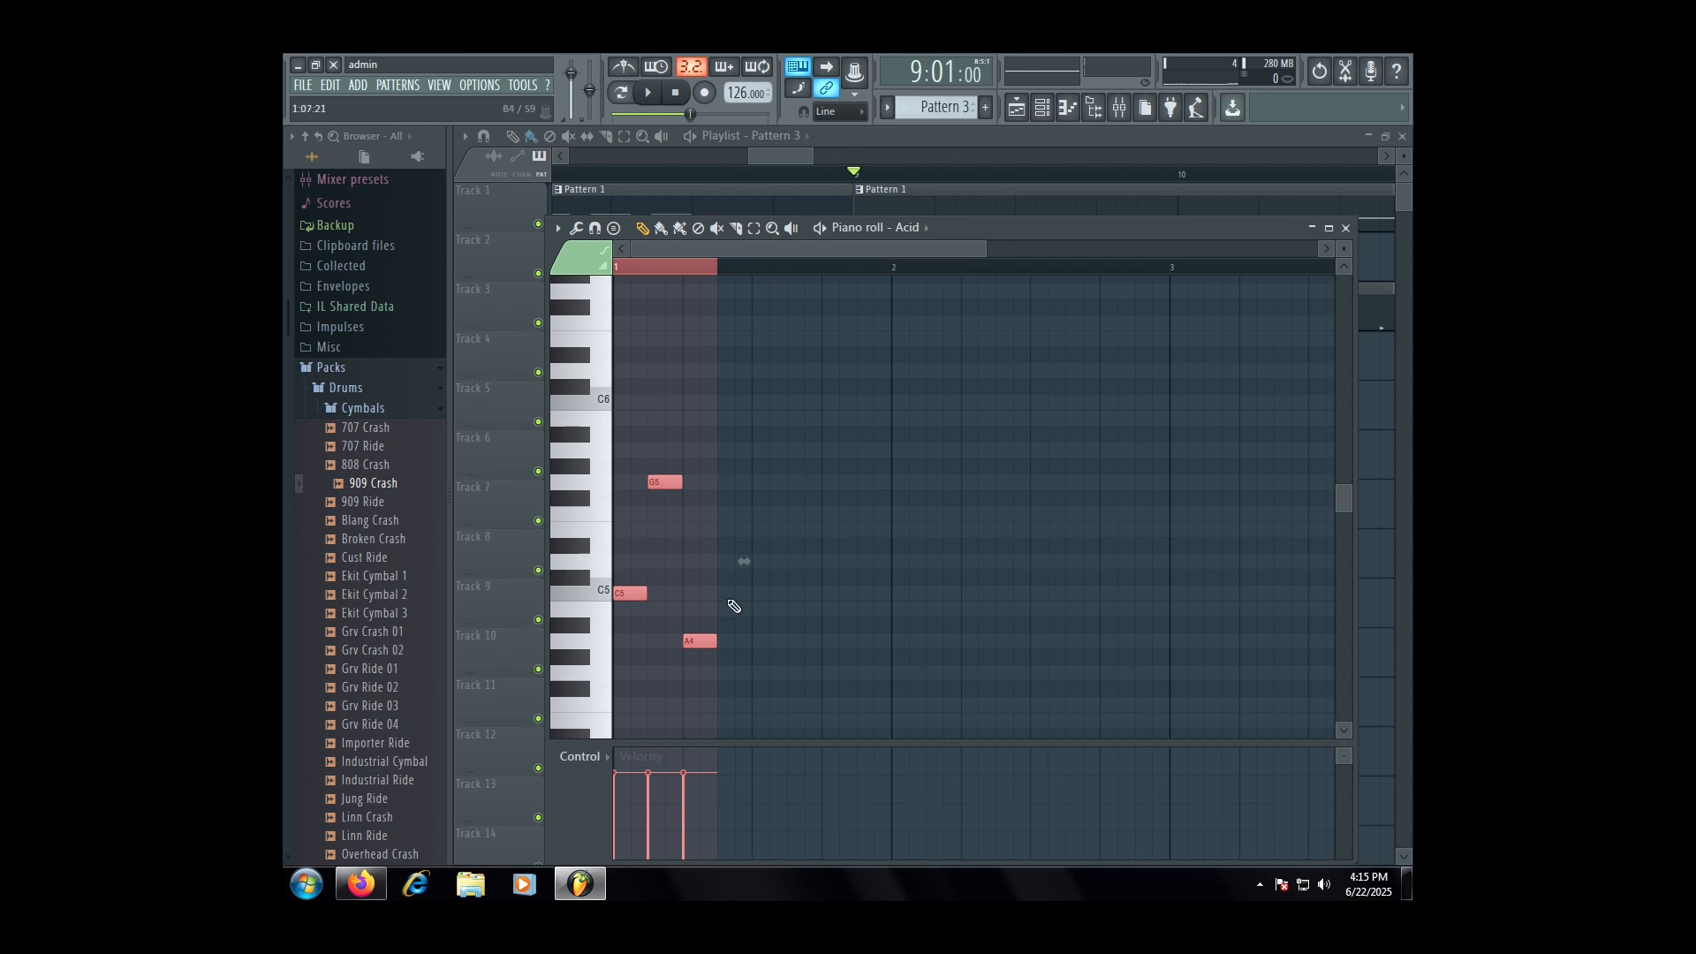
key("space")
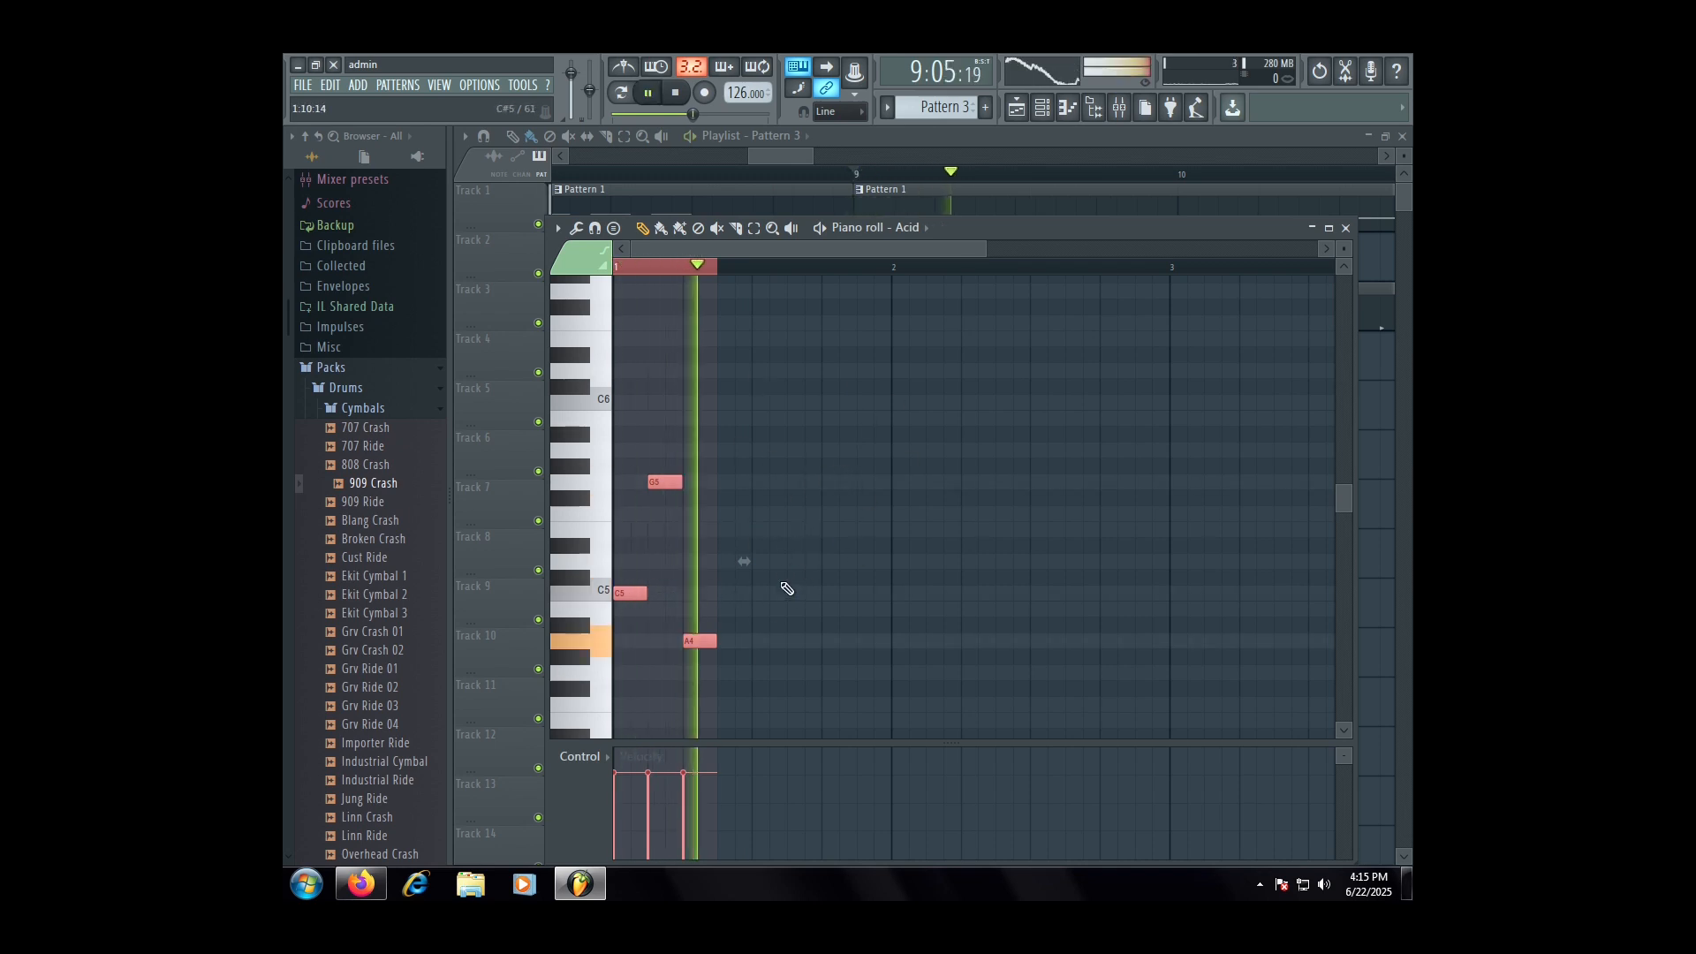
key("space")
key("ctrl+d")
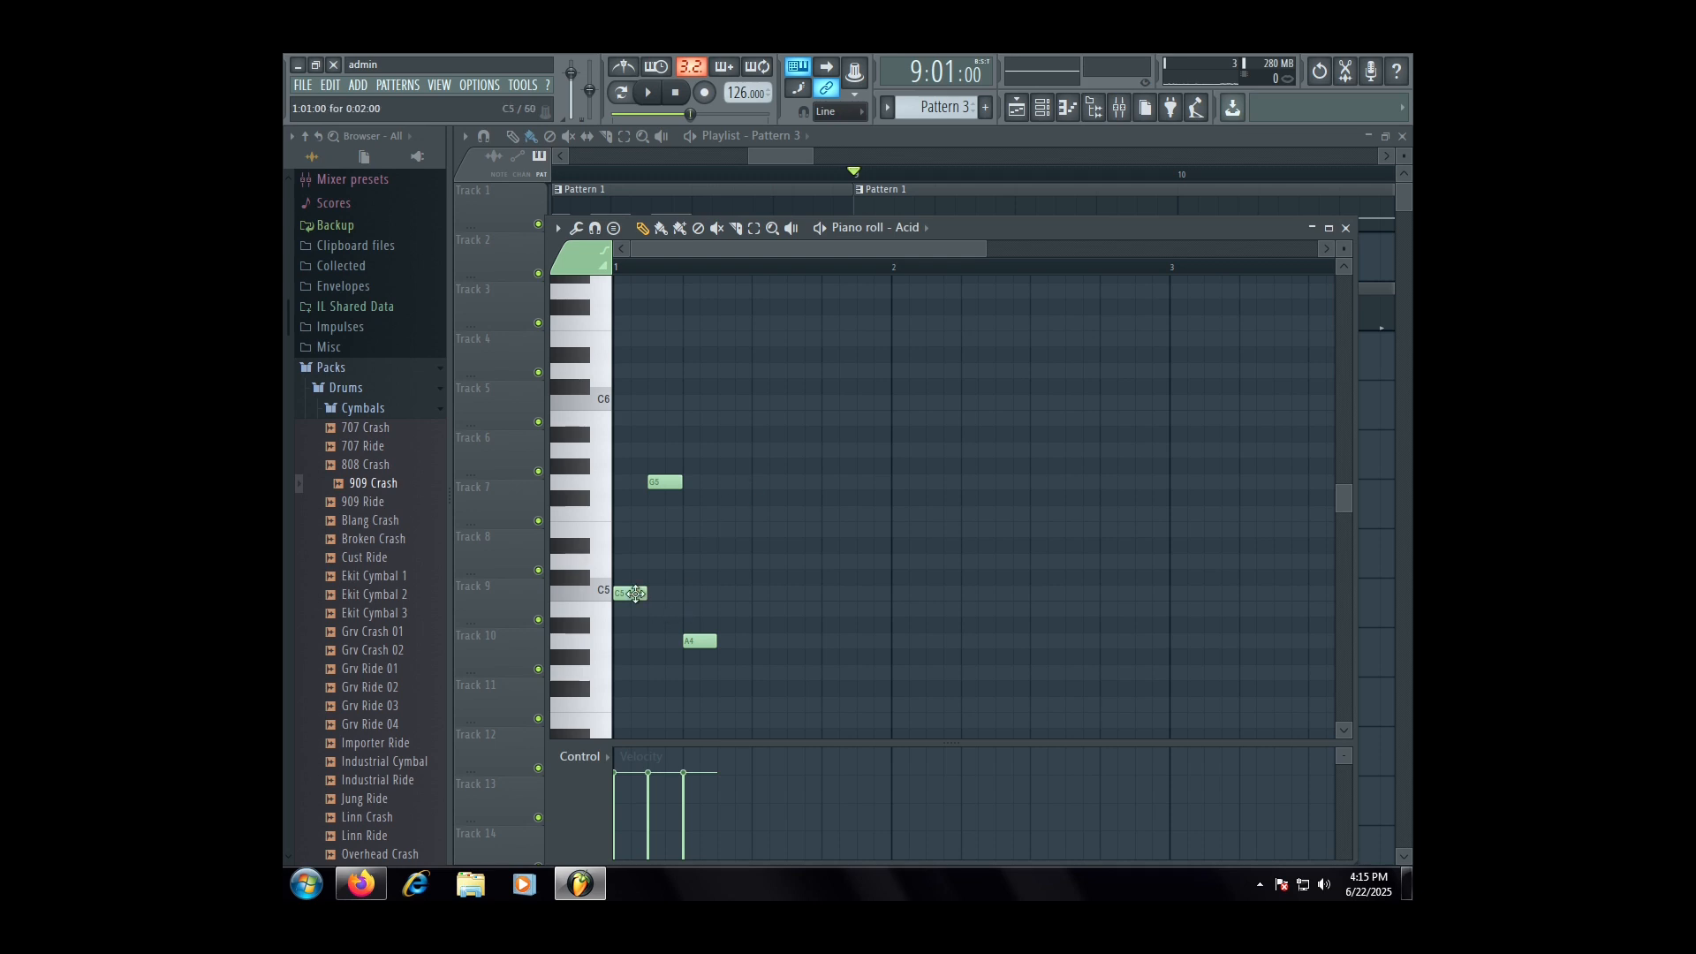
- Switch the output monitor to the spectrum display and transpose all three Acid notes up two octaves
left_click(1047, 76)
key("ctrl+a")
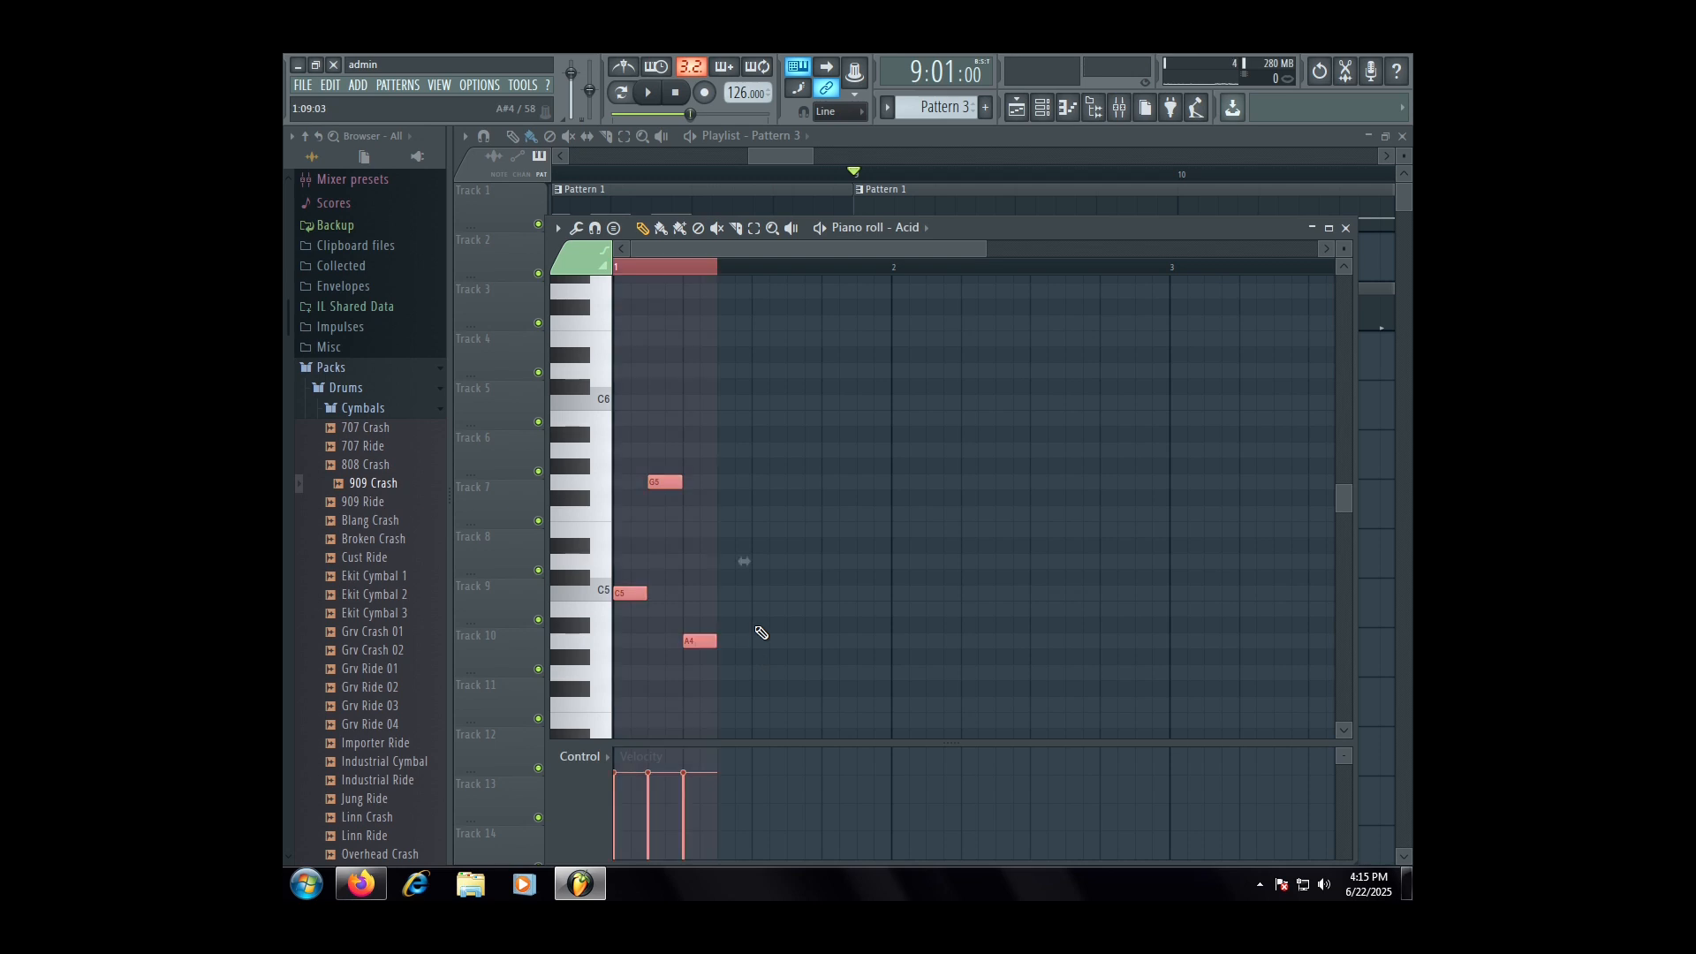
key("ctrl+Up")
key("ctrl+Up")
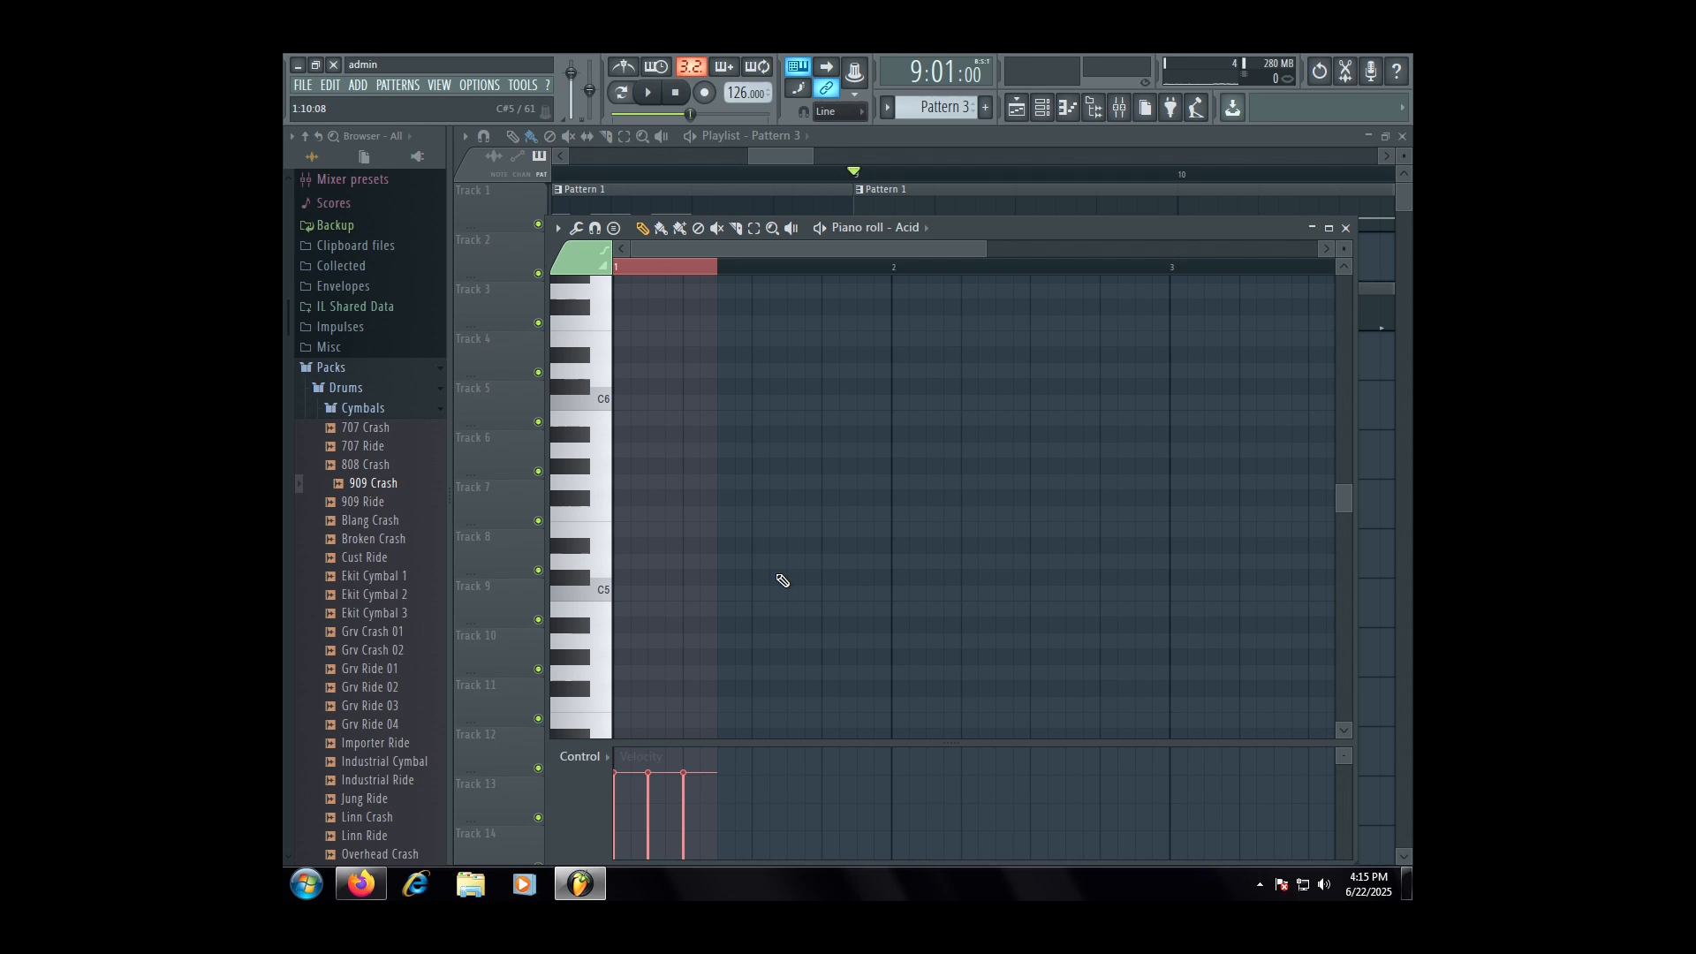
scroll(777, 575, "up", 5)
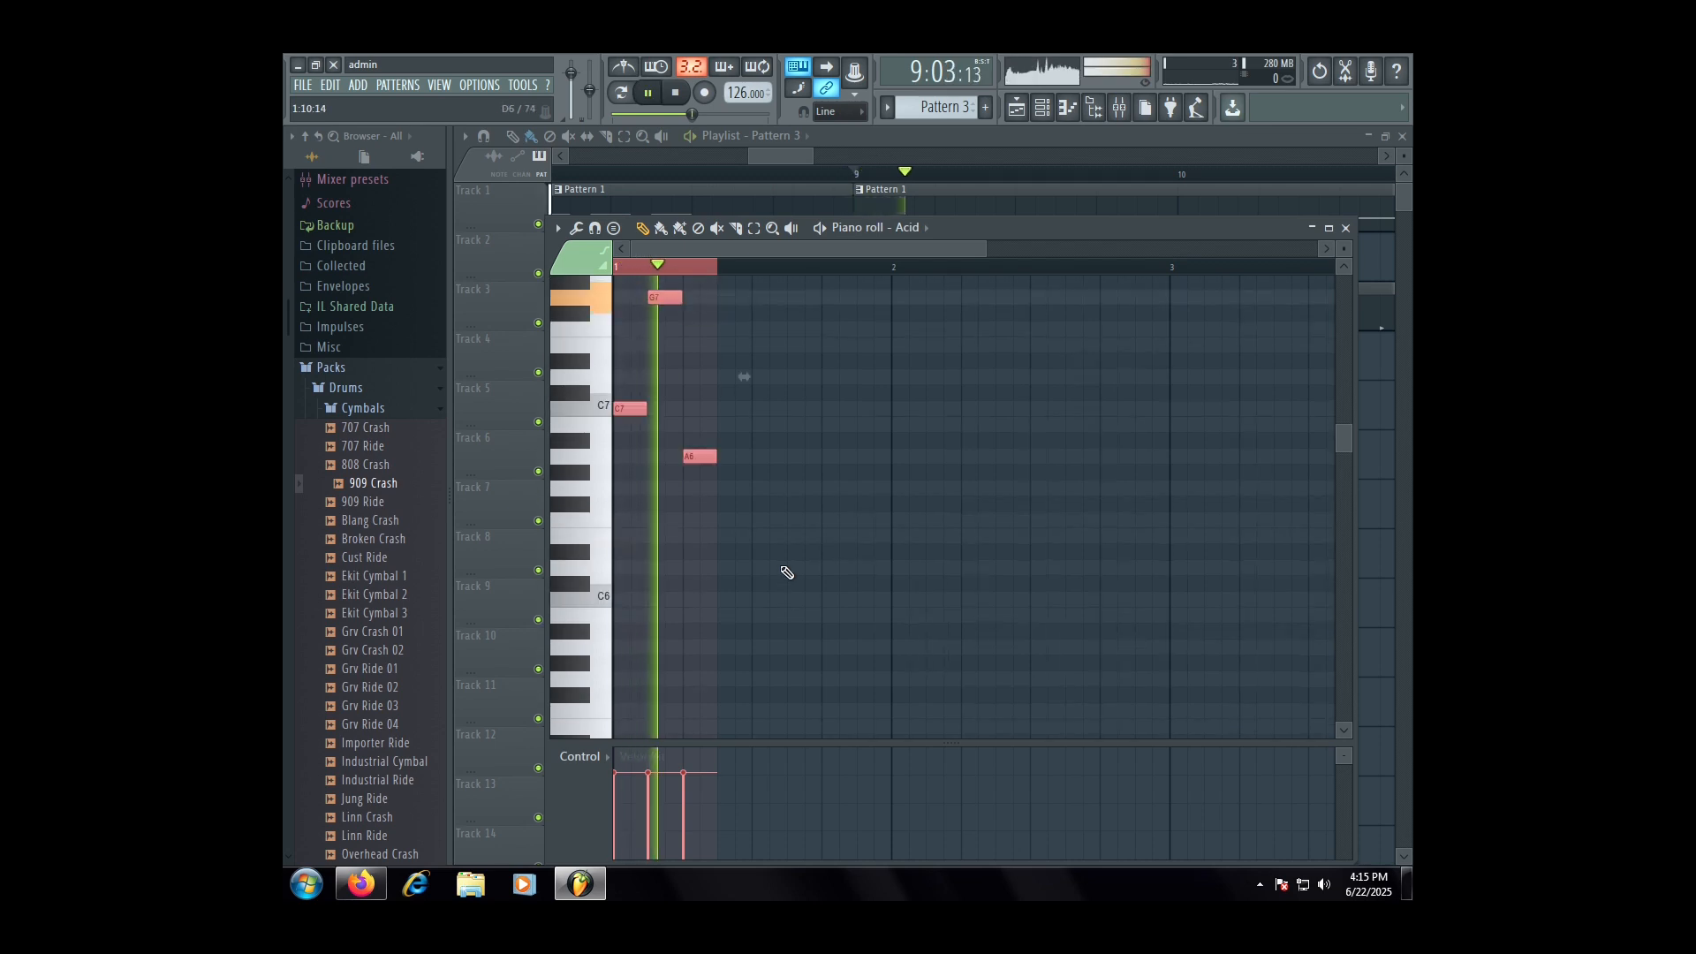
- Add Fruity parametric EQ 2 to mixer Insert 6, choose the next preset, and set the band 1 high pass to about 367 Hz
left_click(1119, 108)
left_click(1272, 341)
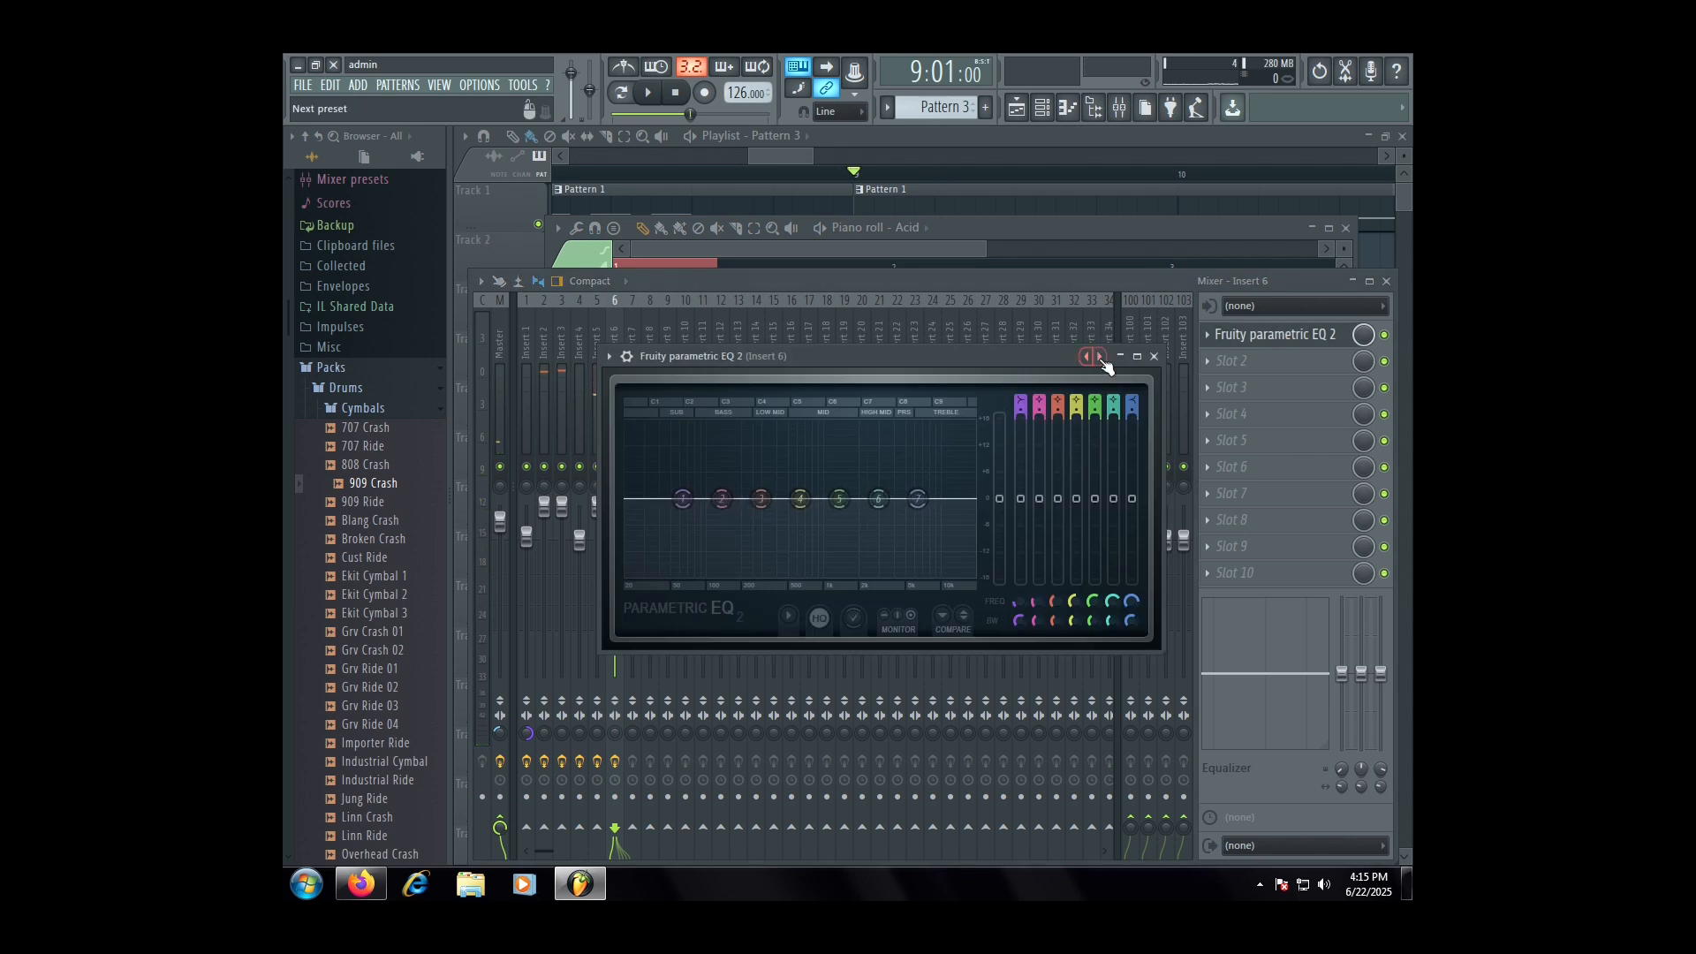
left_click(1100, 356)
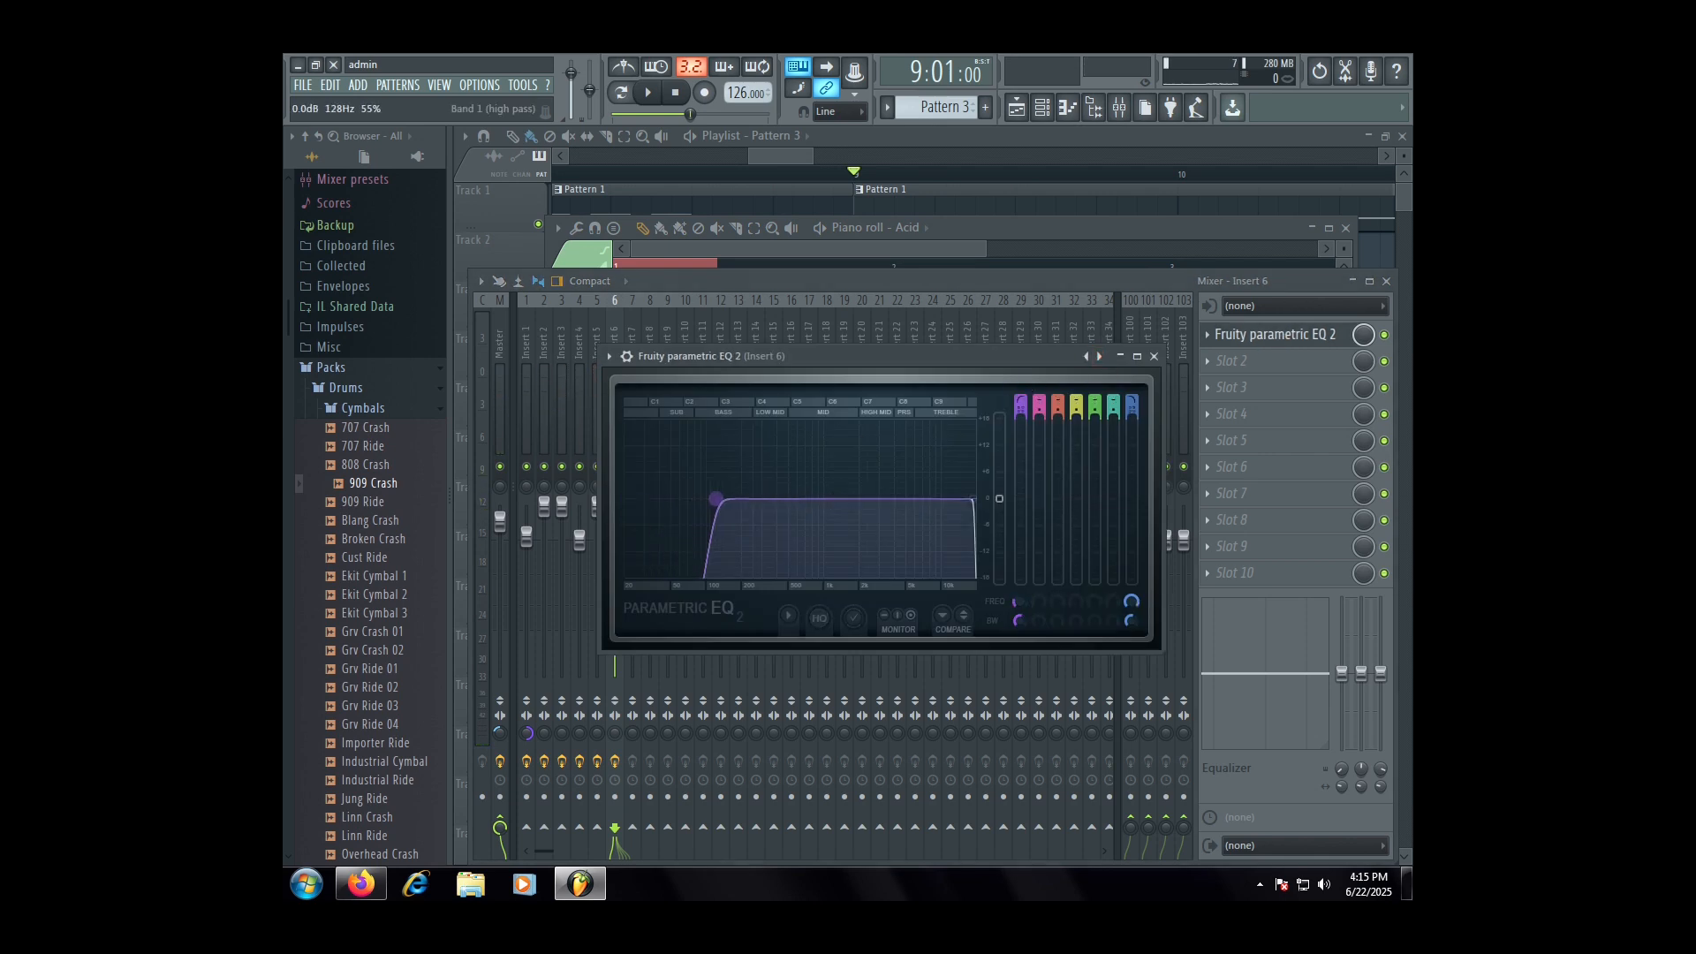
left_click_drag(716, 499, 774, 499)
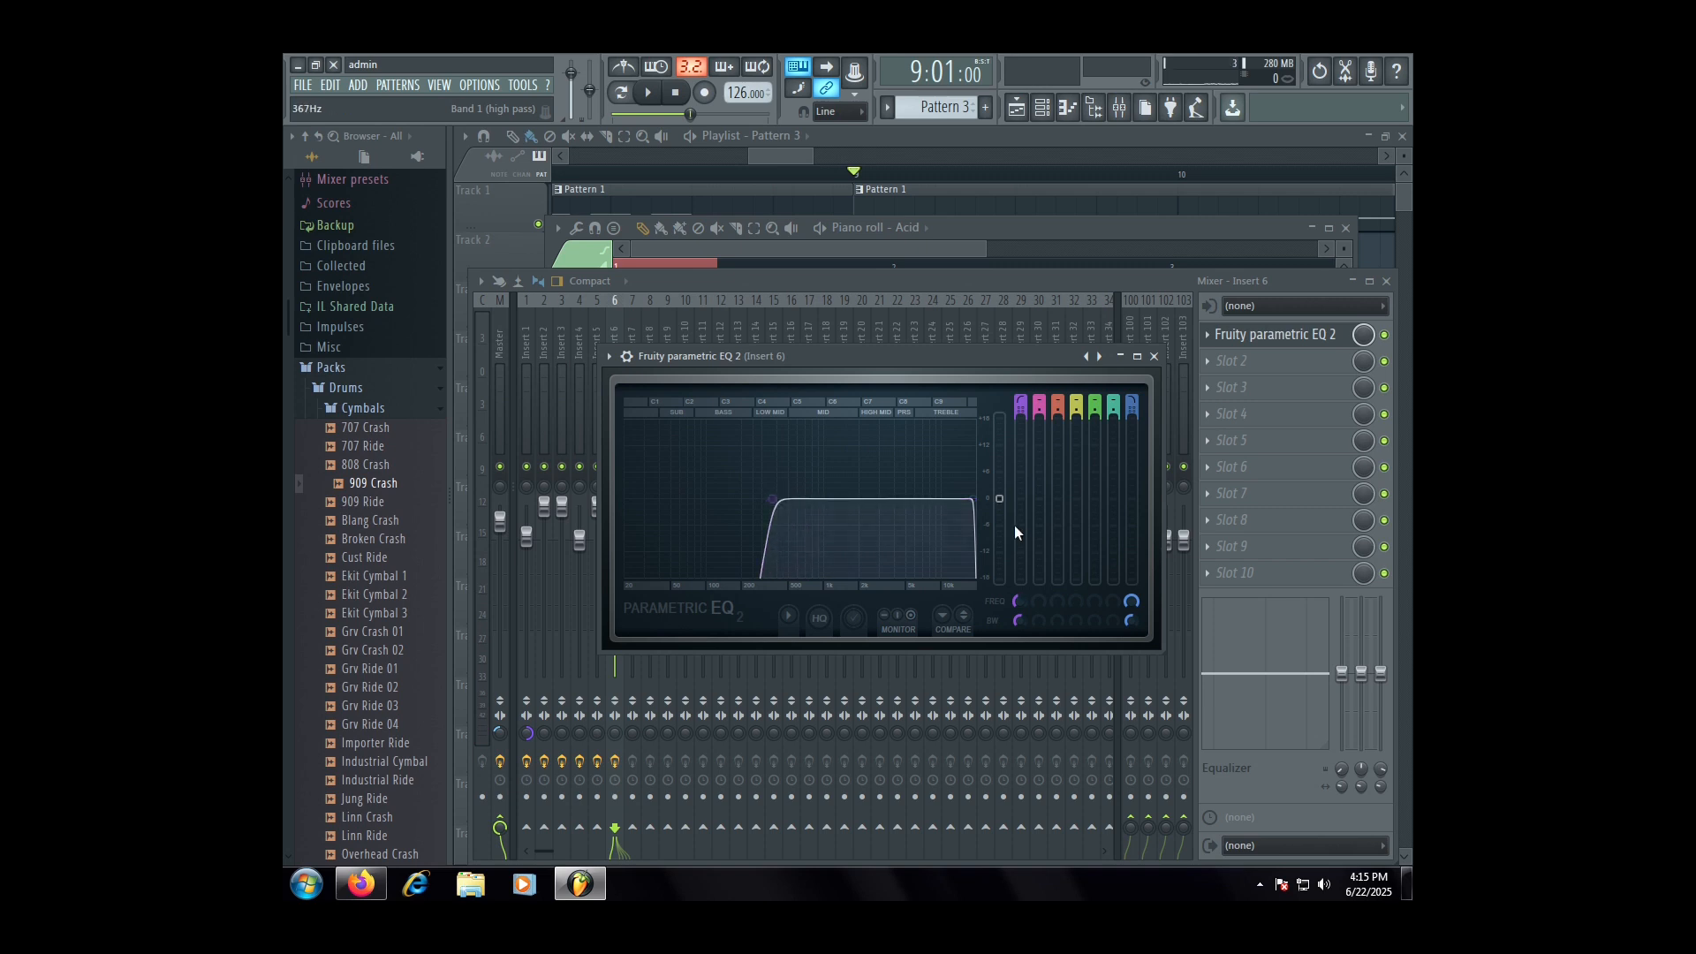
left_click(1154, 357)
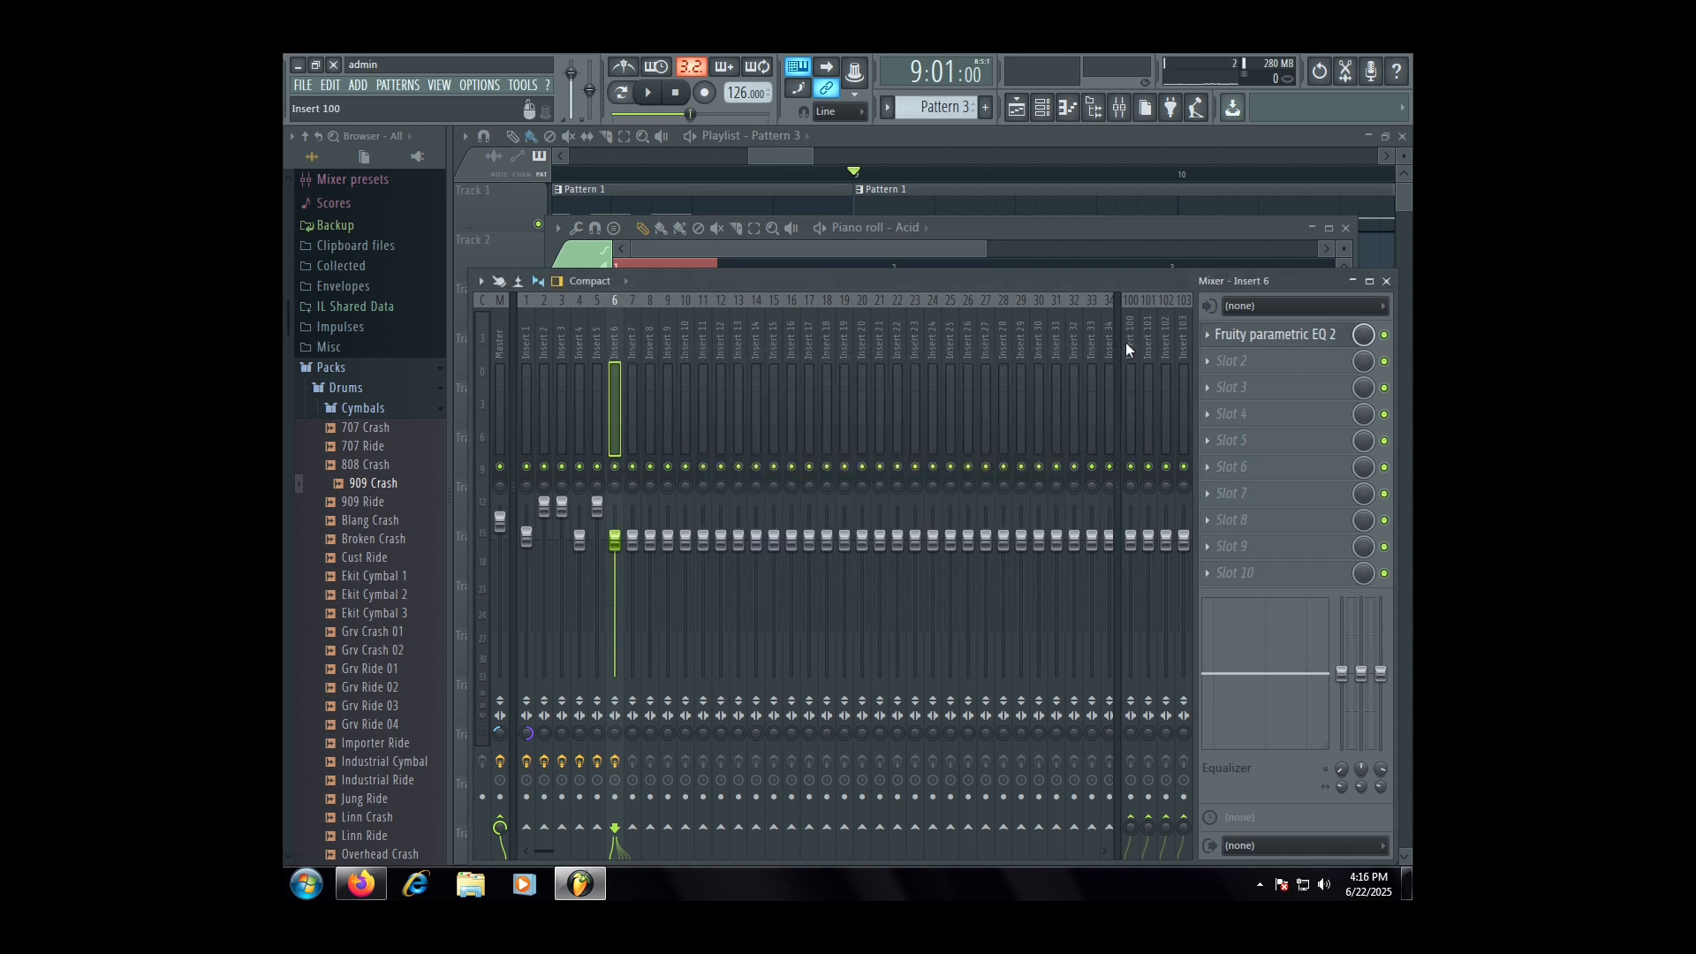
- Add Fruity Chorus above the EQ on mixer Insert 6, and adjust that track's stereo separation while lowering its level slightly
left_click(1296, 378)
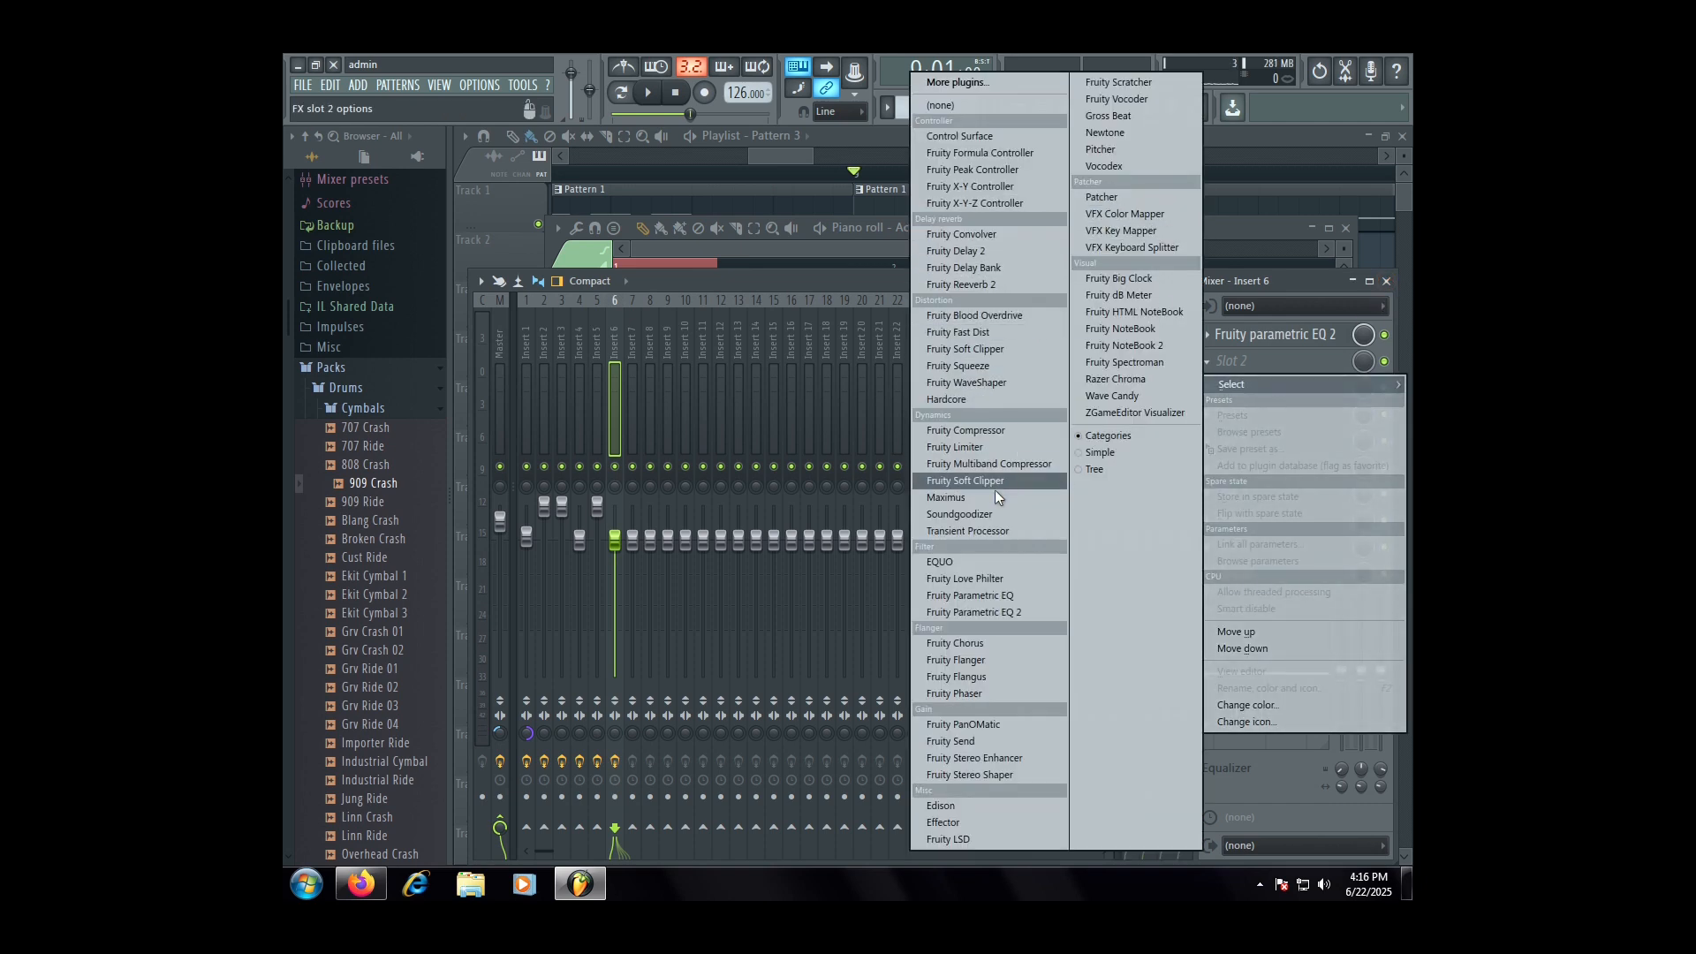
left_click(988, 642)
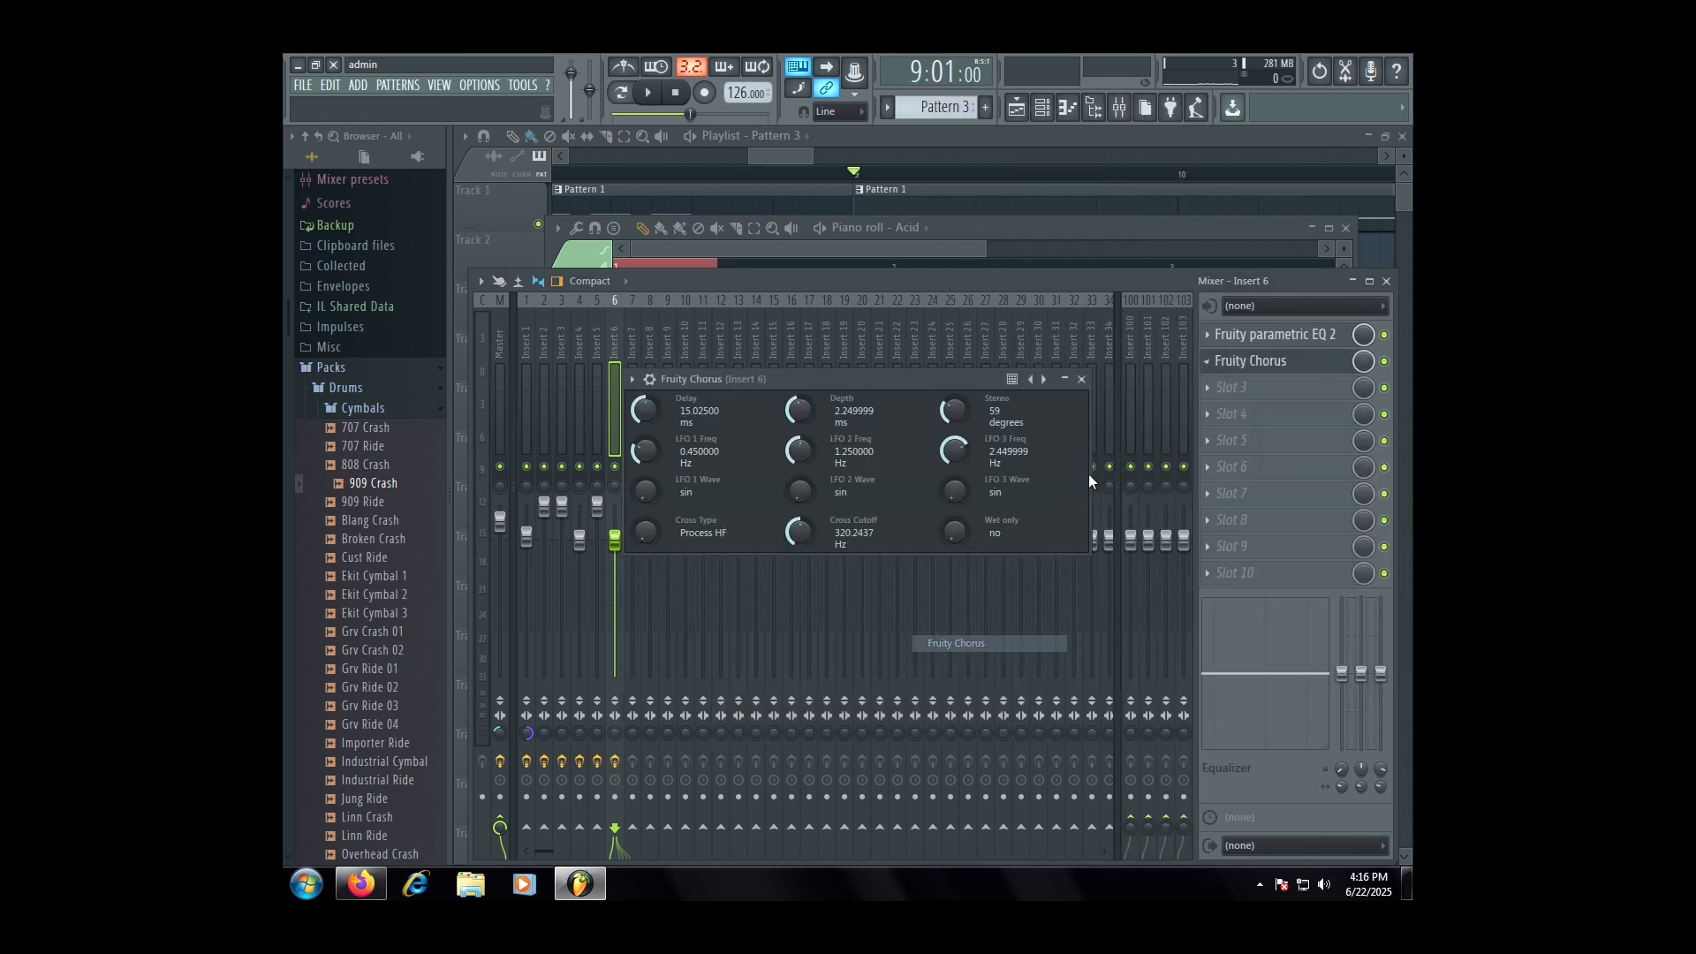
scroll(1248, 365, "up", 1)
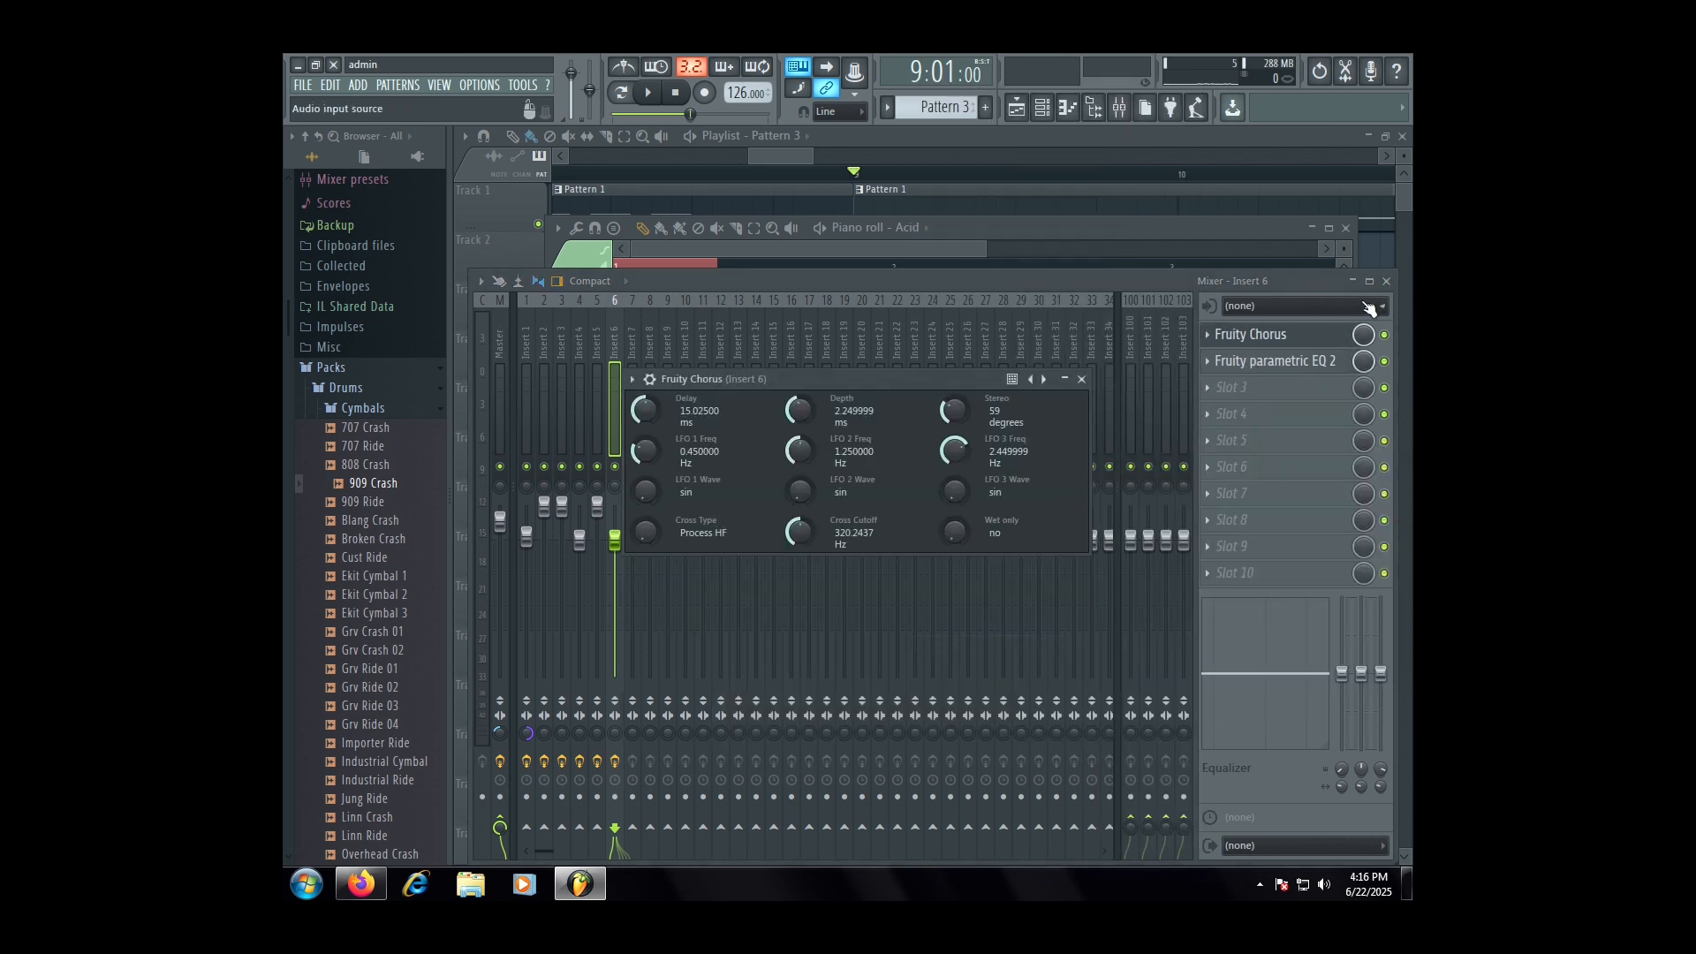
left_click(1386, 281)
left_click_drag(615, 734, 614, 761)
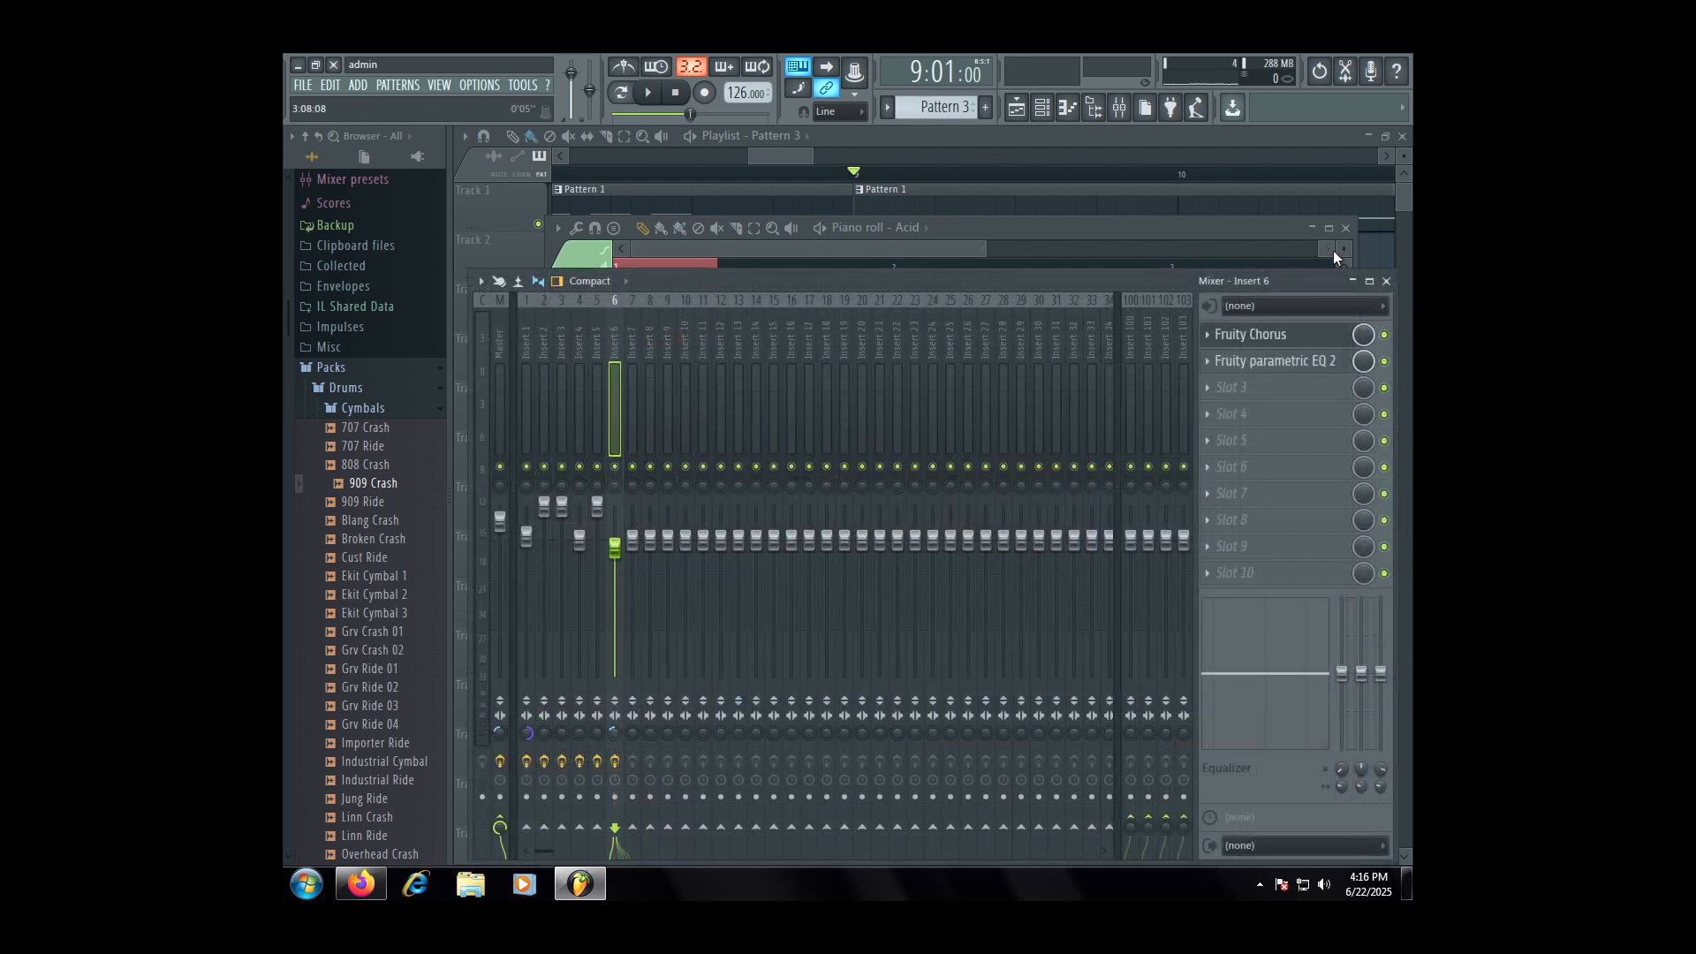
- Close the mixer, clear the time selection in the Acid piano roll, and play back the three-note phrase
left_click(1386, 281)
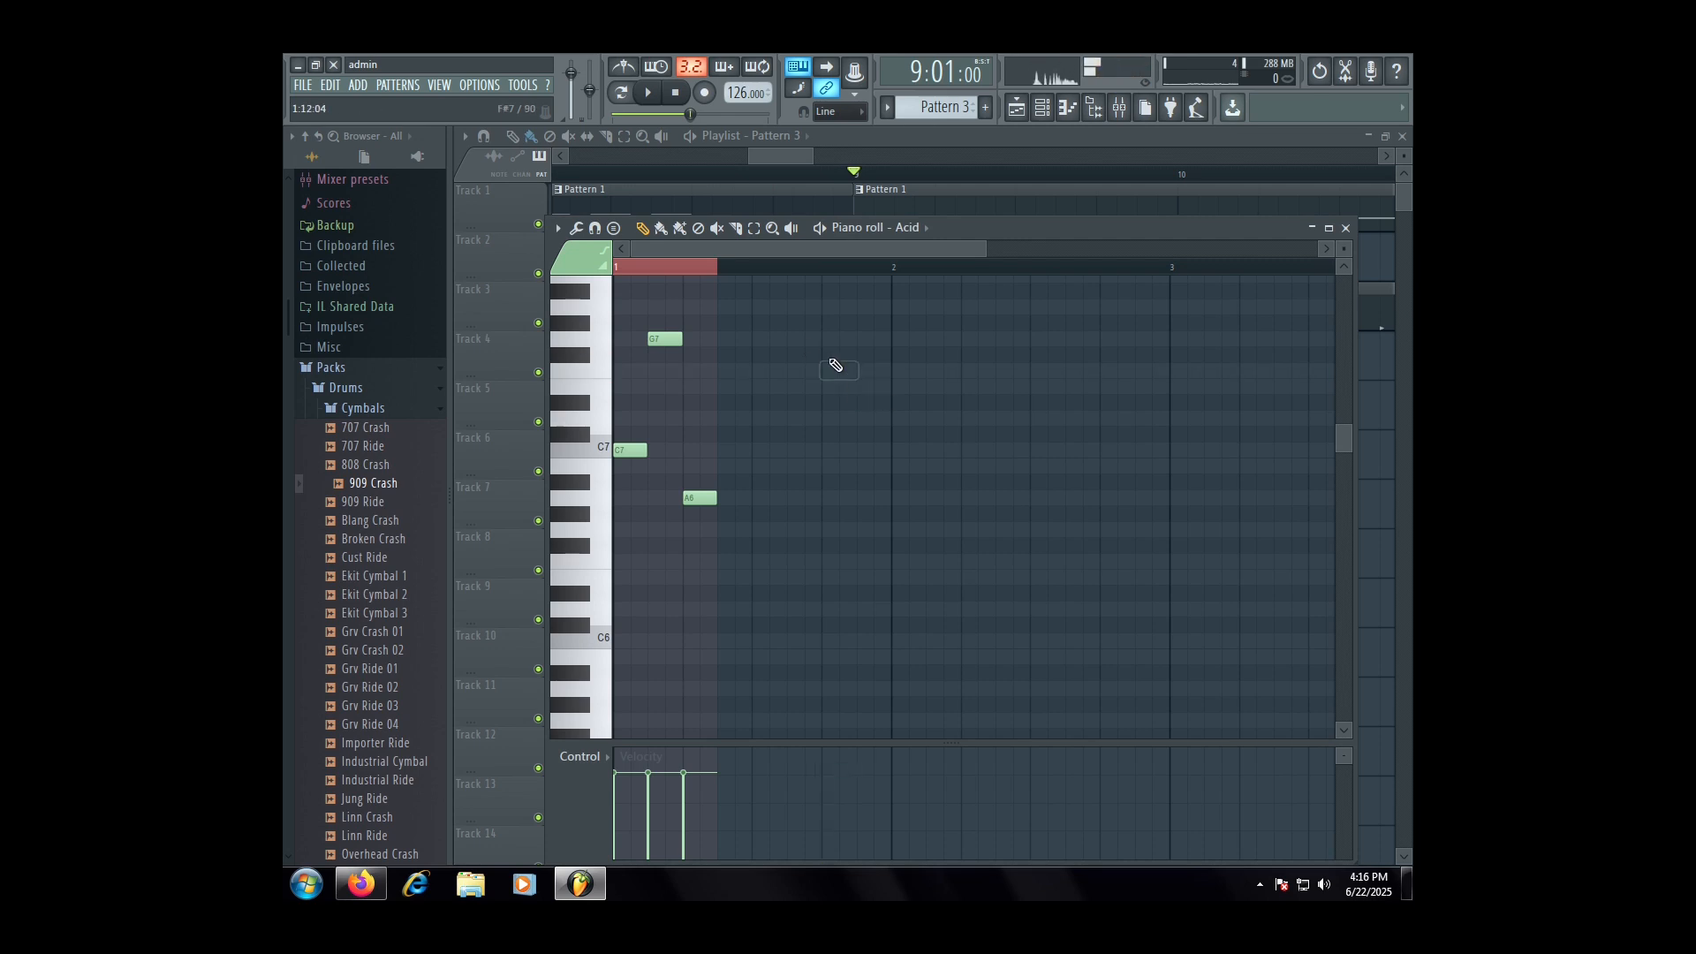
left_click(1008, 202)
double_click(954, 403)
scroll(955, 417, "down", 1)
key("space")
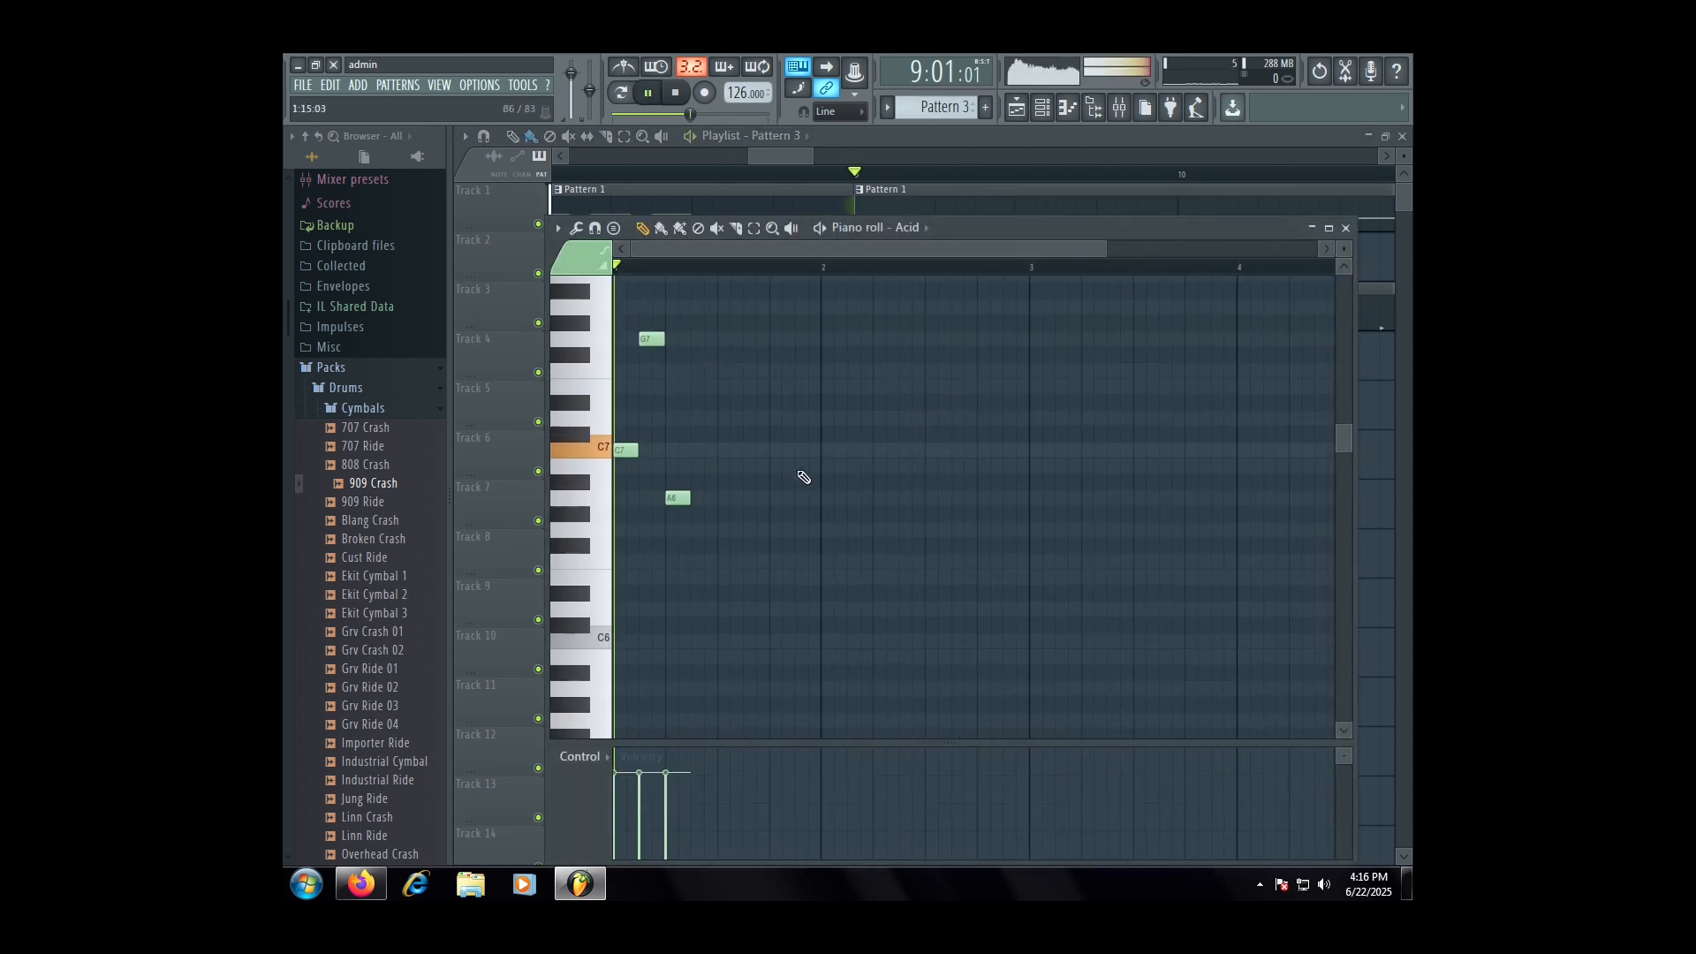
key("space")
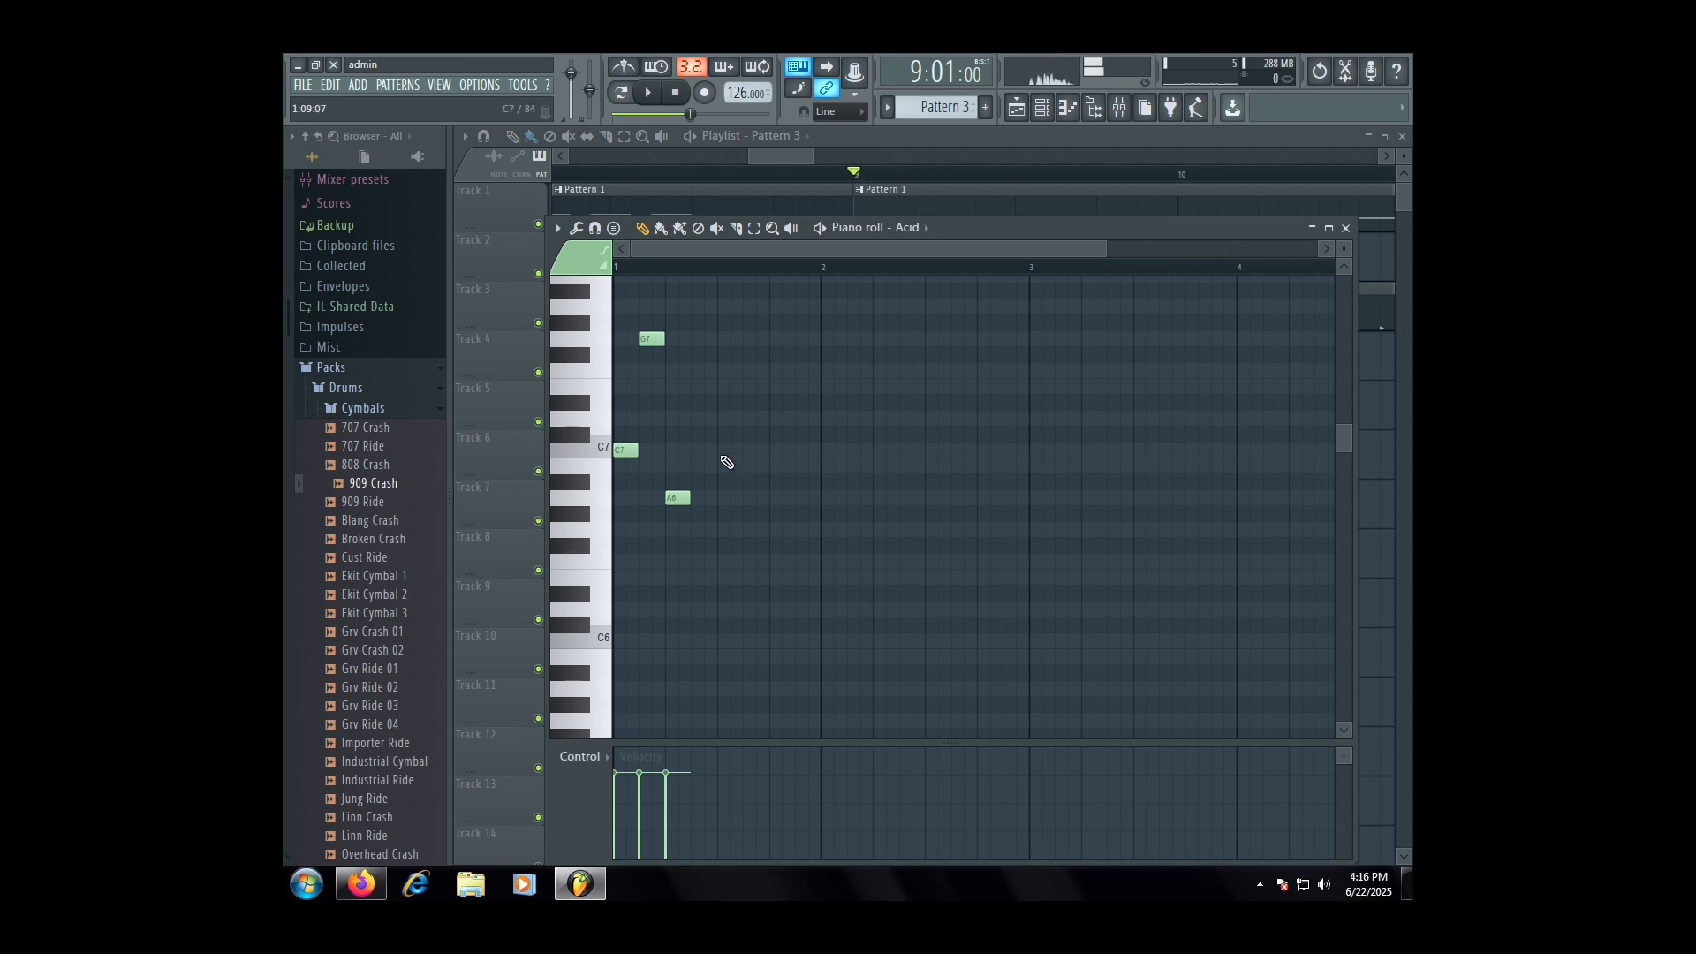
- Add an eight-step F6 note starting at step 9 of bar 1 and delete the trial C7 note above it
left_click(723, 451)
scroll(723, 455, "up", 2)
mouse_move(749, 453)
left_mouse_down()
mouse_move(876, 454)
mouse_move(798, 467)
mouse_move(800, 533)
left_mouse_up()
right_click(800, 533)
left_click(722, 549)
right_click(751, 545)
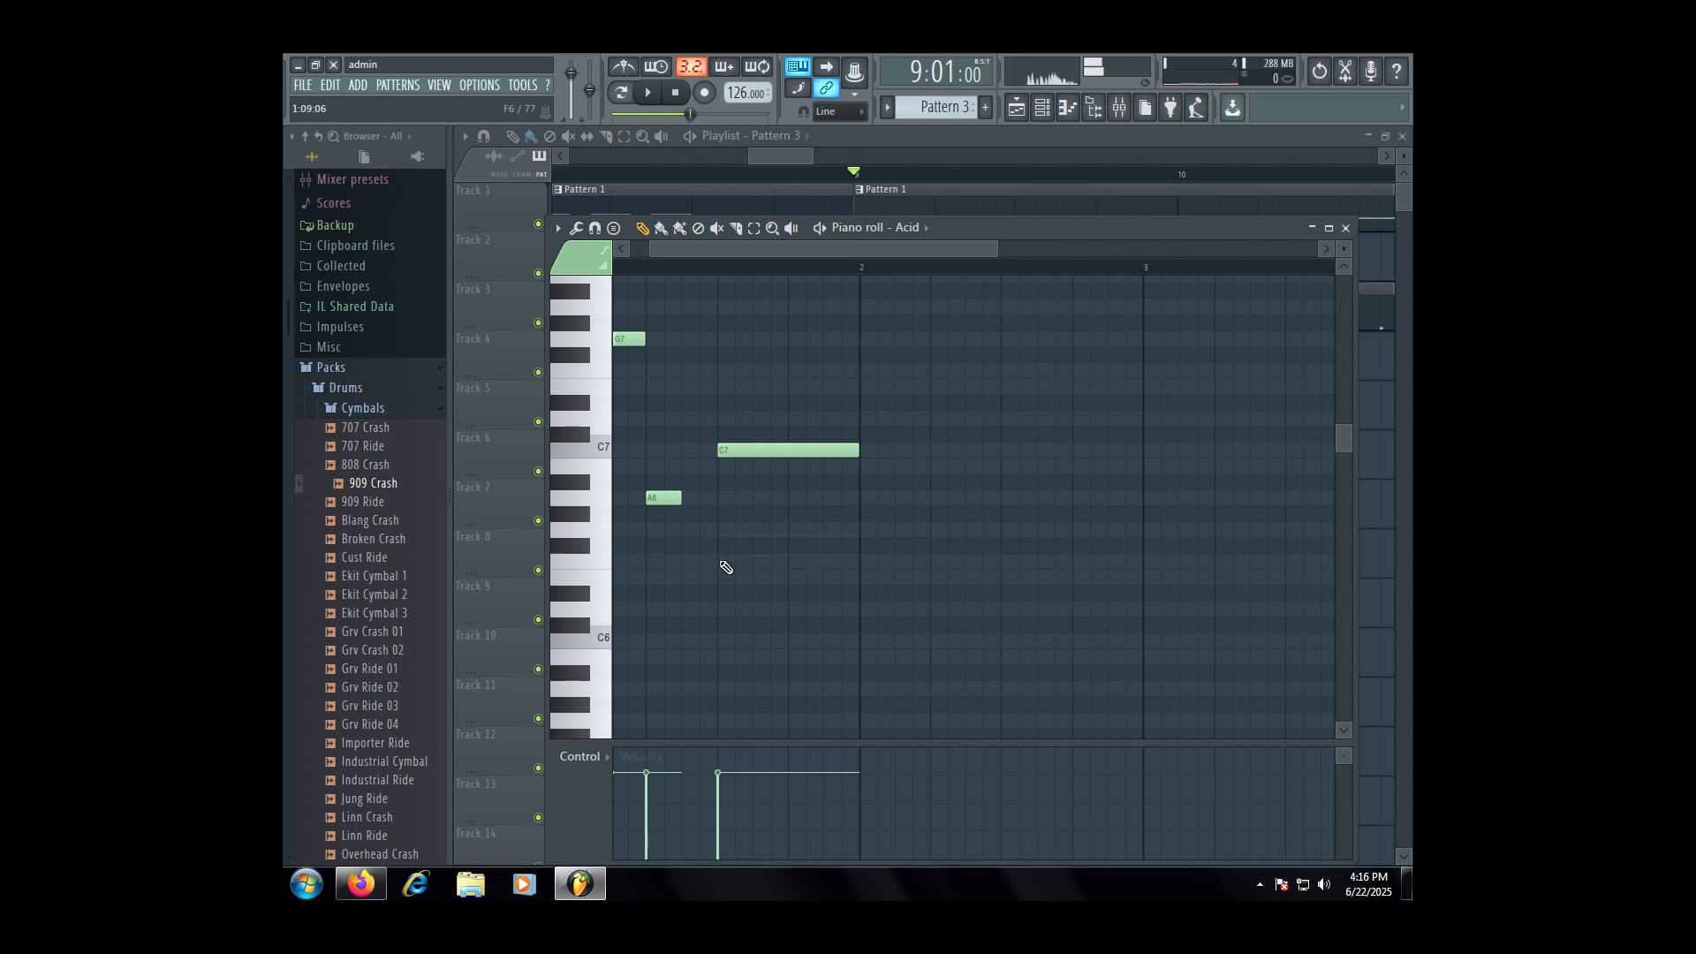
left_click(724, 563)
right_click(749, 450)
- Add an eight-step slide note above the long F6 note, move it to F7, and play back the phrase
left_click(720, 336)
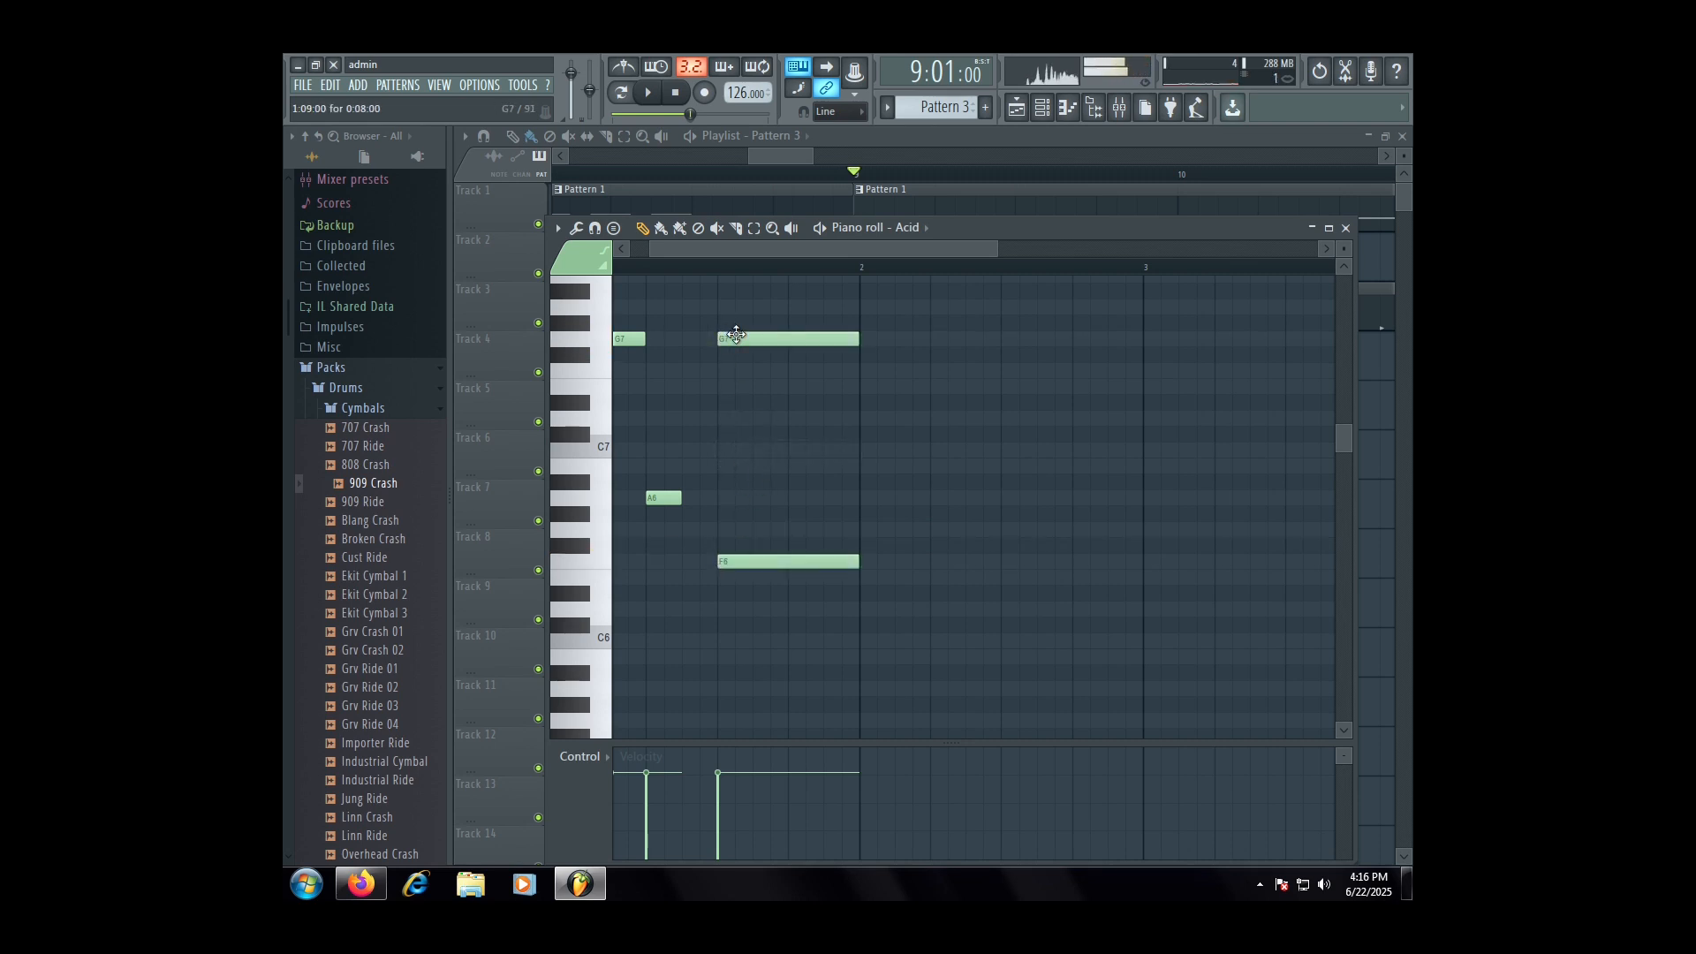
double_click(735, 335)
left_click(936, 566)
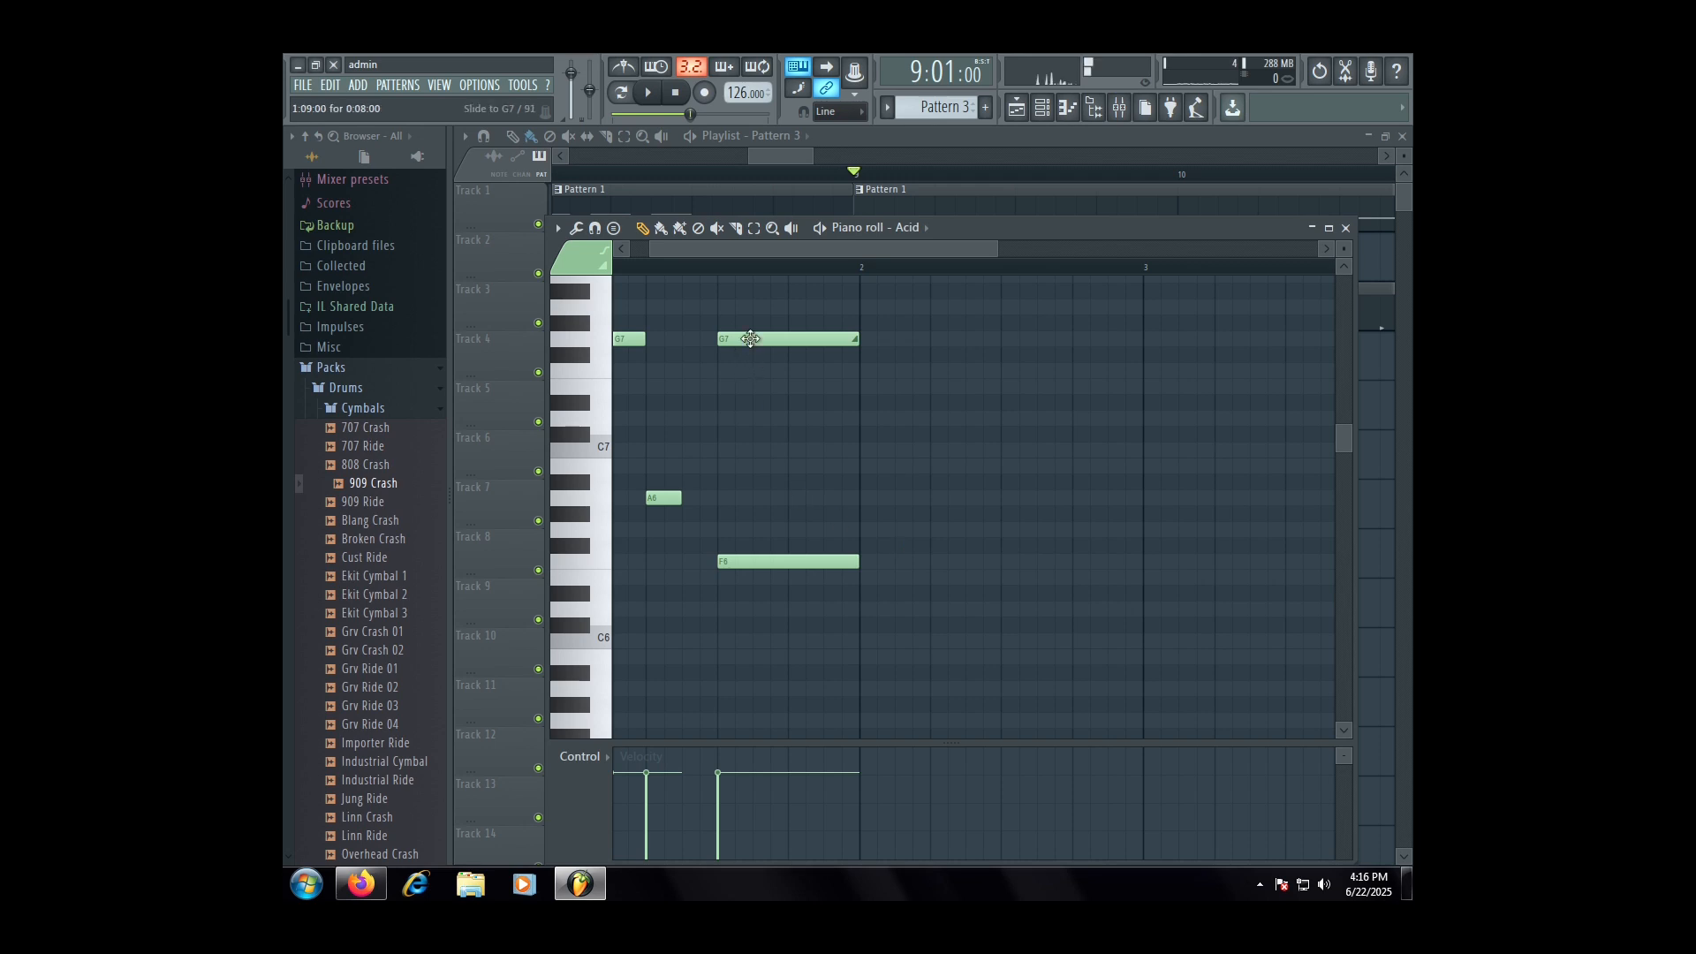
left_click_drag(750, 338, 747, 370)
key("space")
scroll(920, 398, "down", 1)
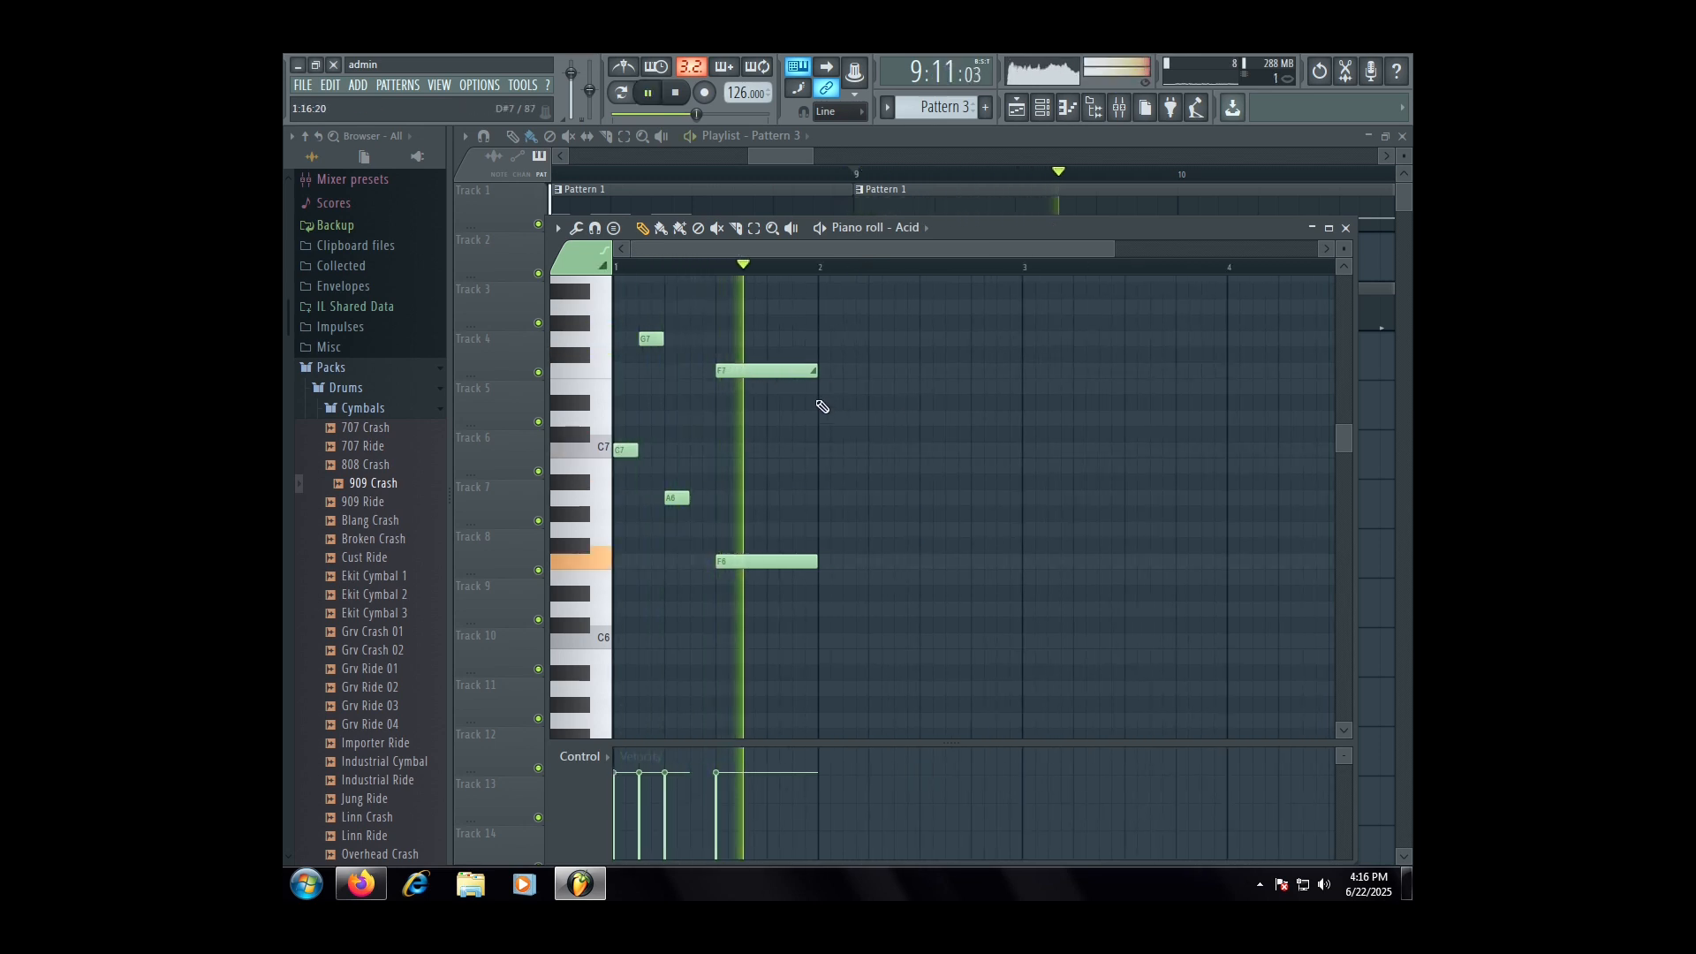
key("space")
- Add a one-step A6 note at the start of bar 2
scroll(795, 512, "up", 1)
left_click(830, 515)
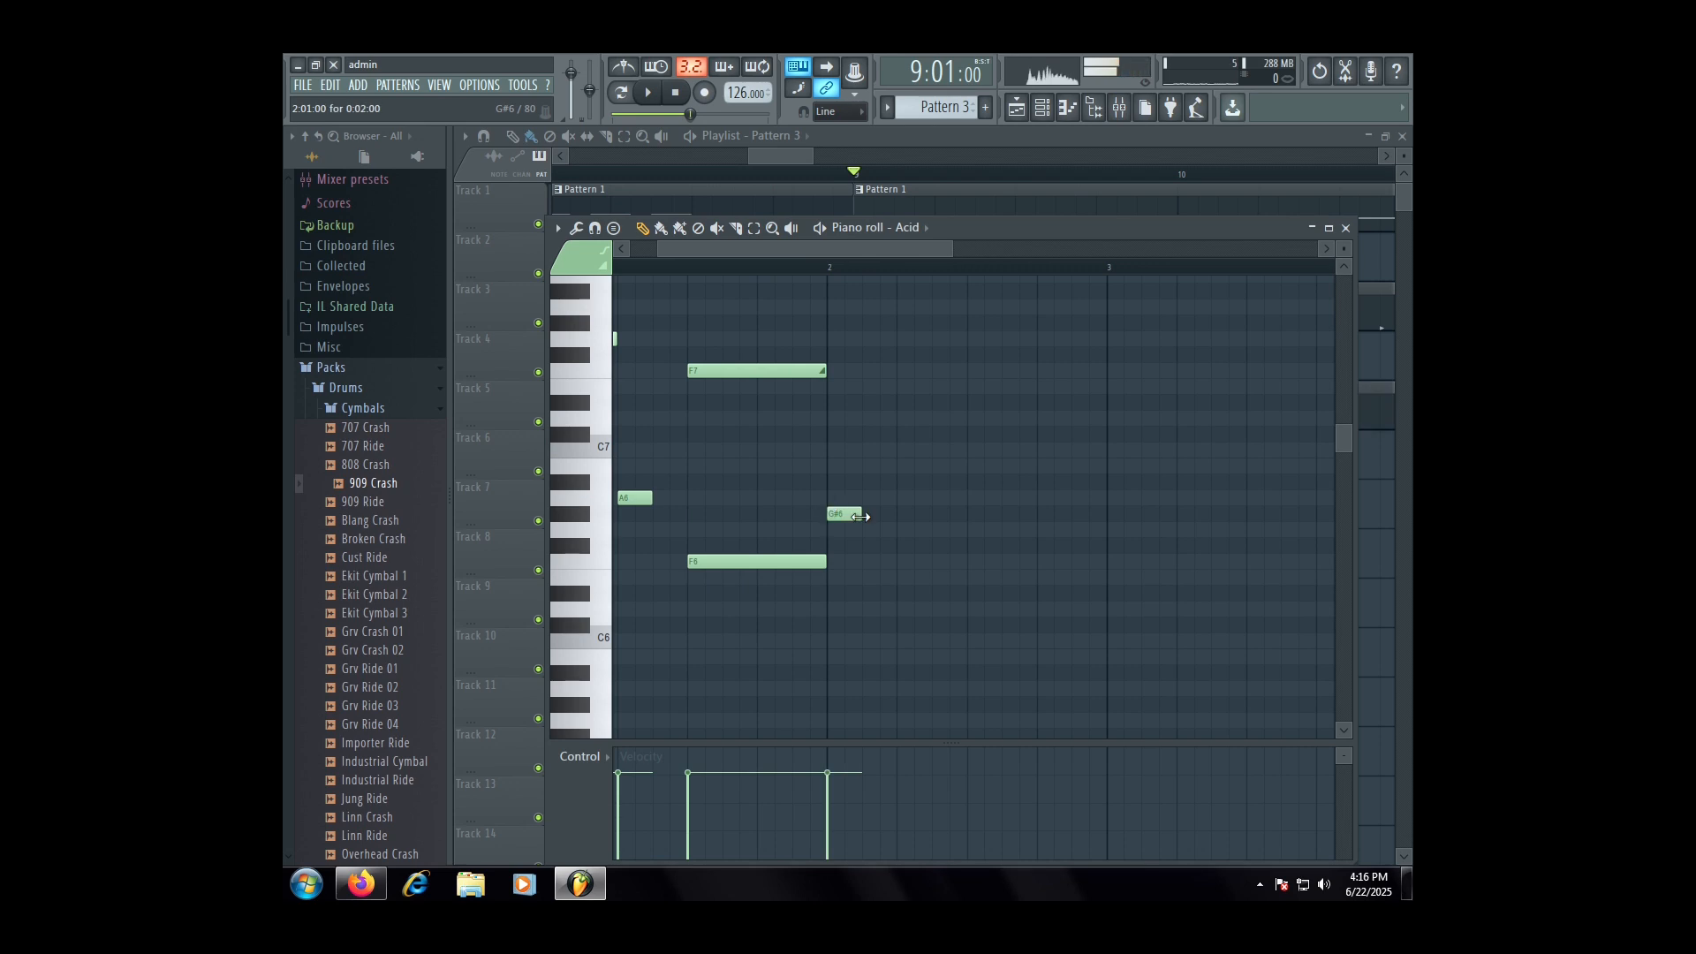
scroll(847, 521, "down", 2)
left_click_drag(768, 512, 771, 454)
scroll(771, 454, "up", 2)
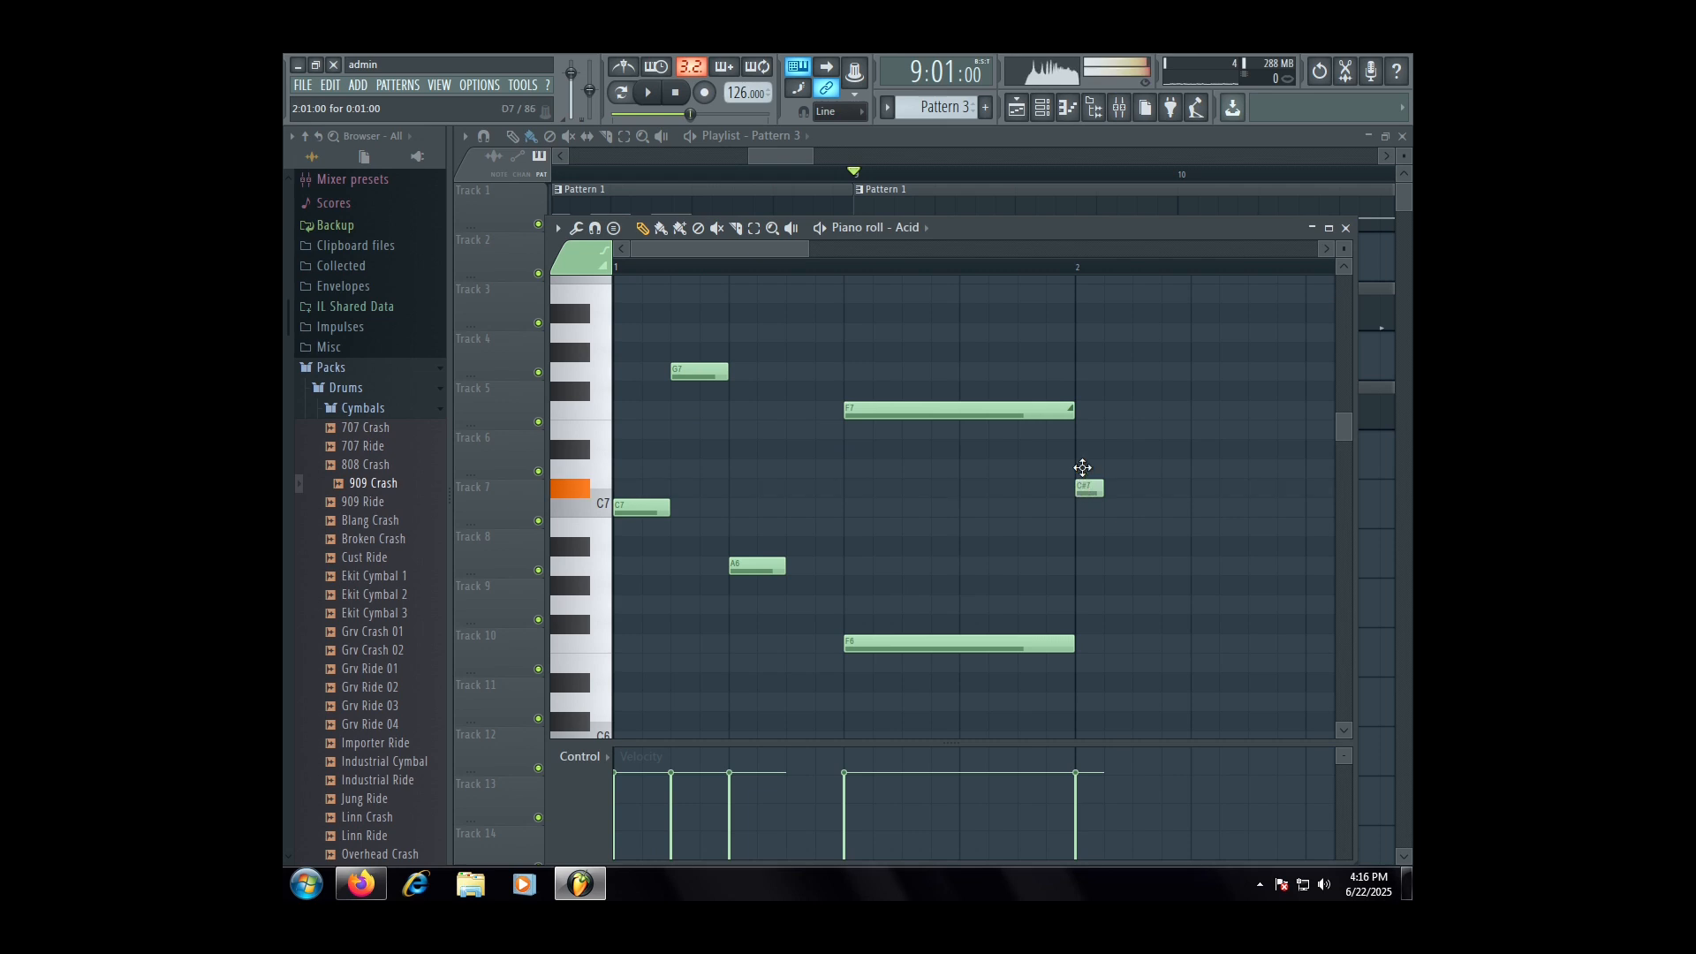
scroll(1082, 468, "up", 1)
left_click_drag(985, 489, 986, 572)
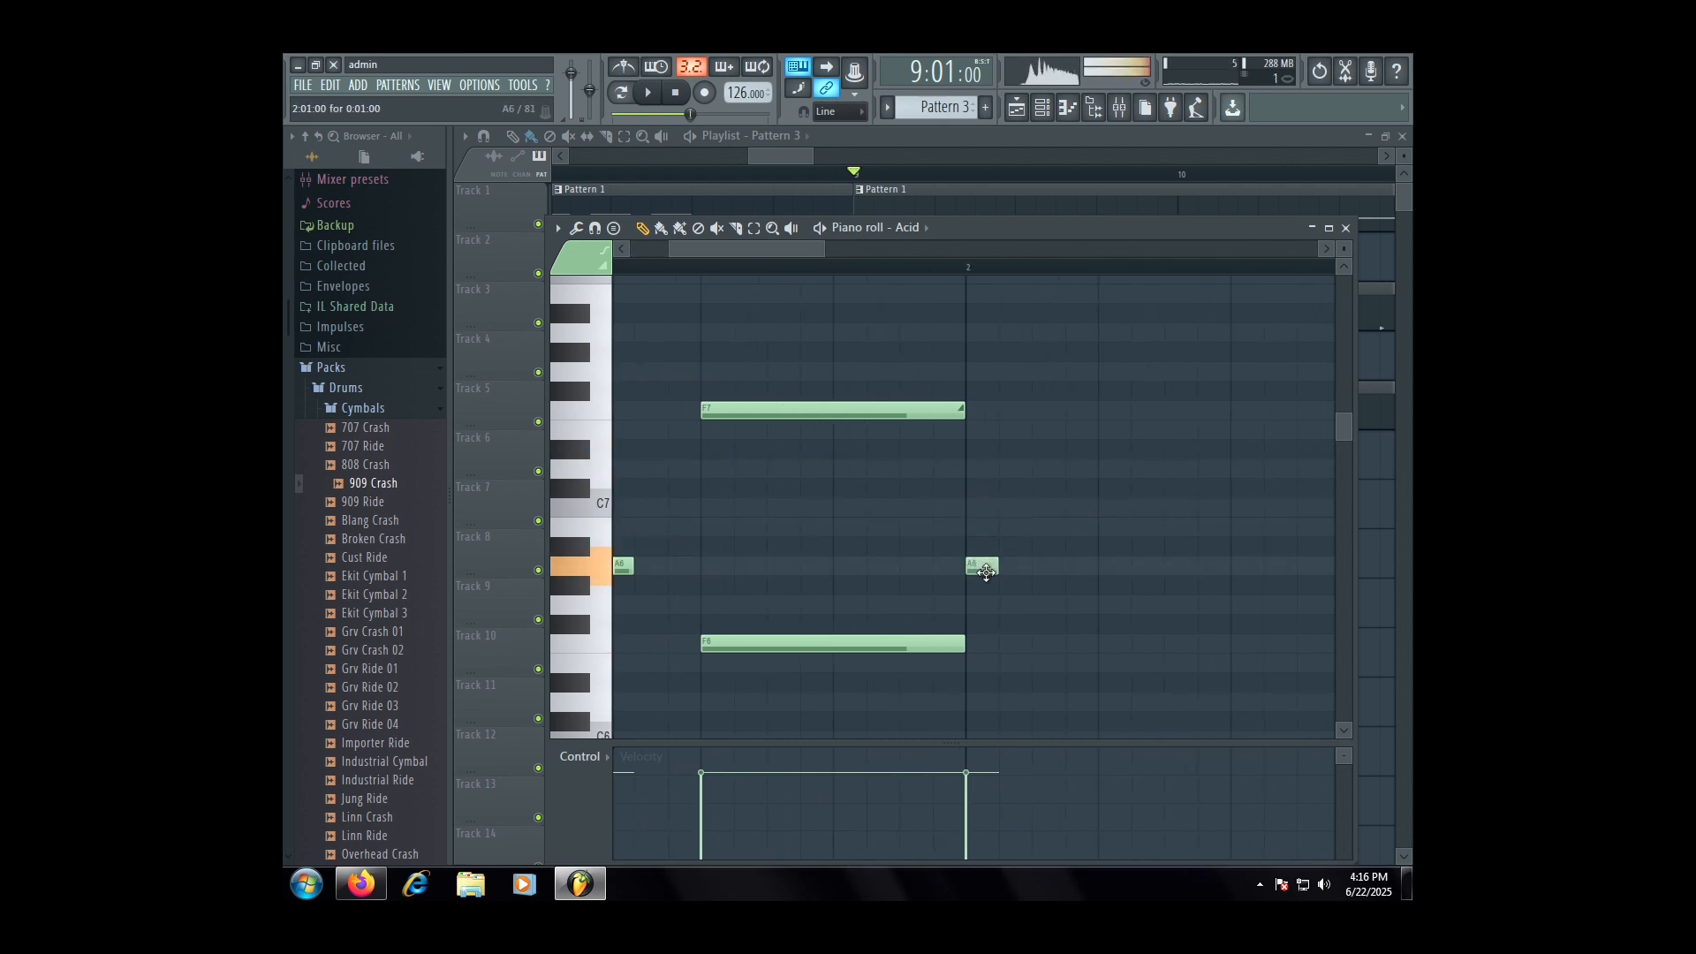
- Continue bar 2 with one-step notes F7 at step 2, A5 at step 3, and C6 at step 5
scroll(1011, 567, "right", 1)
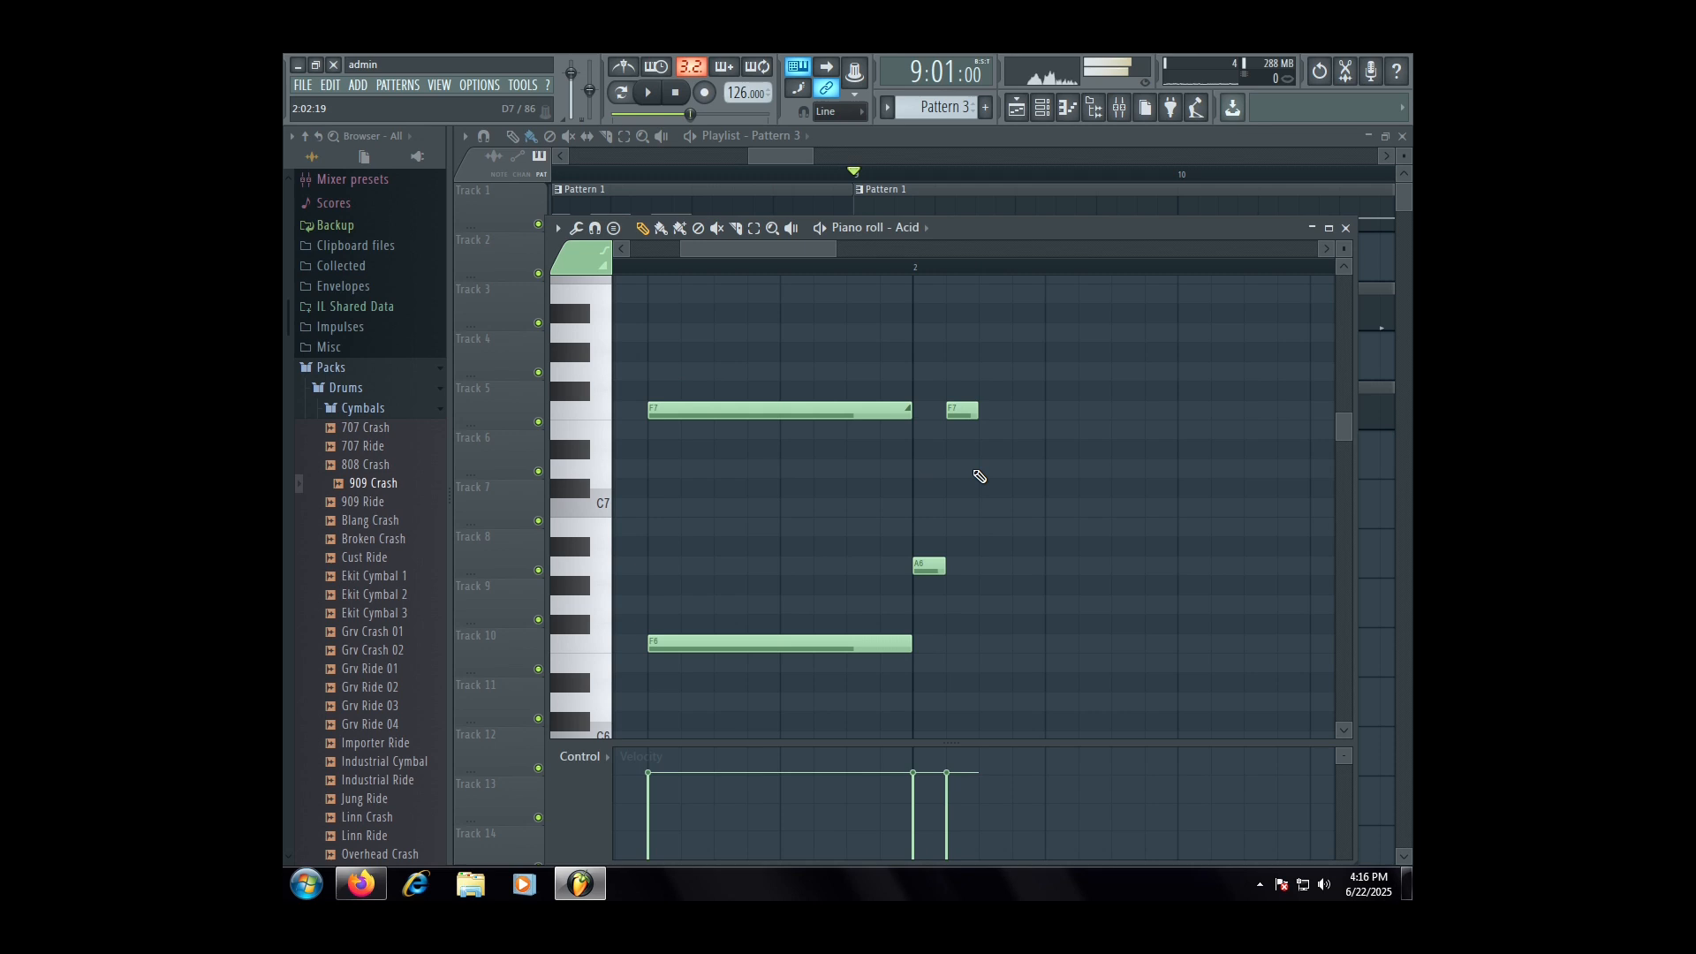
scroll(998, 618, "down", 4)
left_click(987, 566)
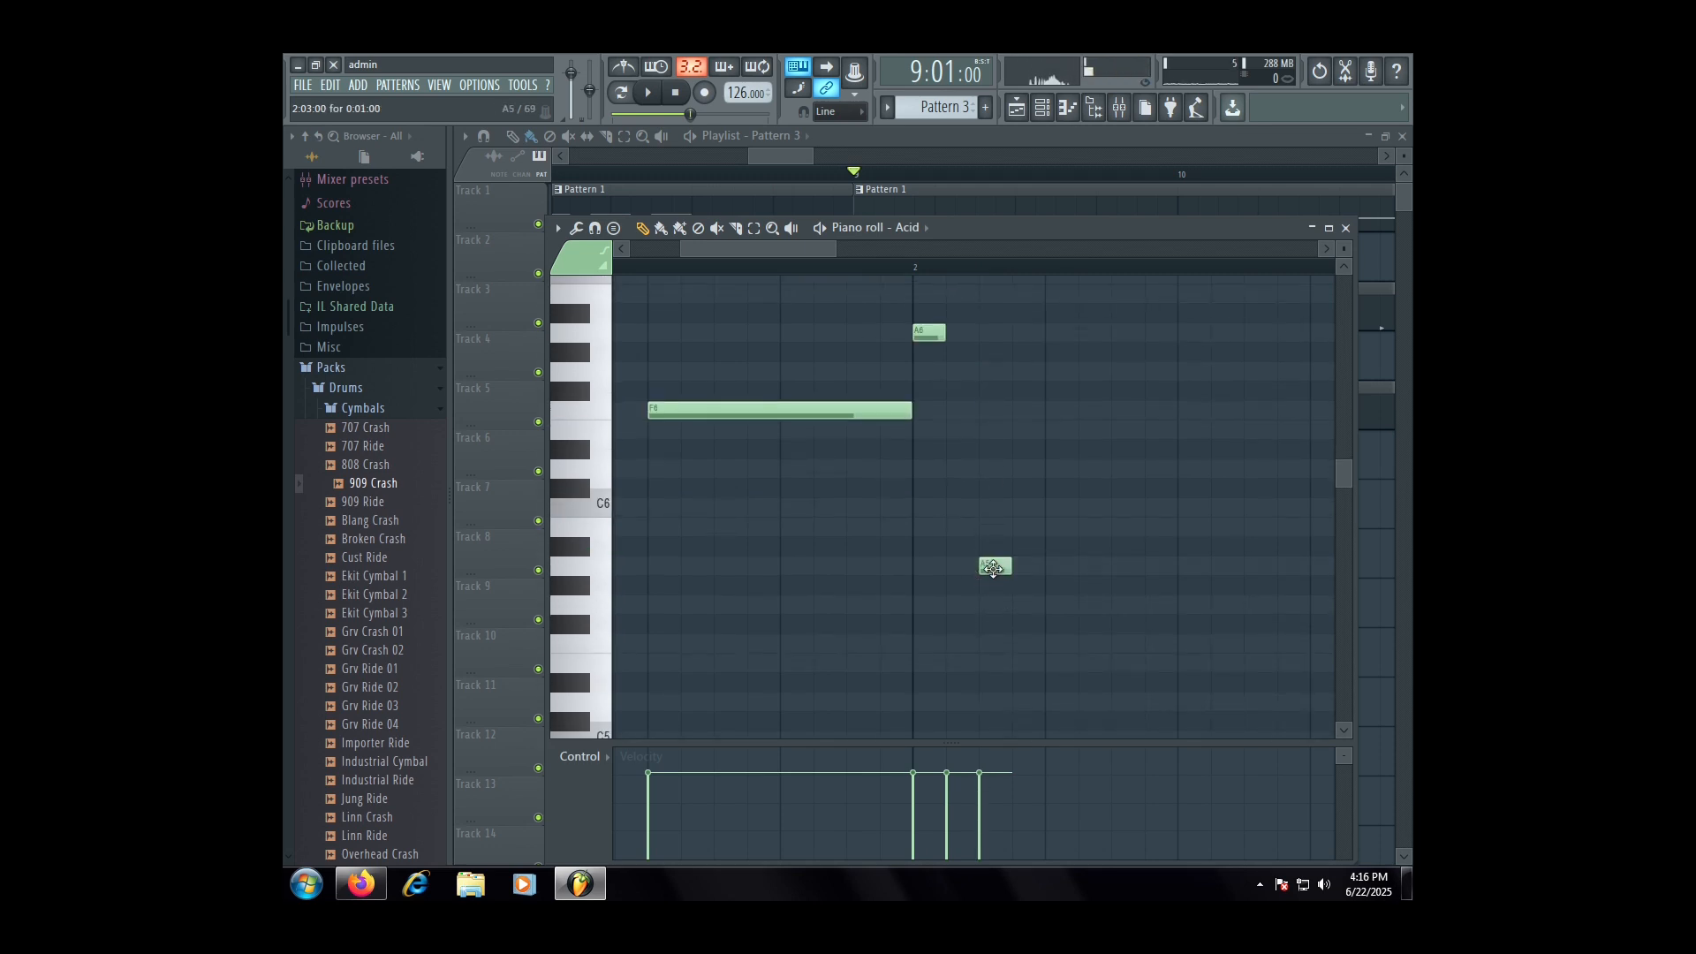
key("space")
scroll(995, 534, "up", 1)
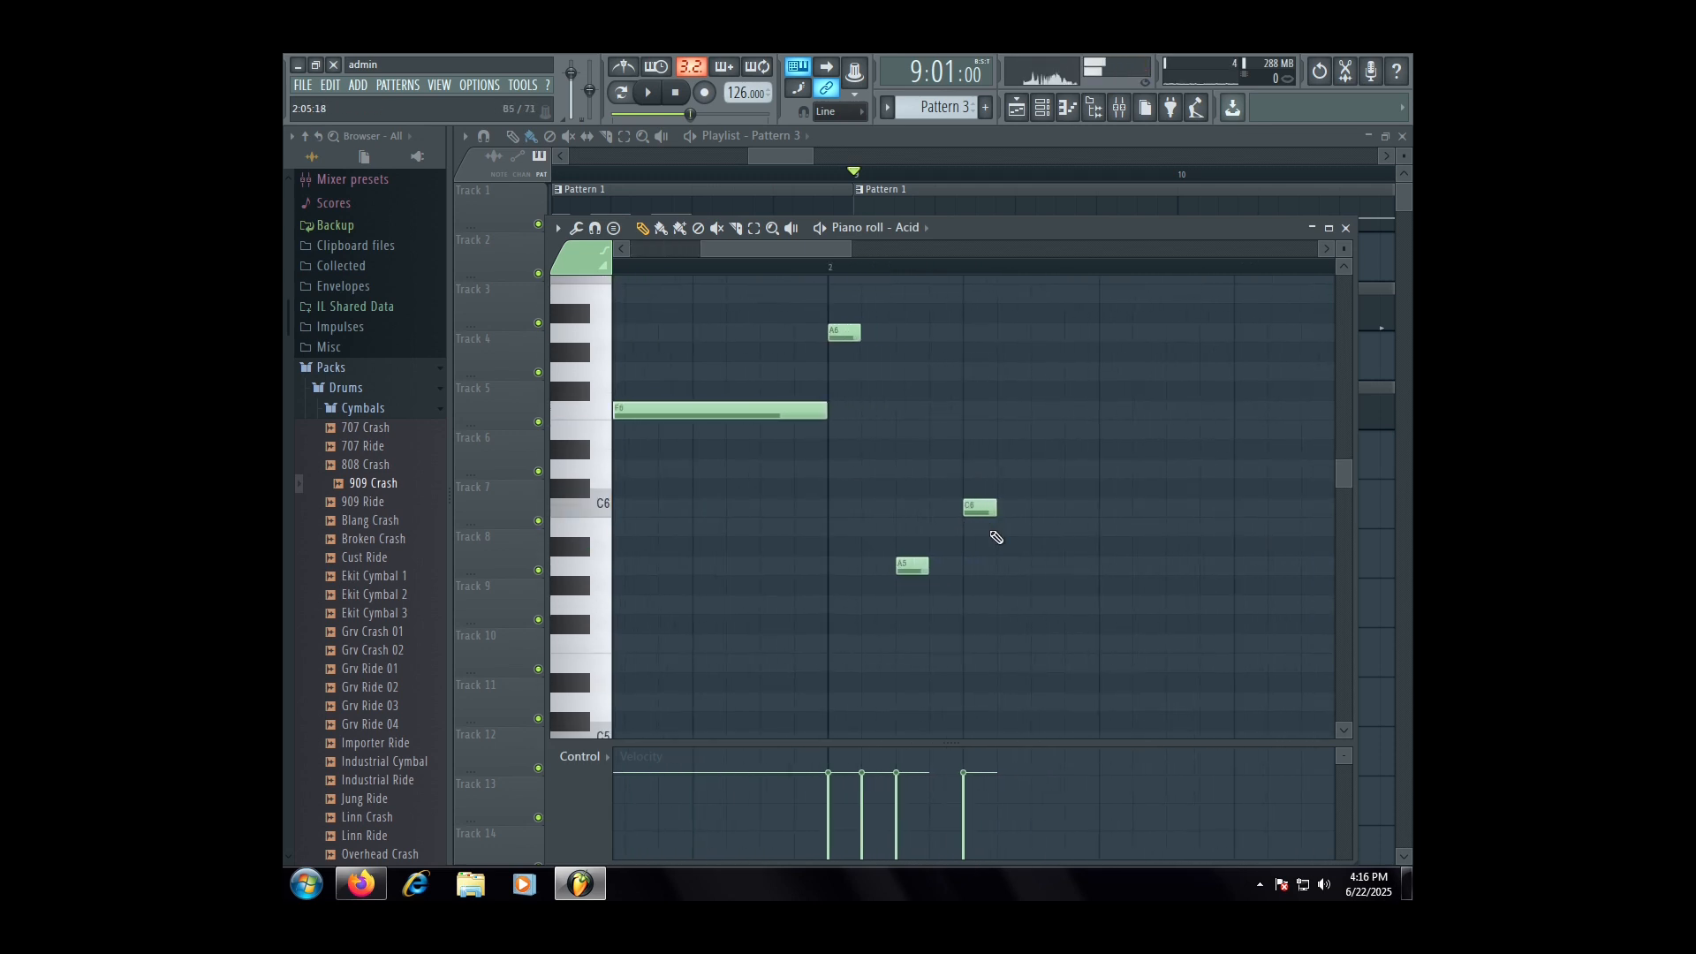
- Switch playback from the song to the current Acid pattern and listen to the phrase
scroll(966, 618, "up", 3)
scroll(959, 611, "down", 3)
scroll(945, 616, "up", 1)
scroll(945, 618, "down", 3)
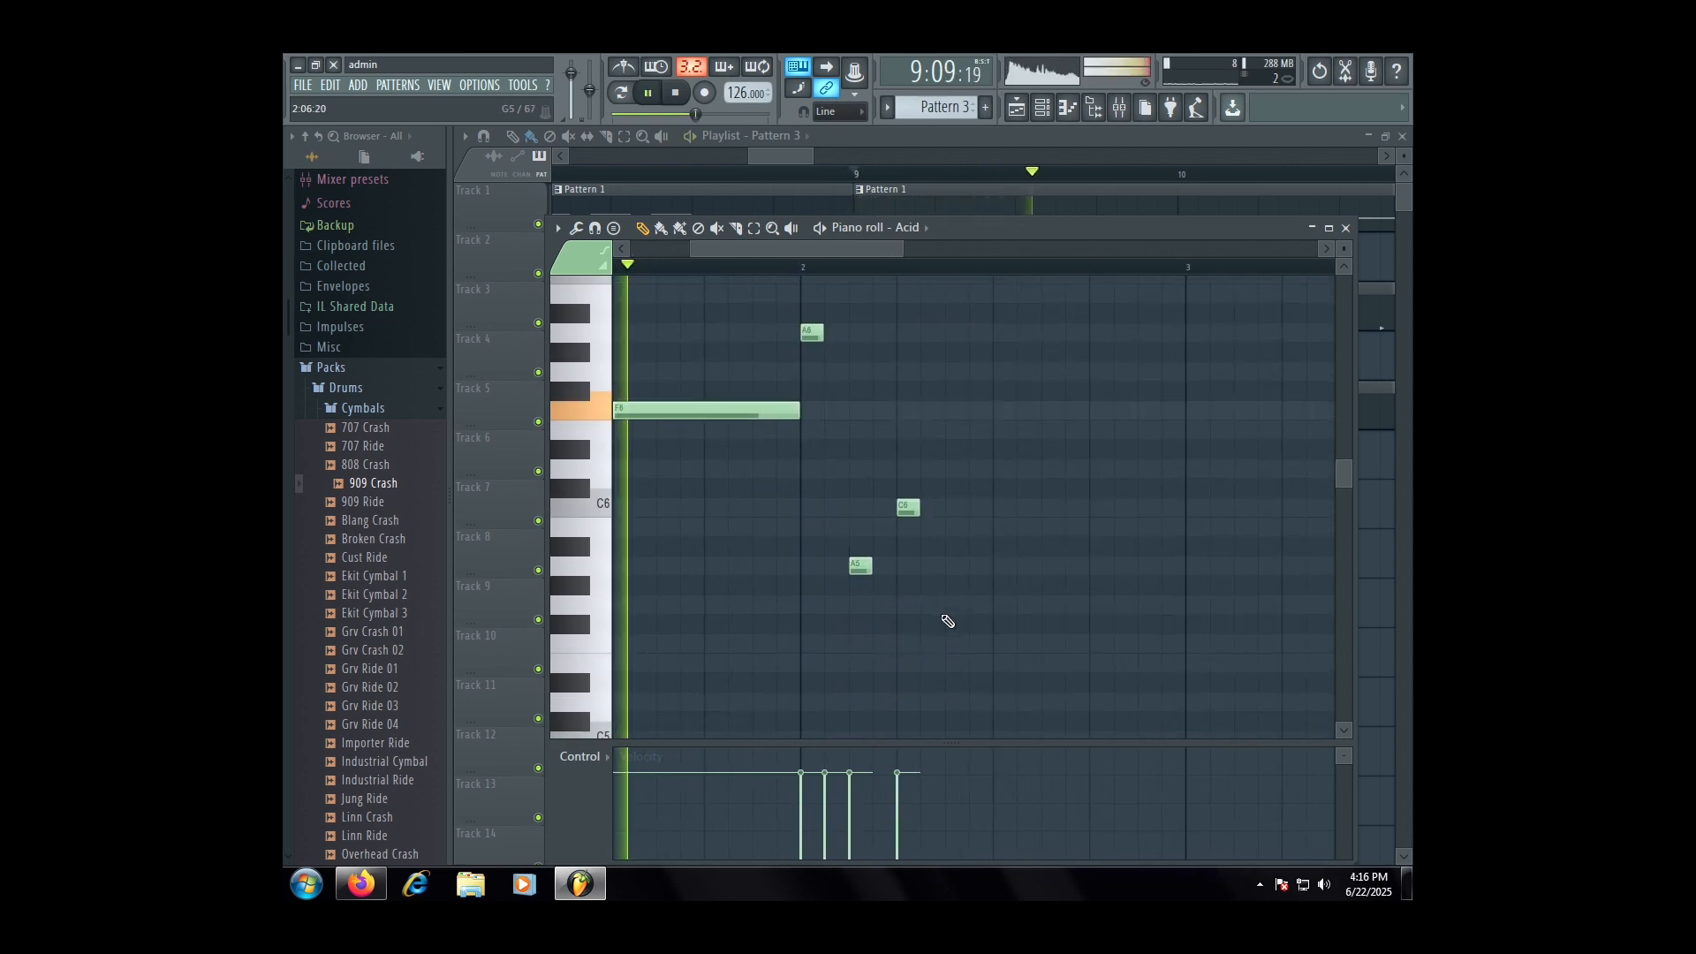
left_click_drag(945, 620, 812, 223)
left_click(820, 228)
scroll(927, 674, "down", 2)
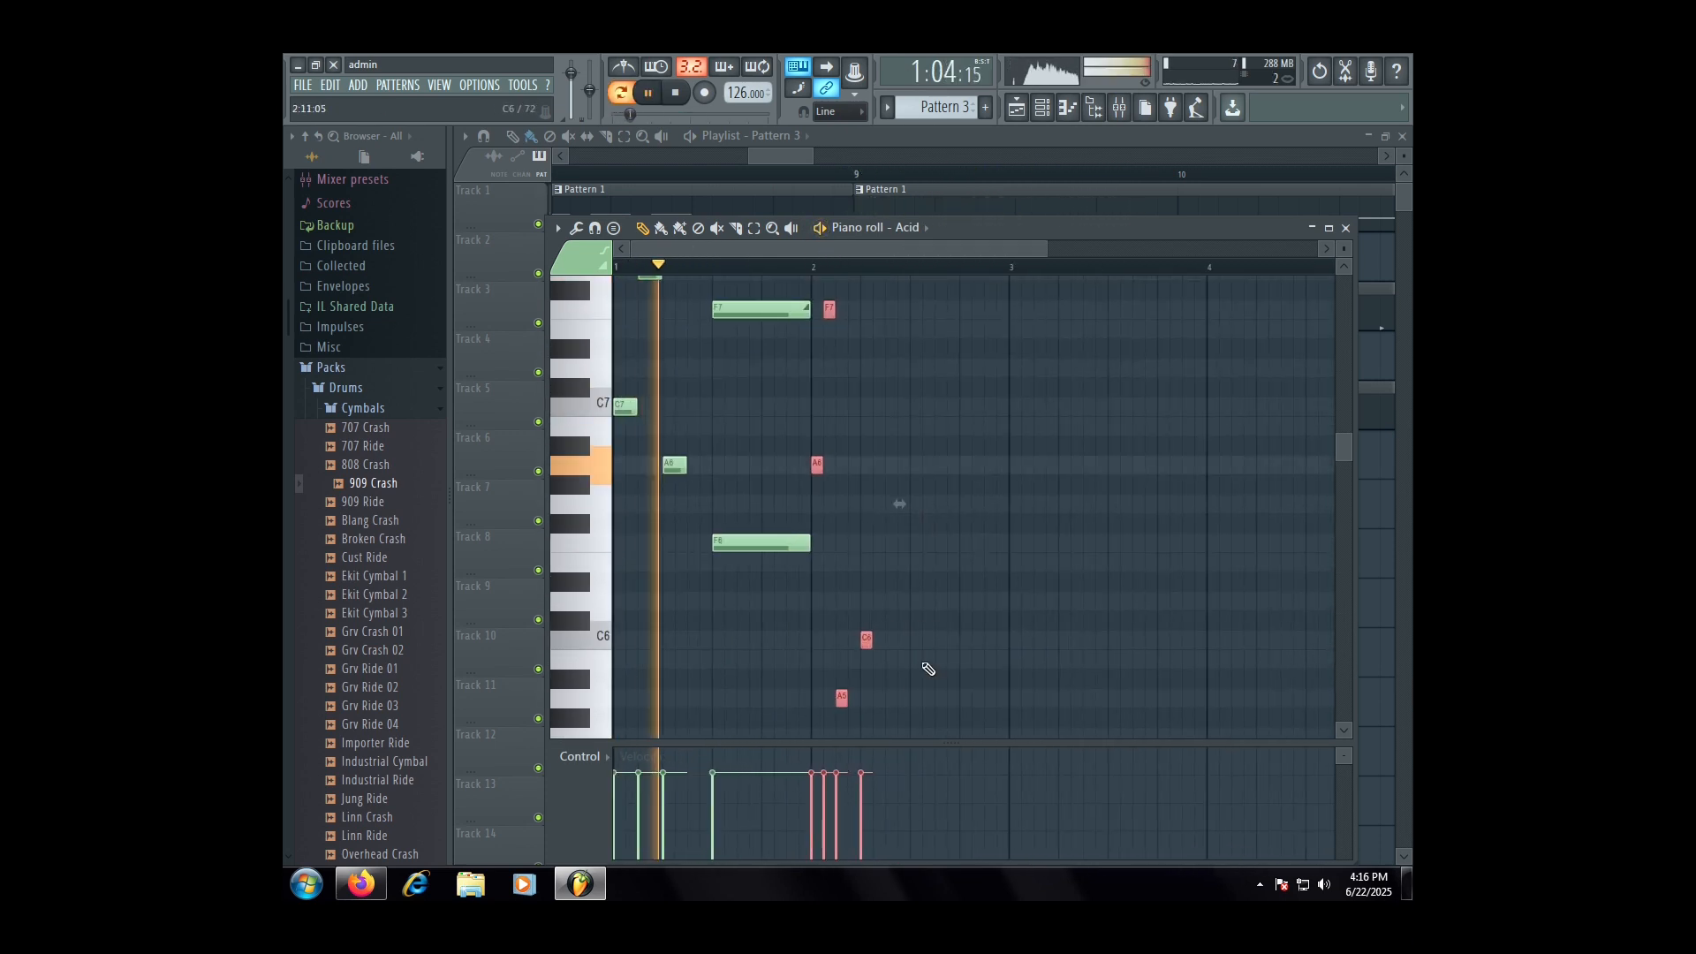
- Add a one-step F6 note with an A6 slide at step 8 of bar 2, and duplicate the bar 2 group directly after it
left_click_drag(870, 707, 818, 311)
left_click_drag(818, 312, 818, 313)
key("ctrl+b")
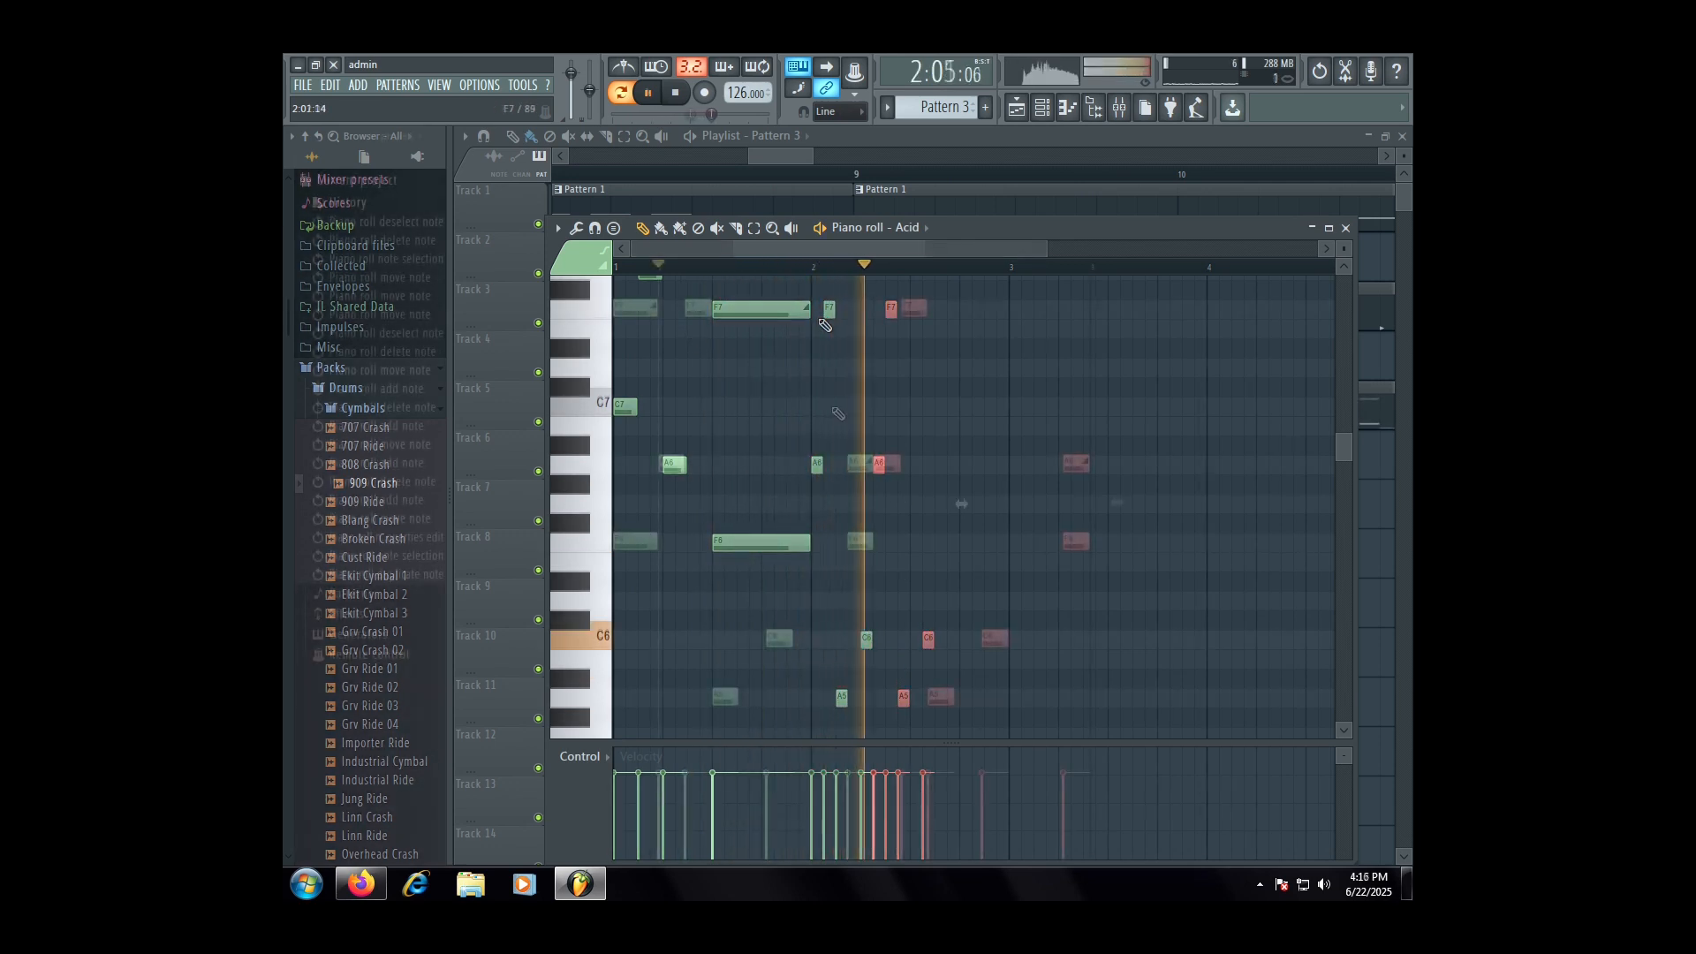
key("ctrl+b")
key("ctrl+b")
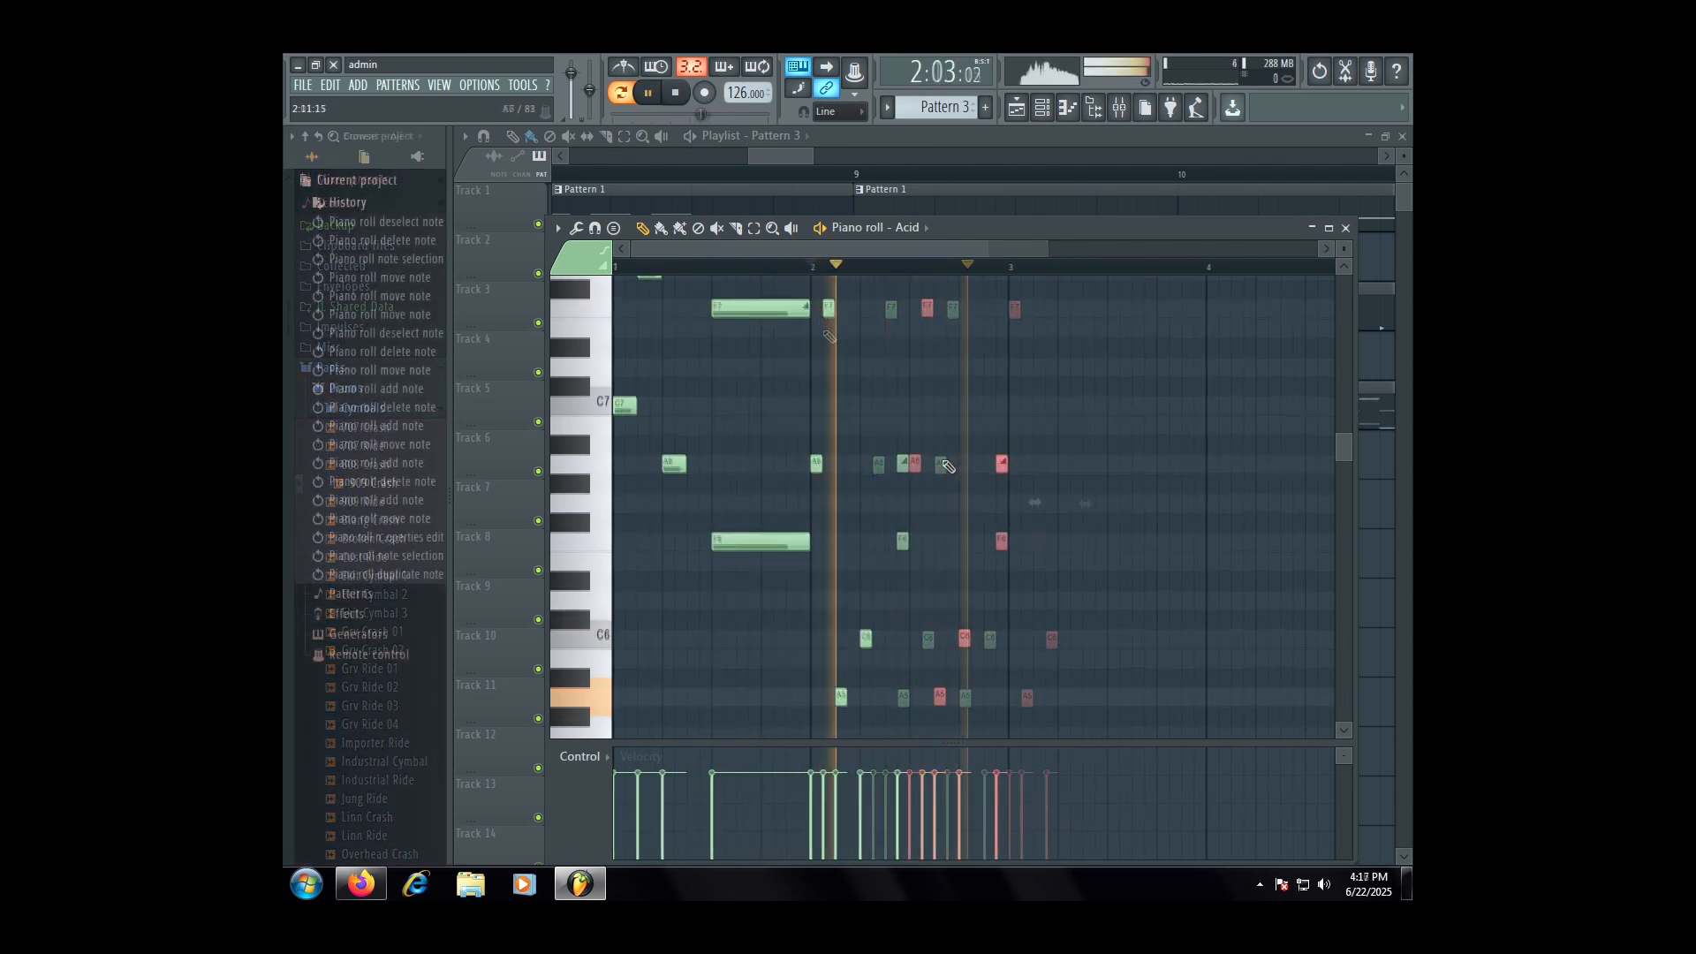
scroll(948, 467, "up", 3)
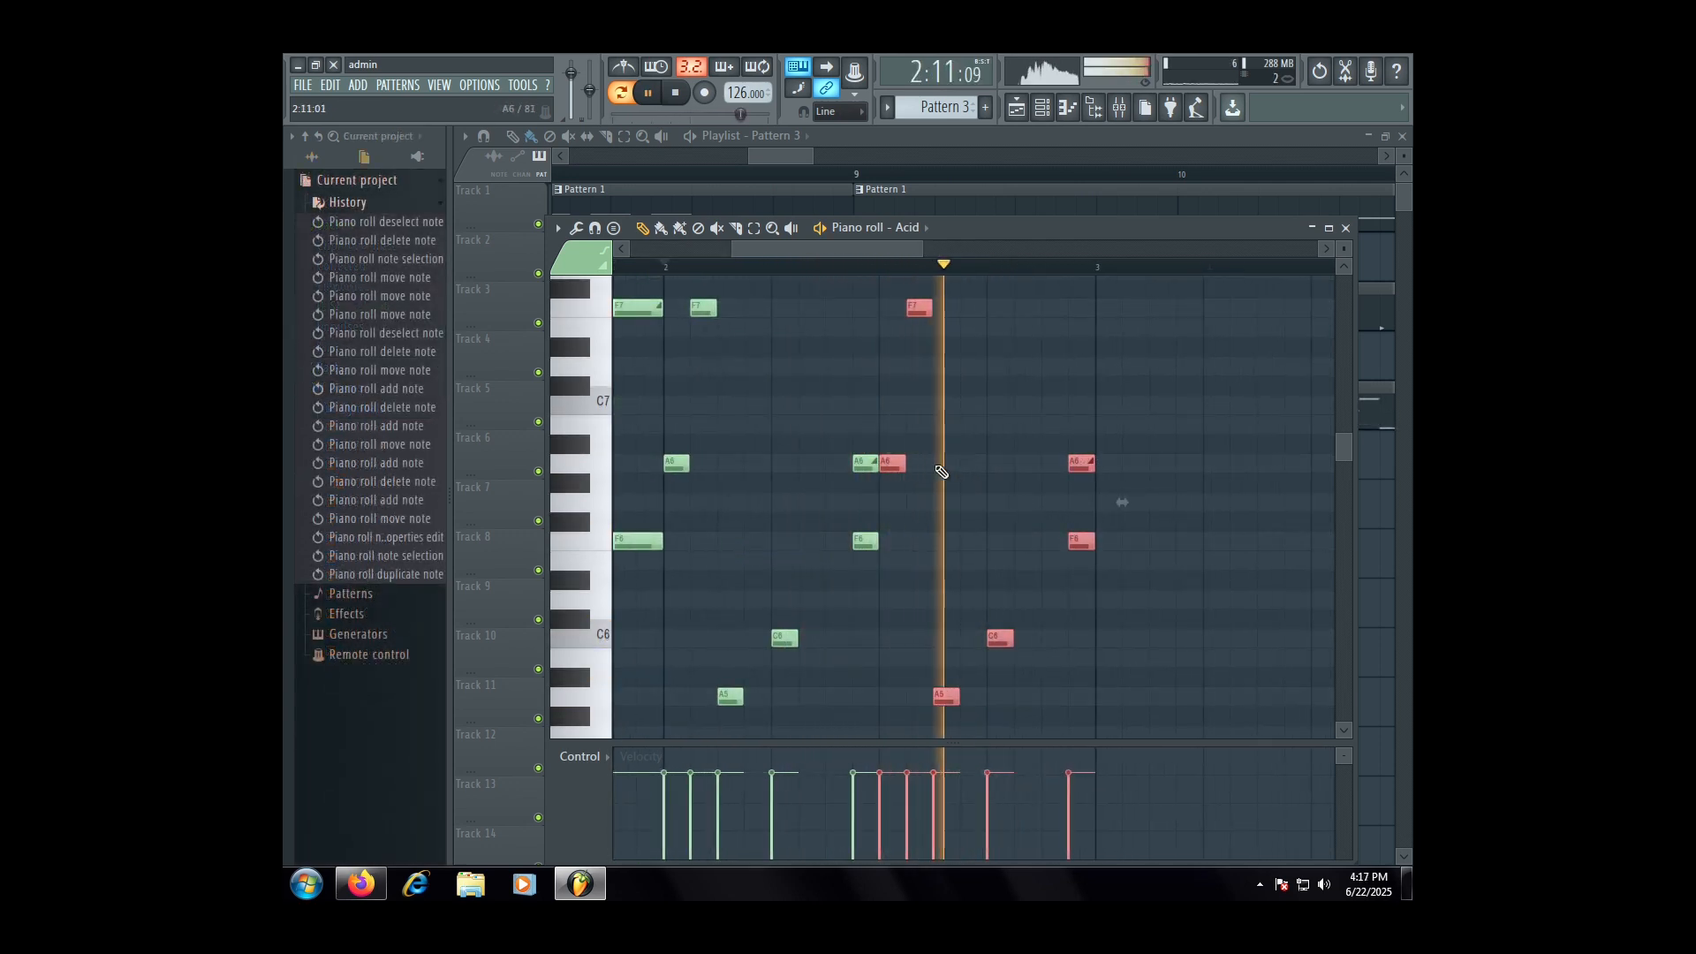
- Duplicate the selected six-note group once more into bar 3, play it back, and clear the selection
key("space")
key("space")
key("ctrl+b")
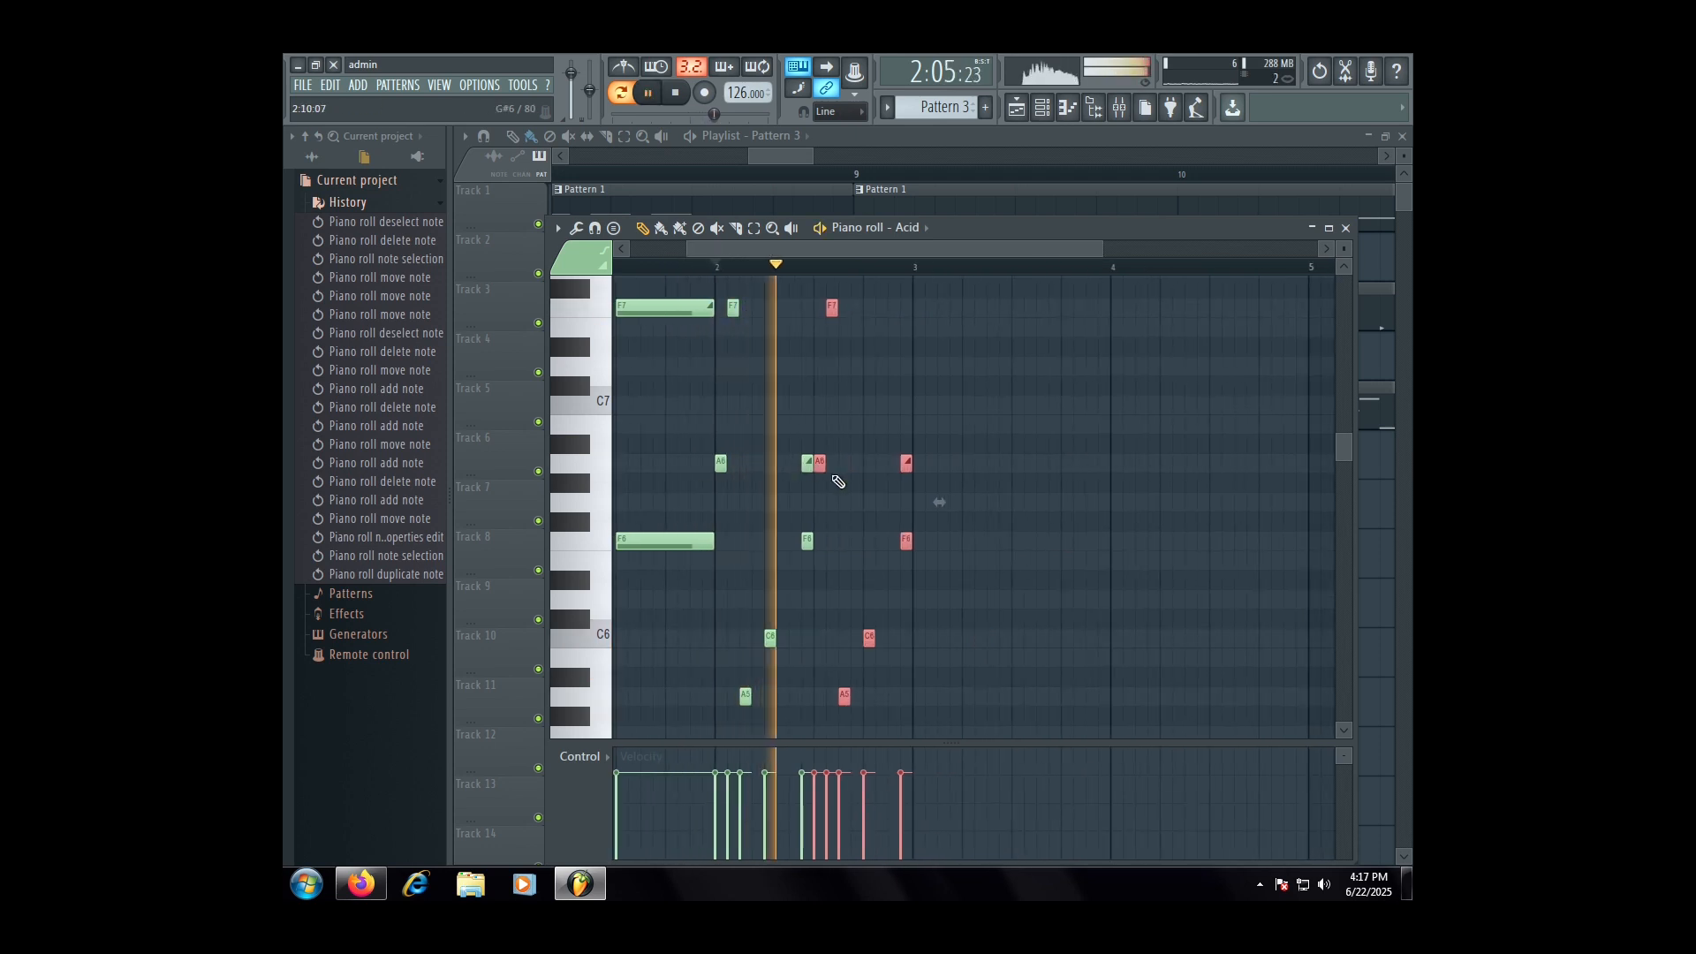
key("space")
left_click(943, 464)
right_click(945, 465)
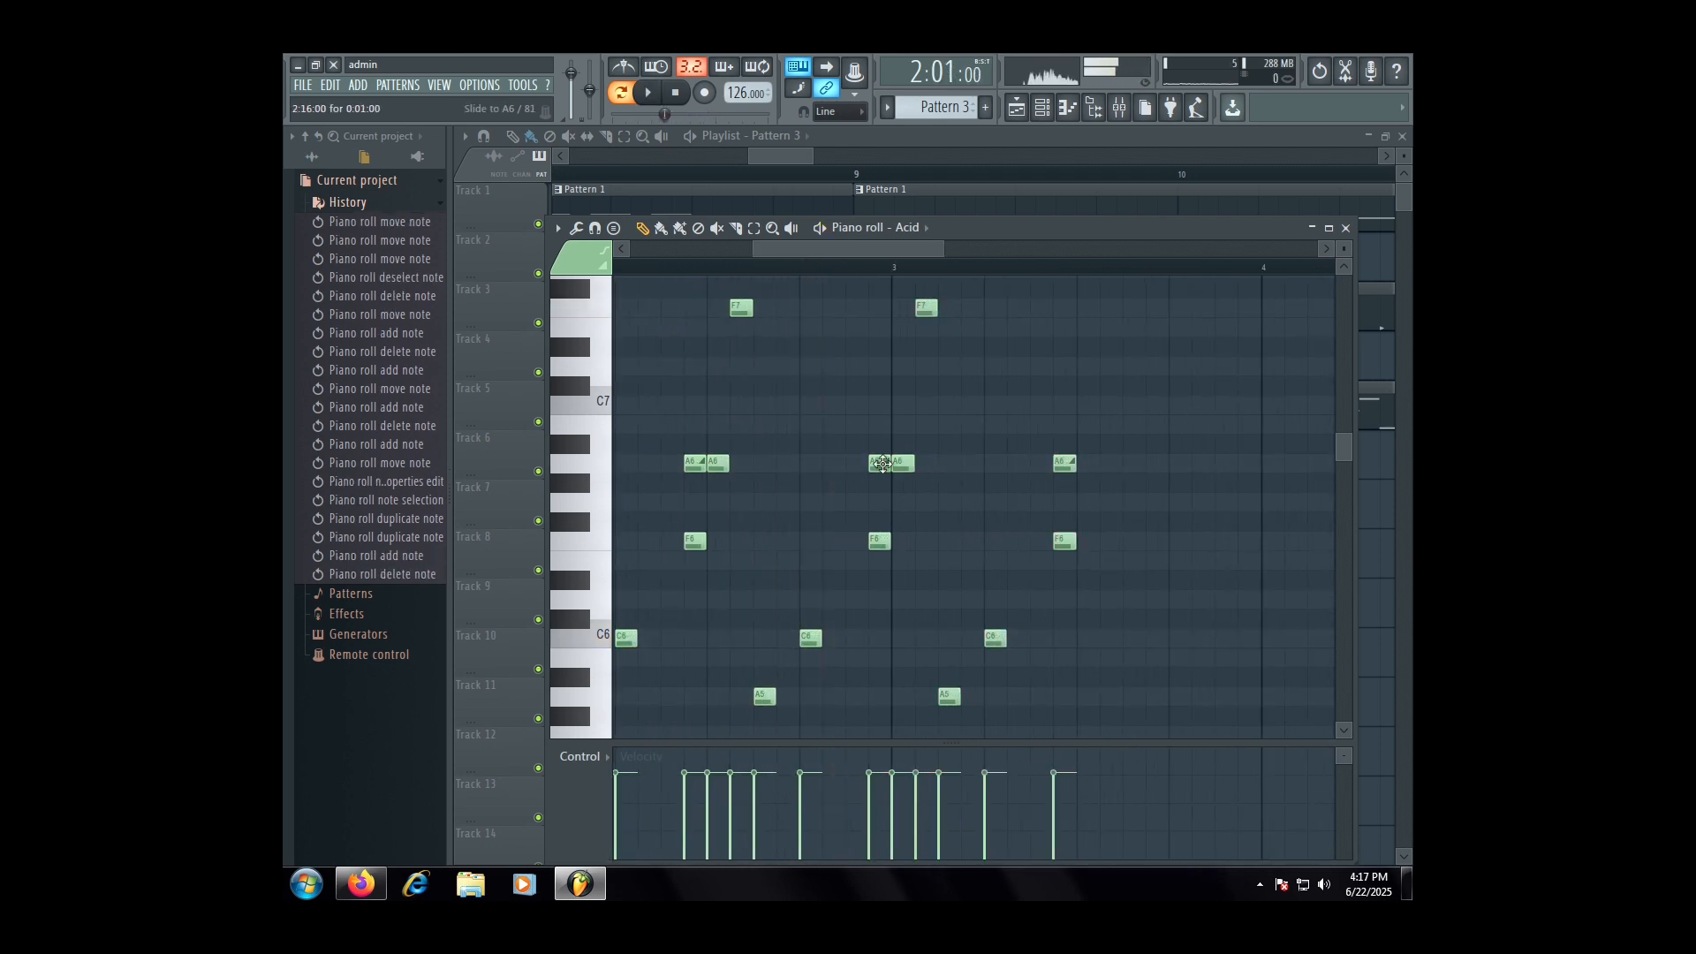
- Raise the A6 slide note at the end of bar 2 and the A6 note starting bar 3 to C7 while auditioning
left_click_drag(881, 463, 877, 400)
key("space")
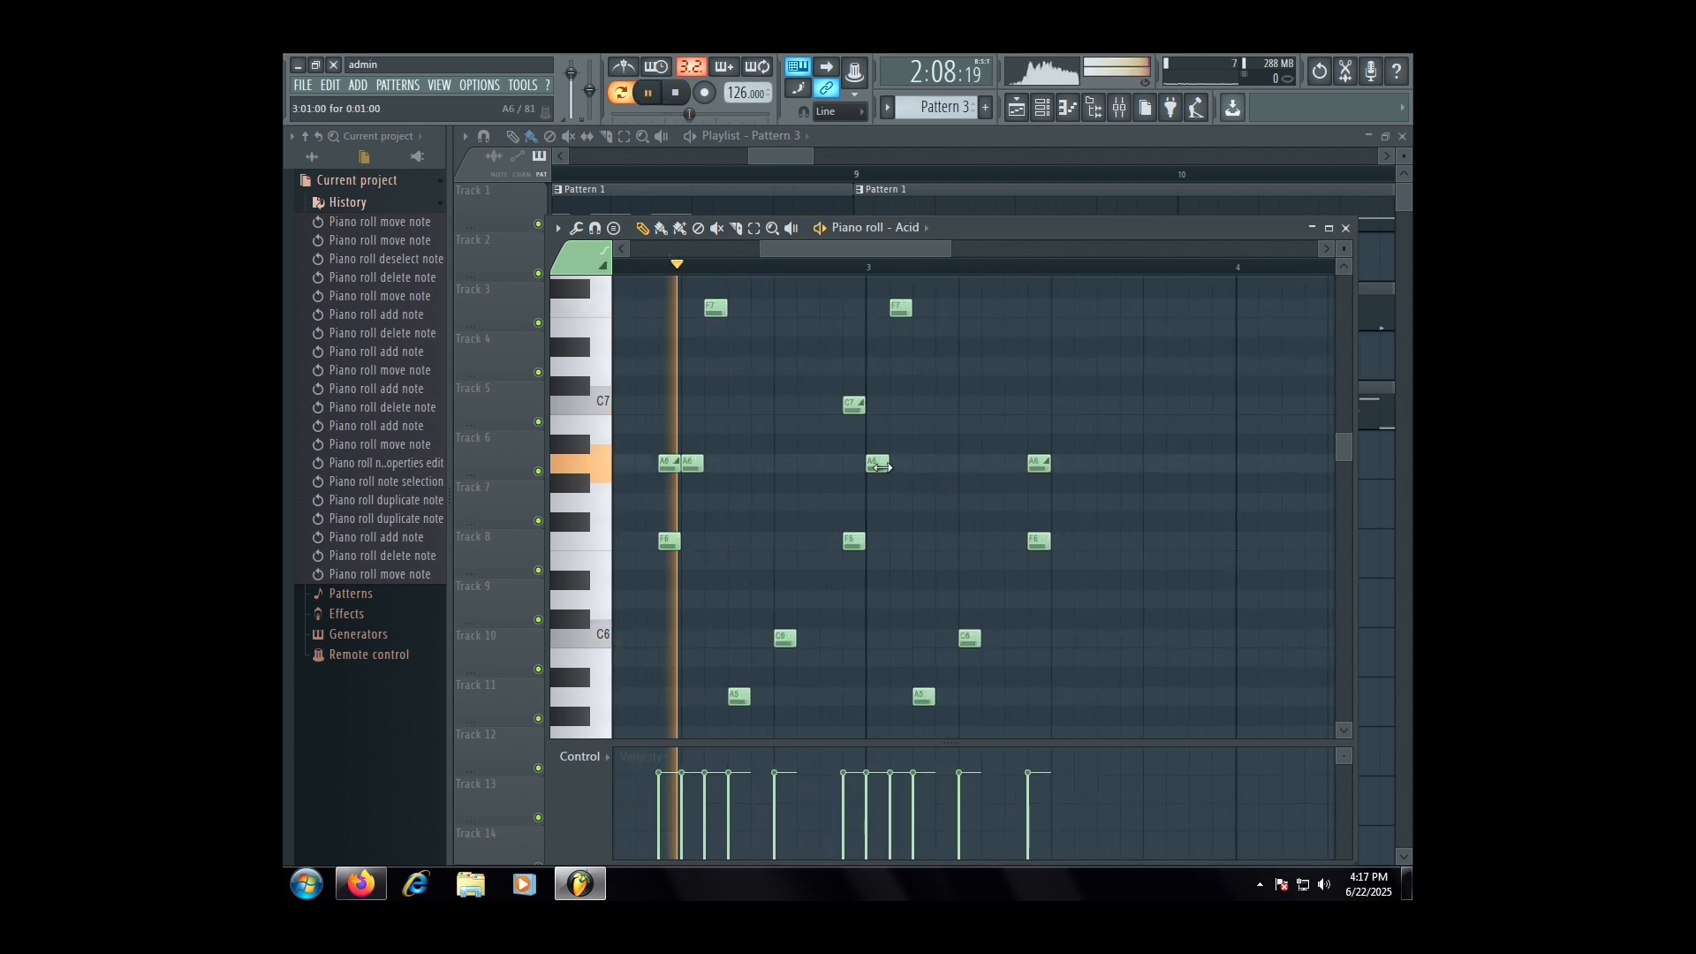
key("space")
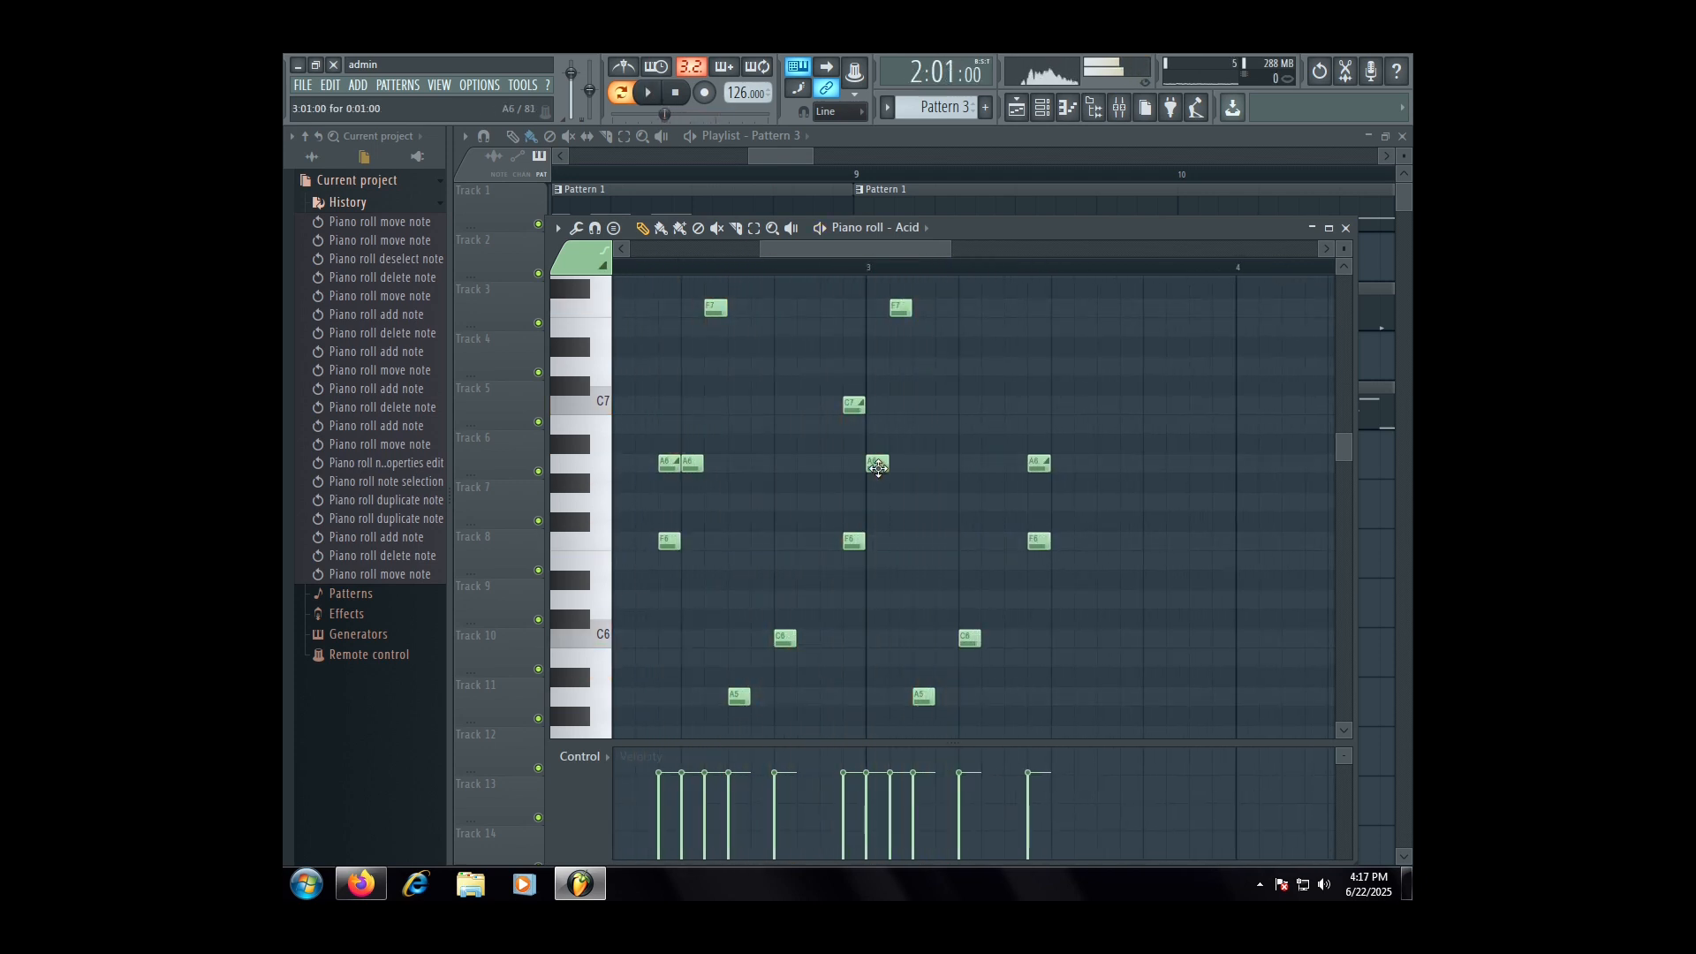
key("space")
left_click_drag(877, 467, 879, 406)
scroll(892, 439, "down", 3, "ctrl")
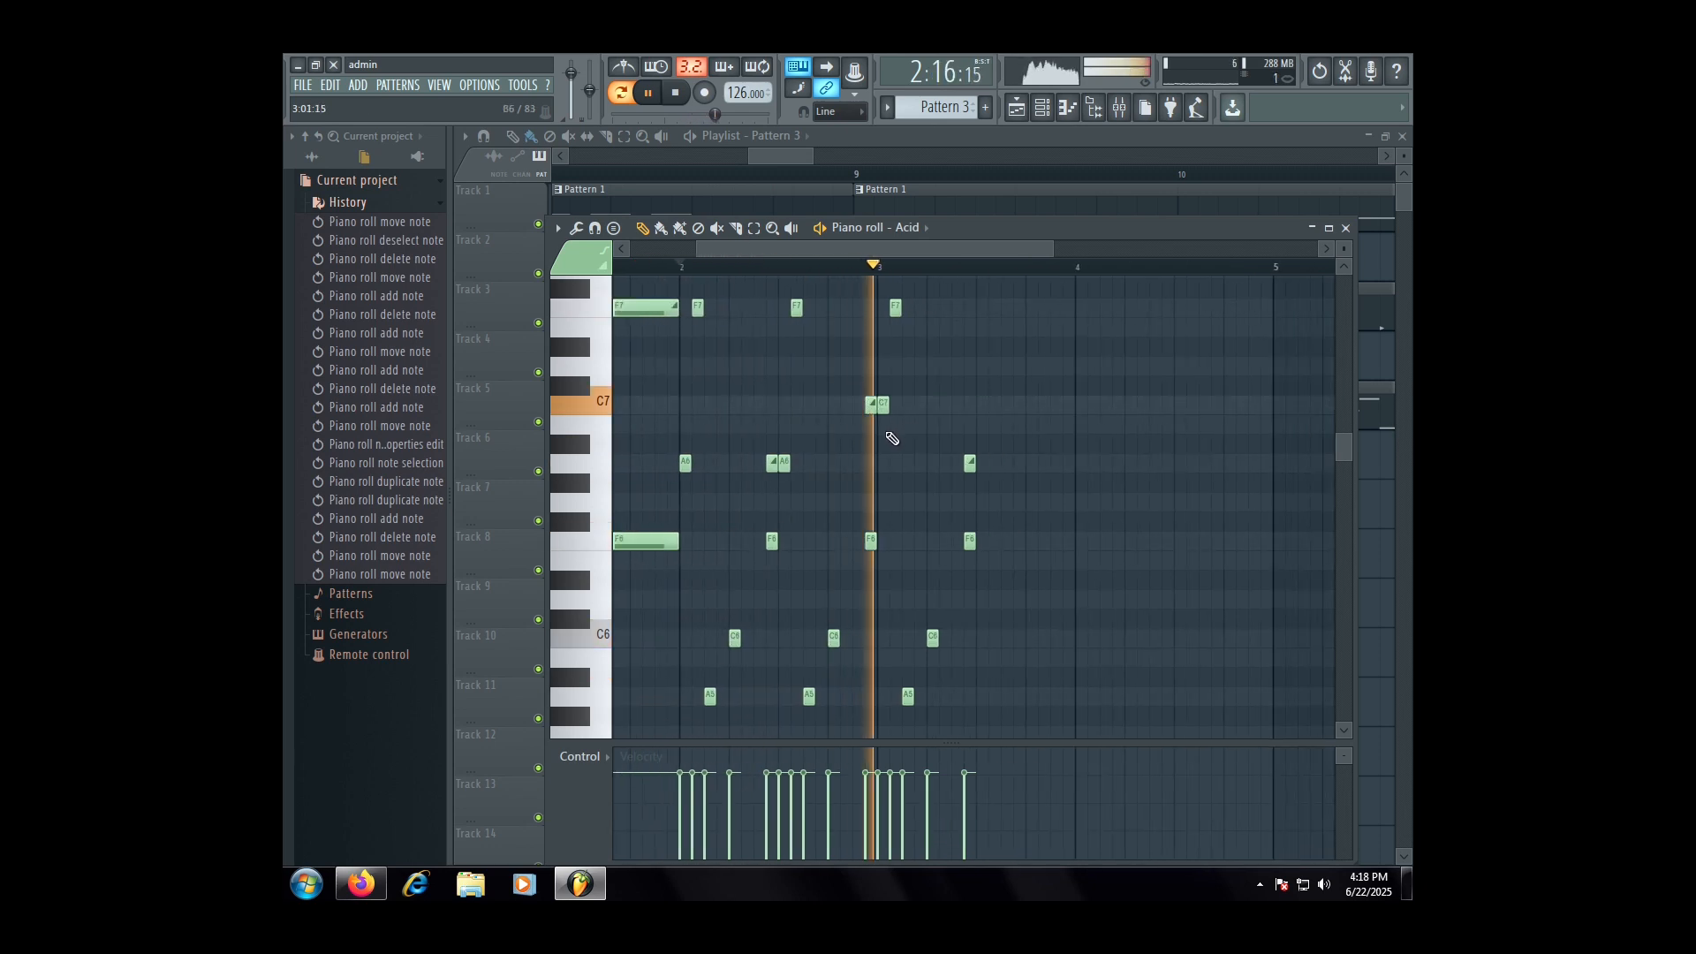
- Duplicate the closing F6 and A6 slide pair twice, placing the copies at steps 11 and 14 of bar 3
key("space")
scroll(971, 463, "up", 4, "ctrl")
key("space")
scroll(897, 468, "down", 5, "ctrl")
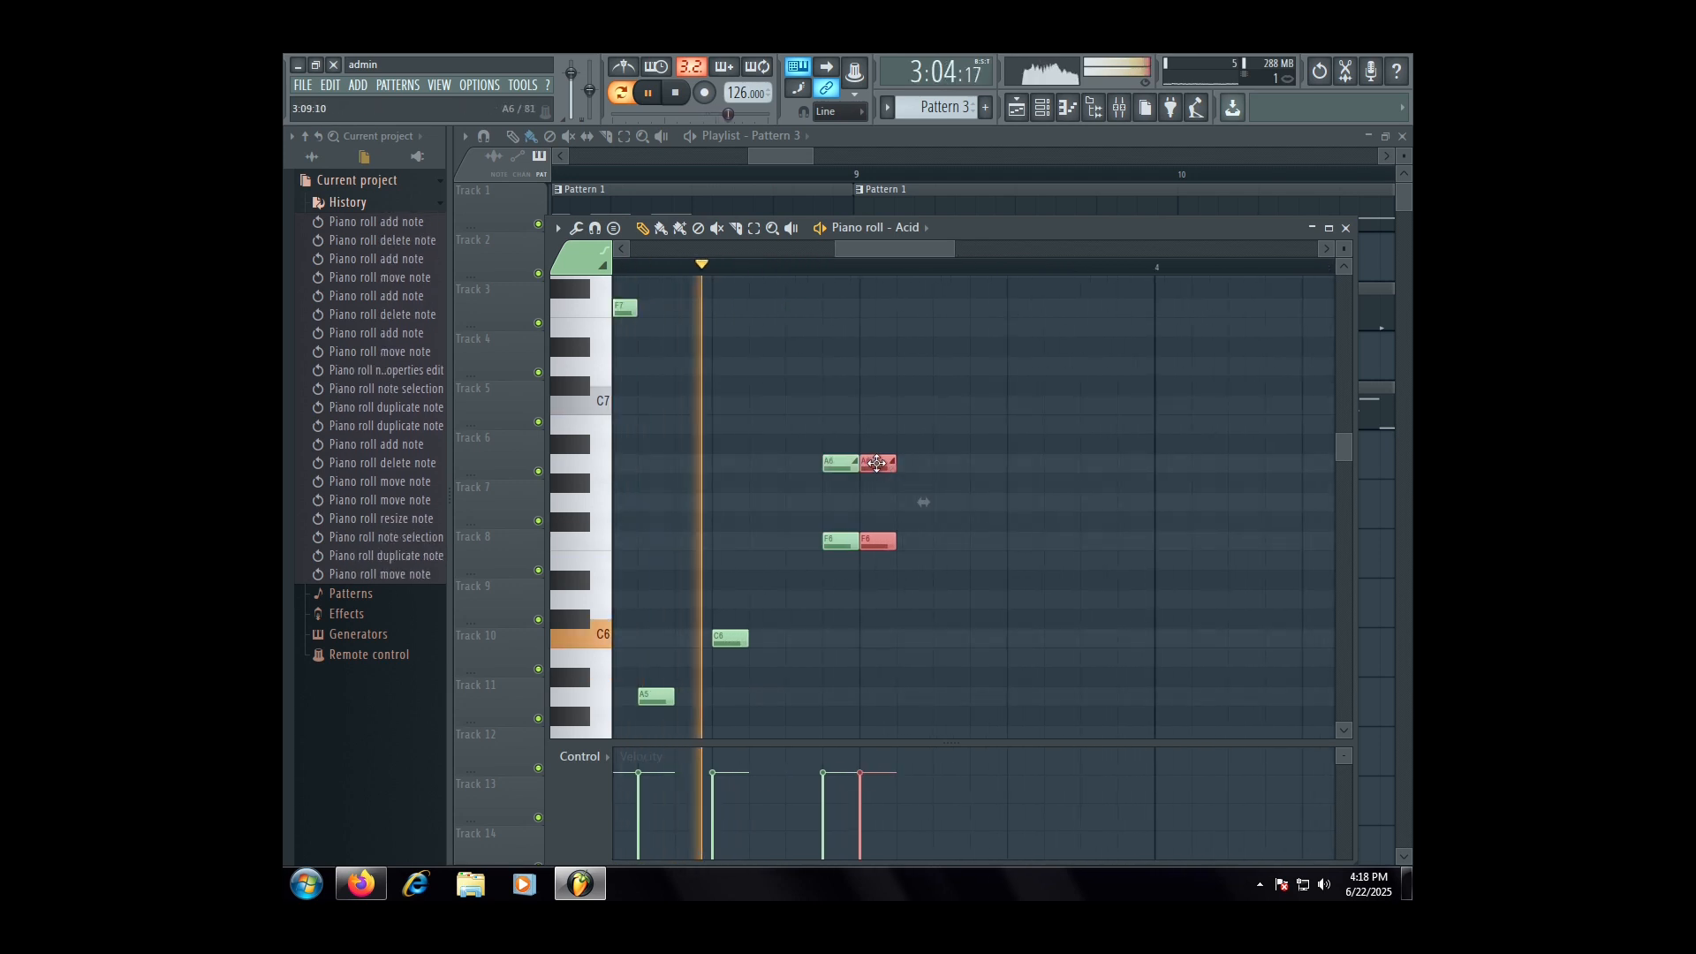
left_click_drag(877, 463, 1064, 454)
key("space")
key("ctrl+b")
- Transpose the last slide note at step 14 of bar 3 up one octave to A7, then clear the selection
key("space")
scroll(1113, 481, "down", 2, "ctrl")
key("ctrl+Up")
scroll(1139, 486, "up", 3)
scroll(1157, 500, "down", 2)
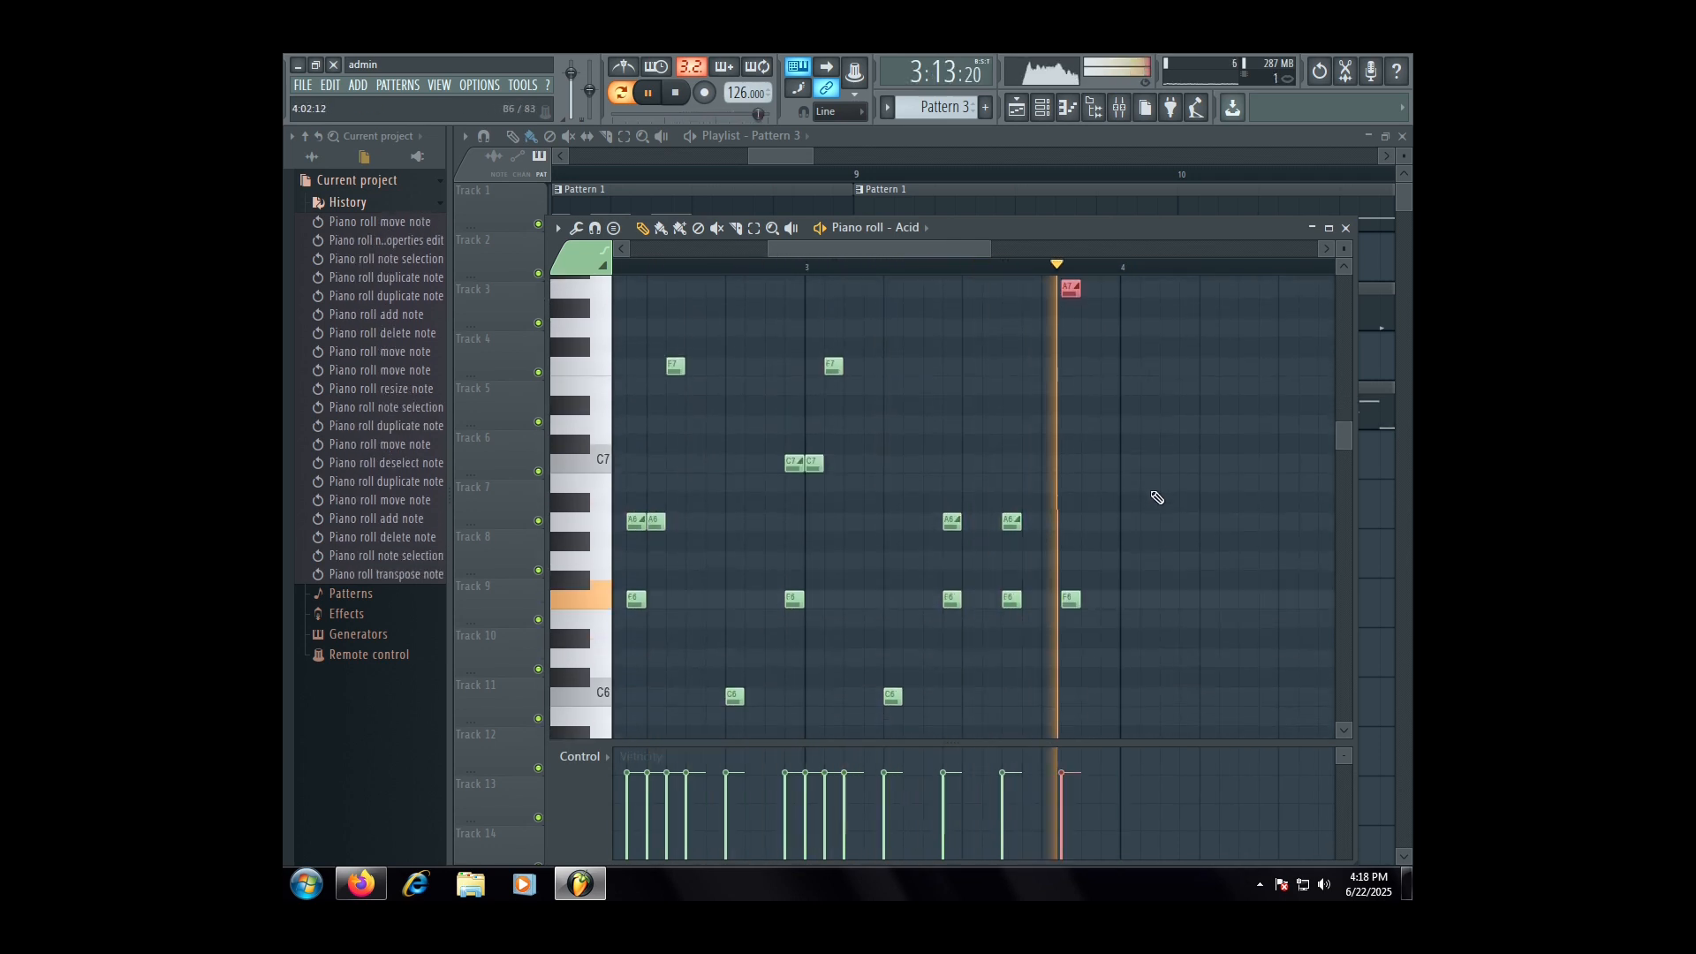
key("space")
left_click(1148, 518)
right_click(1148, 520)
- Transpose the slide note at step 11 of bar 3 up one octave to A7 during playback
key("space")
scroll(933, 512, "up", 3, "ctrl")
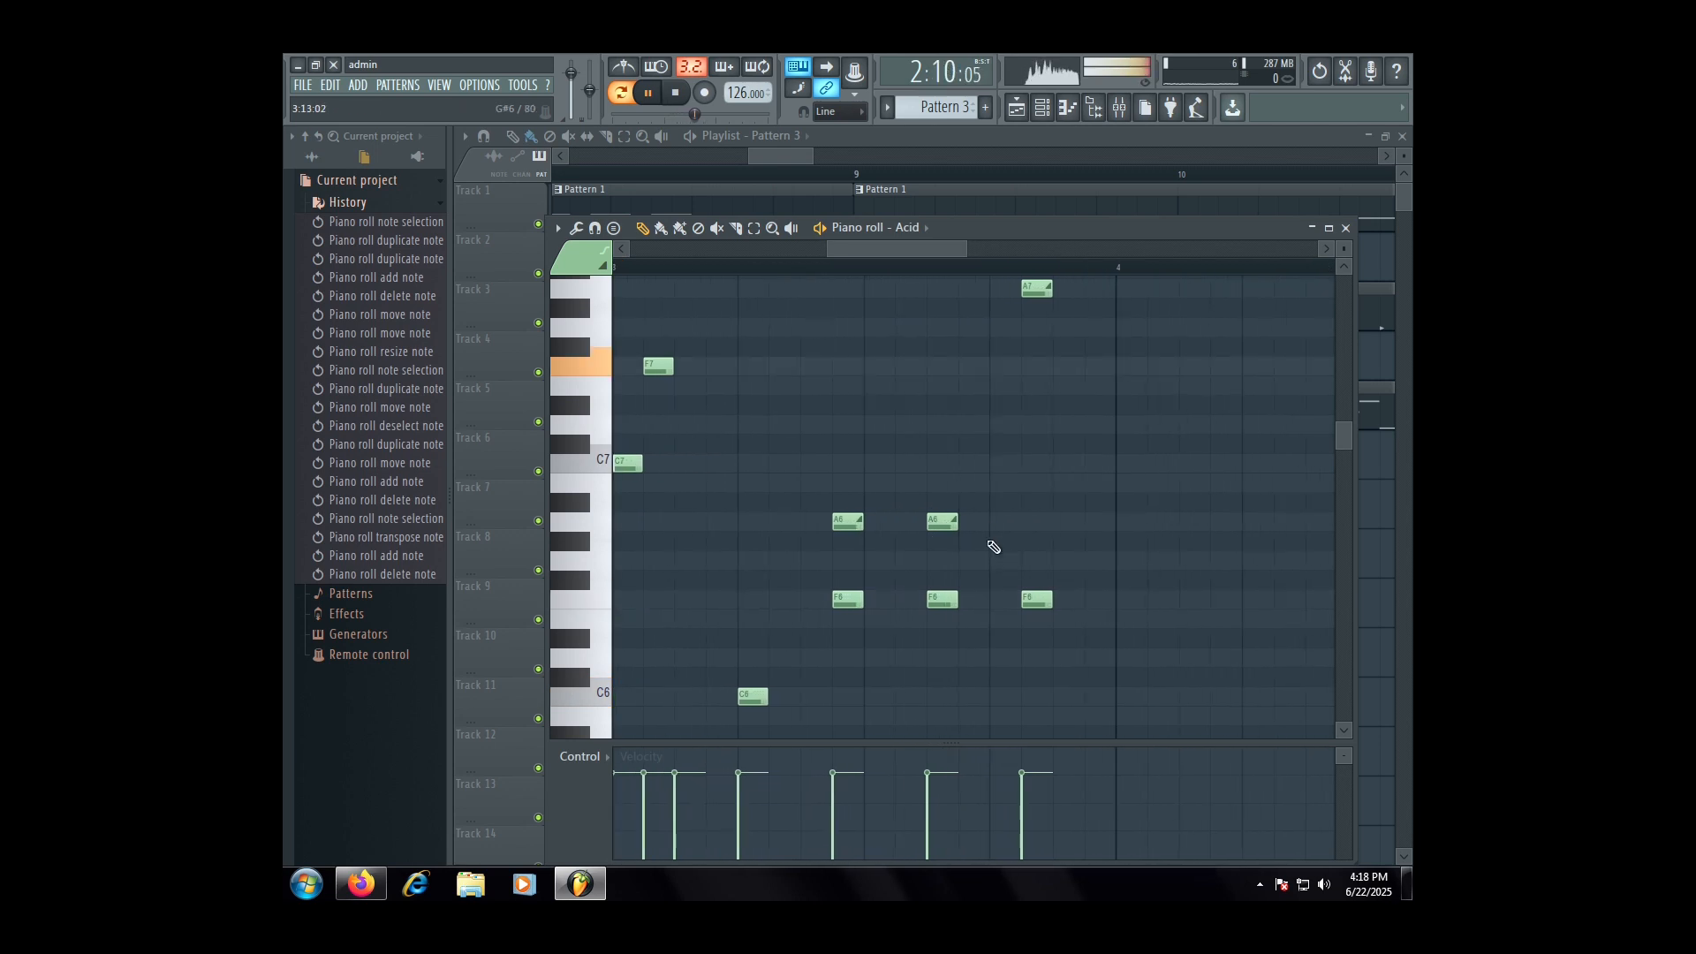
left_click_drag(993, 546, 919, 492, "ctrl")
key("ctrl+Up")
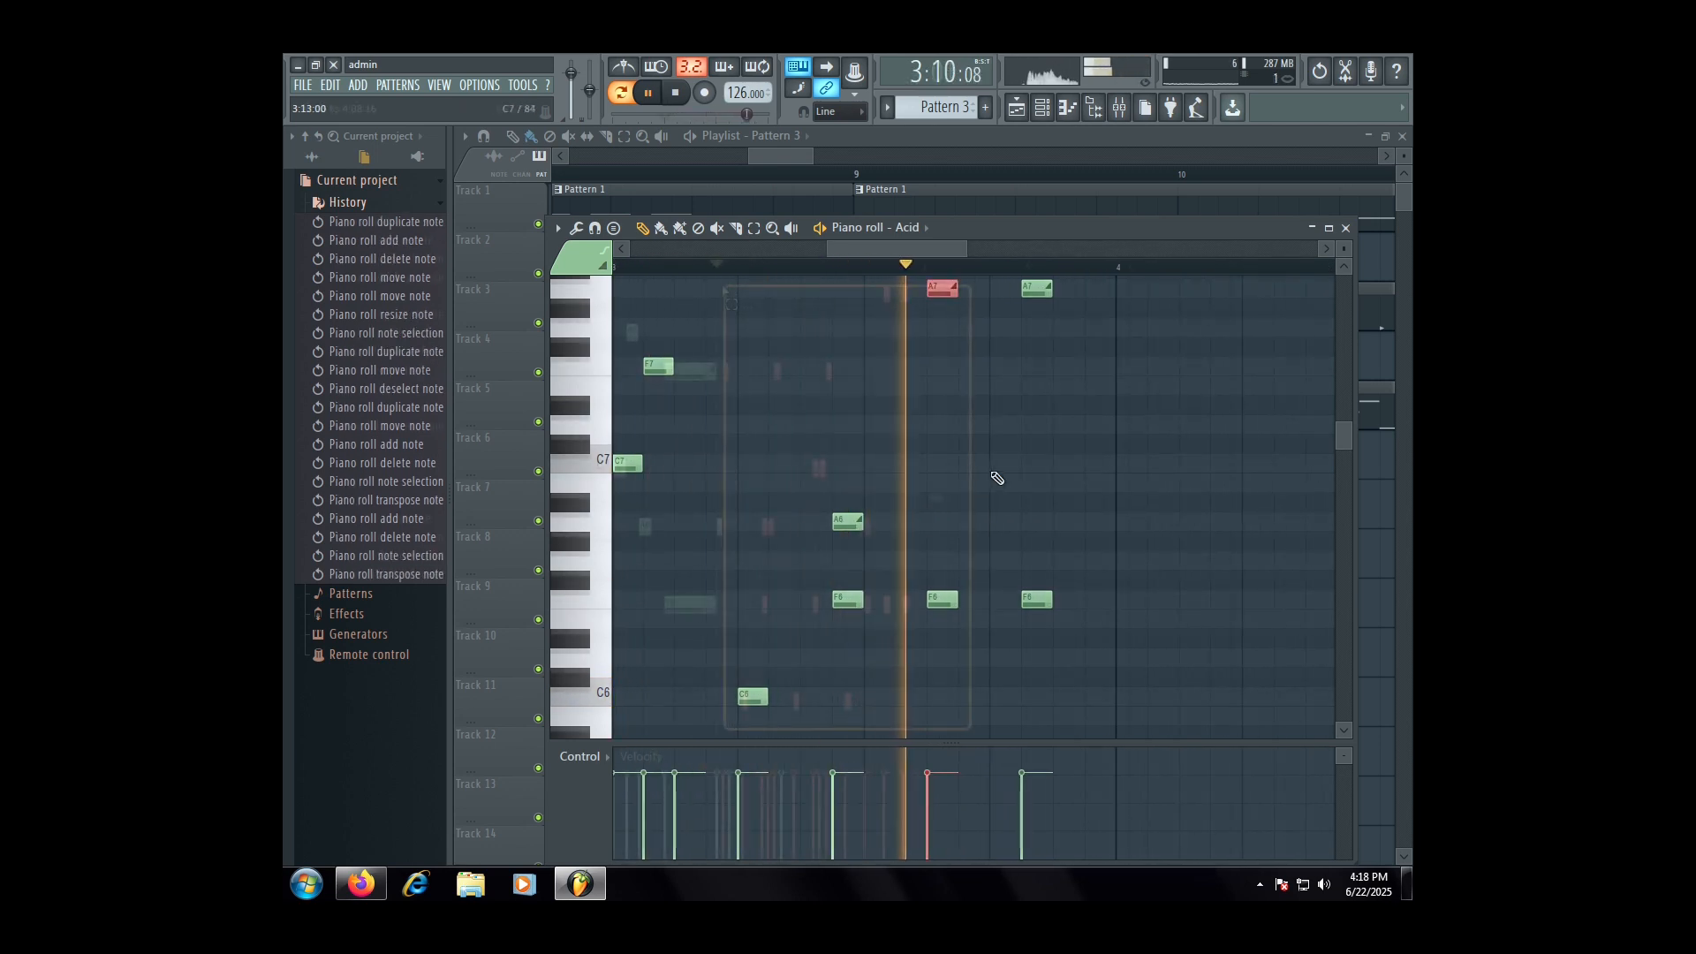
- Move the run from bar 2 onward one bar later and duplicate the bar 1 phrase into bar 2
key("space")
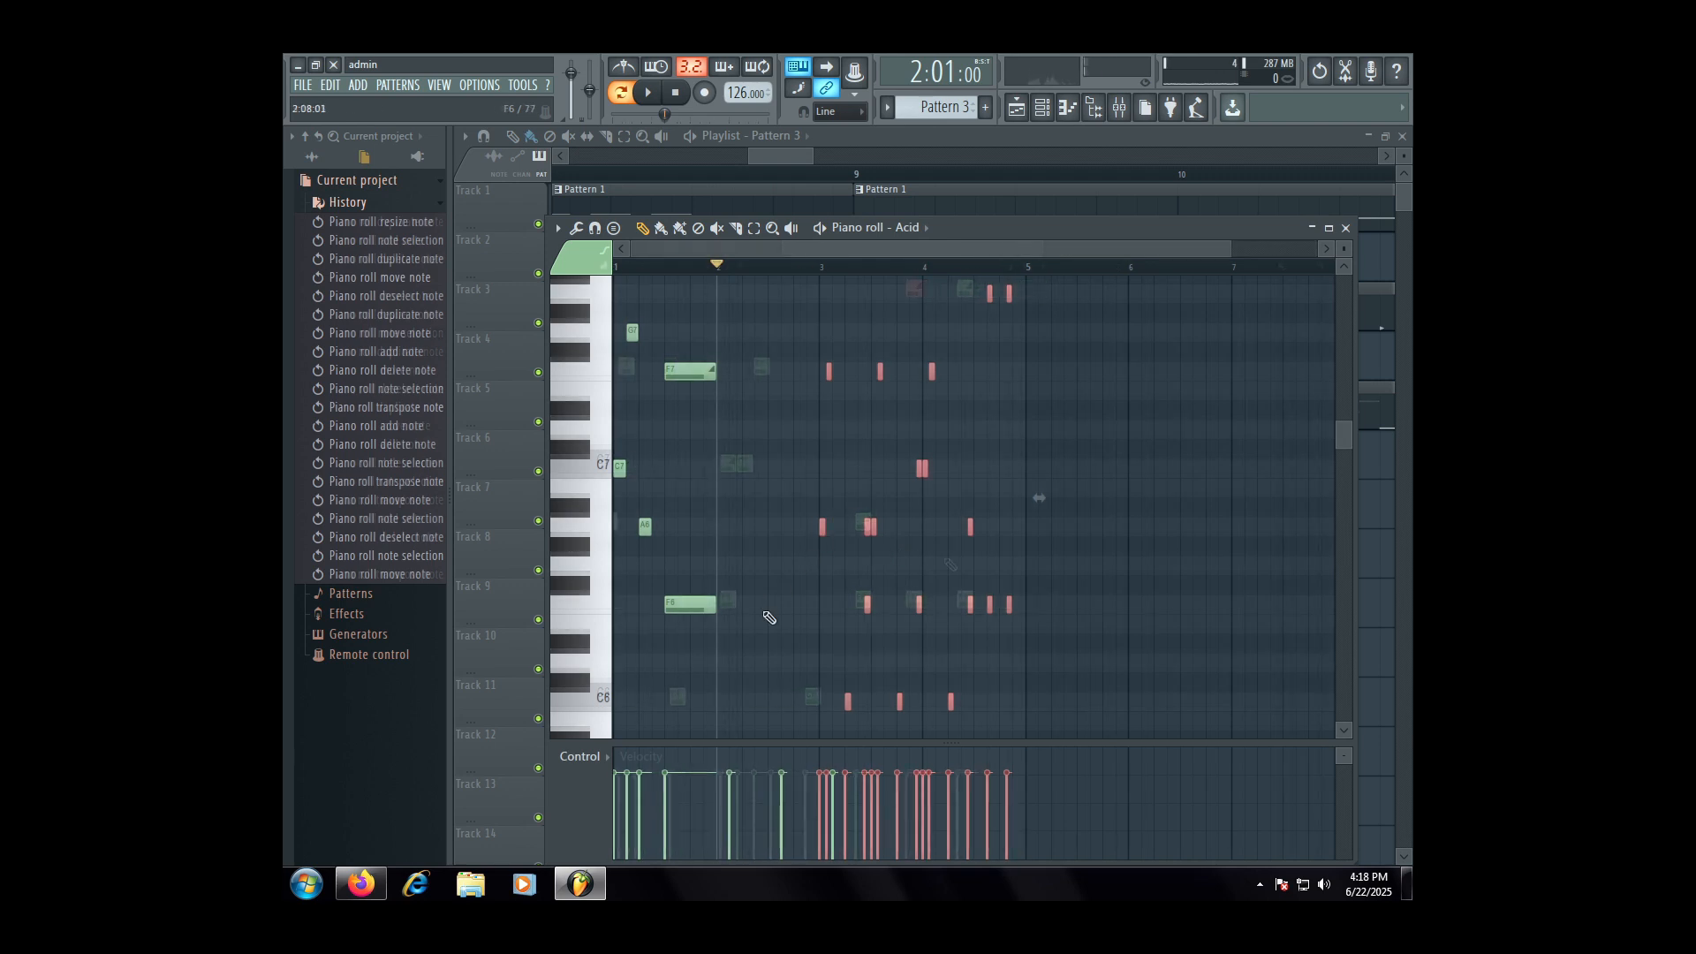
left_click_drag(748, 654, 530, 273)
key("ctrl+b")
key("space")
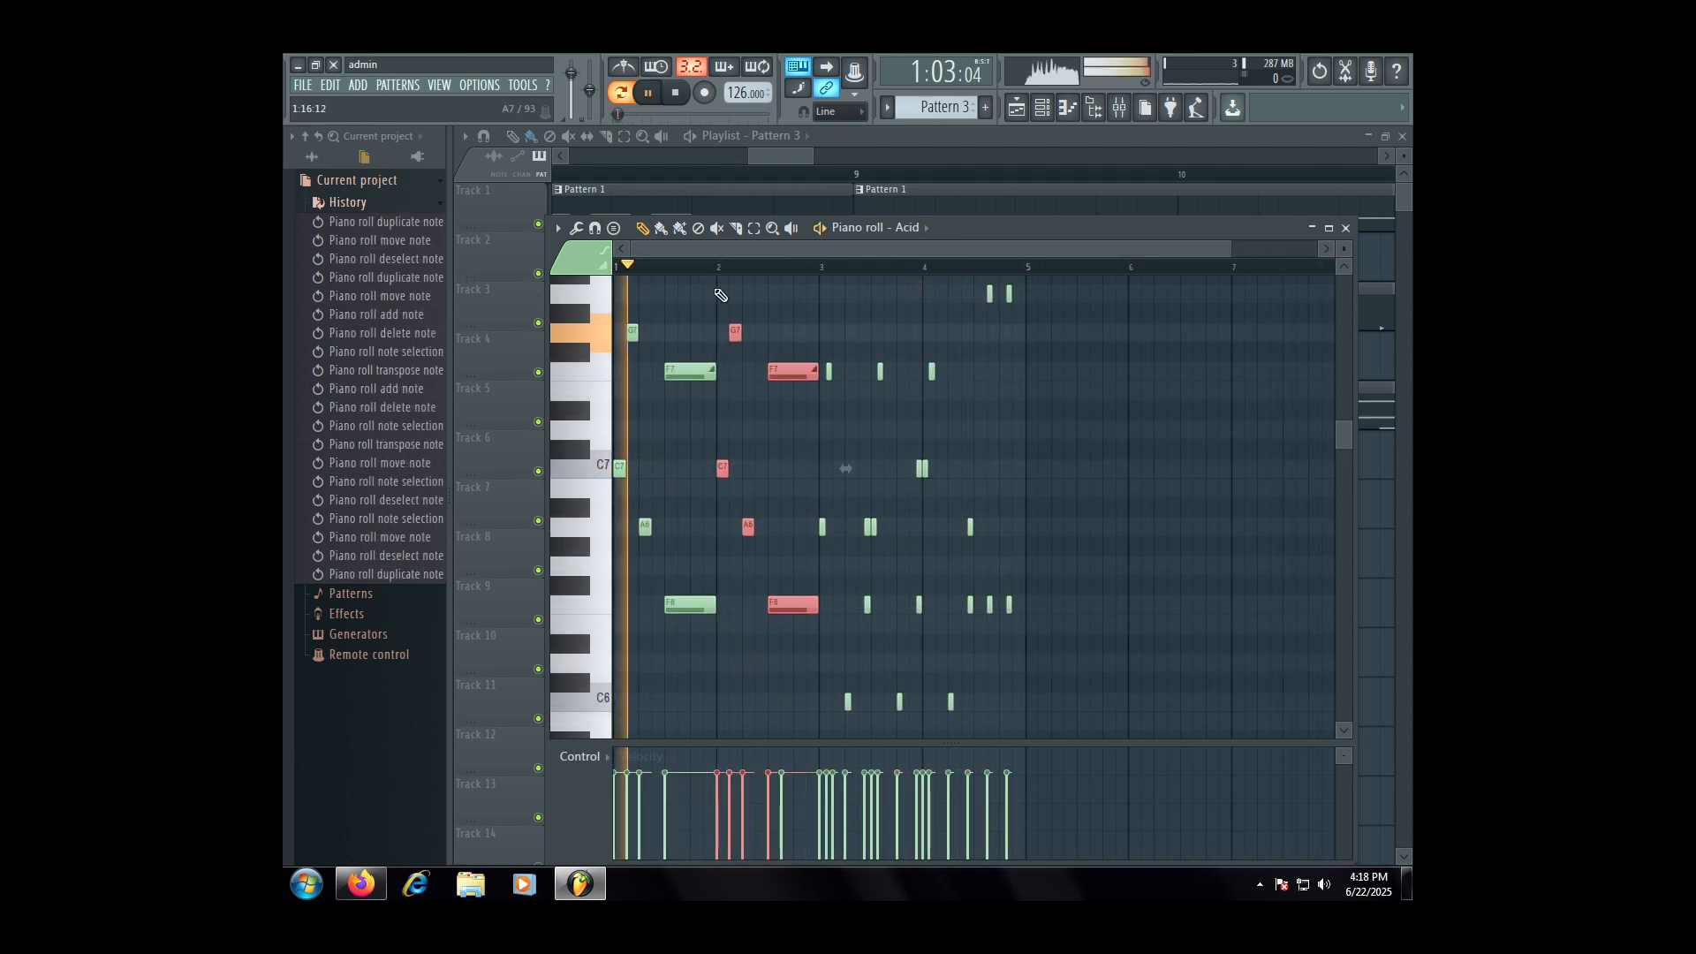
left_click(820, 324)
right_click(820, 324)
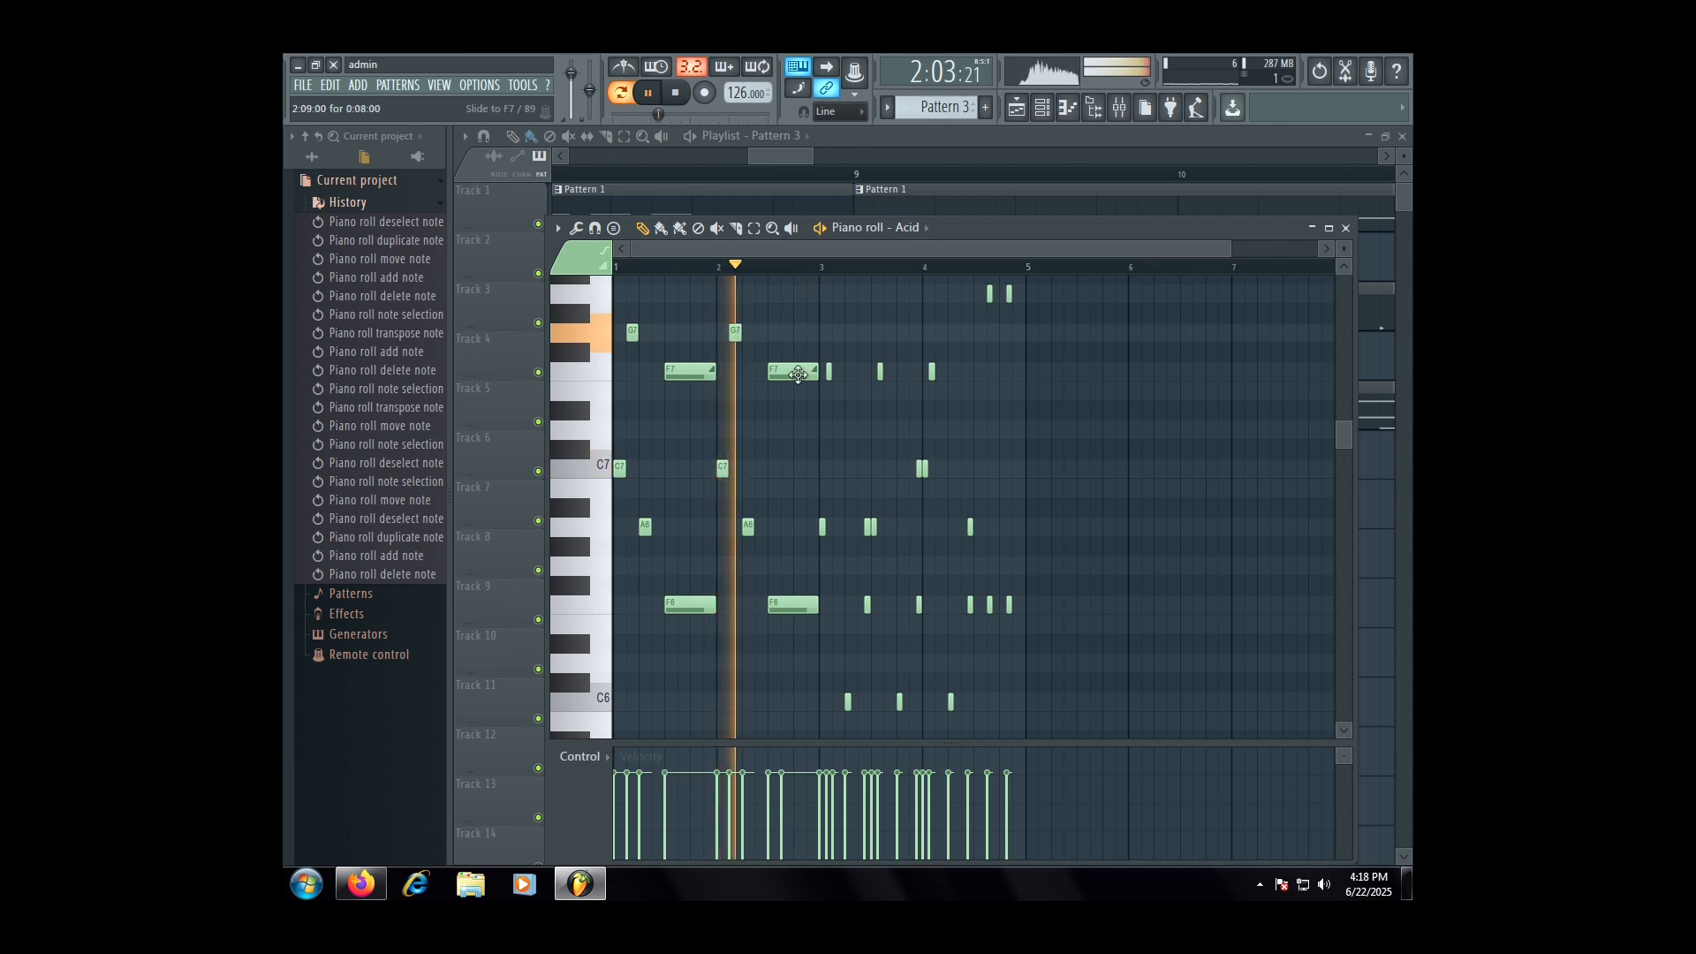
- Select the three A5 notes left behind by the shifted run and move them into bars 3 and 4
scroll(855, 450, "down", 5)
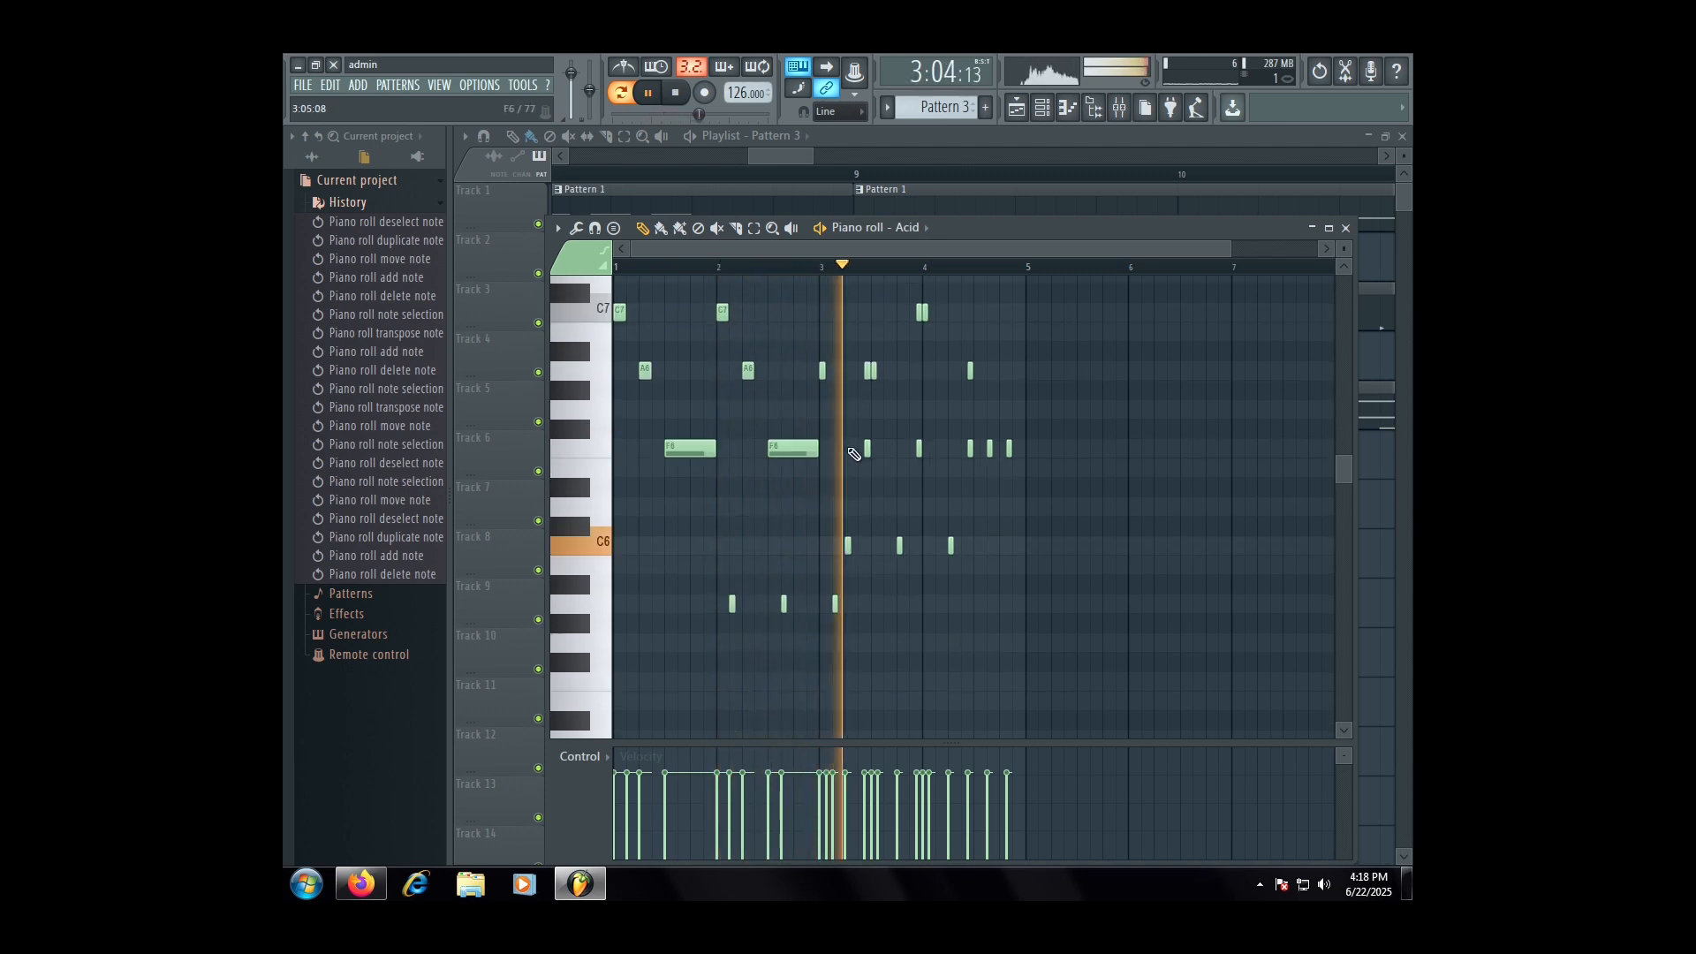
left_click_drag(872, 486, 717, 455)
scroll(775, 471, "up", 2)
scroll(777, 475, "up", 2)
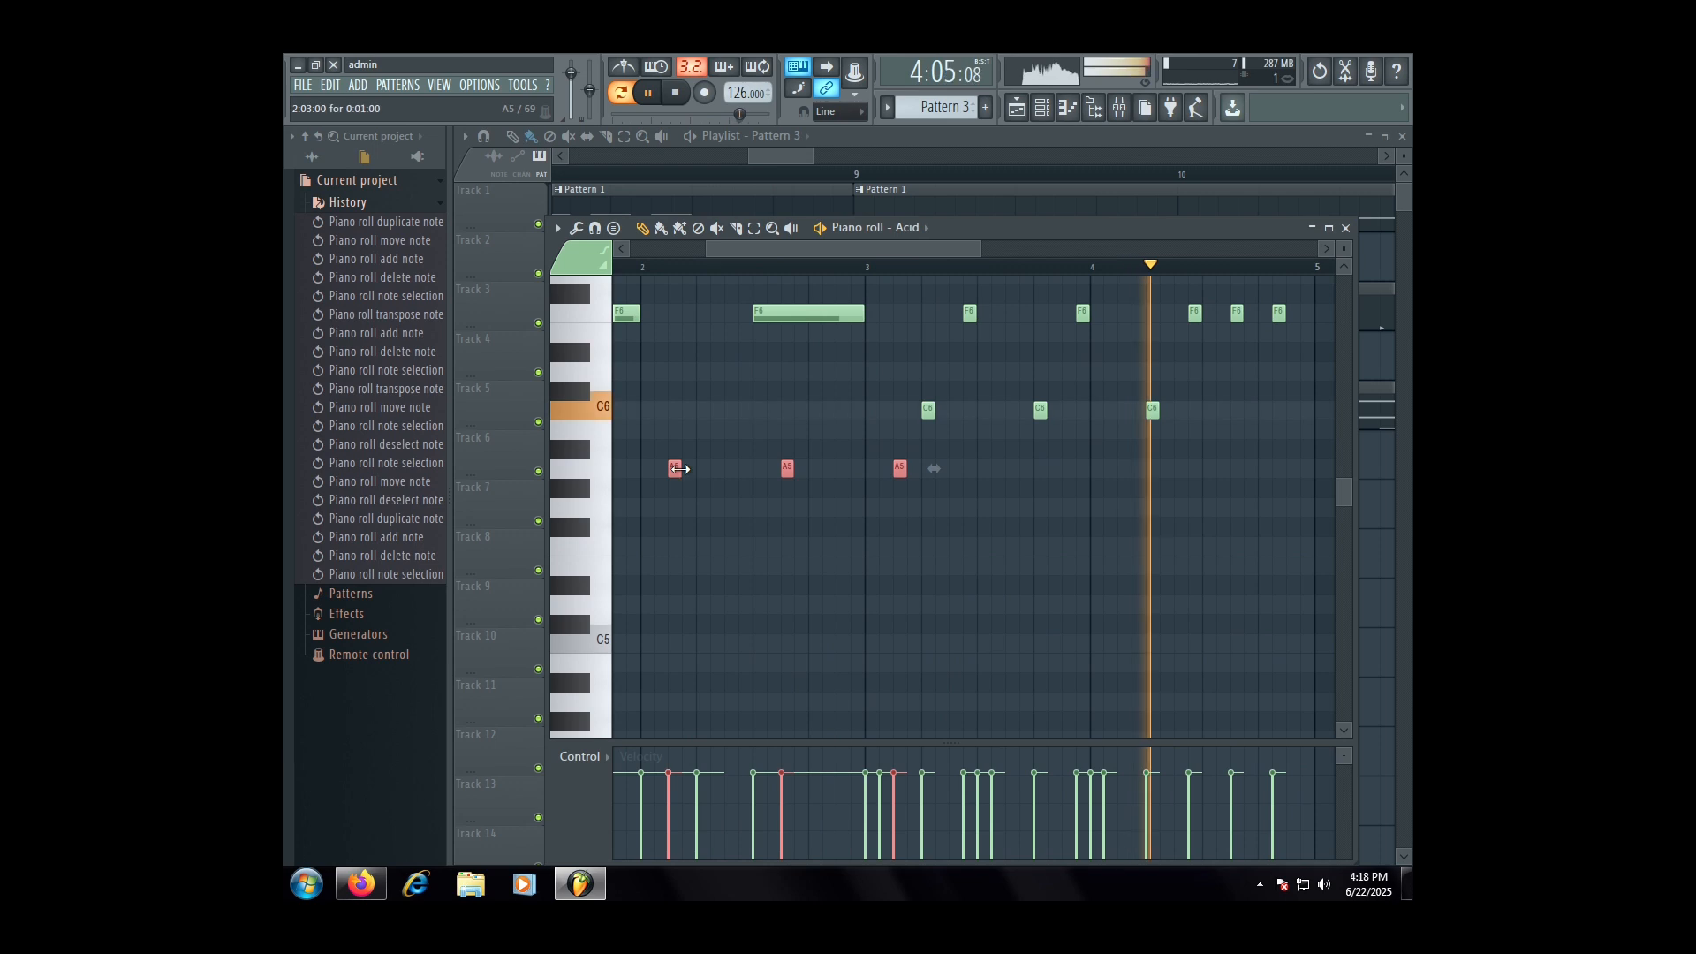
left_click(675, 469)
scroll(938, 488, "up", 5)
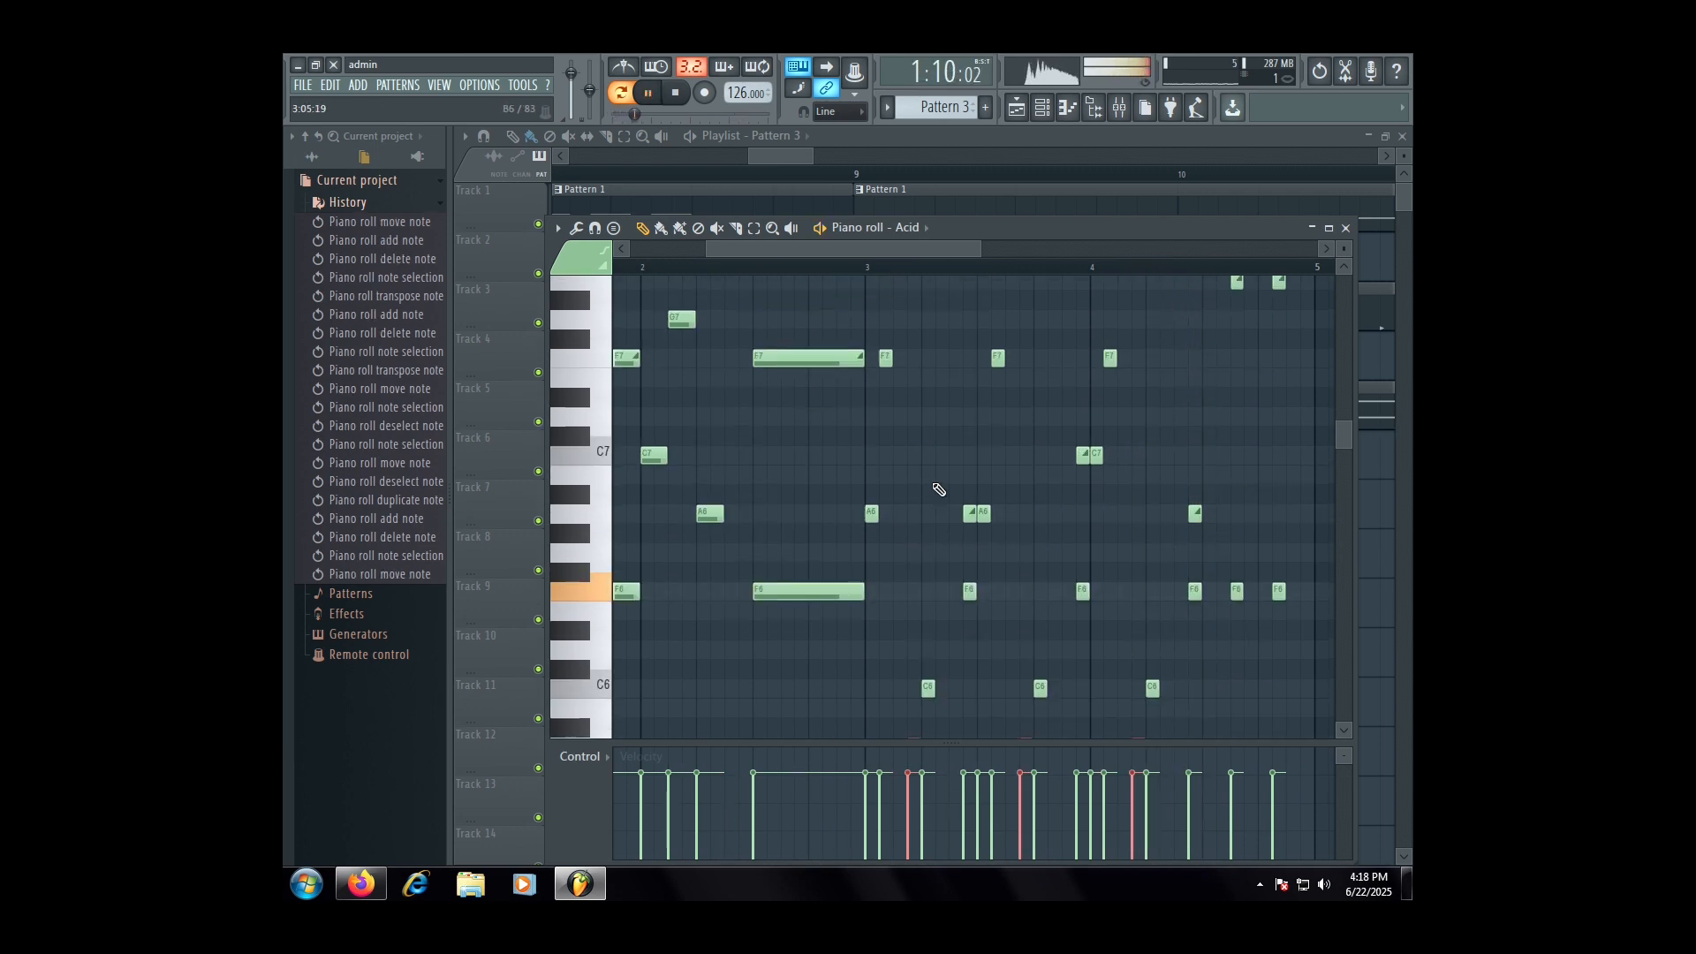
- Nudge the three A5 notes one step earlier to start at step 3 of bar 3, and clear the selection
scroll(925, 499, "up", 3)
scroll(910, 516, "down", 4)
left_click_drag(895, 529, 853, 531)
scroll(852, 531, "down", 1)
scroll(852, 531, "down", 4)
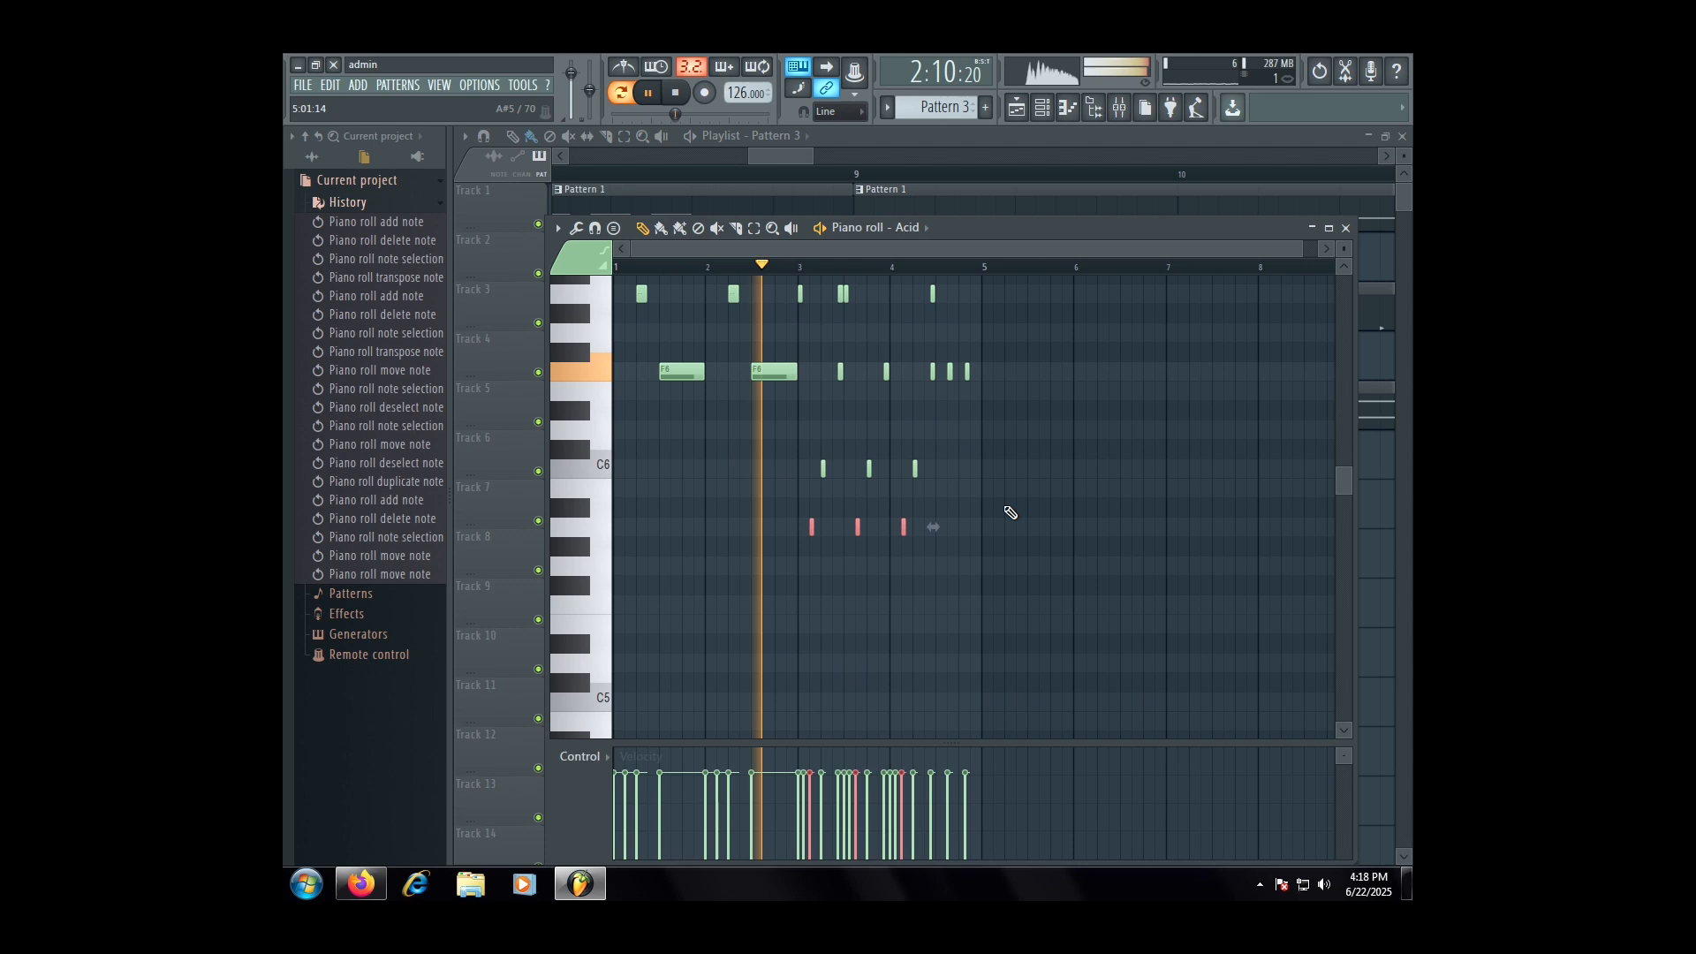
left_click(1007, 508)
right_click(995, 505)
scroll(936, 503, "up", 2)
scroll(912, 508, "up", 6)
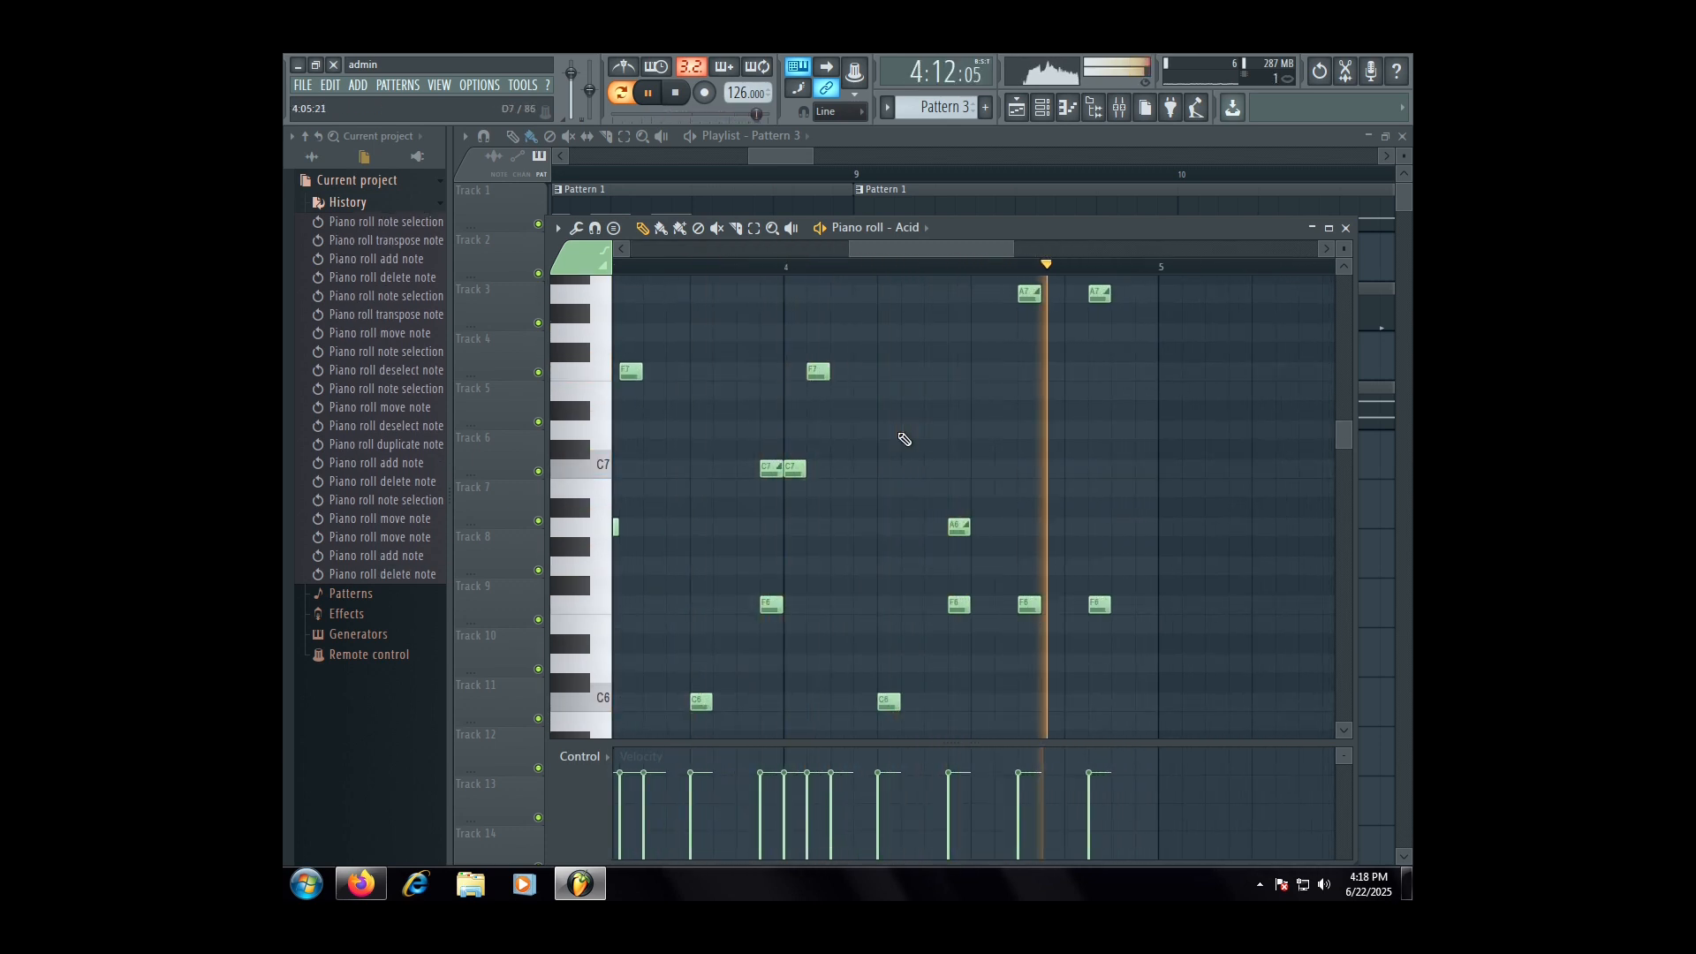
- Try to duplicate the whole Acid line directly after its last note
scroll(903, 439, "down", 4)
key("space")
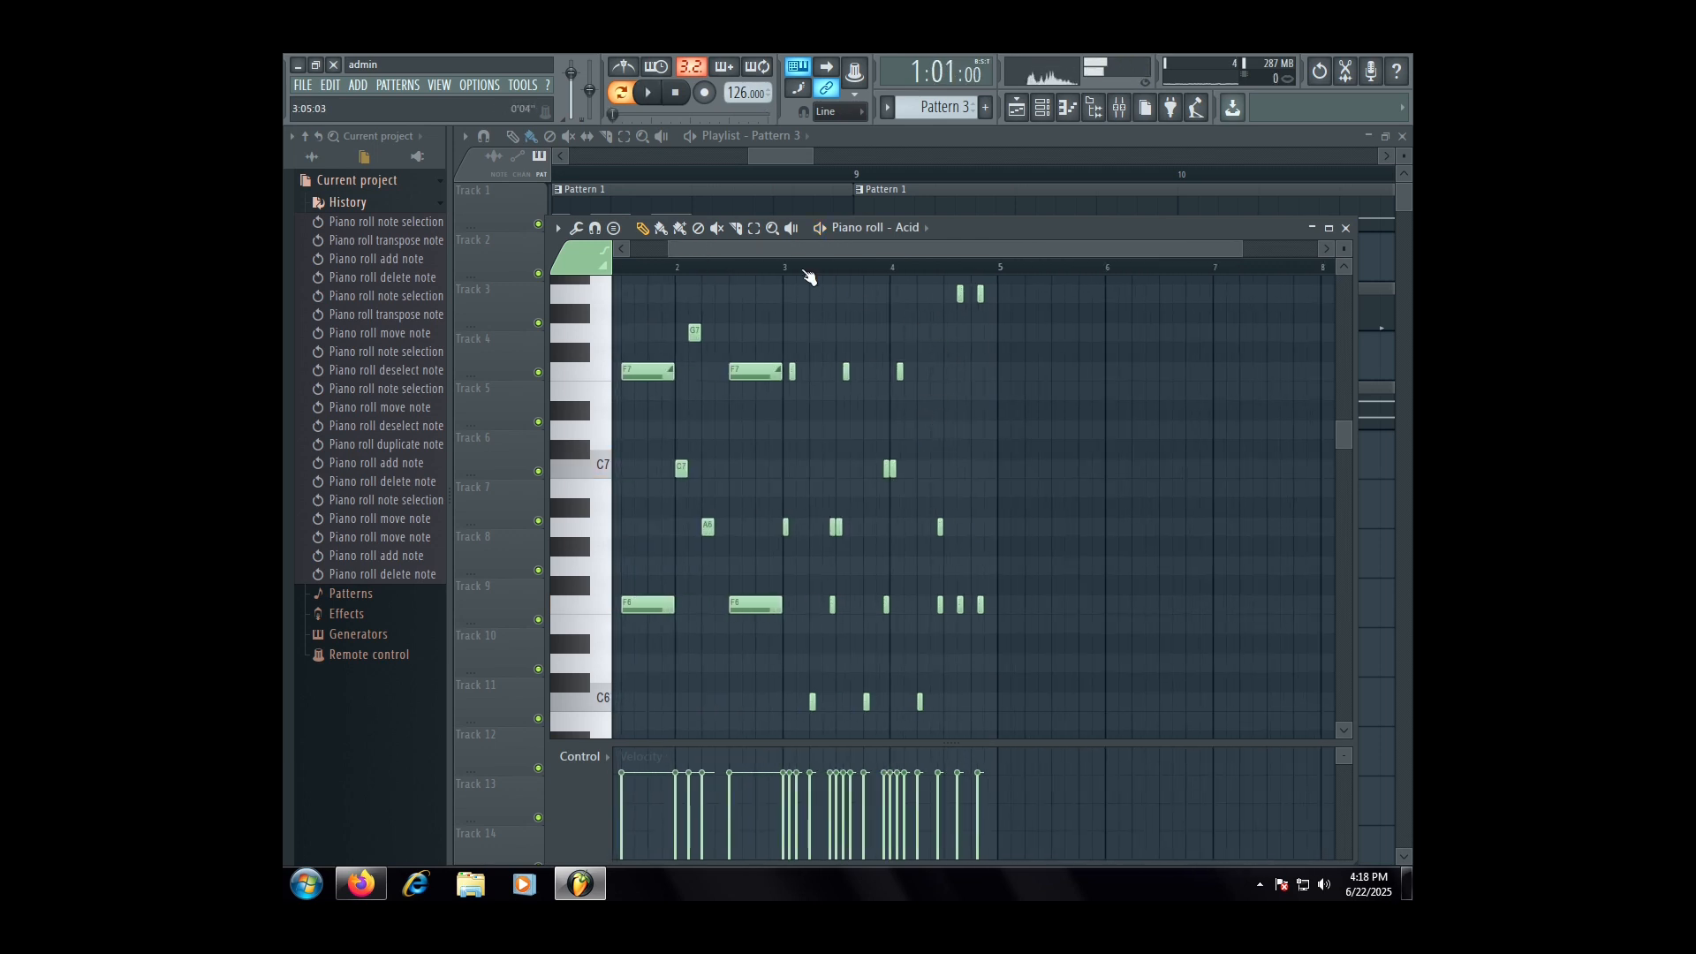
scroll(852, 314, "down", 5)
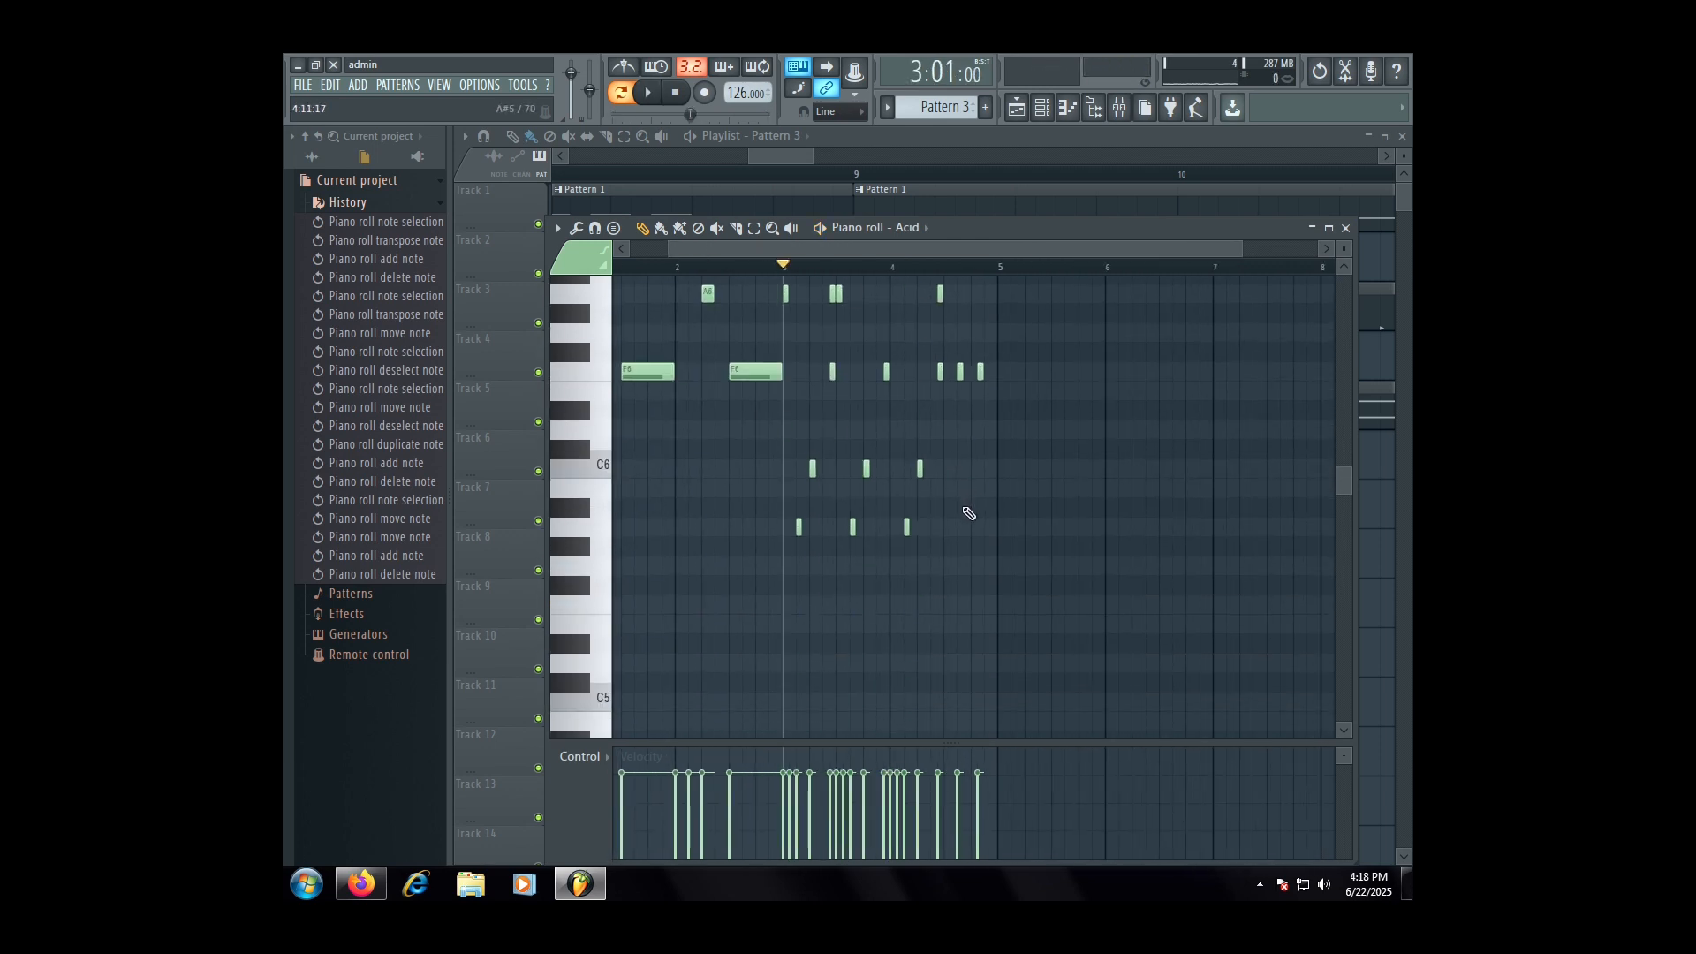
scroll(969, 517, "up", 5)
key("ctrl+a")
key("ctrl+b")
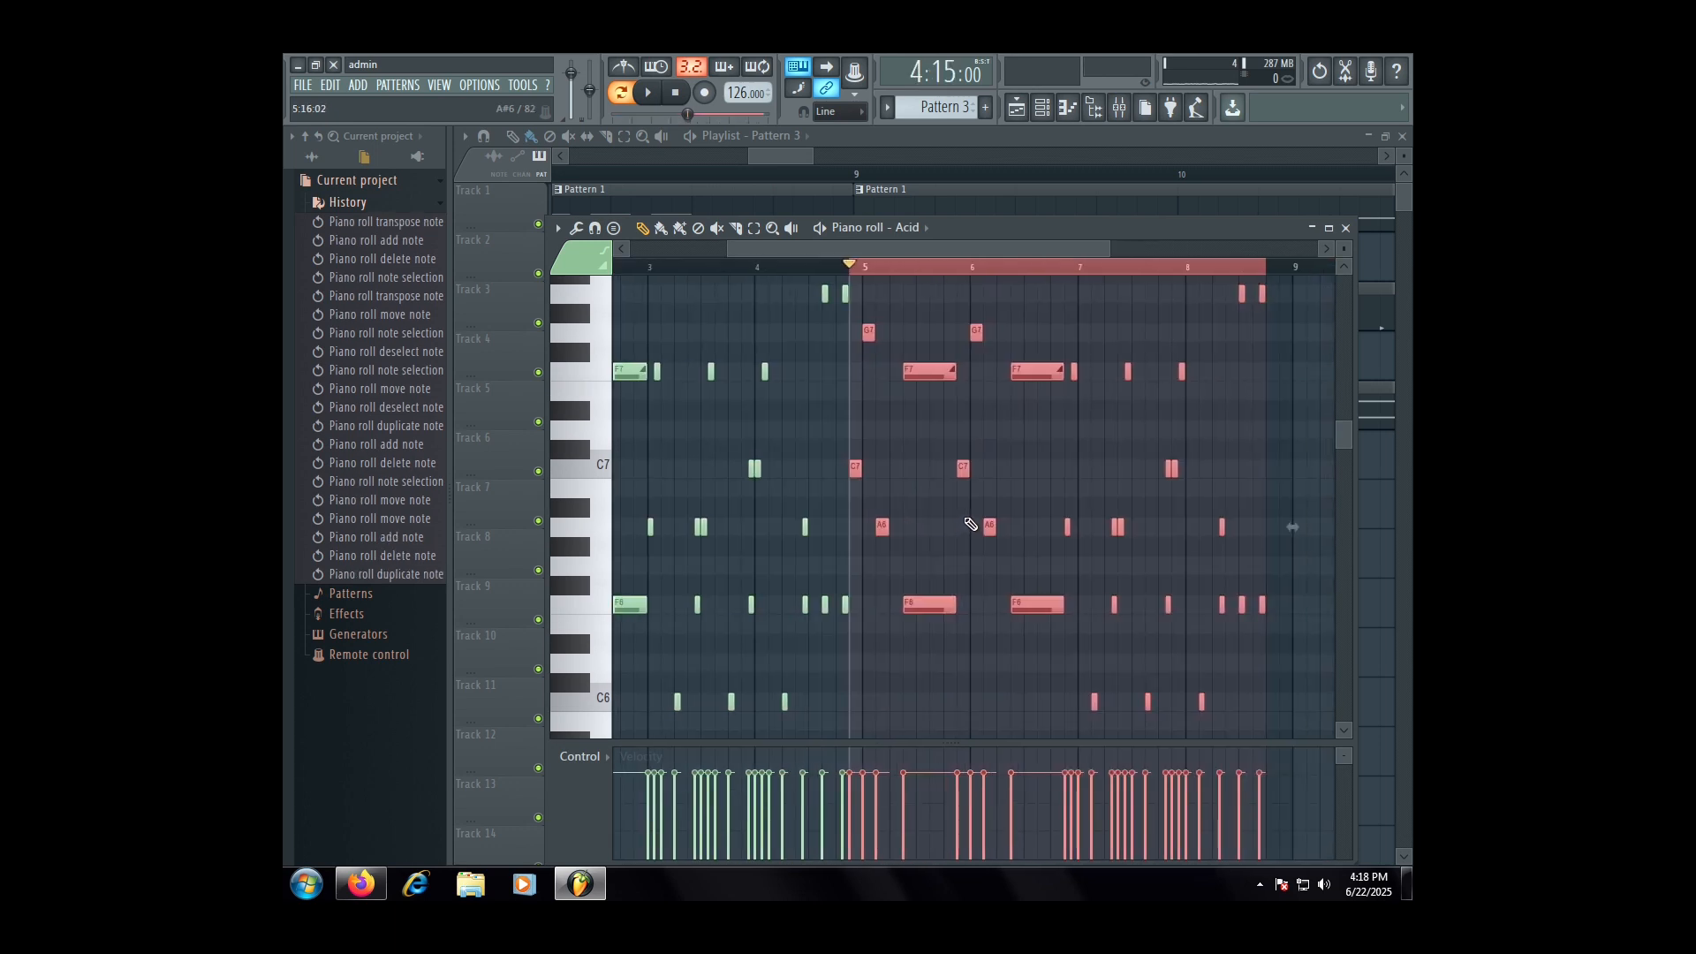
key("ctrl+z")
key("ctrl+d")
scroll(957, 371, "down", 2)
scroll(961, 373, "up", 4)
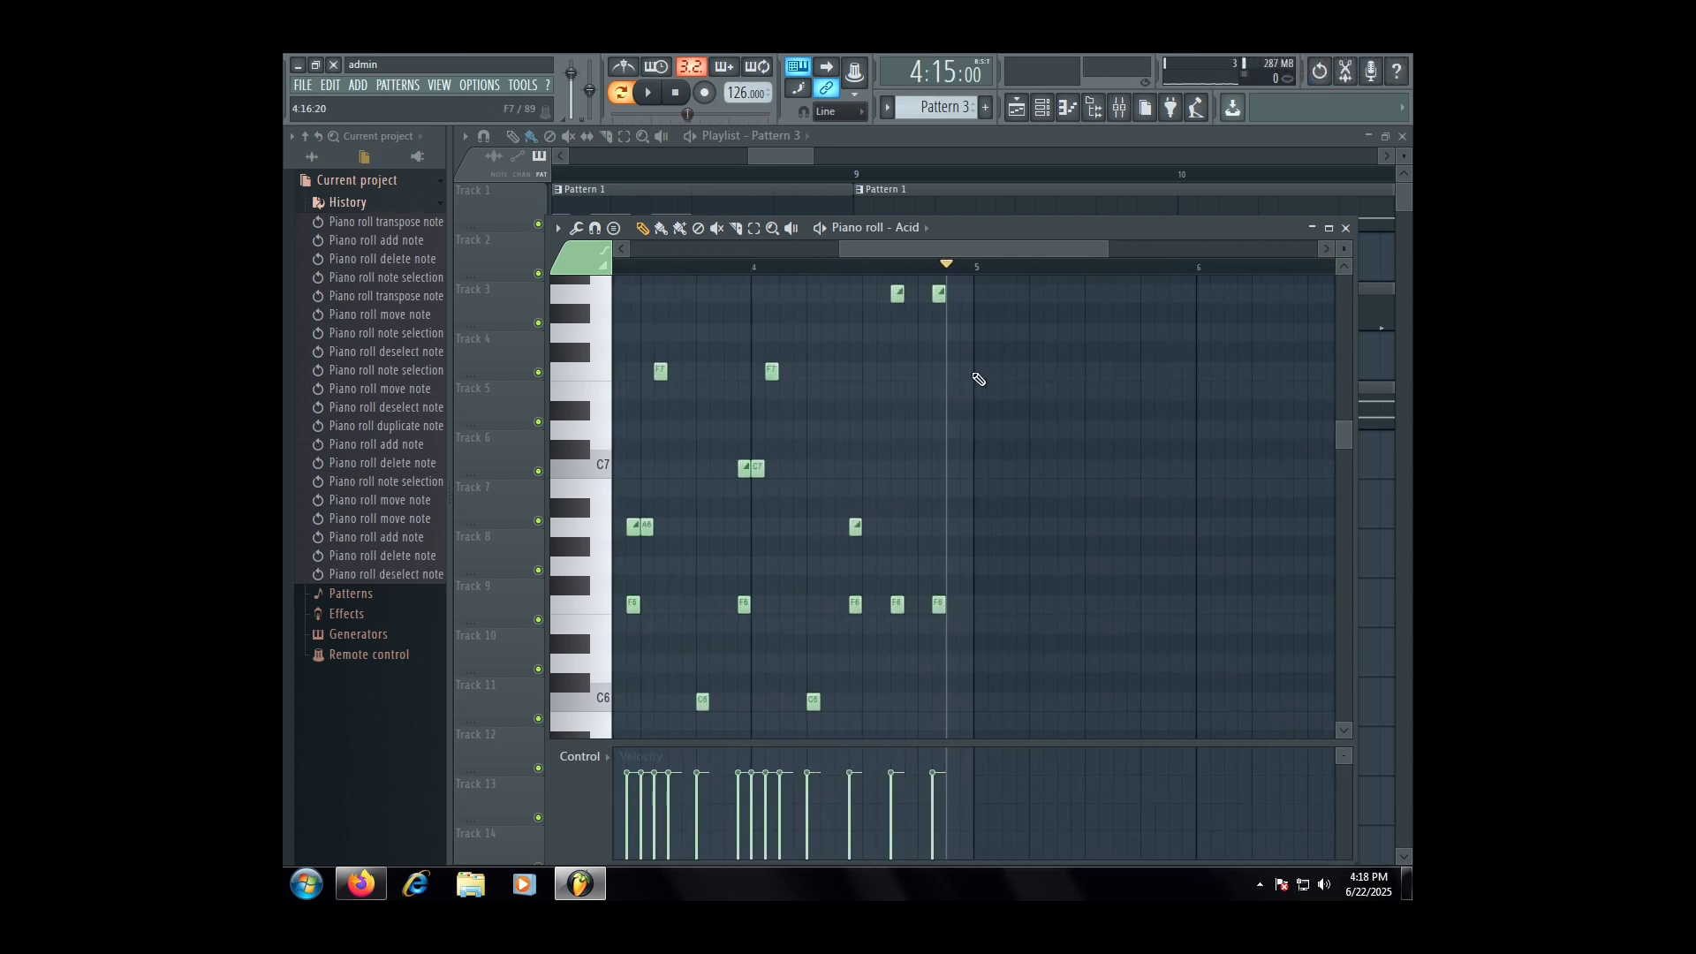
- Select the full range of bars 1 to 4 in the Acid line and duplicate it into bars 5 to 8
scroll(991, 407, "down", 3)
left_click_drag(982, 269, 605, 318)
scroll(893, 358, "down", 1)
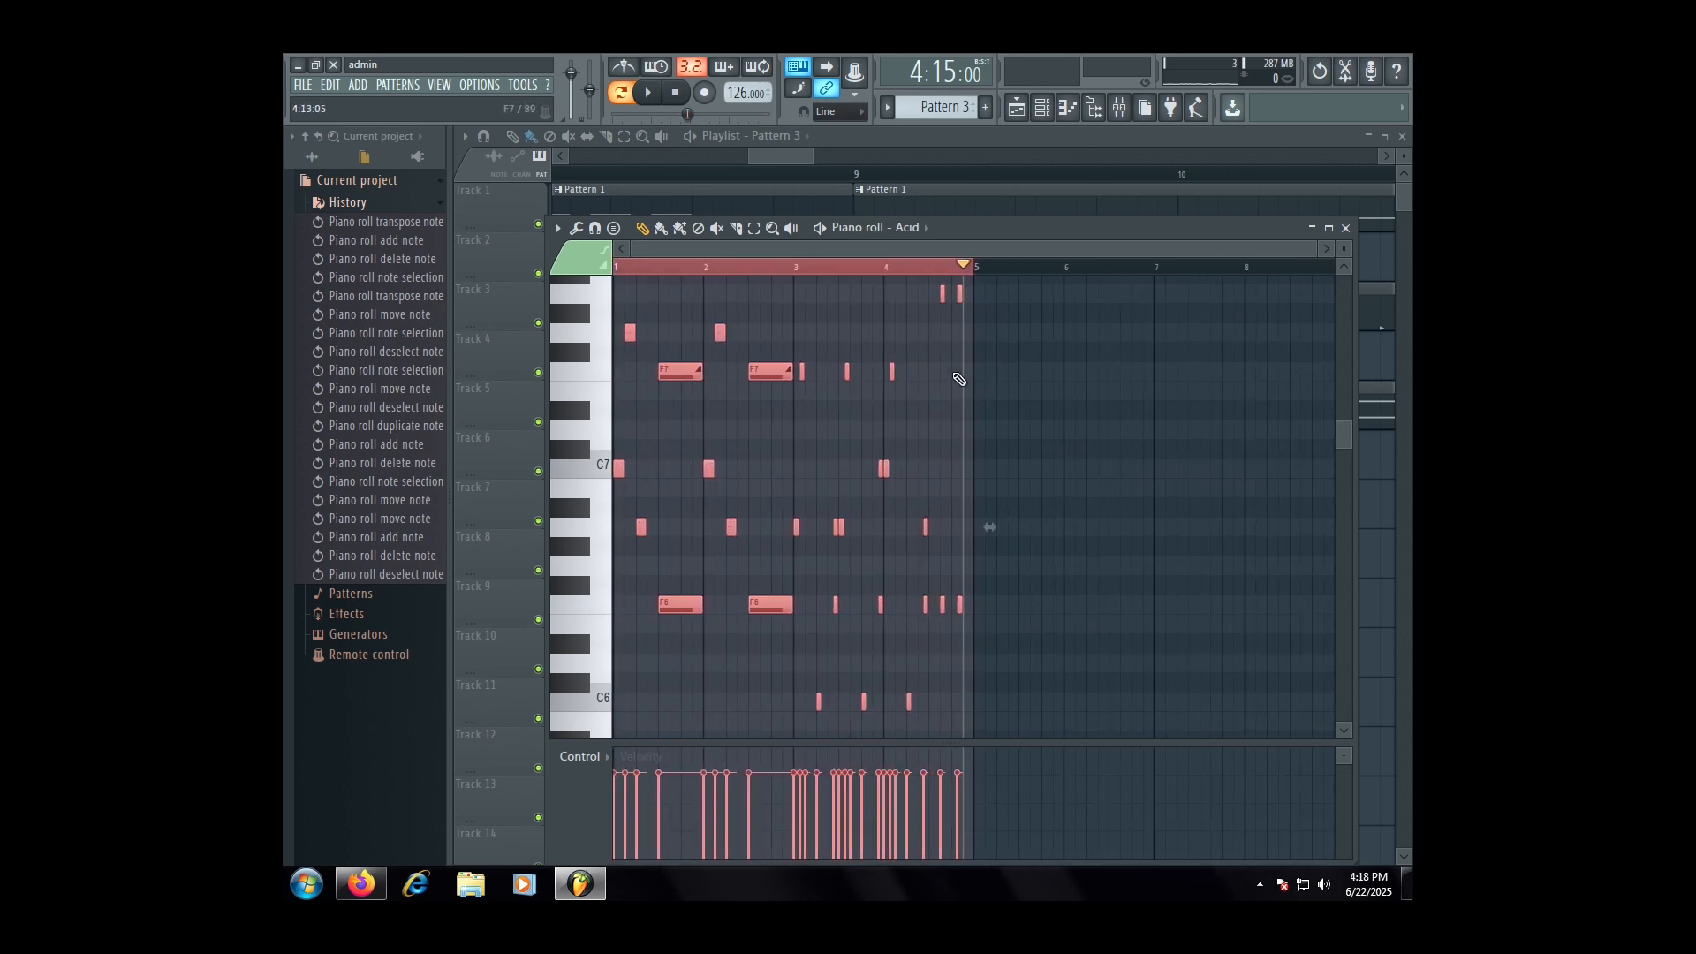
key("ctrl+b")
scroll(950, 376, "down", 3)
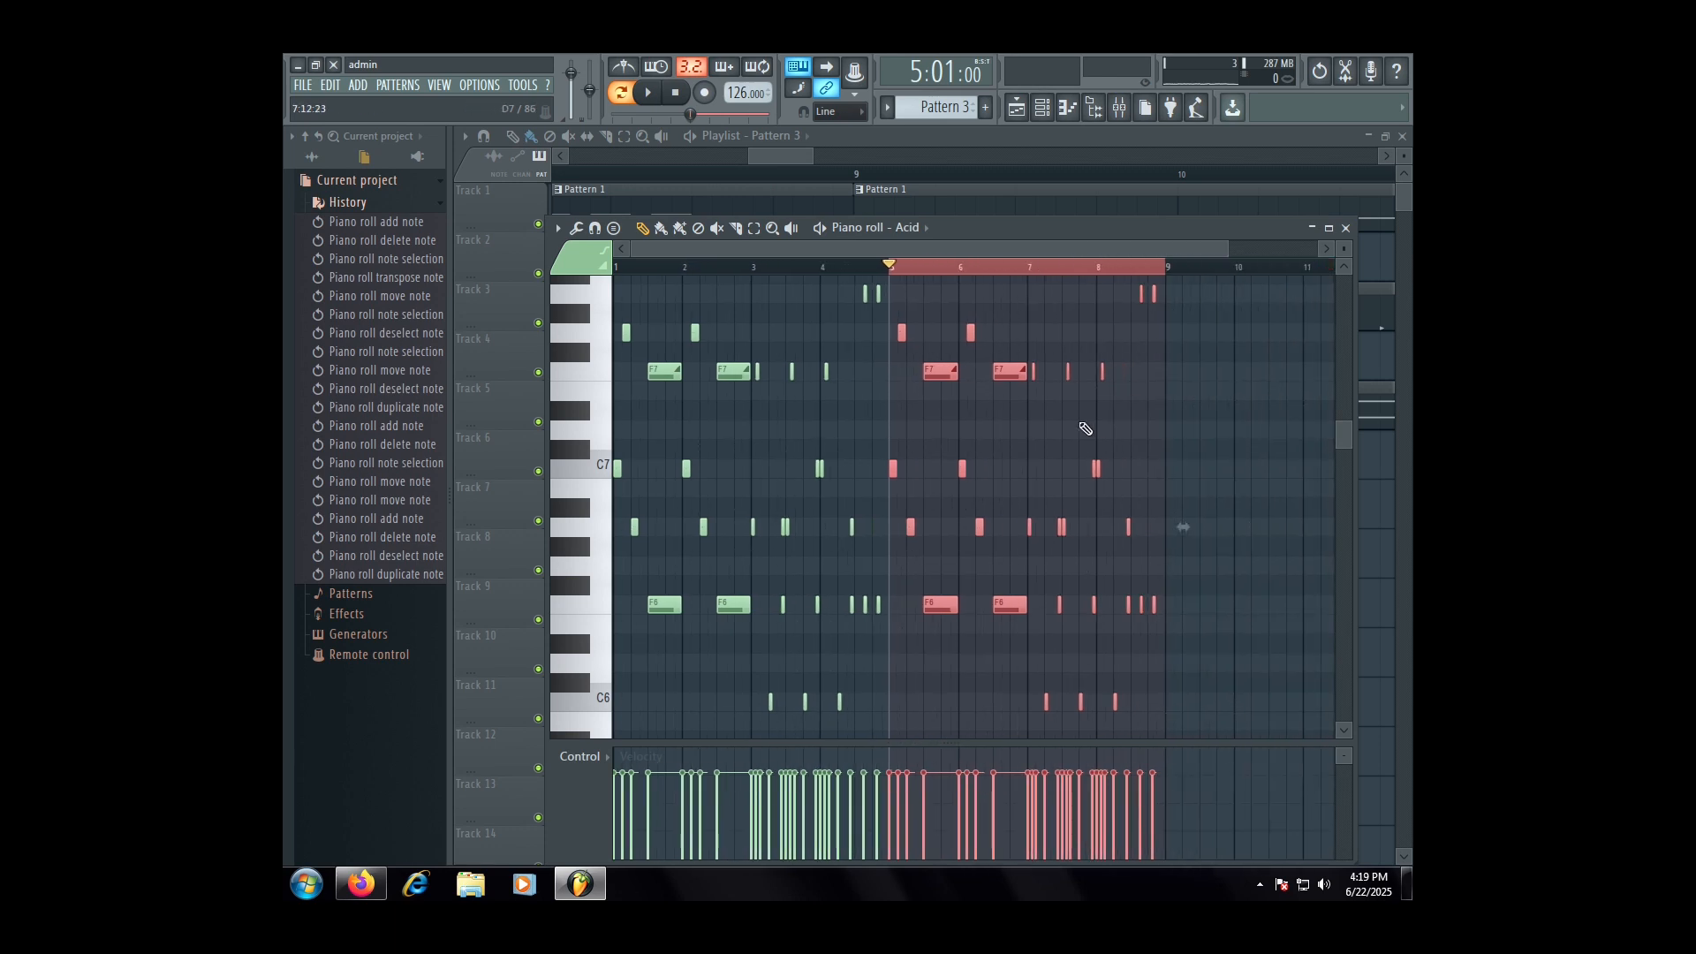
- Transpose the duplicated Acid notes in bars 5 to 8 down one octave from the original line
key("ctrl+Up")
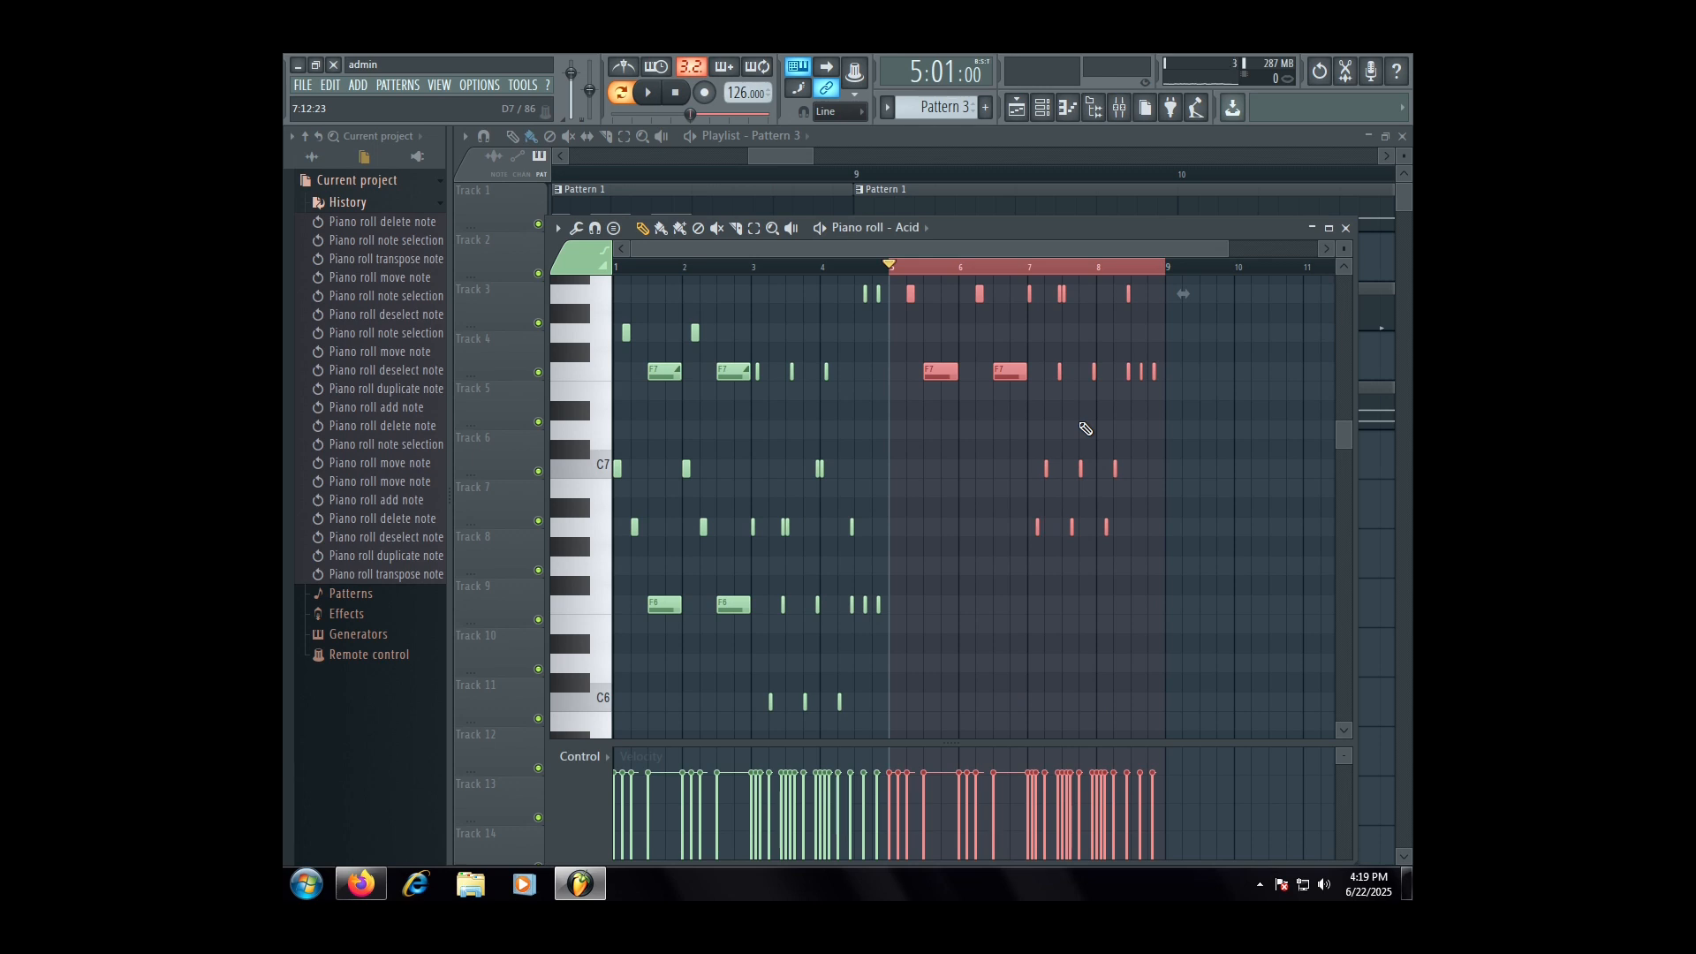
key("ctrl+Down")
key("ctrl+Down")
scroll(999, 504, "down", 3)
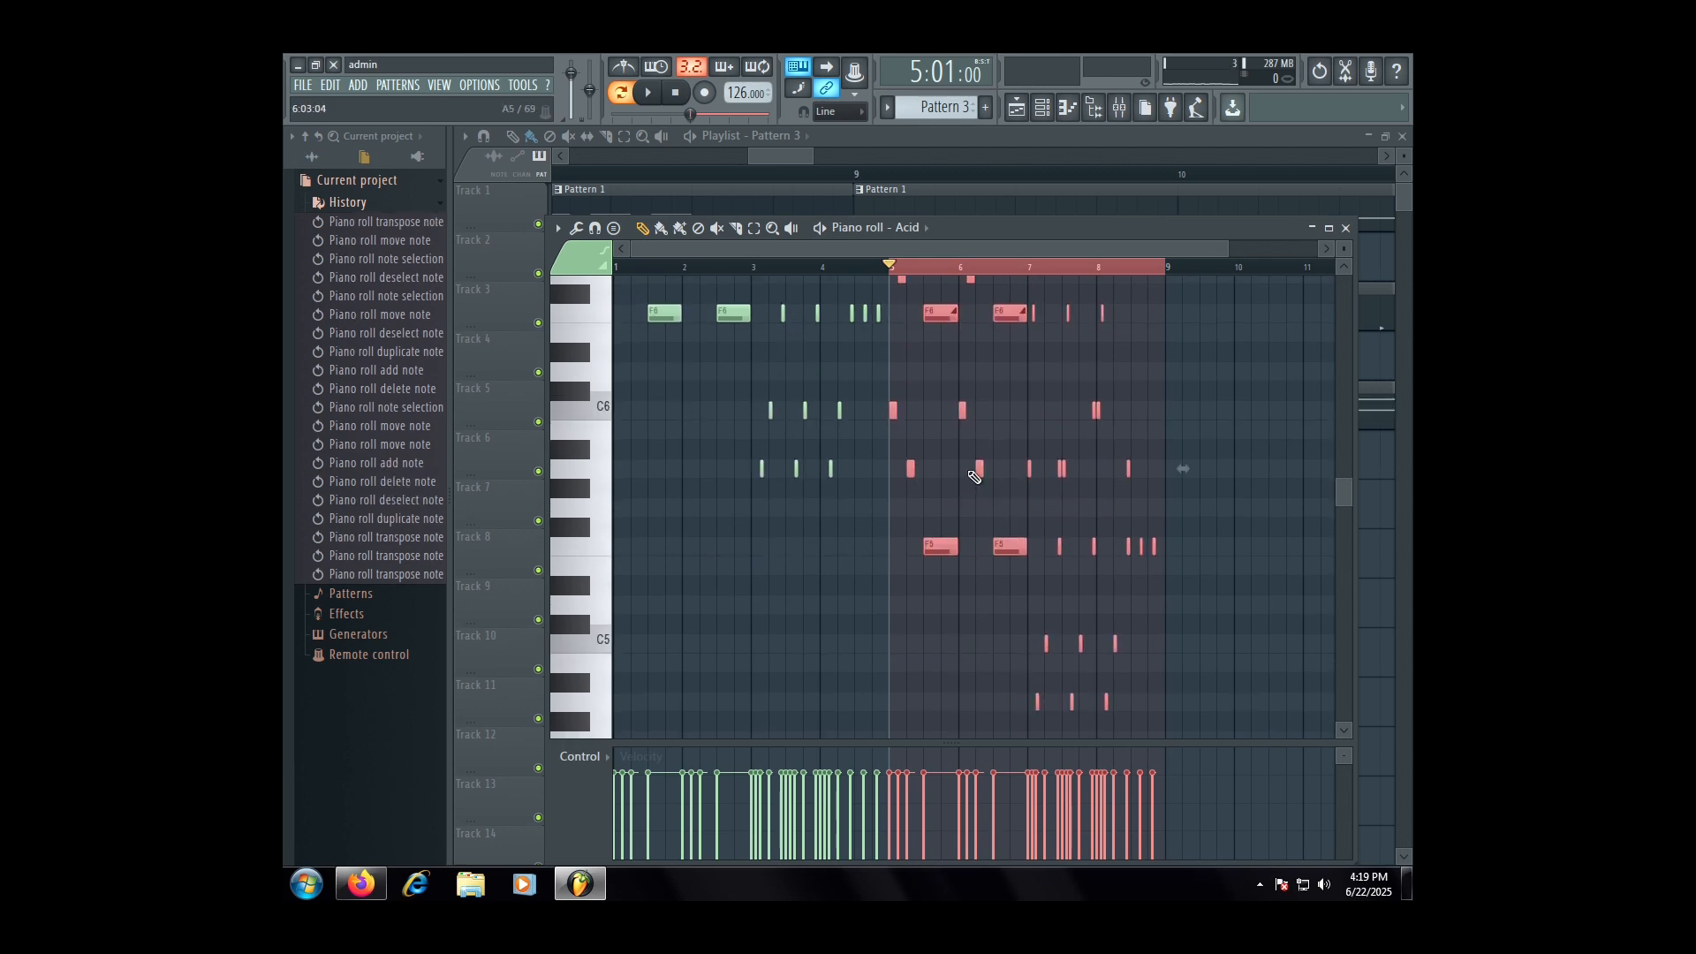
- Close the piano roll and the channel rack to return to the playlist, removing the stray clip on track 7
left_click(1345, 228)
left_click(1034, 323)
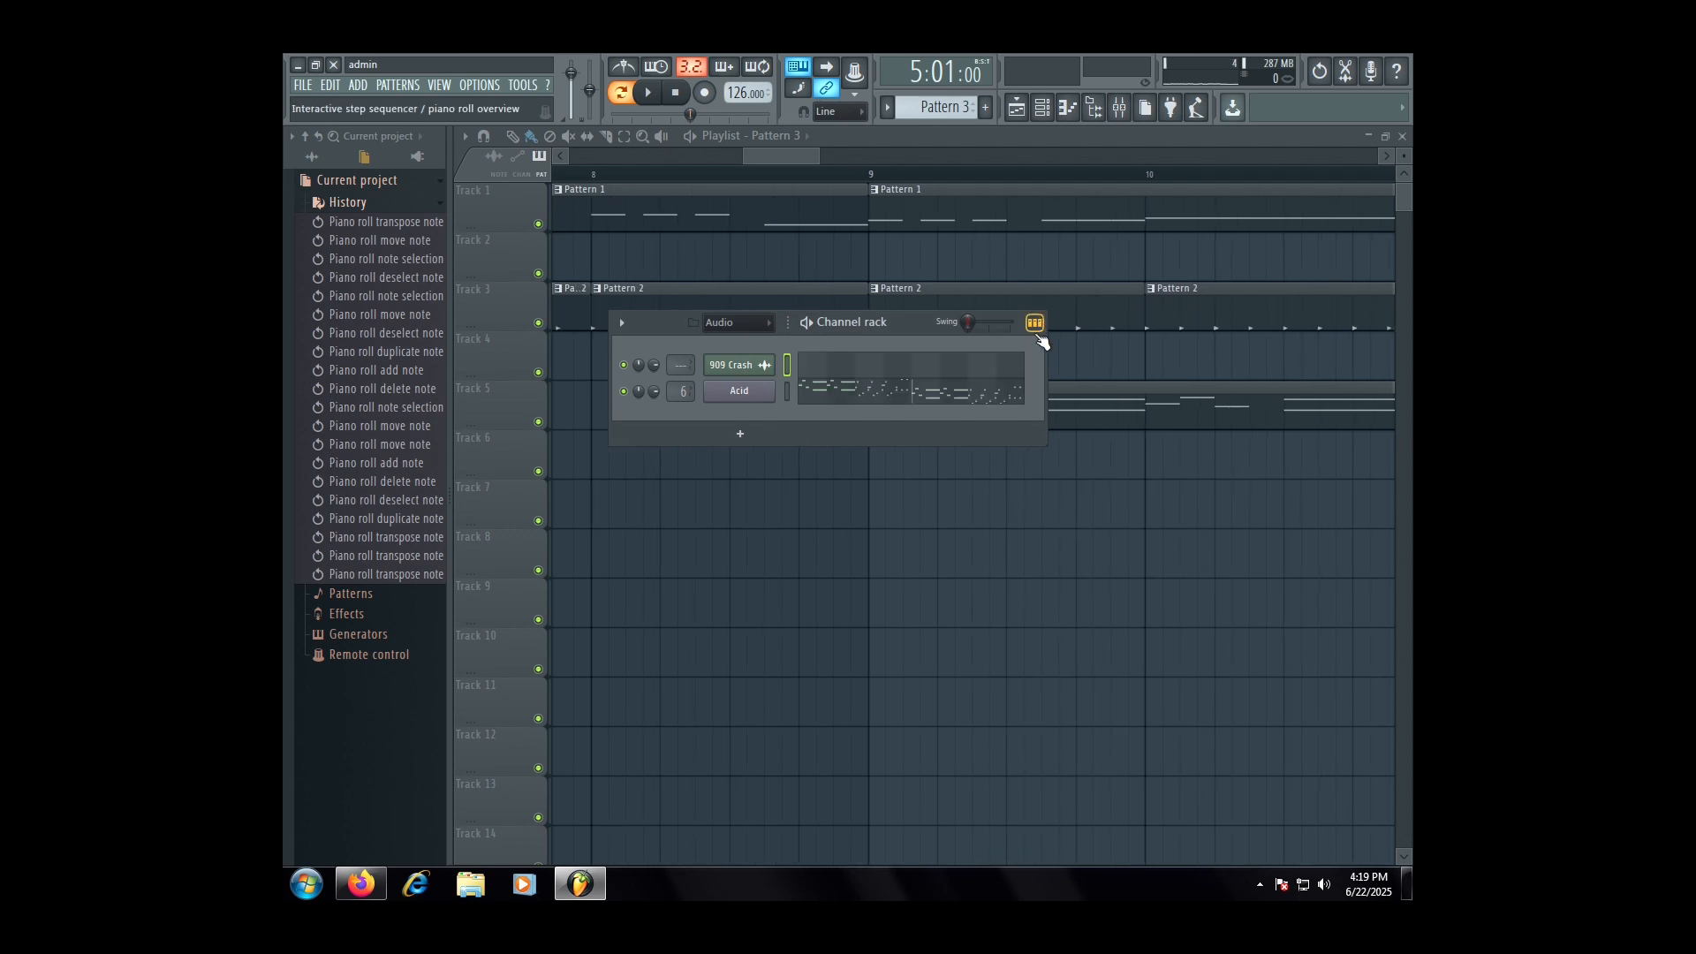
right_click(1040, 327)
left_click(1034, 322)
left_click_drag(799, 325, 809, 548)
left_click(836, 508)
right_click(838, 514)
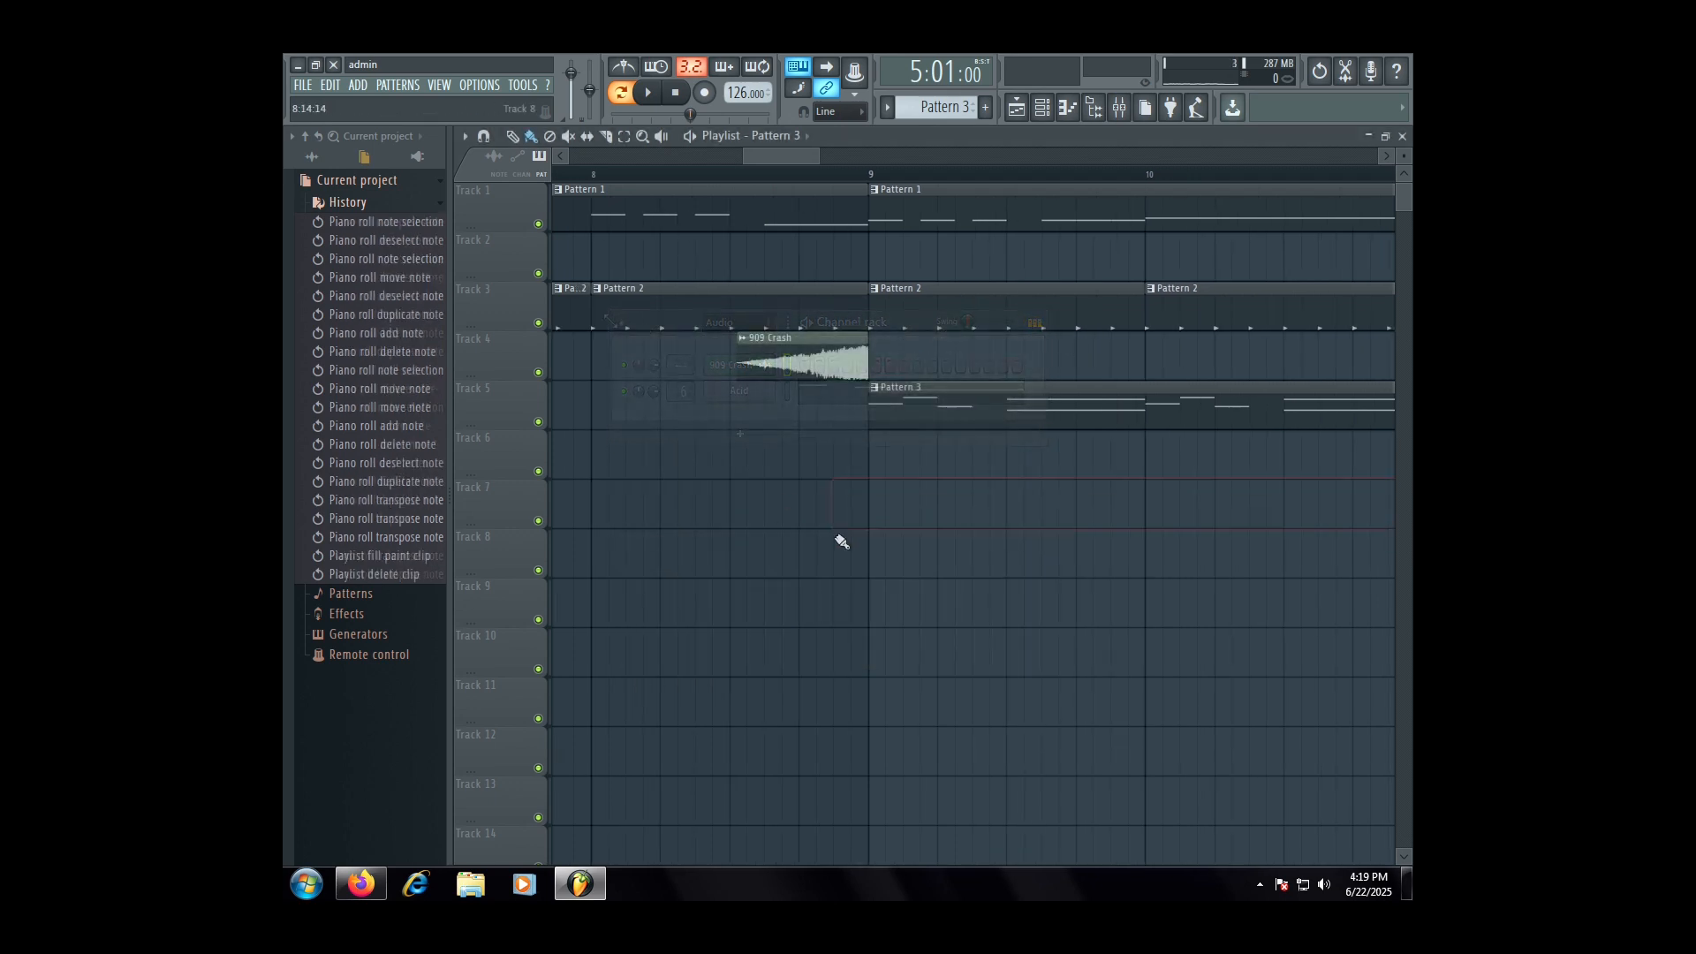
- Play the arrangement from bar 9 to hear the extended Acid clip with the melody, drums and crashes
scroll(844, 521, "down", 3)
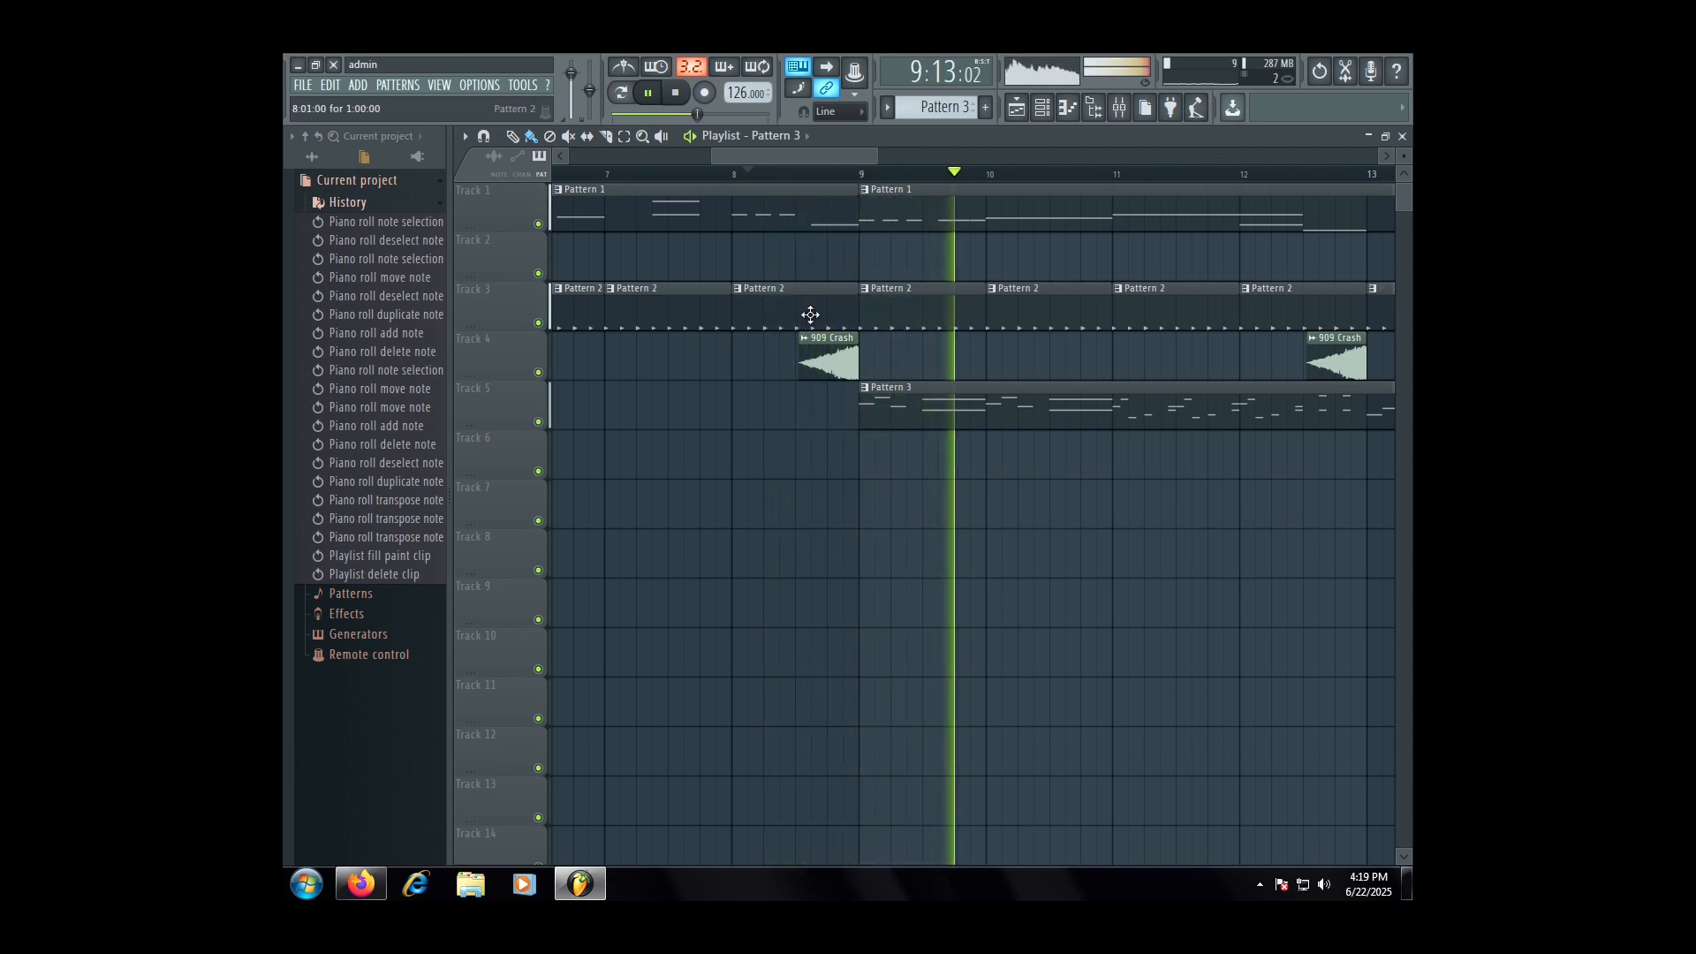
scroll(791, 318, "down", 2)
scroll(993, 397, "up", 2)
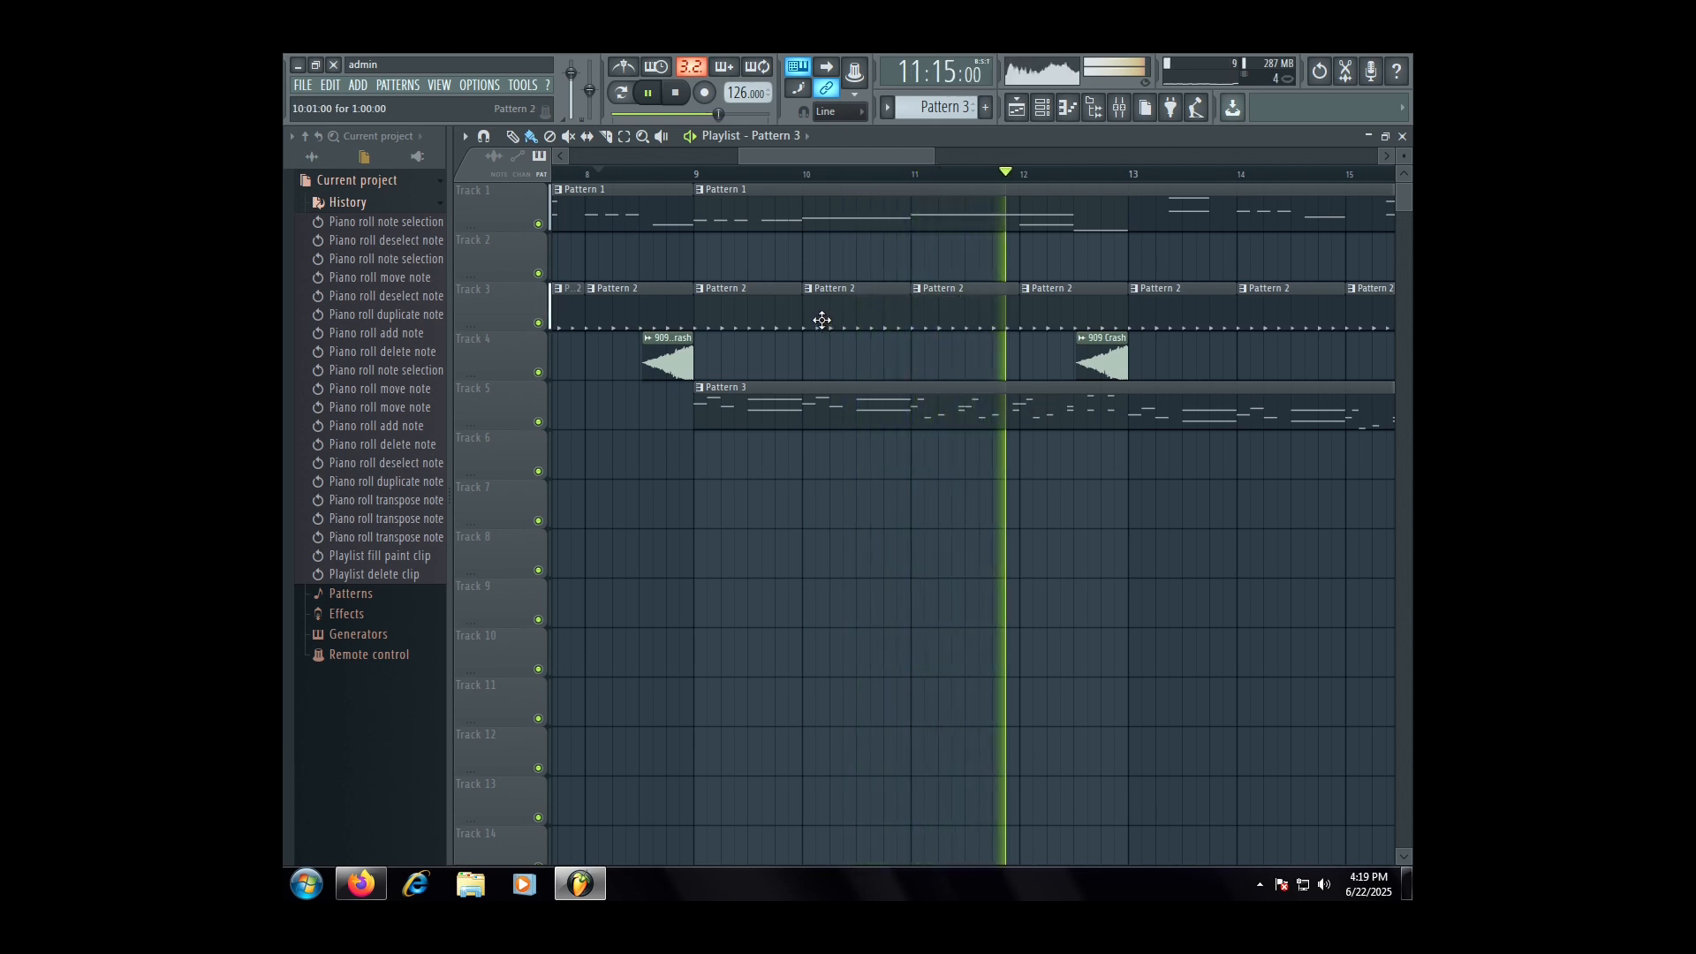
scroll(823, 324, "down", 1)
scroll(928, 322, "down", 1)
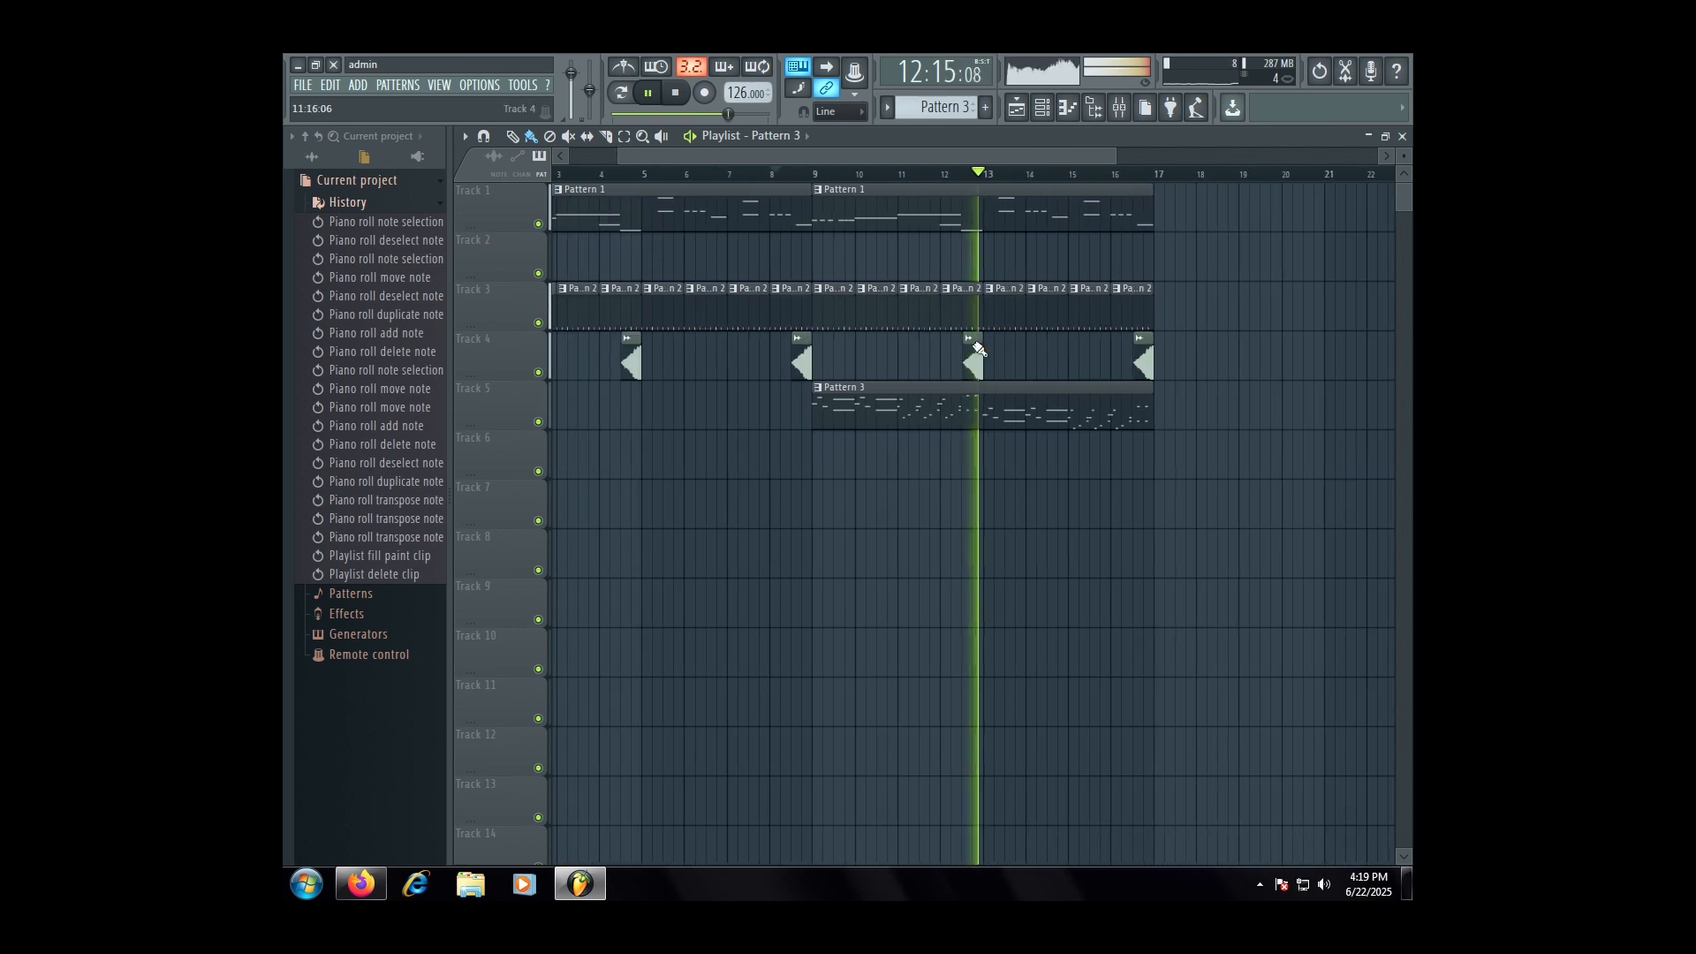
scroll(1137, 367, "up", 1)
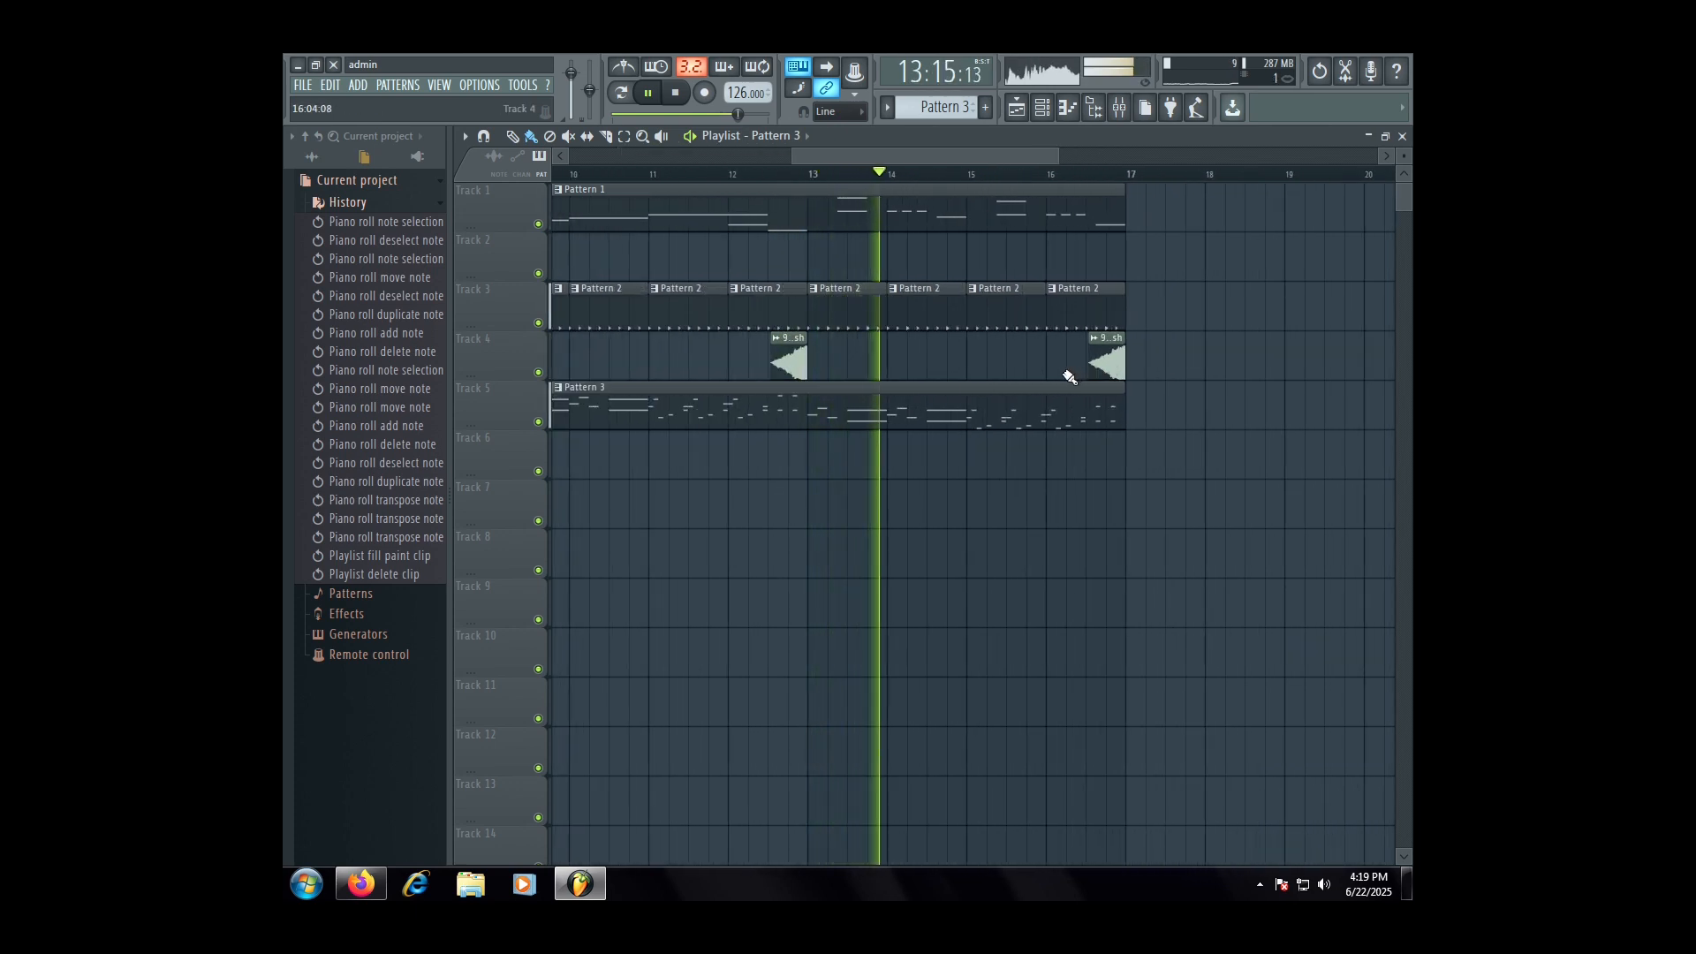
scroll(1069, 378, "down", 2)
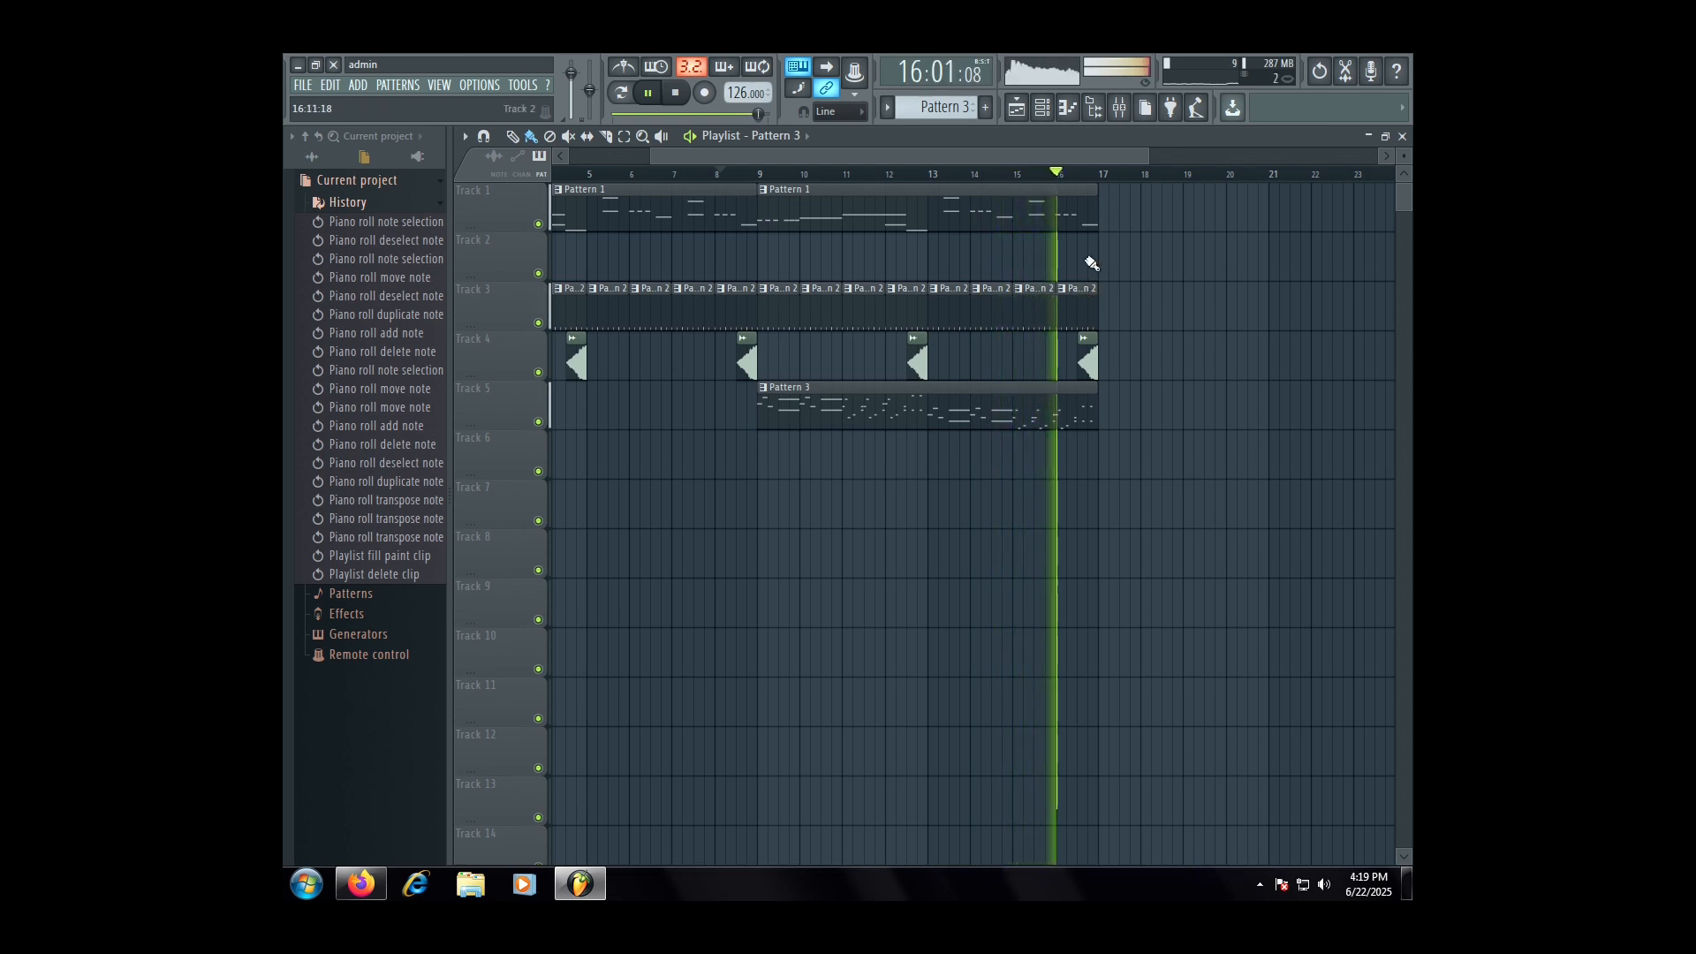
key("space")
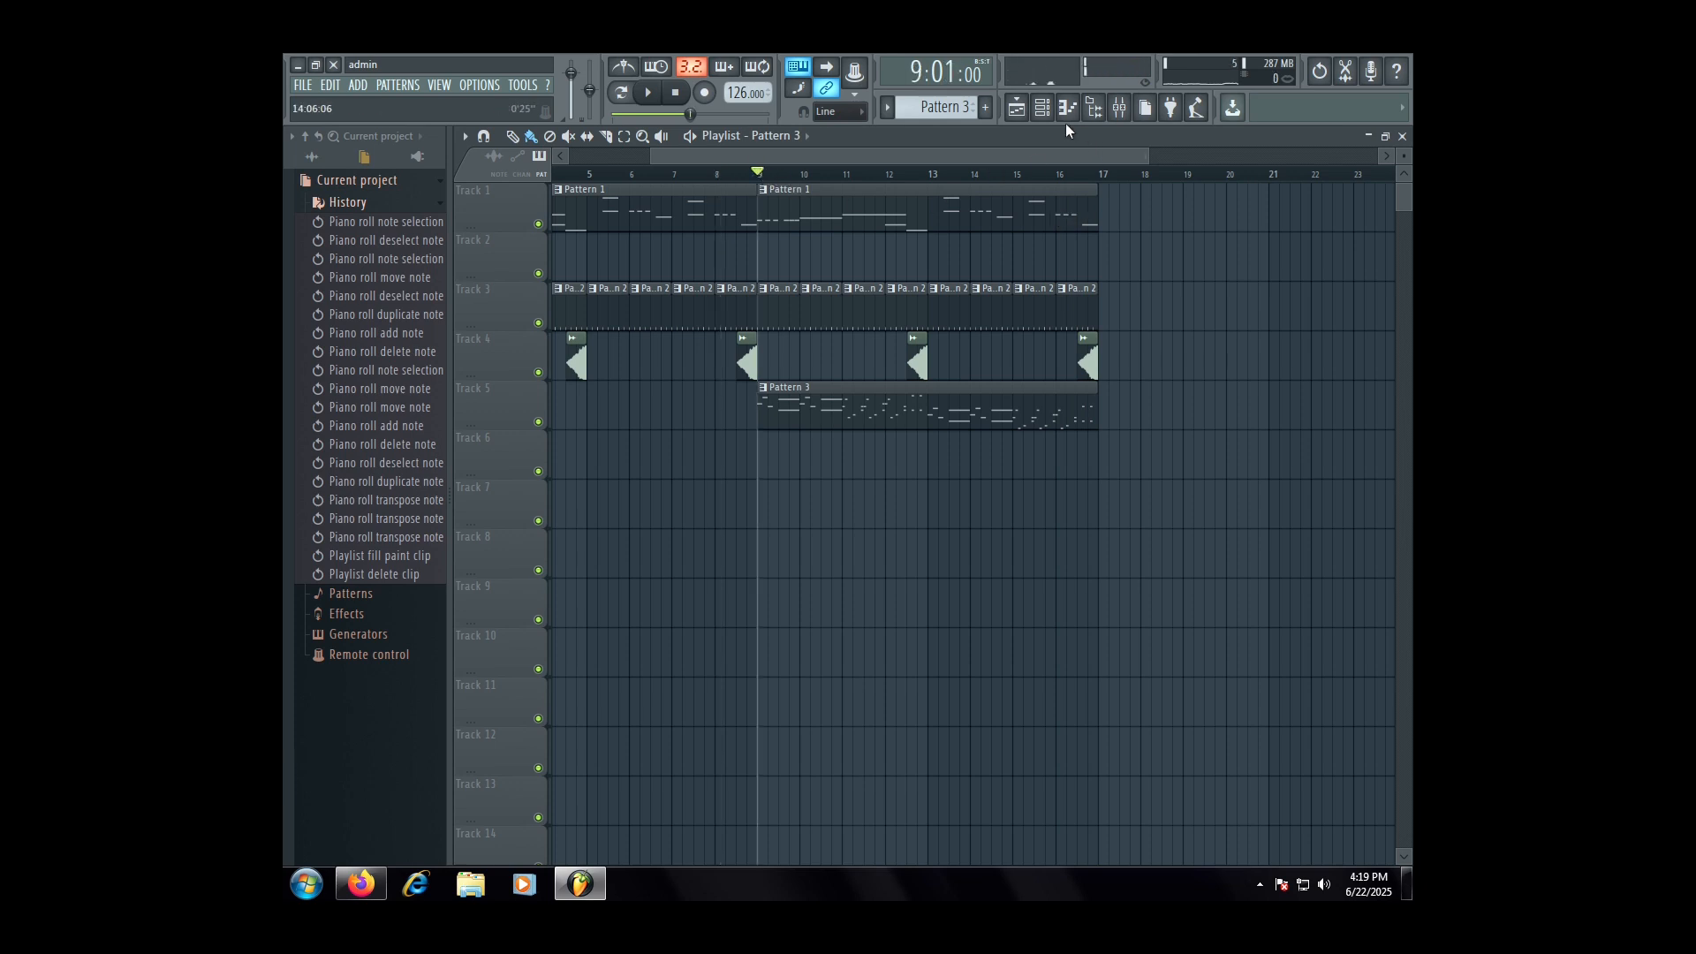
- Audition the Pattern 1 melody clip on track 1 by itself from bar 9
left_click(1043, 107)
left_click(1042, 106)
key("space")
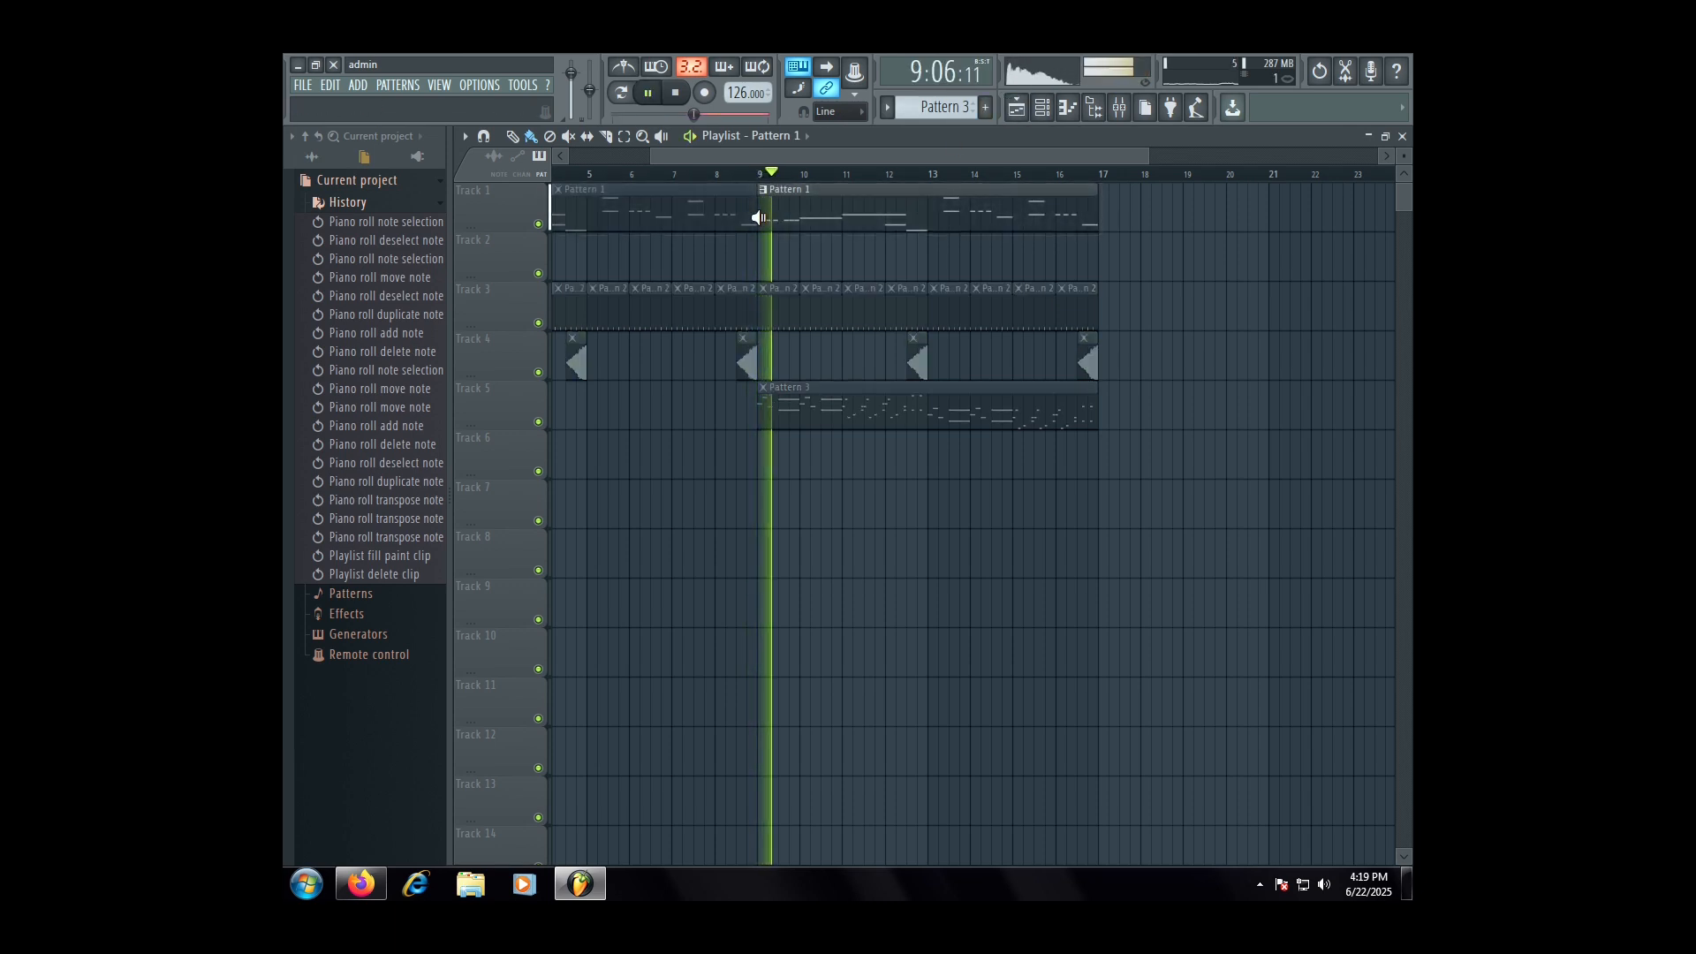
key("space")
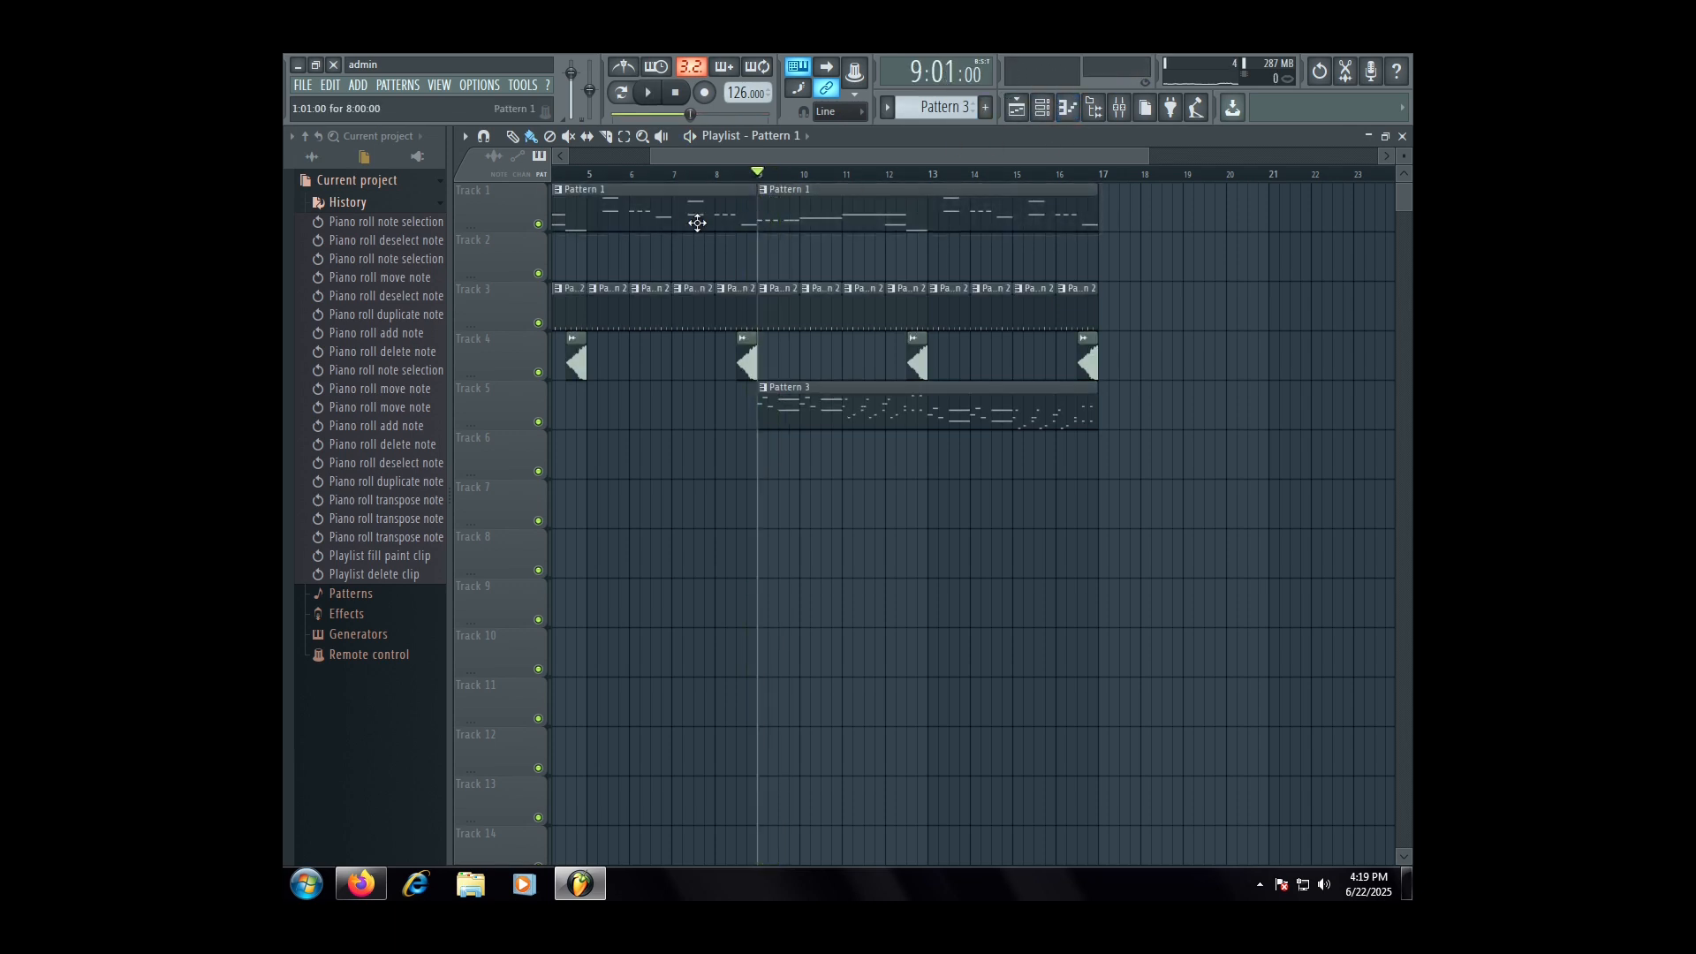
- Open Pattern 1's Toxic Biohazard notes and add a one-bar A3 note at the start of bar 1
double_click(946, 209)
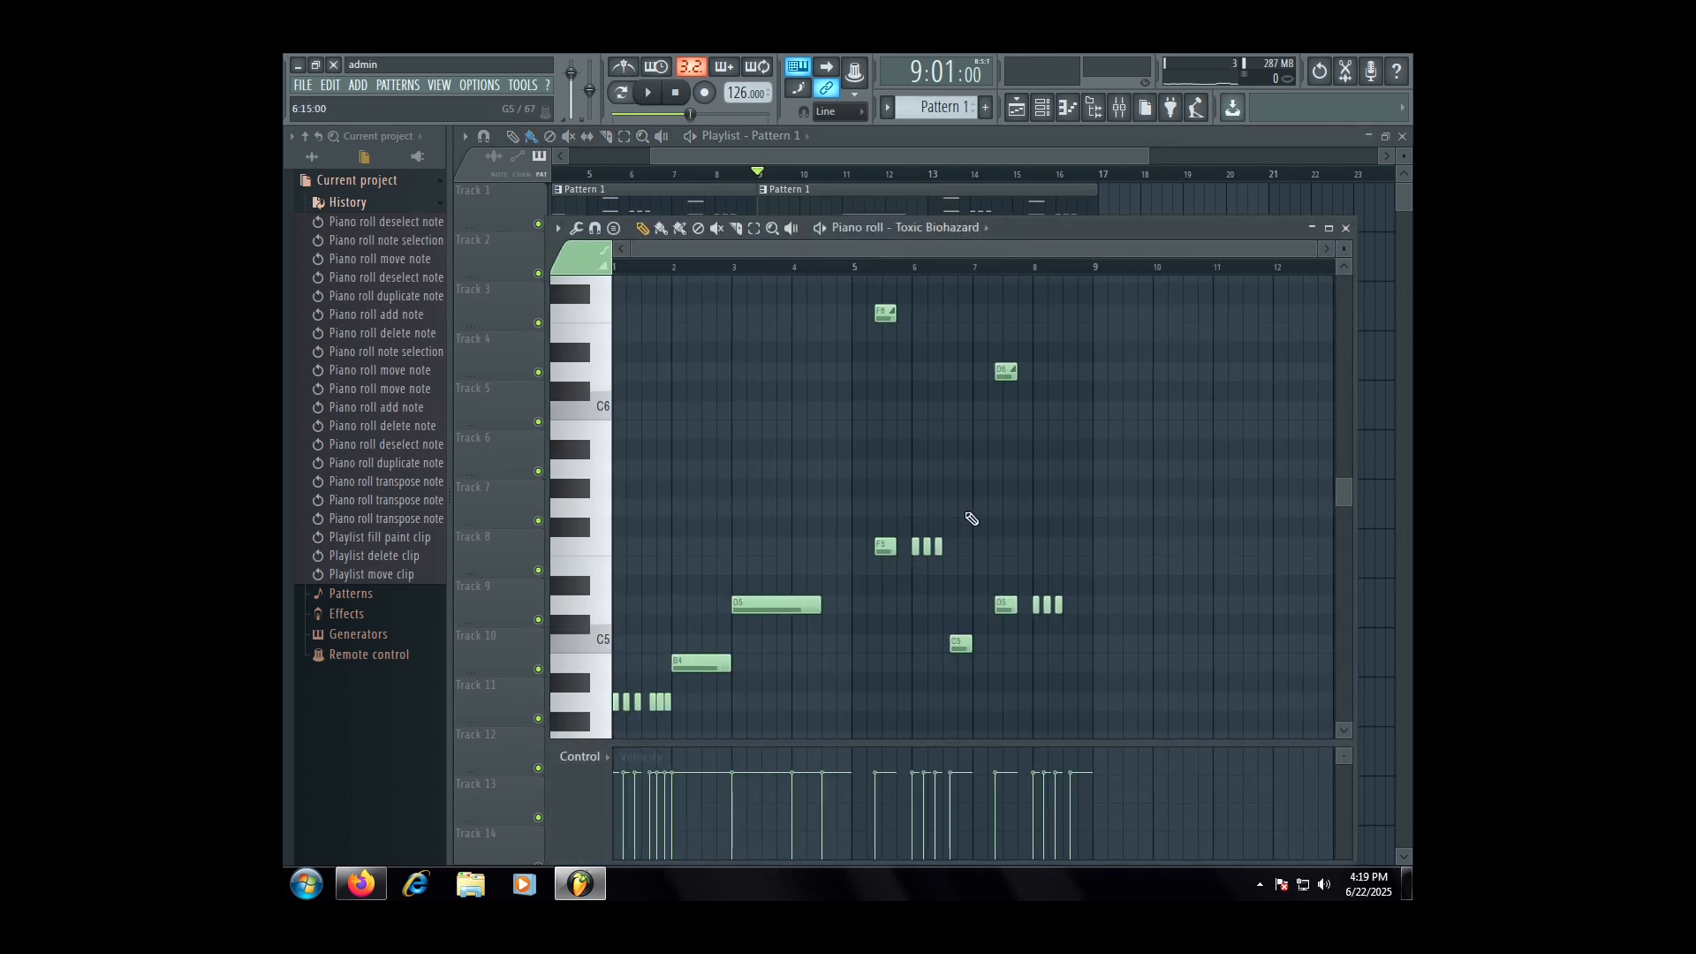
scroll(972, 518, "down", 4)
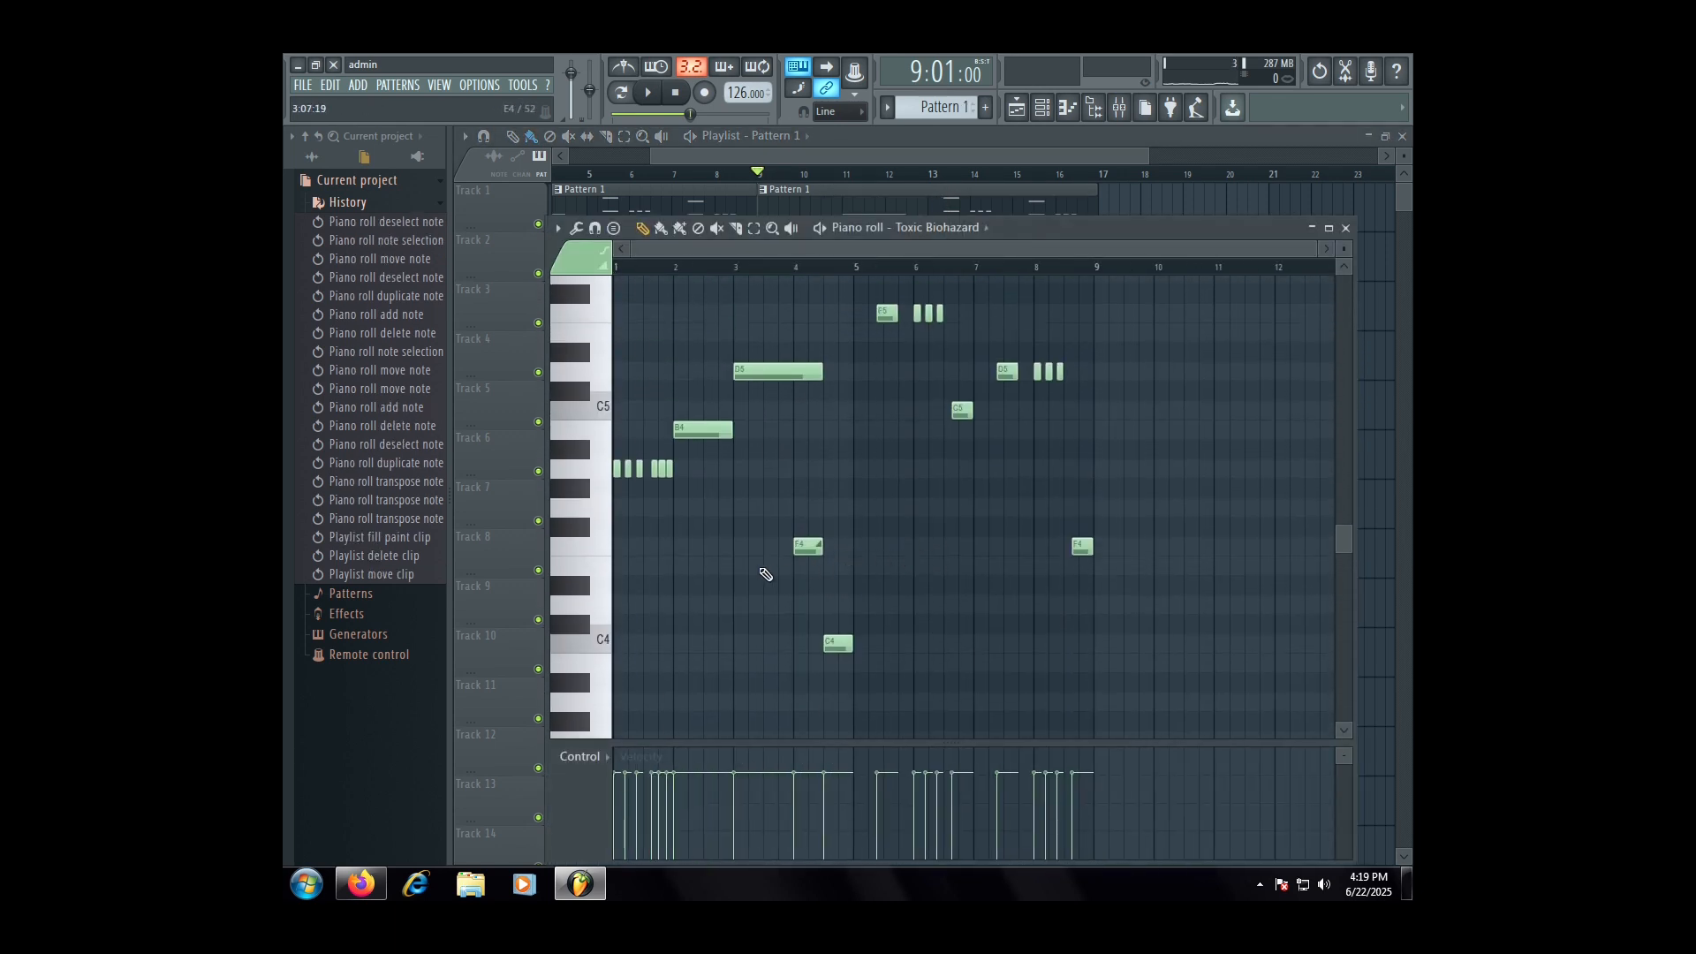
scroll(766, 575, "up", 2)
left_click(763, 449)
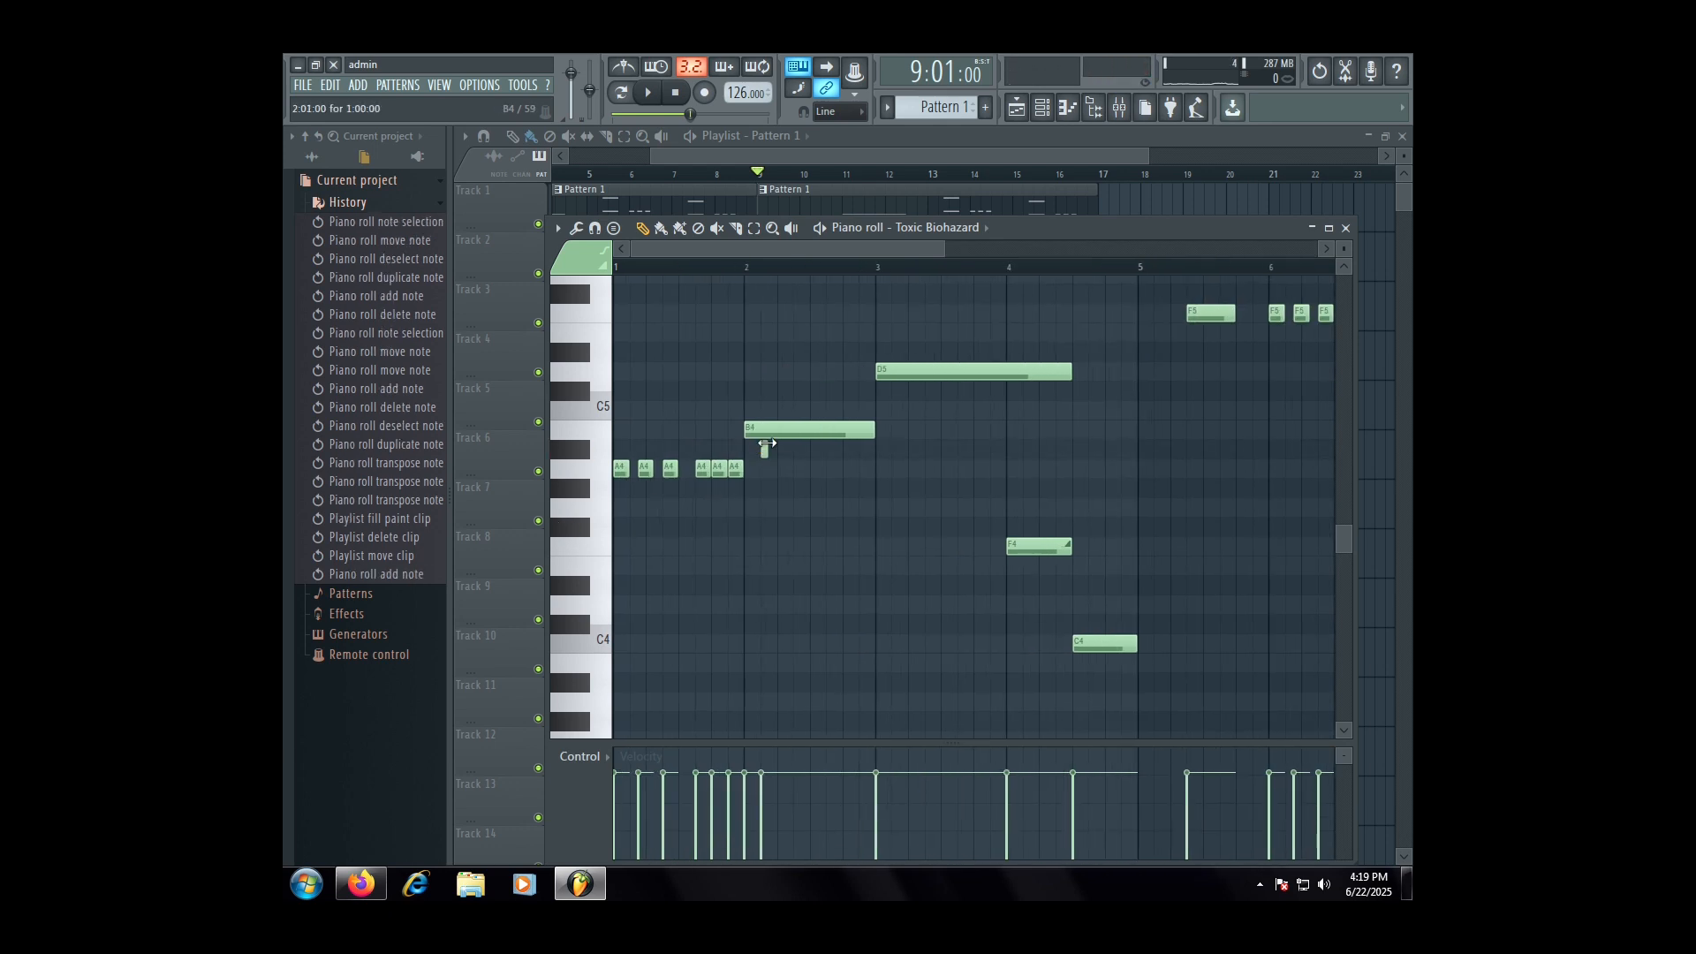
right_click(765, 447)
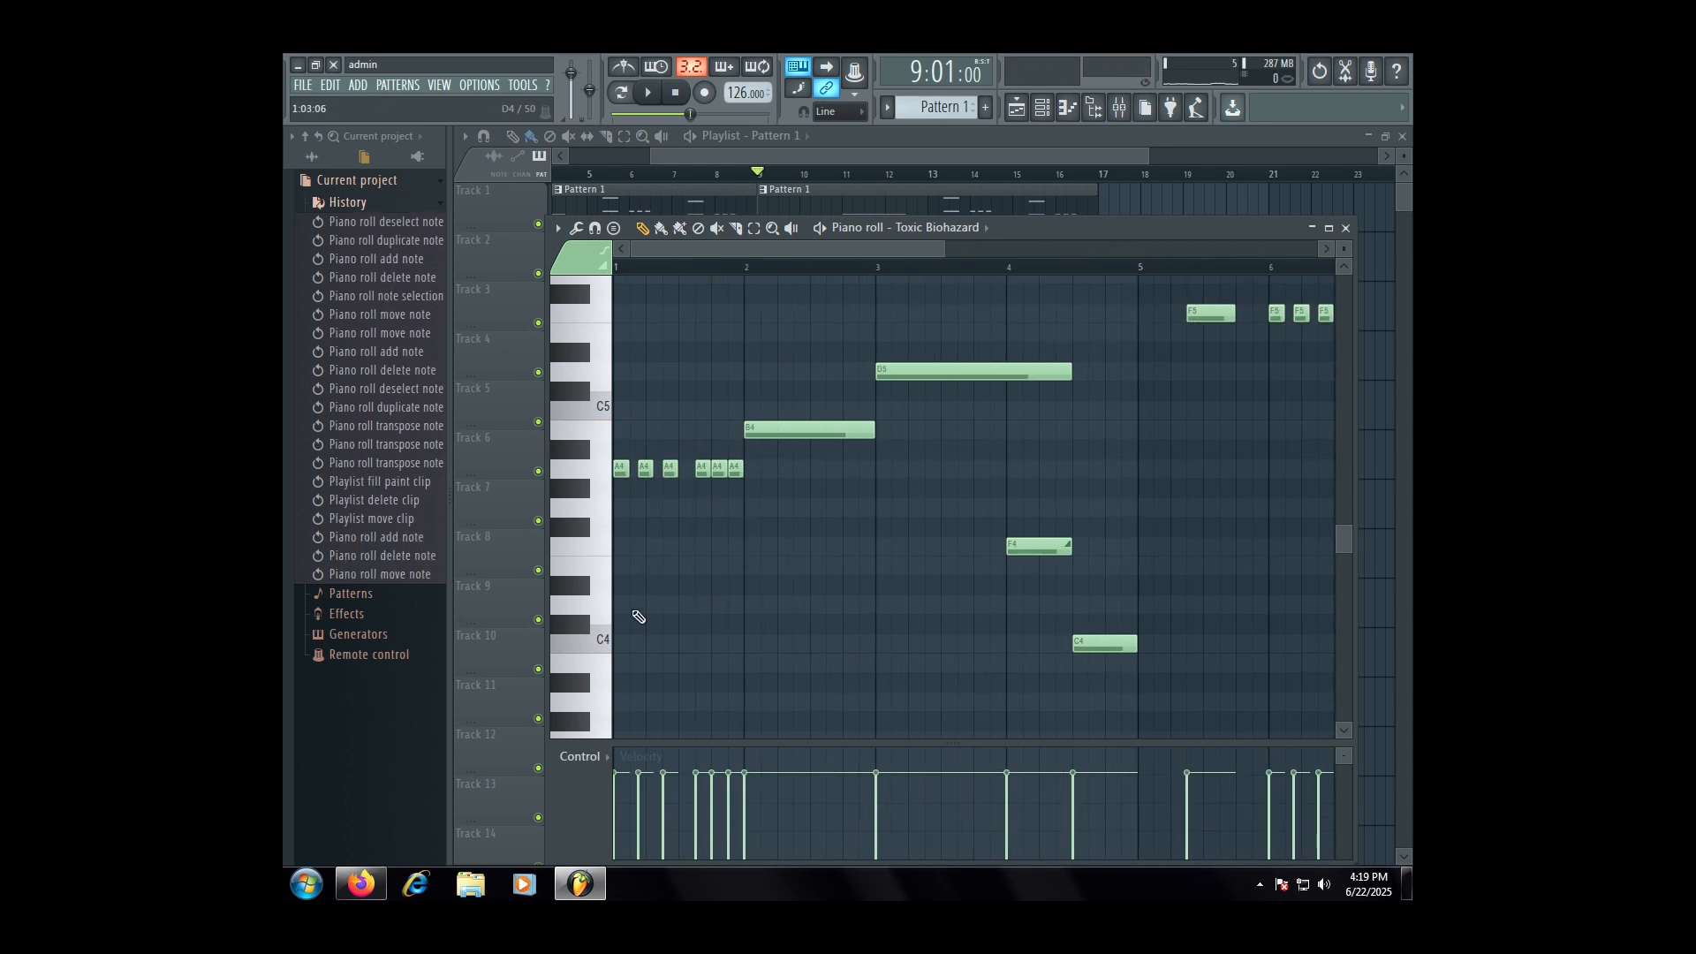
scroll(634, 611, "down", 2)
left_click(637, 590)
left_click_drag(666, 591, 648, 591)
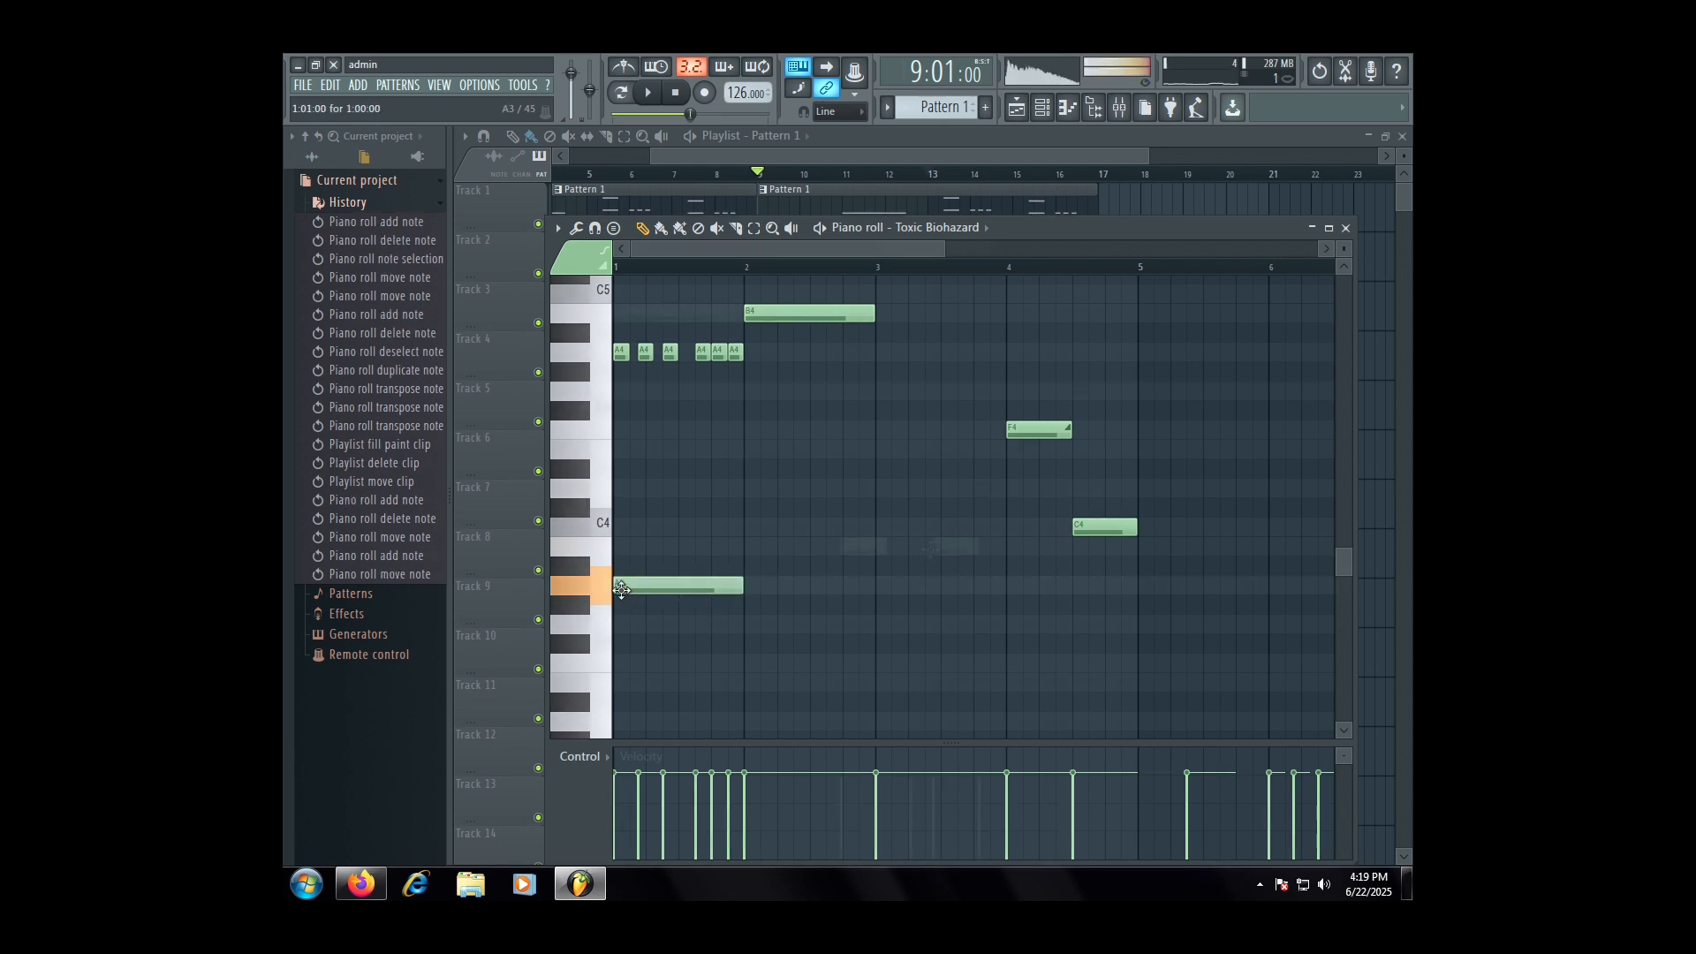
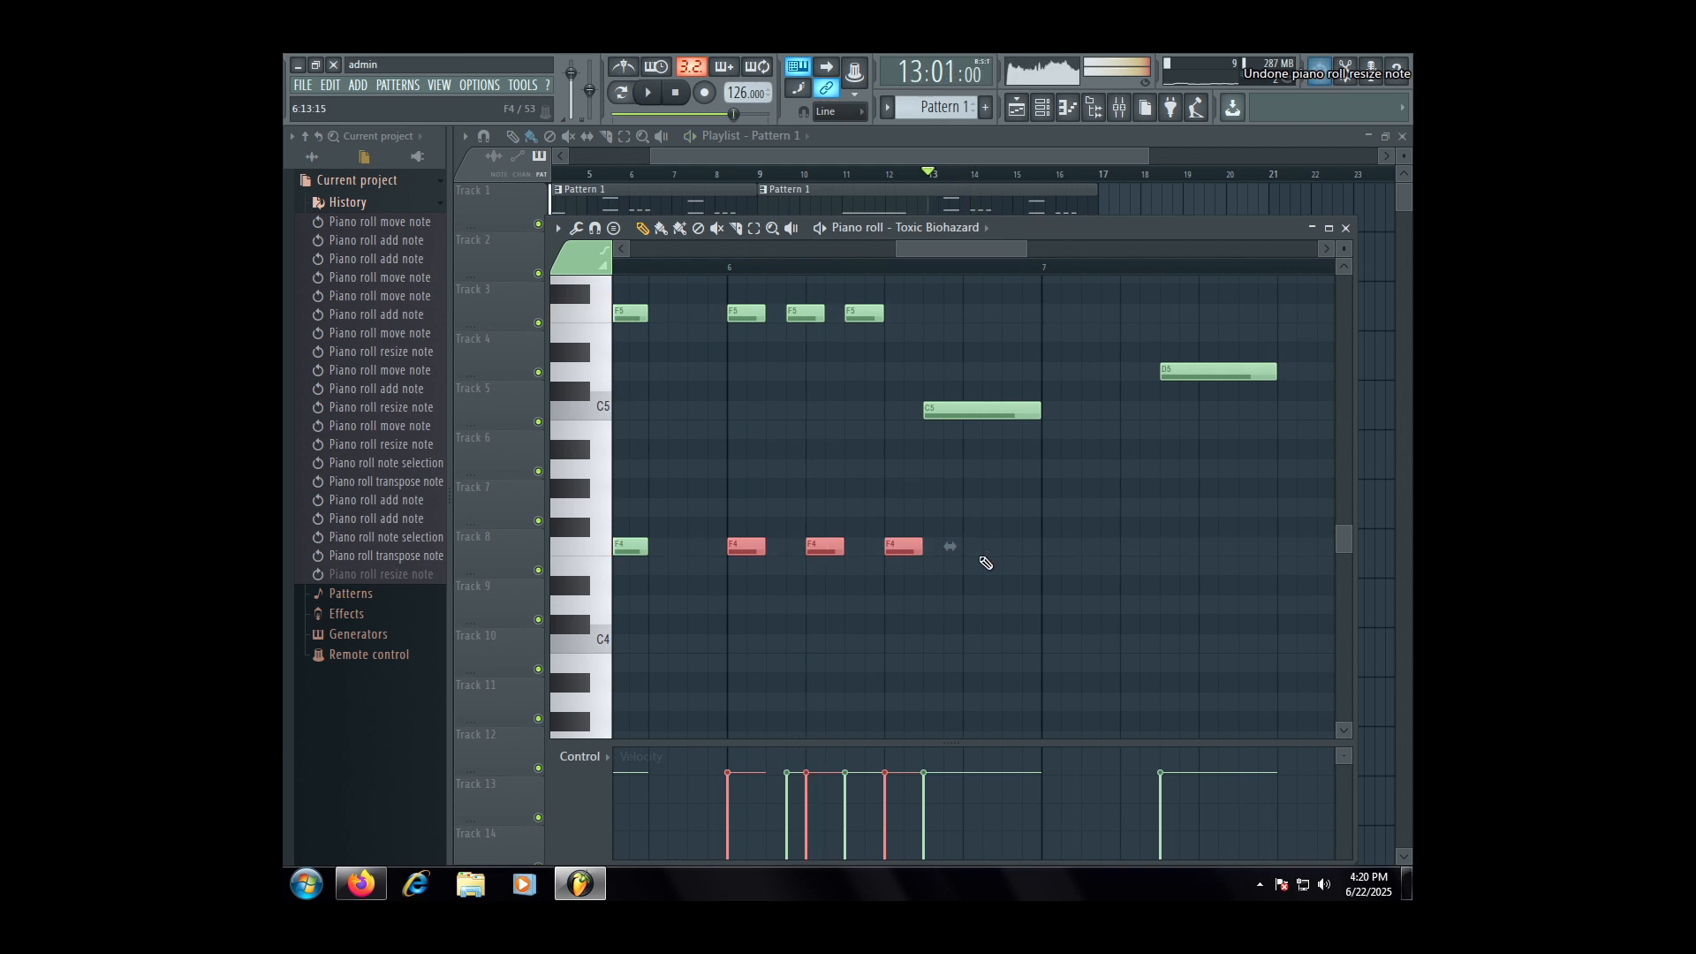
- Replace the last two F4 notes in bar 6 with F4 notes at steps 4 and 7, aligned under the F5 notes
right_click(904, 546)
right_click(824, 546)
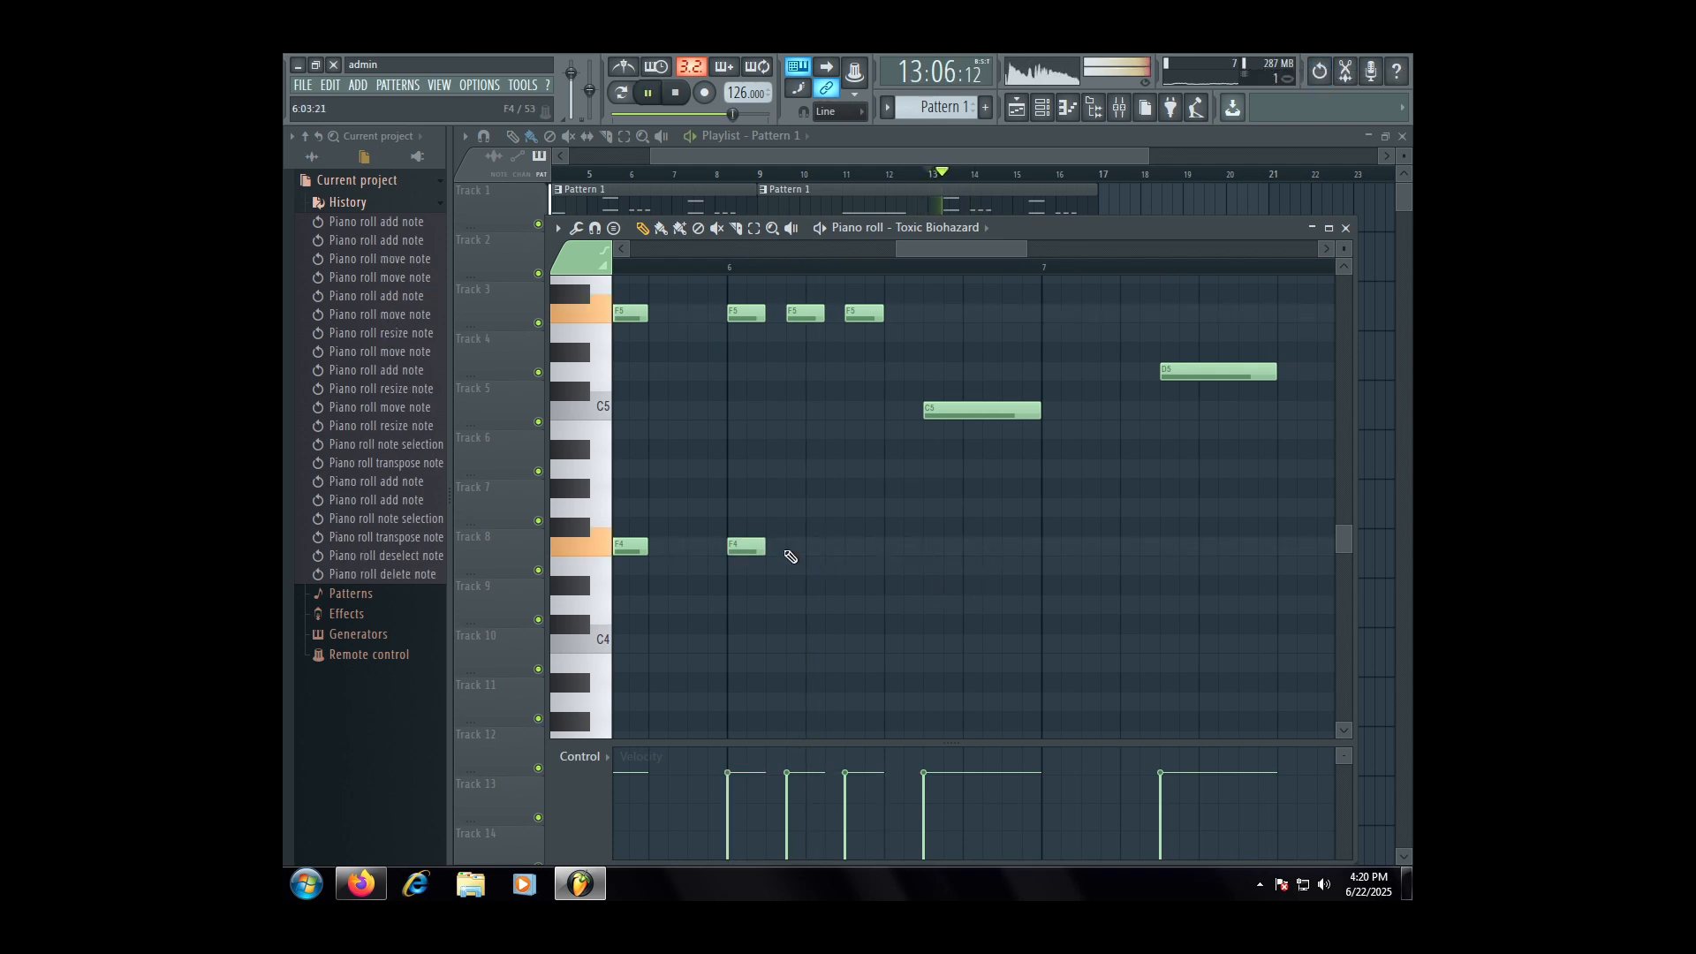
left_click(788, 549)
left_click(853, 549)
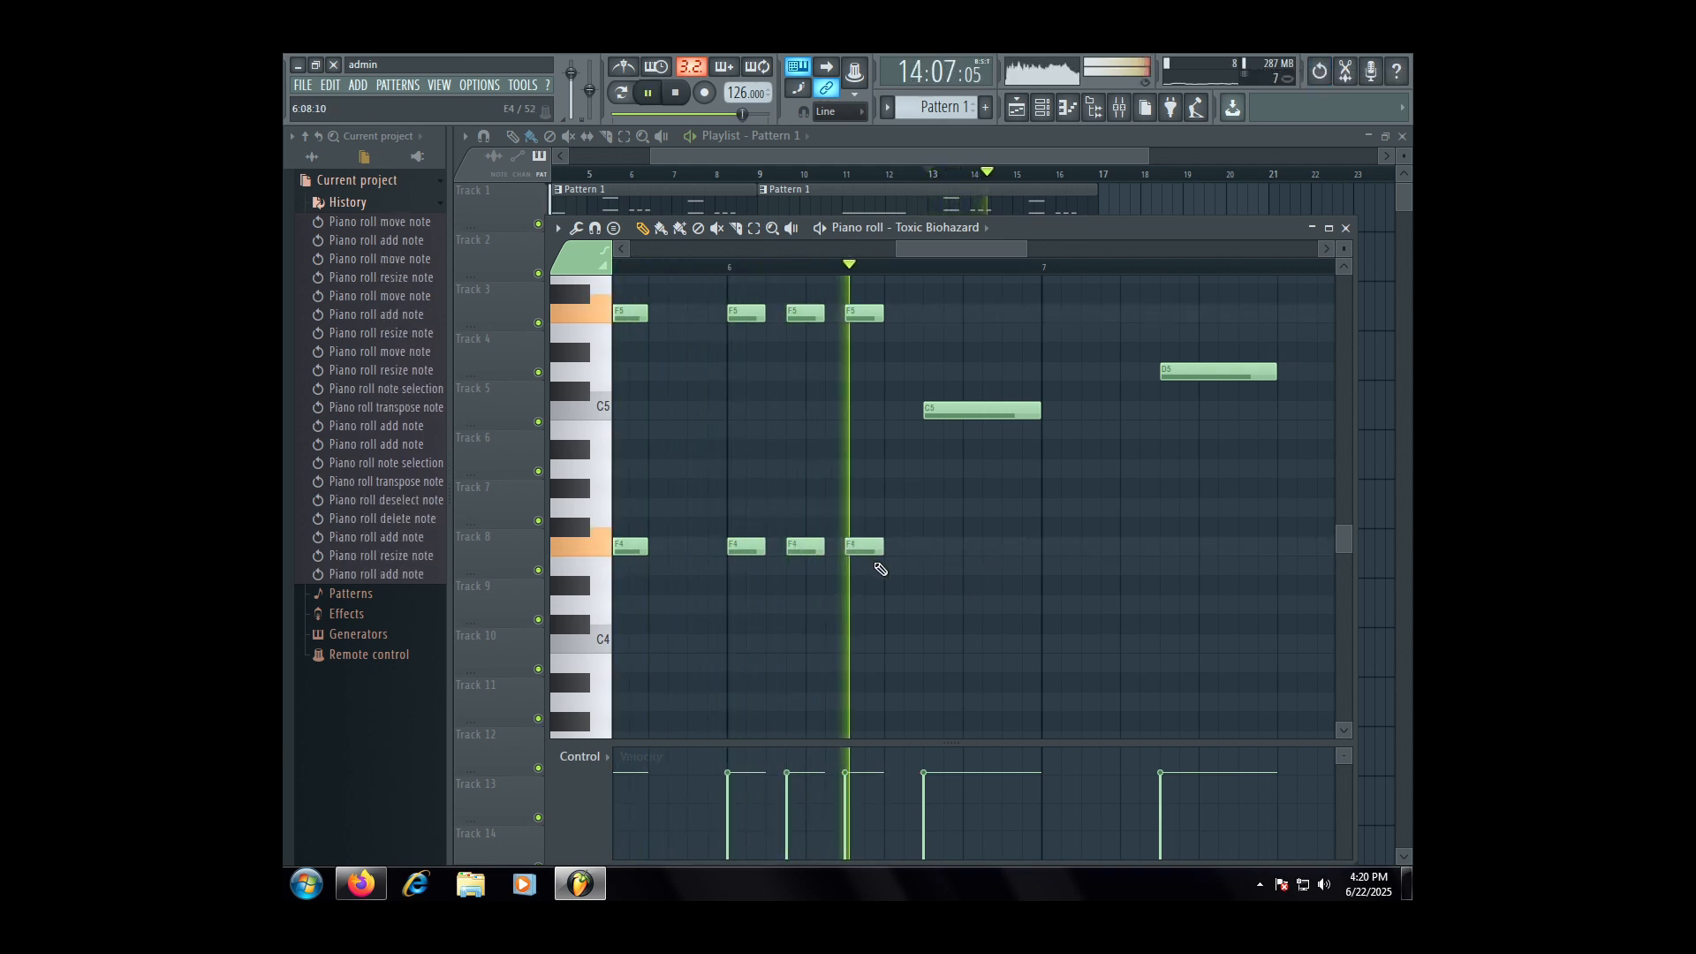
- Replace the C5 note in bar 6 with a six-step G4 note from step 11 to the end of the bar
left_click(928, 509)
left_click_drag(963, 510, 1007, 512)
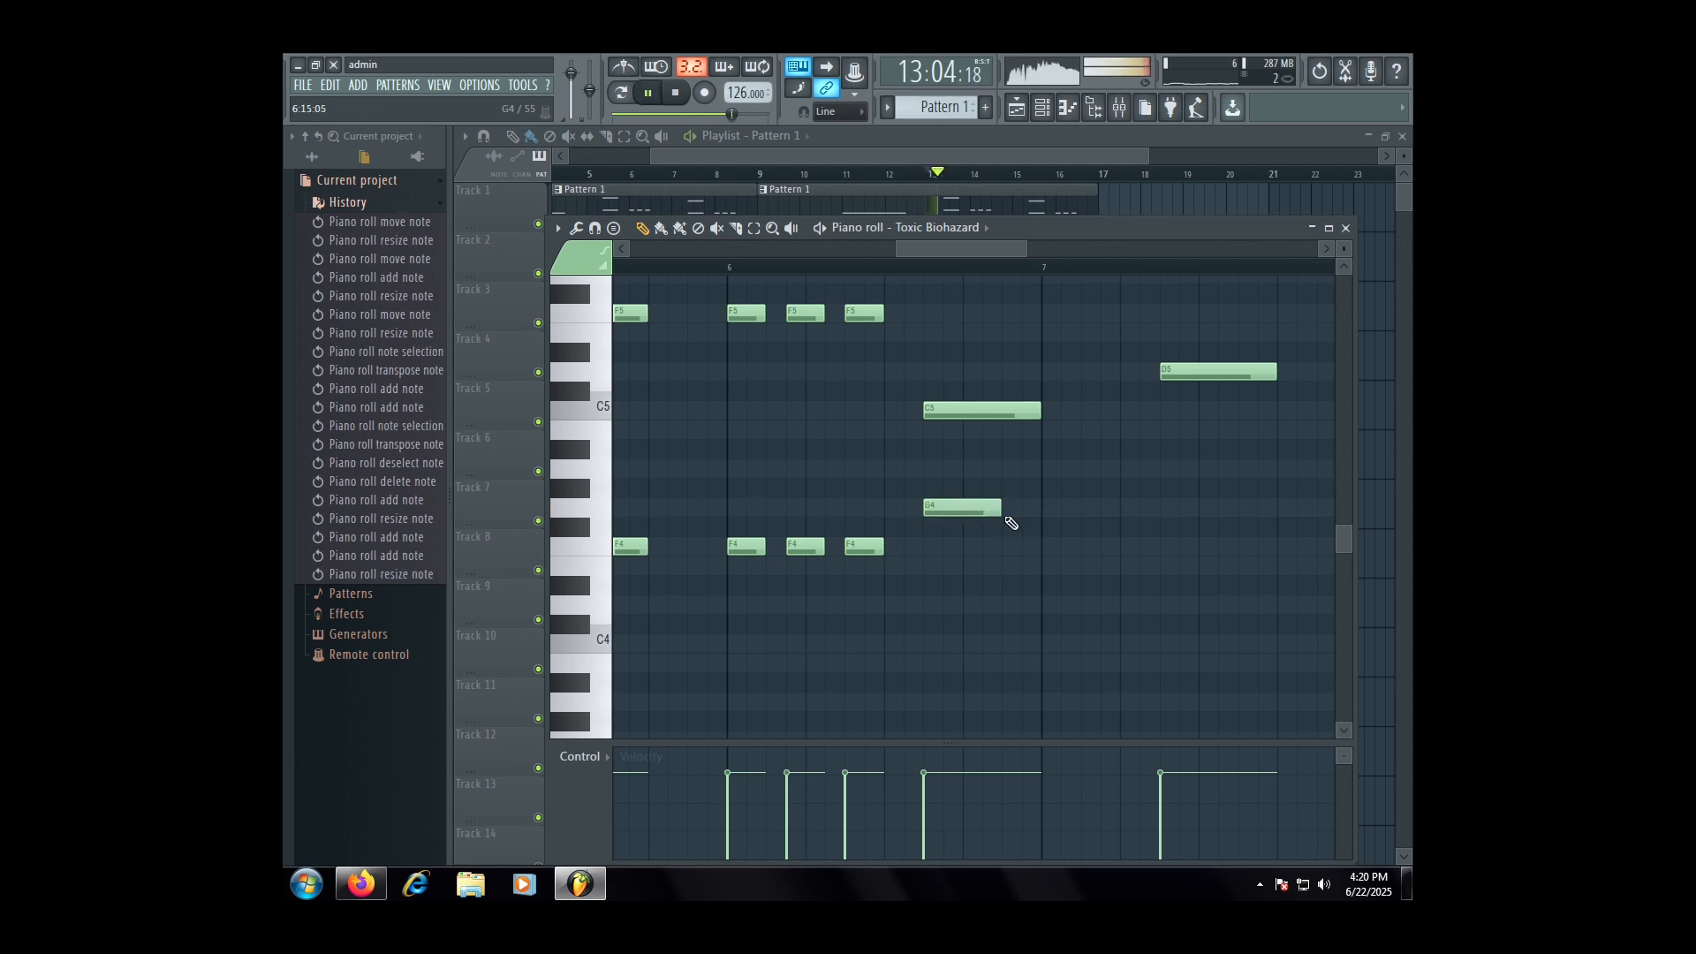
right_click(962, 509)
left_click(925, 509)
right_click(973, 409)
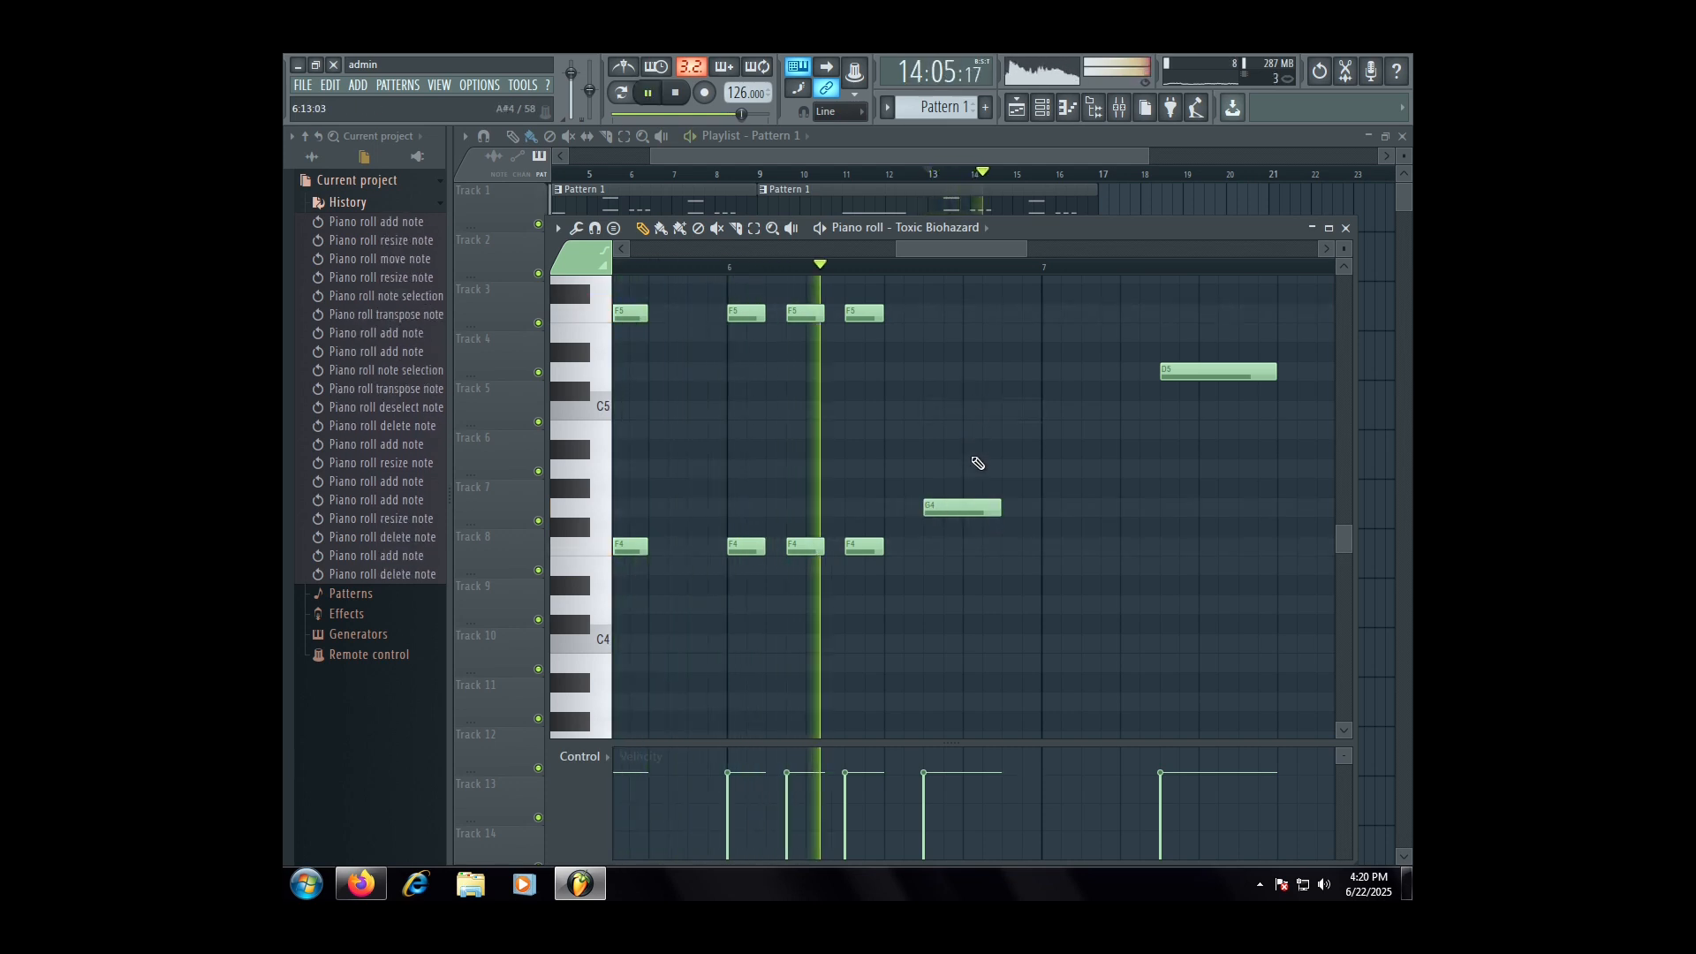
left_click_drag(998, 510, 1041, 510)
left_click(947, 449)
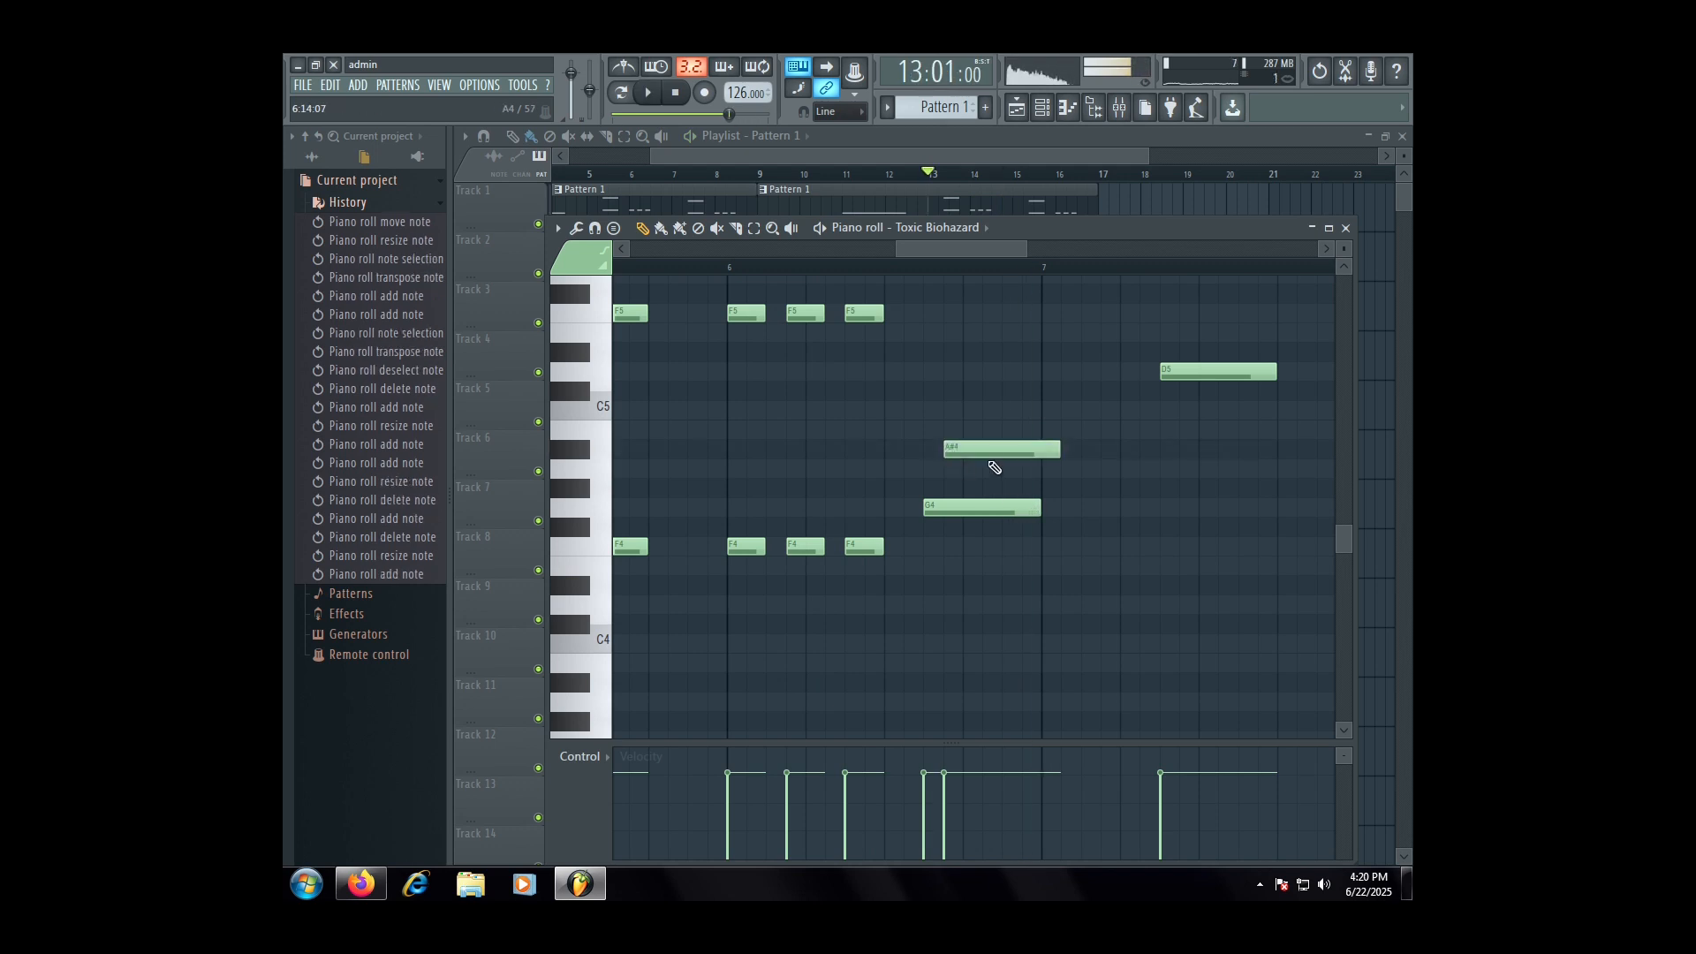
right_click(984, 452)
- Transpose the G4 note at step 11 of bar 6 up one octave to G5 and play it back
key("space")
scroll(908, 477, "down", 1)
left_click_drag(908, 479, 977, 500)
key("ctrl+Up")
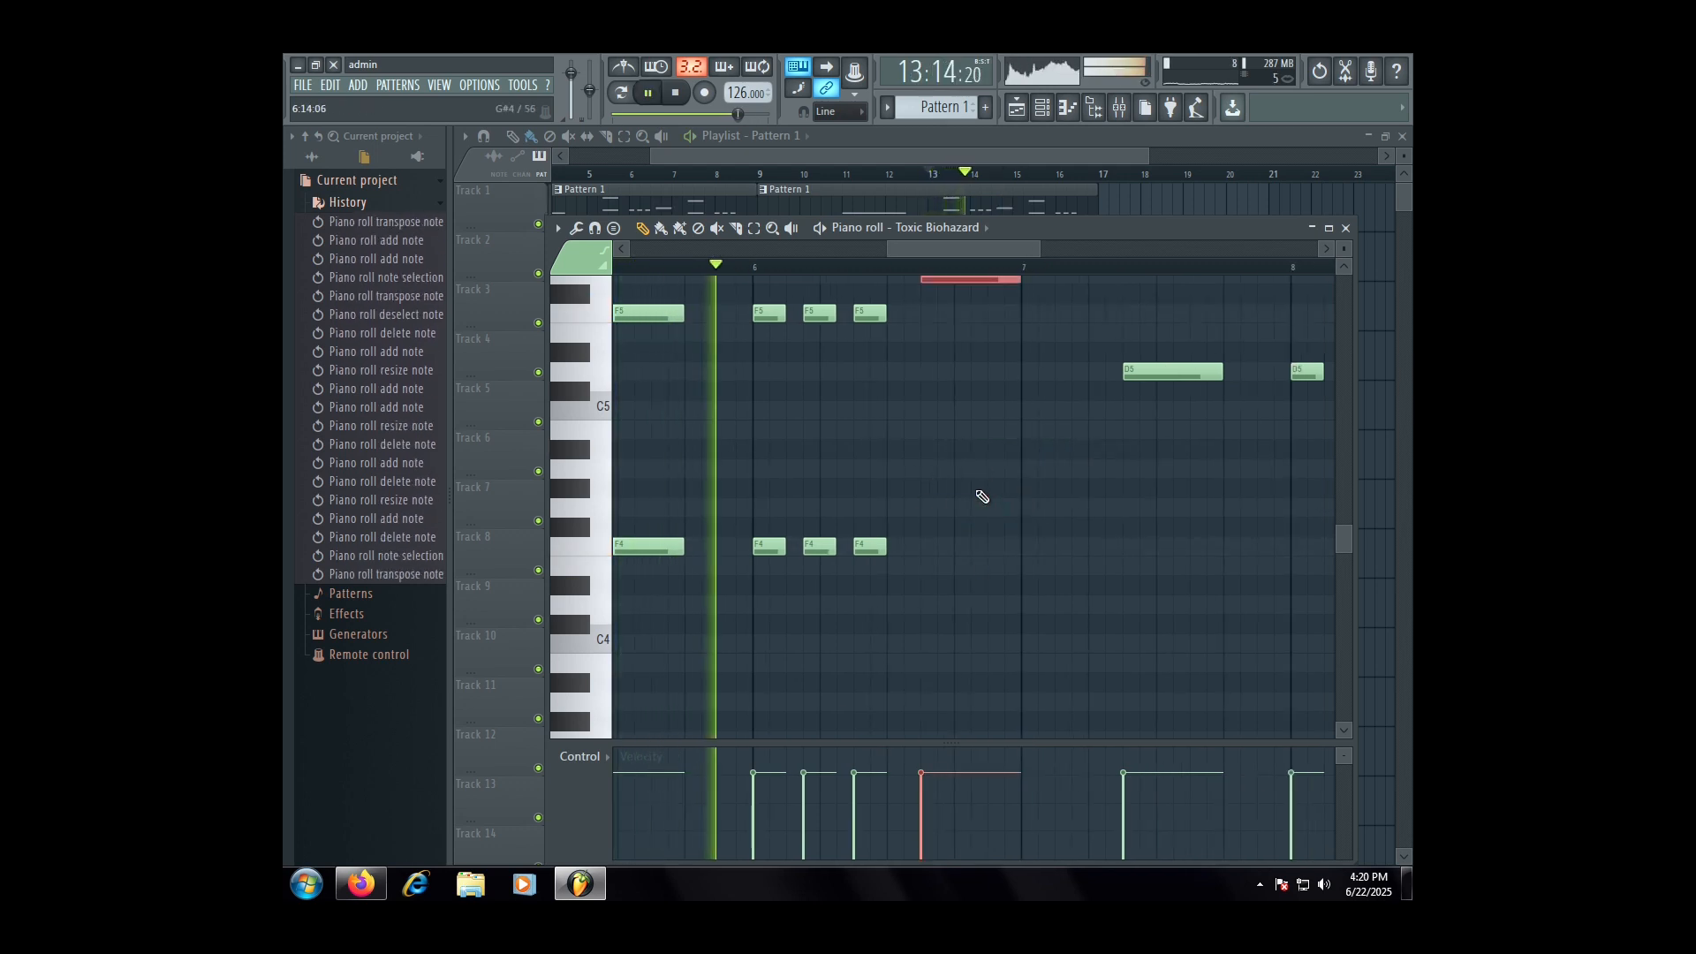
scroll(984, 493, "up", 2)
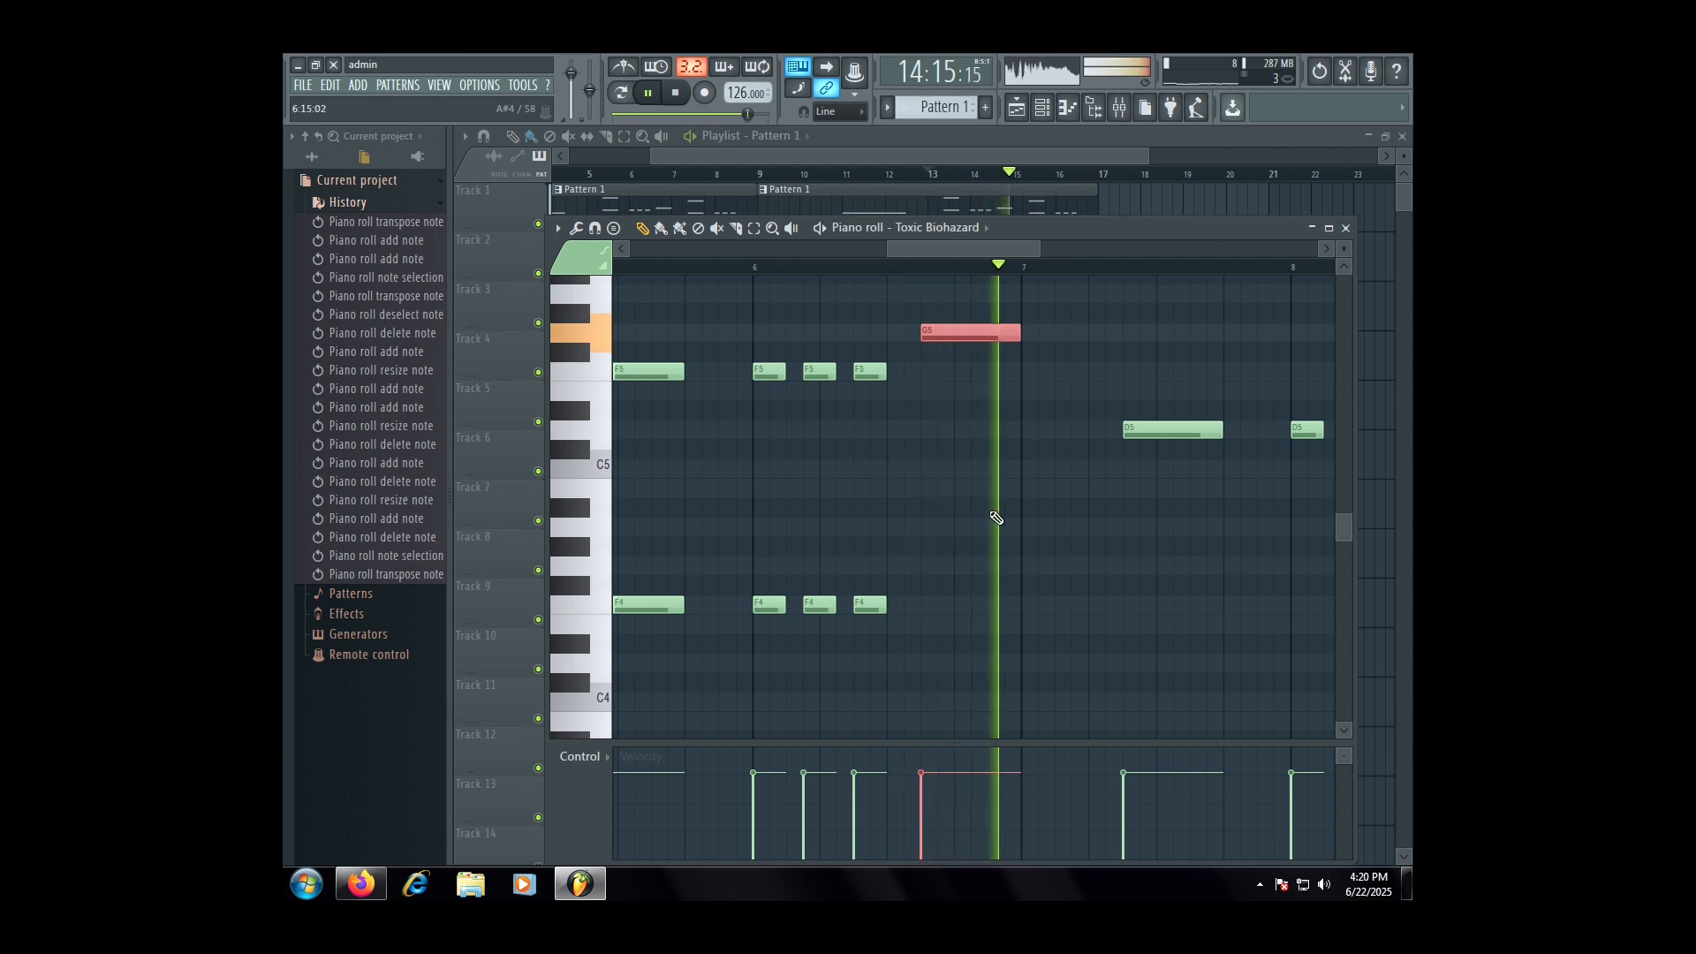
- Add a six-step D5 note at the start of bar 7, leading into the existing D5 note
scroll(989, 353, "up", 2)
scroll(980, 428, "down", 1, "ctrl")
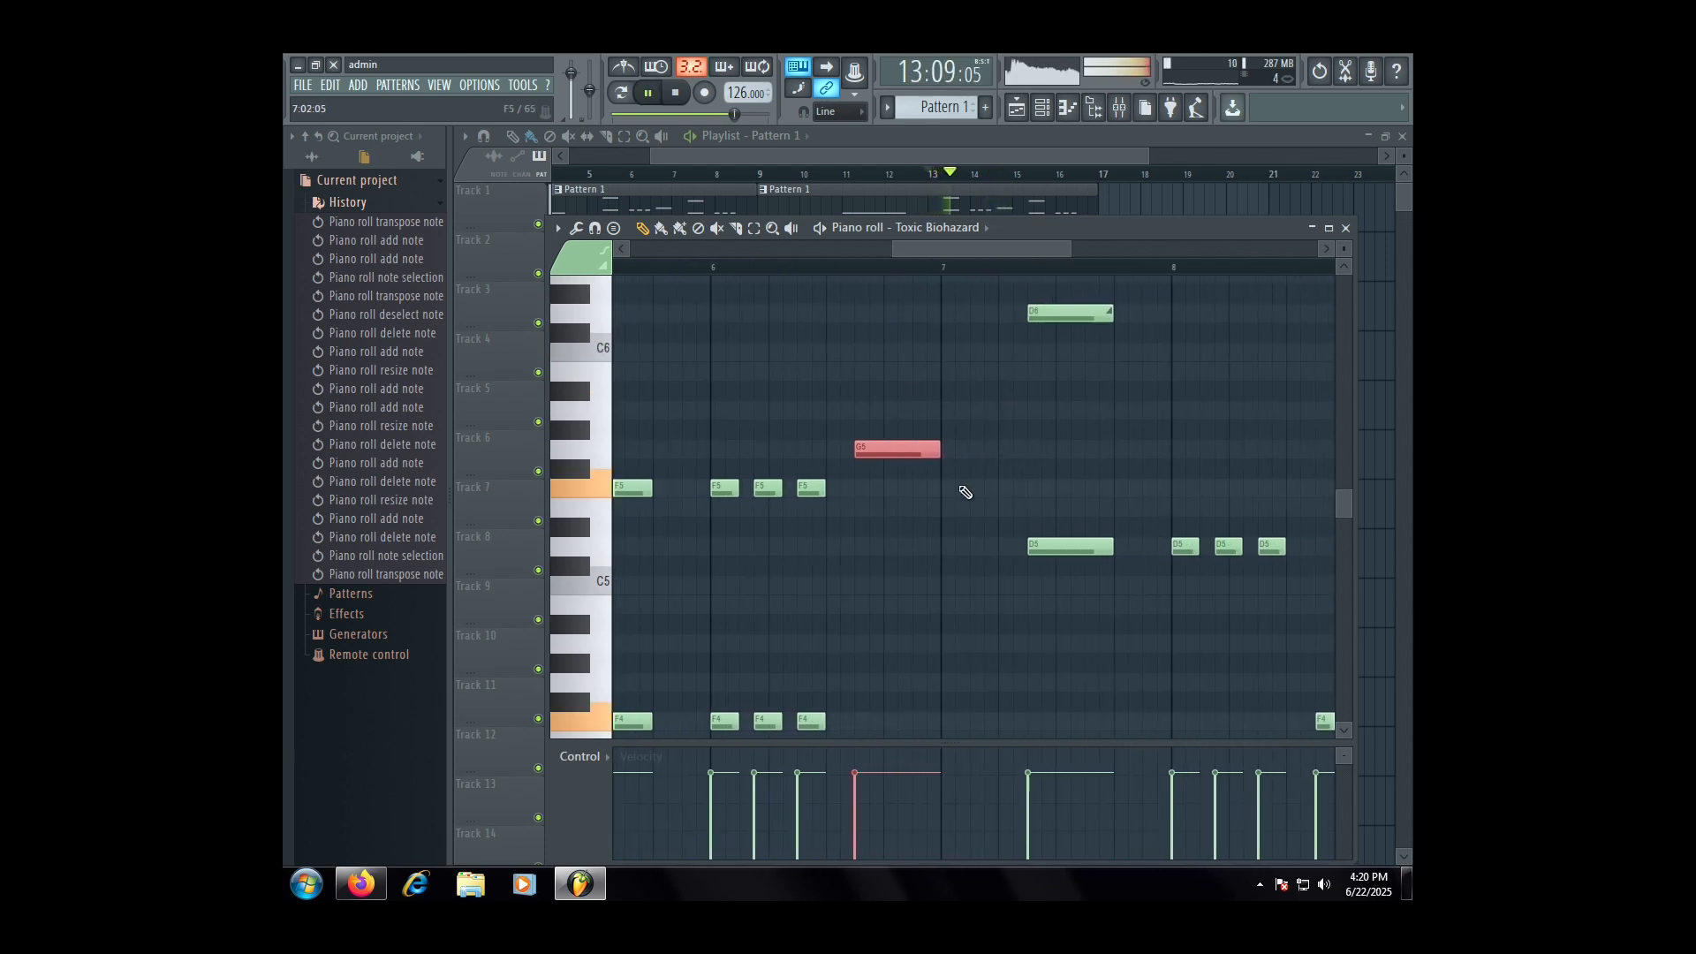
scroll(965, 492, "up", 2)
left_click(945, 548)
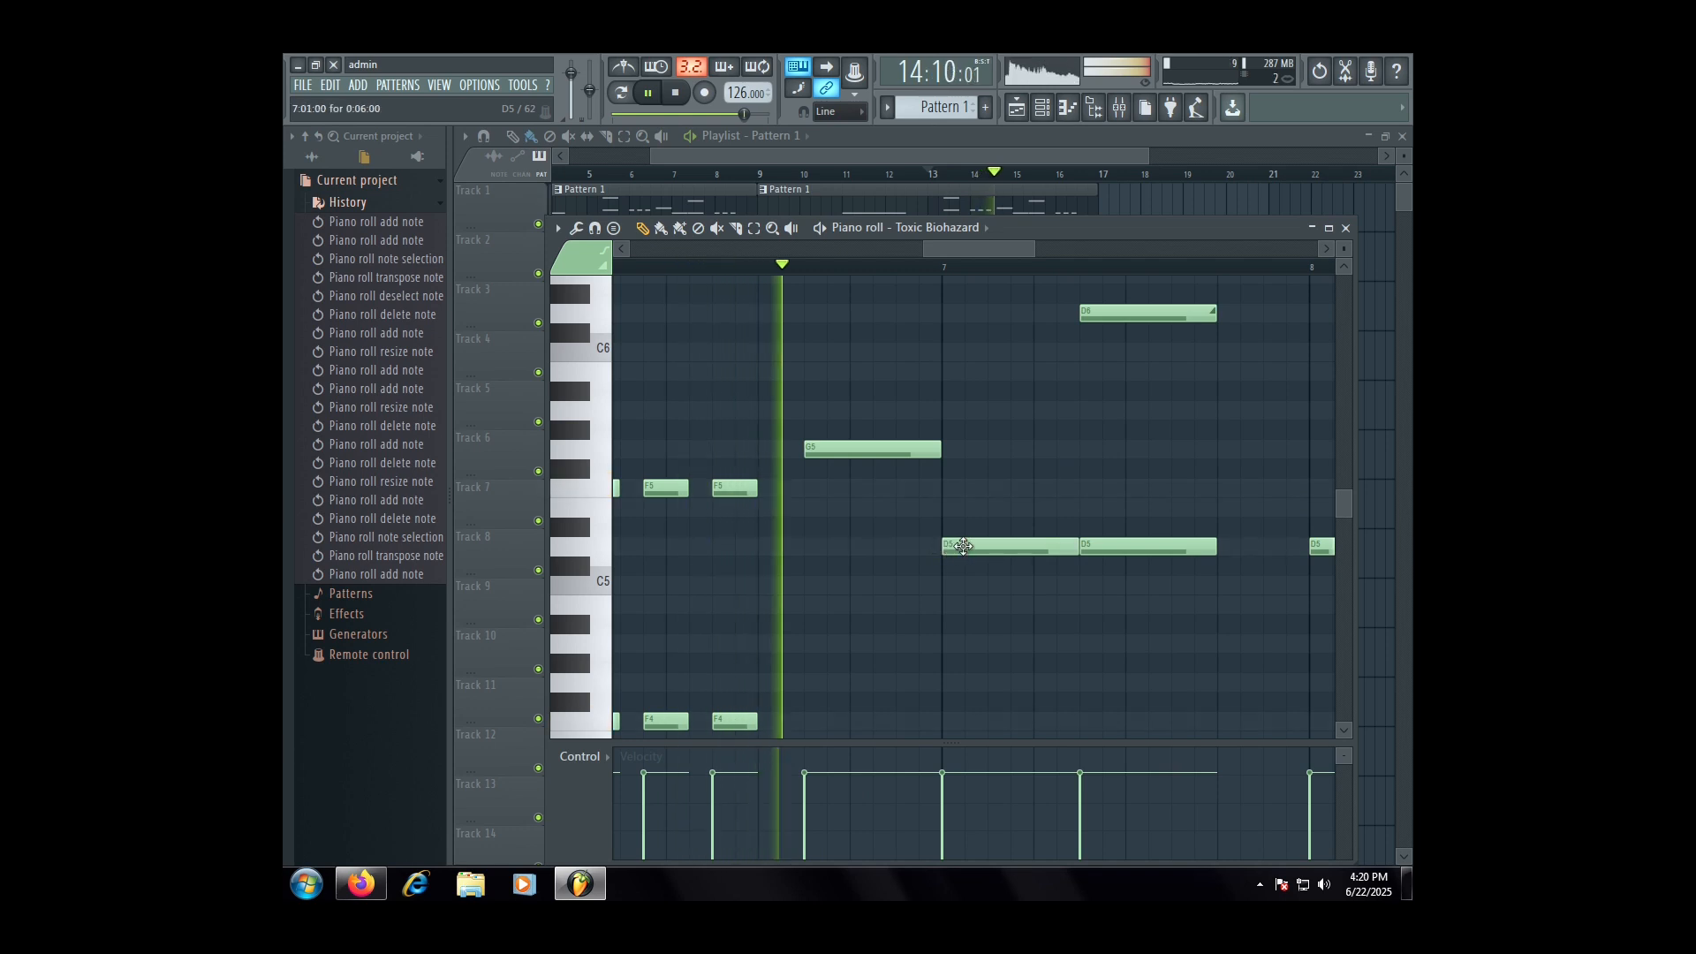
- Try to delete the D5 note at step 7 of bar 7 during playback
scroll(884, 504, "down", 1, "ctrl")
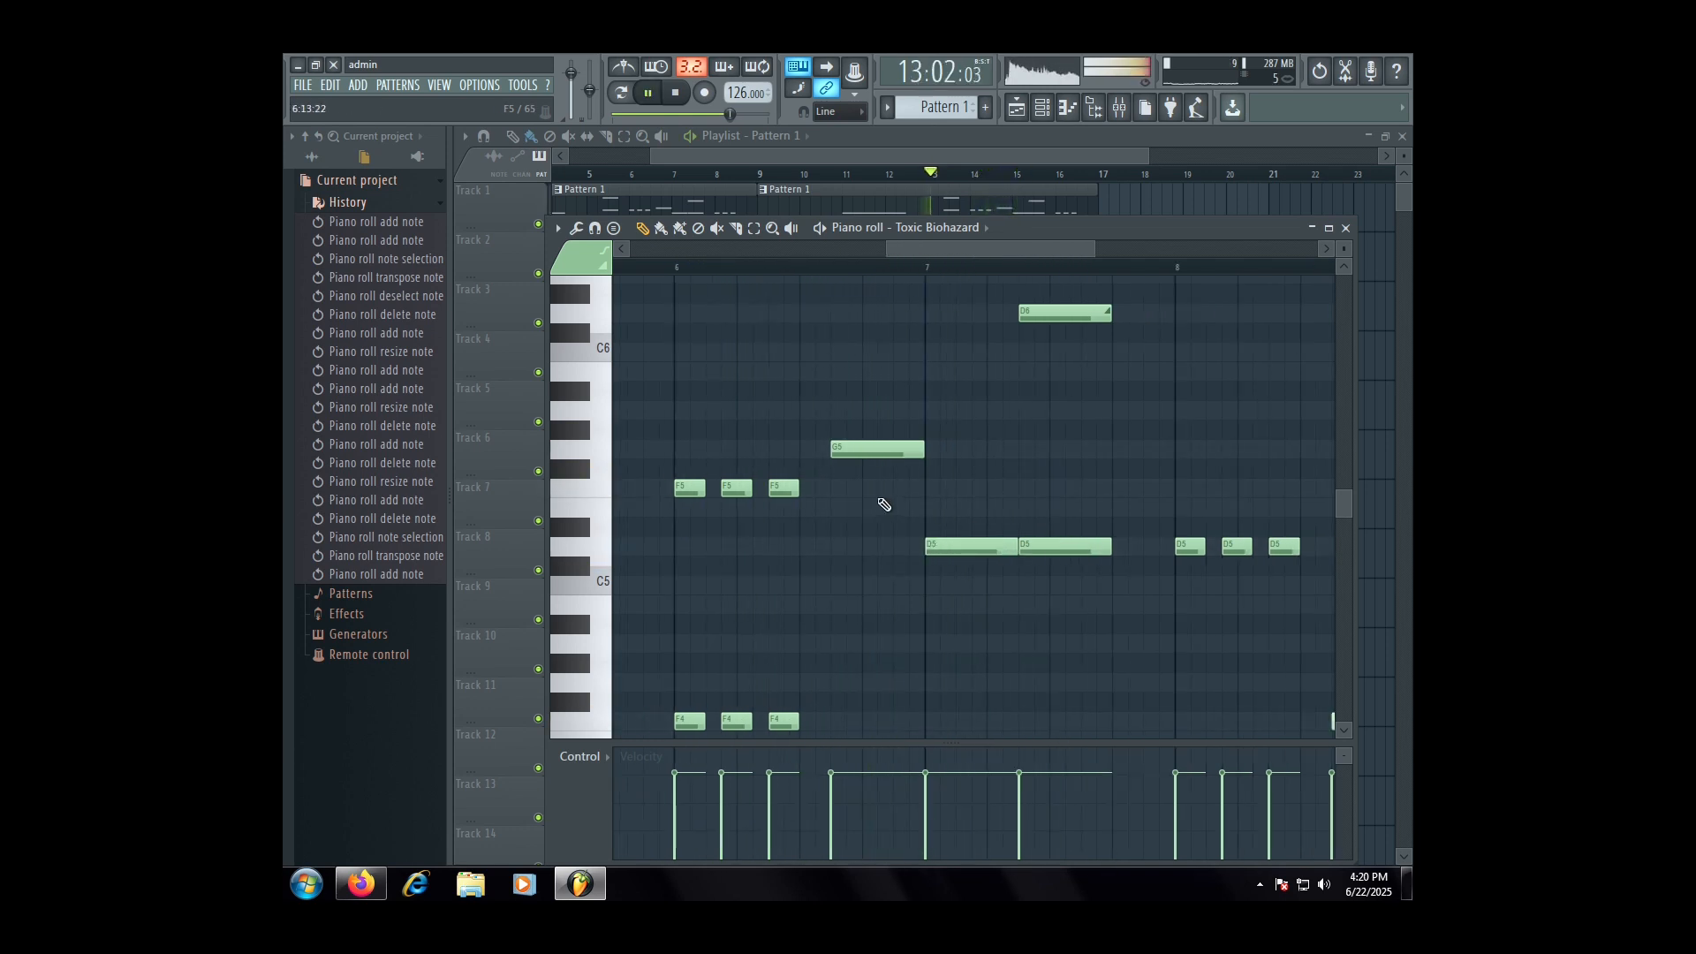
right_click(1021, 551)
key("ctrl+z")
scroll(1004, 548, "up", 2)
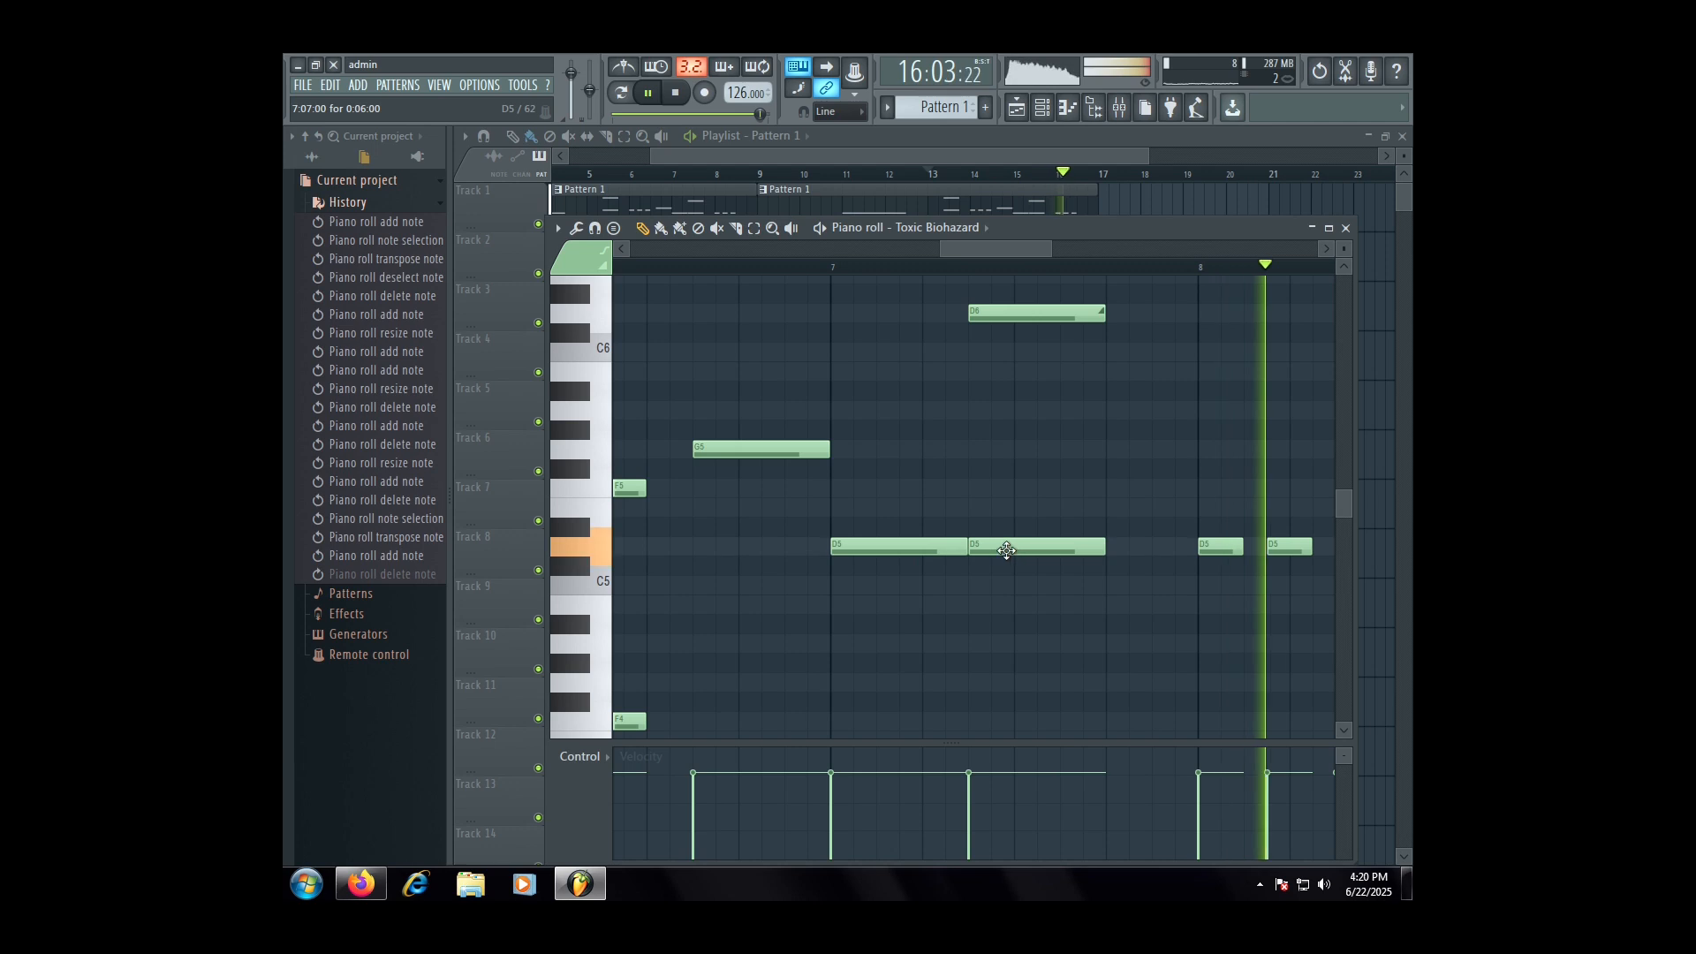
- Move the D5 note at step 7 of bar 7 down to C5 and the D6 note above it to C6
scroll(973, 538, "down", 2, "ctrl")
scroll(972, 541, "up", 1, "ctrl")
left_click_drag(976, 546, 976, 586)
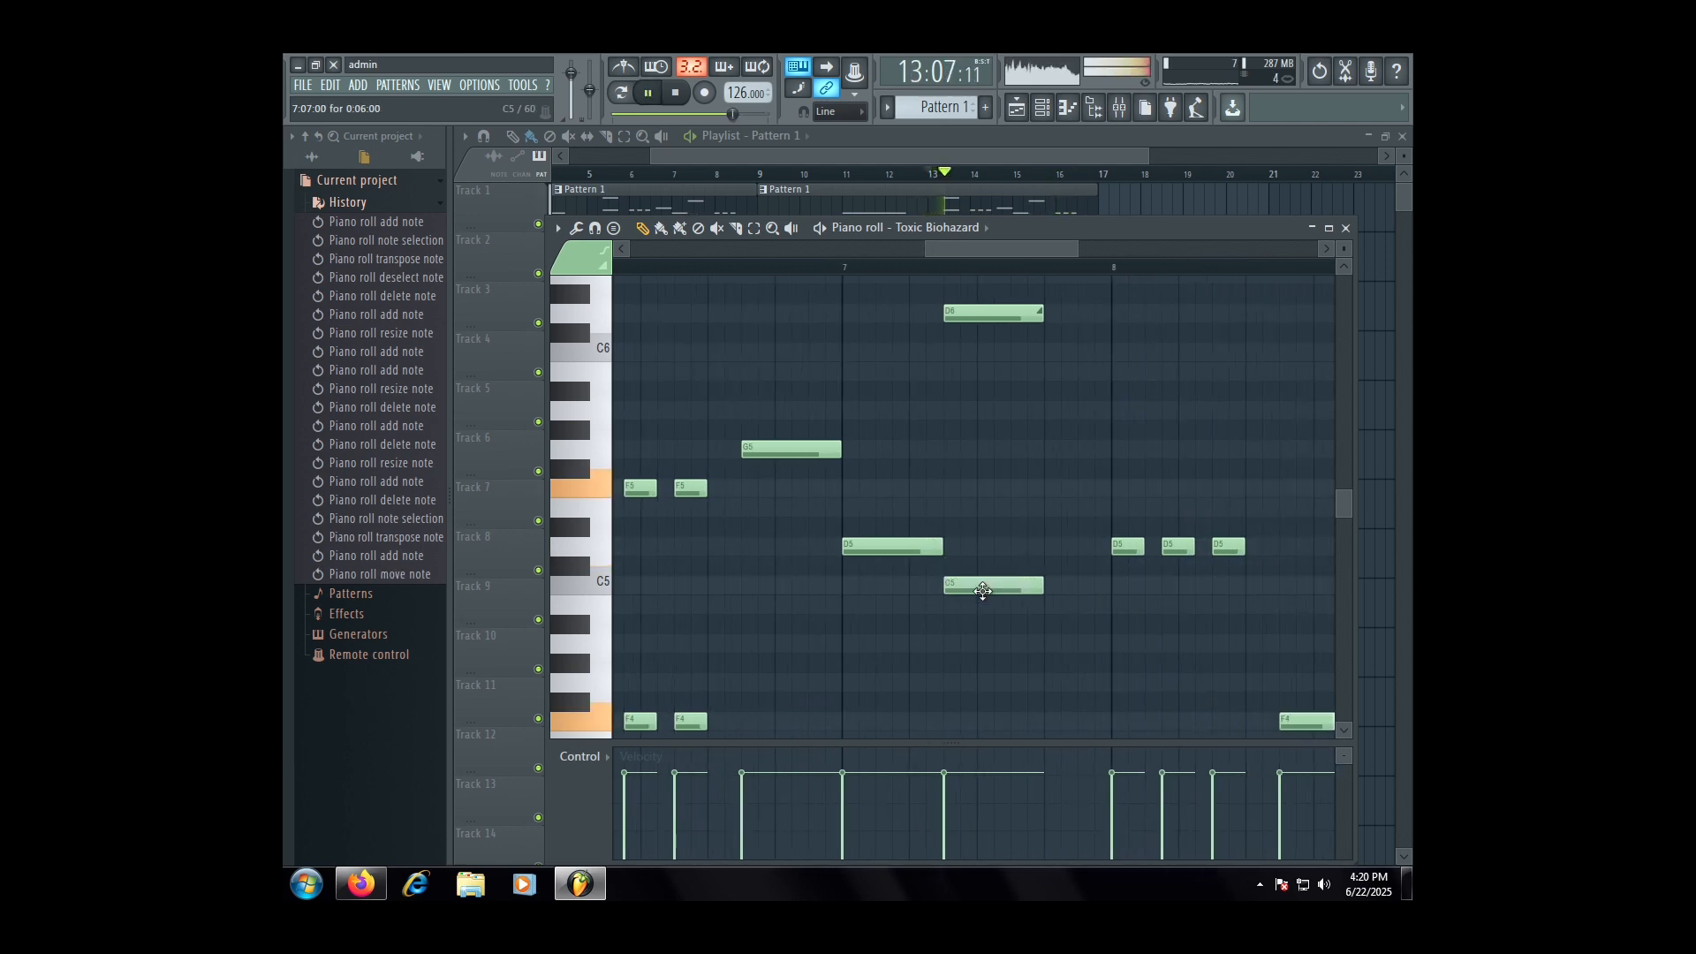
left_click_drag(971, 314, 965, 352)
scroll(965, 462, "down", 3, "ctrl")
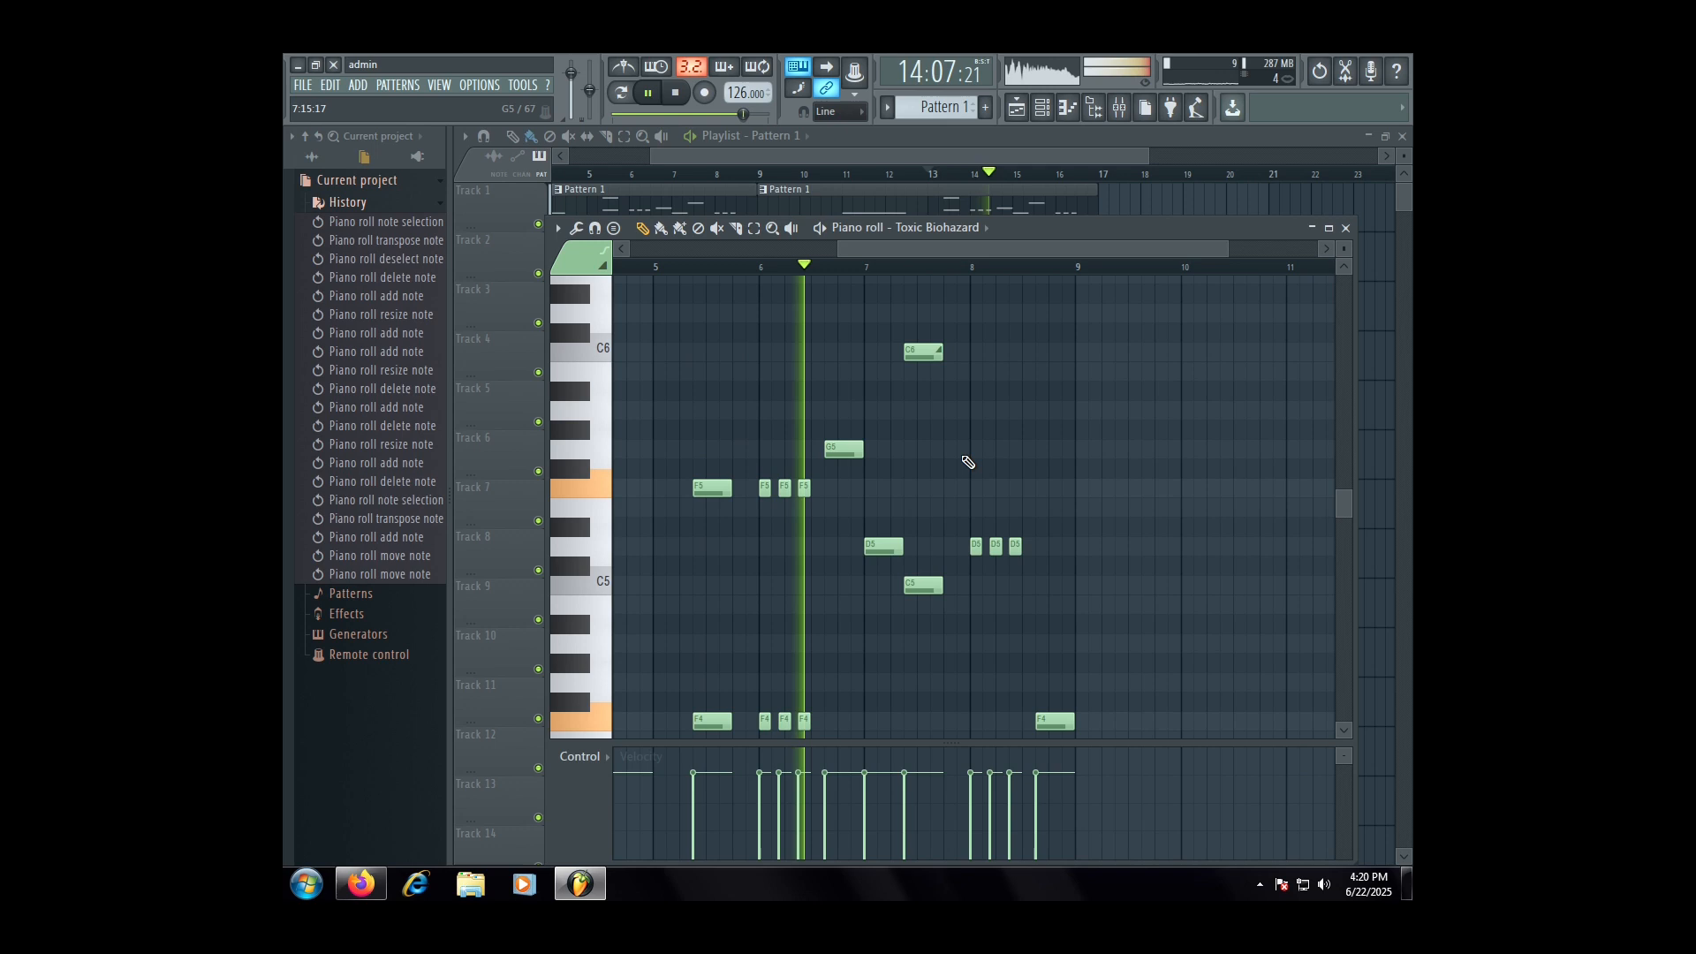
scroll(1055, 477, "up", 3, "ctrl")
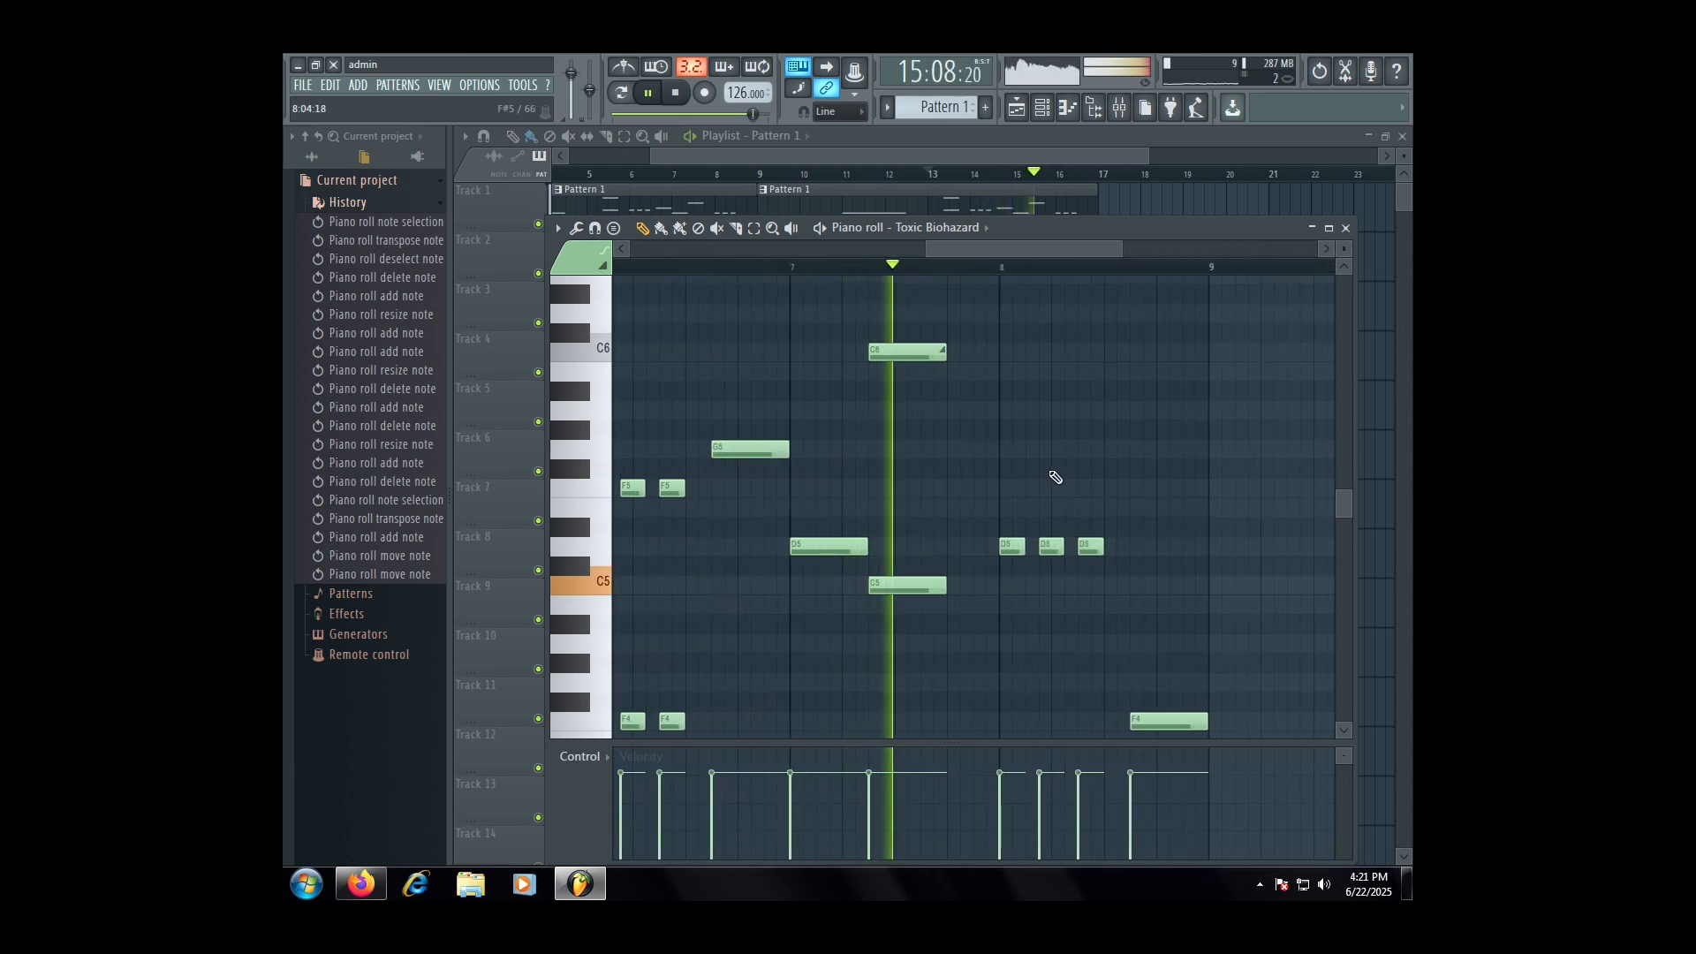
- Transpose the C6 note at step 7 of bar 7 up one octave and play it back
left_click_drag(943, 454, 939, 310, "ctrl")
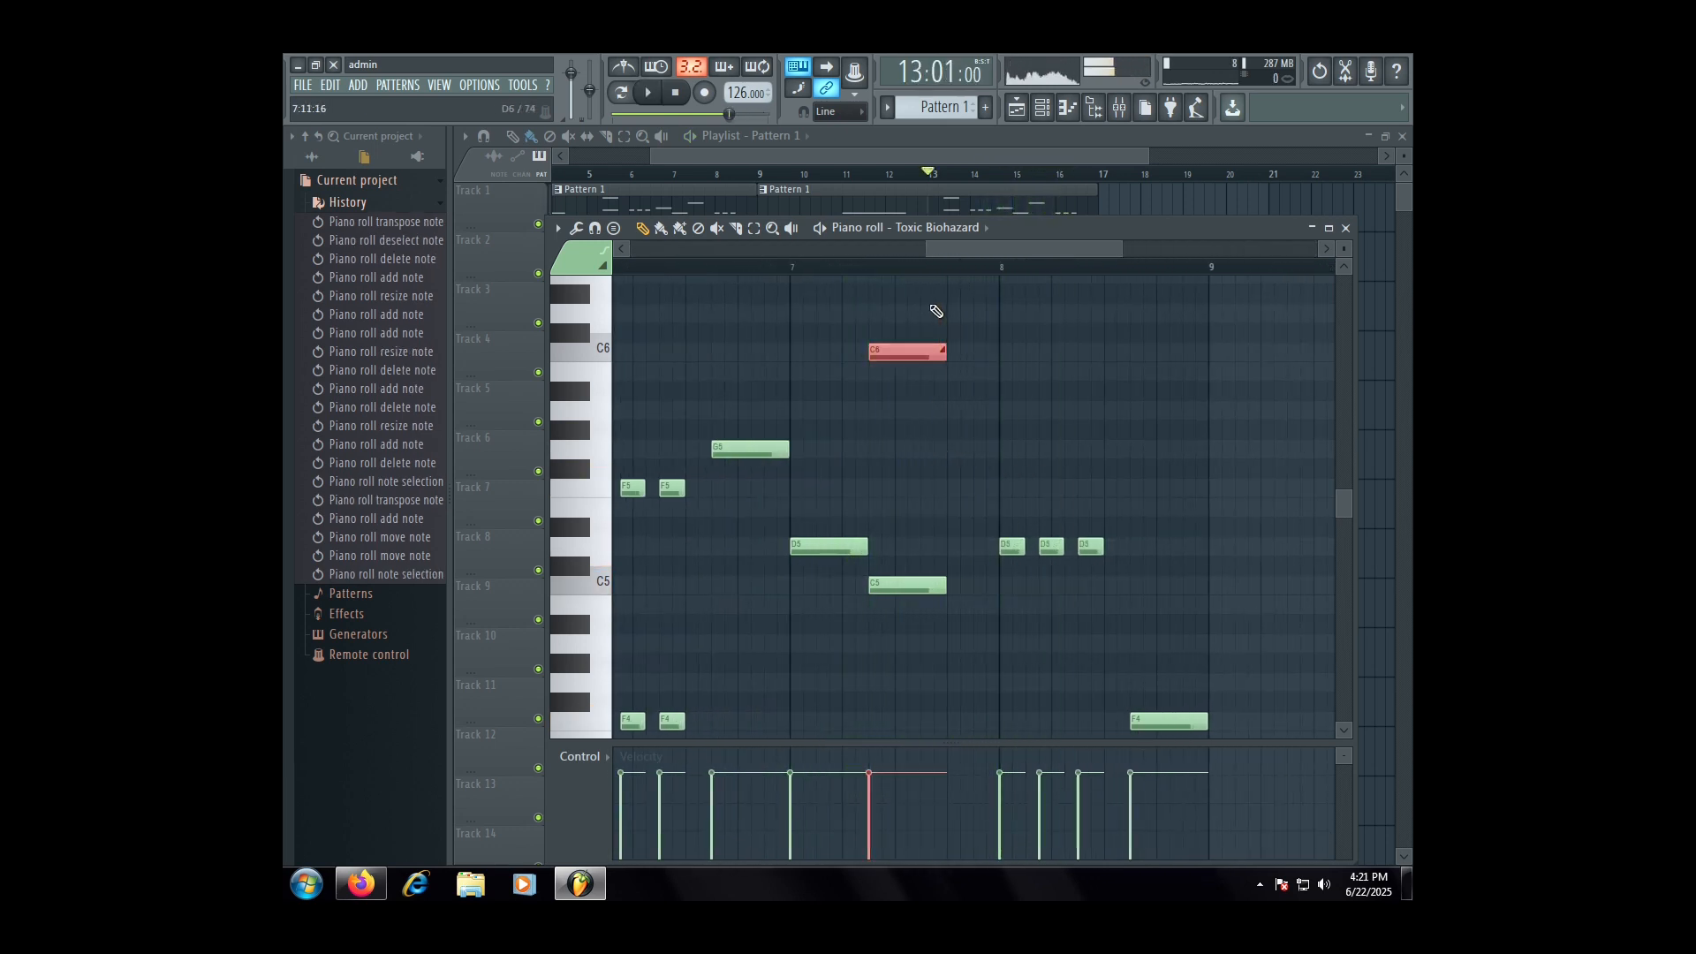
key("ctrl+Up")
scroll(954, 427, "up", 2, "ctrl")
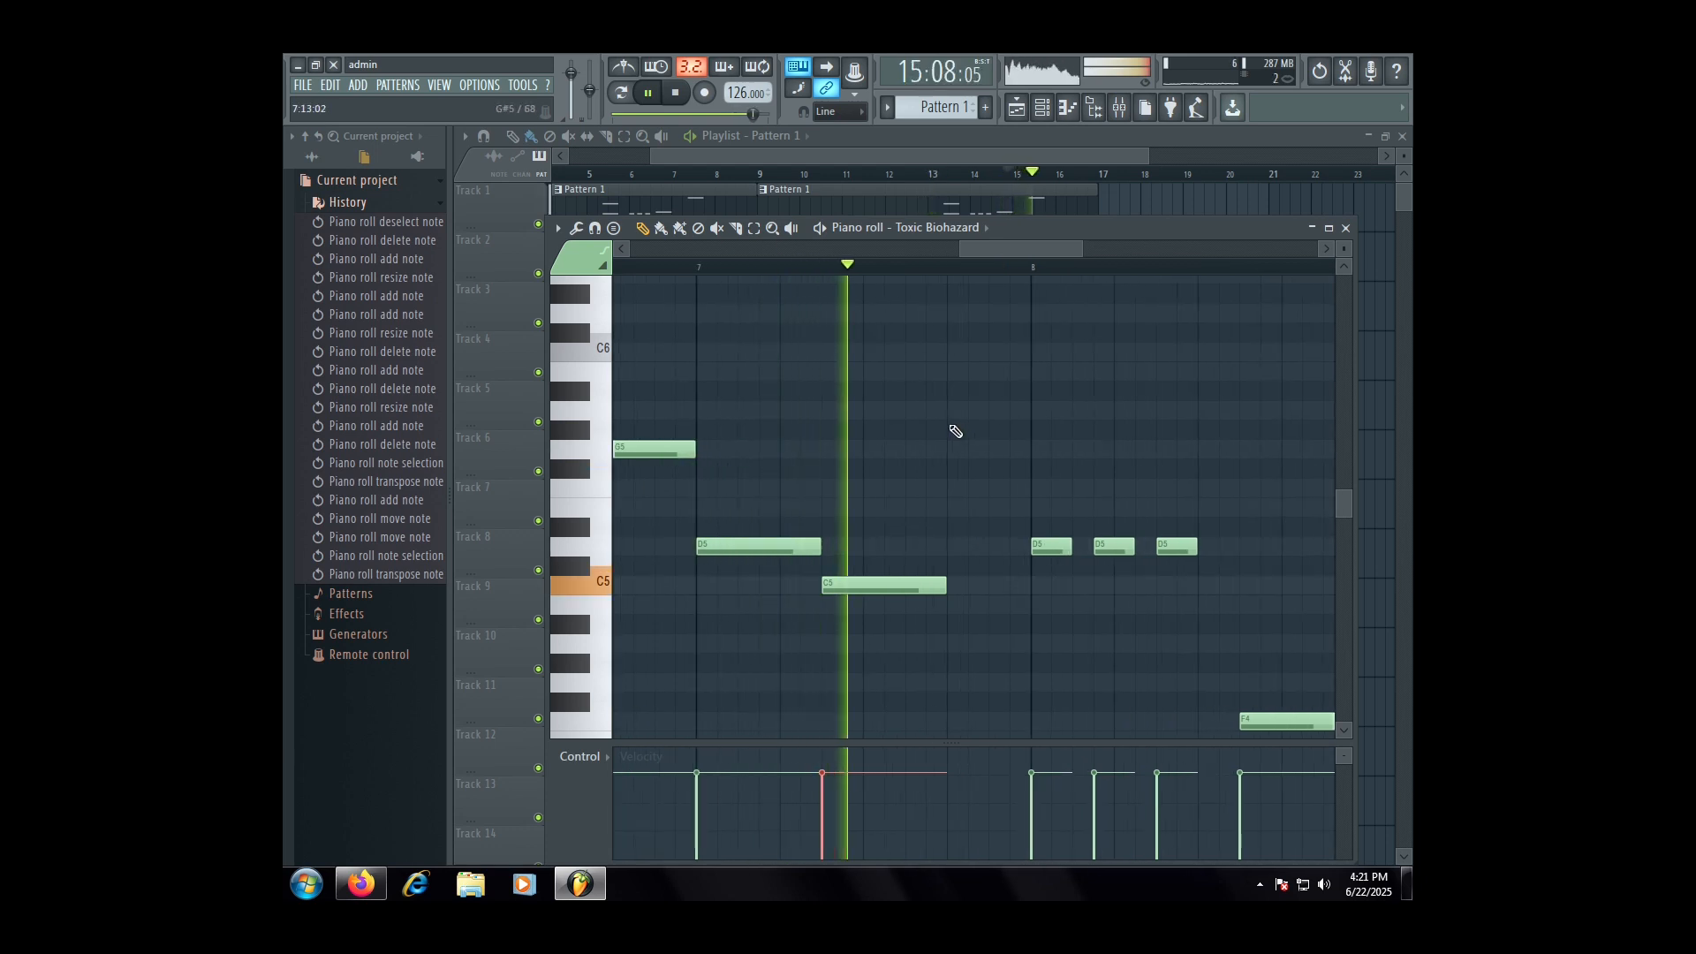
scroll(954, 428, "down", 2, "ctrl")
key("space")
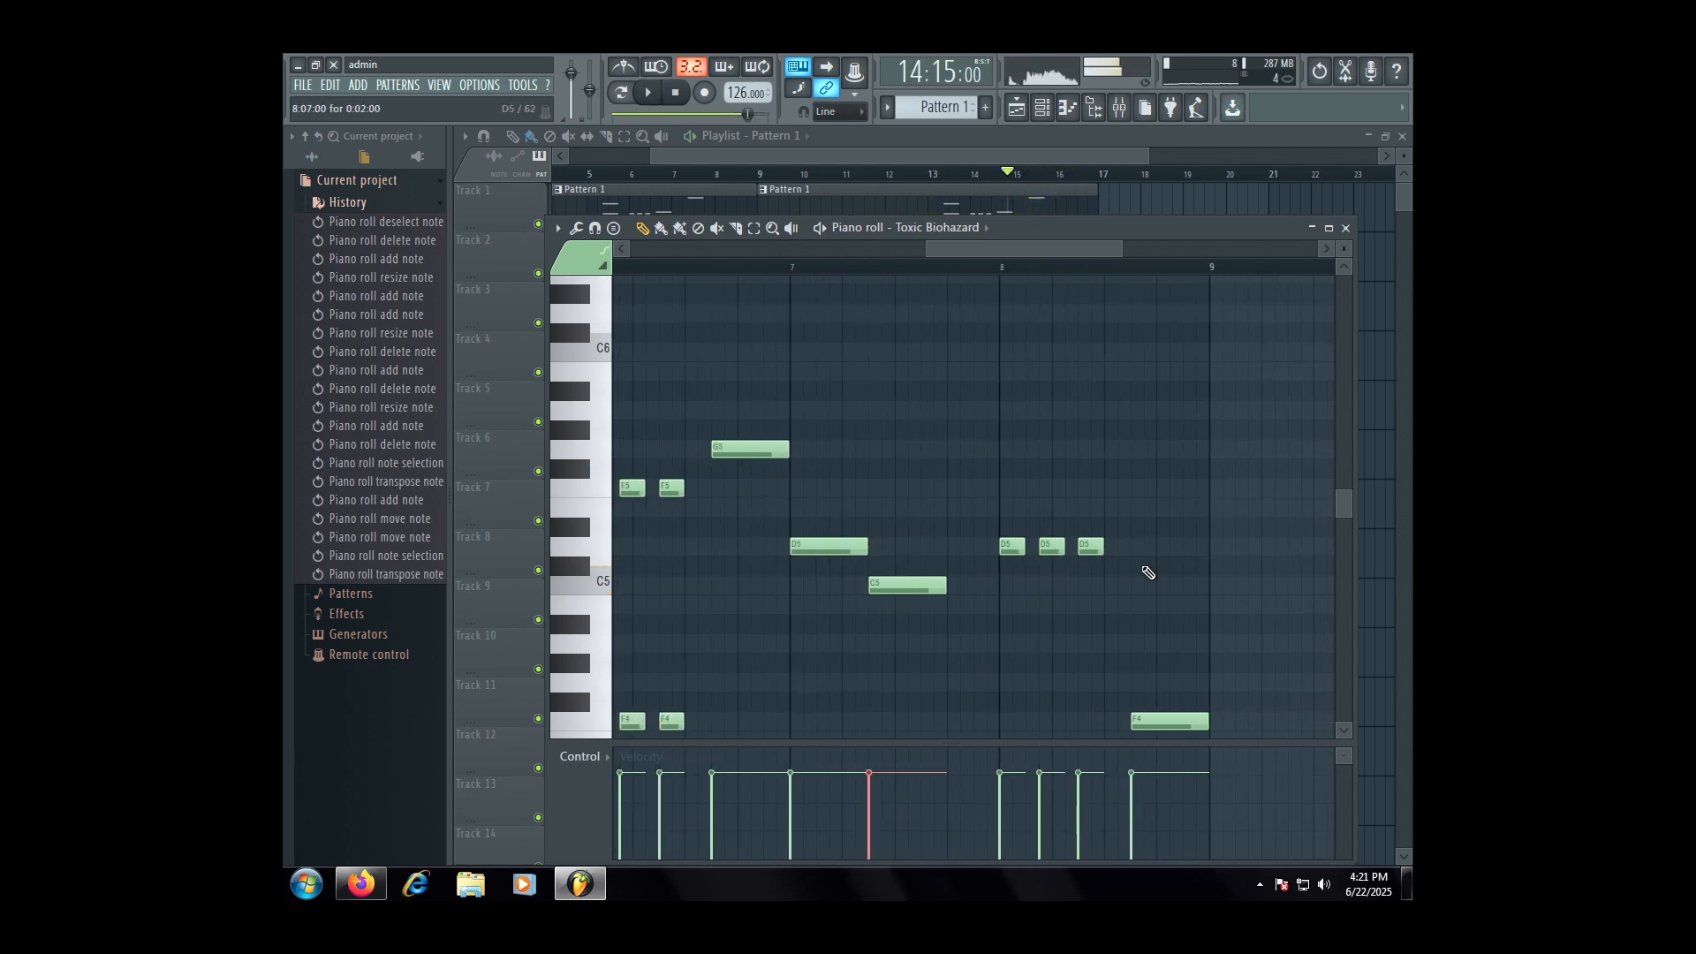
- Move the three short D5 notes at the start of bar 8 down to A4 during playback
left_click_drag(1149, 575, 1001, 552, "ctrl")
key("space")
left_click_drag(1008, 616, 1017, 658)
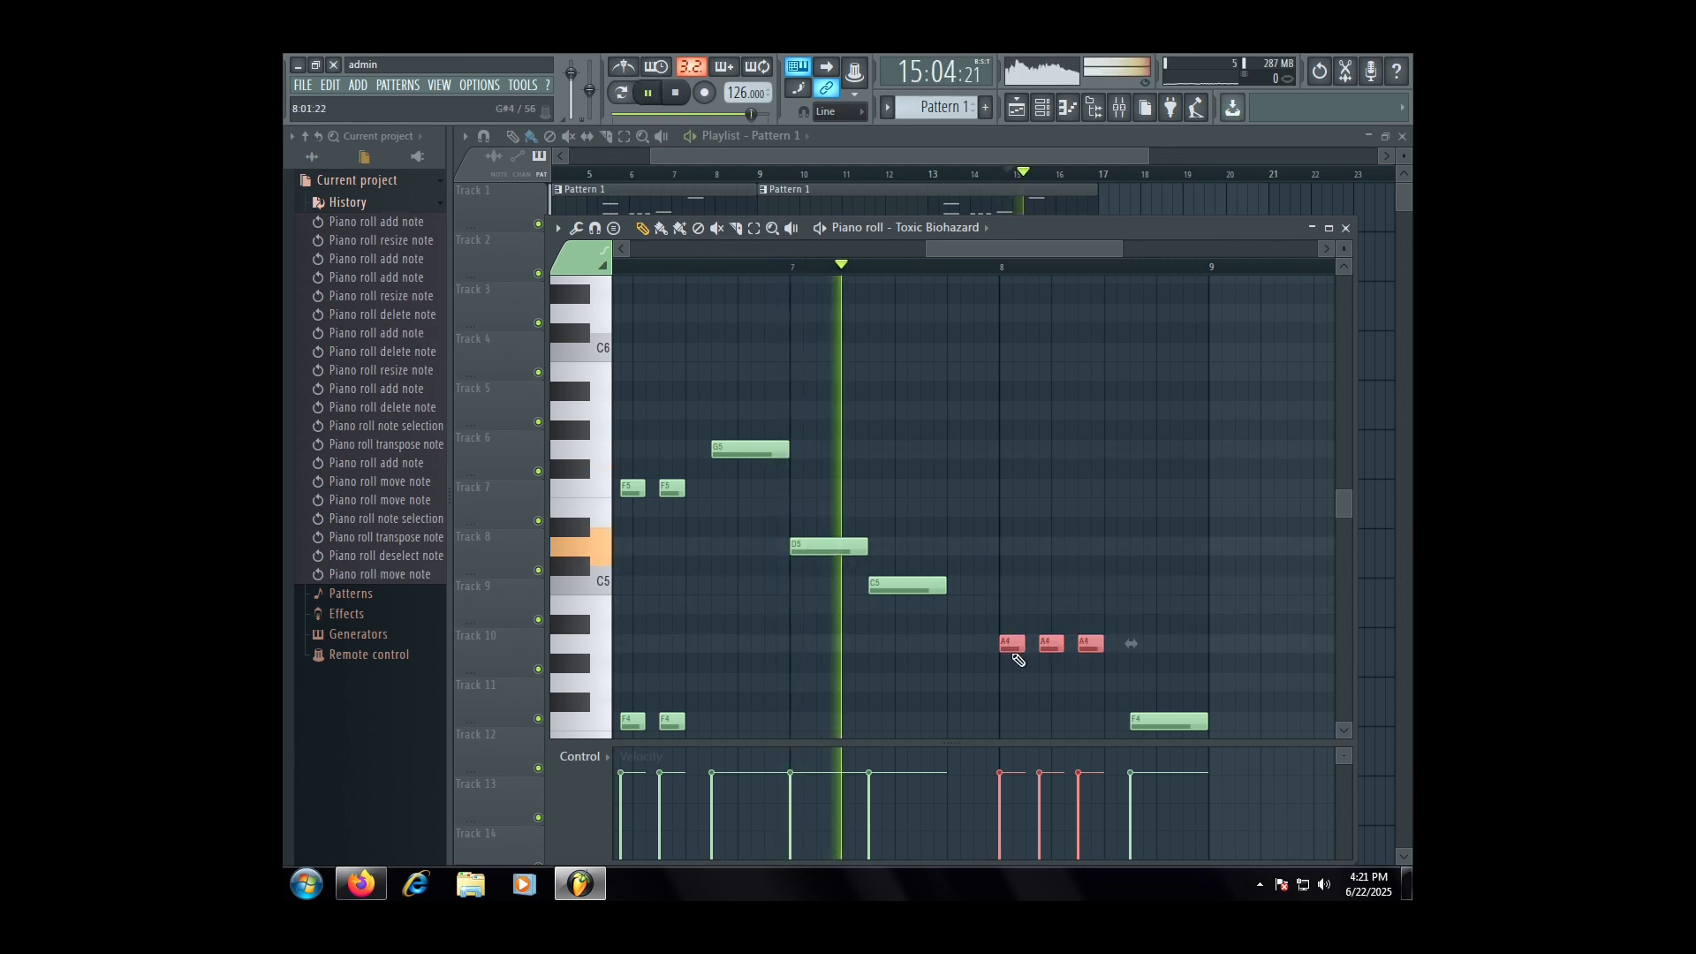
scroll(1016, 652, "down", 2, "ctrl")
scroll(980, 638, "up", 2, "ctrl")
scroll(972, 638, "down", 1)
- Move the long F4 note at step 11 of bar 8 down to C4 and play it back, clearing any stray notes
left_click(1040, 606)
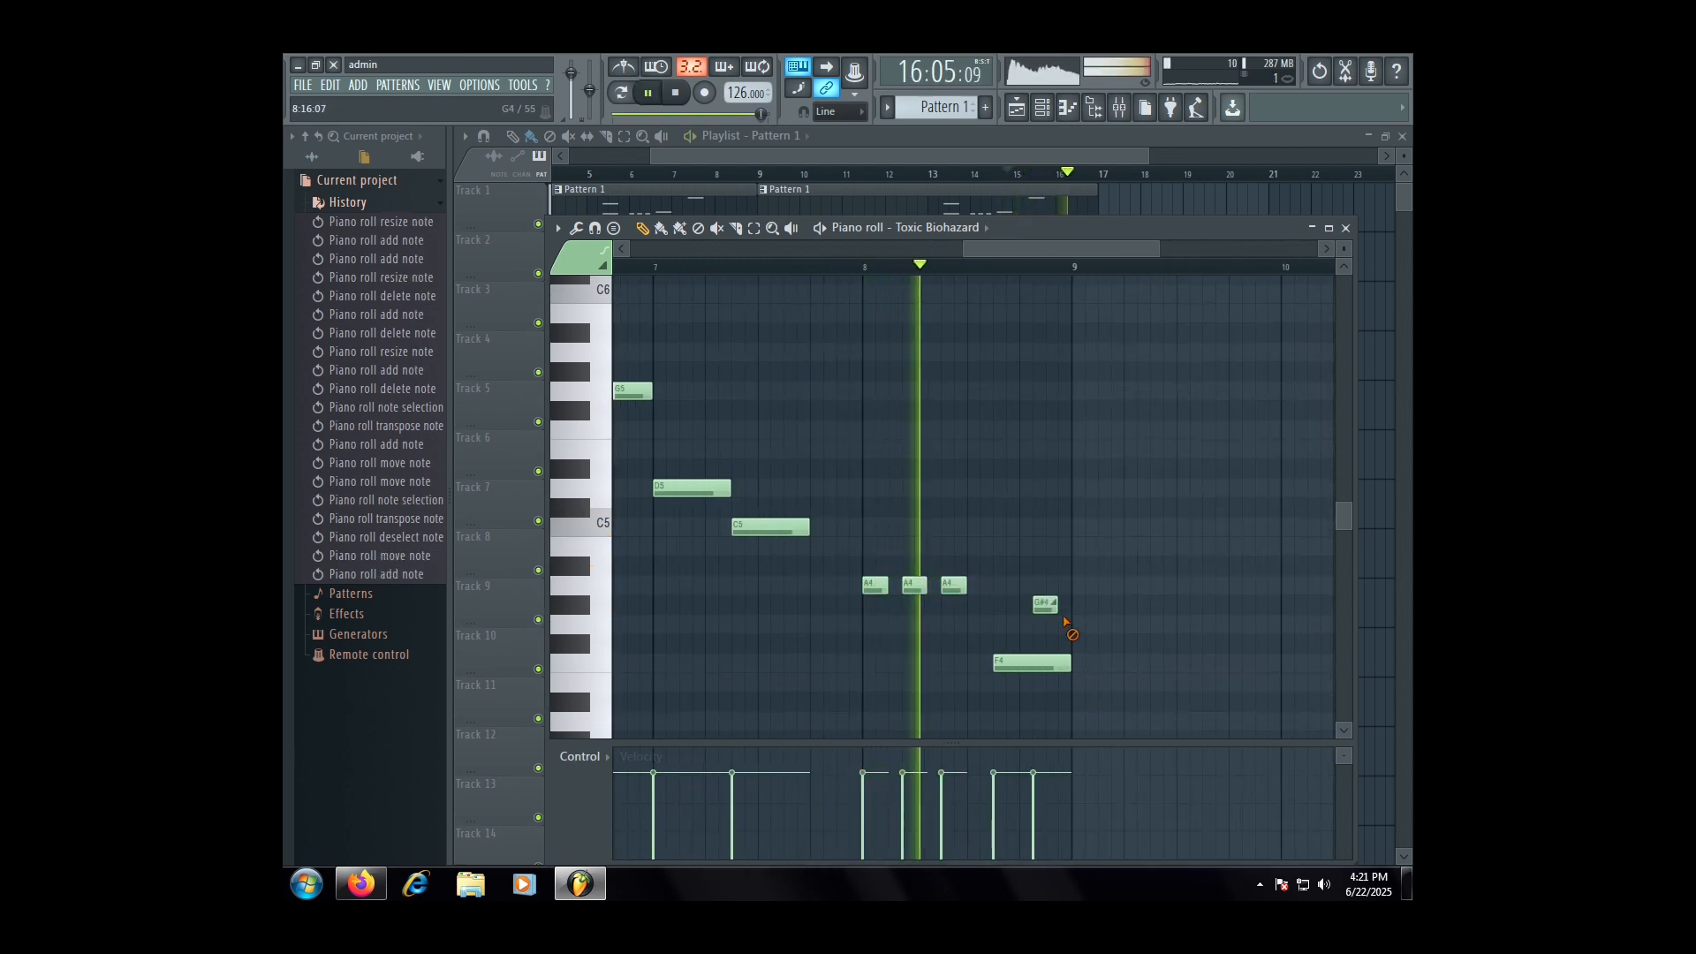
right_click(1047, 607)
key("space")
left_click_drag(1013, 669, 1022, 731)
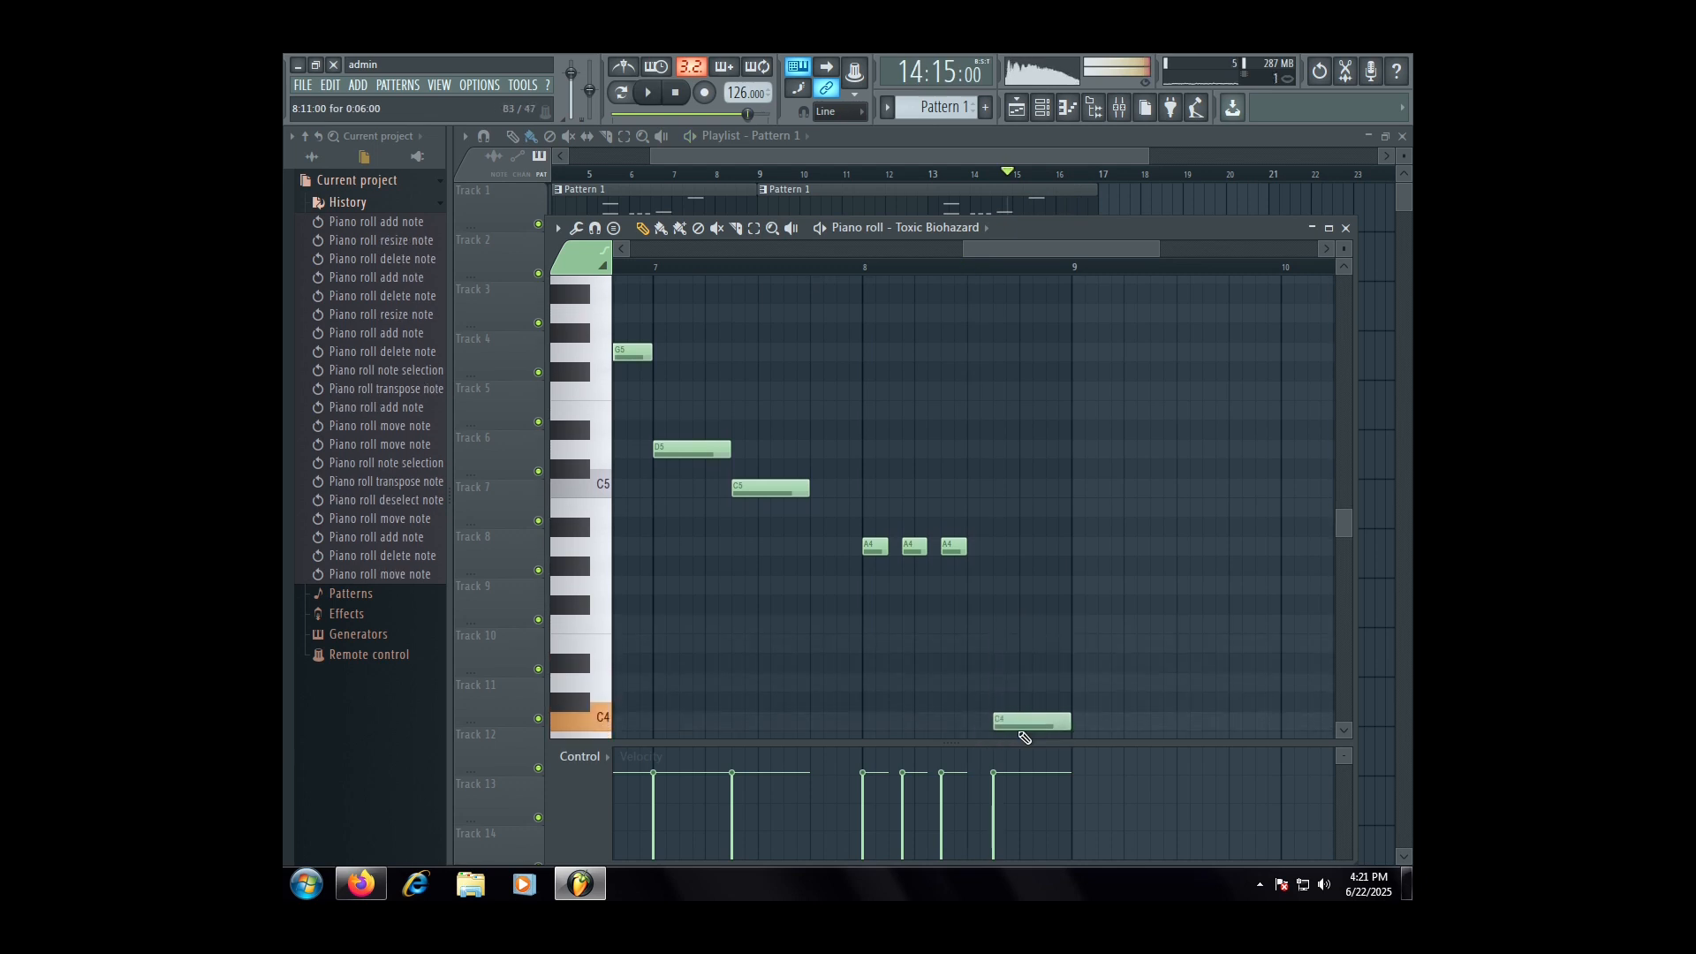
scroll(977, 633, "down", 2, "ctrl")
key("space")
left_click(1025, 560)
right_click(1026, 560)
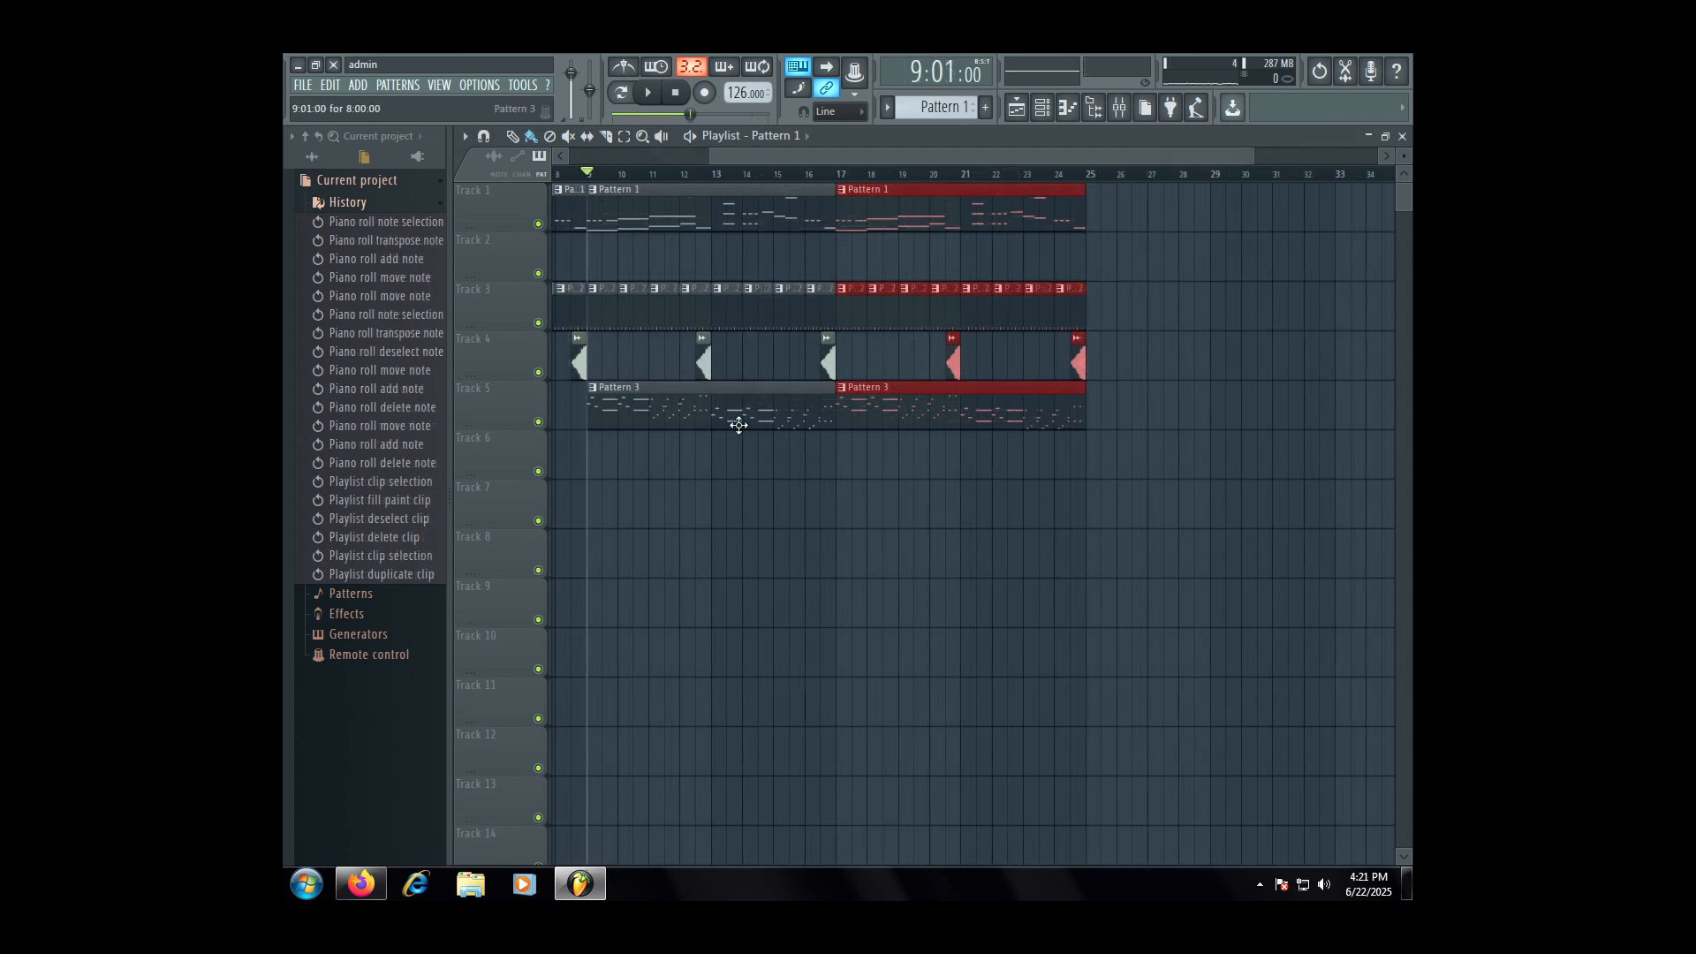
- Undo the last clip duplication and duplicate only the Track 5 Pattern 3 clip and the Track 3 Pattern 2 clips from bars 9–16 to bar 17
key("ctrl+z")
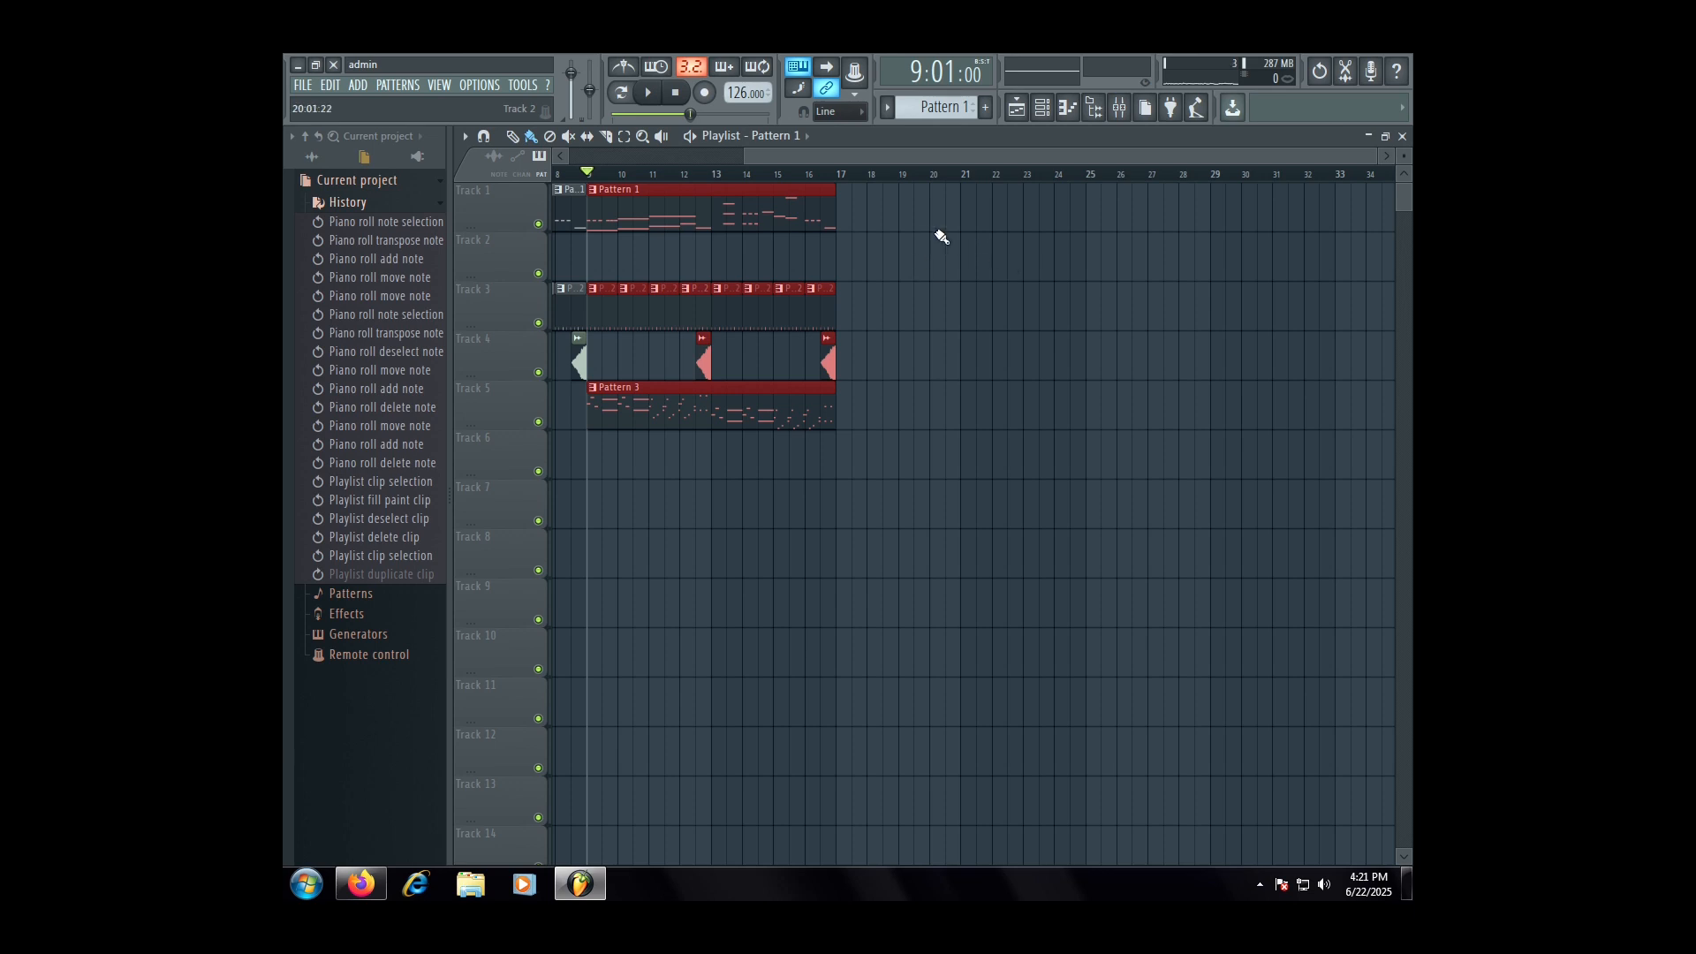
left_click_drag(881, 410, 749, 403)
key("ctrl+b")
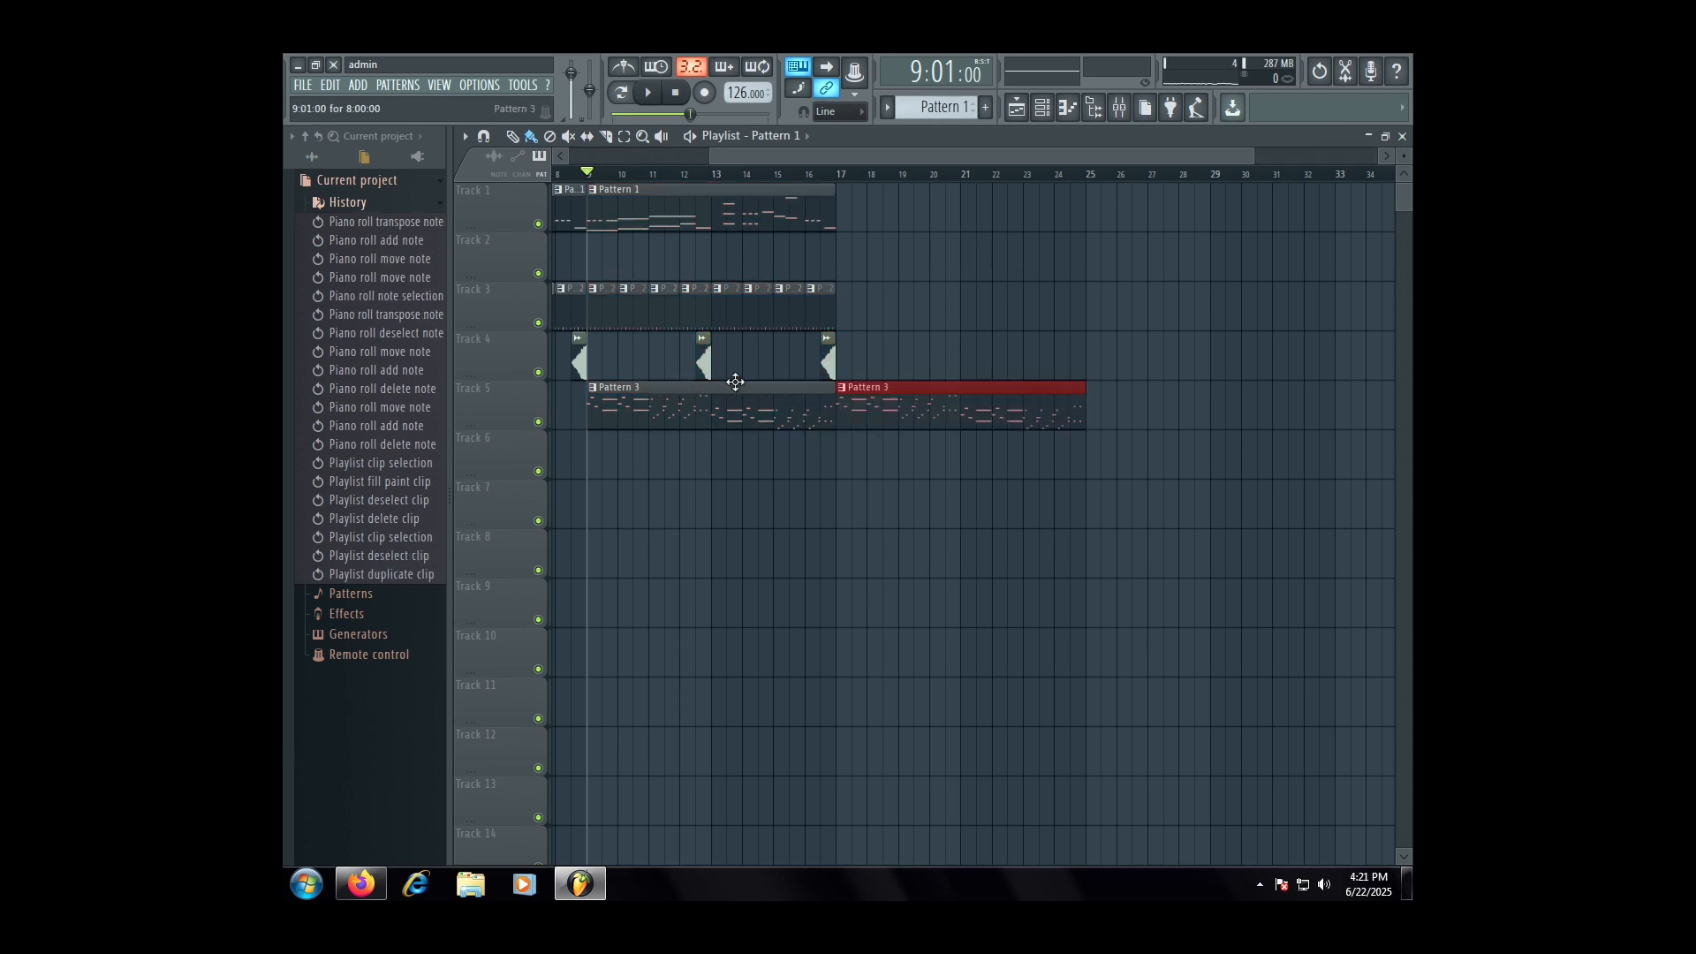
left_click_drag(878, 310, 595, 311)
key("ctrl+b")
scroll(855, 314, "up", 5)
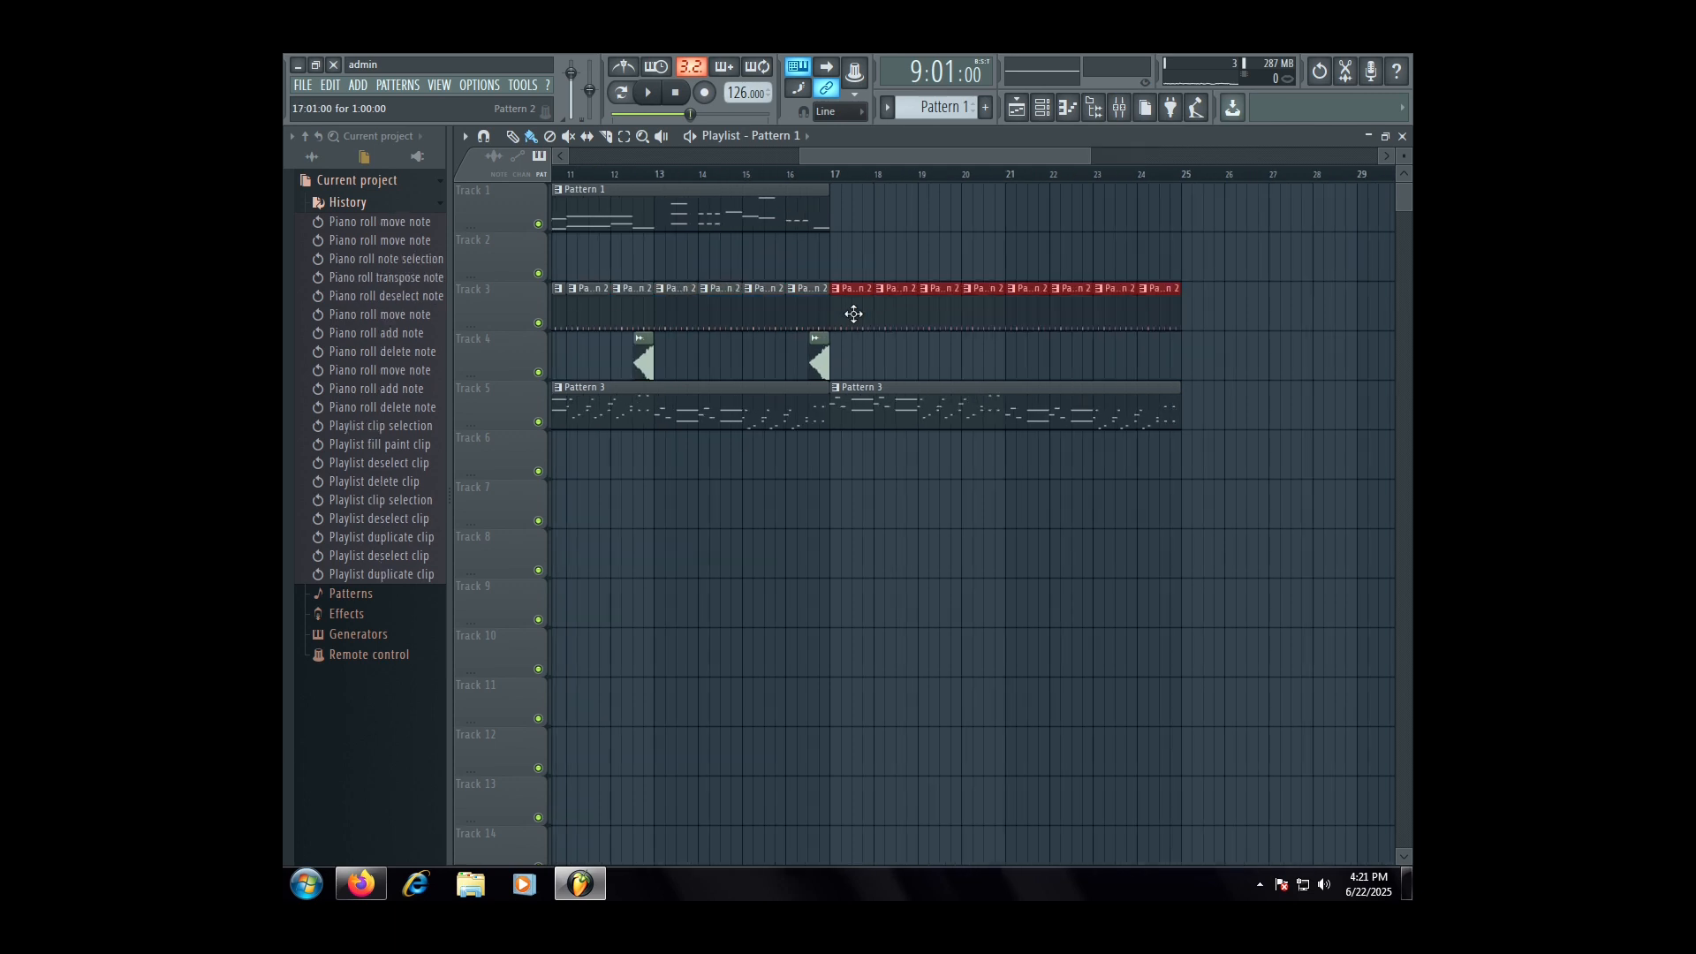
- Make the Pattern 2 clip at bar 17 unique and delete the Pattern 2 clips in bars 18 to 24
right_click(814, 294)
left_click(850, 404)
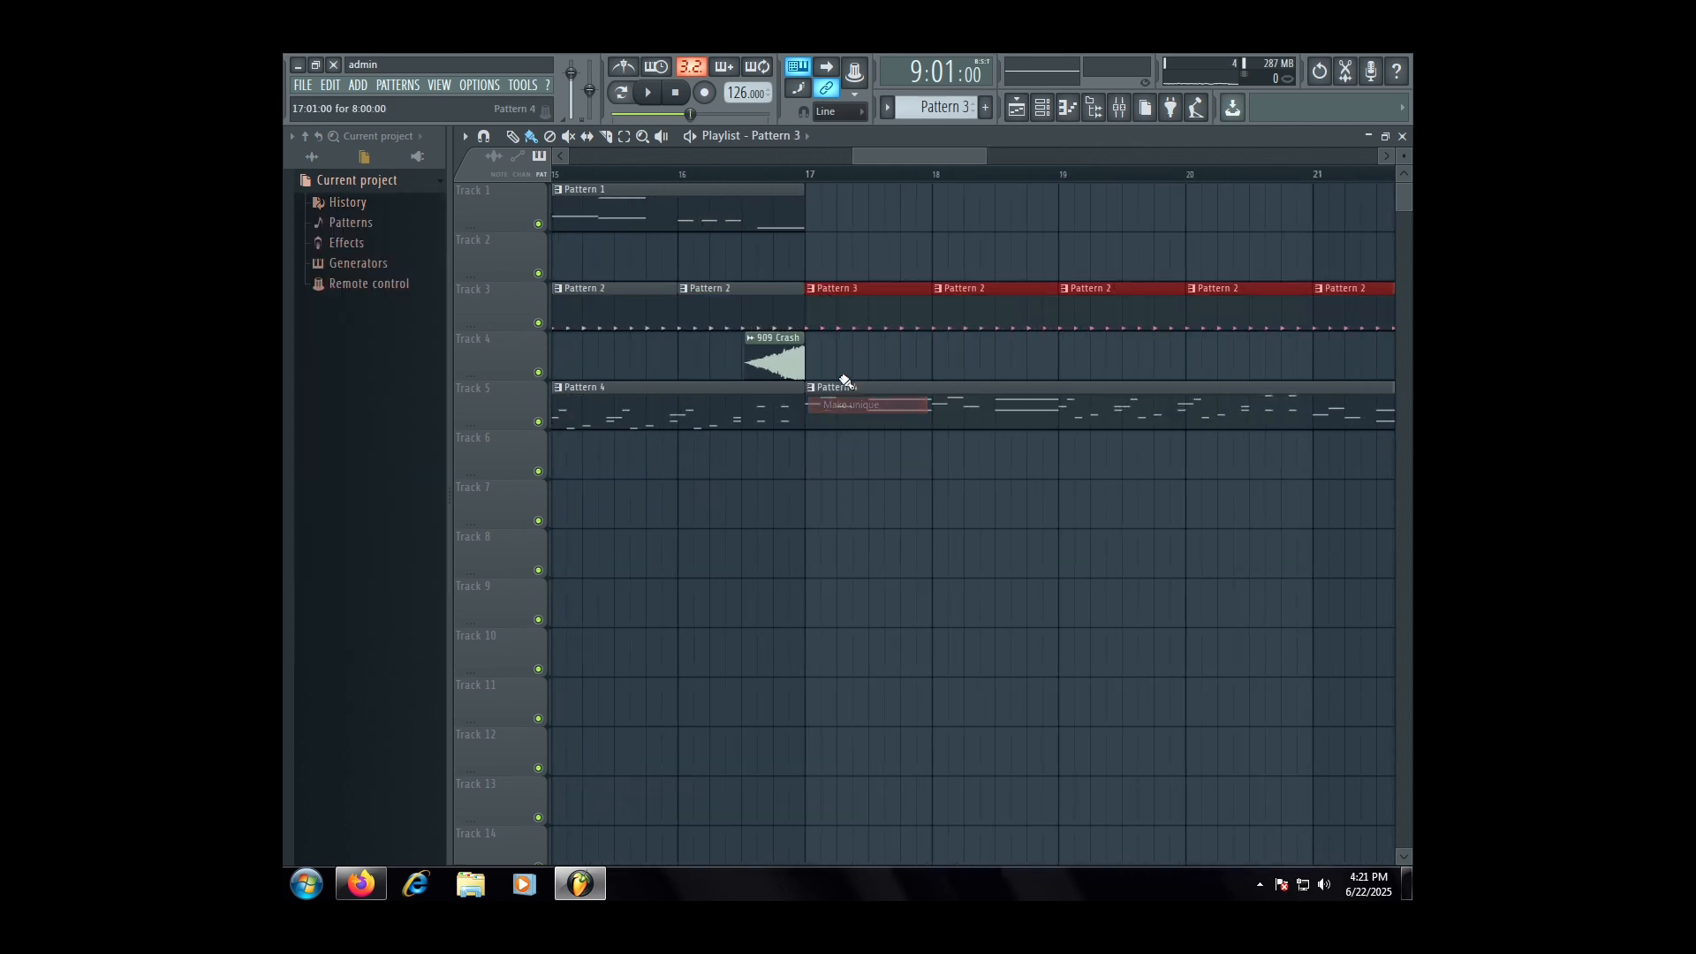
scroll(852, 353, "down", 4)
left_click_drag(915, 317, 1210, 314)
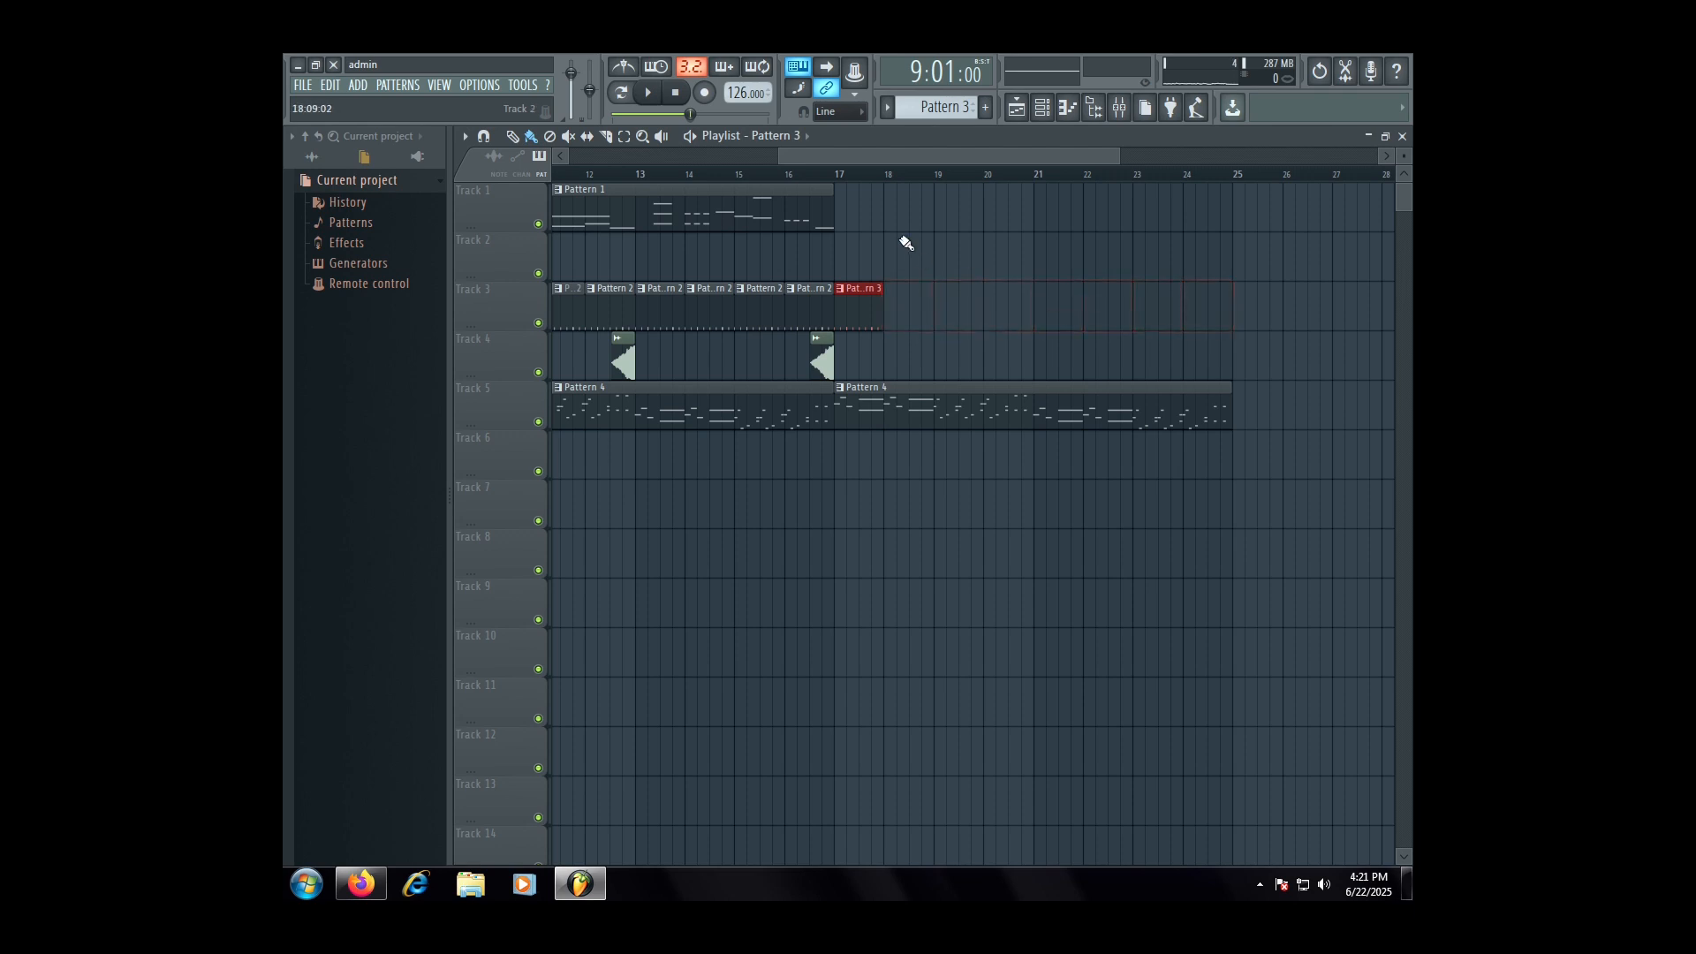
- Remove all Grv Snare Clap 08 and 707 Rim steps from Pattern 3, playing it back from bar 17
left_click(842, 176)
left_click(1042, 107)
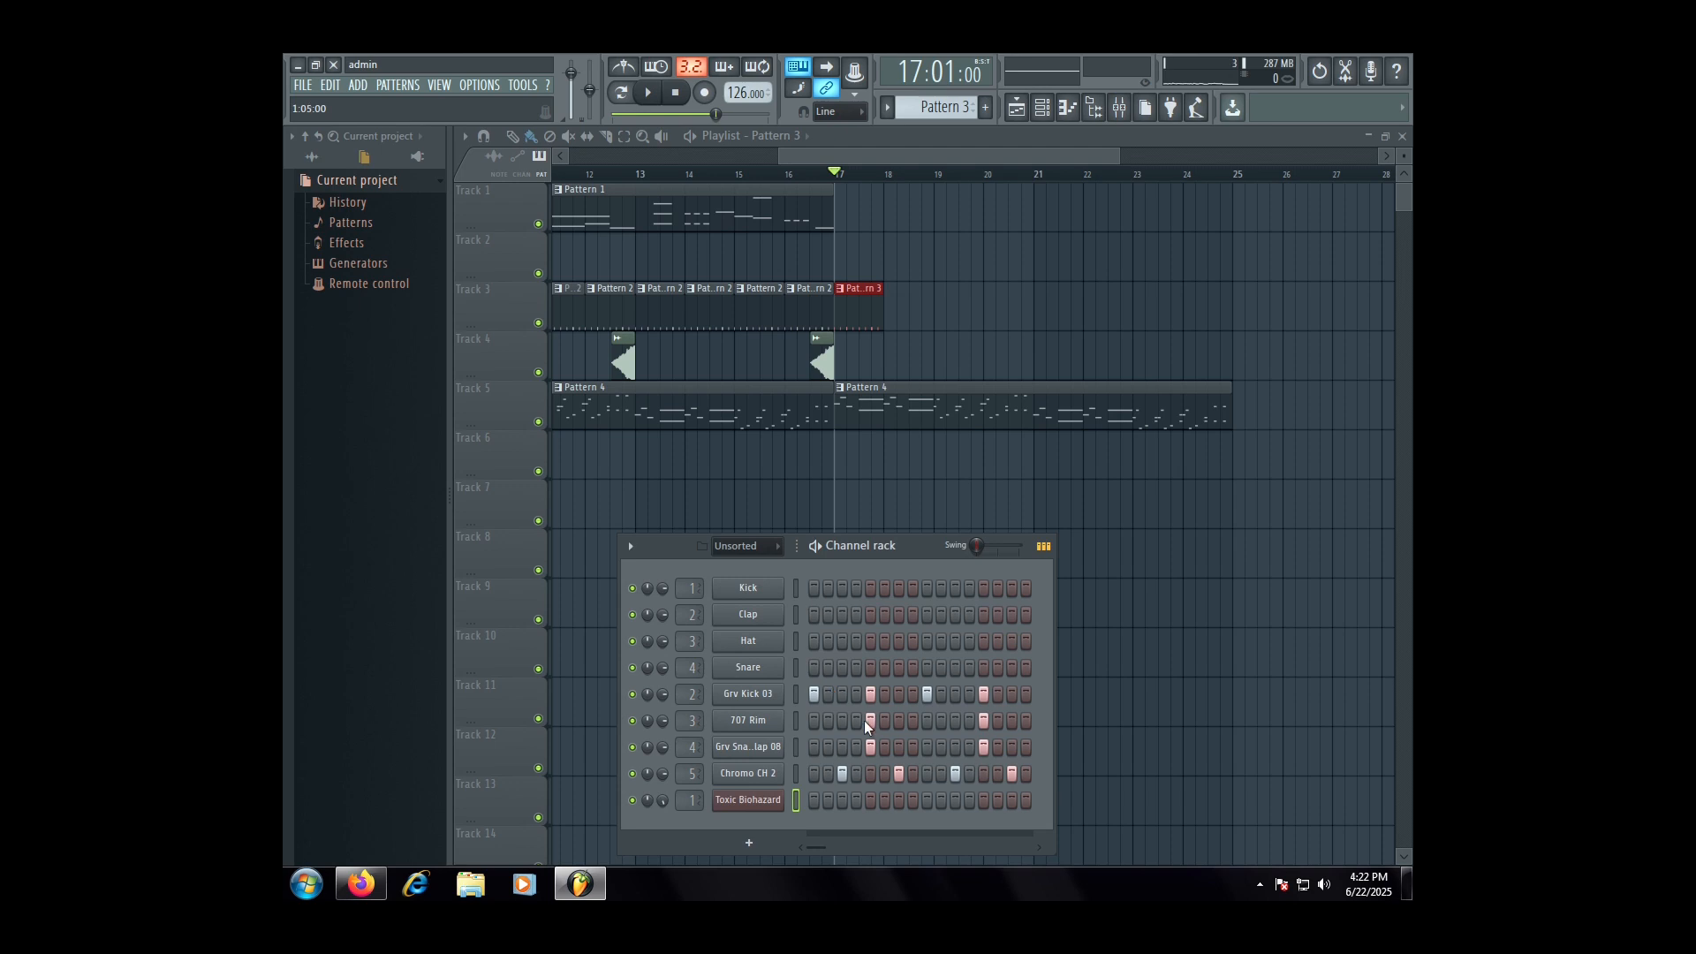
right_click(872, 747)
right_click(984, 749)
key("space")
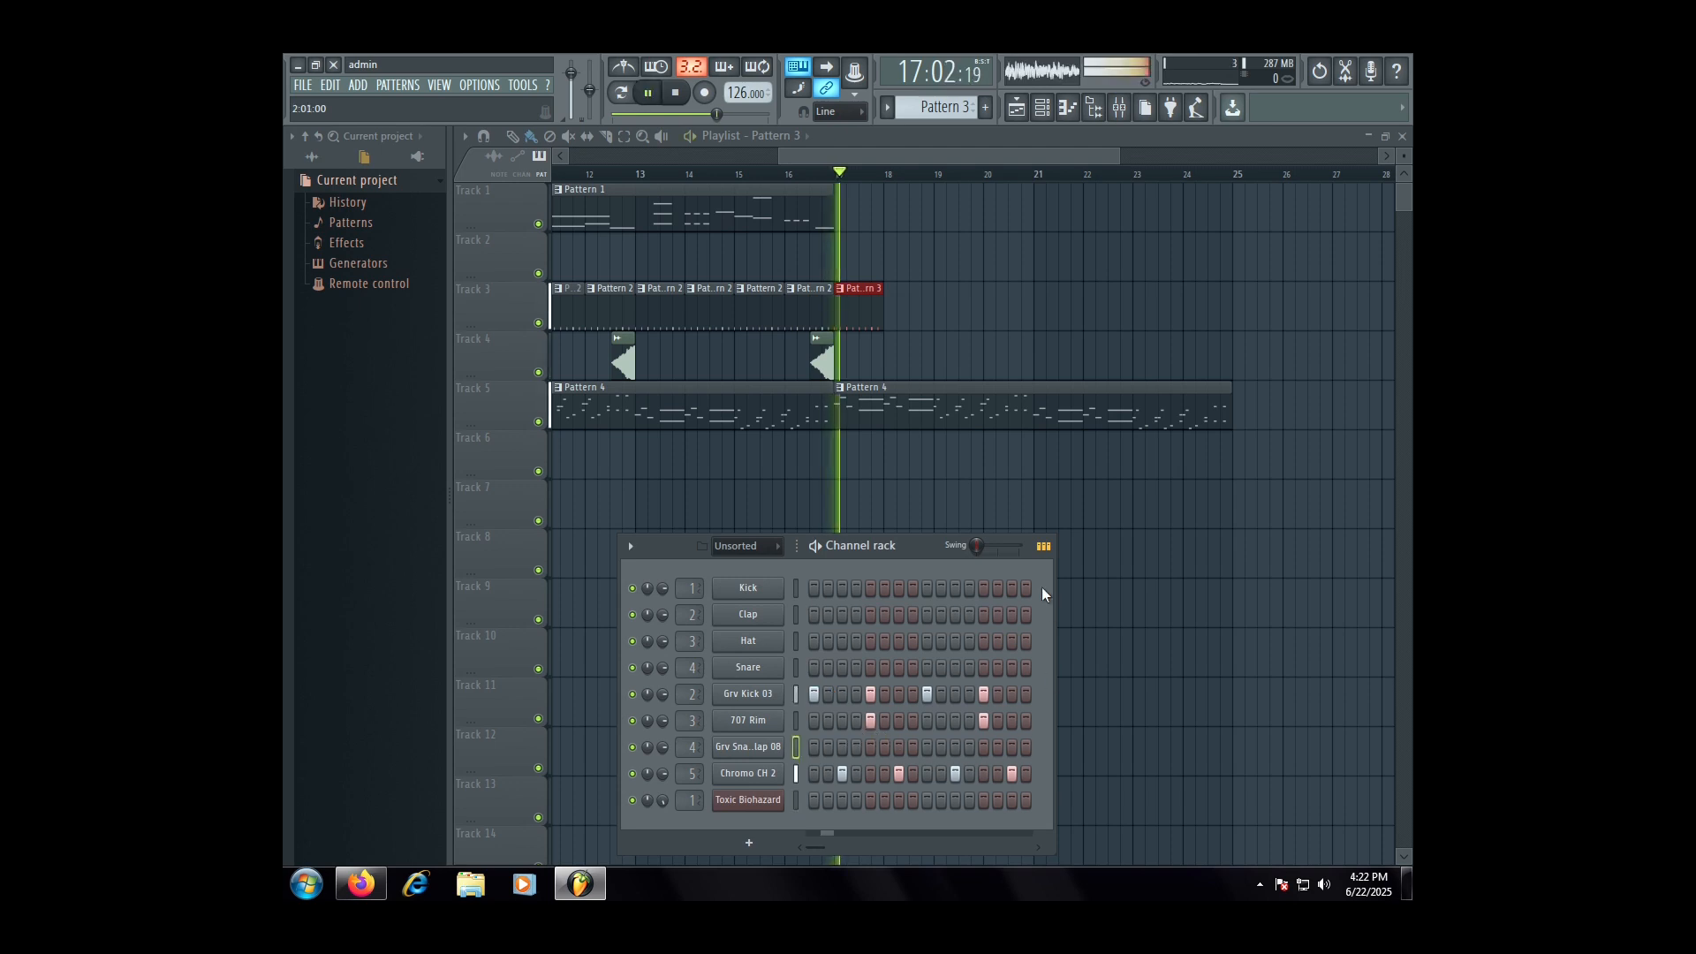
key("space")
right_click(984, 719)
right_click(871, 720)
key("space")
- Repeat the Pattern 3 drum clip on Track 3 from bar 17 through bar 24, deleting the extra copy at bar 25
left_click(859, 320)
key("ctrl+b")
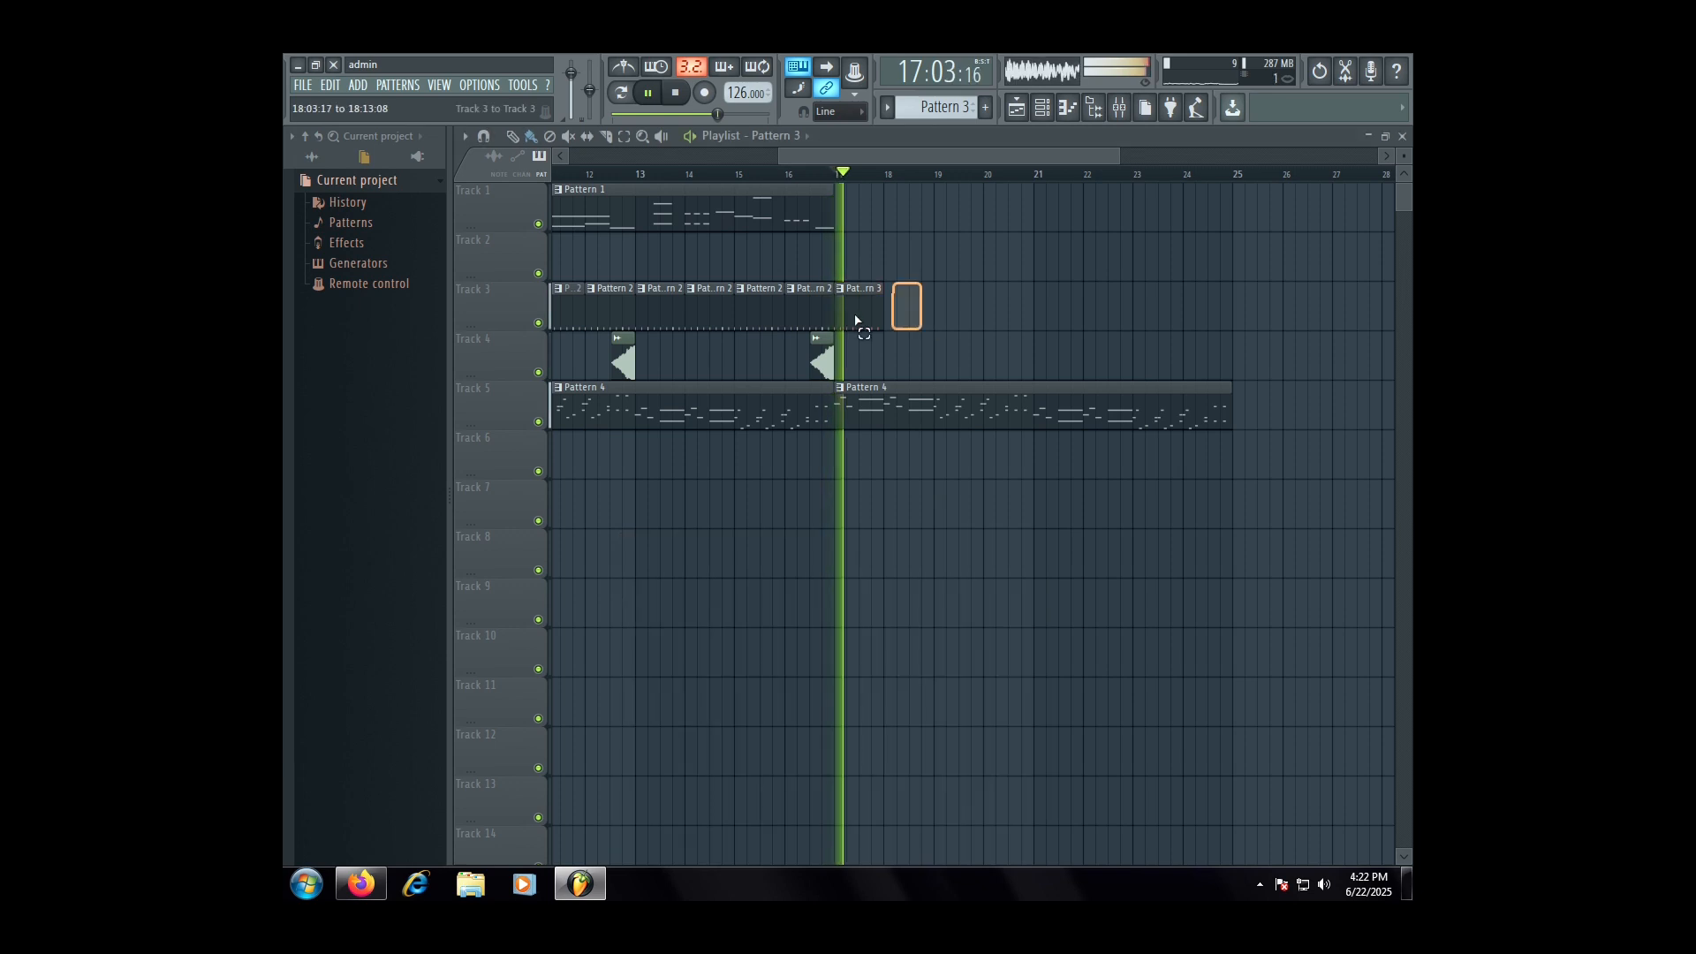
key("ctrl+b")
key("ctrl+b")
key("ctrl+b")
key("ctrl+b")
key("ctrl+b")
key("ctrl+b")
key("ctrl+b")
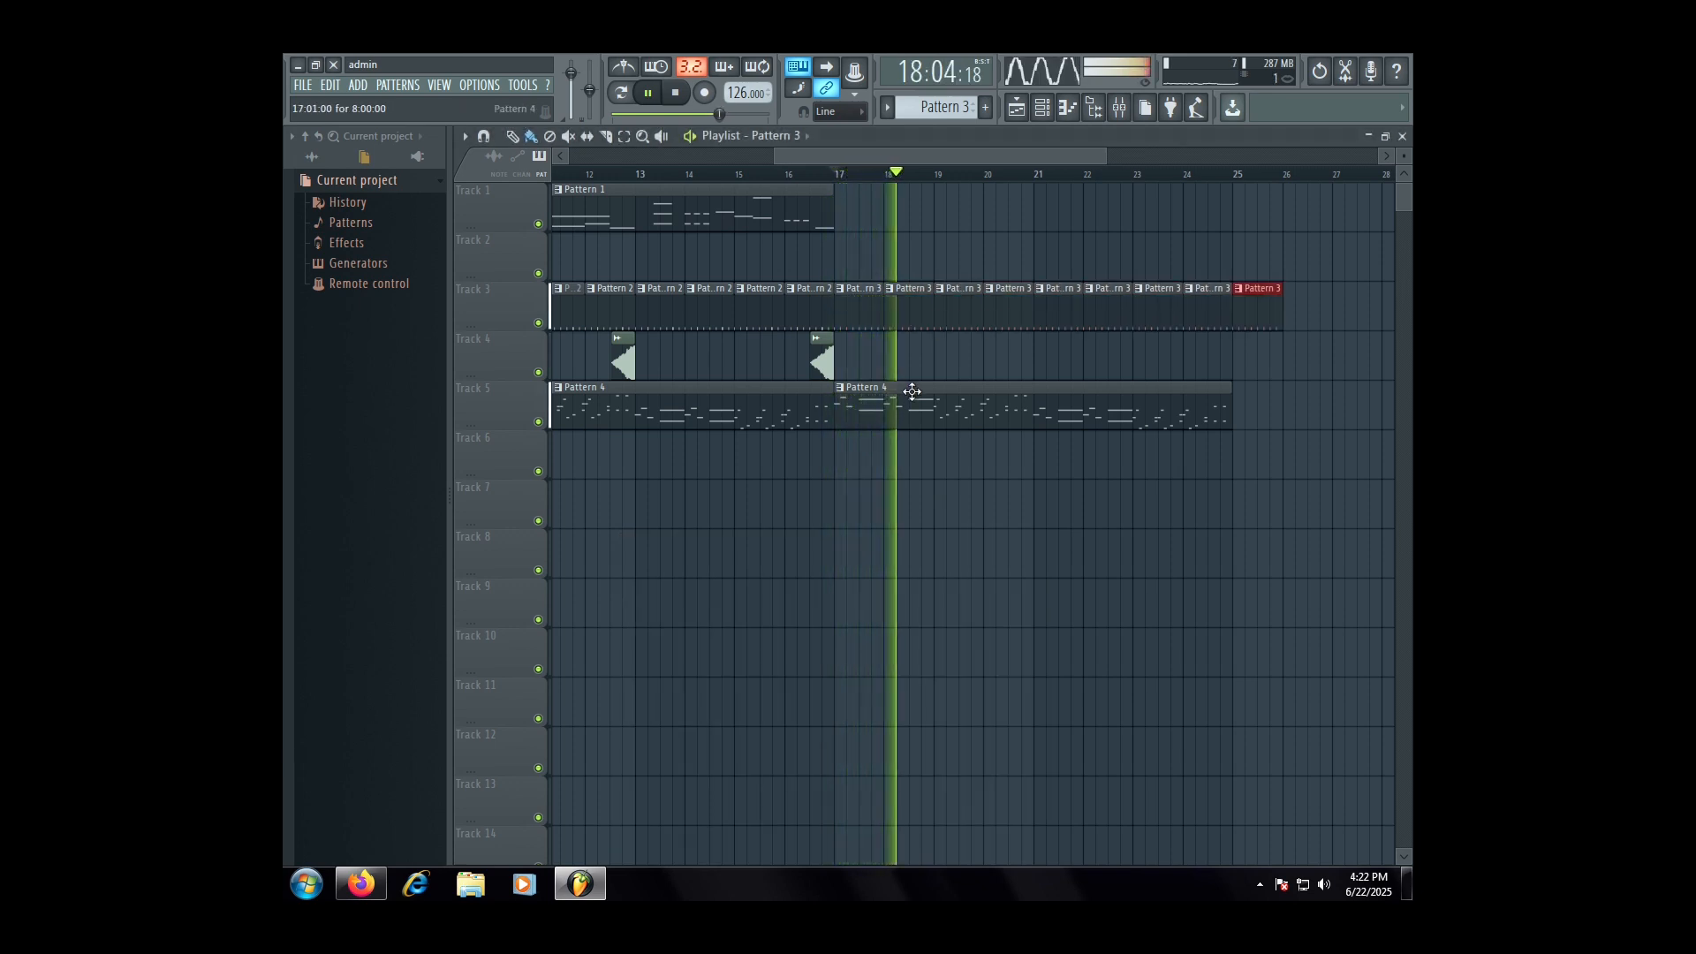
right_click(1268, 320)
key("space")
scroll(998, 243, "down", 2)
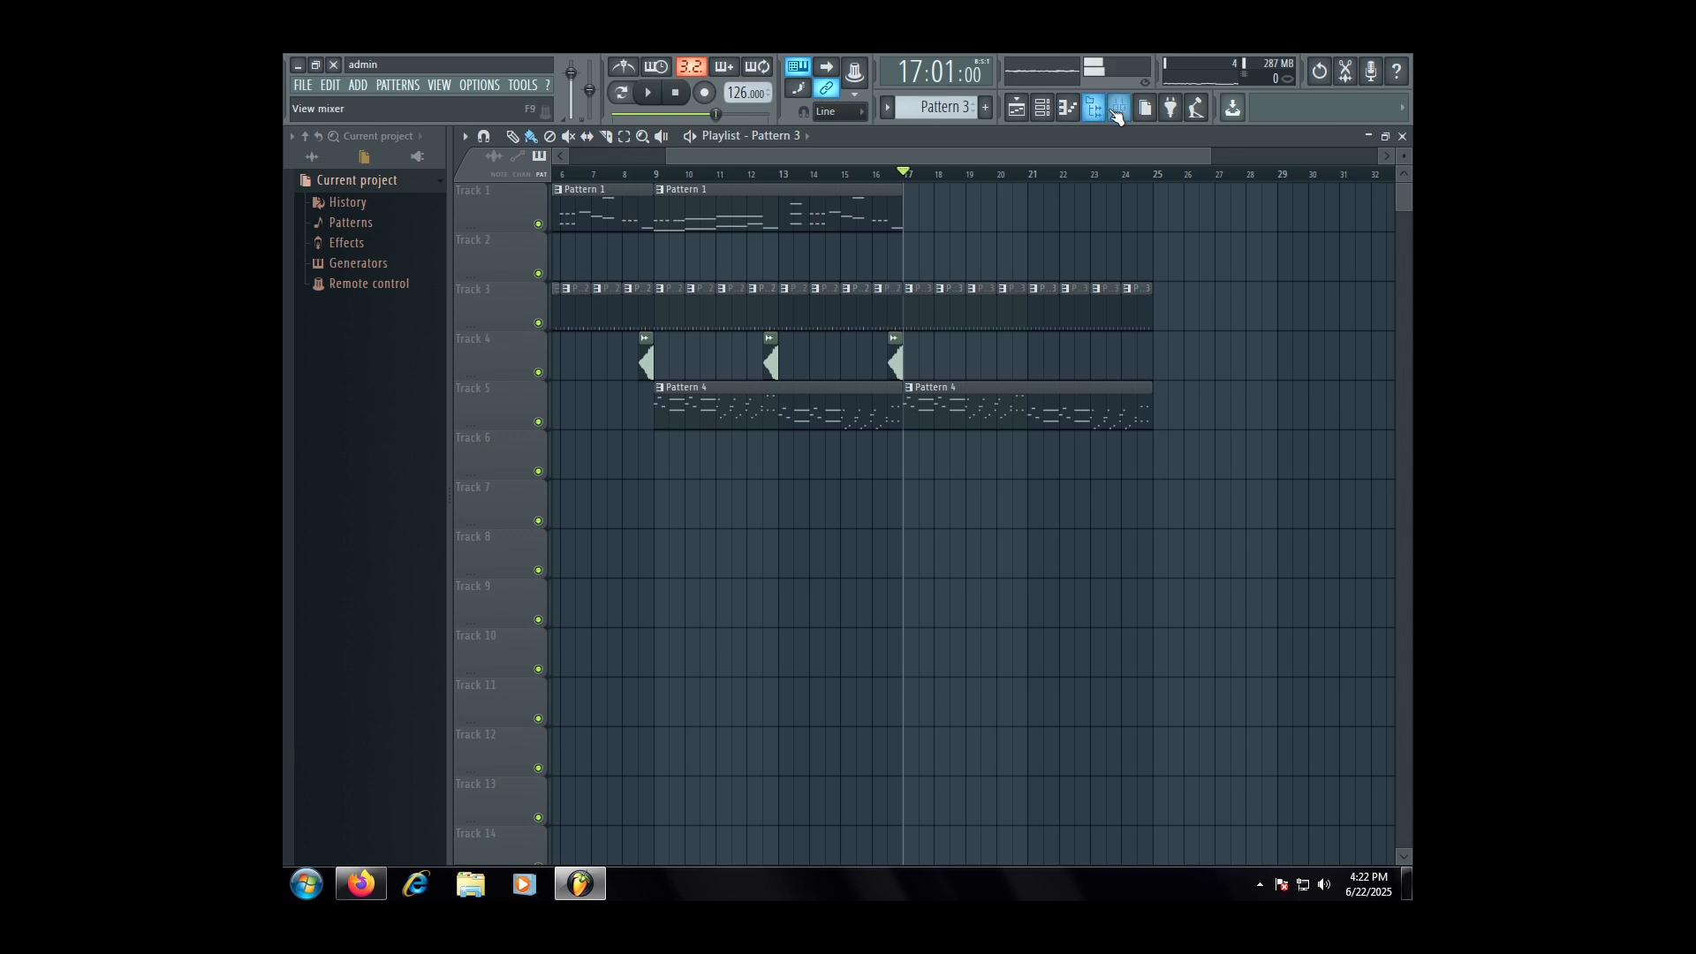
- Add Fruity Delay 2 to mixer Insert 6, move it to slot 5 and play back the track
key("F9")
left_click(503, 407)
left_click(1285, 417)
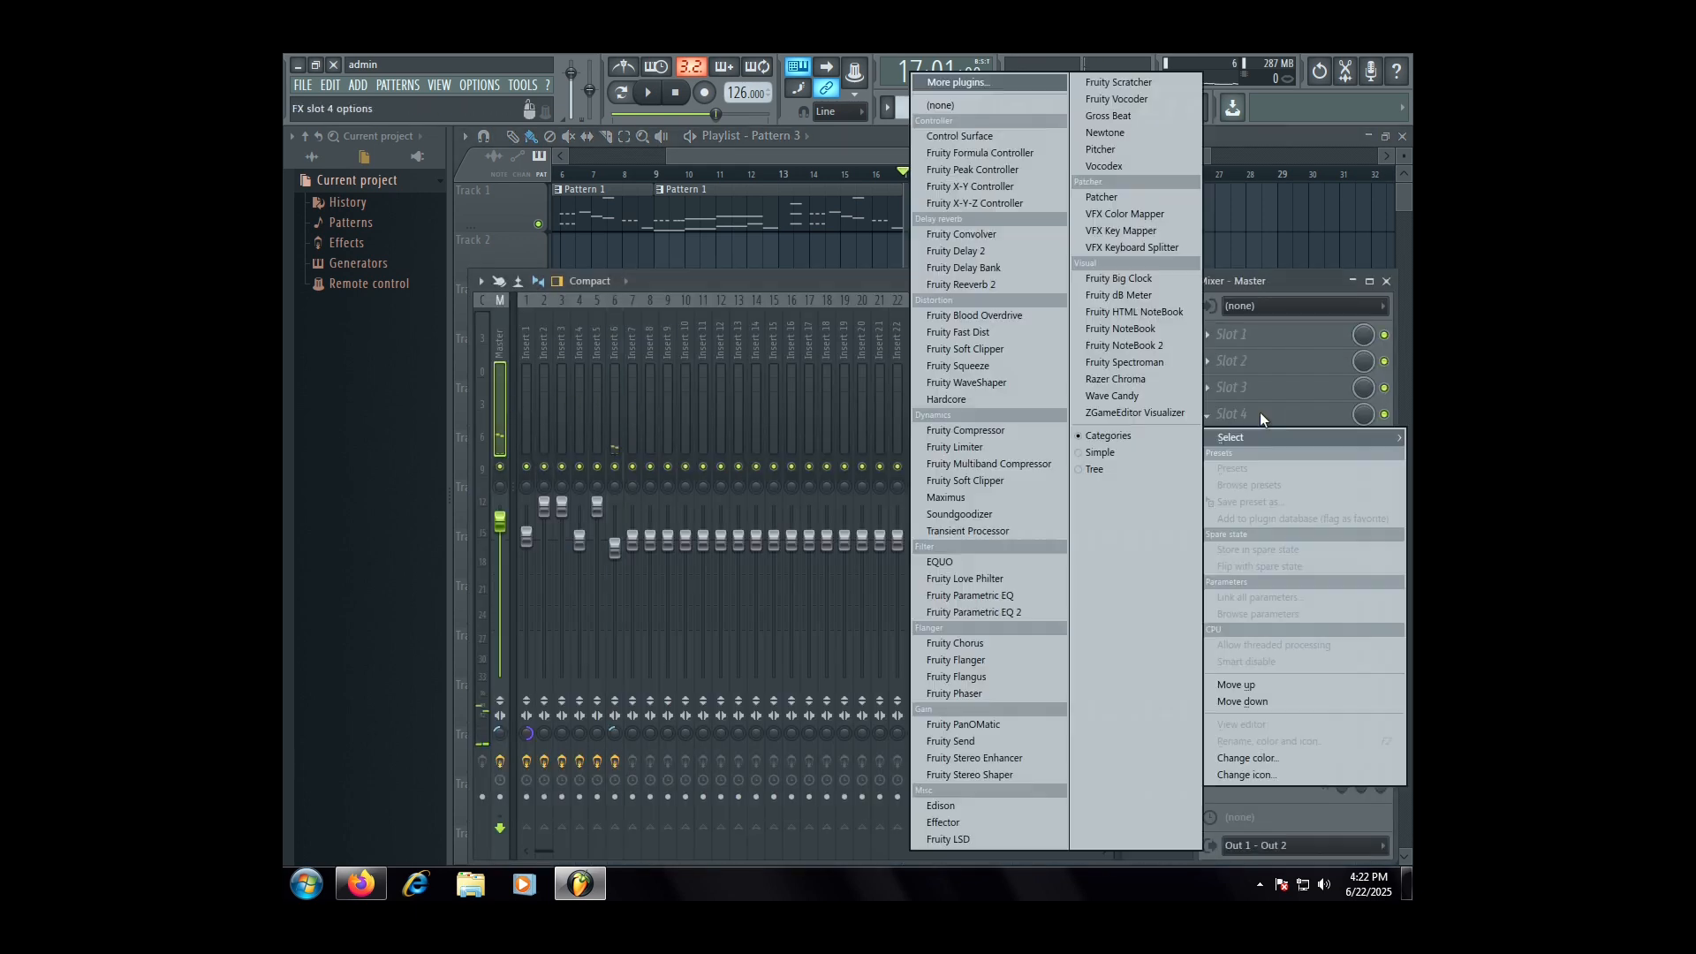
left_click(958, 250)
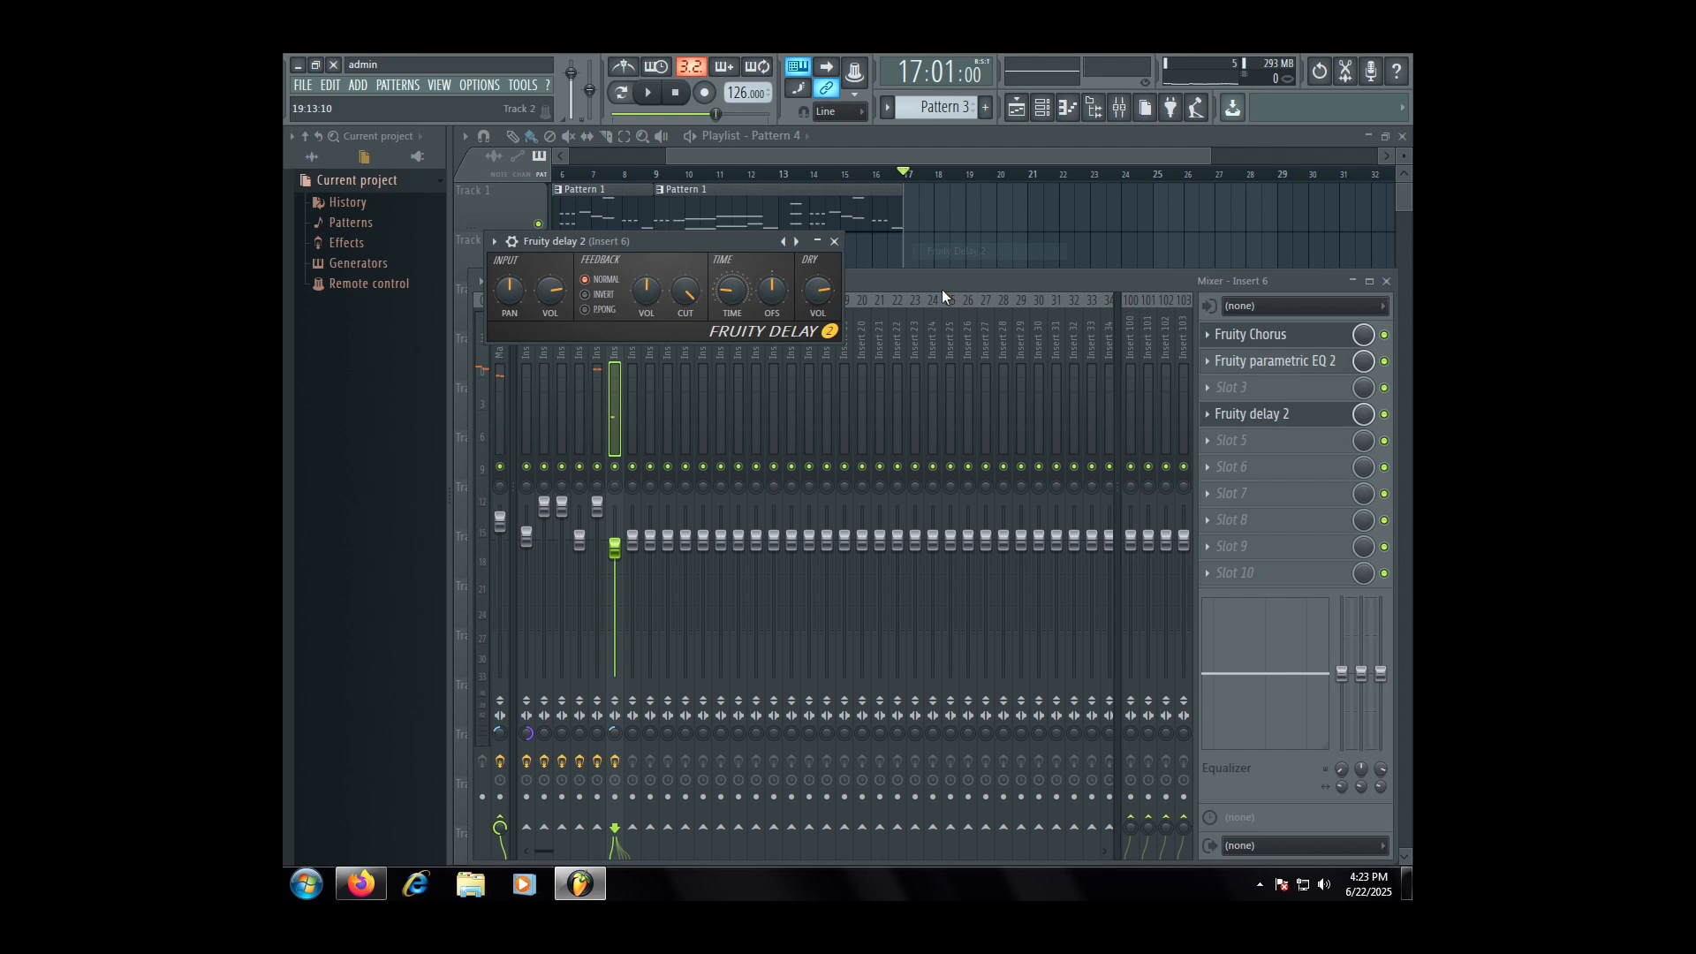
key("space")
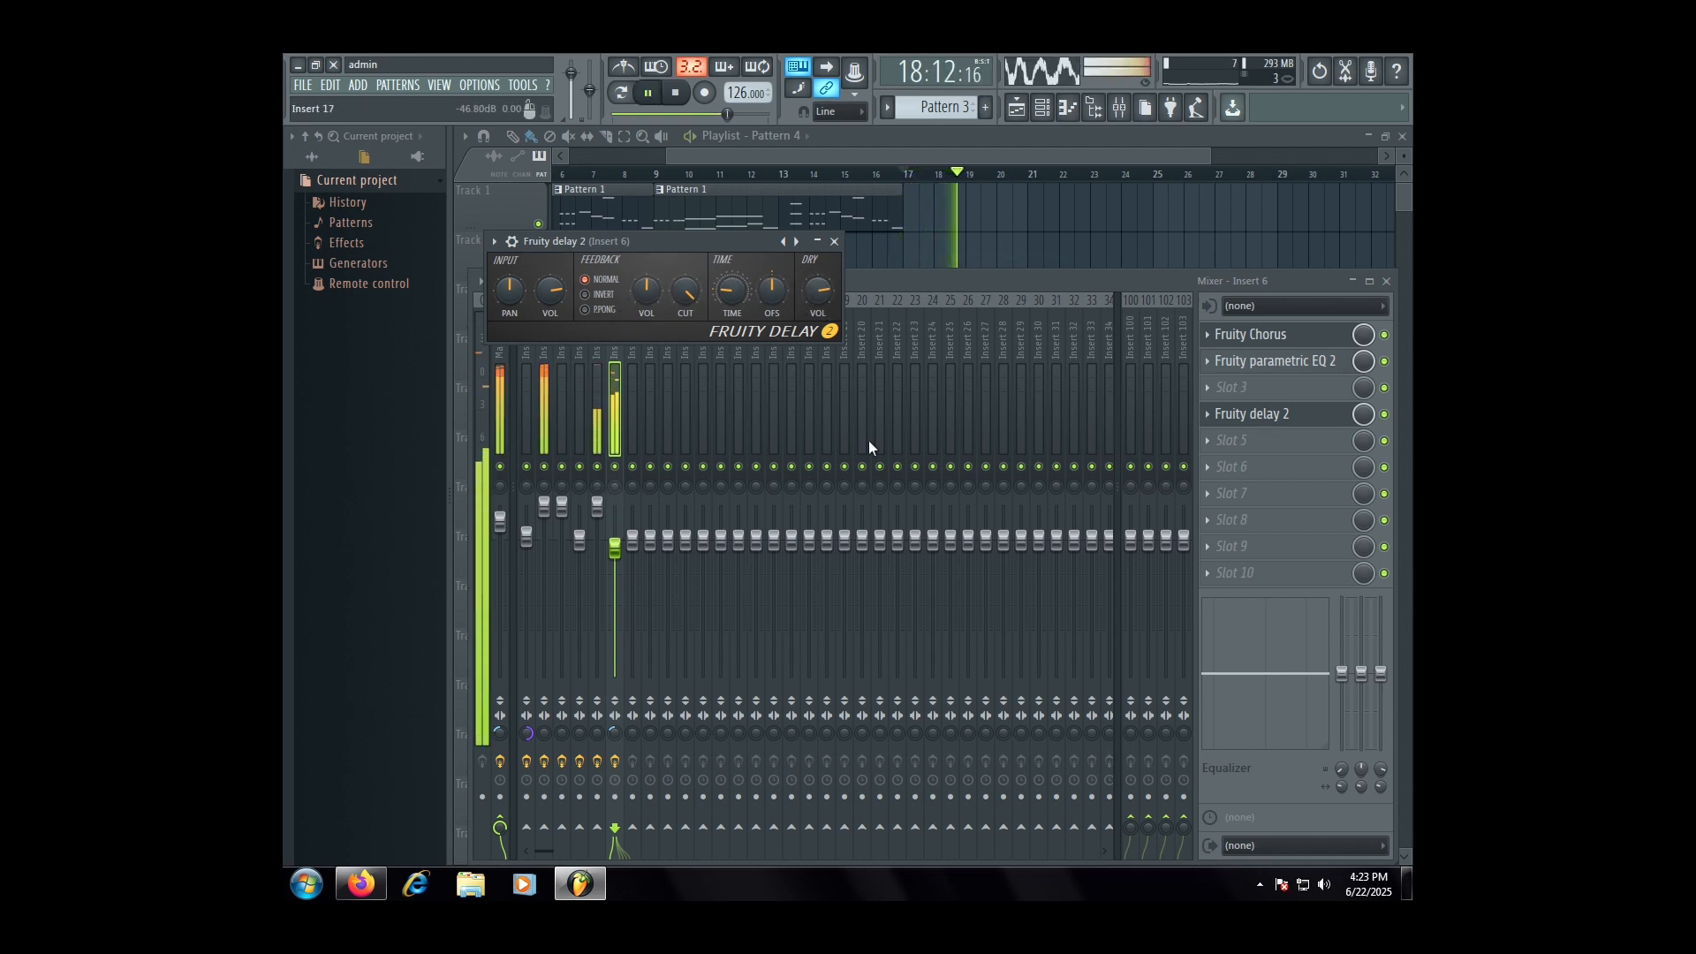
left_click_drag(1291, 411, 1285, 439)
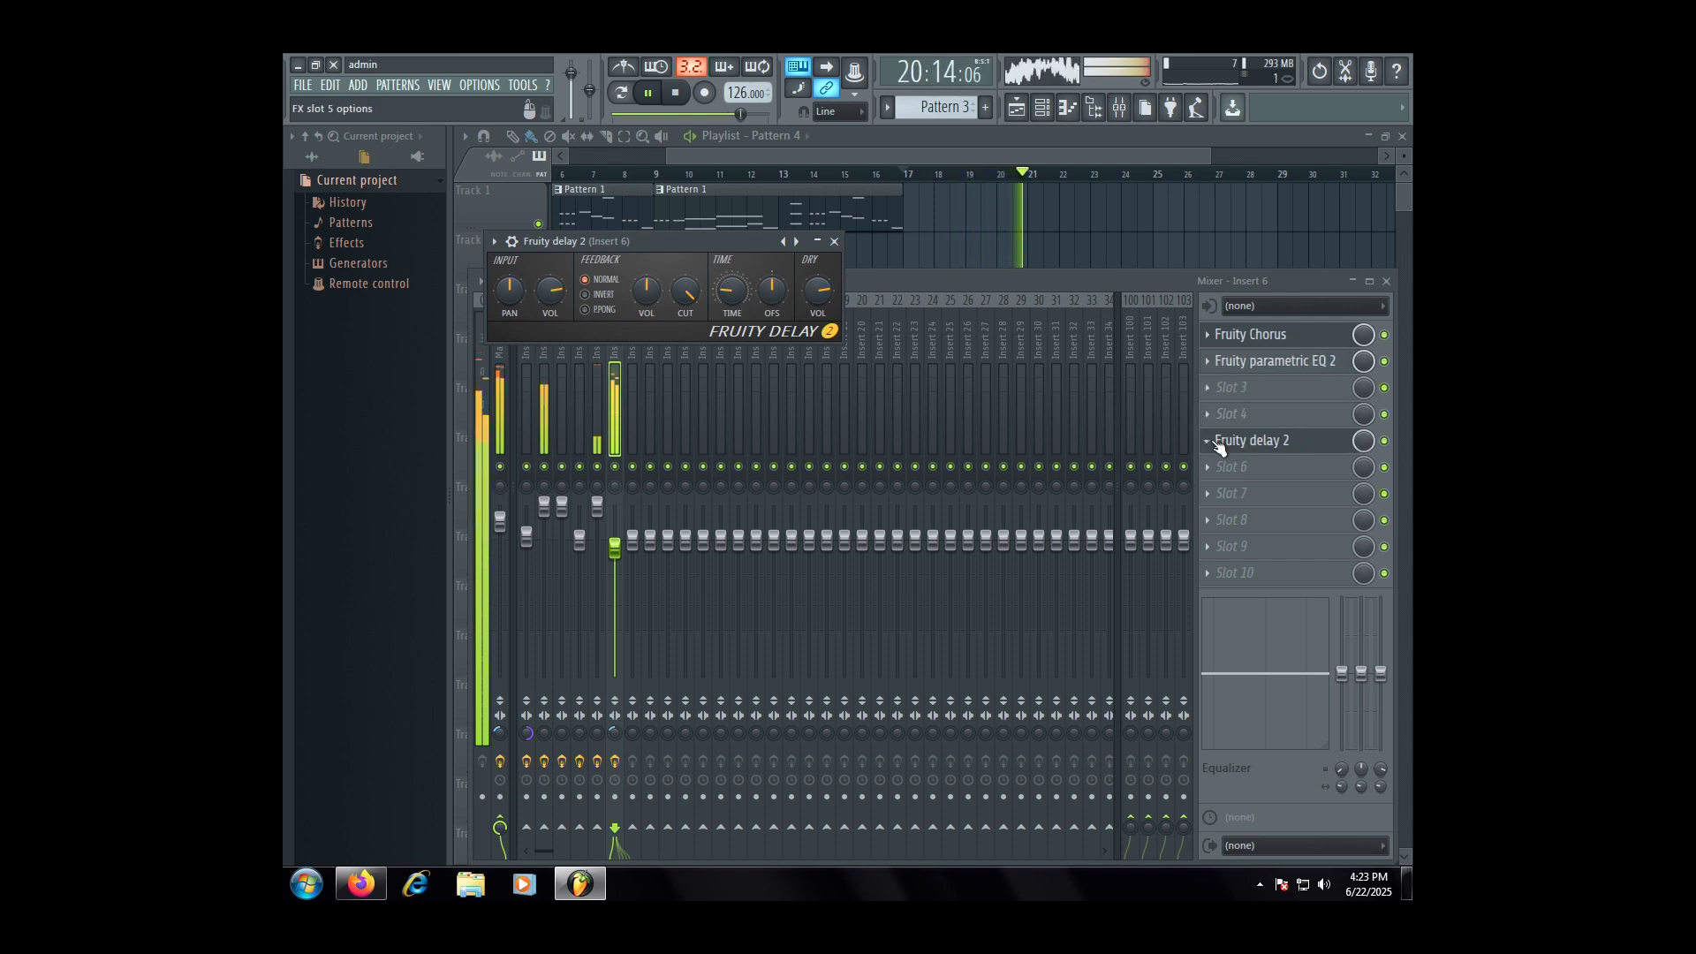
- Create an automation clip for Fruity Delay 2's mix level and lower its starting point to zero
right_click(1357, 442)
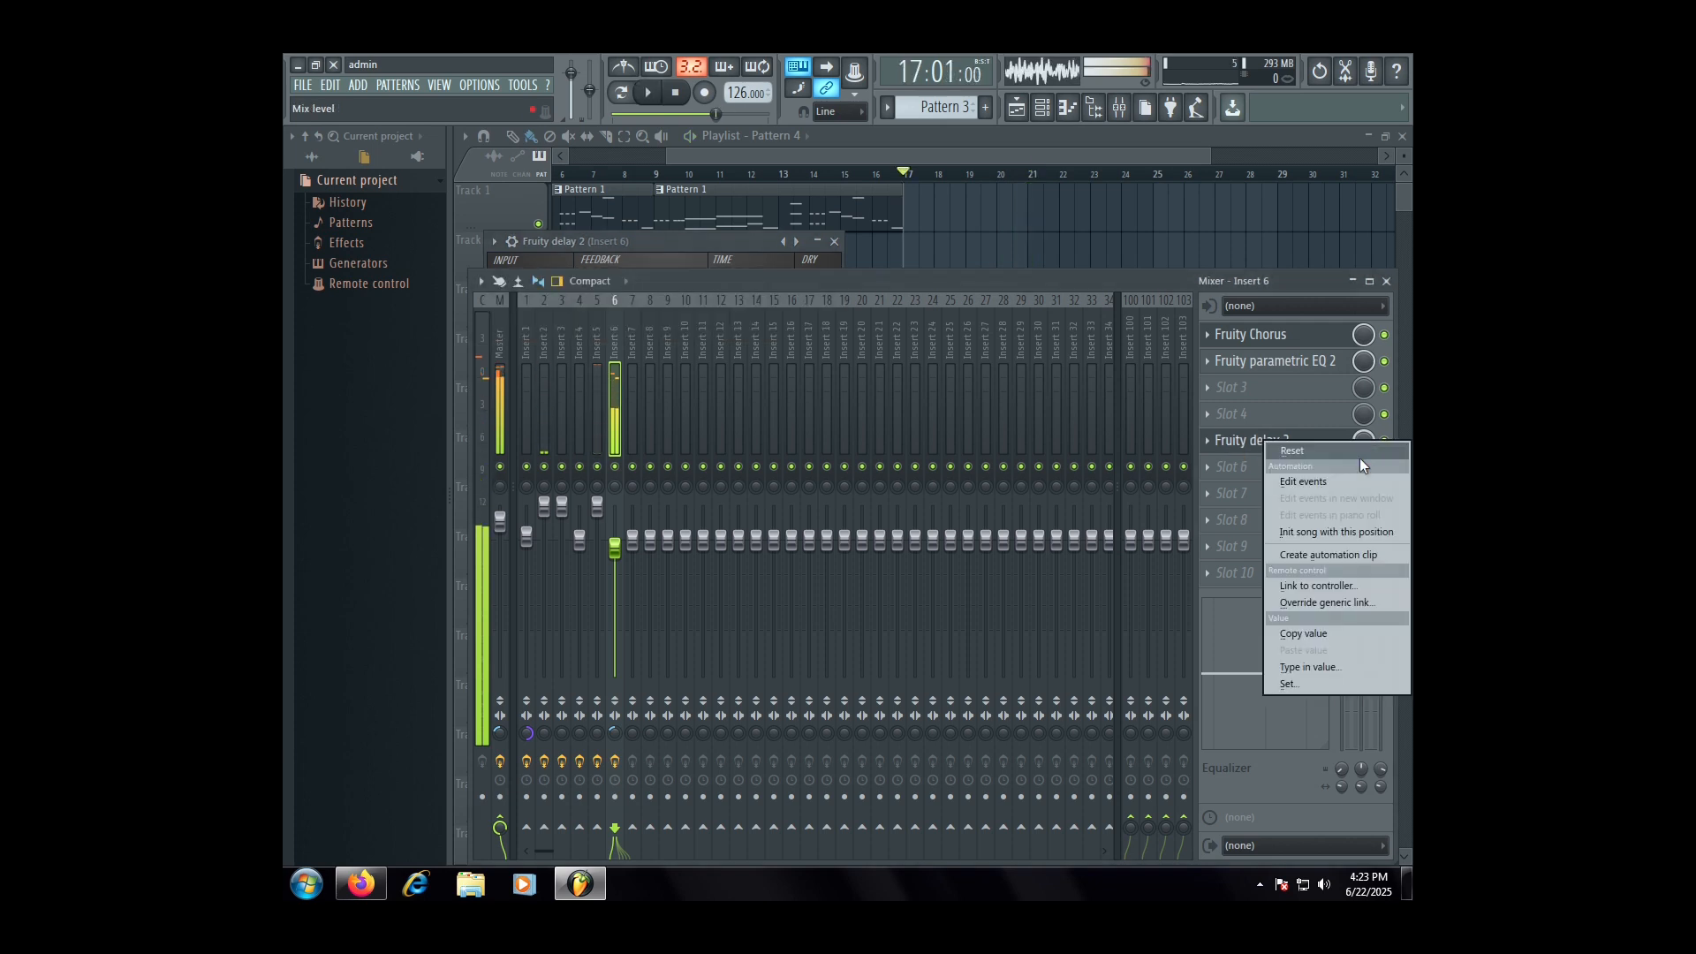
left_click(1347, 554)
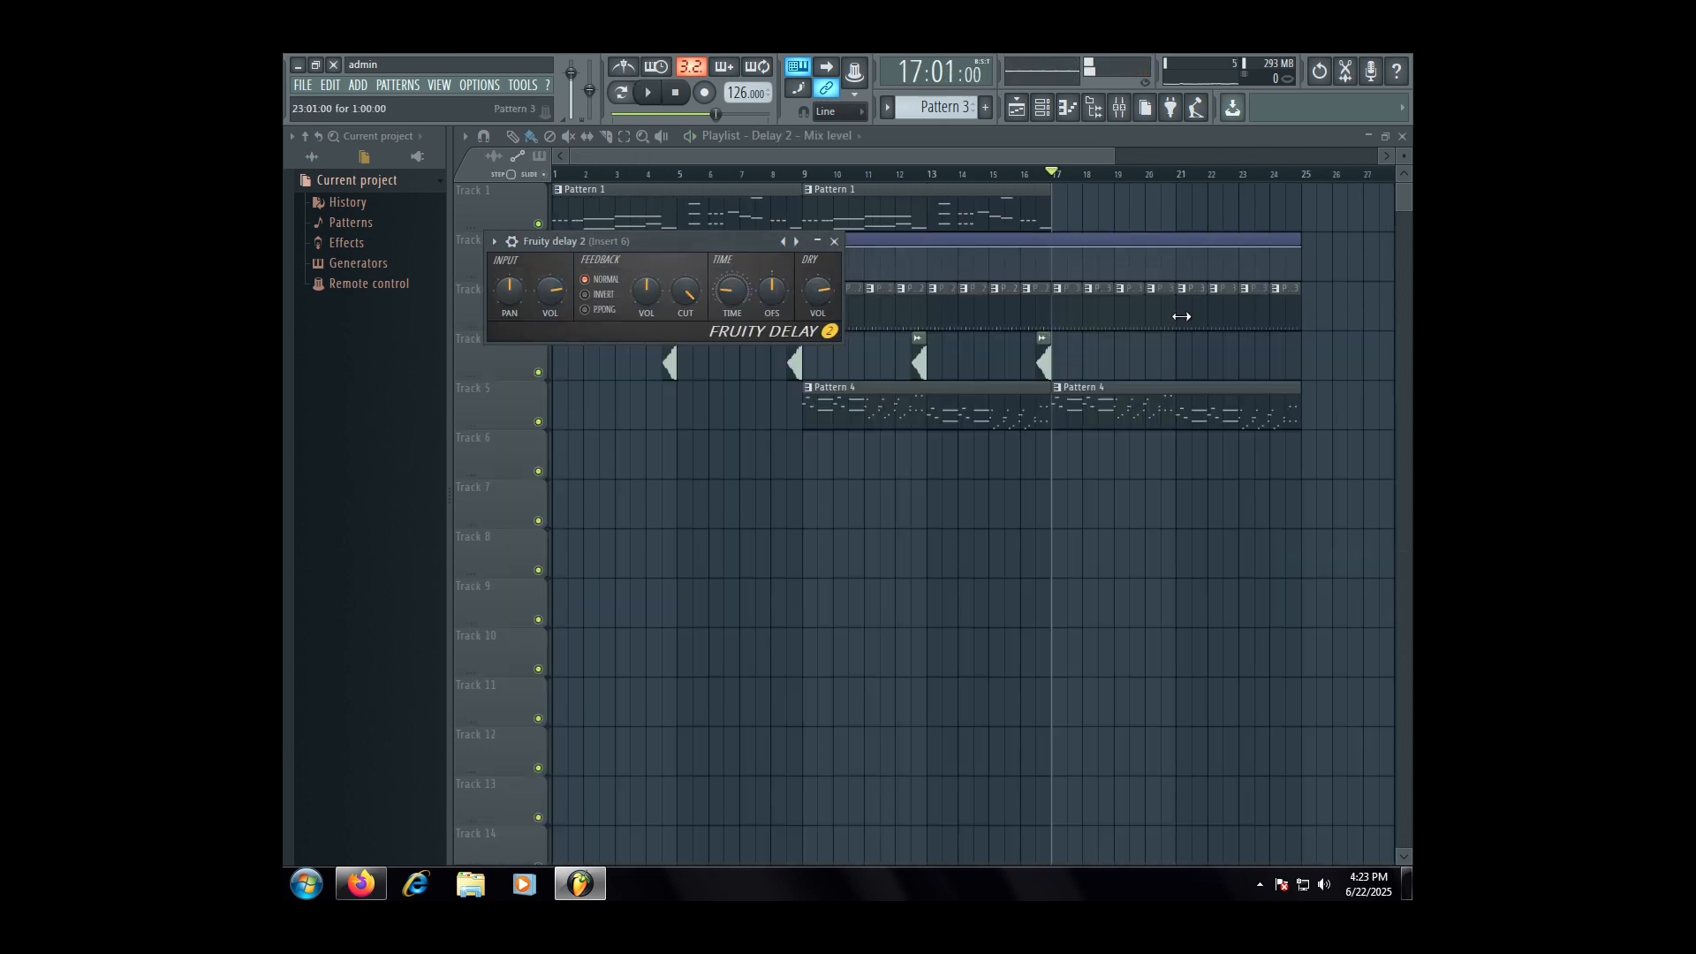
left_click_drag(555, 249, 577, 419)
scroll(1086, 232, "up", 8)
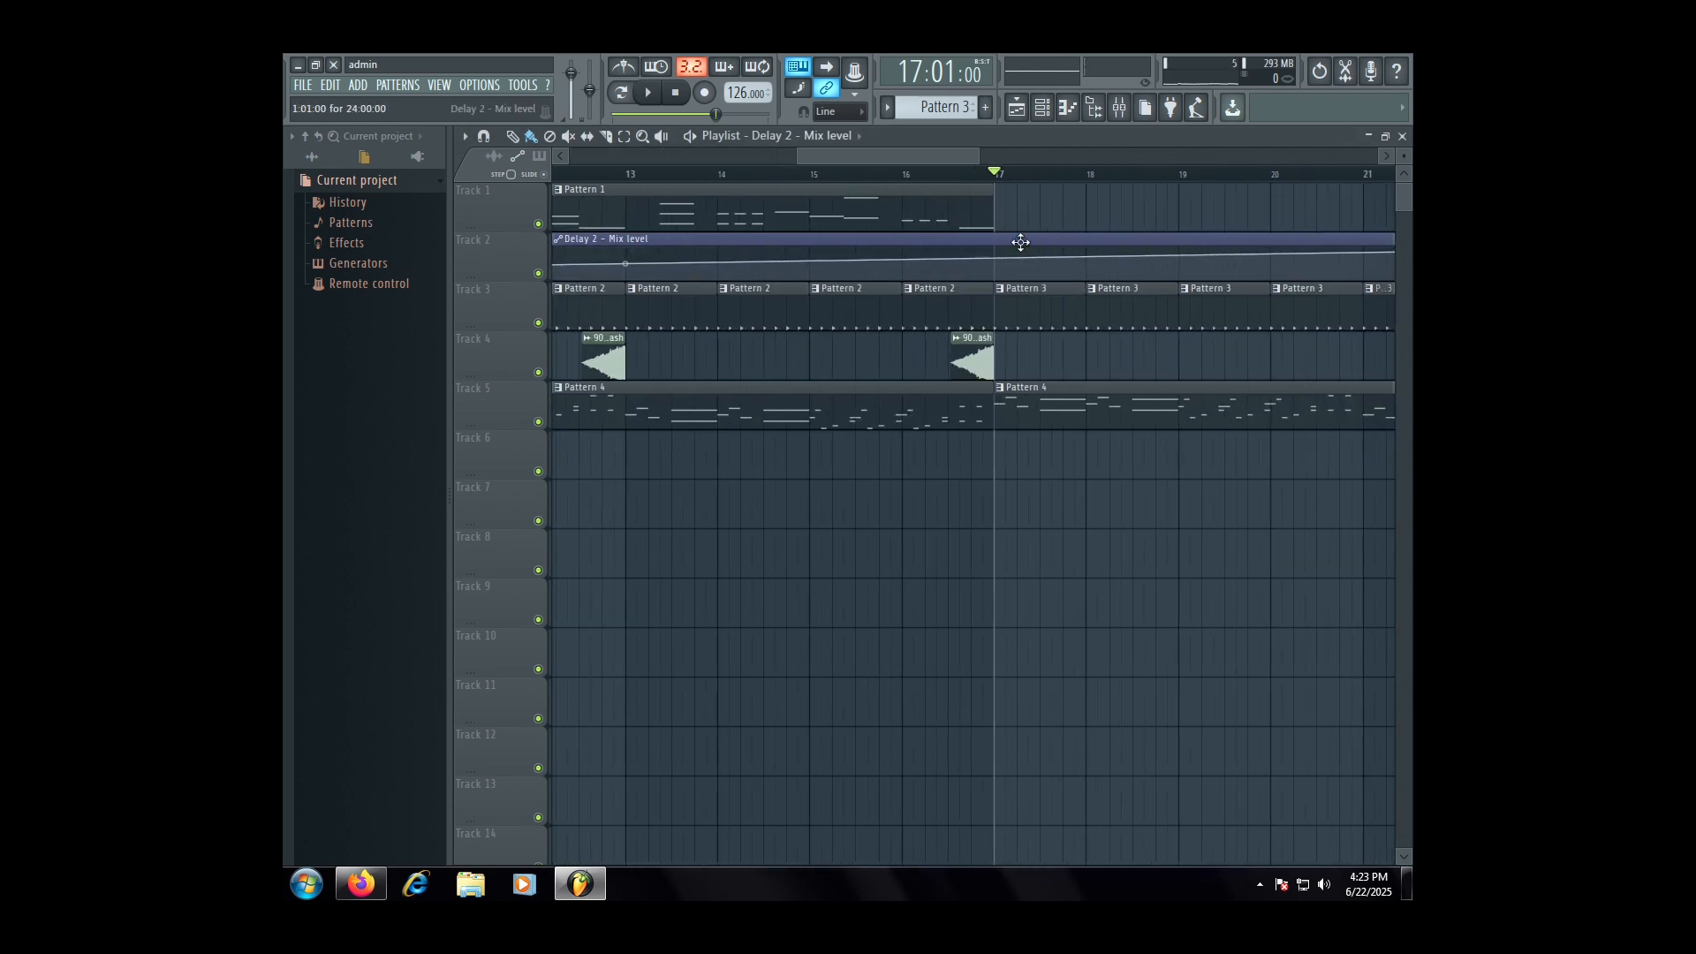
- Add points to the delay automation so the level stays at zero until bar 17 and jumps up there, and play from bar 16
right_click(980, 275)
right_click(998, 265)
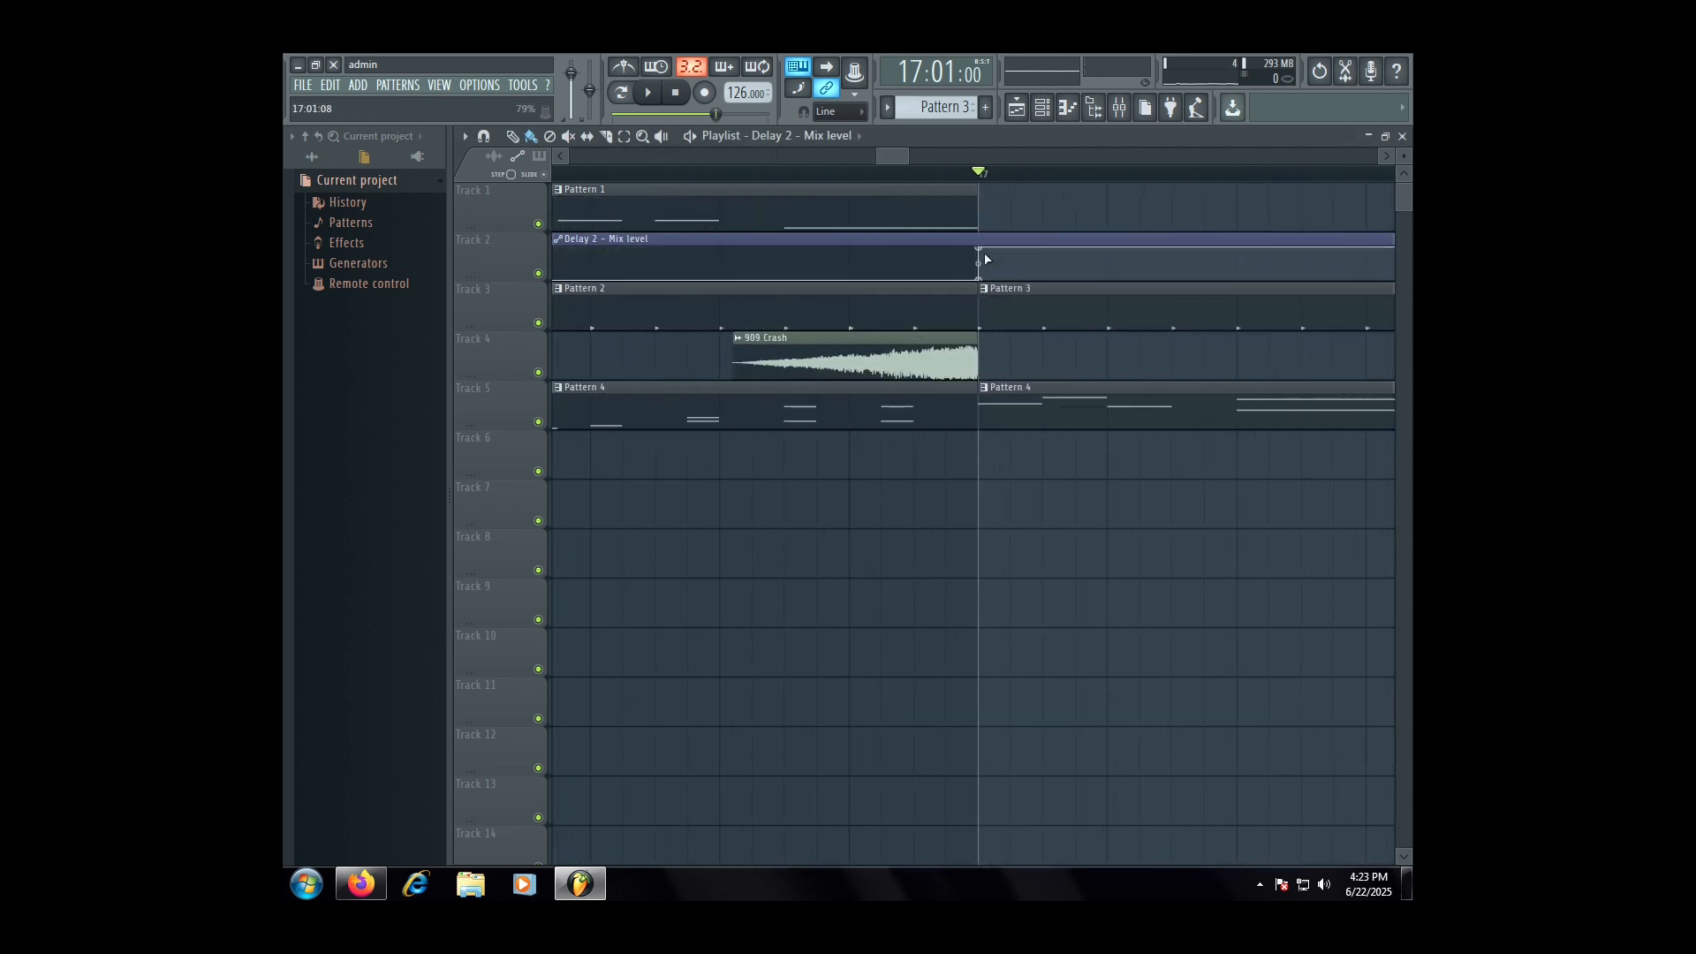
scroll(944, 178, "down", 4)
left_click(942, 178)
left_click(923, 174)
key("space")
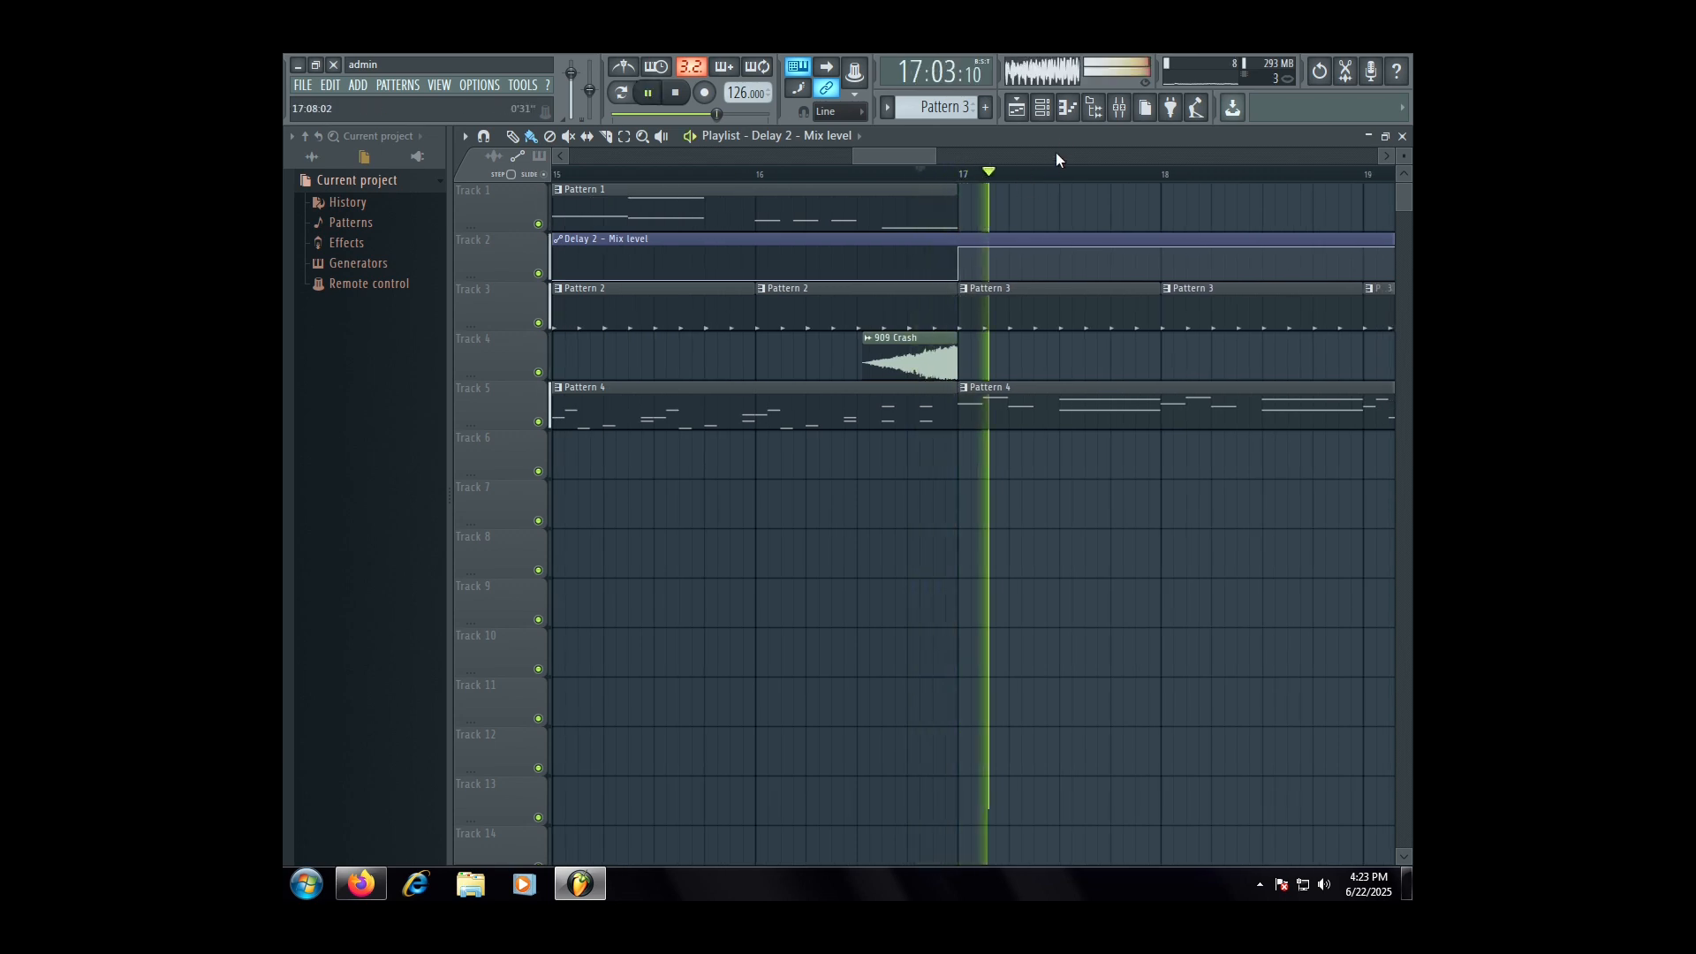
- Replace the Fruity Flanger in slot 4 of the Master mixer track with Fruity Phaser
left_click(1116, 115)
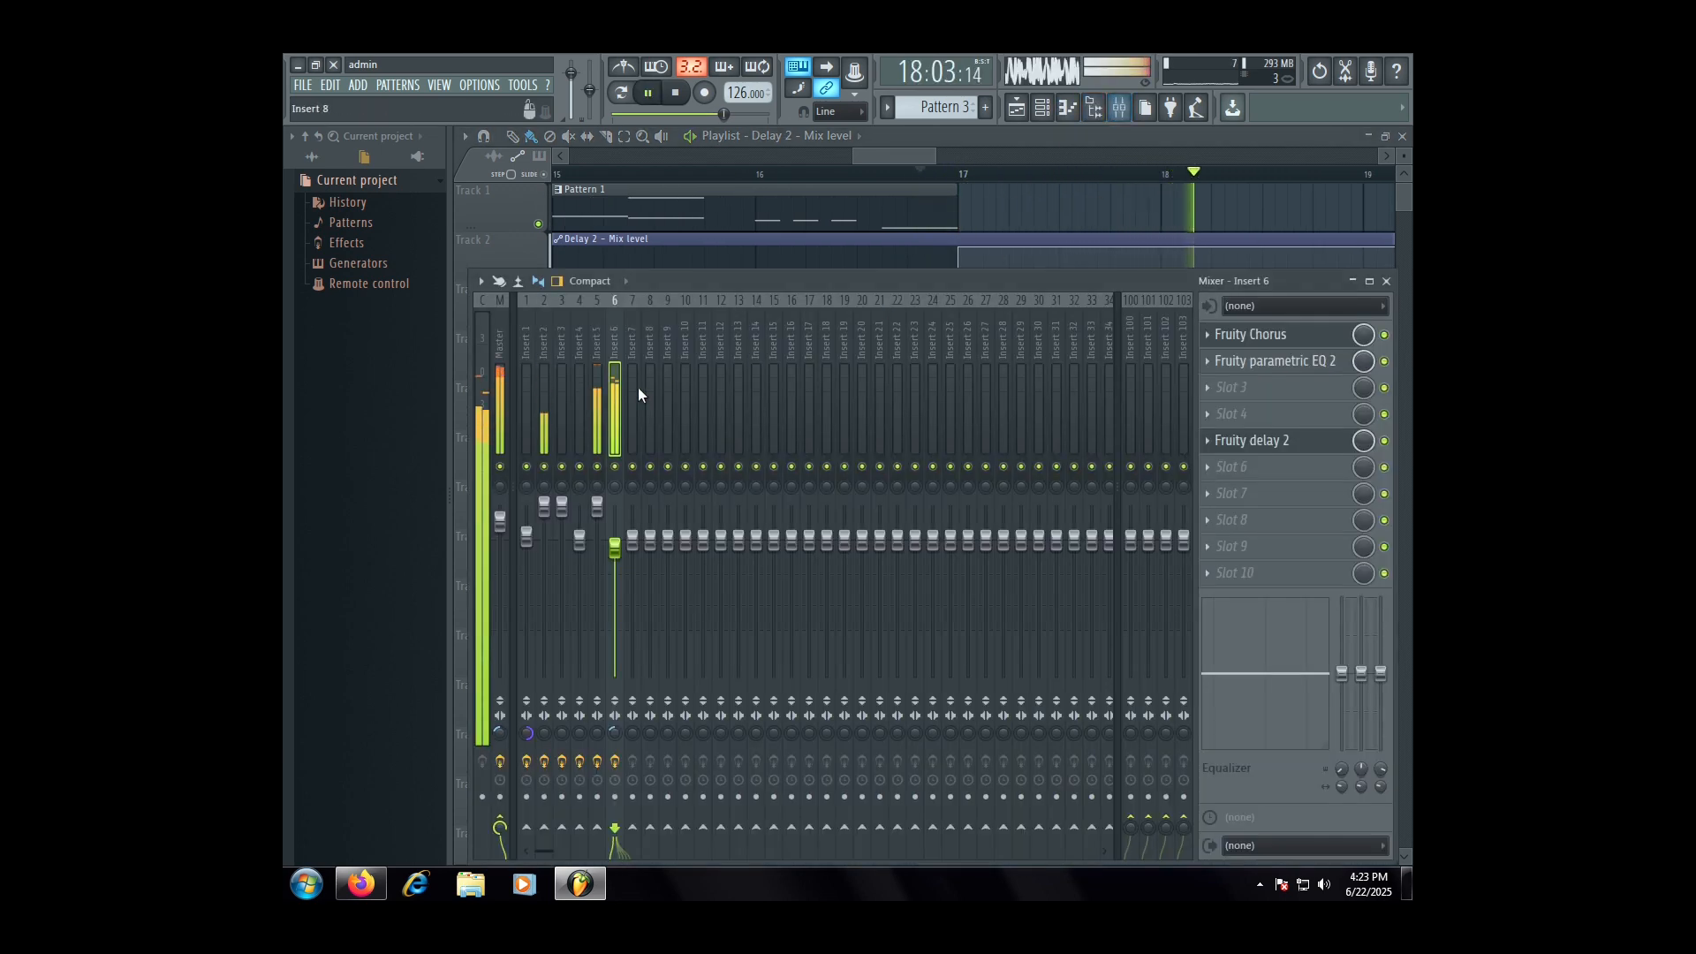
key("space")
left_click(502, 403)
left_click(1207, 415)
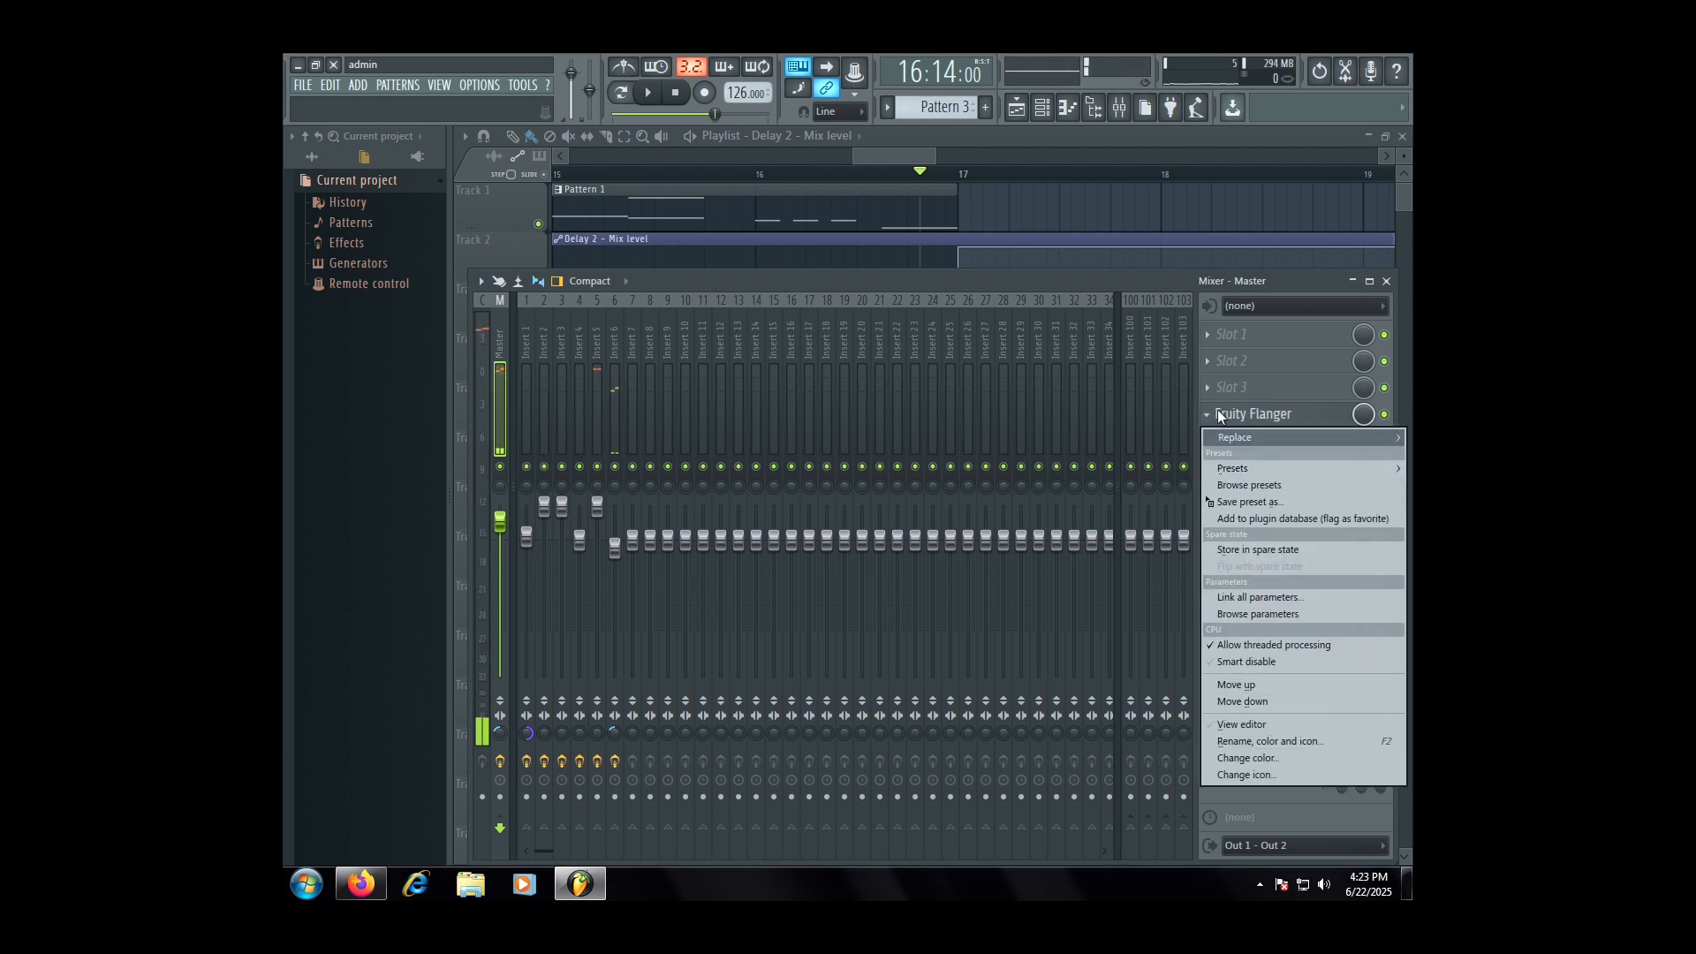
mouse_move(1237, 437)
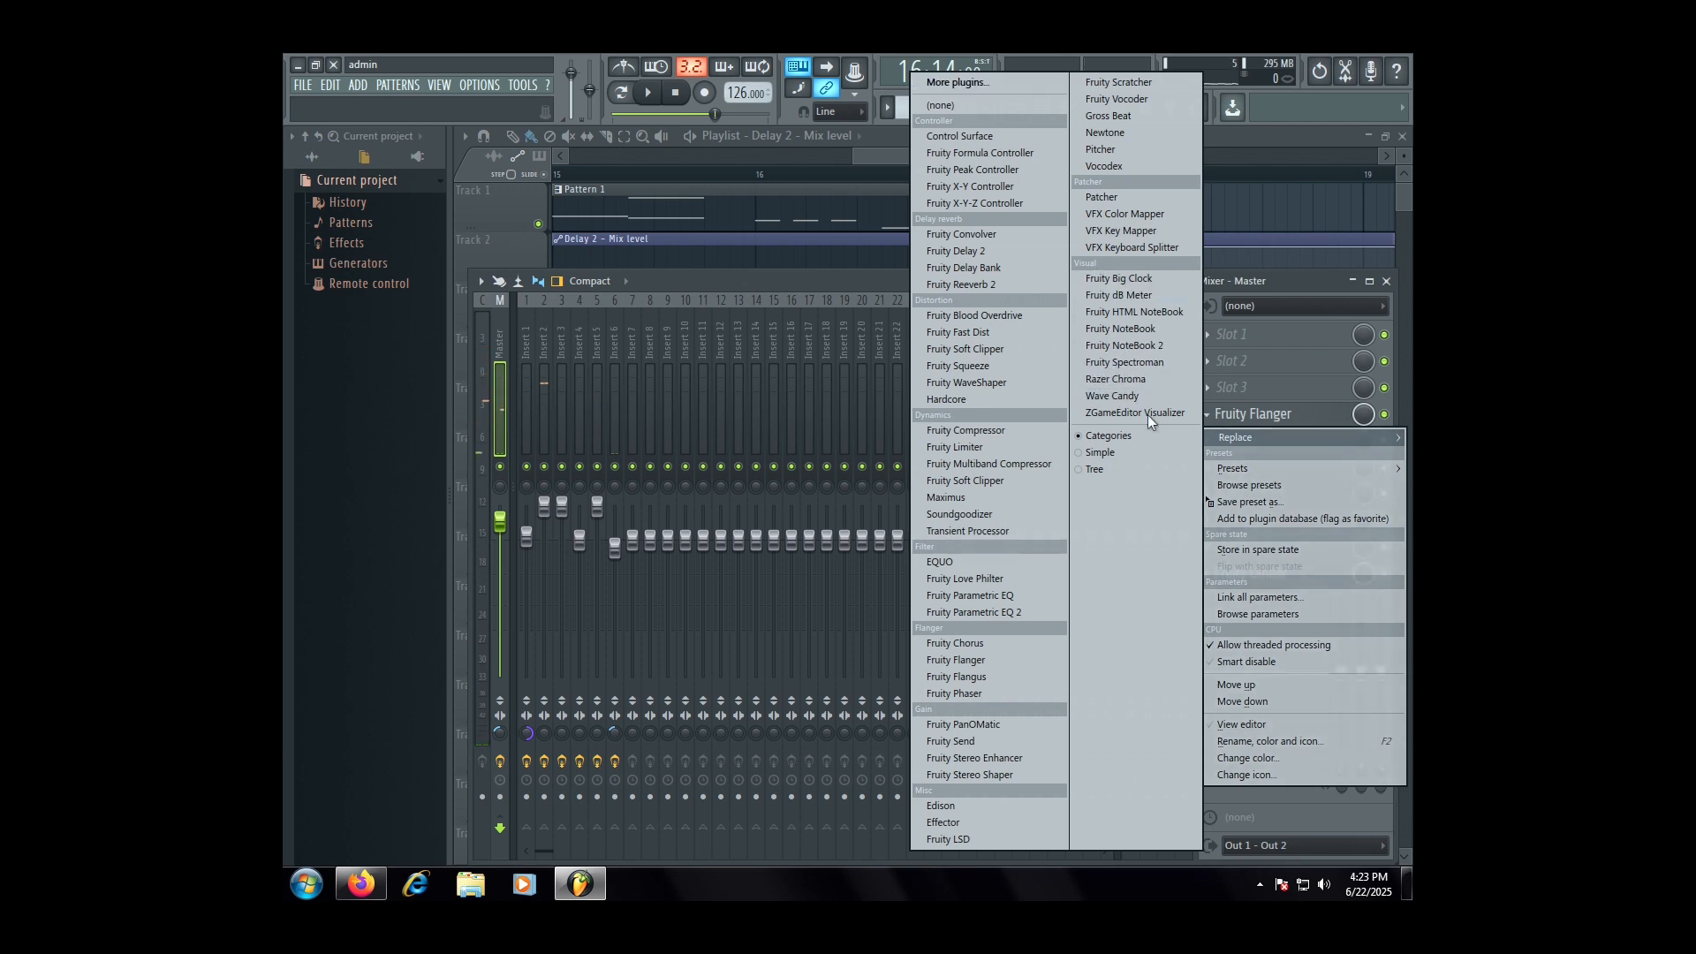
left_click(1006, 693)
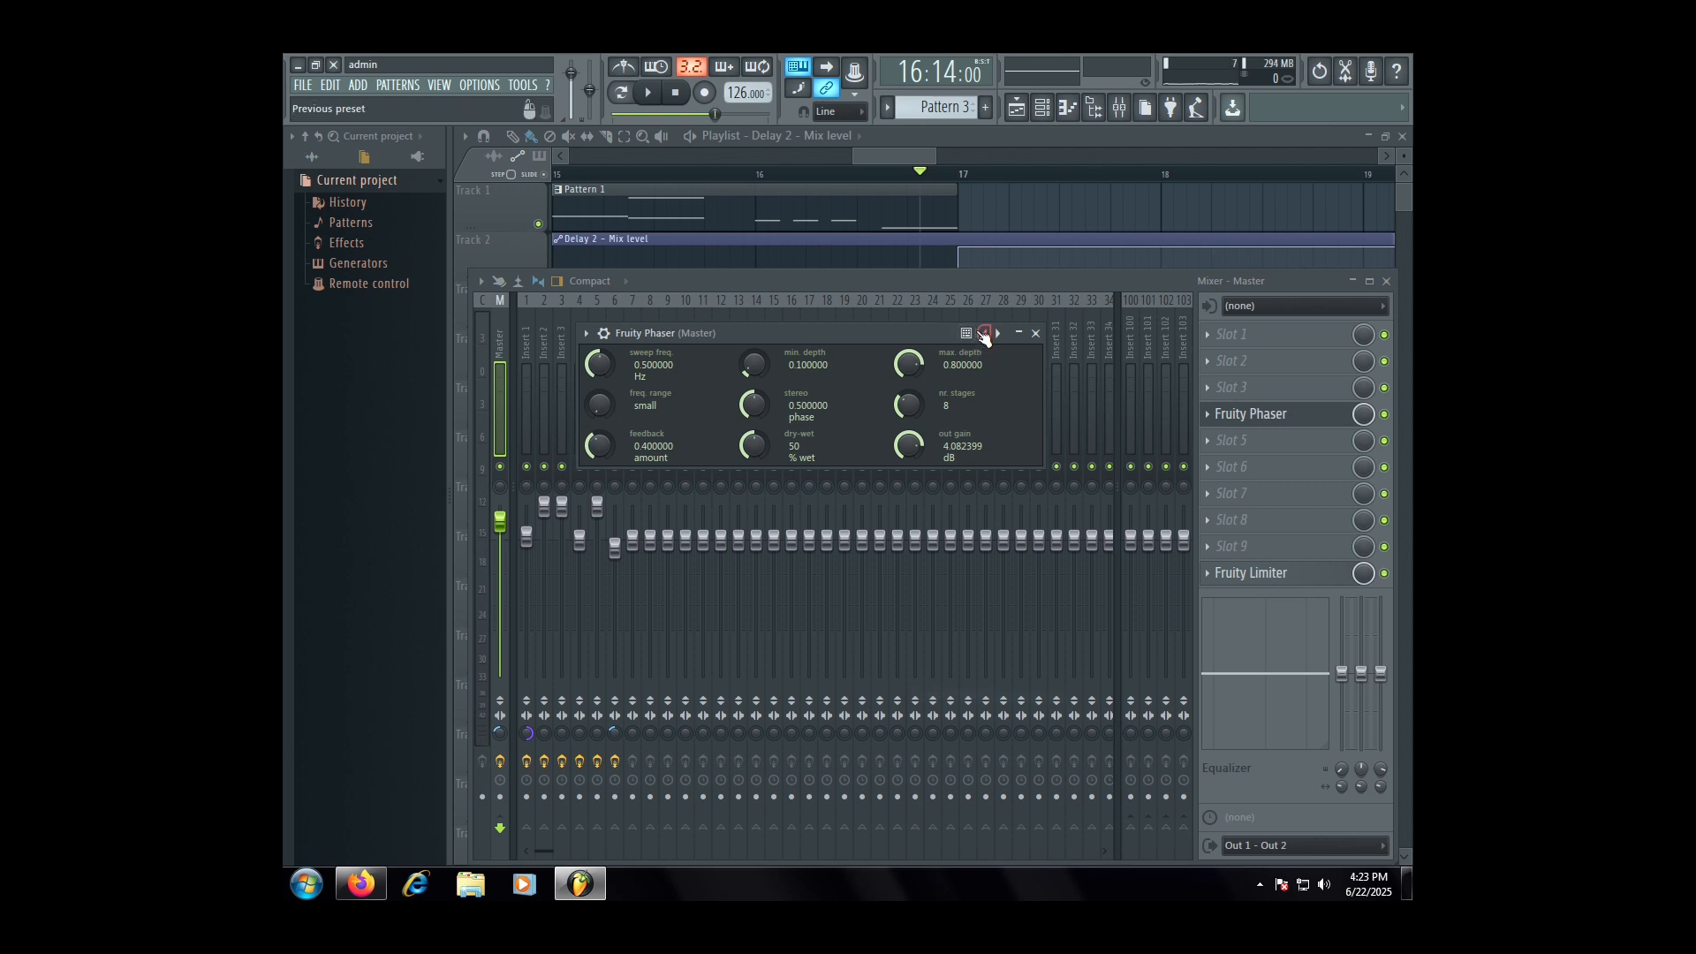
- Load the Phazor preset in the Master track's Fruity Phaser and play back the result
left_click(984, 334)
left_click(1049, 460)
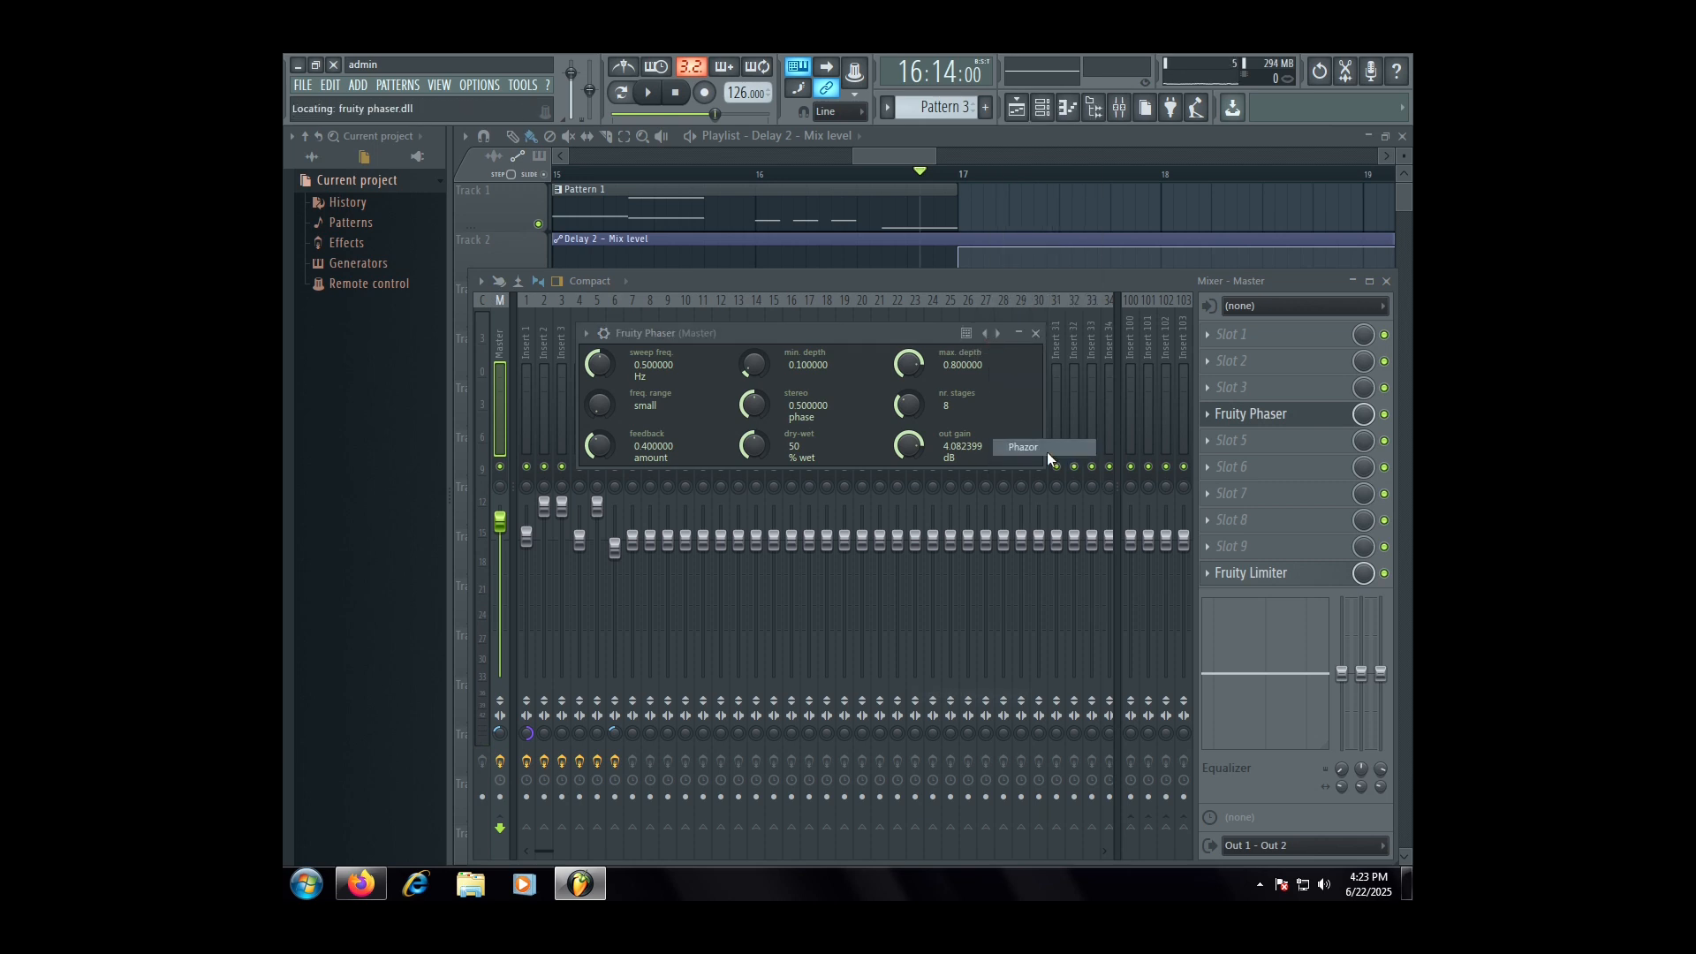
left_click(1263, 412)
left_click(1263, 412)
key("space")
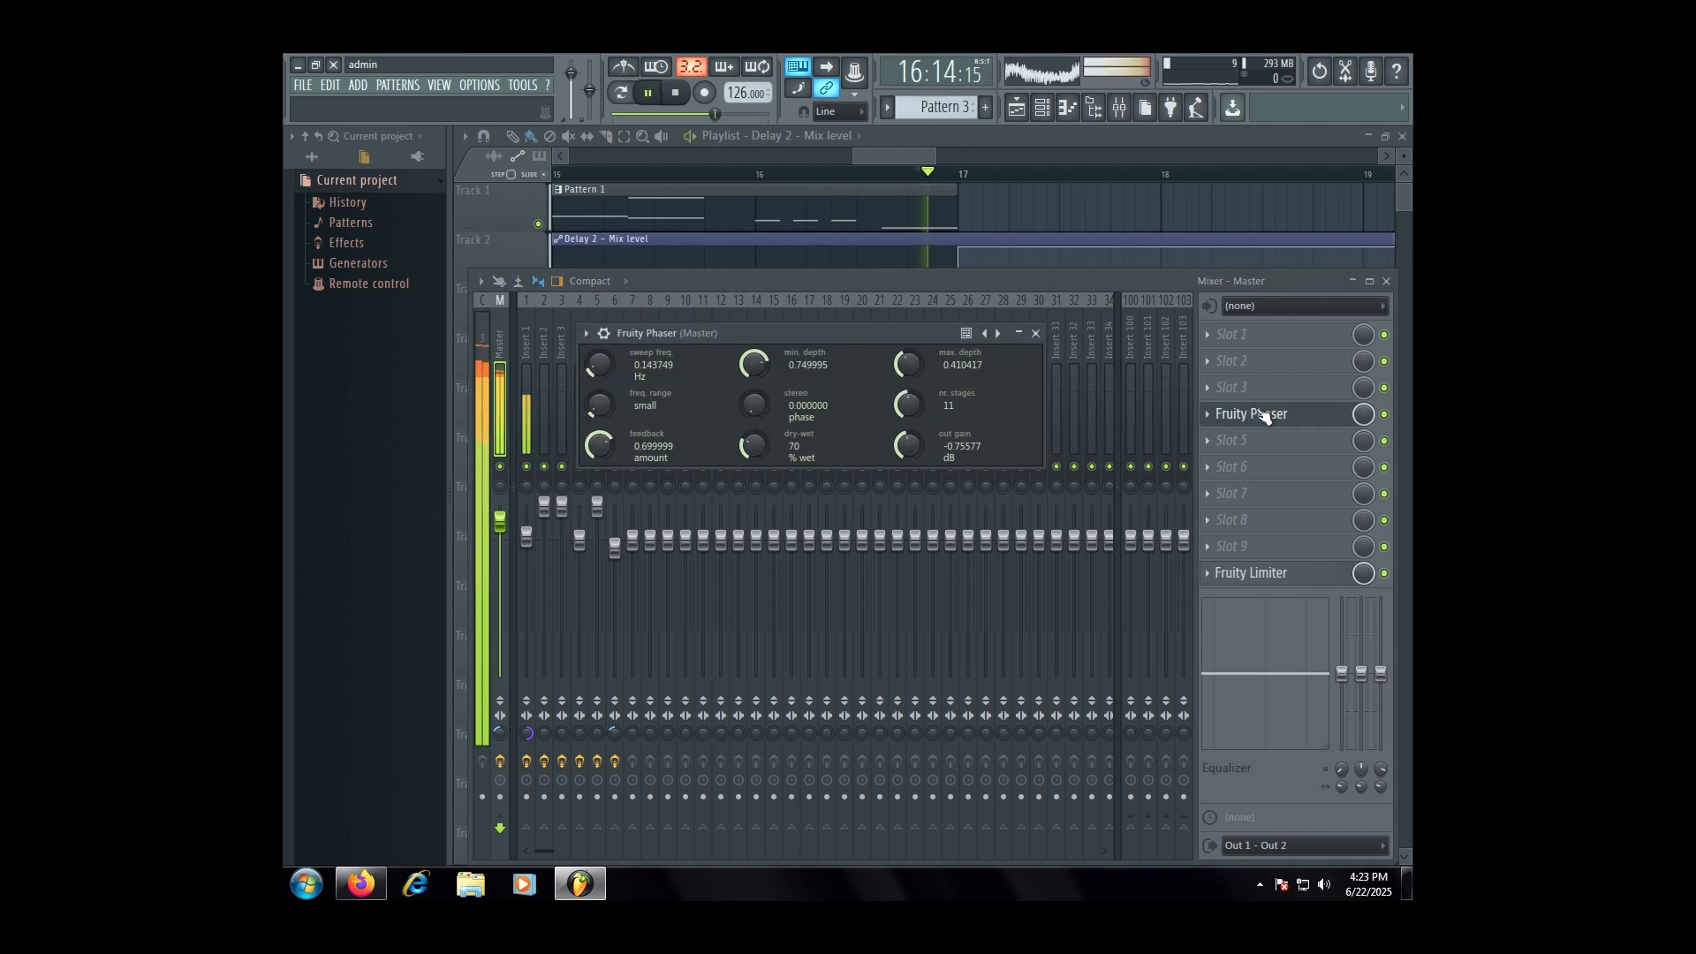
- Create an automation clip for the mix level of Fruity Phaser on the Master track and lower its starting point to zero
left_click(1264, 413)
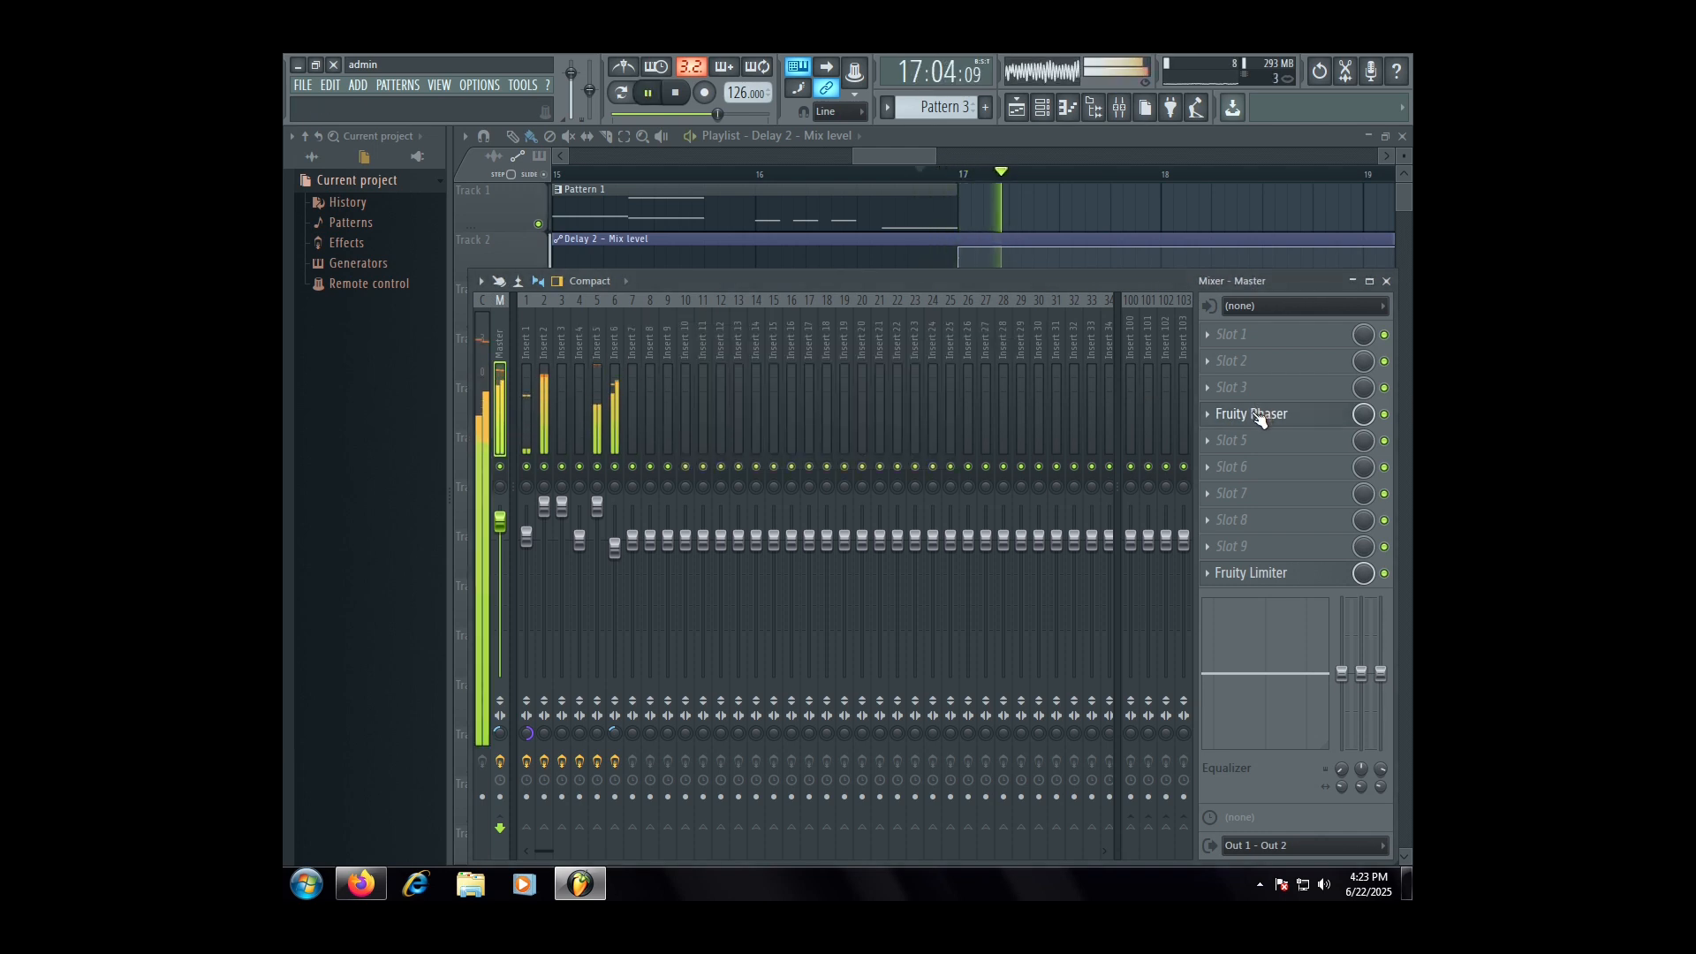
left_click(1265, 415)
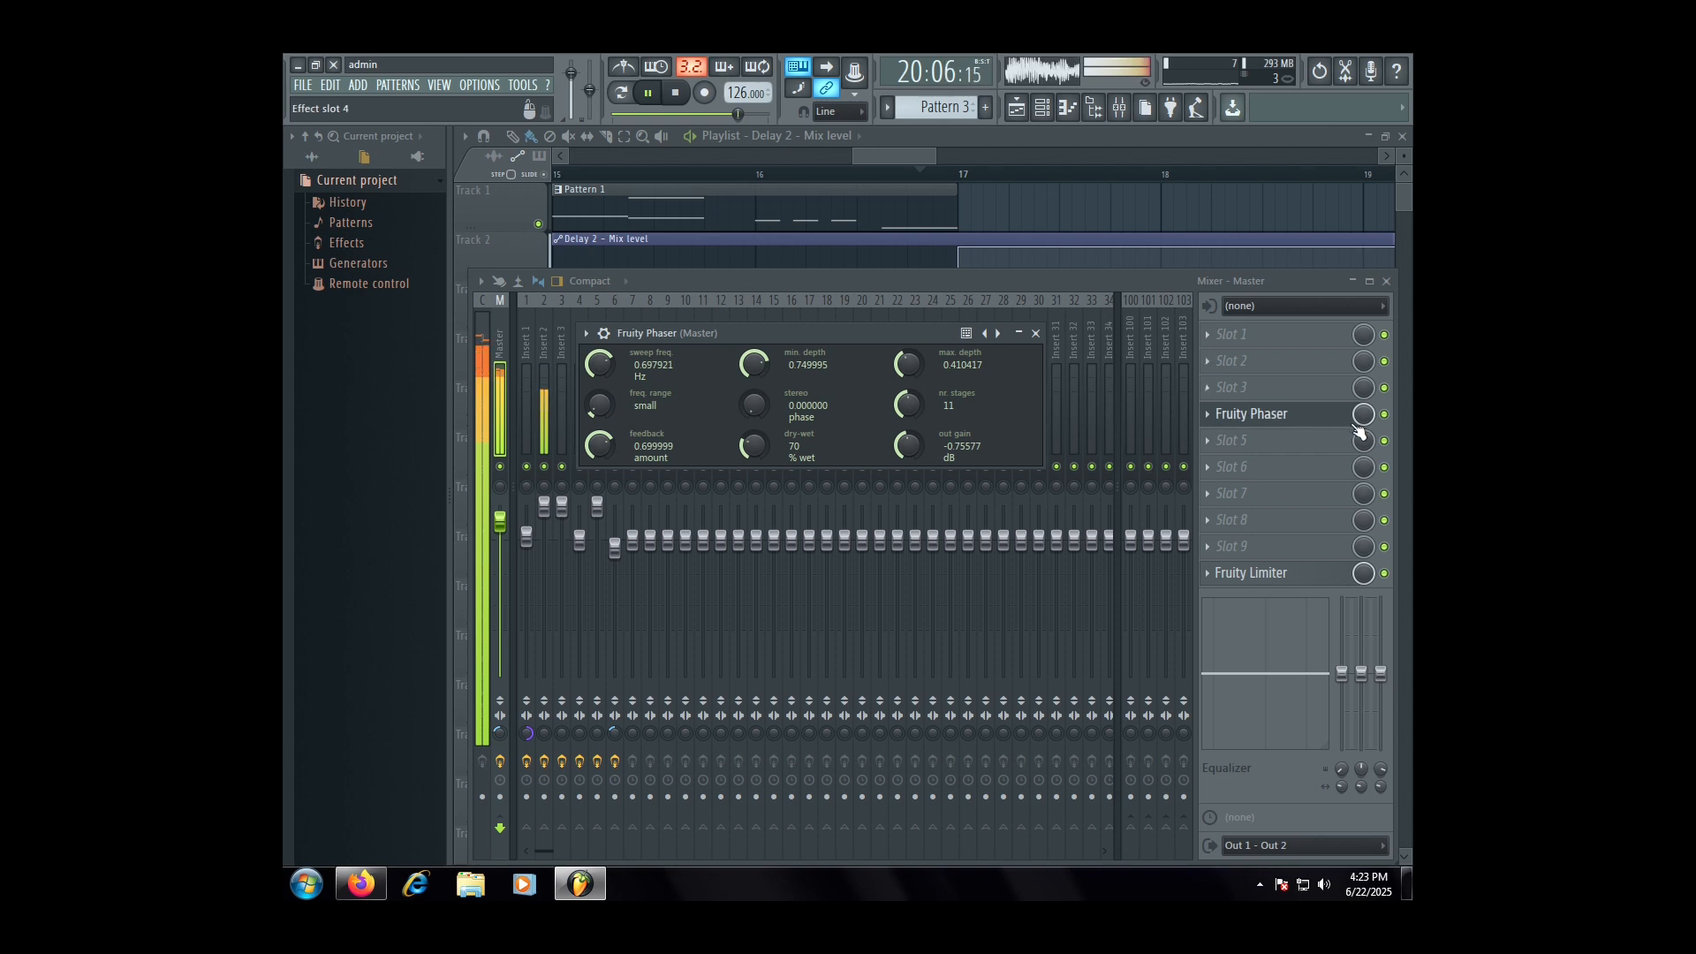
right_click(1361, 420)
left_click(1333, 533)
scroll(883, 561, "down", 8)
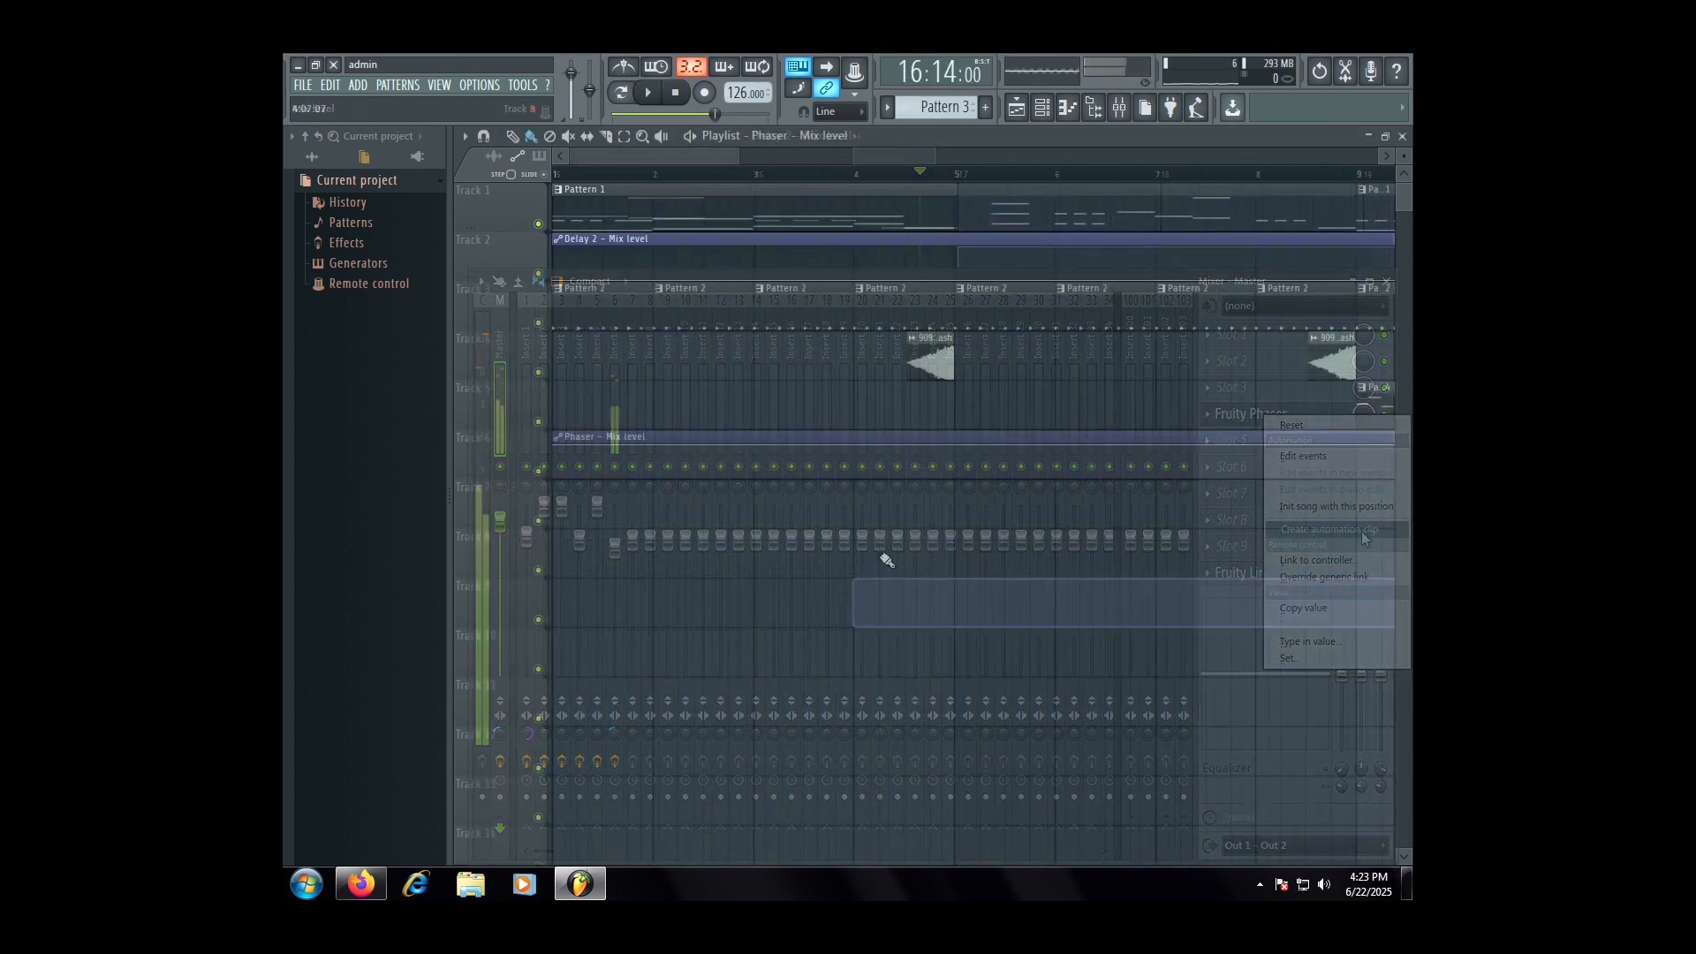
left_click_drag(555, 444, 555, 493)
- Add points to the phaser automation so the level stays at zero until bar 17 and jumps up there, and play from bar 16
scroll(861, 500, "up", 9)
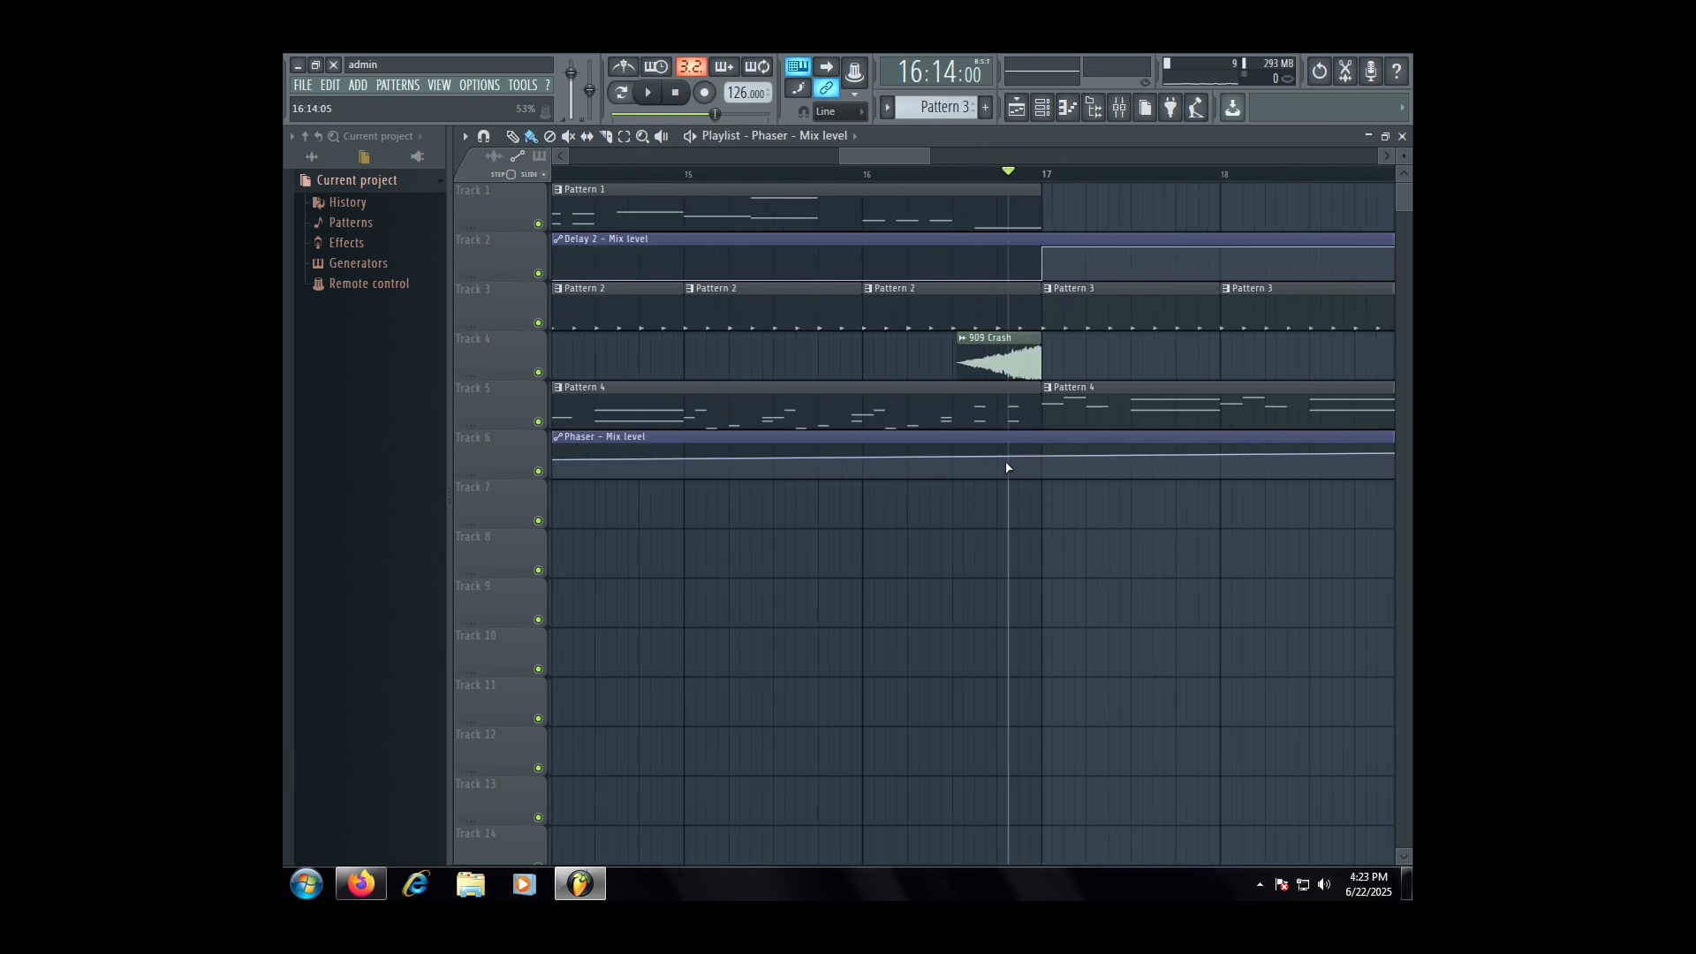
right_click(1098, 465)
left_click_drag(1098, 466, 1096, 495)
right_click(1097, 446)
scroll(972, 477, "down", 6)
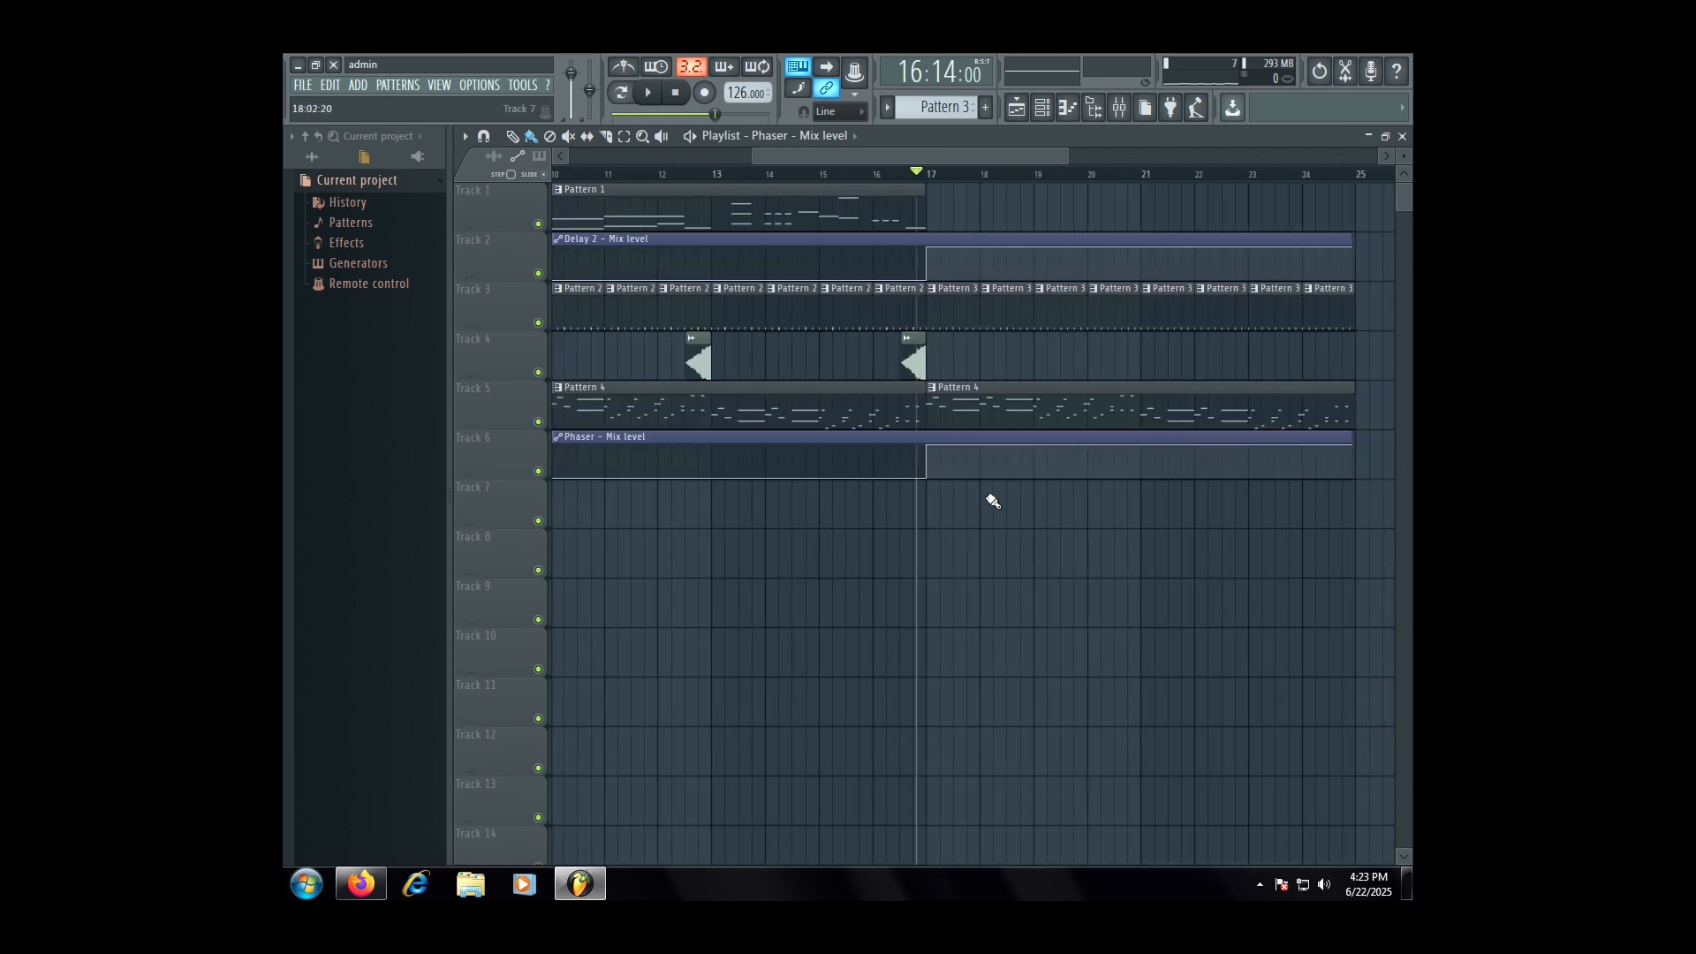
key("space")
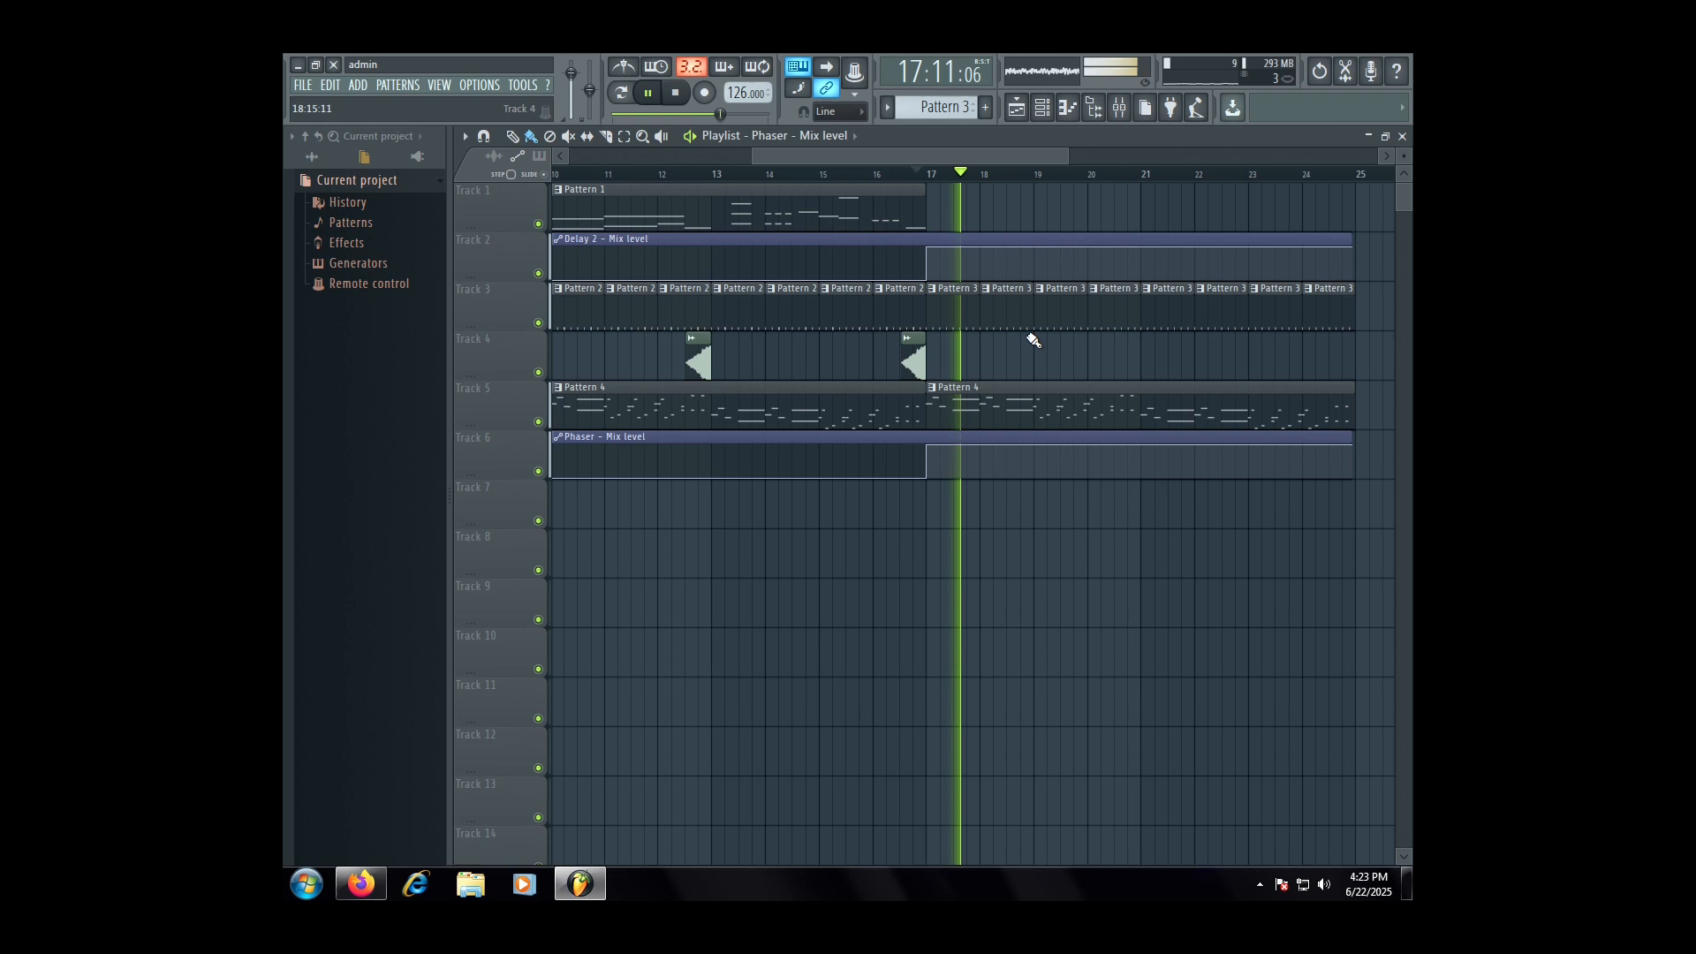
- Duplicate the Pattern 1 clip on Track 1 so a copy starts at bar 17, and restart playback to hear it
scroll(1051, 346, "down", 2)
scroll(1062, 353, "up", 2)
scroll(849, 257, "down", 2)
left_click_drag(852, 212, 737, 215)
key("ctrl+b")
key("space")
key("space")
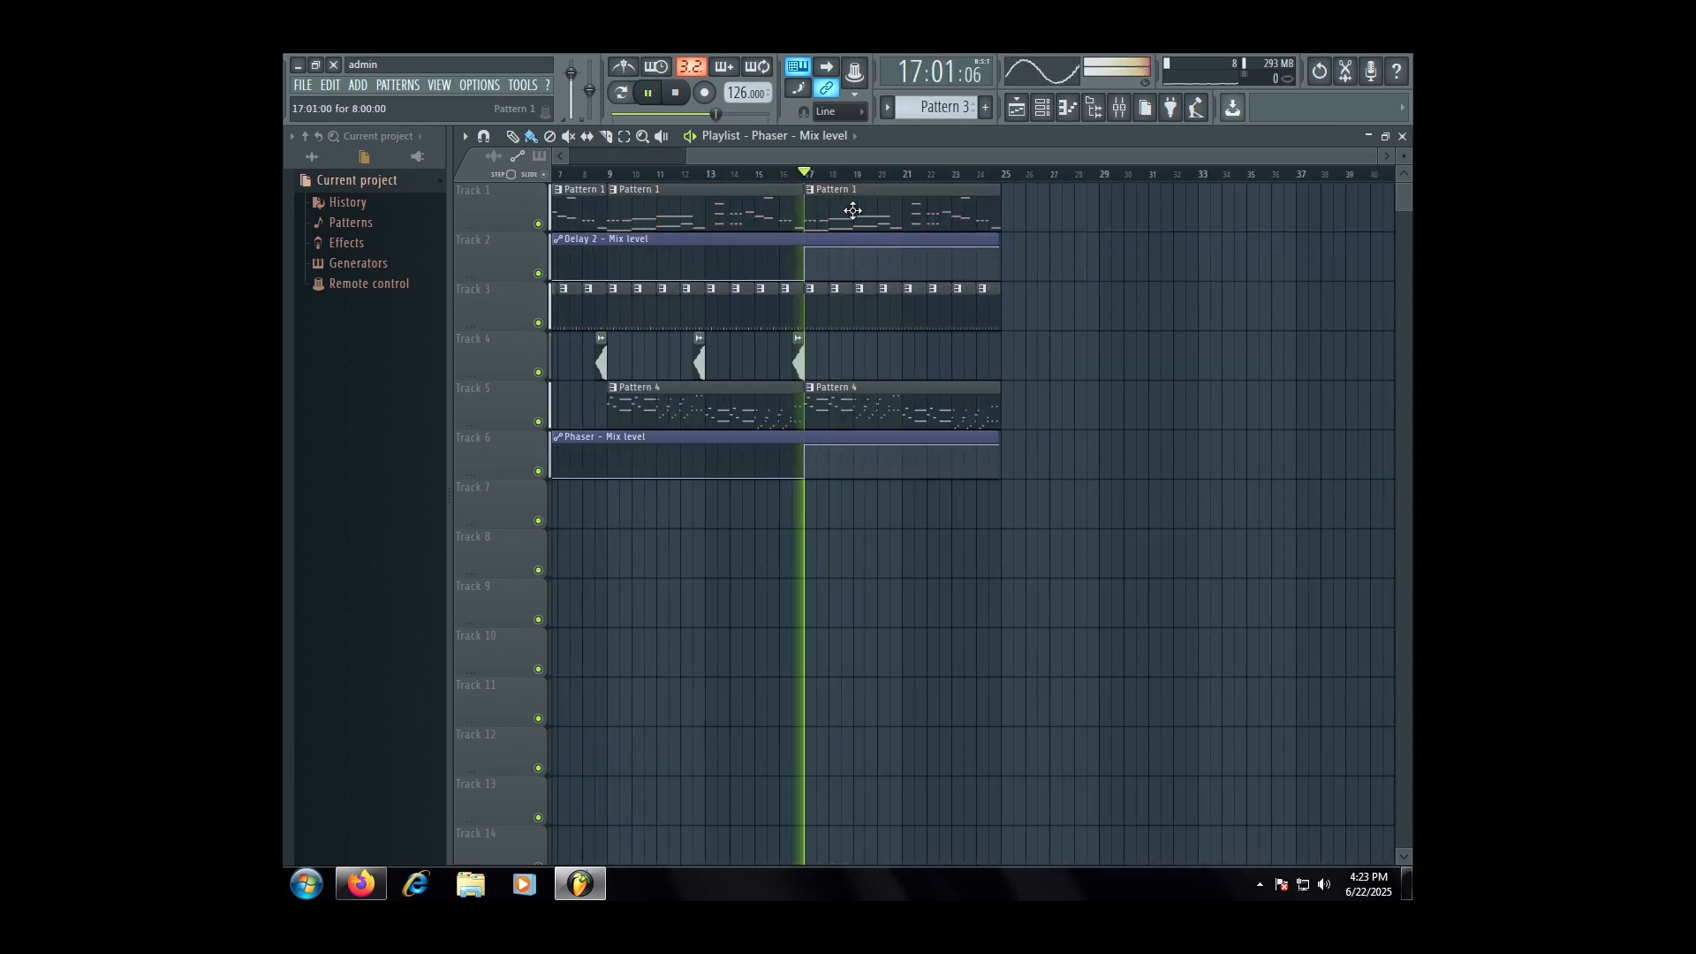
- Stop playback and create an automation clip for the volume of mixer Insert 1
scroll(1064, 134, "up", 3)
left_click(1116, 107)
key("space")
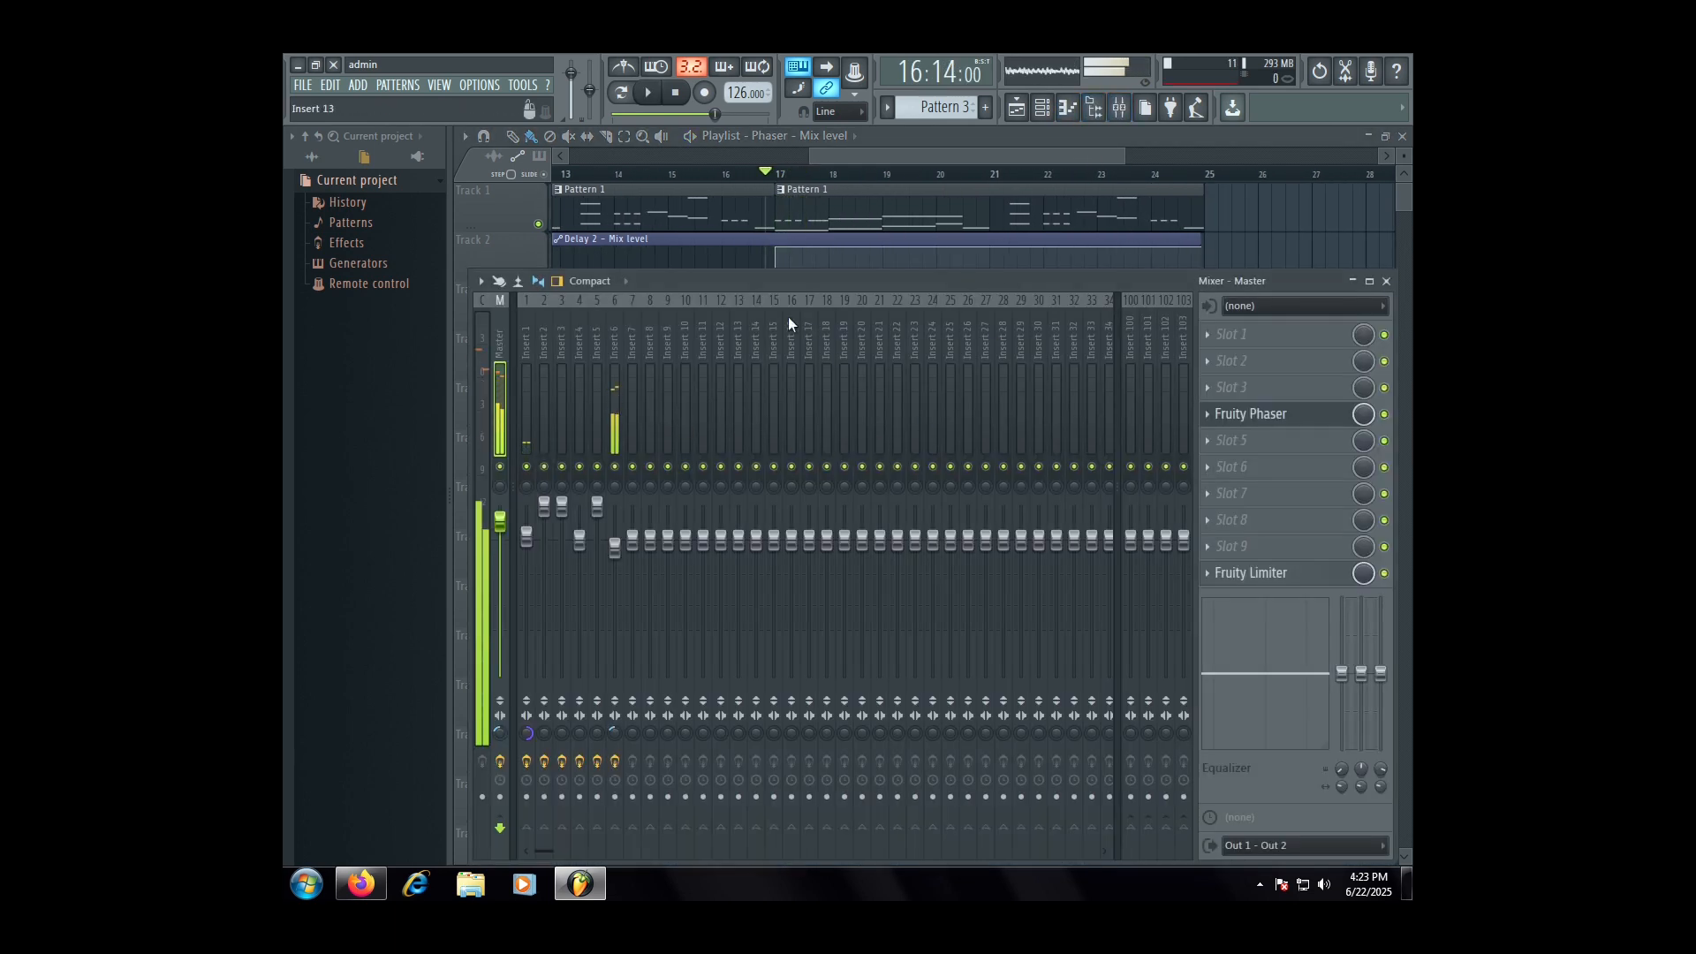
right_click(528, 539)
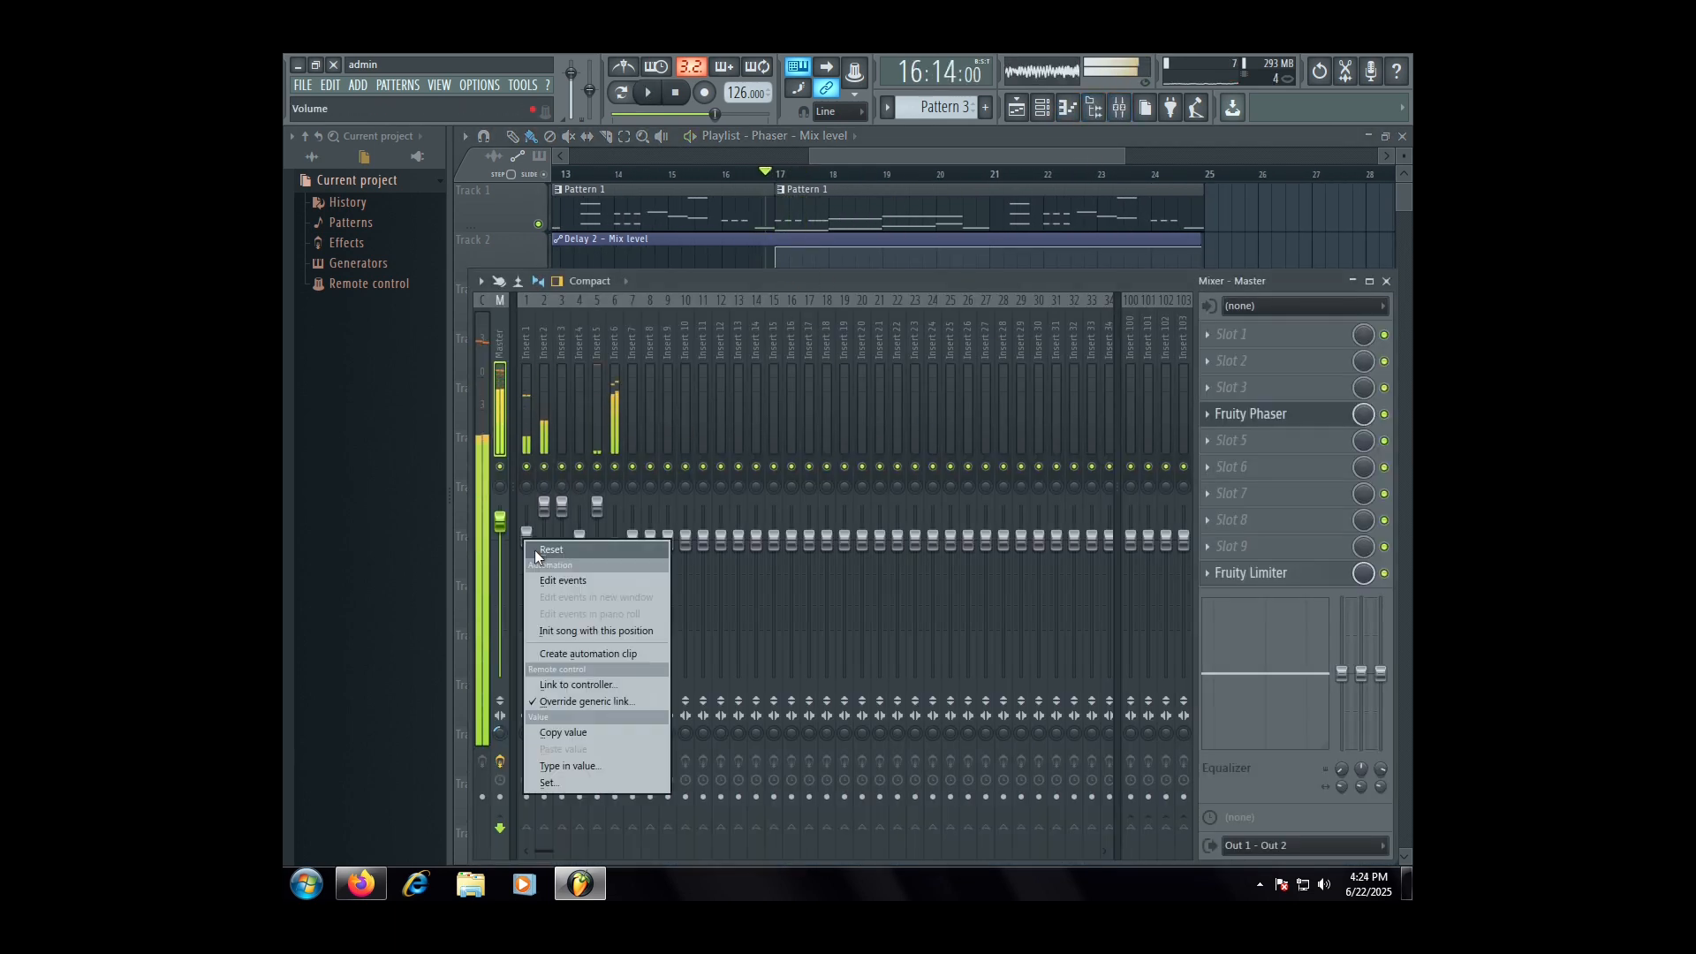
left_click(574, 653)
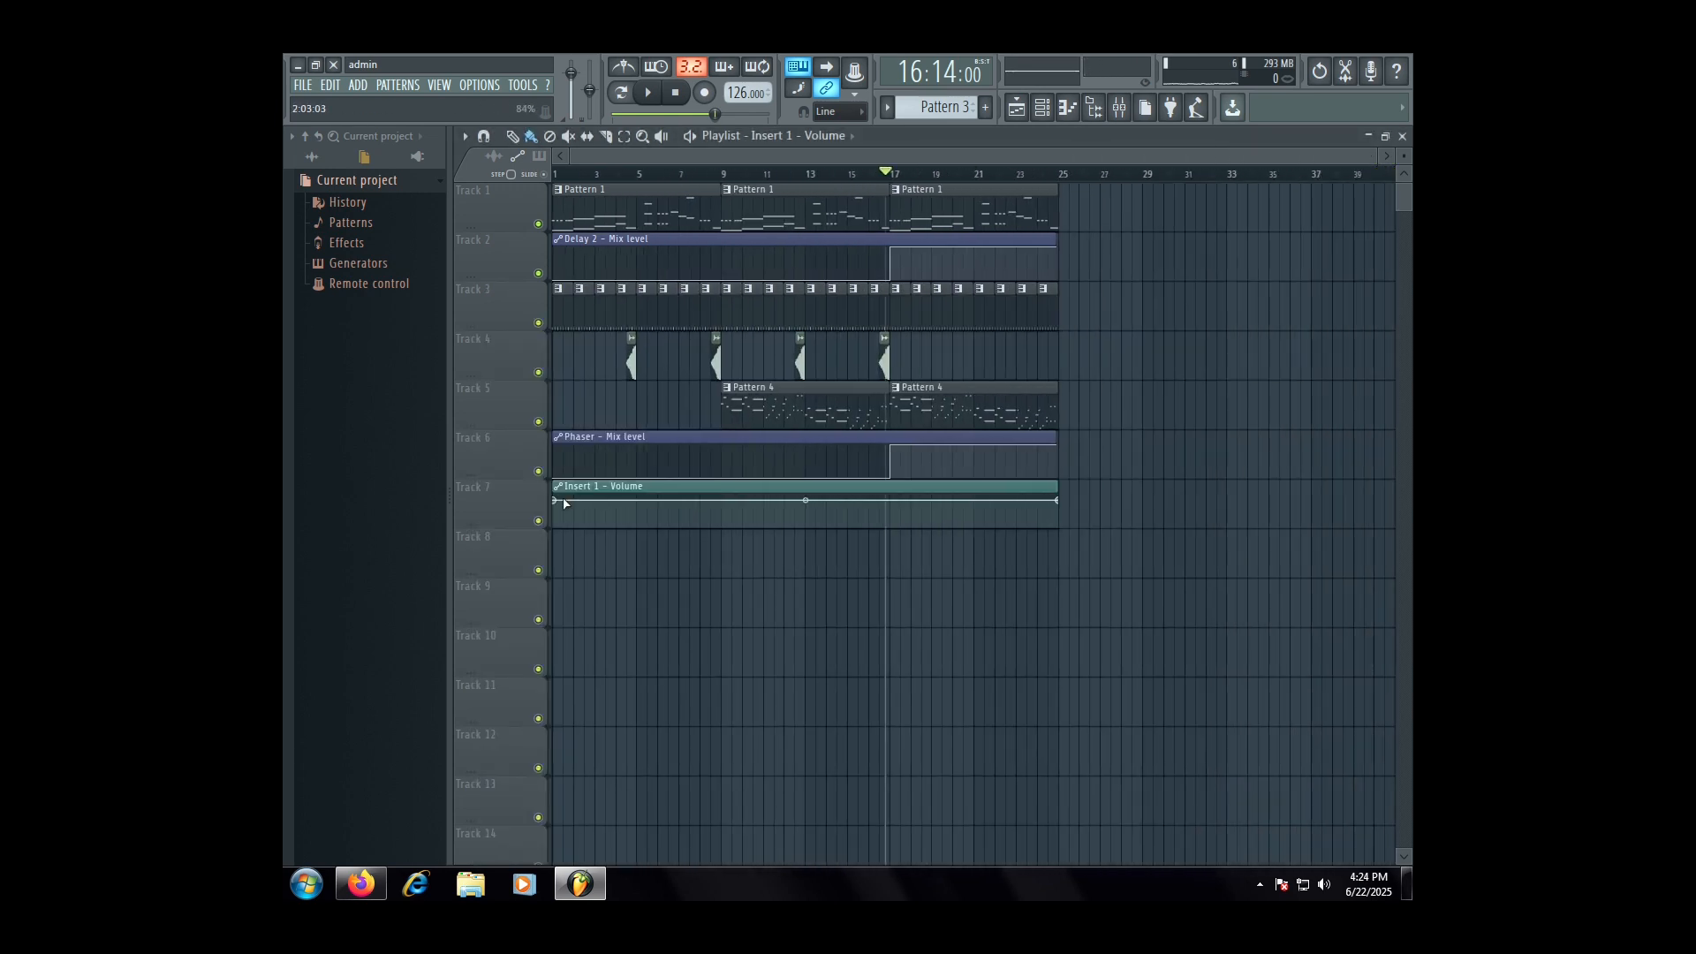
- Shape the Insert 1 volume automation to hold 82% until bar 17, drop to zero and ramp back up by bar 25, and play it
right_click(565, 503)
left_click(595, 782)
scroll(833, 541, "up", 5)
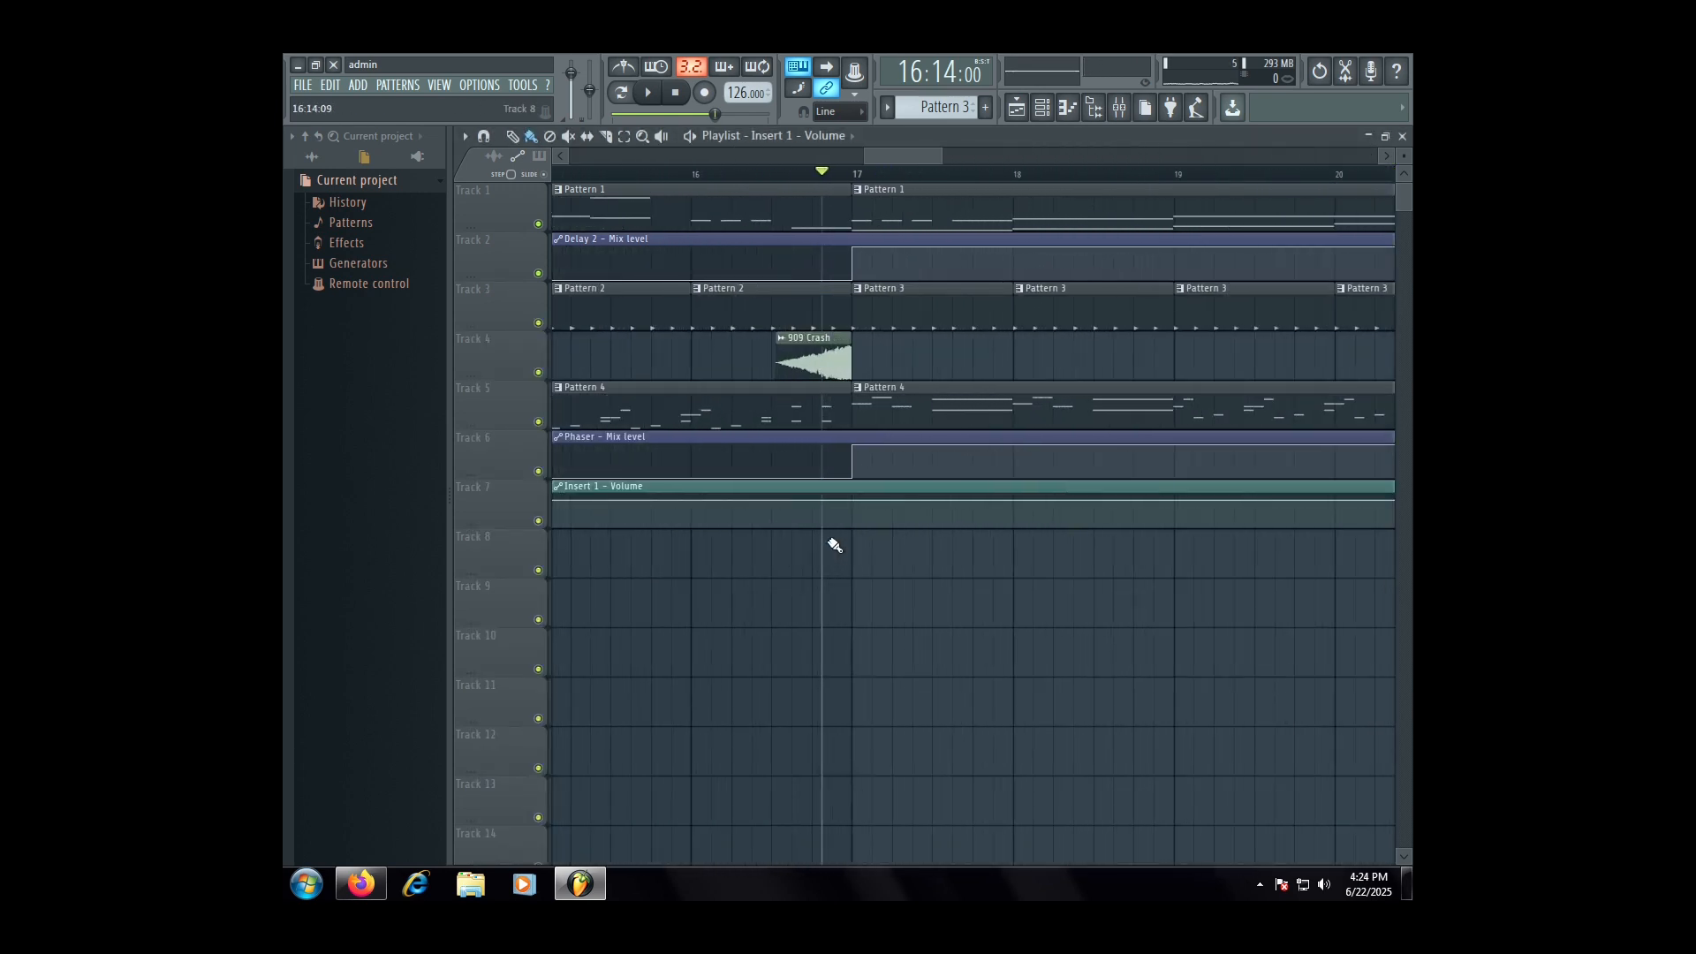
right_click(863, 503)
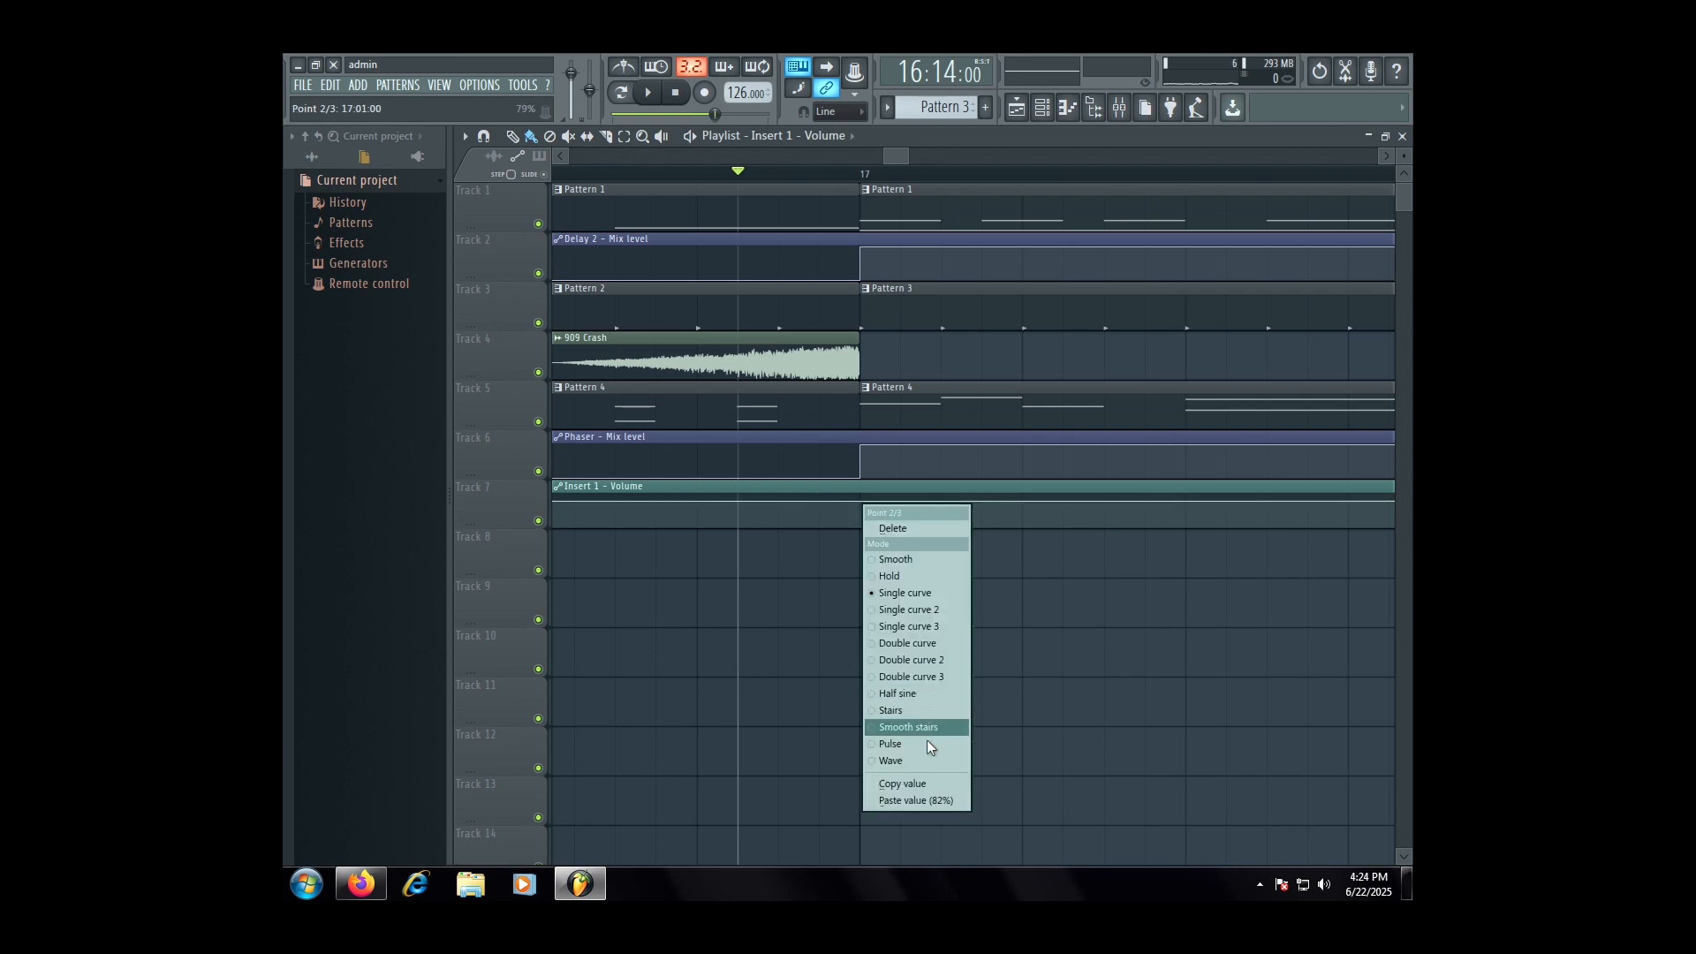
left_click(935, 799)
scroll(730, 587, "down", 4)
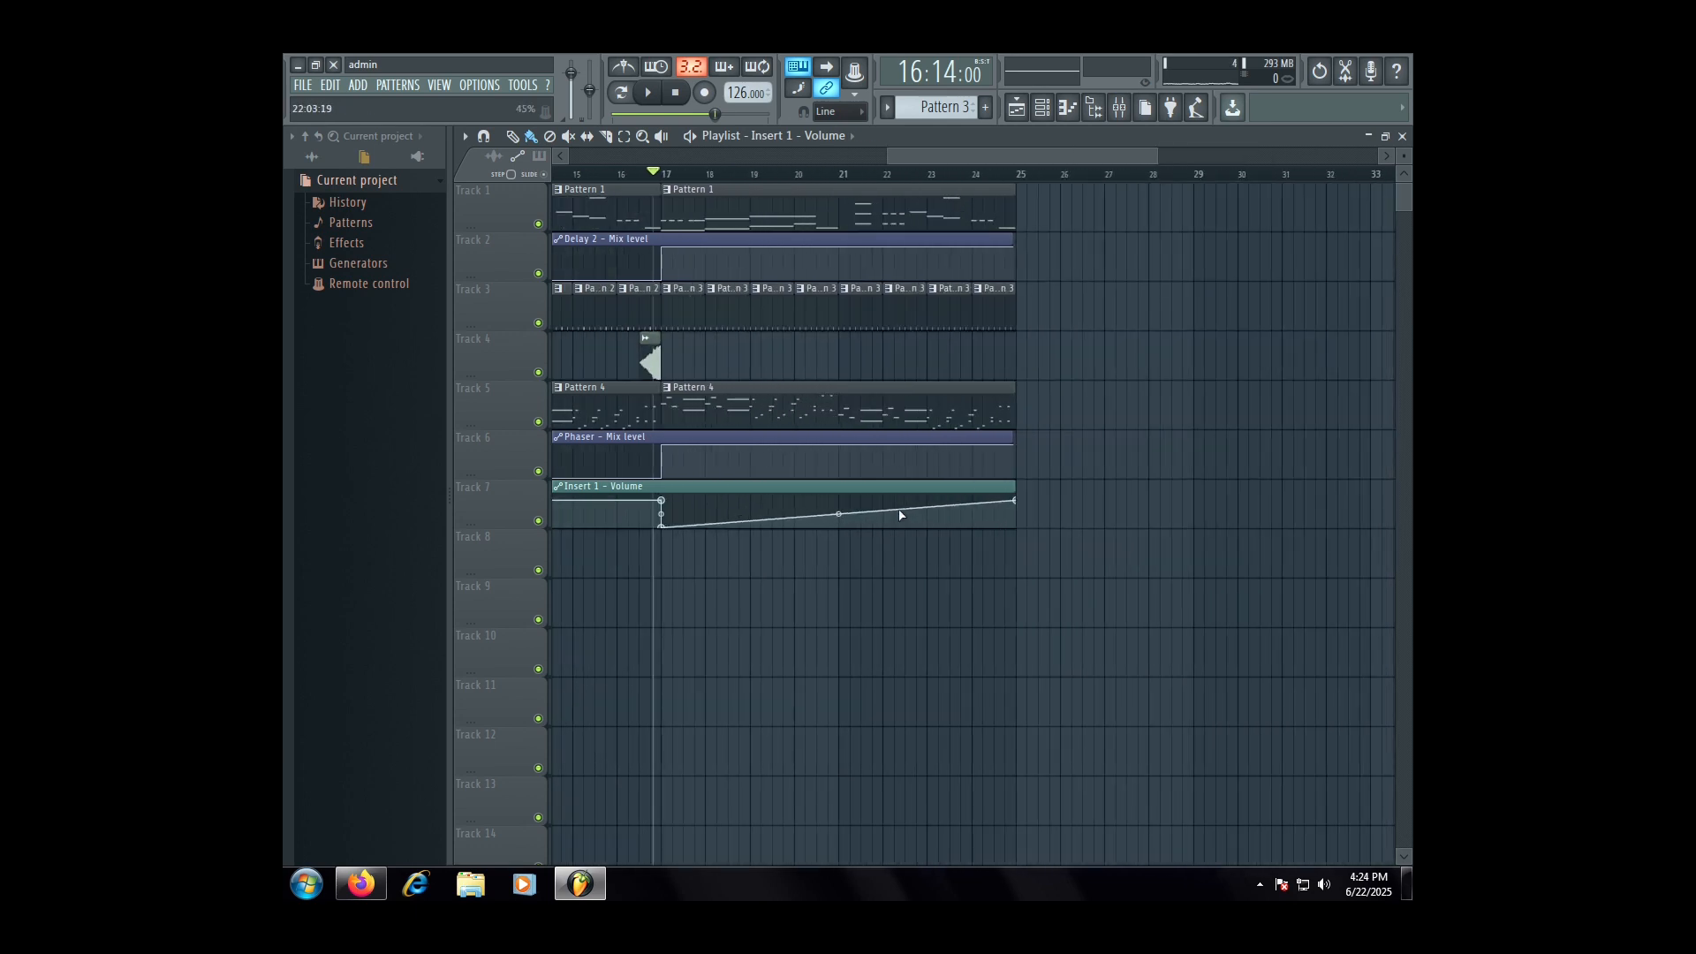
right_click(1100, 501)
left_click(1148, 799)
key("space")
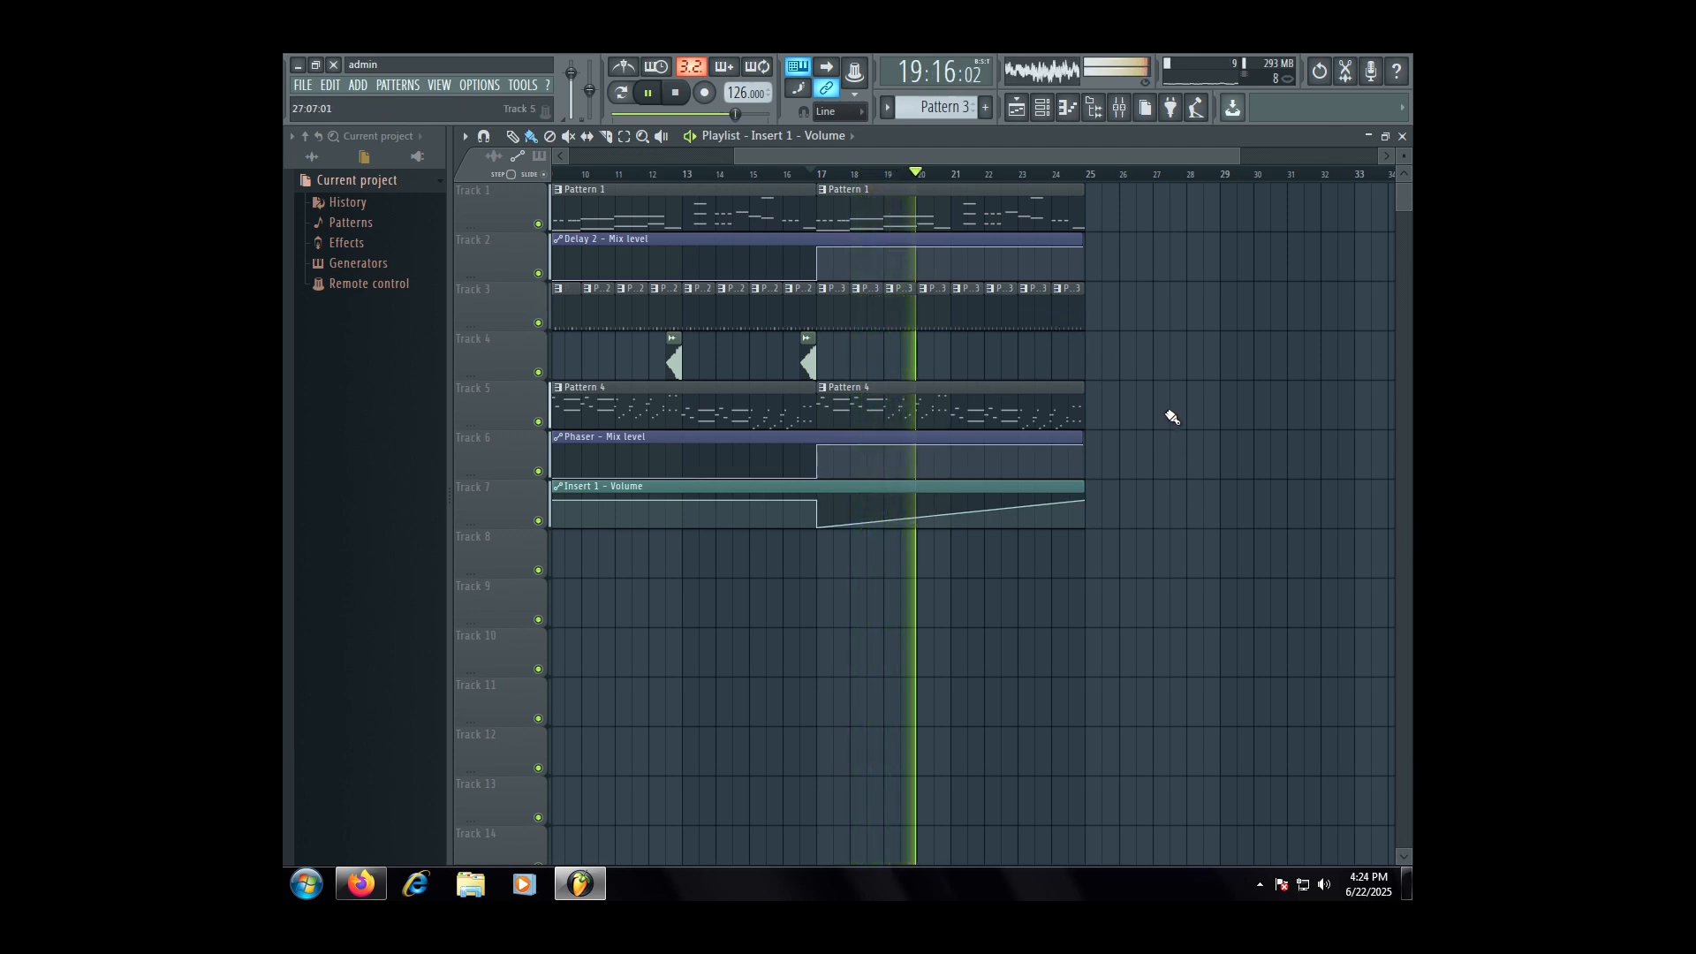
- Place a Pattern 2 drum clip at bar 25 on Track 3
left_click(803, 321)
scroll(1063, 327, "up", 3)
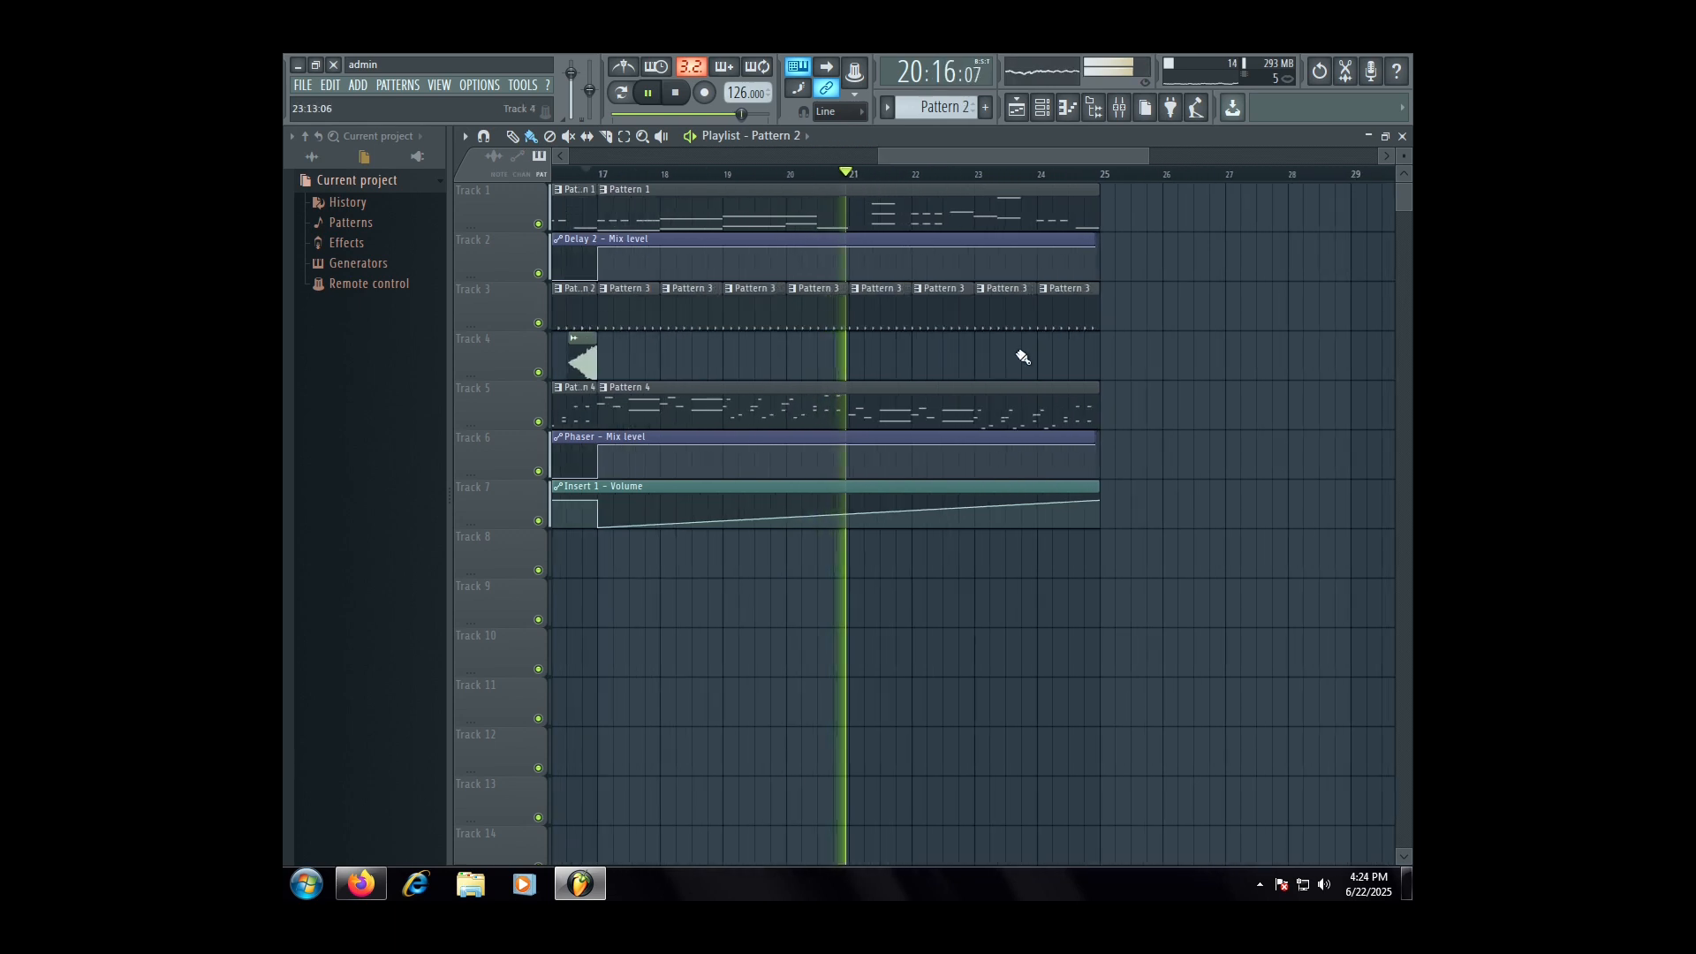
left_click(1108, 310)
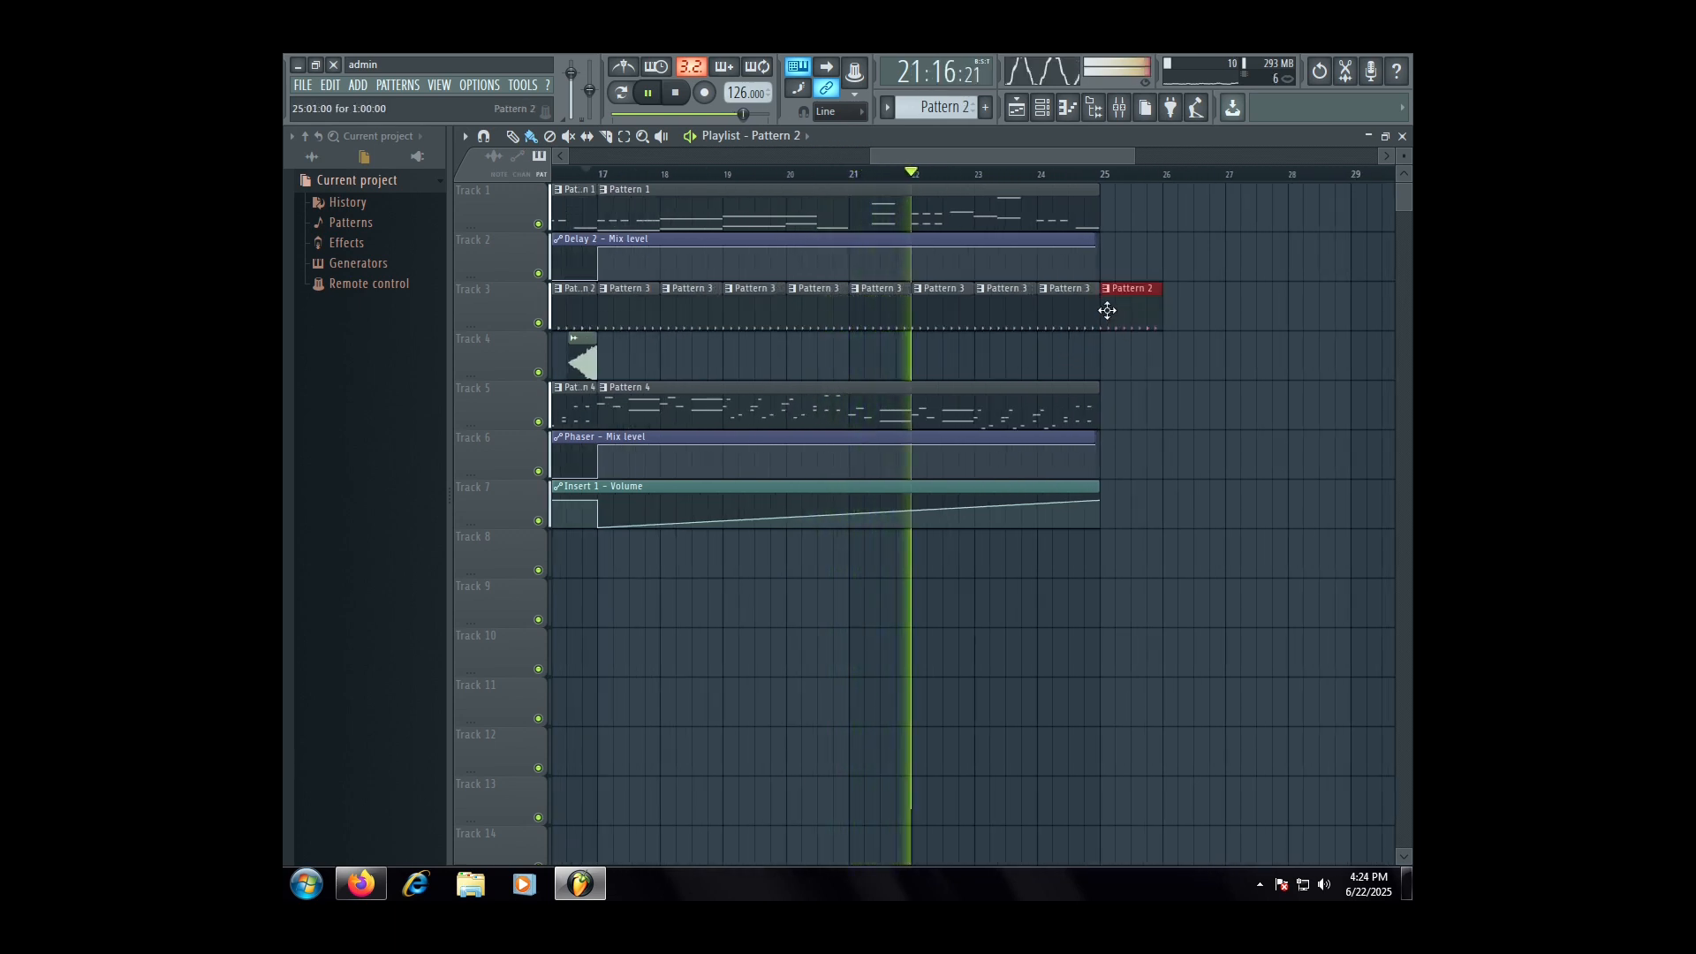
scroll(1114, 315, "down", 2)
- Duplicate the last Pattern 1 clip on Track 1 to bar 25 and make the copy a unique pattern
left_click(890, 208)
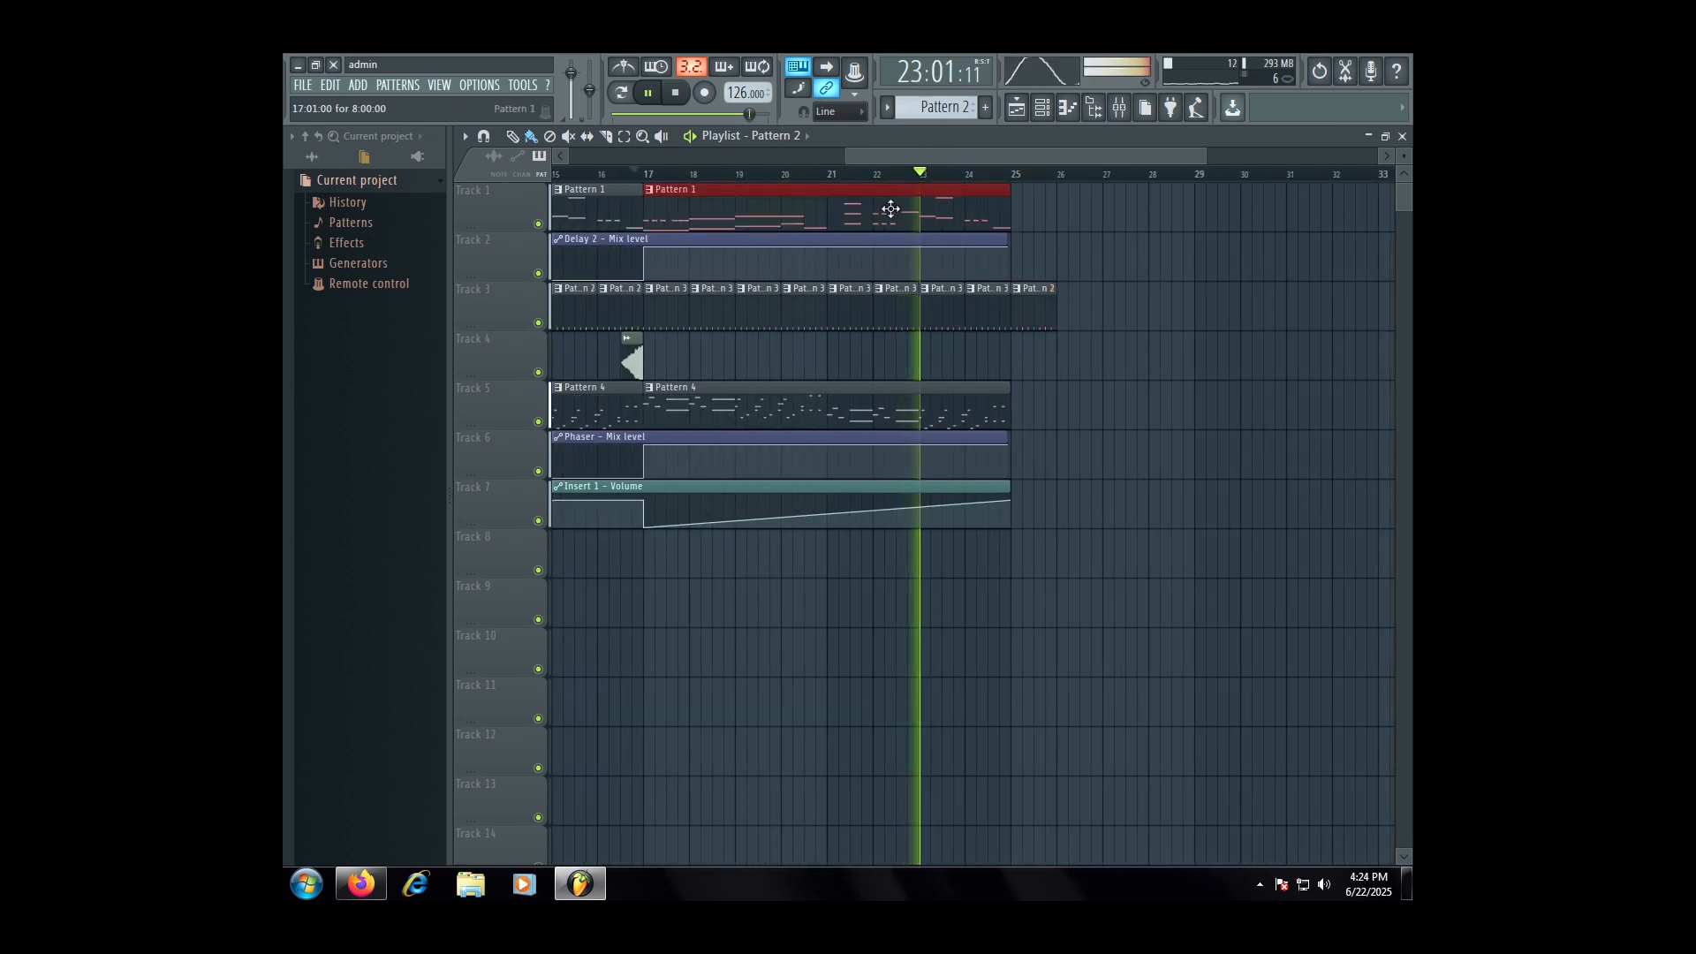
key("ctrl+b")
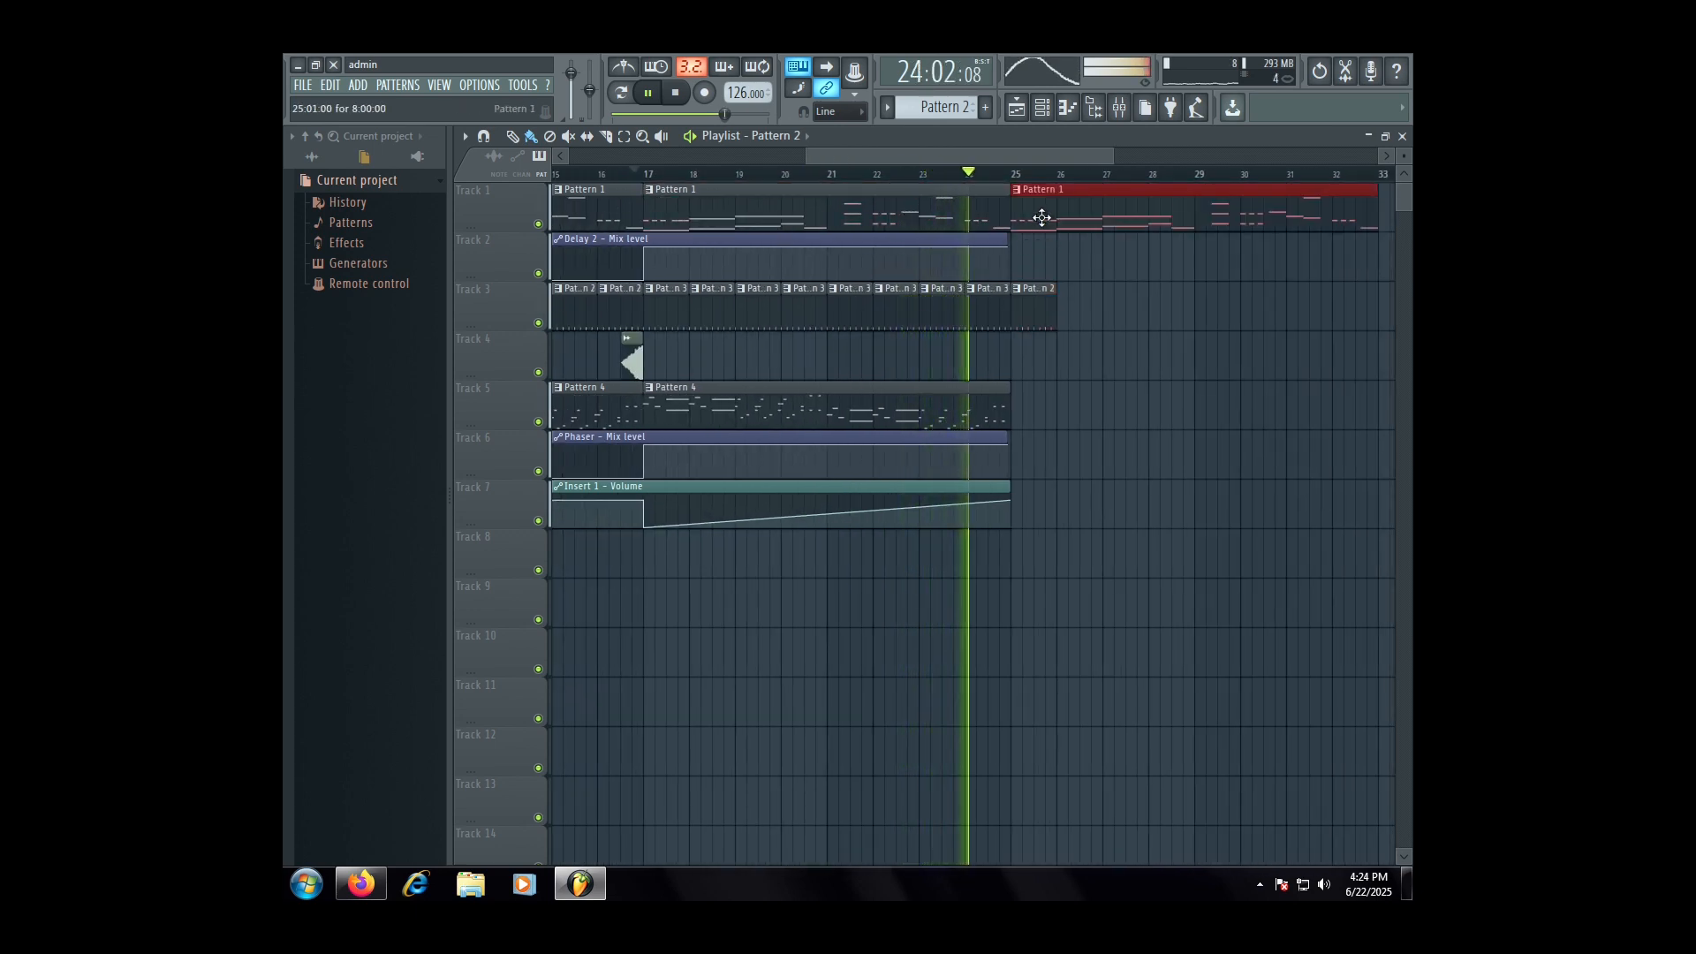
key("space")
double_click(1114, 206)
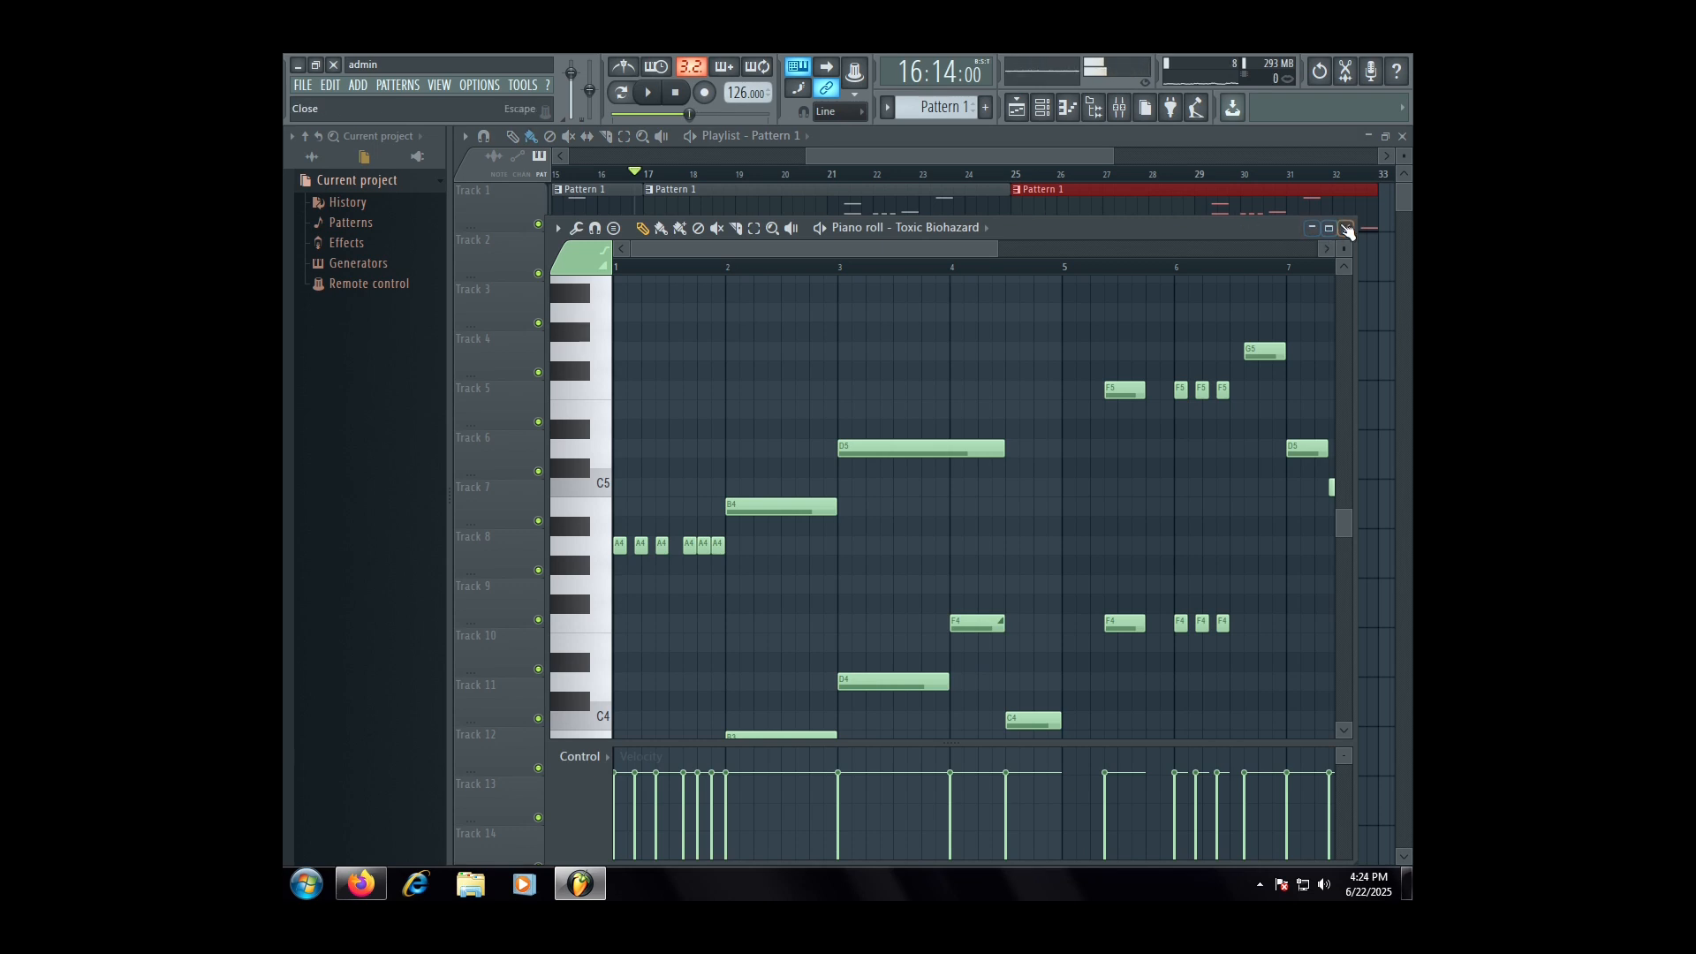
left_click(1346, 231)
left_click(1016, 189)
left_click(1045, 300)
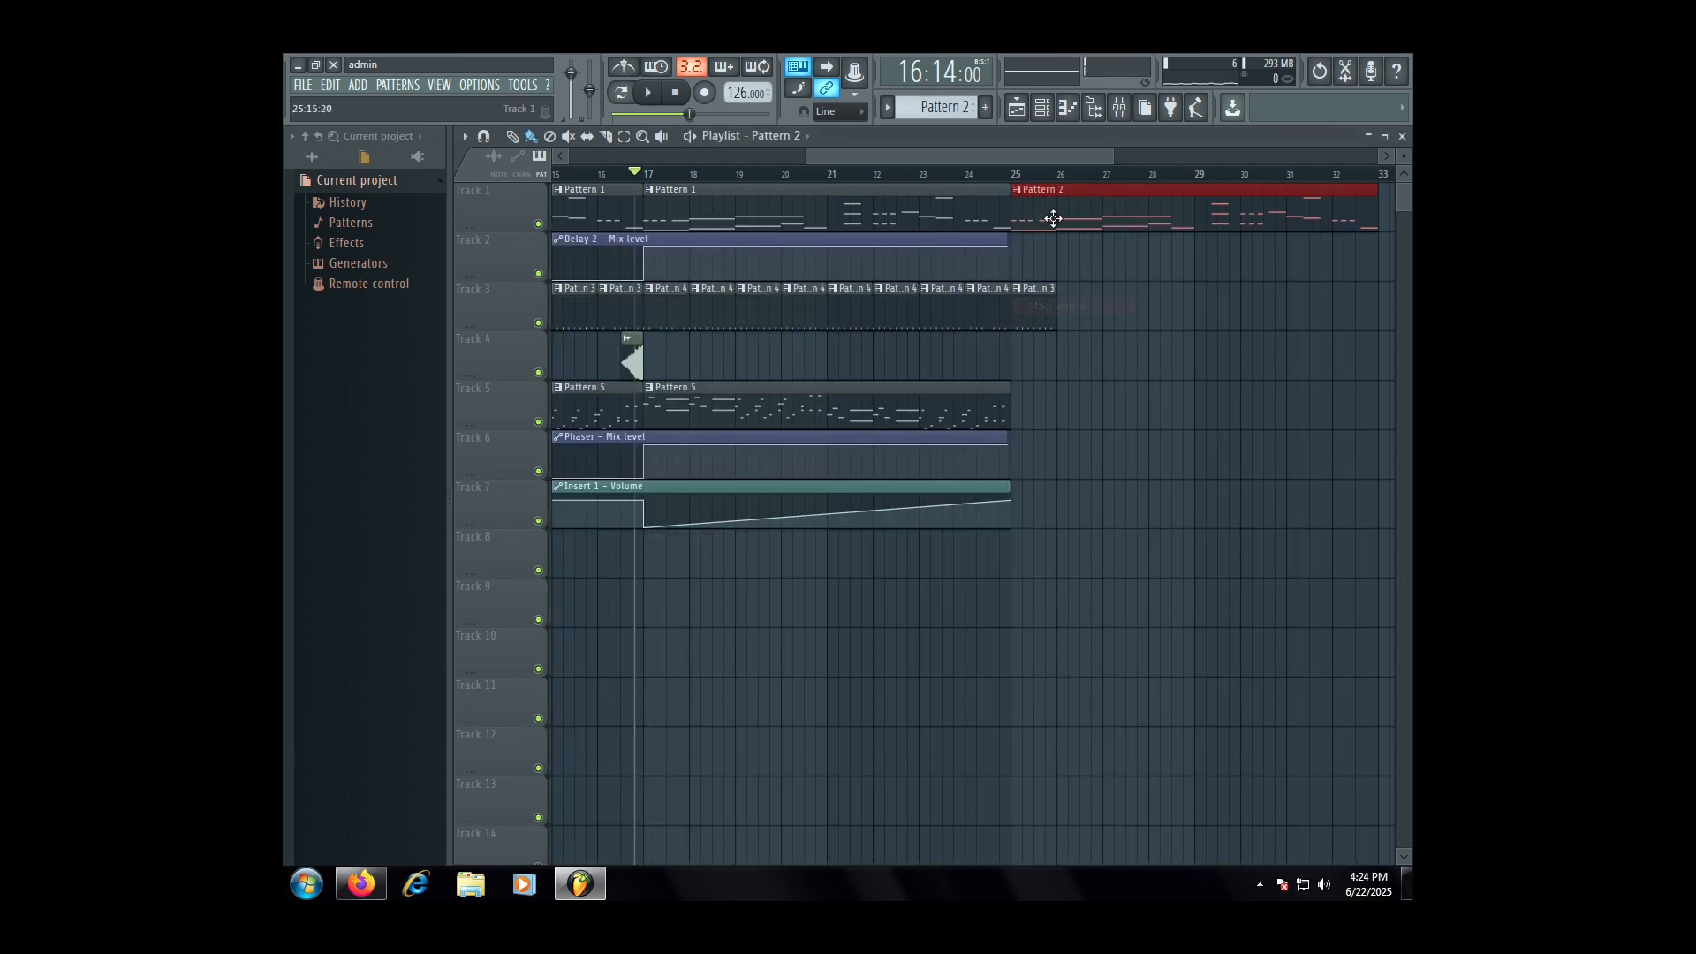
- Transpose all Toxic Biohazard notes of the unique pattern at bar 25 up one octave
double_click(1052, 218)
scroll(1045, 244, "down", 4)
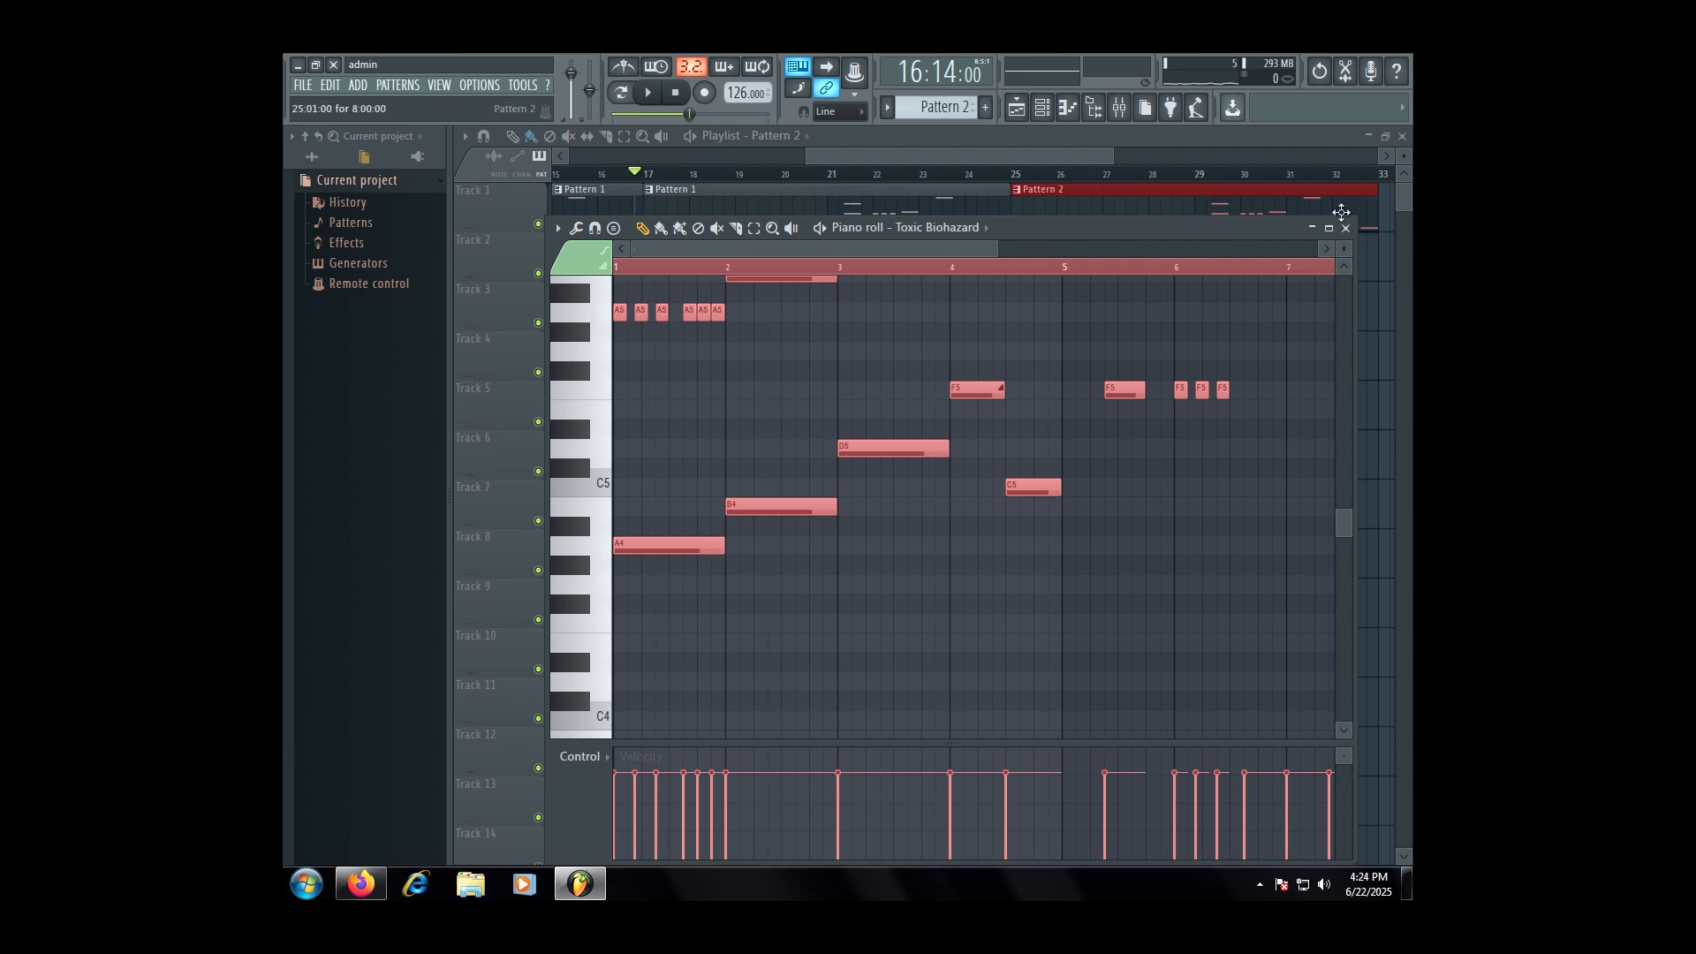
left_click(1345, 228)
- Continue the Pattern 3 drum clips on Track 3 from bar 26 until bar 33
left_click_drag(1100, 322, 1026, 315)
left_click(1066, 318)
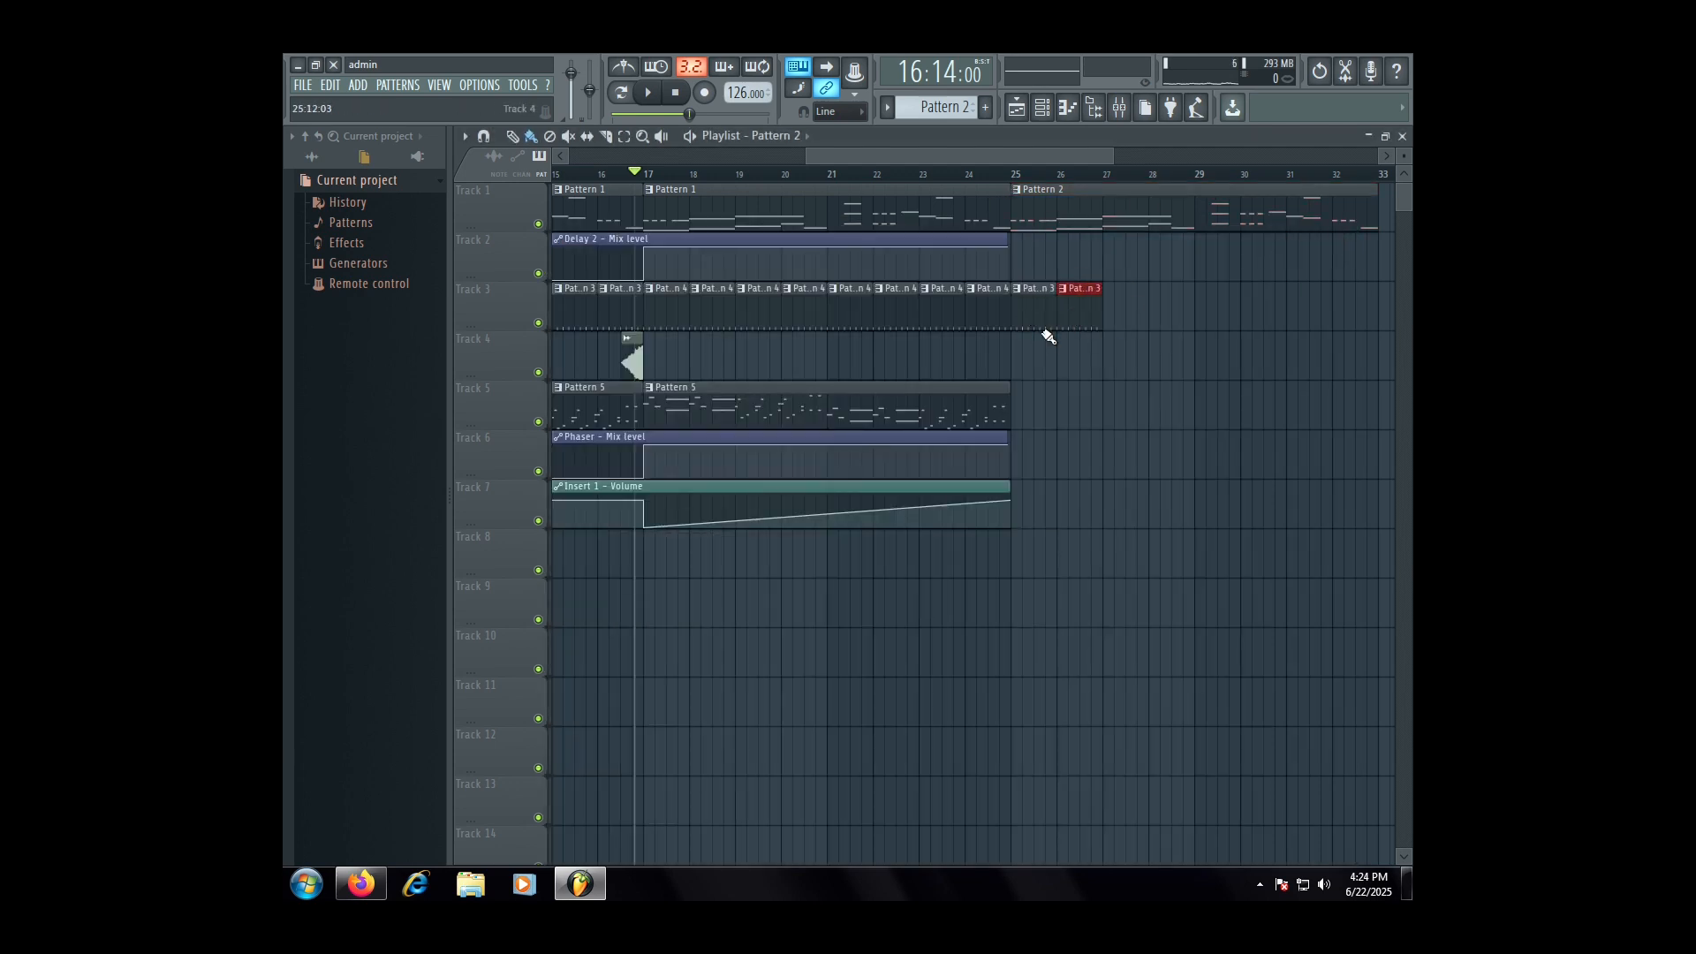
key("ctrl+b")
key("ctrl+b")
key("ctrl+b")
scroll(1034, 330, "down", 2)
key("ctrl+b")
key("ctrl+b")
key("ctrl+b")
scroll(1095, 365, "up", 2)
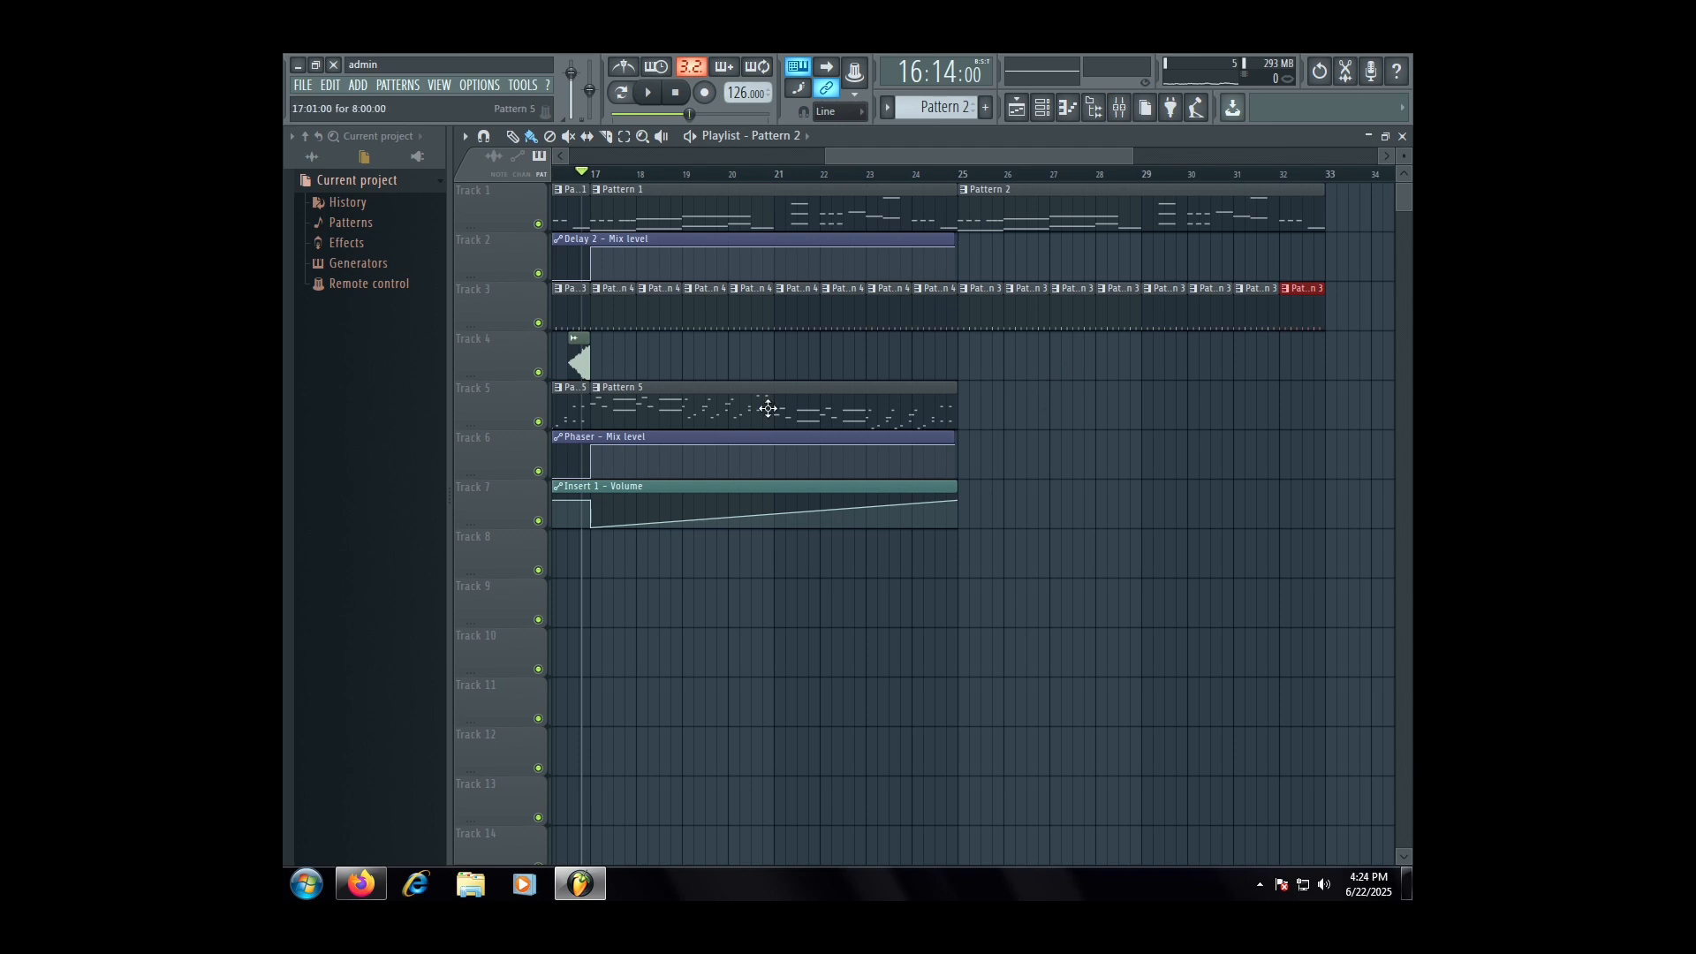
- Browse the sample packs from the Drums cymbals to the snare samples, auditioning sounds along the way
left_click(315, 157)
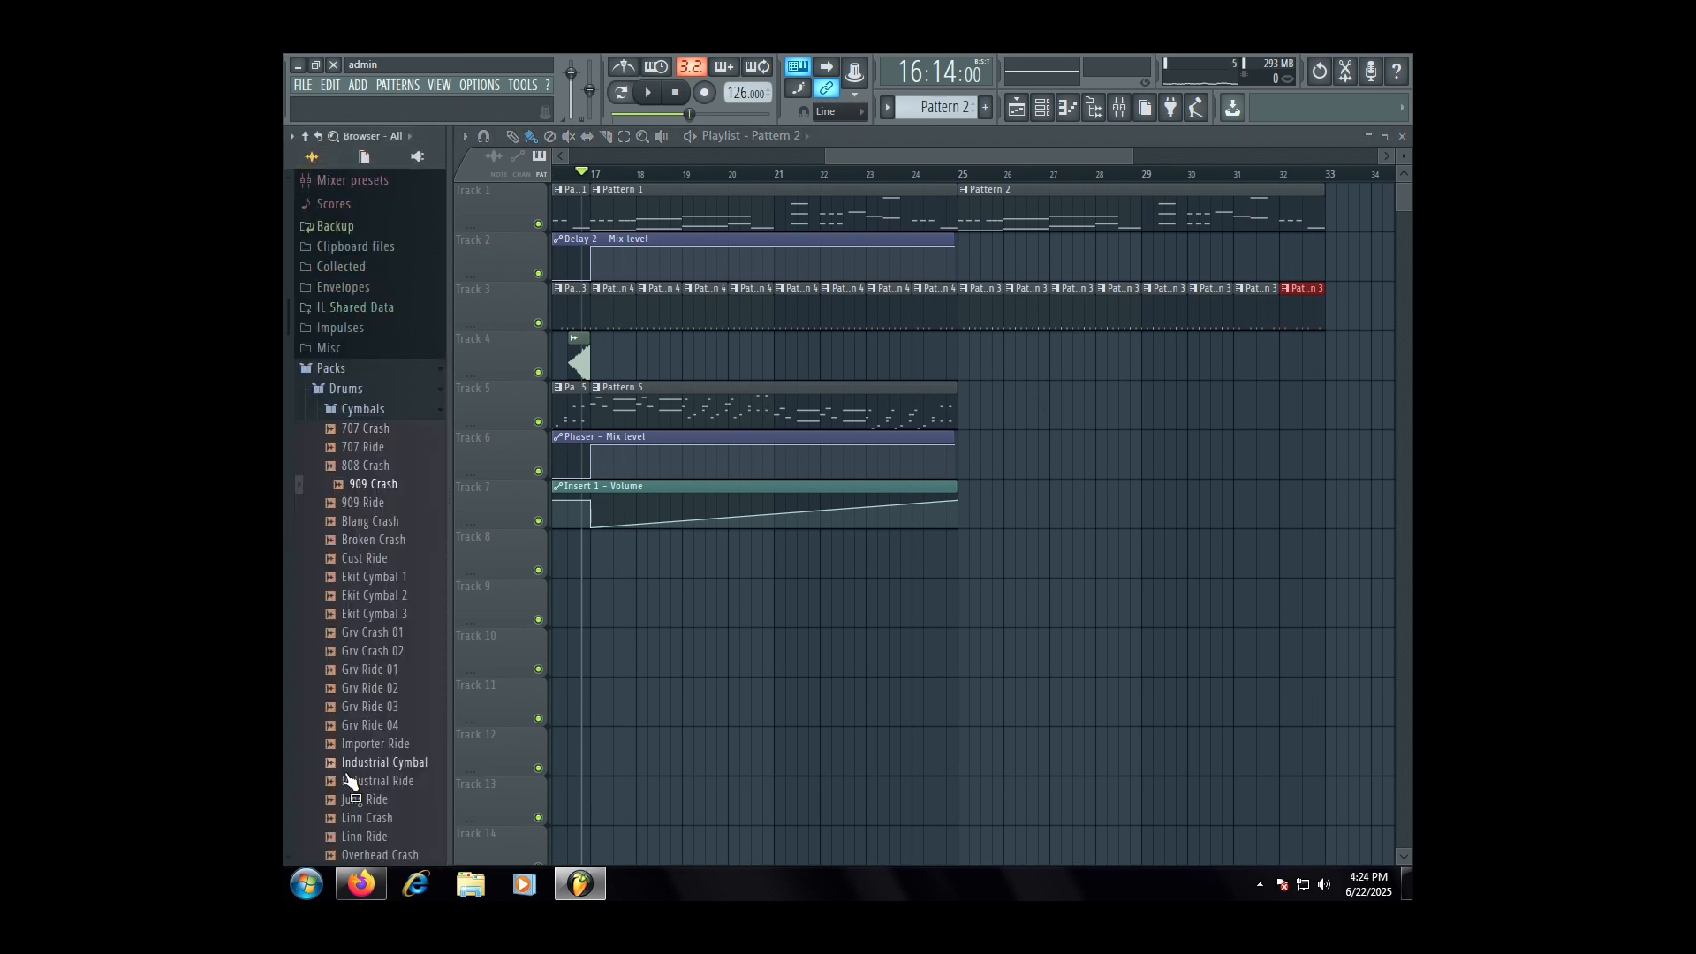
scroll(355, 581, "down", 5)
left_click(358, 579)
left_click(365, 613)
scroll(365, 593, "up", 5)
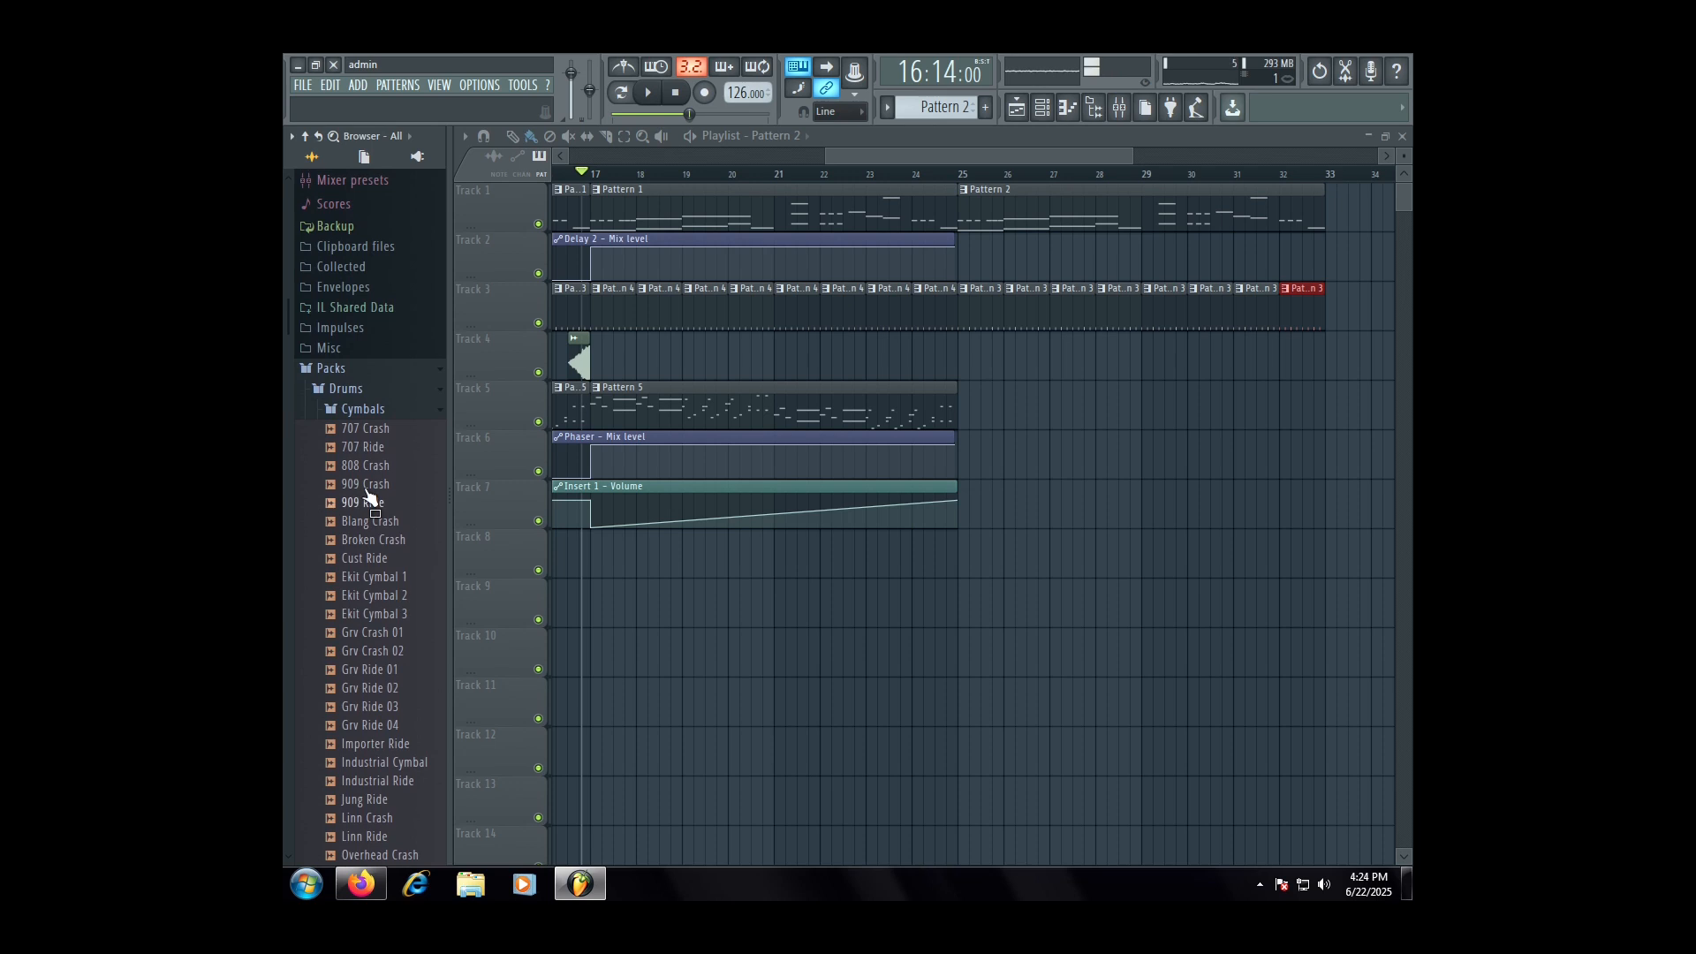
left_click_drag(369, 494, 353, 427)
left_click(364, 530)
left_click(377, 617)
- Audition snare samples in the Drums pack, including ProM Snare 2
scroll(375, 592, "down", 8)
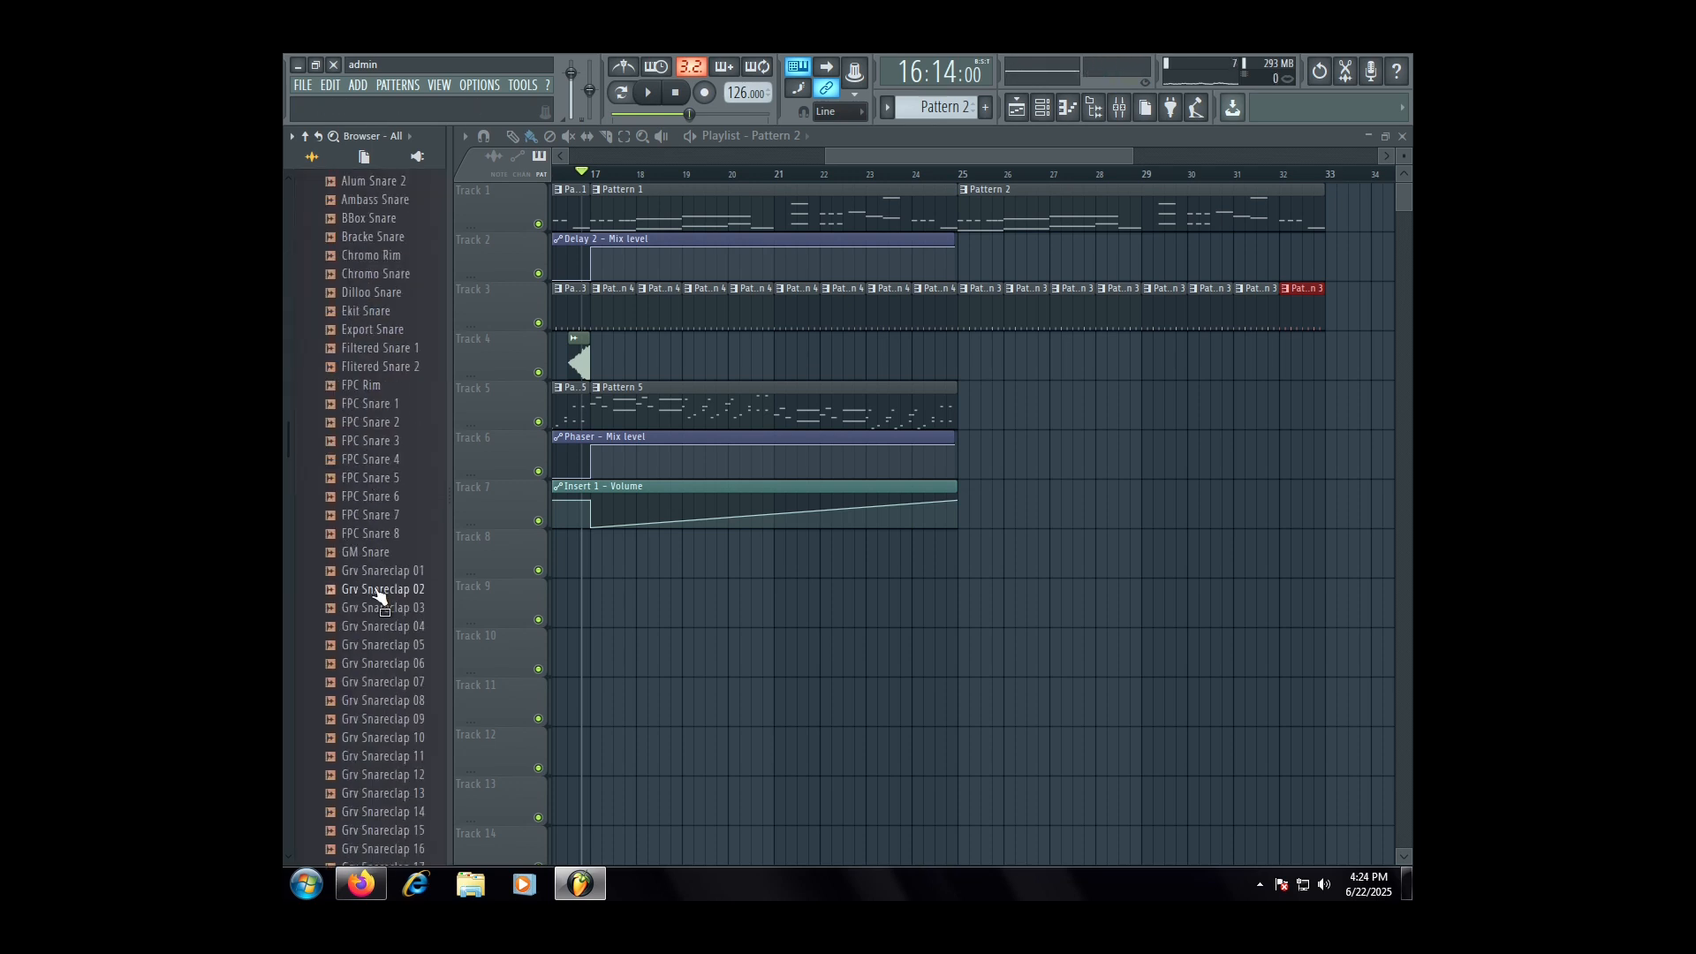
left_click(369, 575)
left_click(365, 573)
scroll(368, 609, "down", 4)
scroll(368, 618, "down", 6)
left_click(368, 589)
scroll(368, 610, "down", 3)
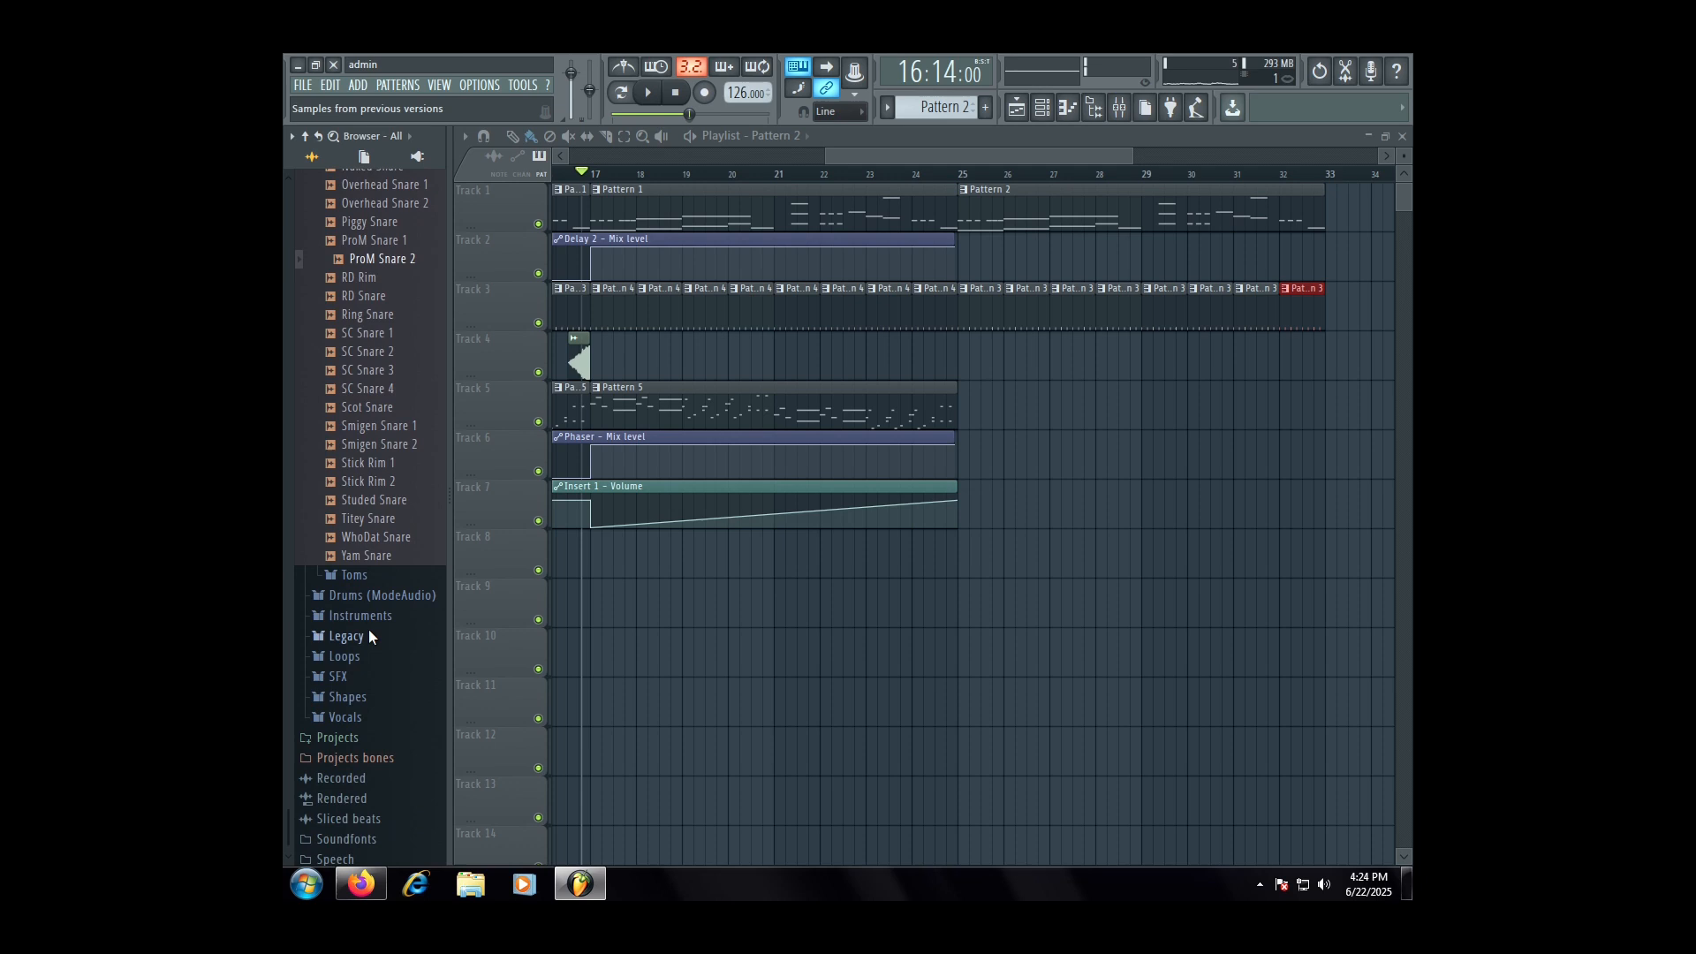
- Find DNC_Clap_4 among the Dance drums of the Legacy pack and load it into the project from the browser
left_click(365, 634)
left_click_drag(369, 576, 371, 629)
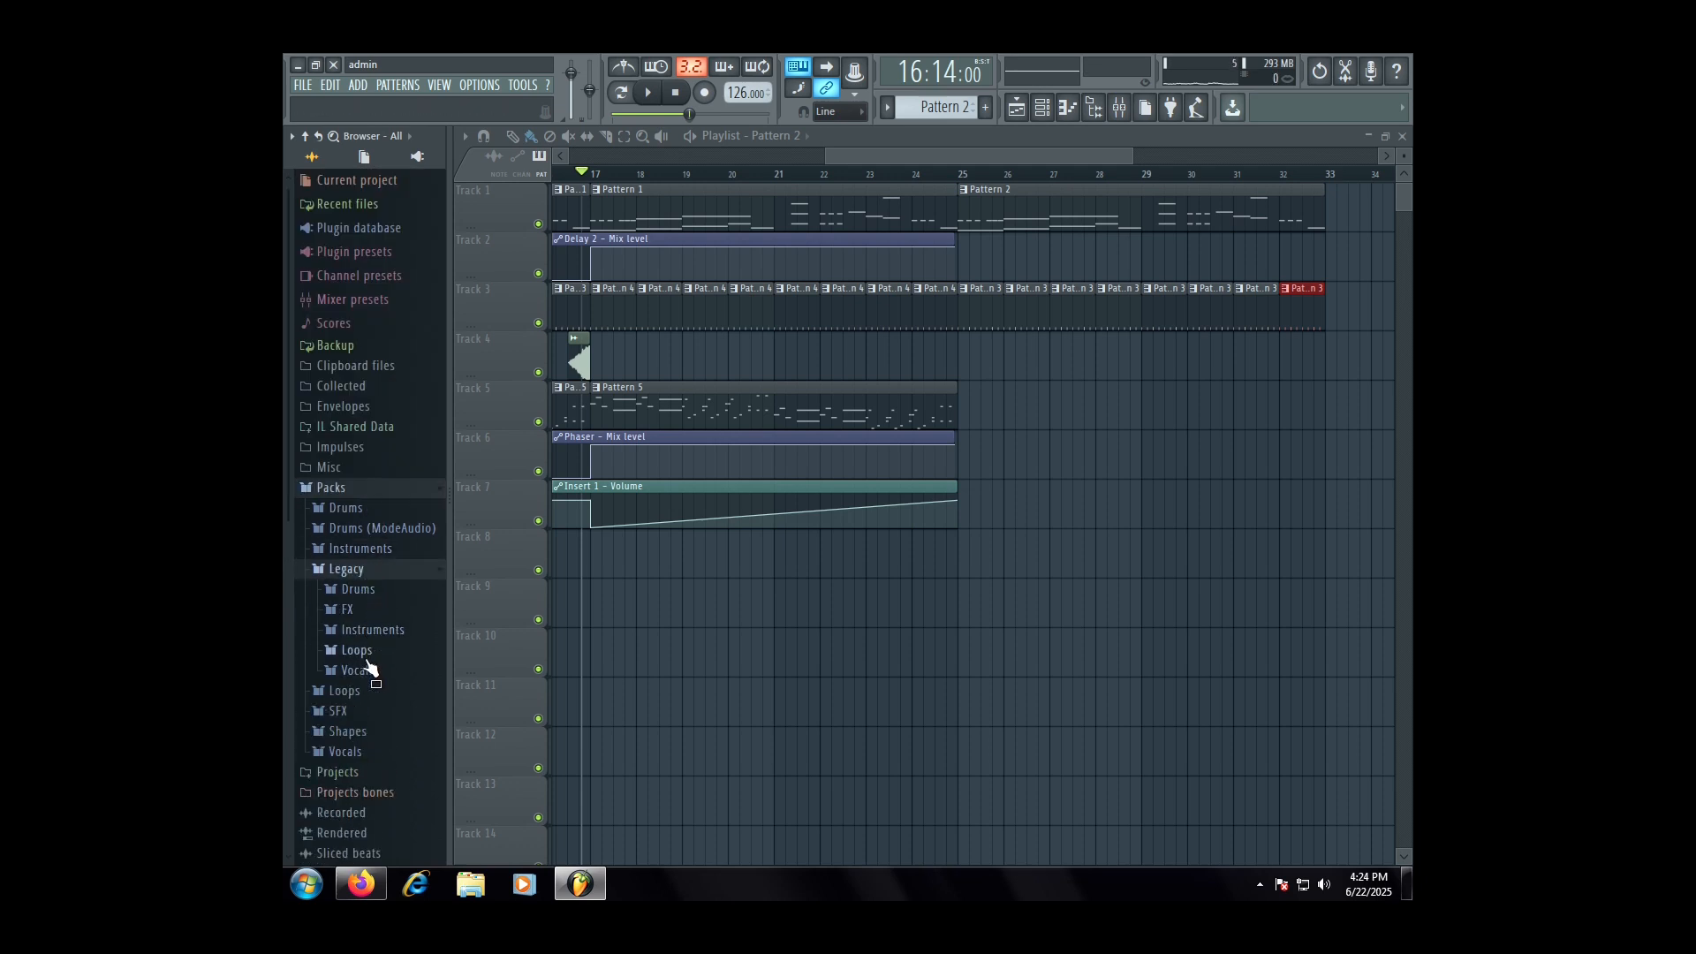
left_click_drag(375, 621, 376, 527)
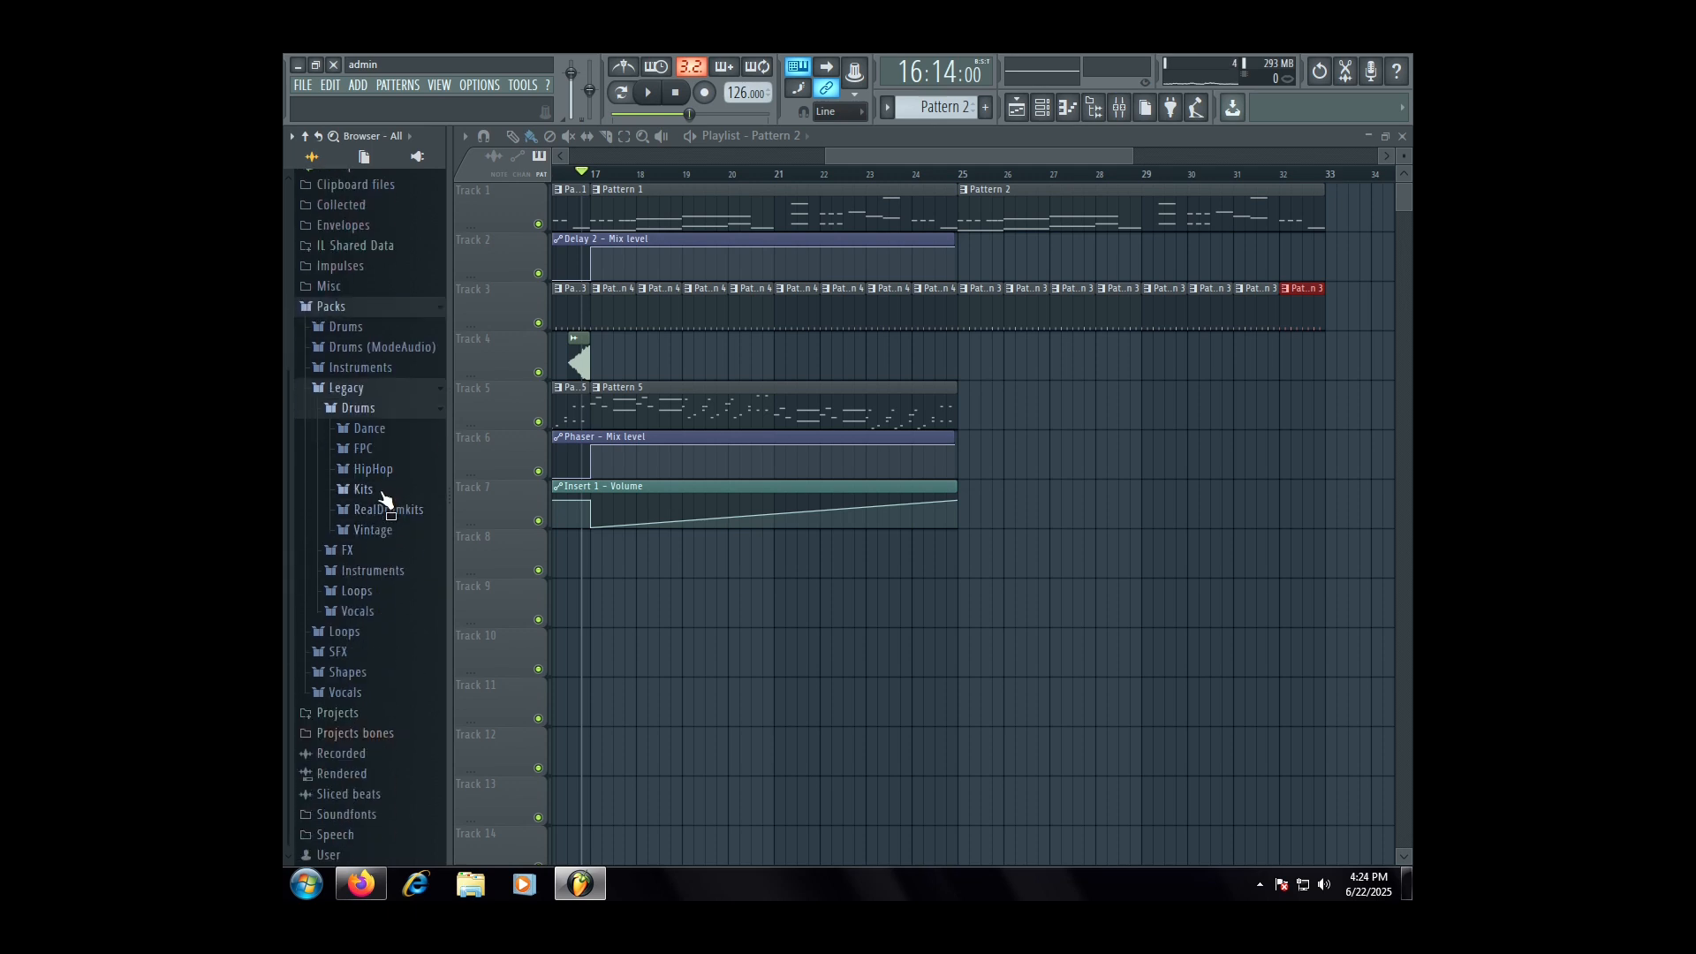
left_click_drag(393, 442, 978, 358)
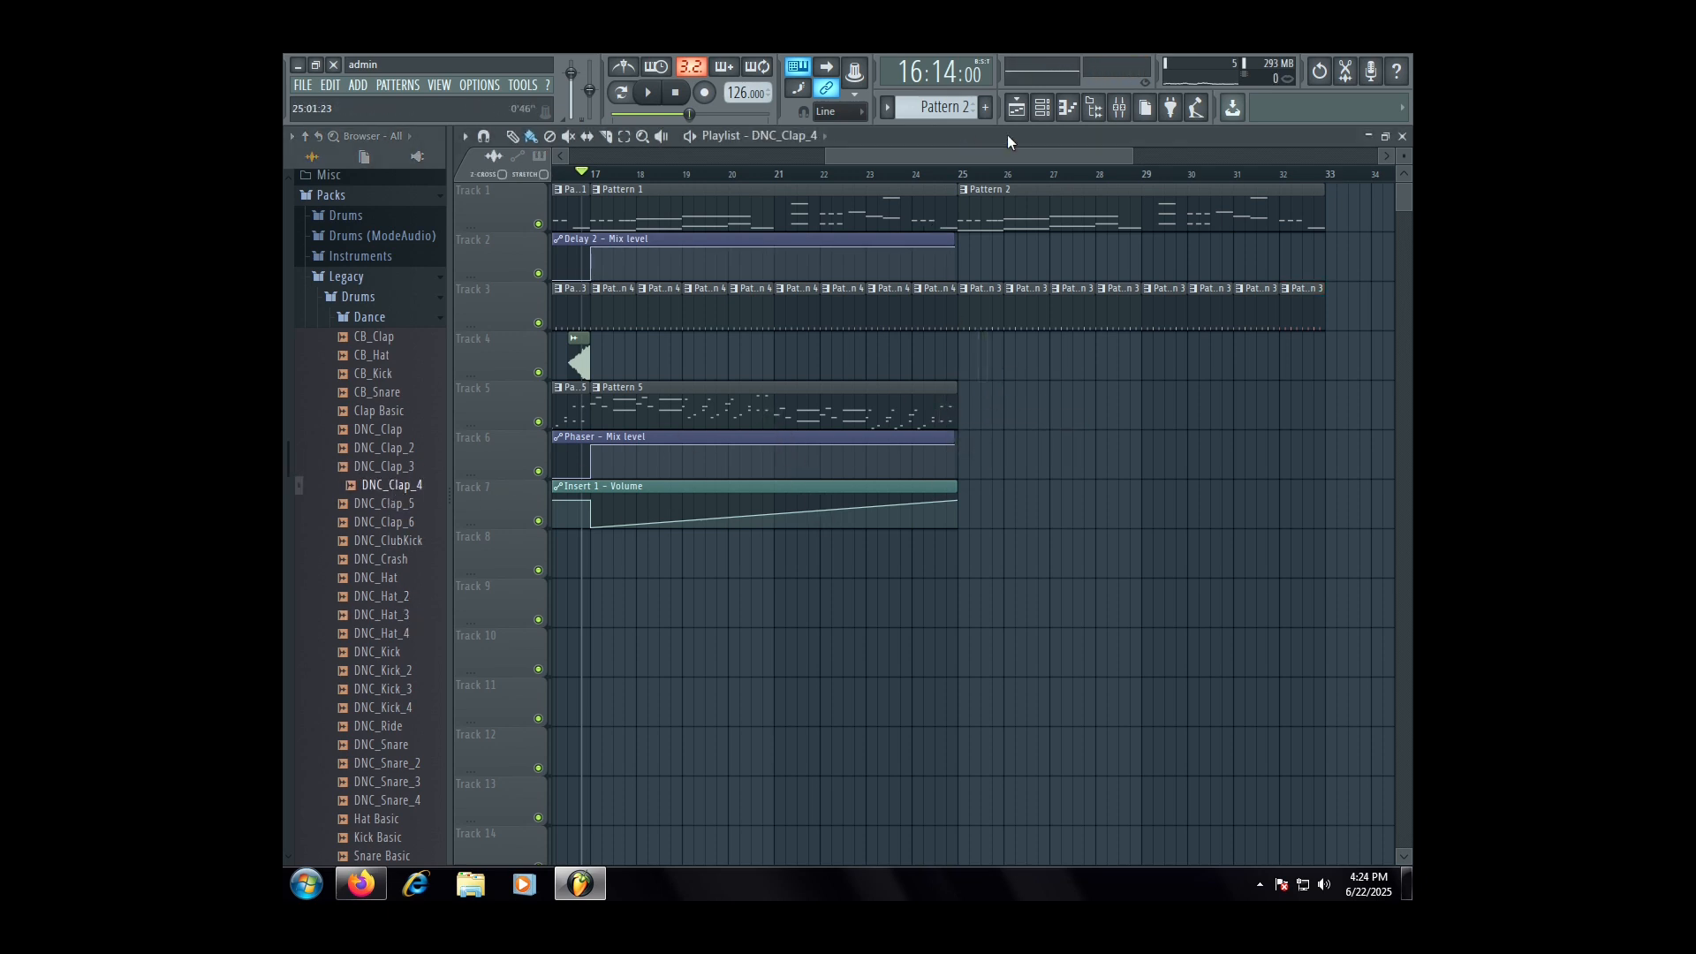
left_click(1043, 106)
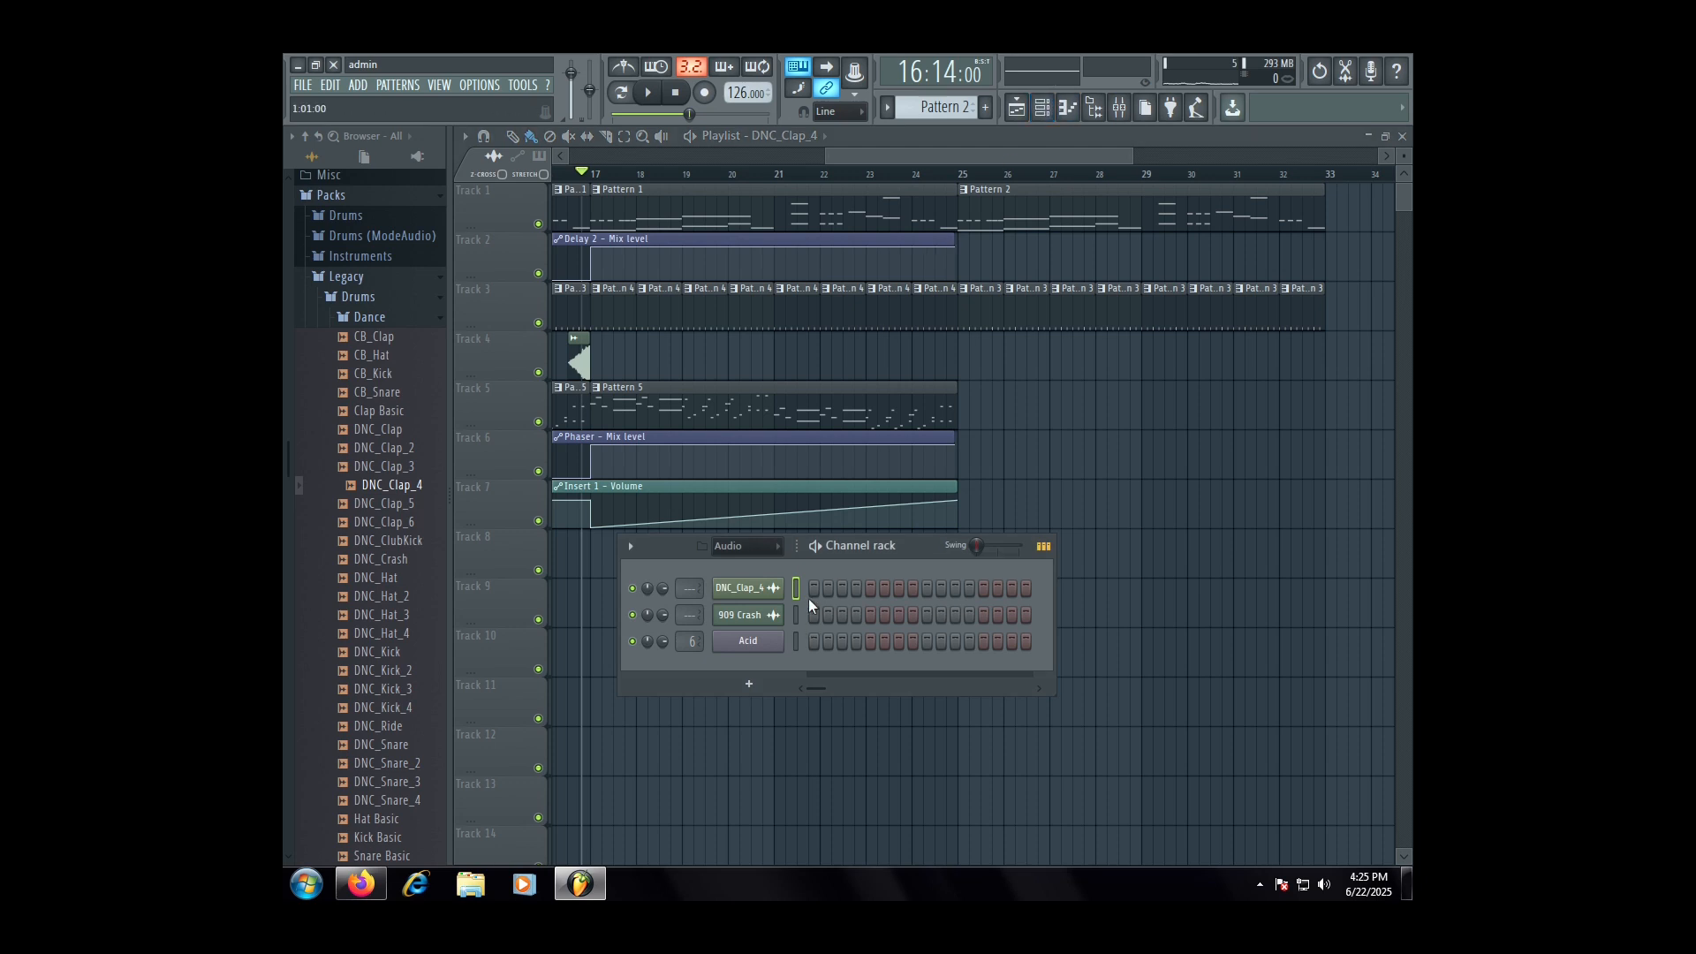
left_click(1063, 408)
right_click(1064, 409)
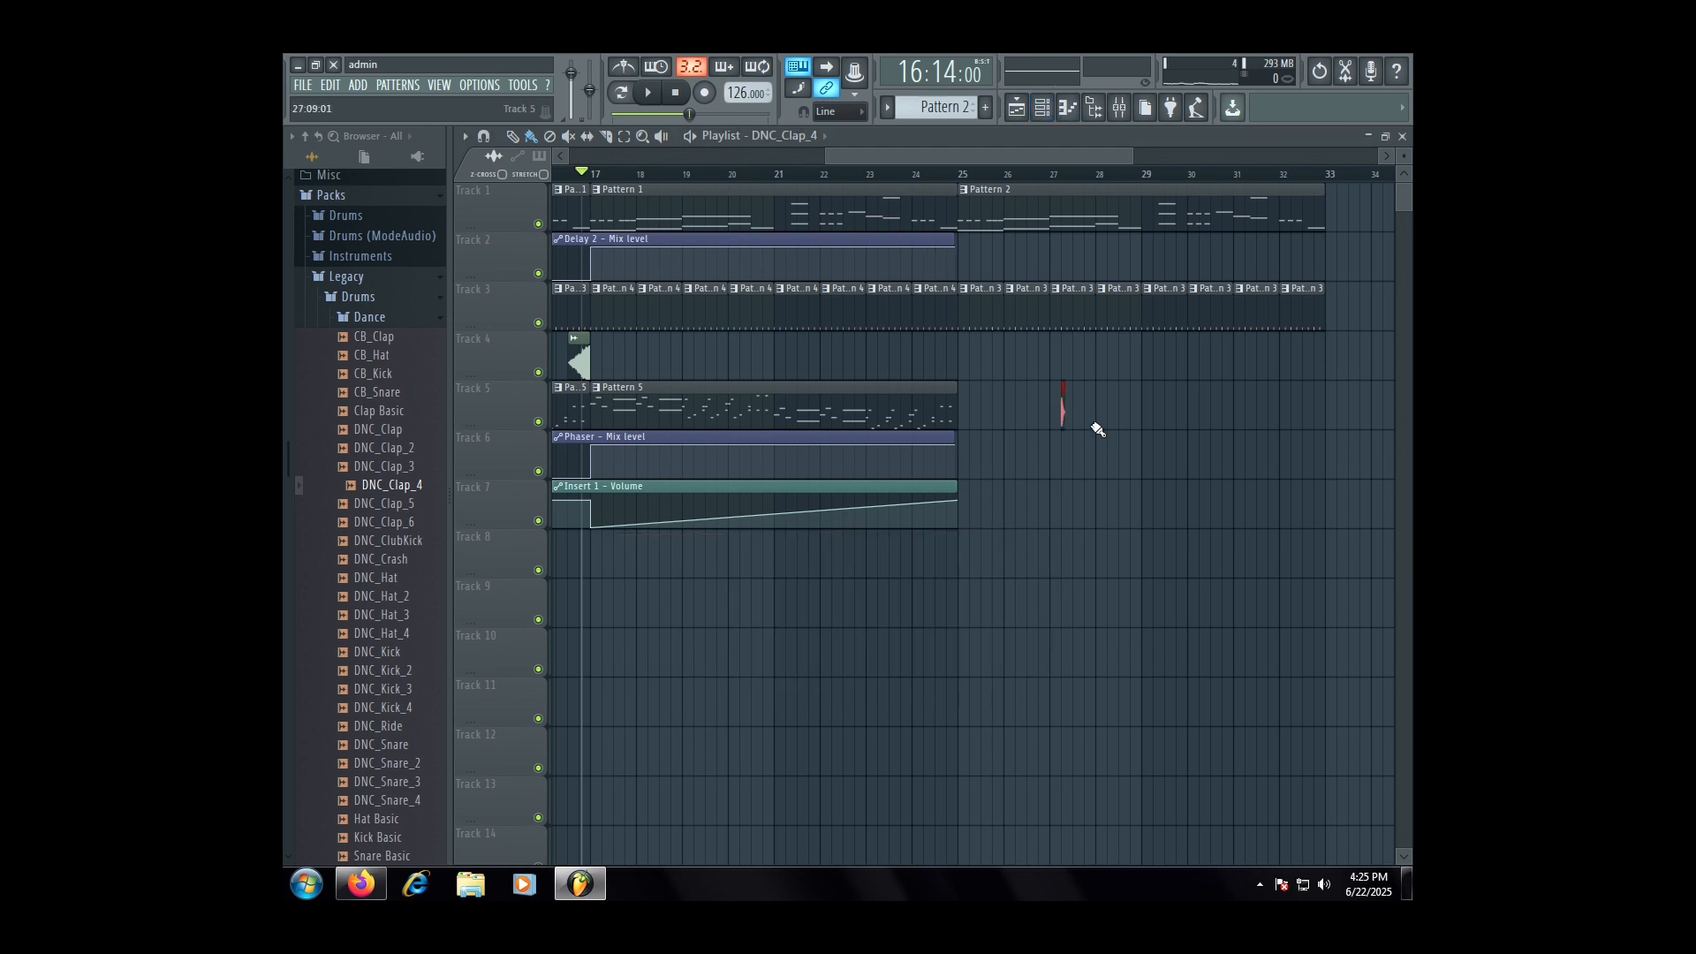
- Make the Pattern 3 drum clip at bar 25 on Track 3 a unique pattern
scroll(1004, 353, "up", 3)
scroll(935, 311, "down", 5)
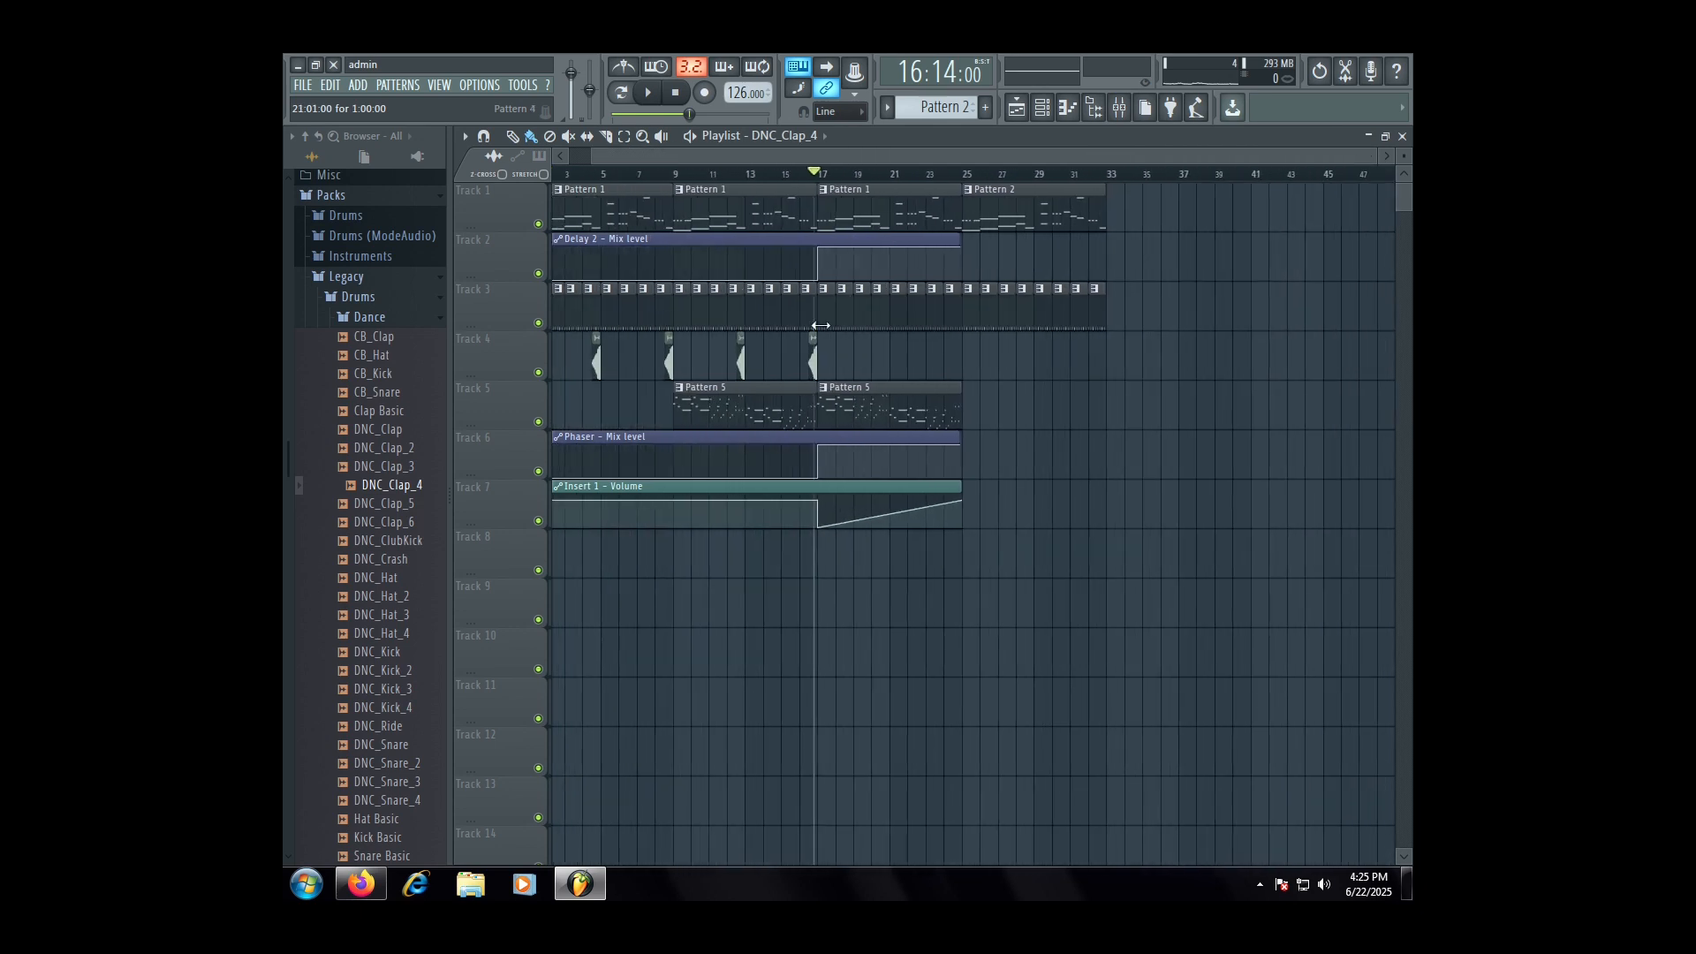
scroll(951, 318, "up", 4)
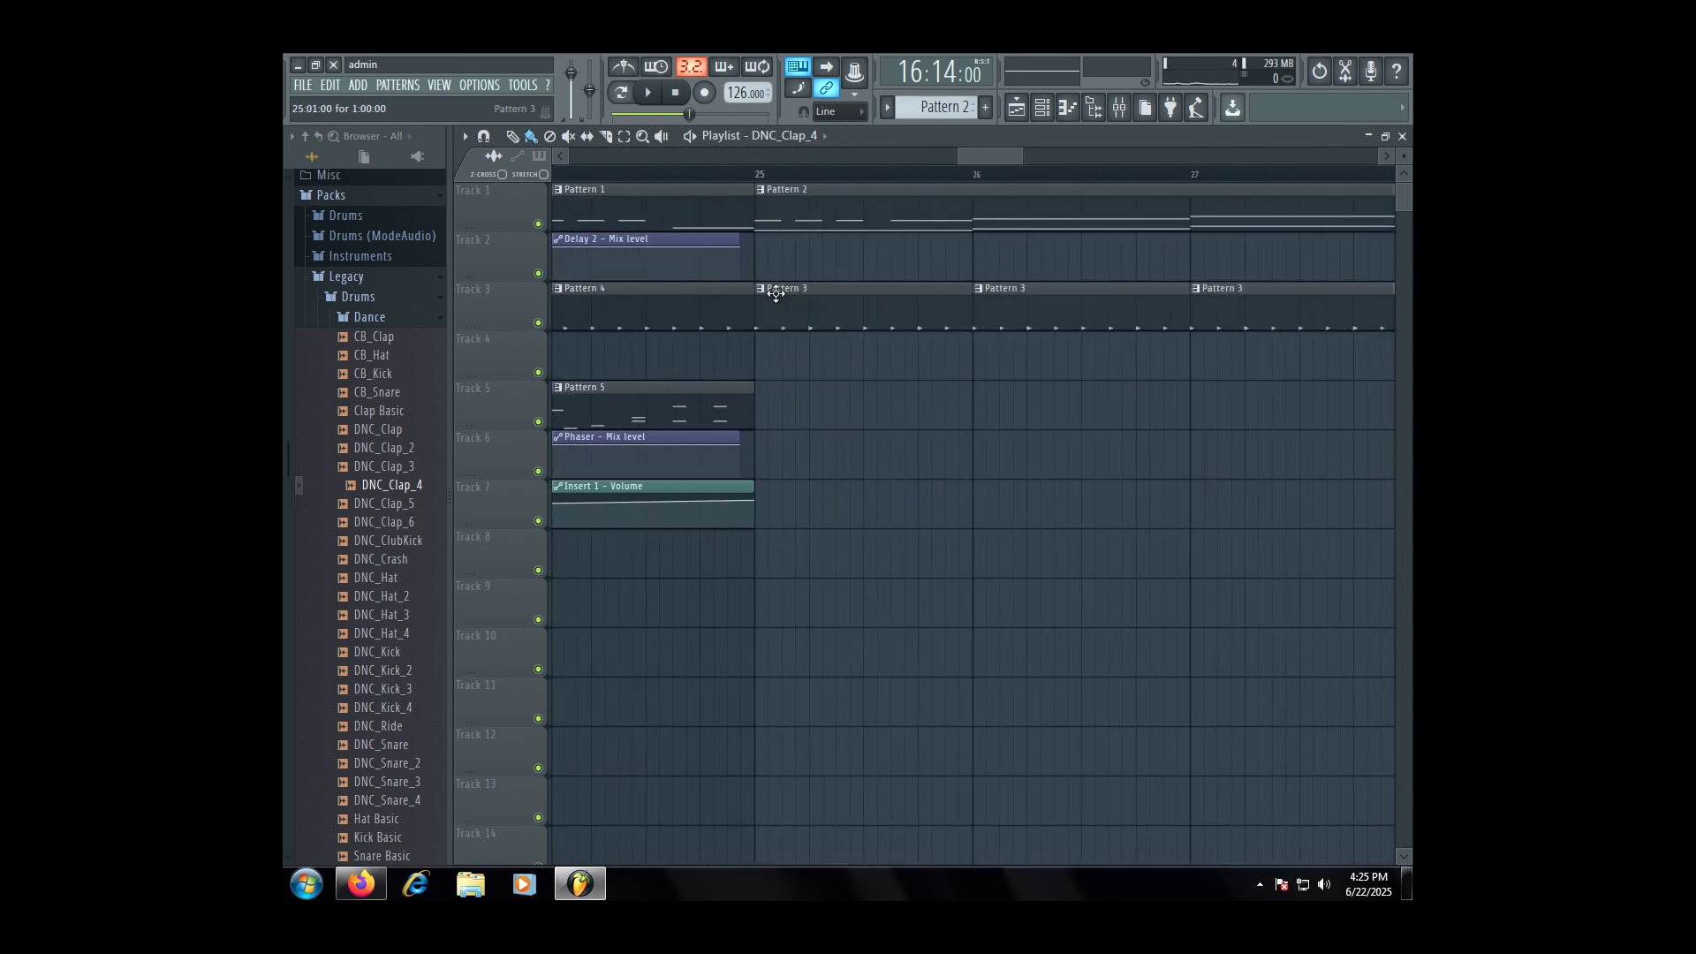
right_click(756, 298)
left_click(769, 404)
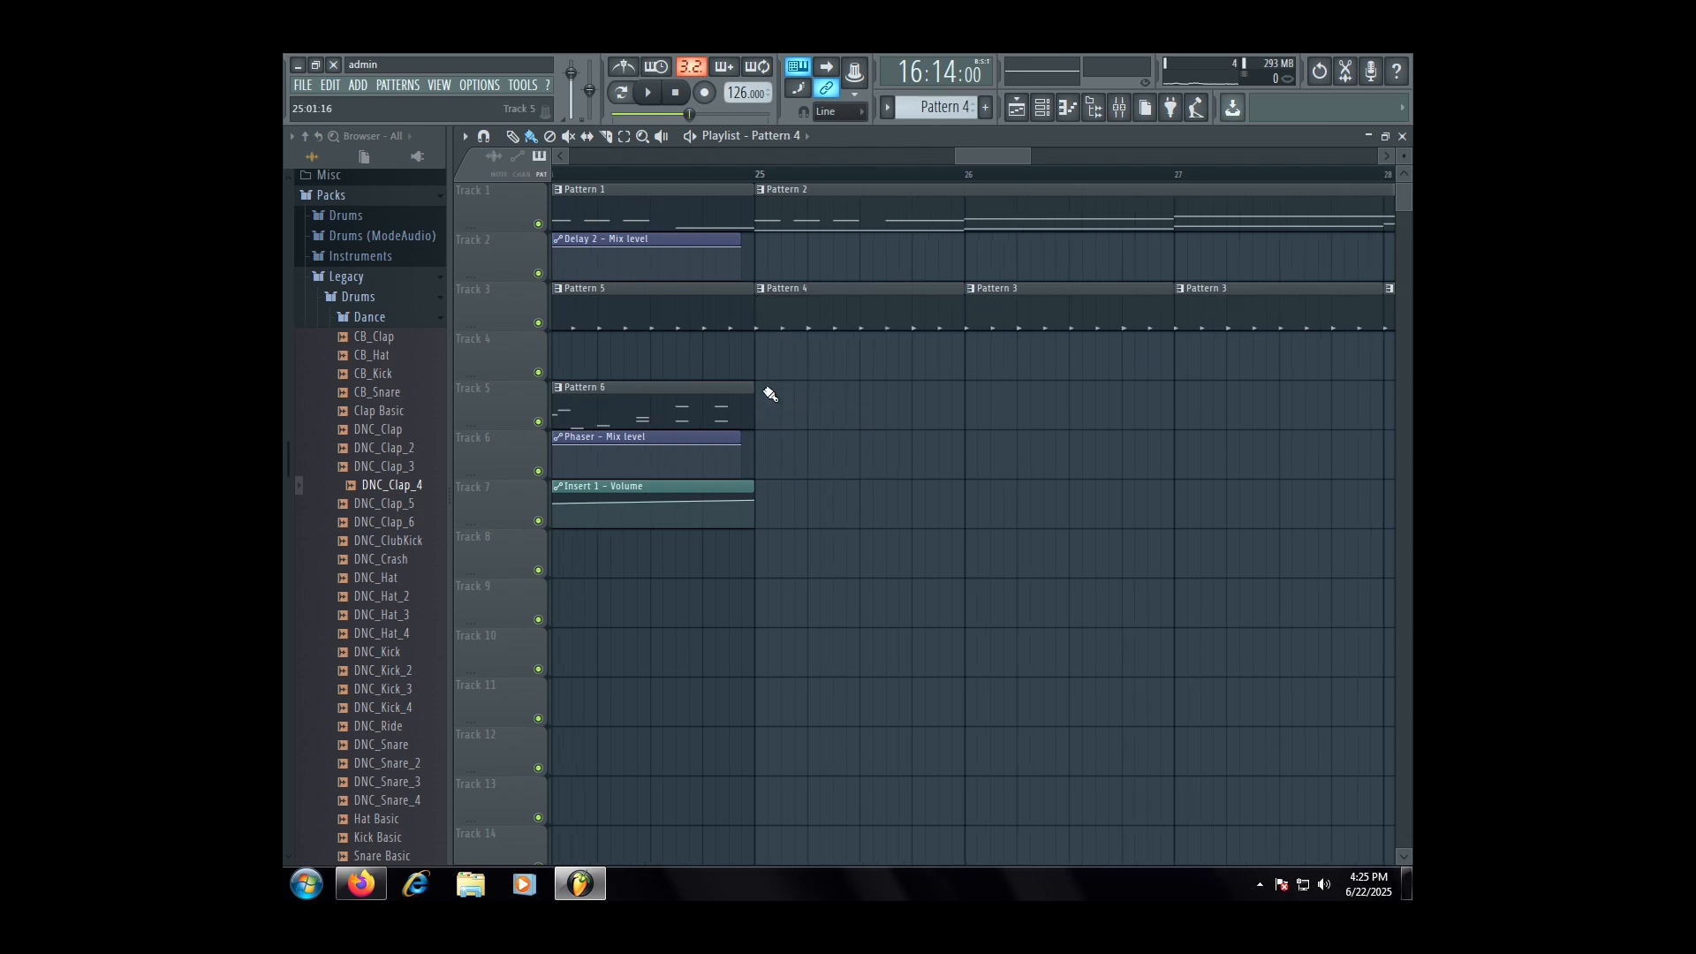
- Replace the remaining Pattern 3 clips on Track 3 with Pattern 4 by duplicating its clip through bars 25 to 32
scroll(852, 394, "down", 4)
right_click(1073, 322)
left_click_drag(899, 322, 838, 318)
key("ctrl+b")
key("ctrl+b")
key("ctrl+b")
key("ctrl+b")
key("ctrl+b")
key("ctrl+b")
key("ctrl+b")
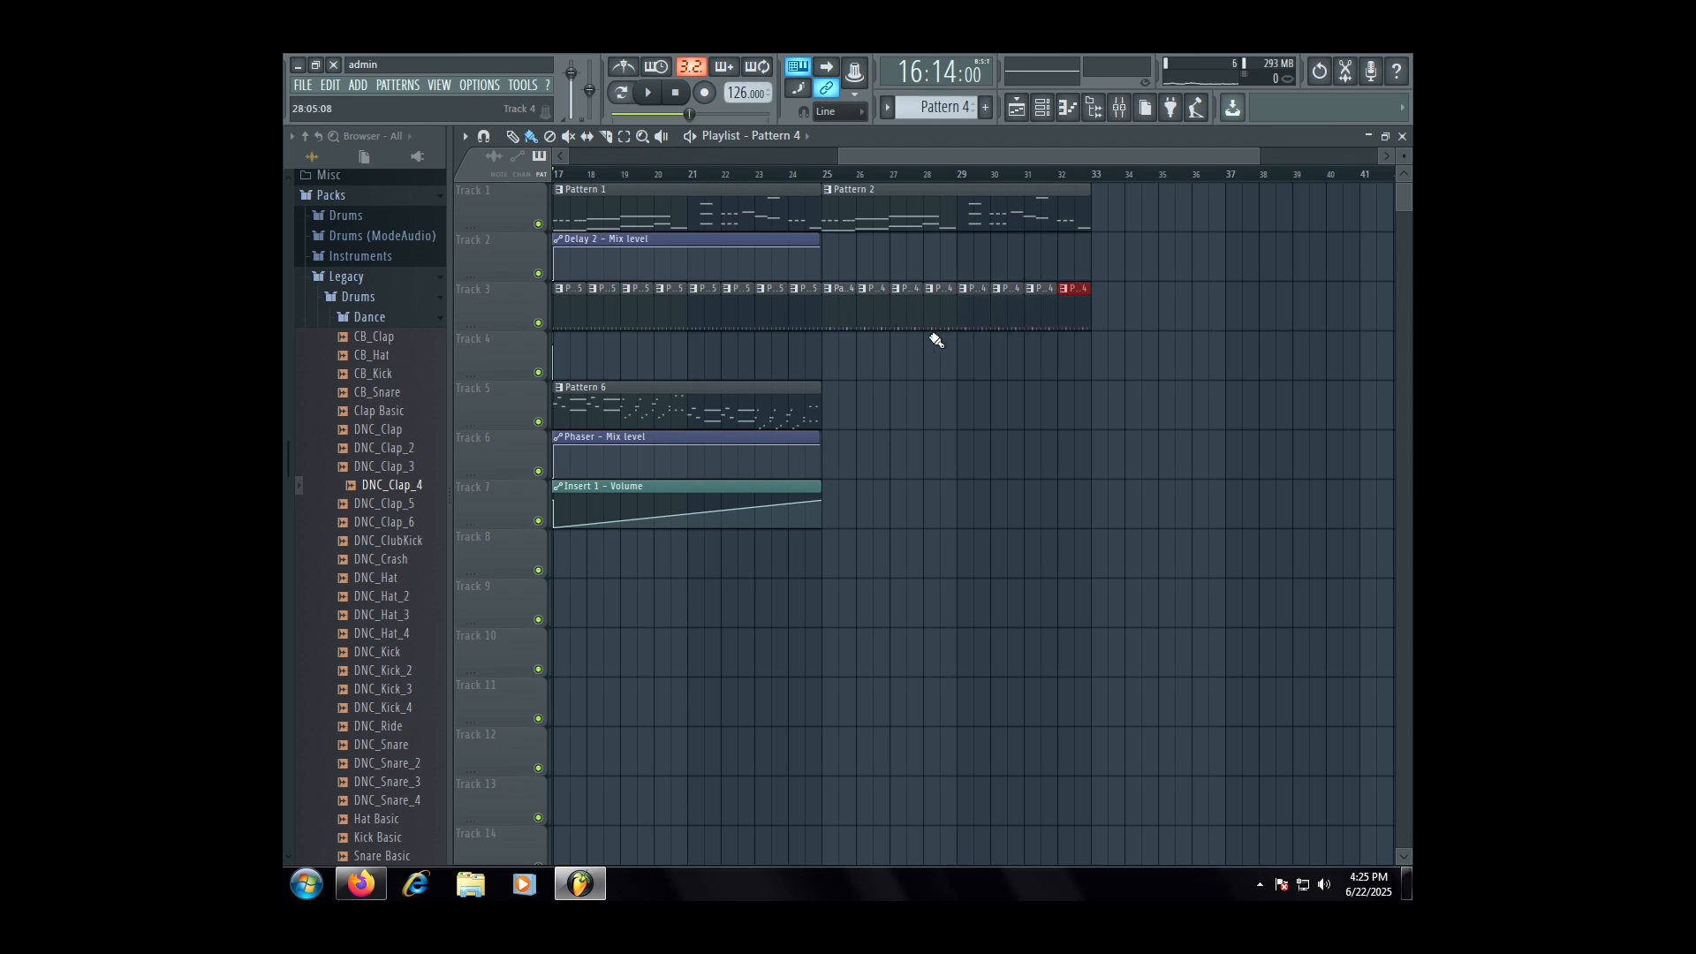
- Set playback to bar 25, add DNC_Clap_4 as a channel and place its hits on steps 5 and 13 of Pattern 4
scroll(894, 324, "up", 4)
left_click(717, 172)
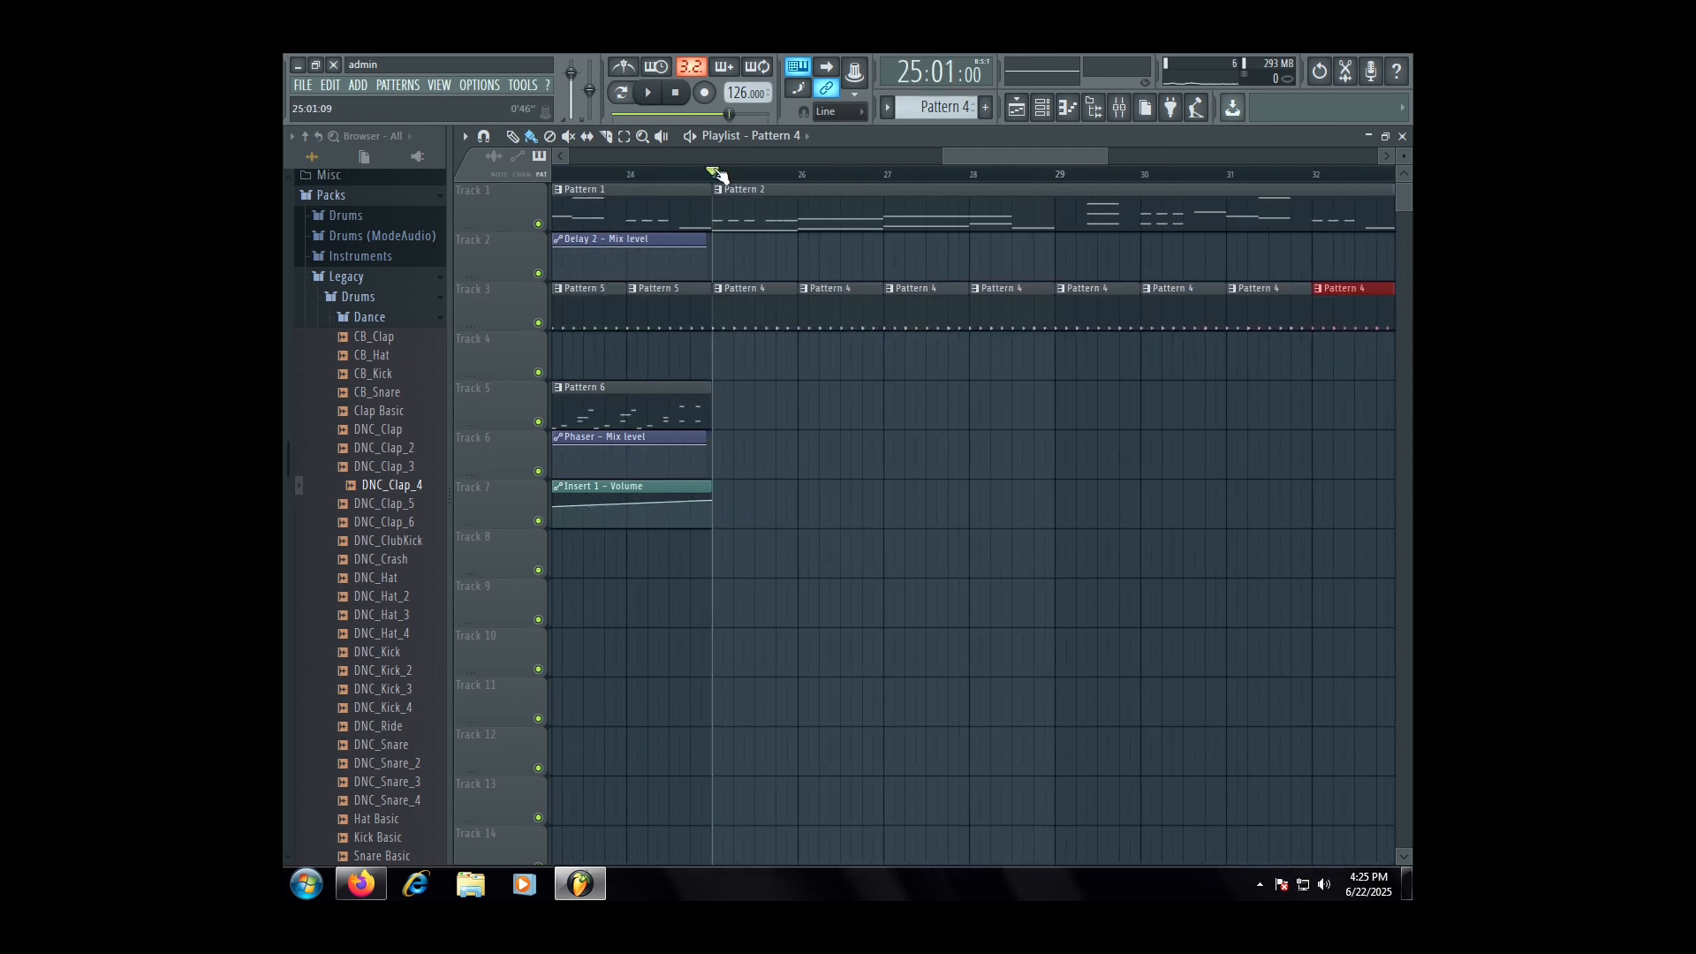
left_click(1043, 108)
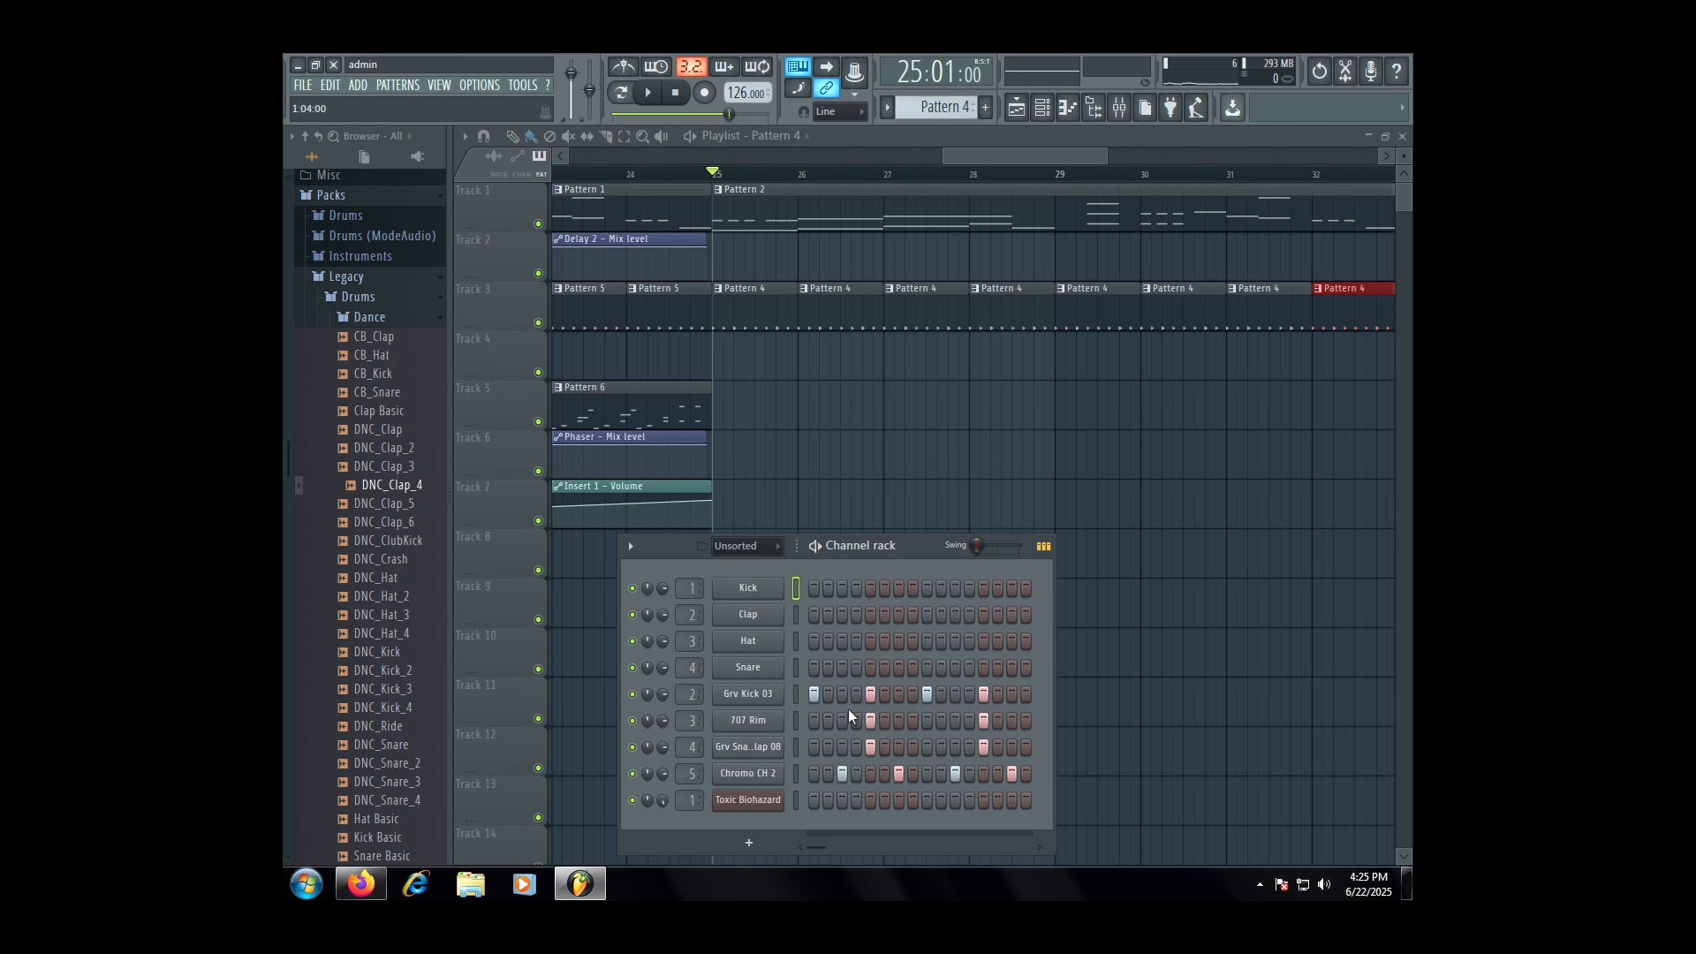
left_click_drag(389, 484, 747, 797)
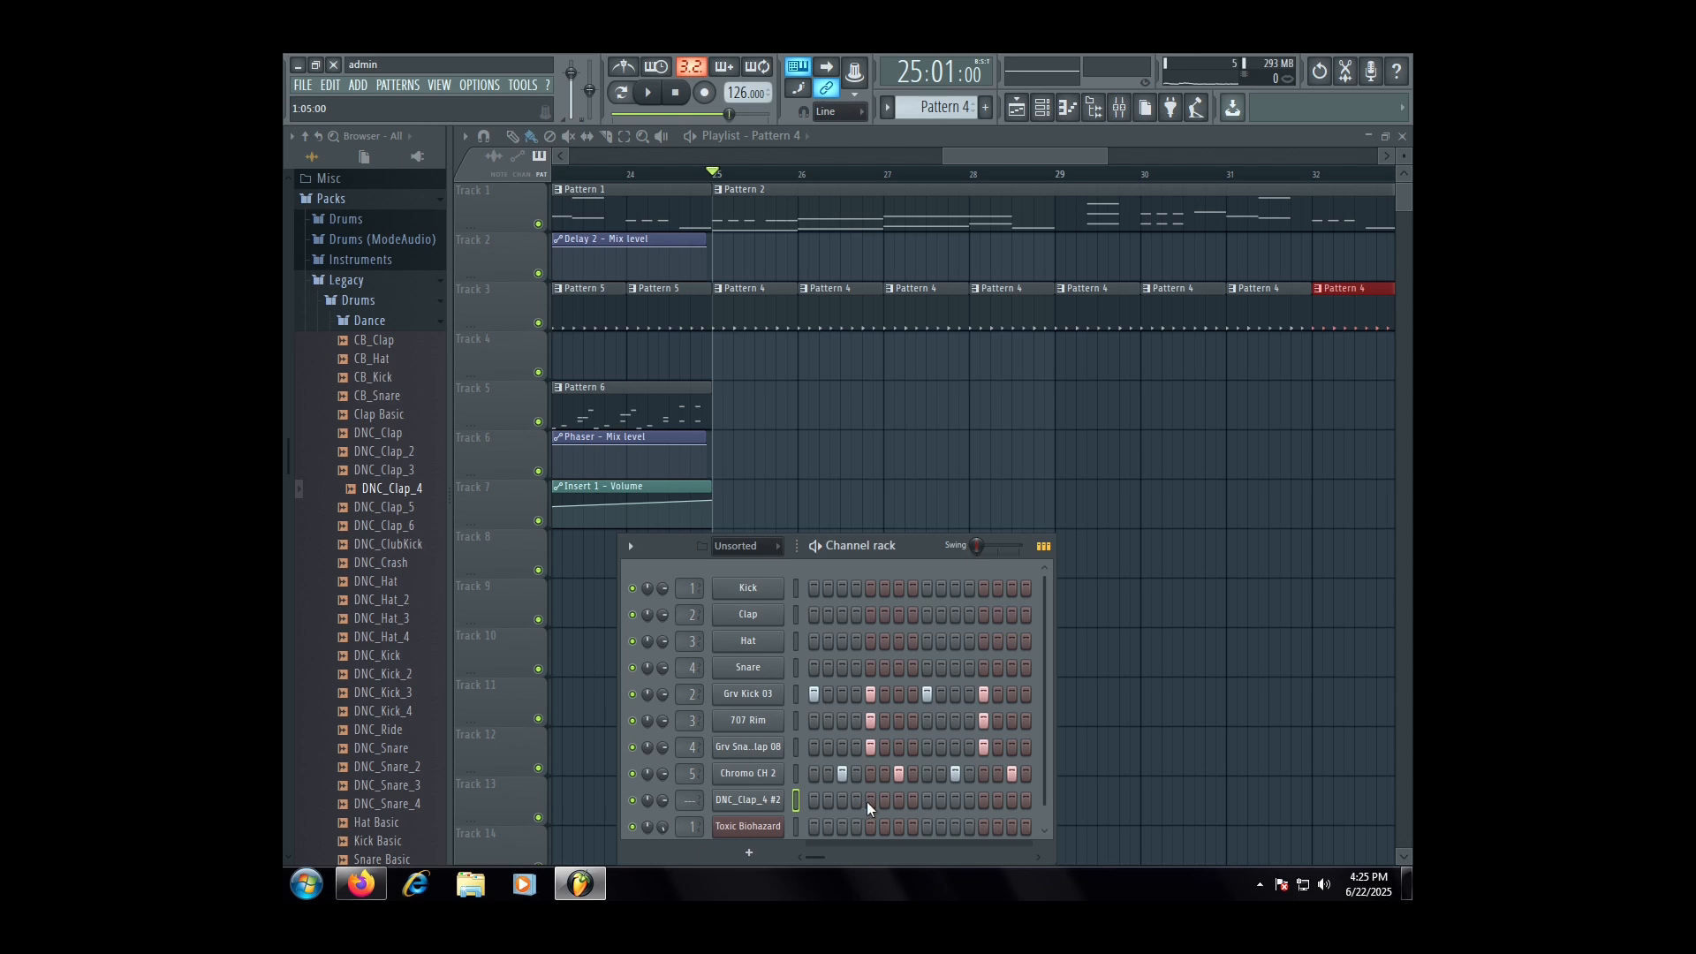
left_click(873, 750)
left_click(873, 750)
scroll(693, 800, "up", 1)
left_click(983, 799)
- Raise the volume of mixer track Insert 8 while playing the arrangement from bar 25
left_click(1119, 107)
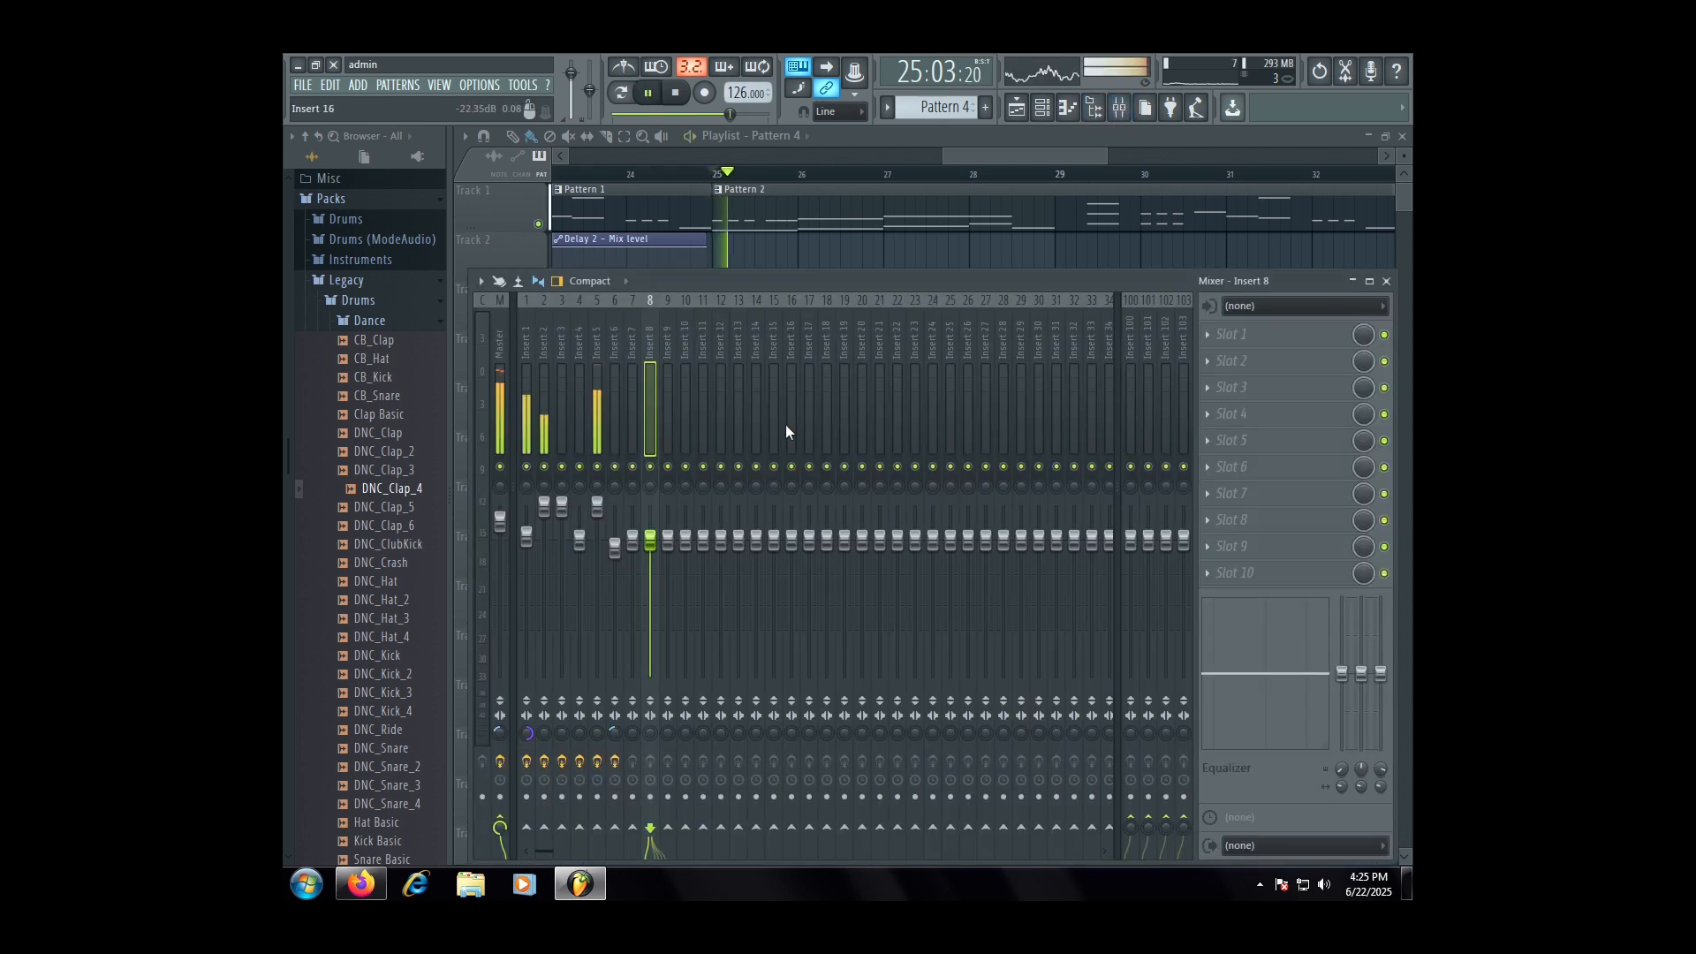
key("space")
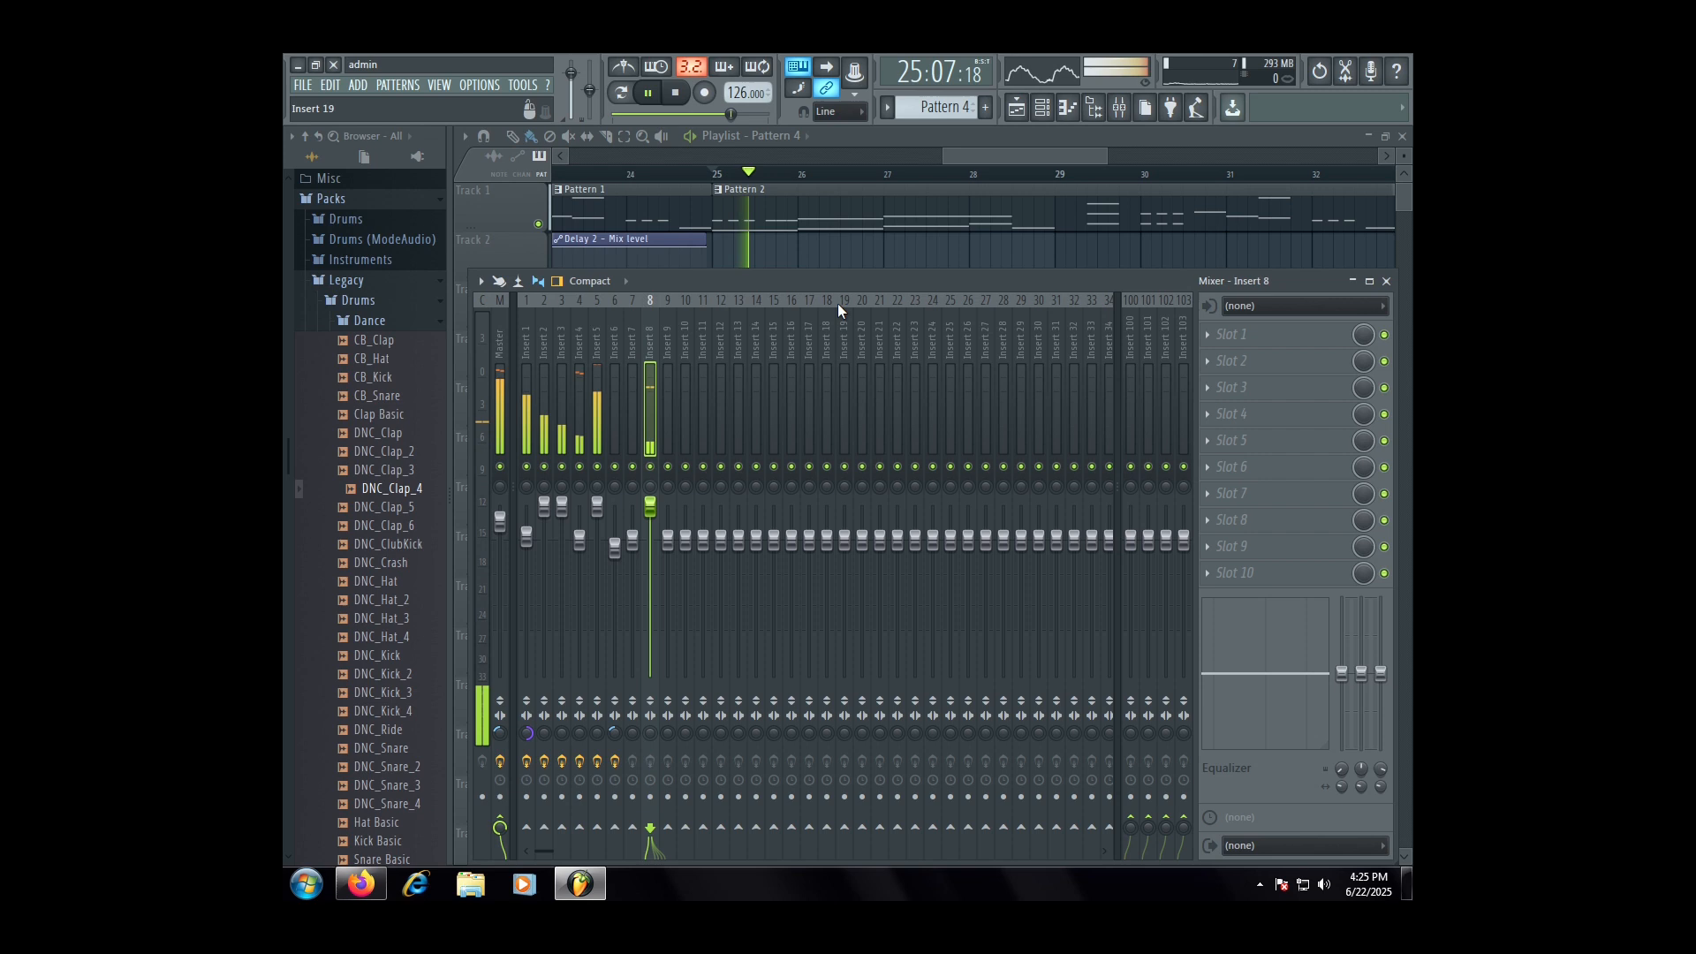
key("space")
- Load Fruity Parametric EQ 2 on Insert 8 and boost bands 5 and 6, with band 6 at about 9.3 dB and 2635 Hz
left_click(1232, 334)
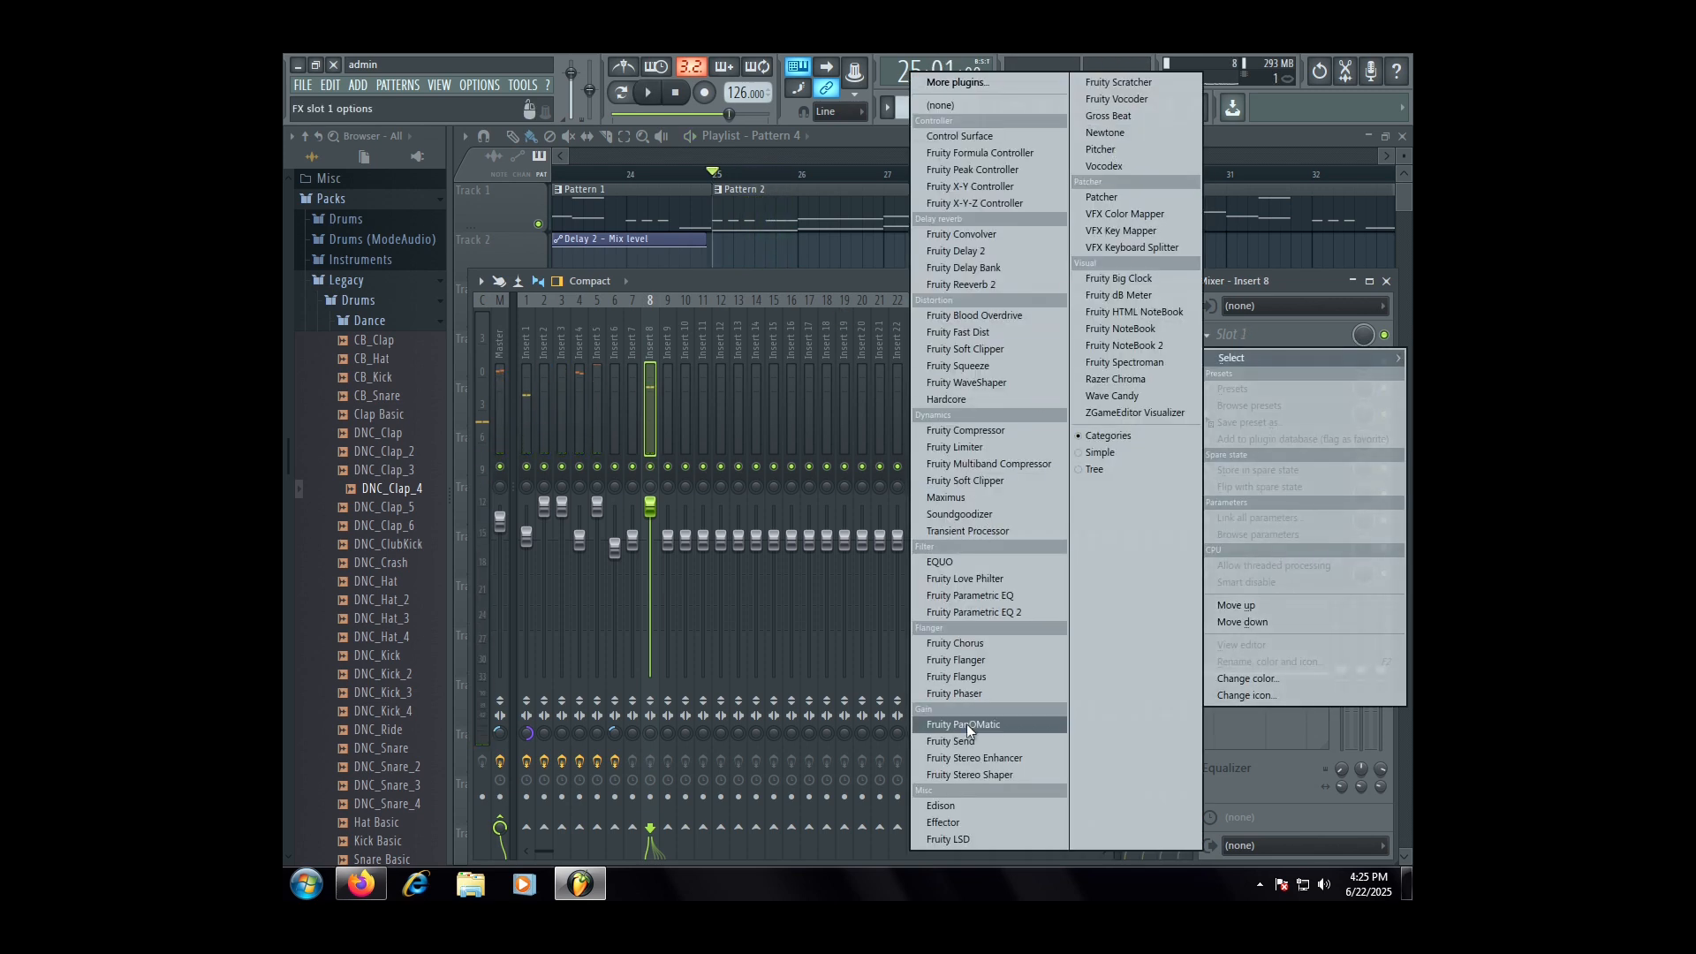
left_click(999, 611)
key("space")
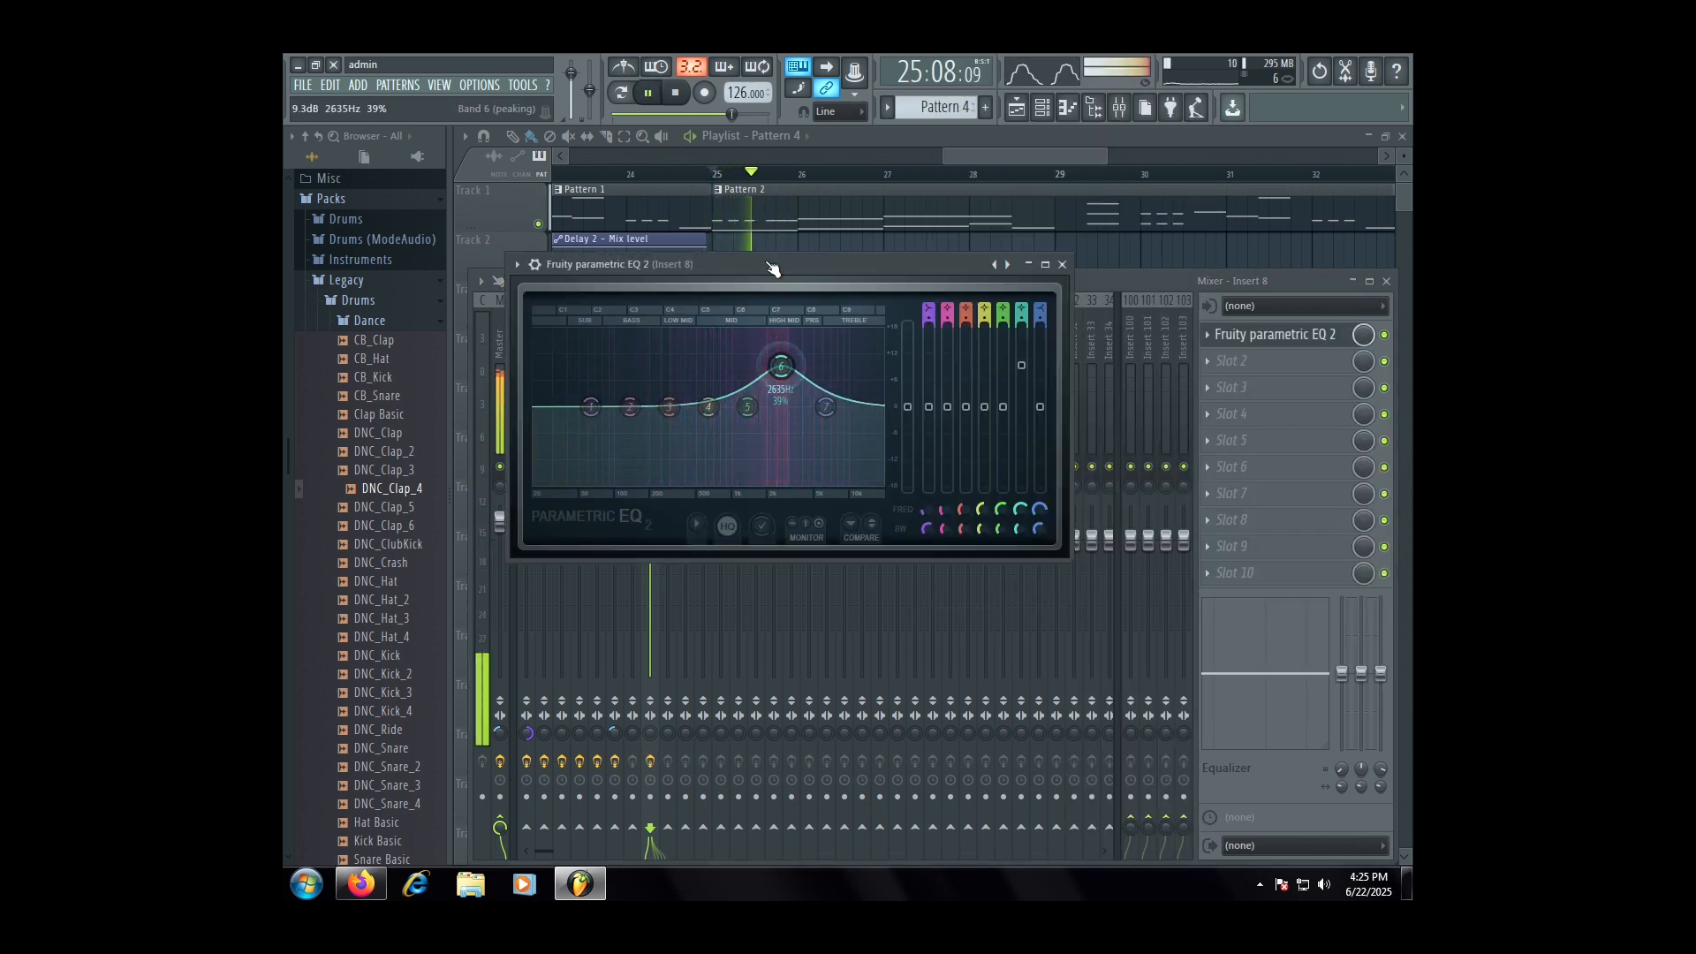
left_click_drag(747, 406, 738, 358)
key("space")
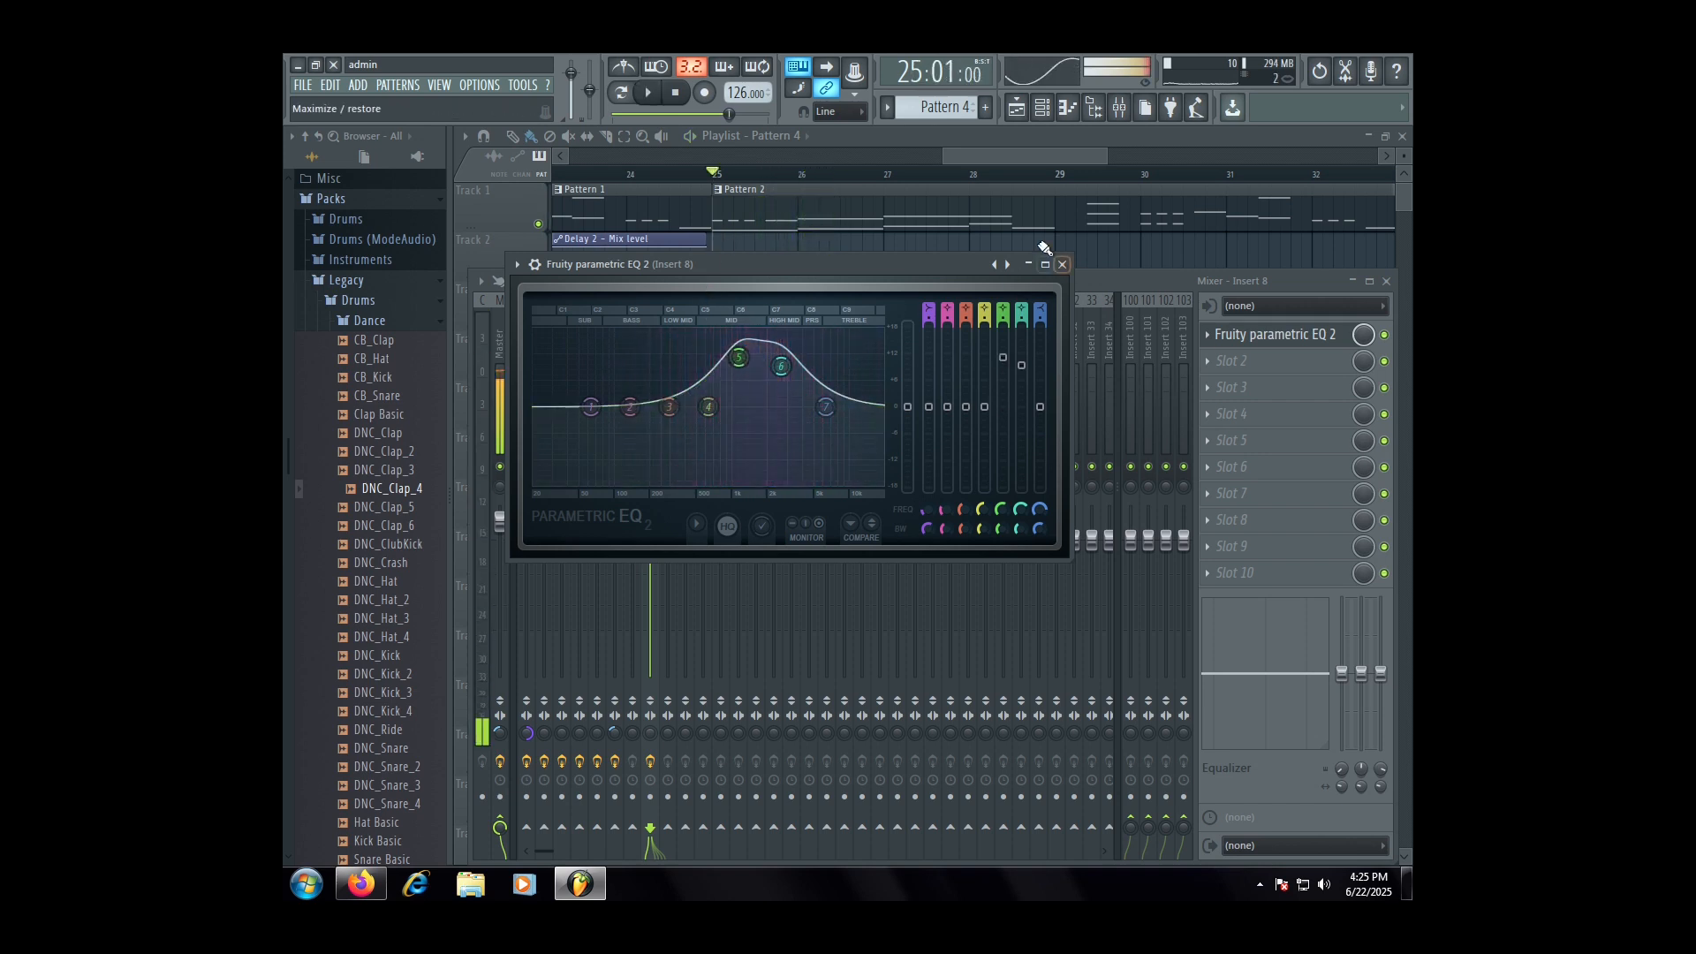
left_click(1039, 246)
right_click(1063, 247)
- Extend the Phaser - Mix level automation on Track 6 past bar 25 and ramp its level down to zero at bar 25
scroll(910, 326, "down", 2)
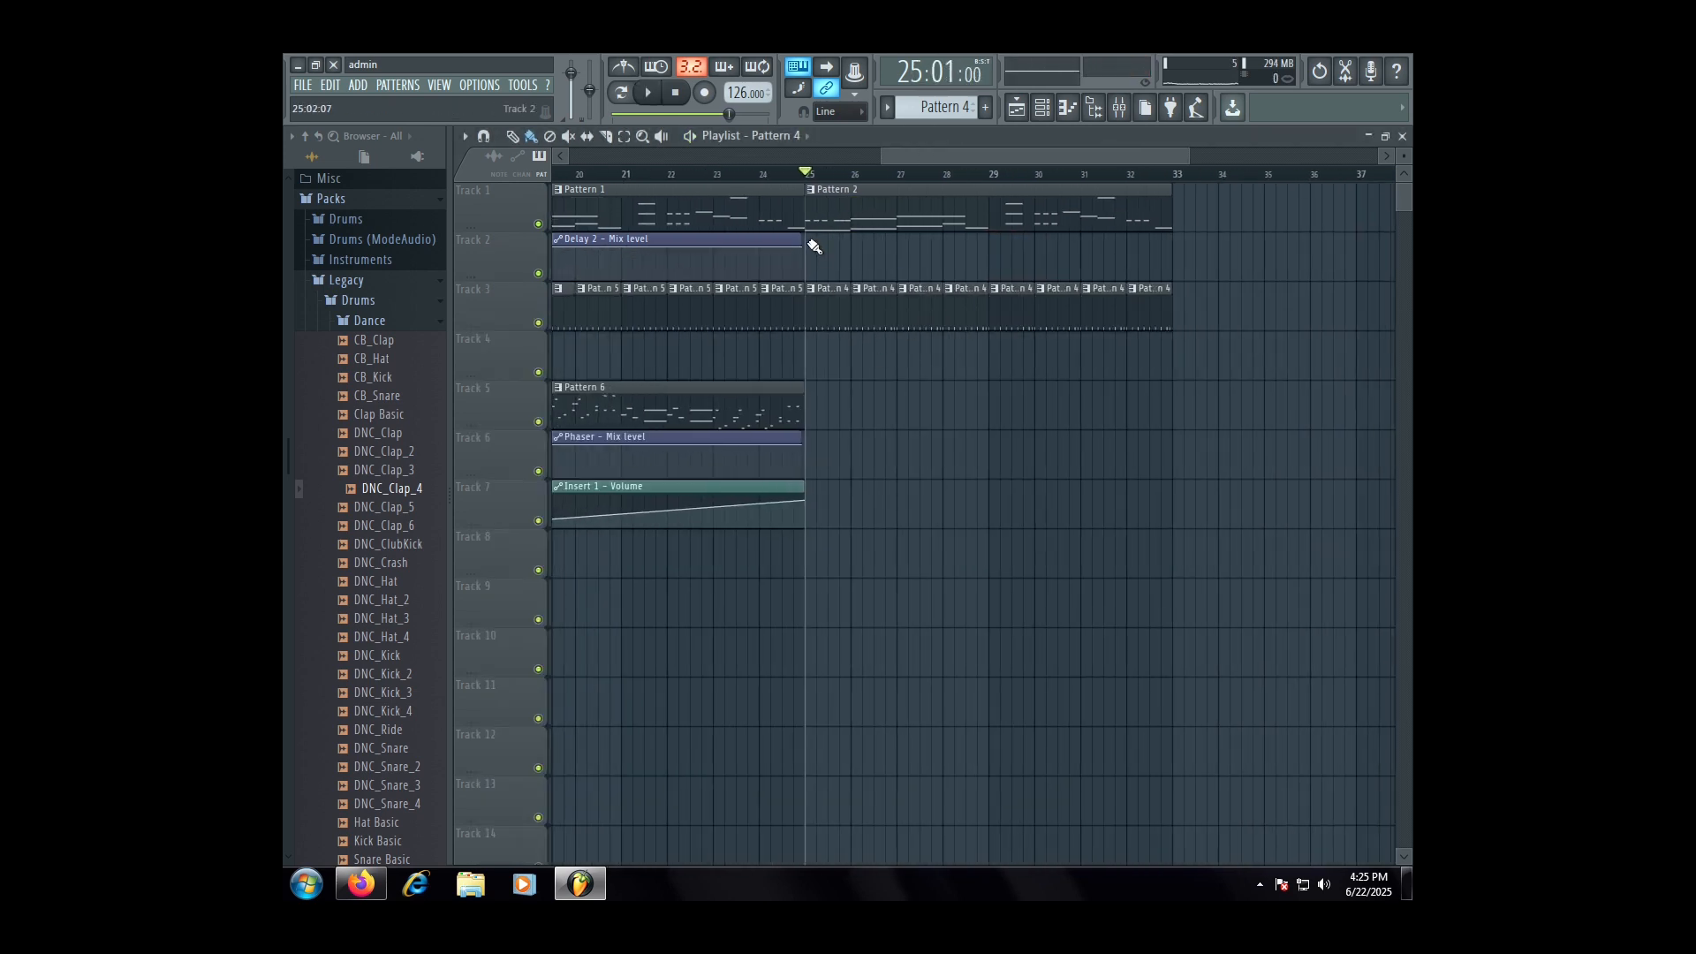
scroll(802, 442, "up", 2)
left_click_drag(804, 440, 918, 445)
scroll(800, 453, "up", 4)
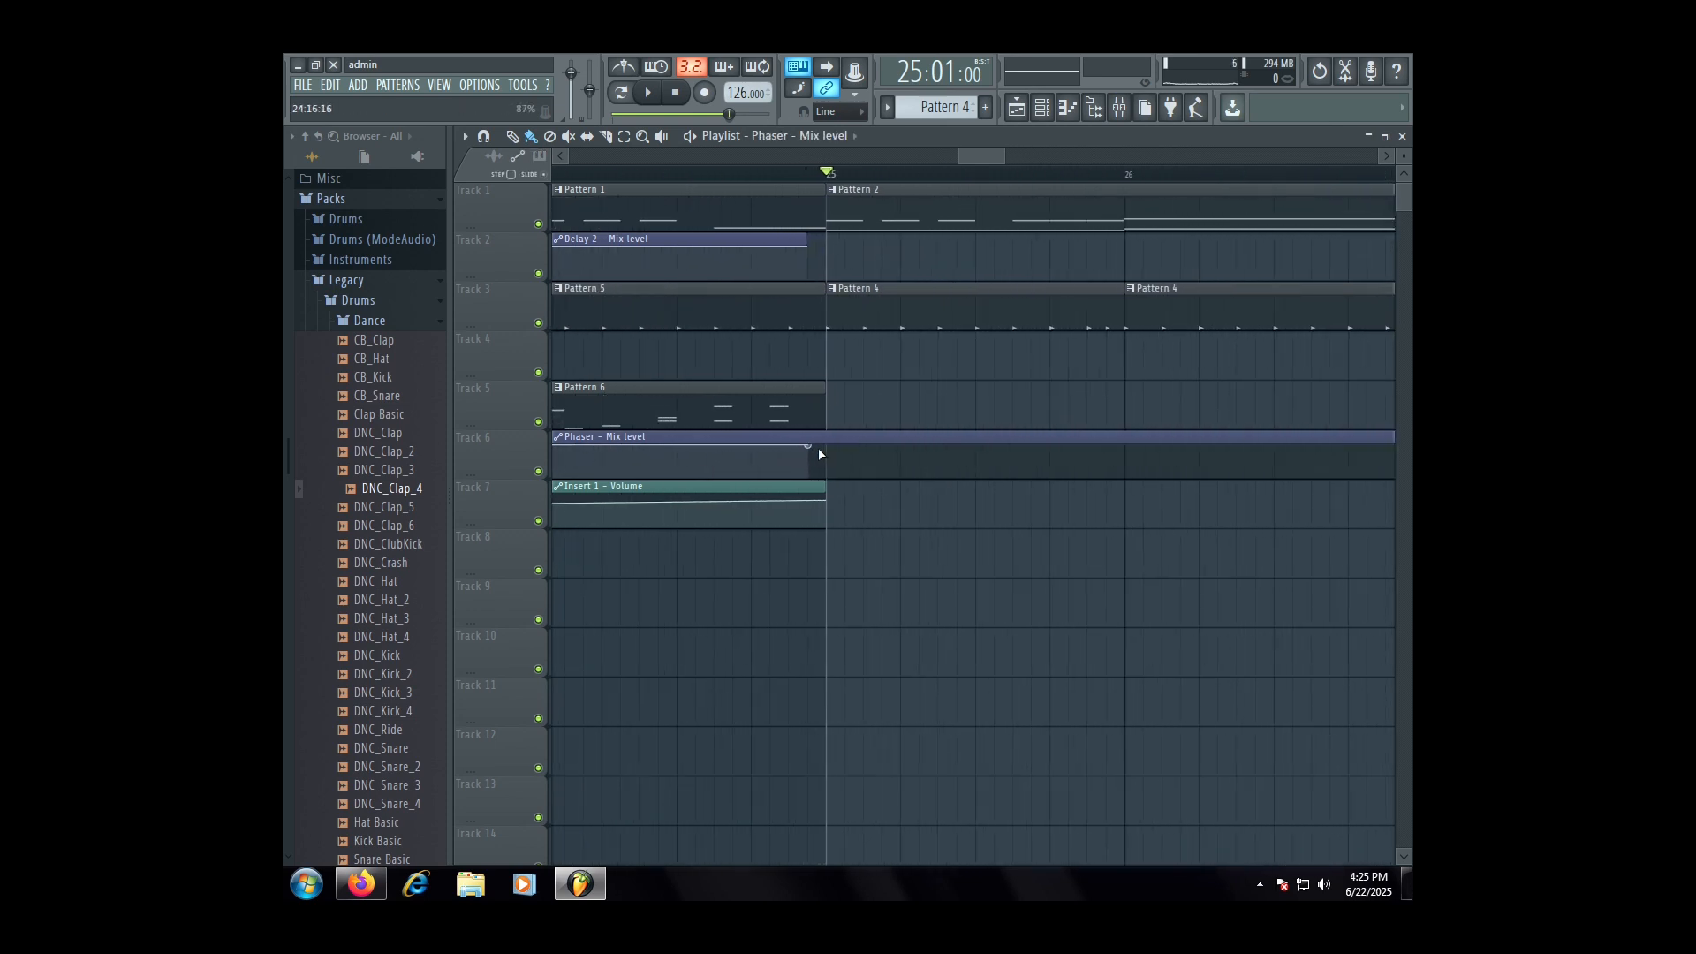
scroll(978, 503, "up", 2)
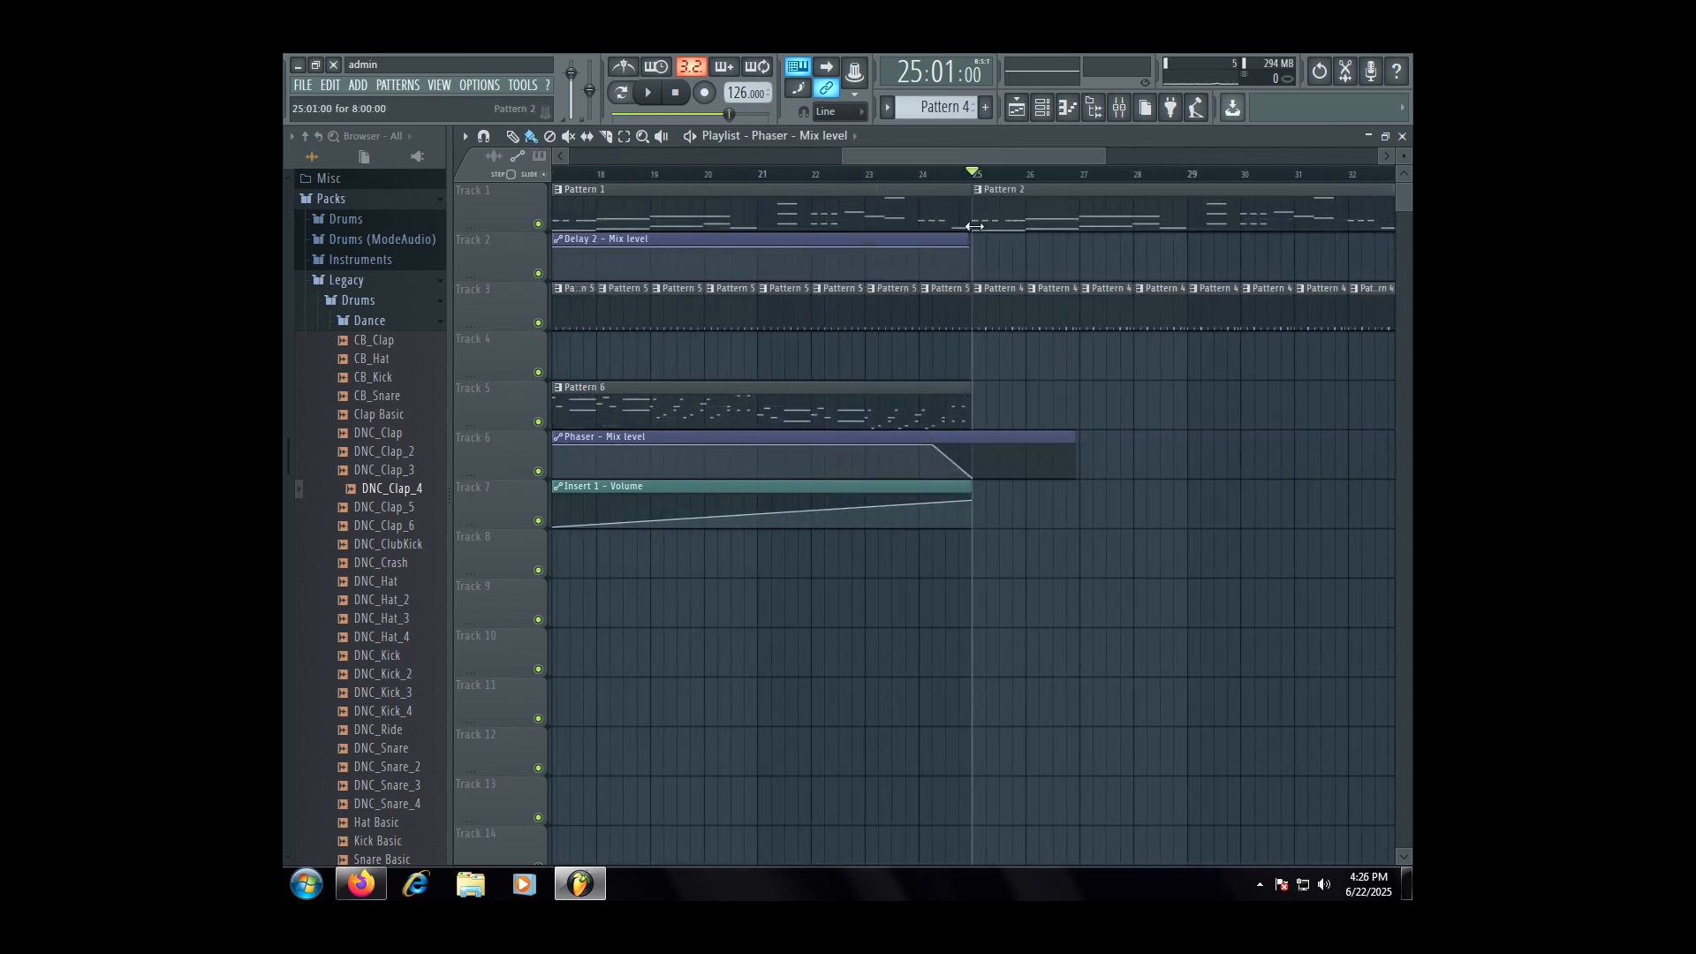
- Extend the Delay 2 - Mix level automation past bar 25, drop it to zero at bar 25 and play the transition
left_click_drag(968, 240, 1060, 246)
scroll(988, 268, "up", 6)
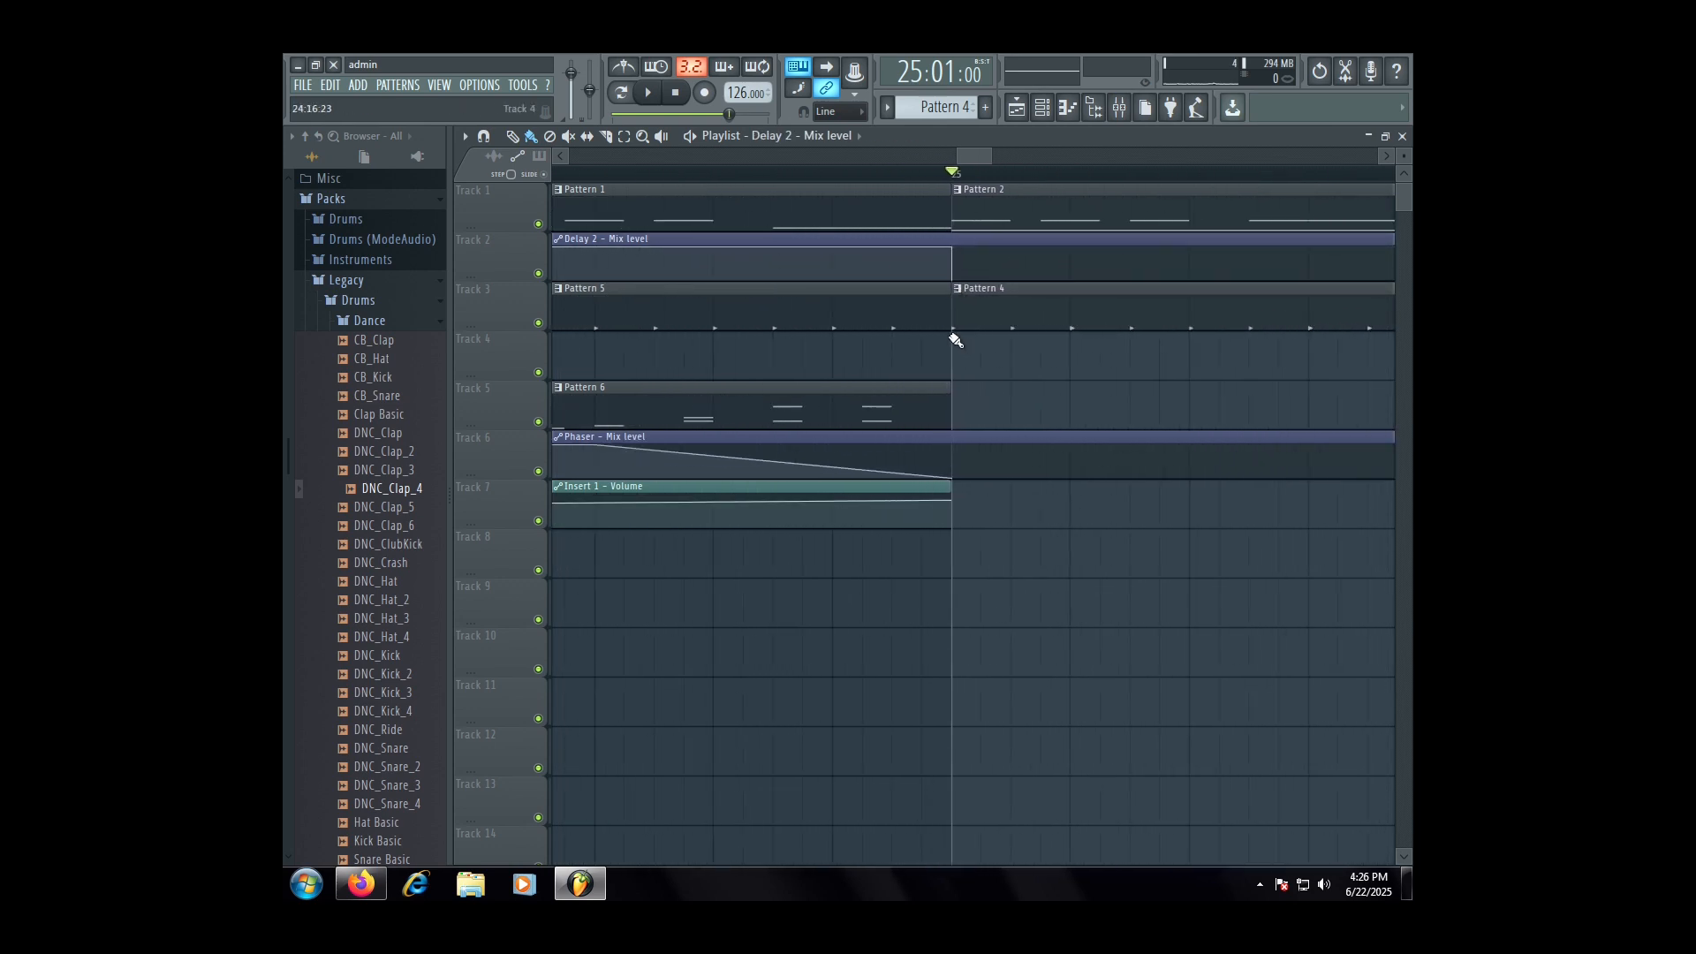
left_click(772, 174)
key("space")
scroll(890, 335, "down", 3)
scroll(924, 358, "down", 3)
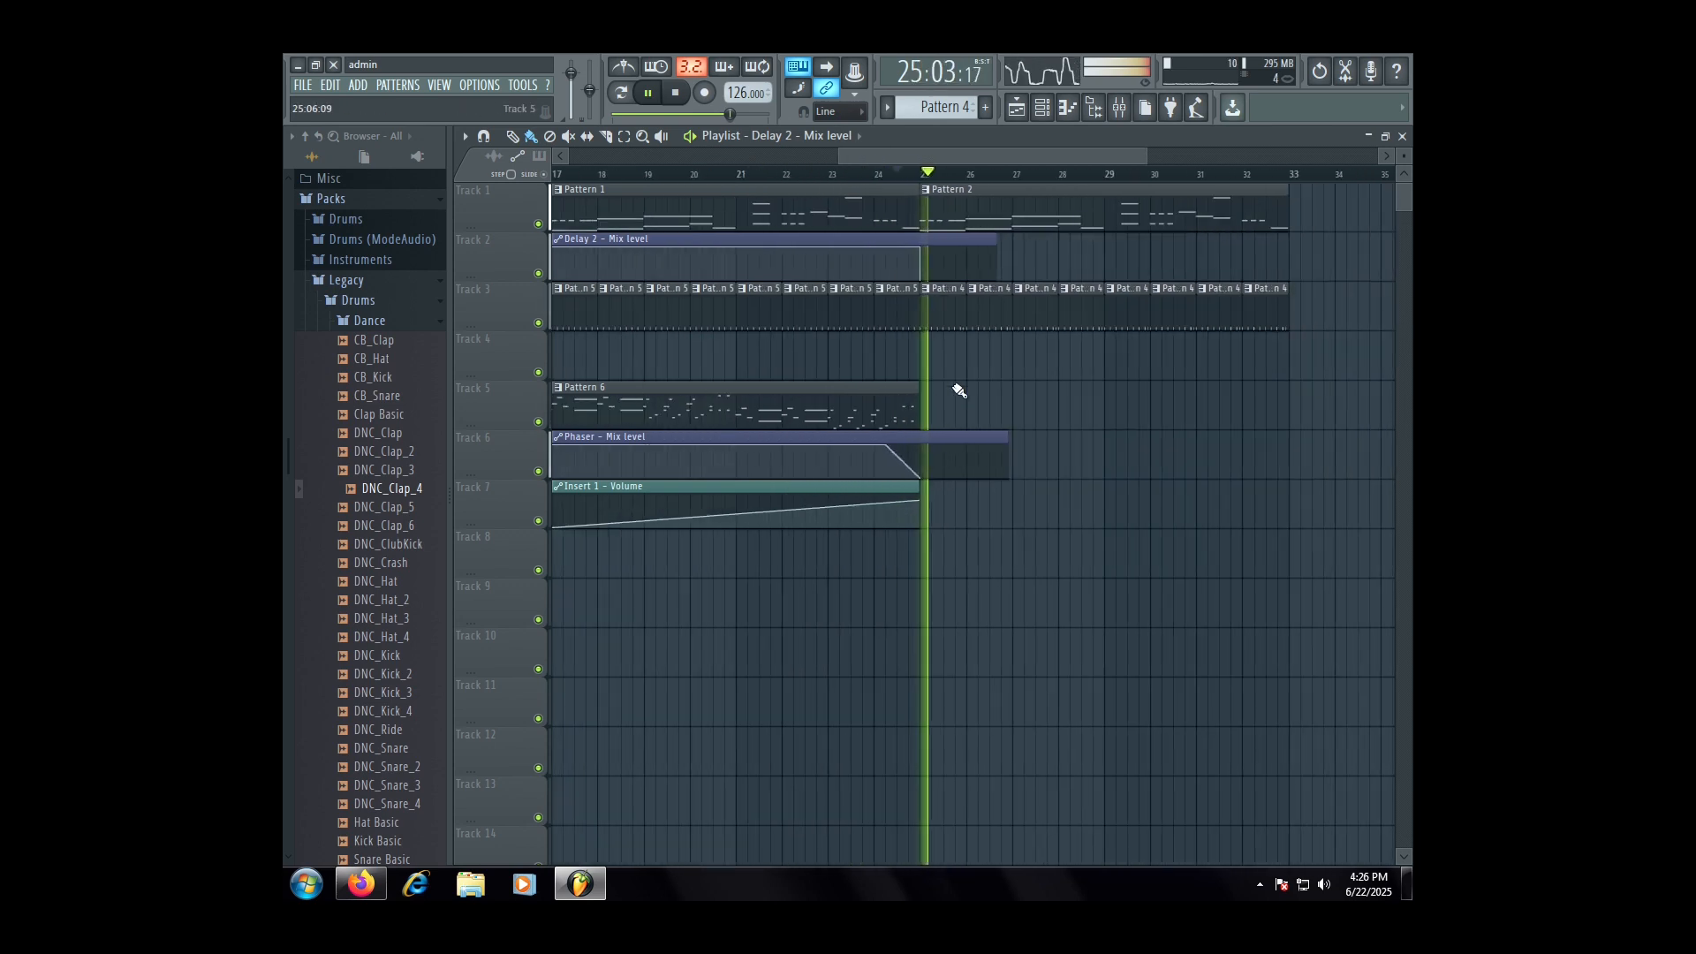
- Duplicate the Pattern 6 clip on Track 5 to bar 25
left_click_drag(957, 388, 795, 408)
scroll(955, 401, "down", 1)
key("ctrl+b")
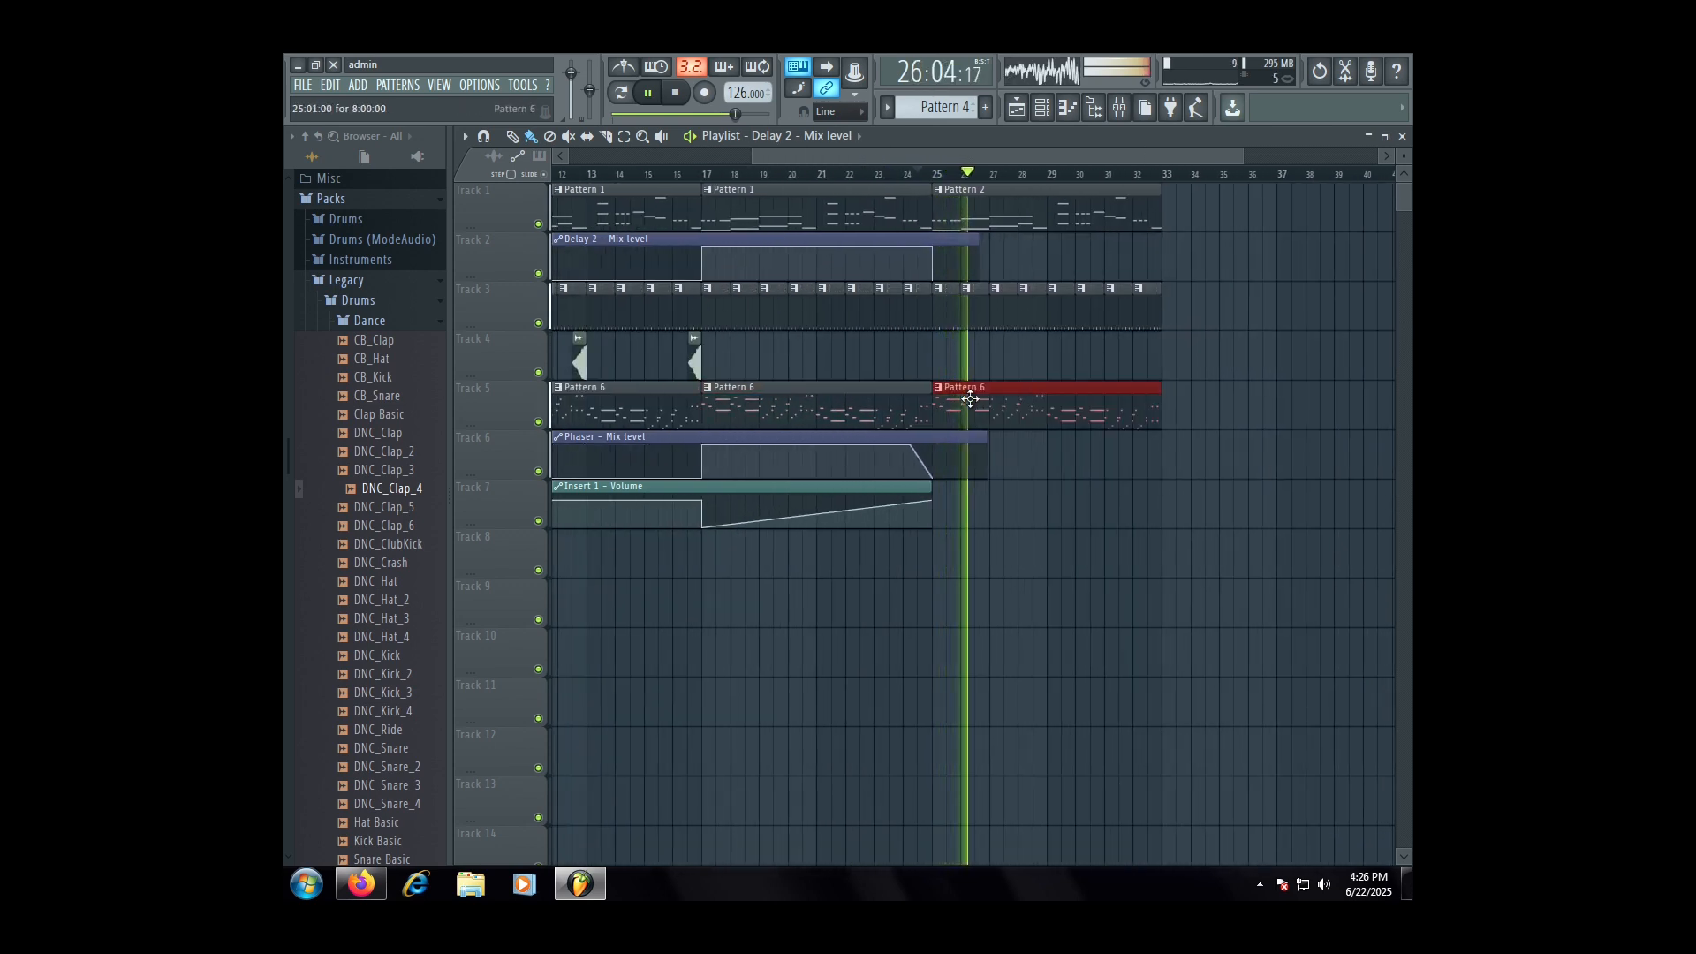
left_click_drag(1198, 417, 947, 287)
left_click(1198, 261)
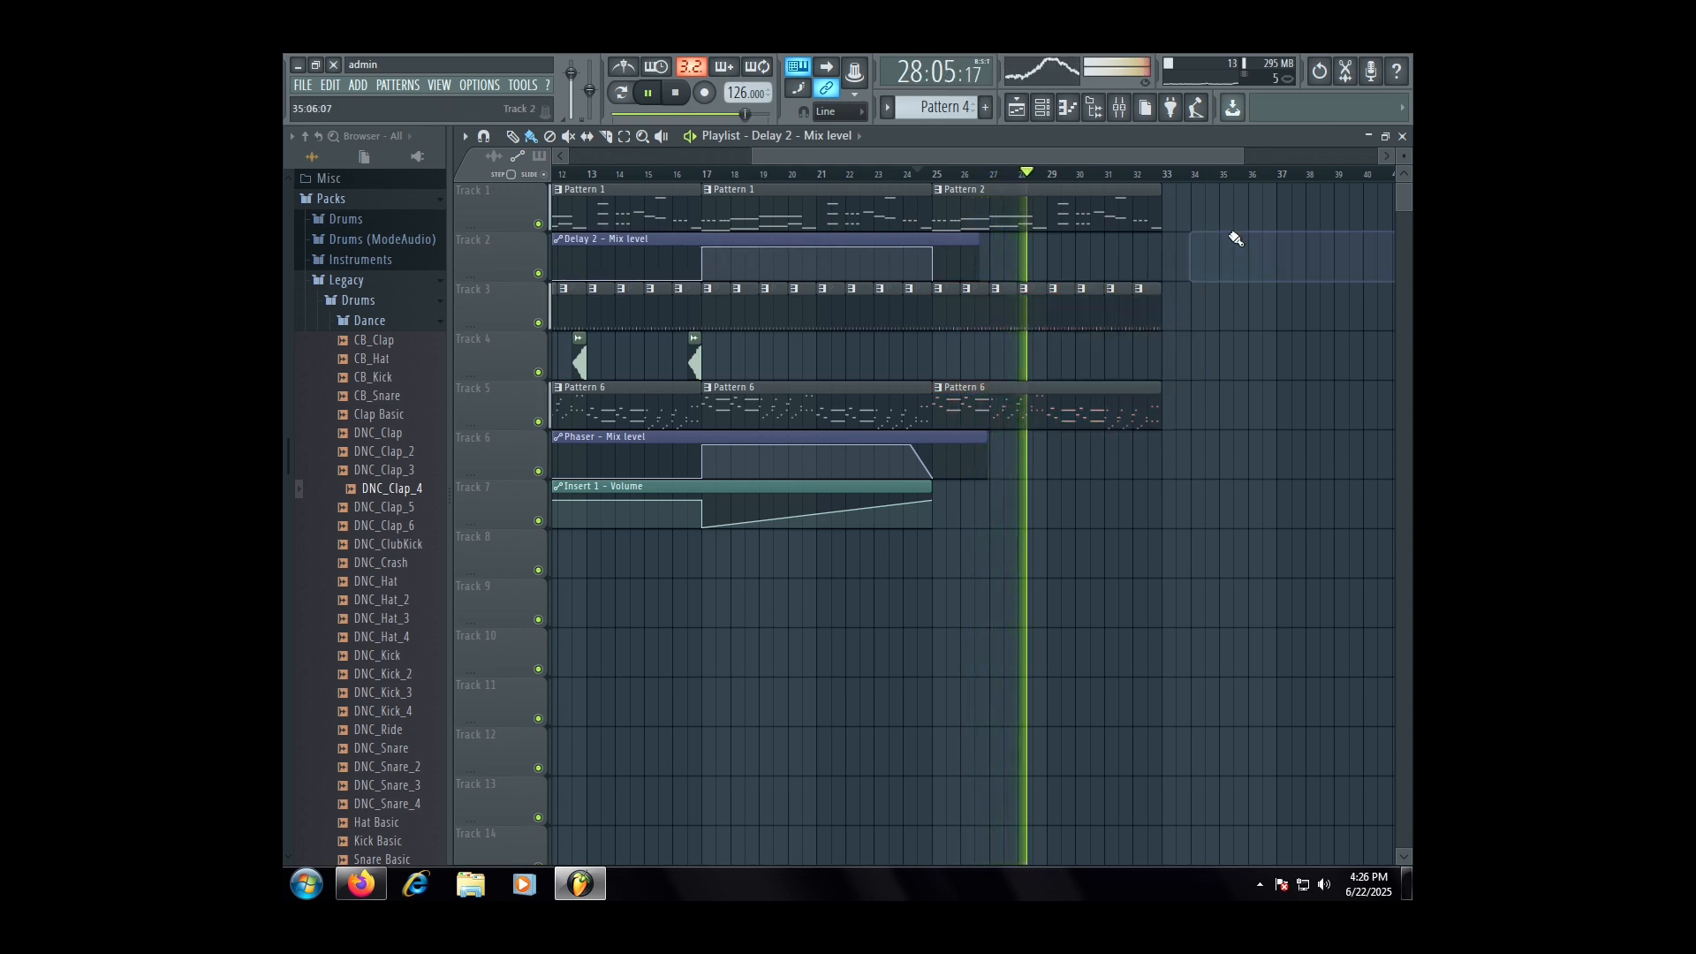
scroll(1124, 353, "up", 6)
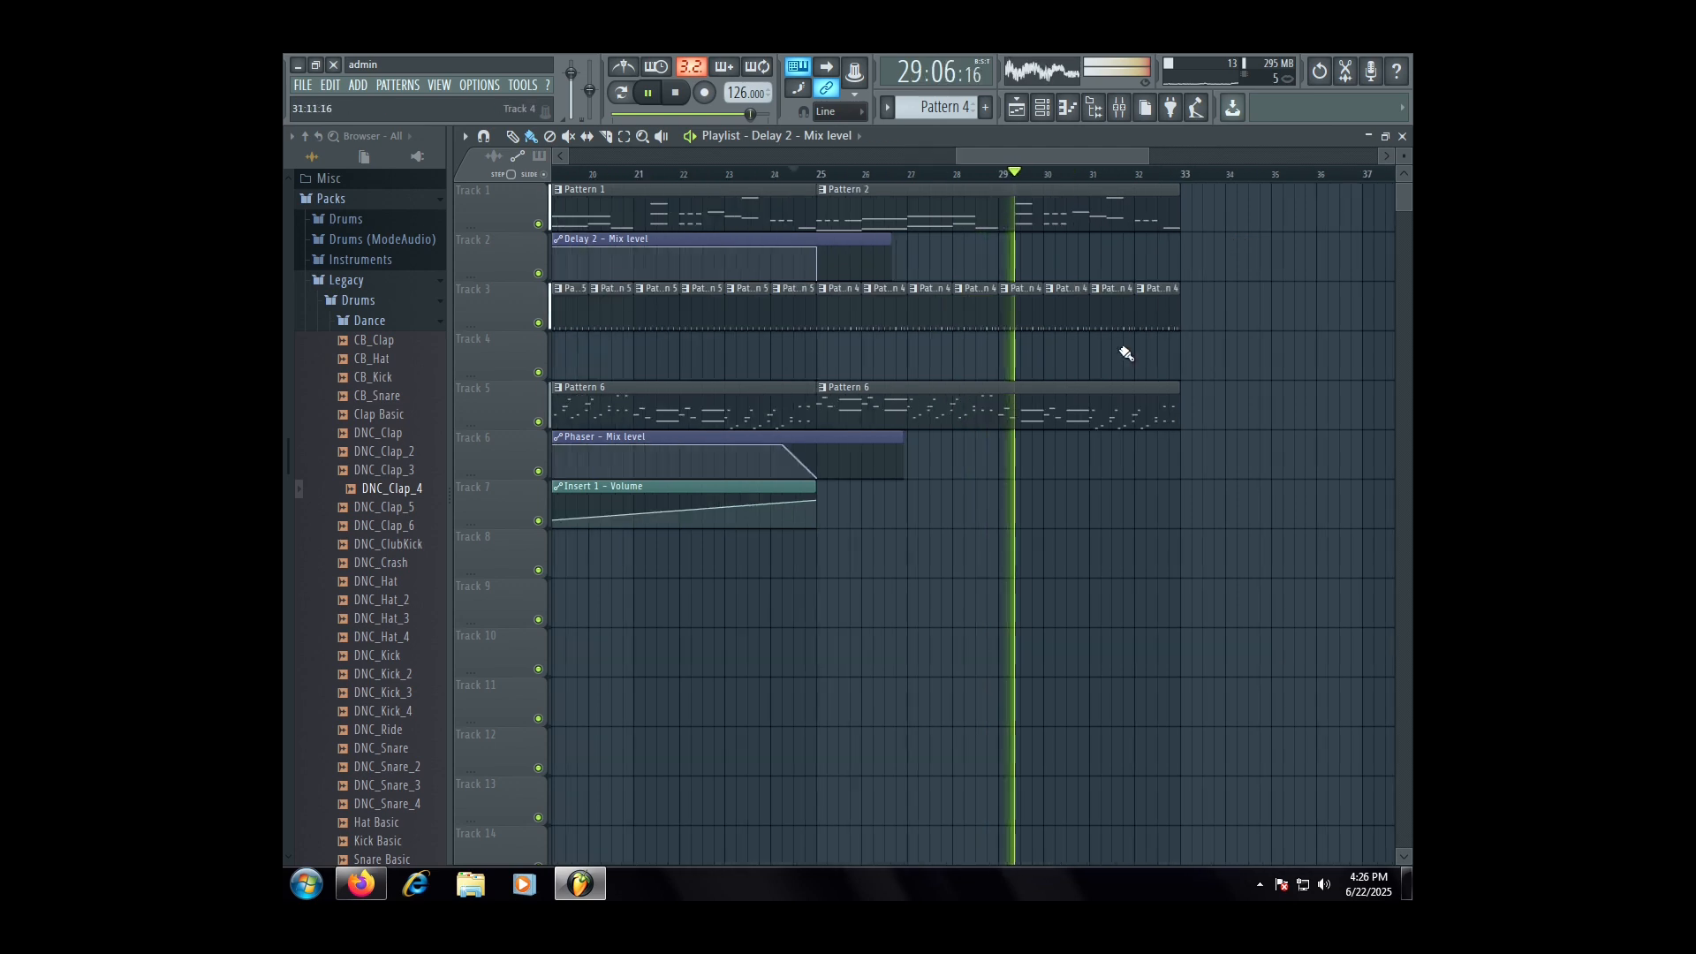
scroll(1122, 354, "down", 5)
left_click_drag(1207, 411, 915, 227)
left_click(1007, 262)
right_click(1090, 251)
right_click(1120, 244)
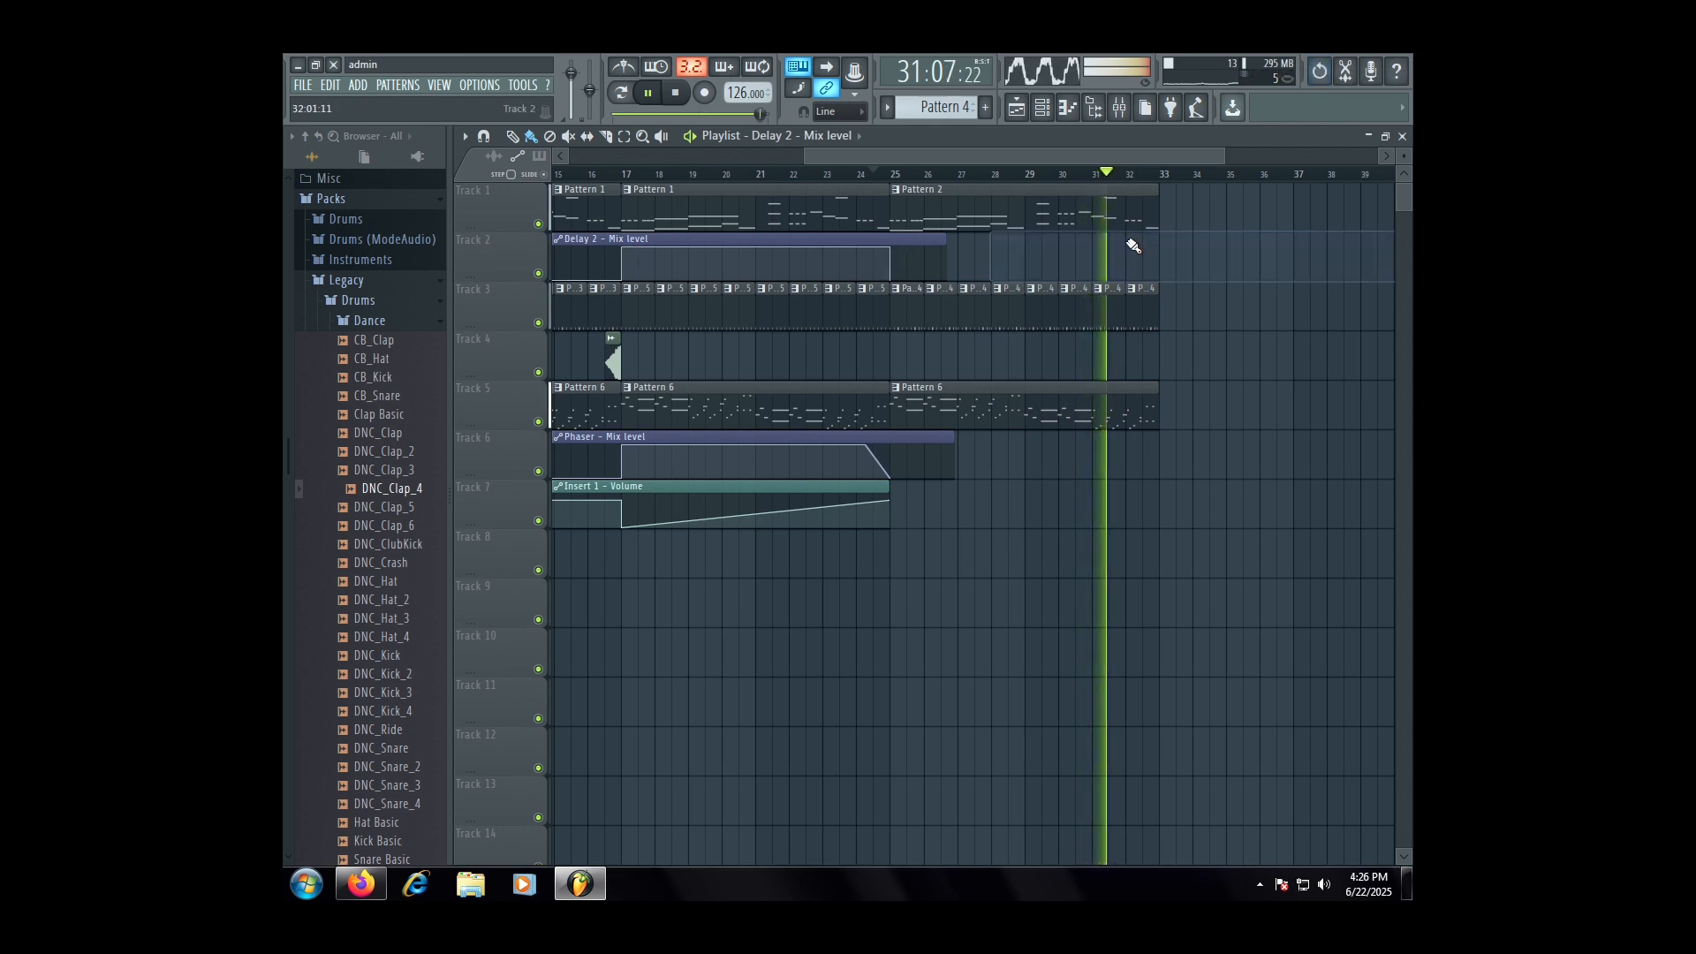
- Shorten the Delay 2 - Mix level clip to about bar 25 and duplicate the pattern clips of bars 25 to 32 to bar 33
left_click_drag(949, 239, 890, 235)
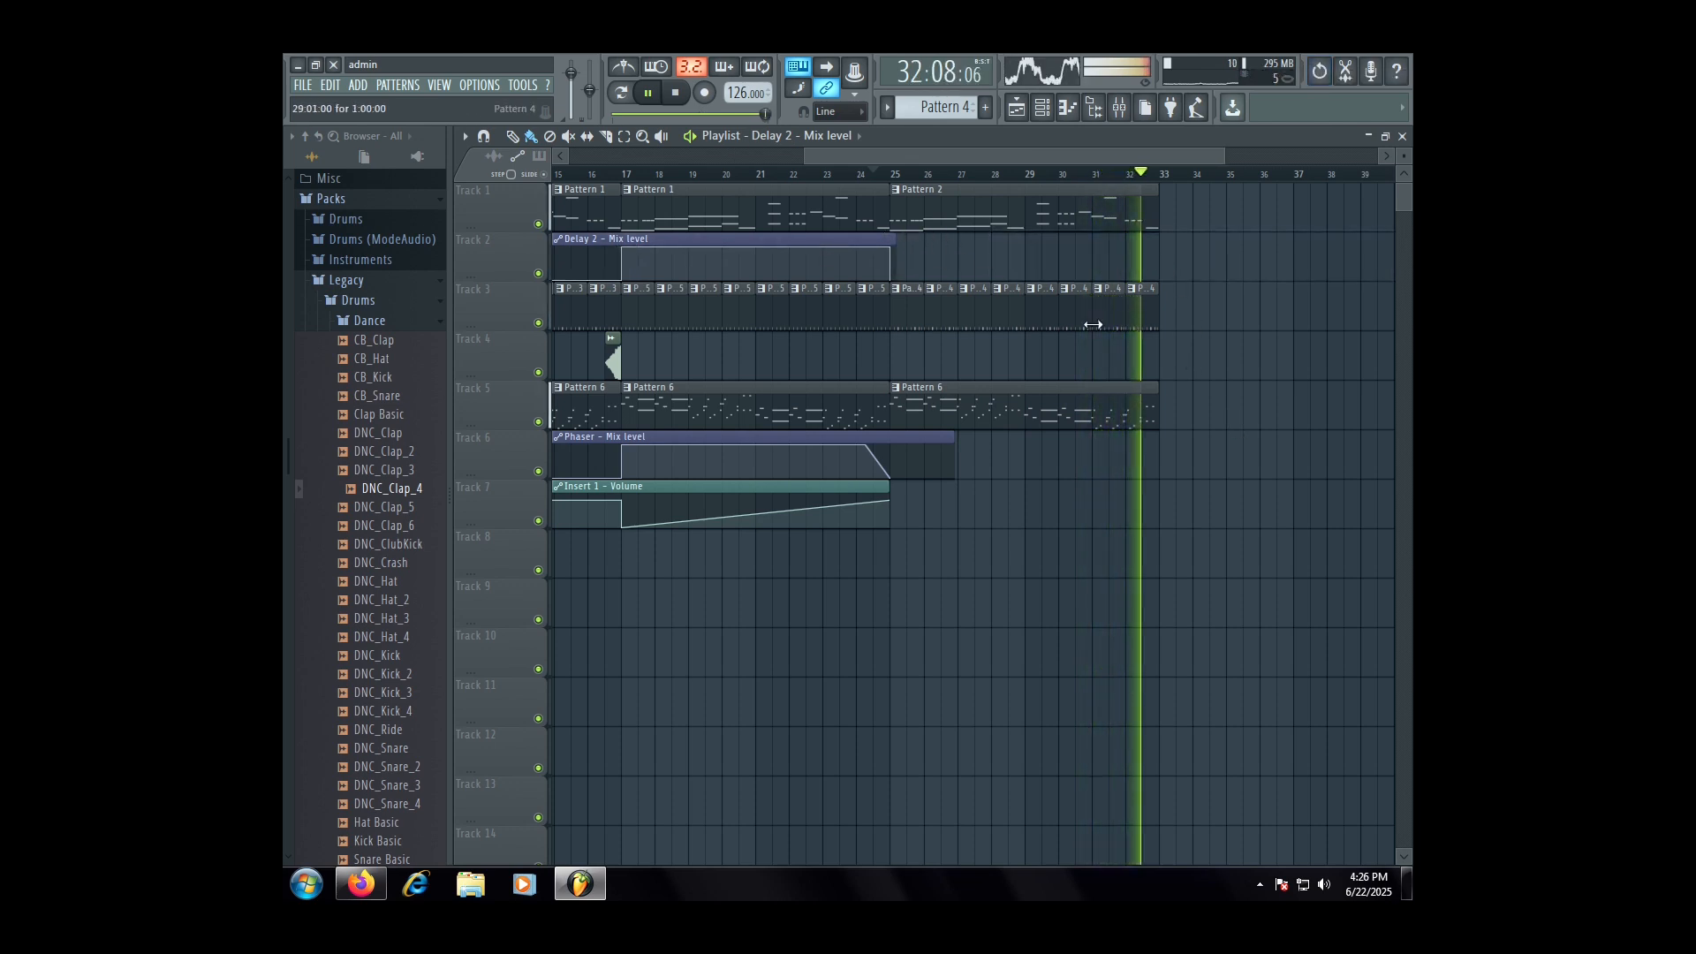
left_click_drag(1198, 424, 905, 184)
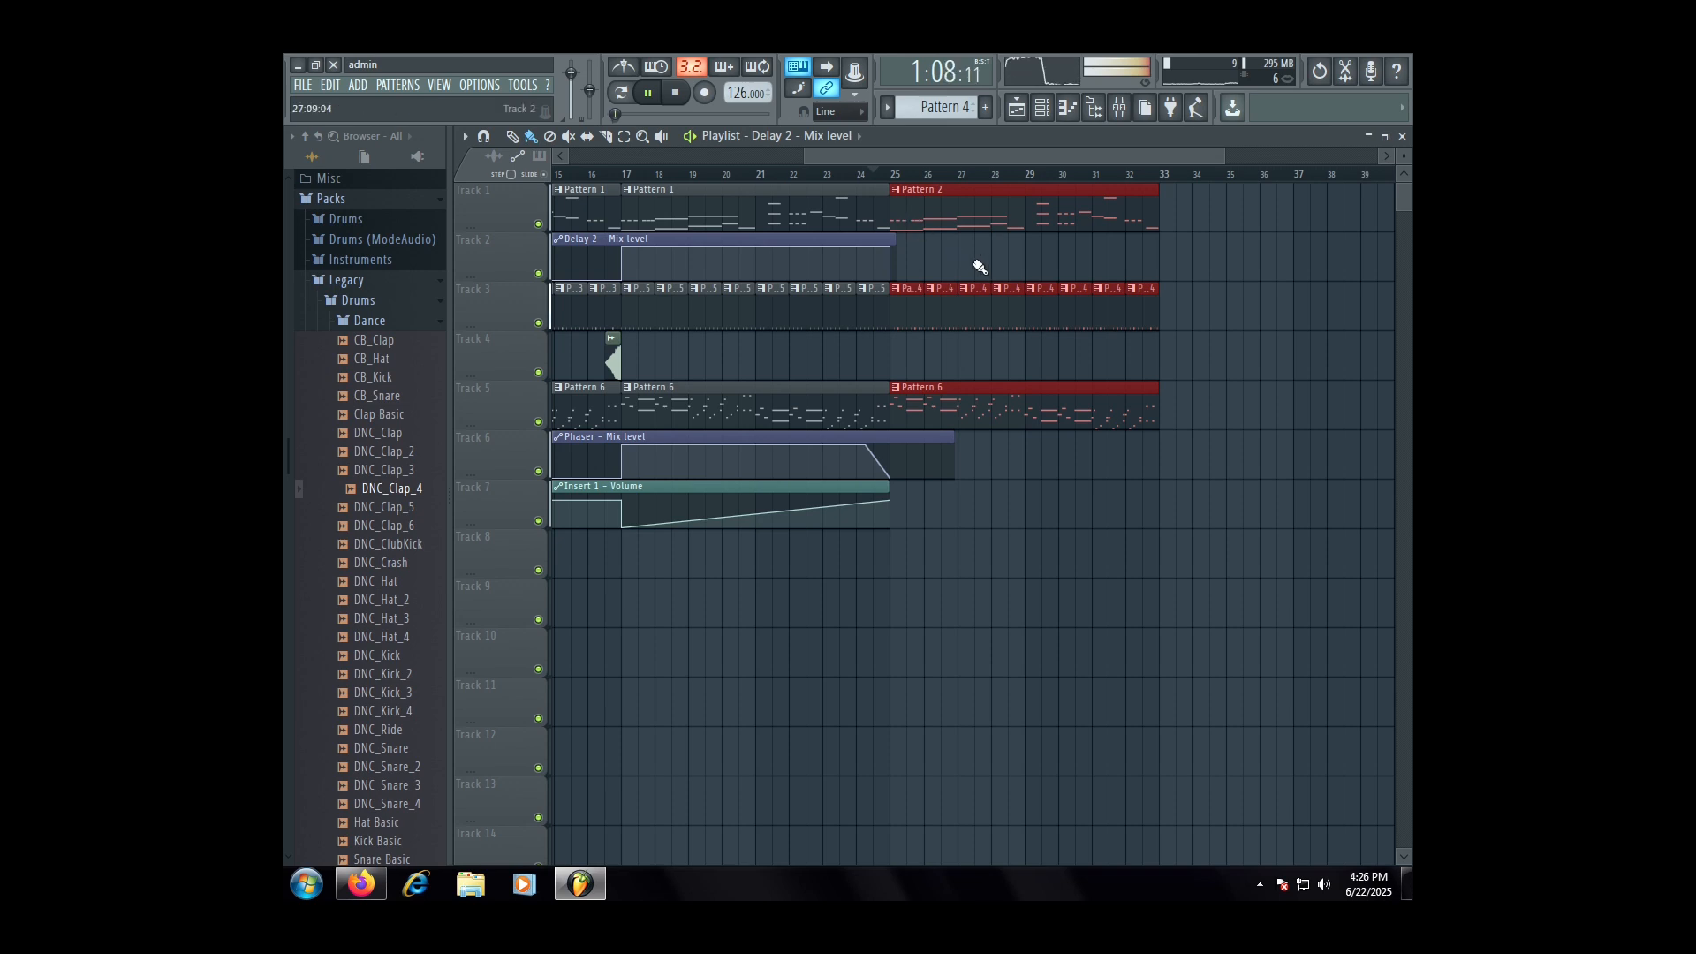
scroll(882, 183, "down", 3)
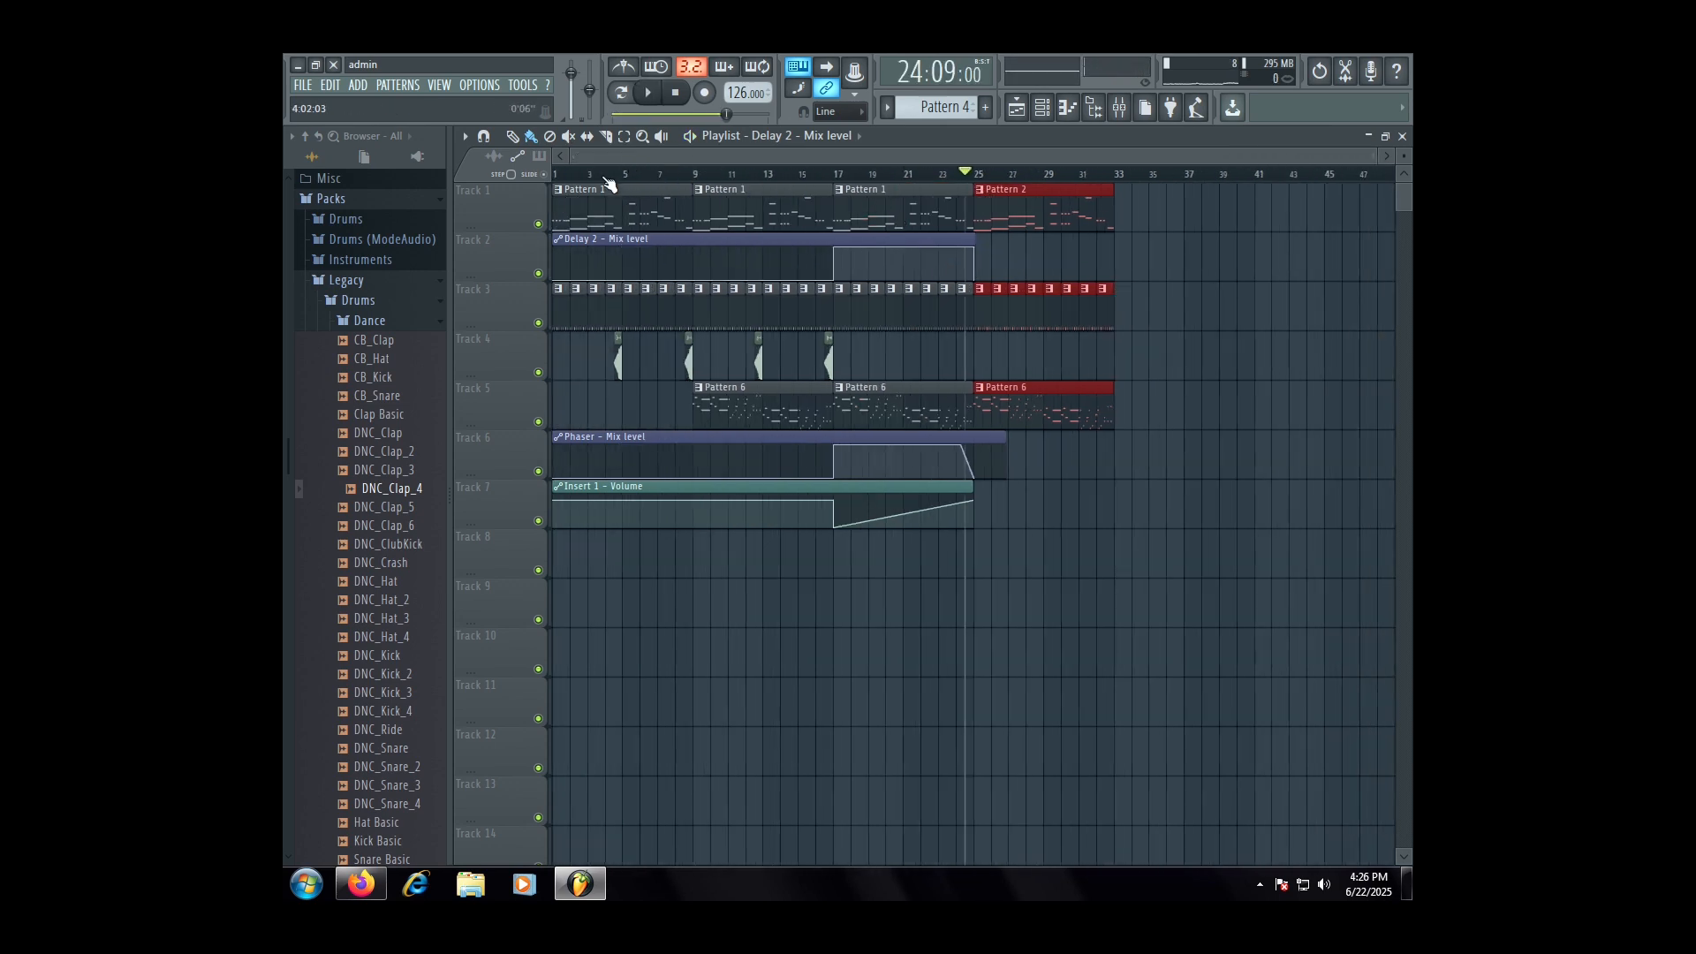
key("space")
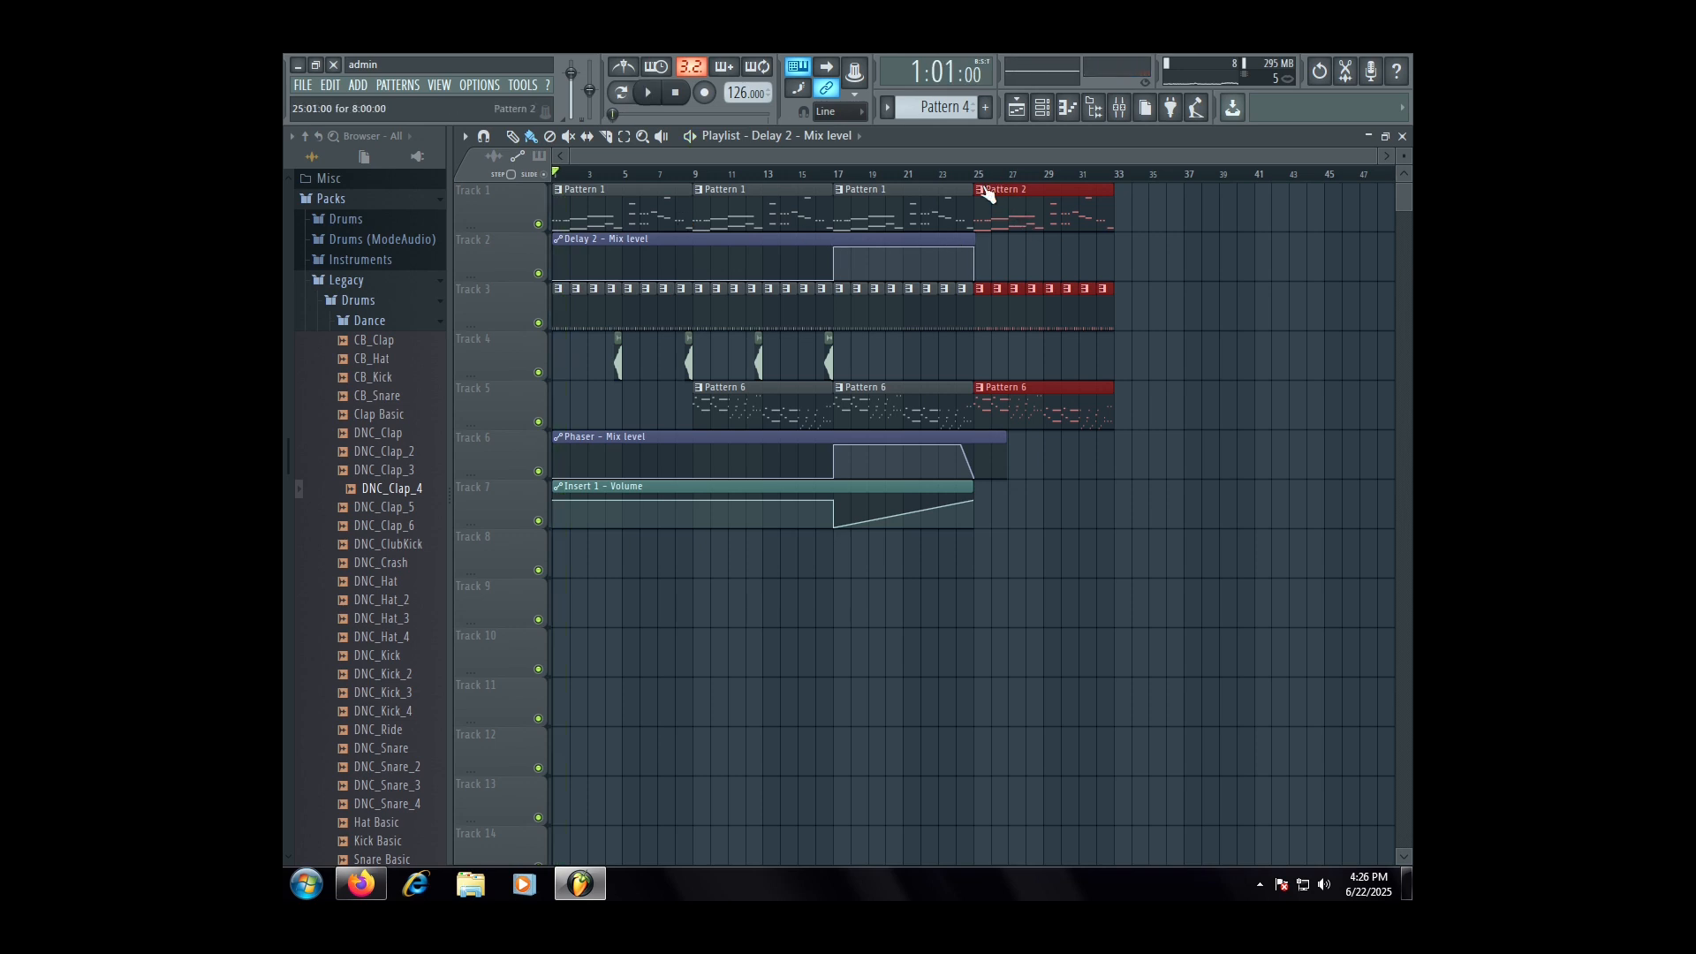
scroll(1100, 366, "up", 2)
left_click_drag(1187, 427, 900, 182)
key("ctrl+b")
scroll(1065, 371, "down", 3)
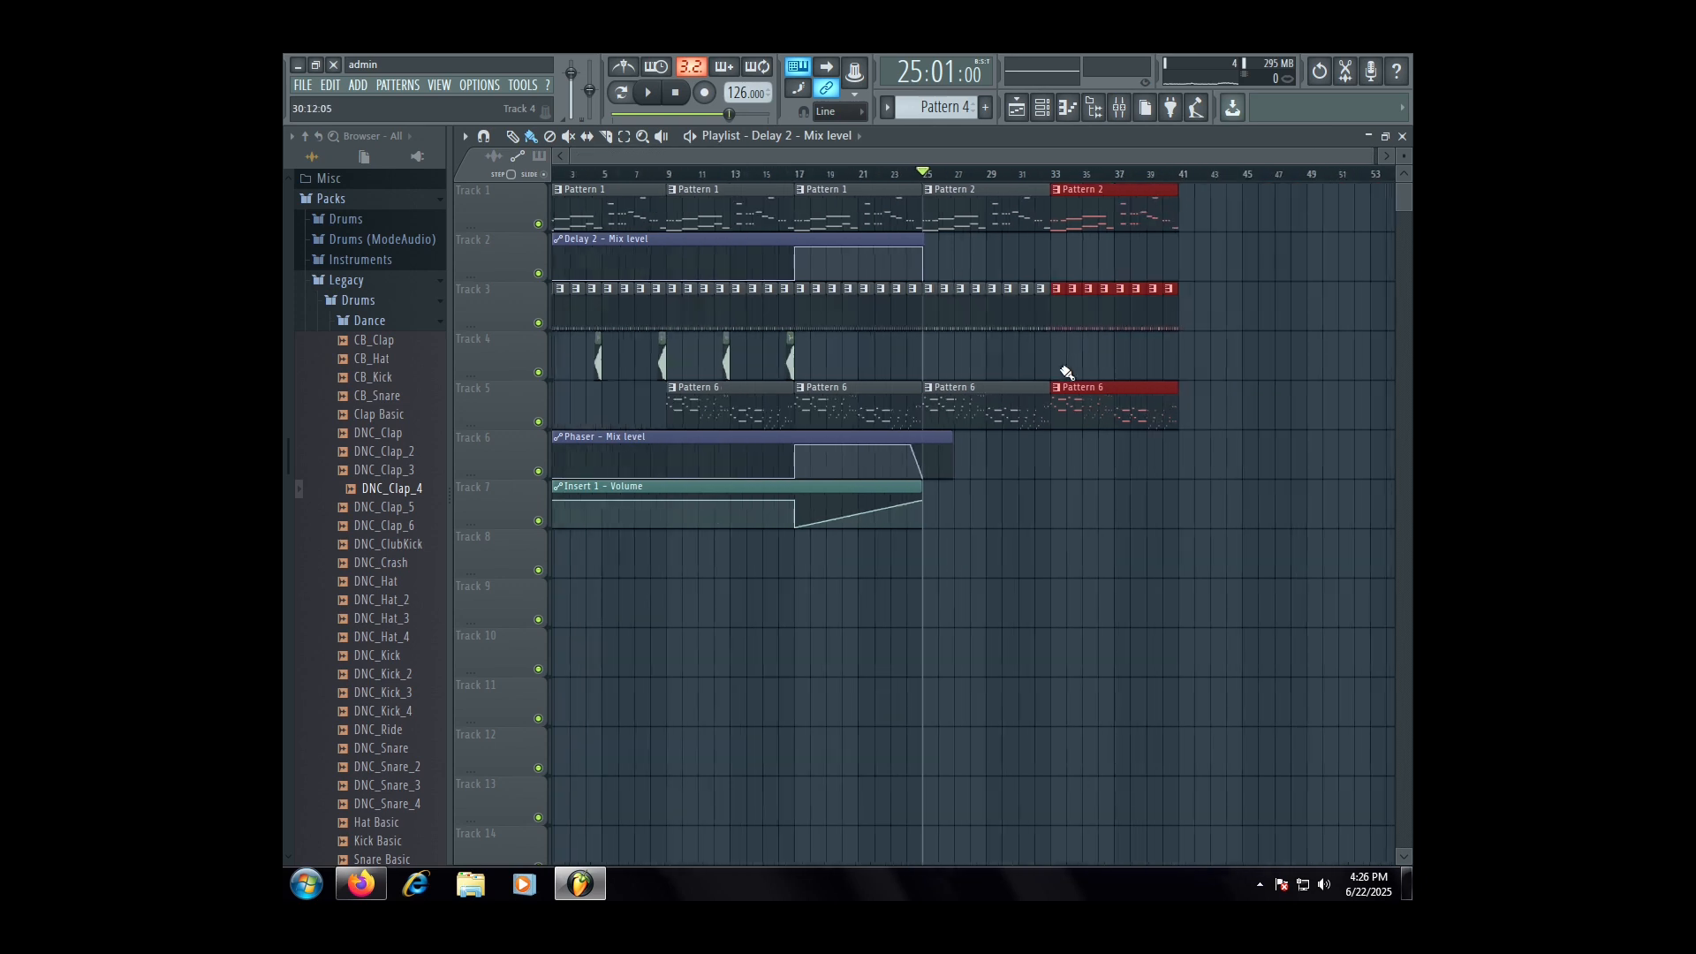
left_click(1220, 339)
right_click(1219, 336)
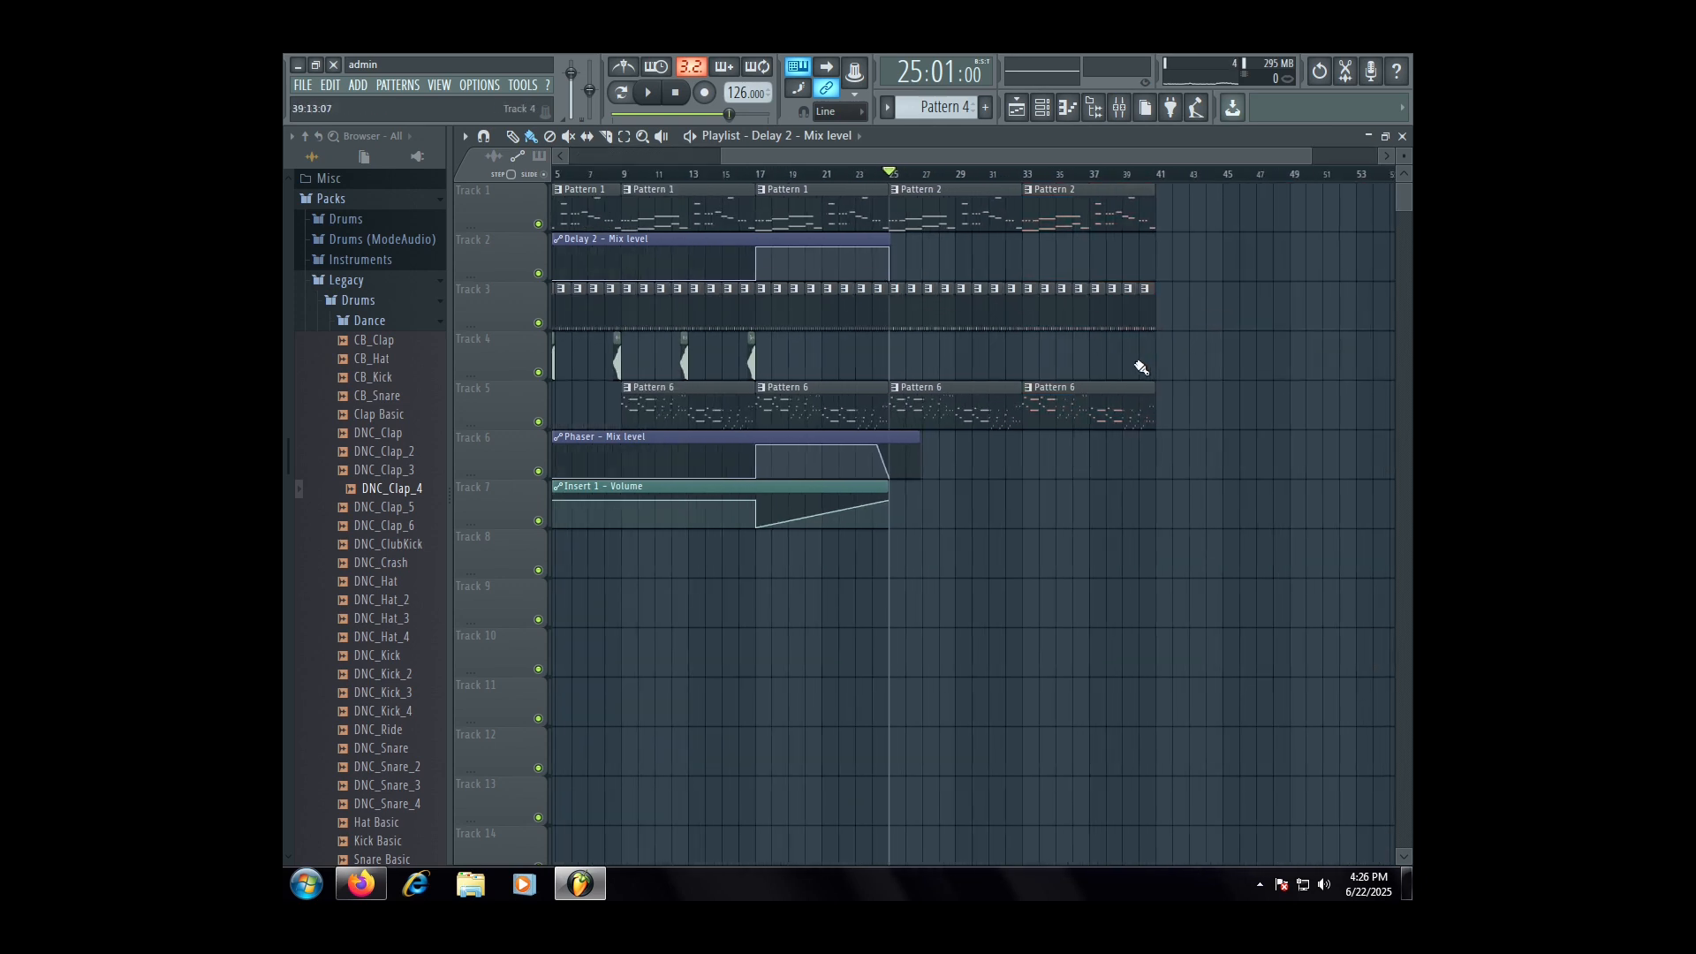
- Duplicate the Pattern 2 and Pattern 6 clips at bar 33 to bar 41
scroll(1135, 368, "up", 2)
left_click_drag(1184, 425, 1016, 388)
scroll(1001, 359, "down", 2)
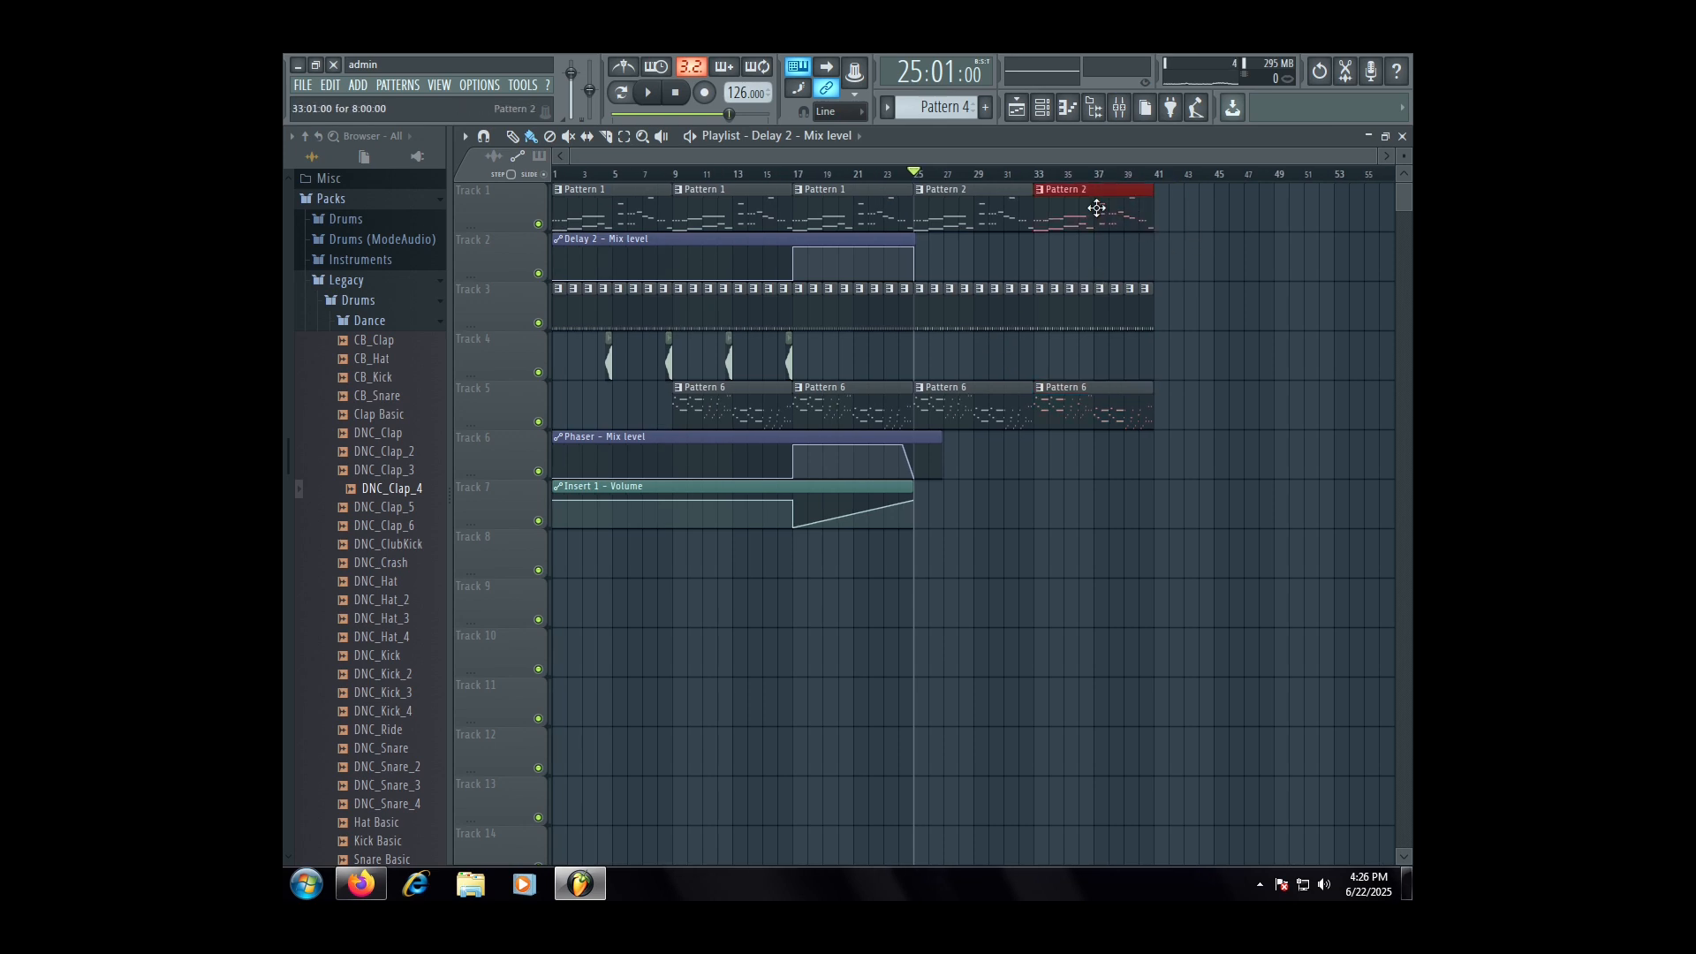
key("ctrl+b")
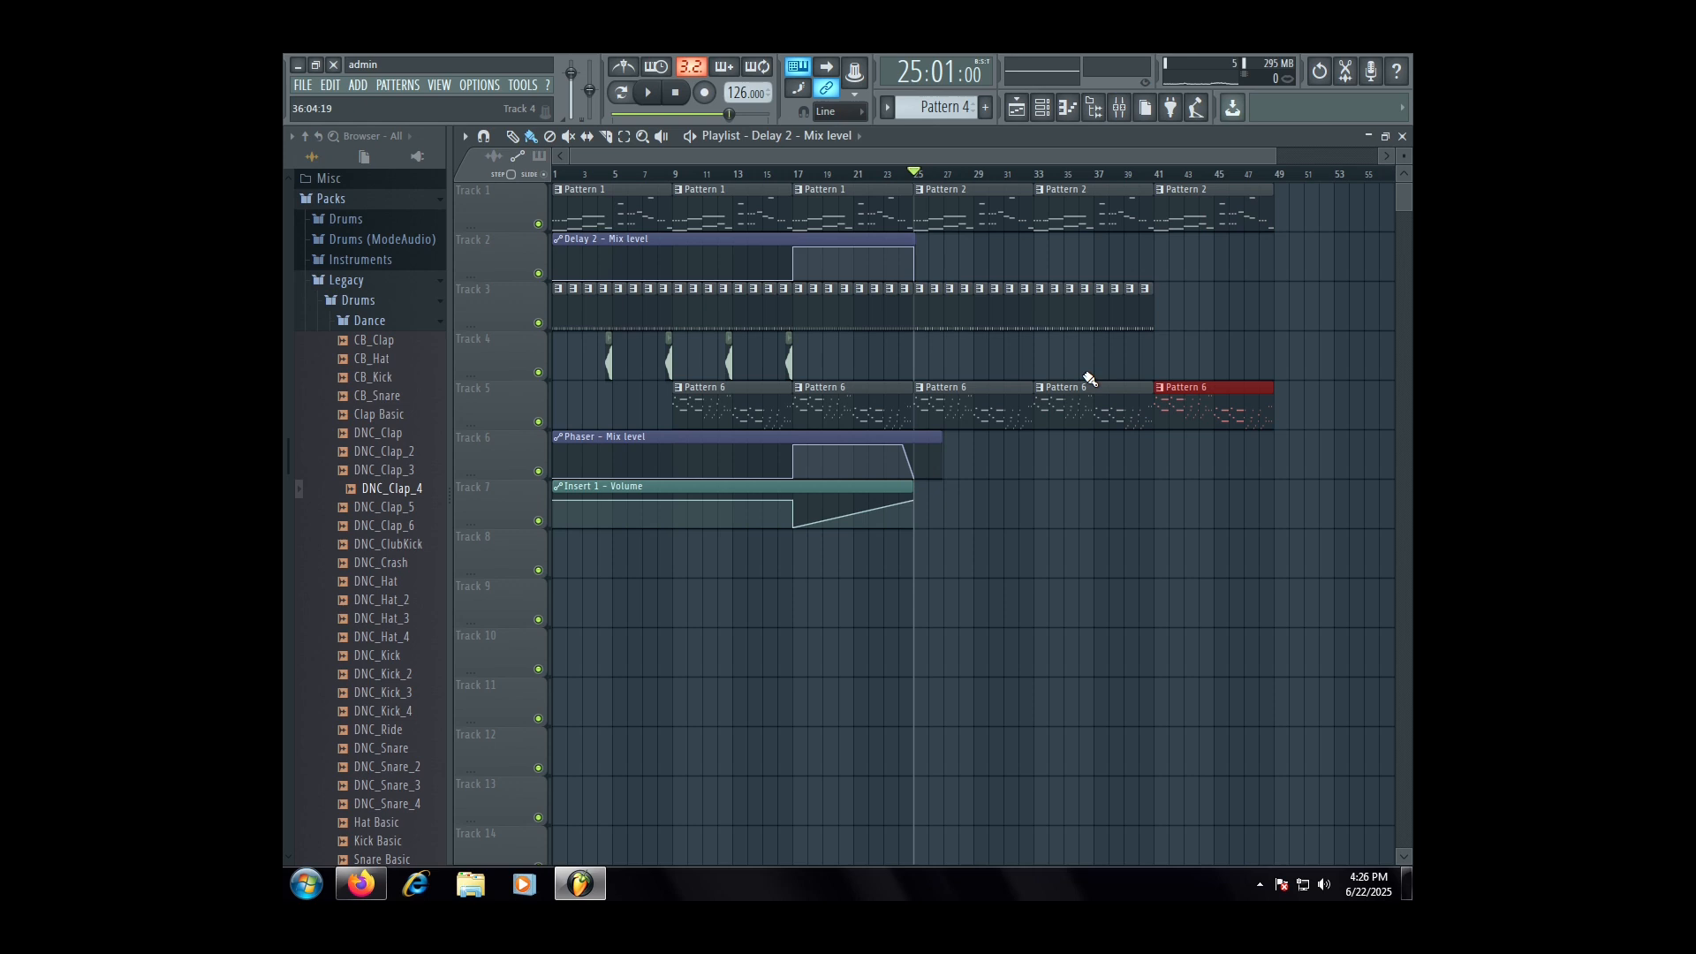
scroll(1268, 403, "up", 3)
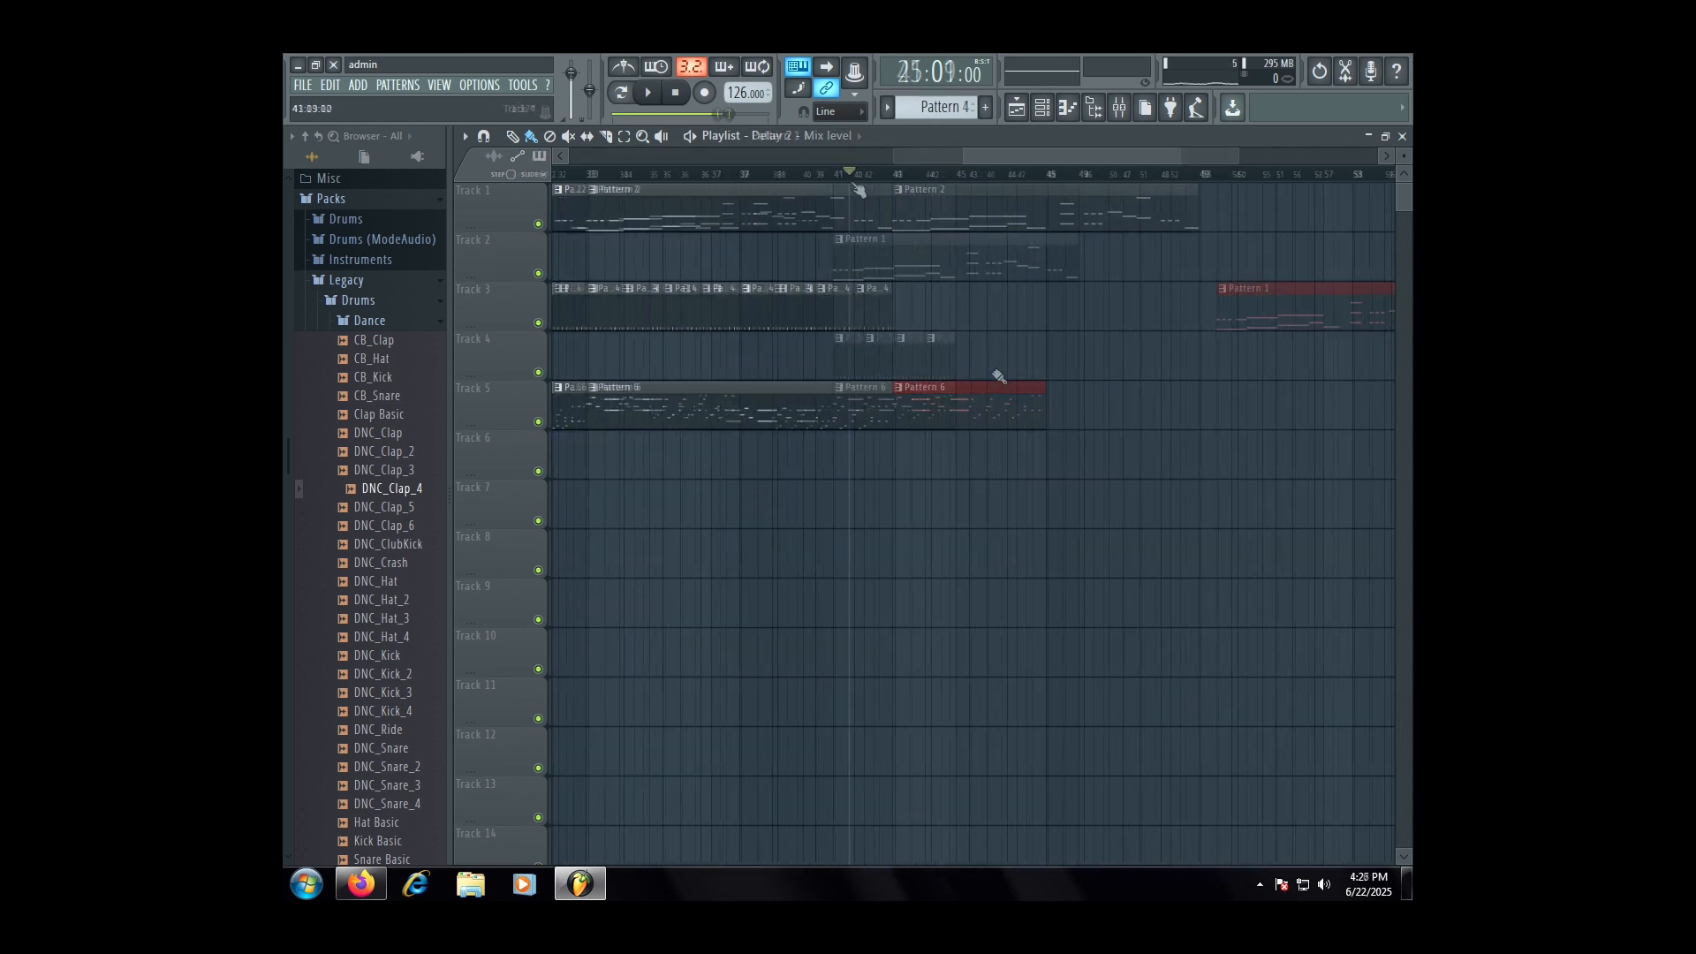
- Load Fruity Parametric EQ 2 into slot 9 of the Master mixer track
key("F9")
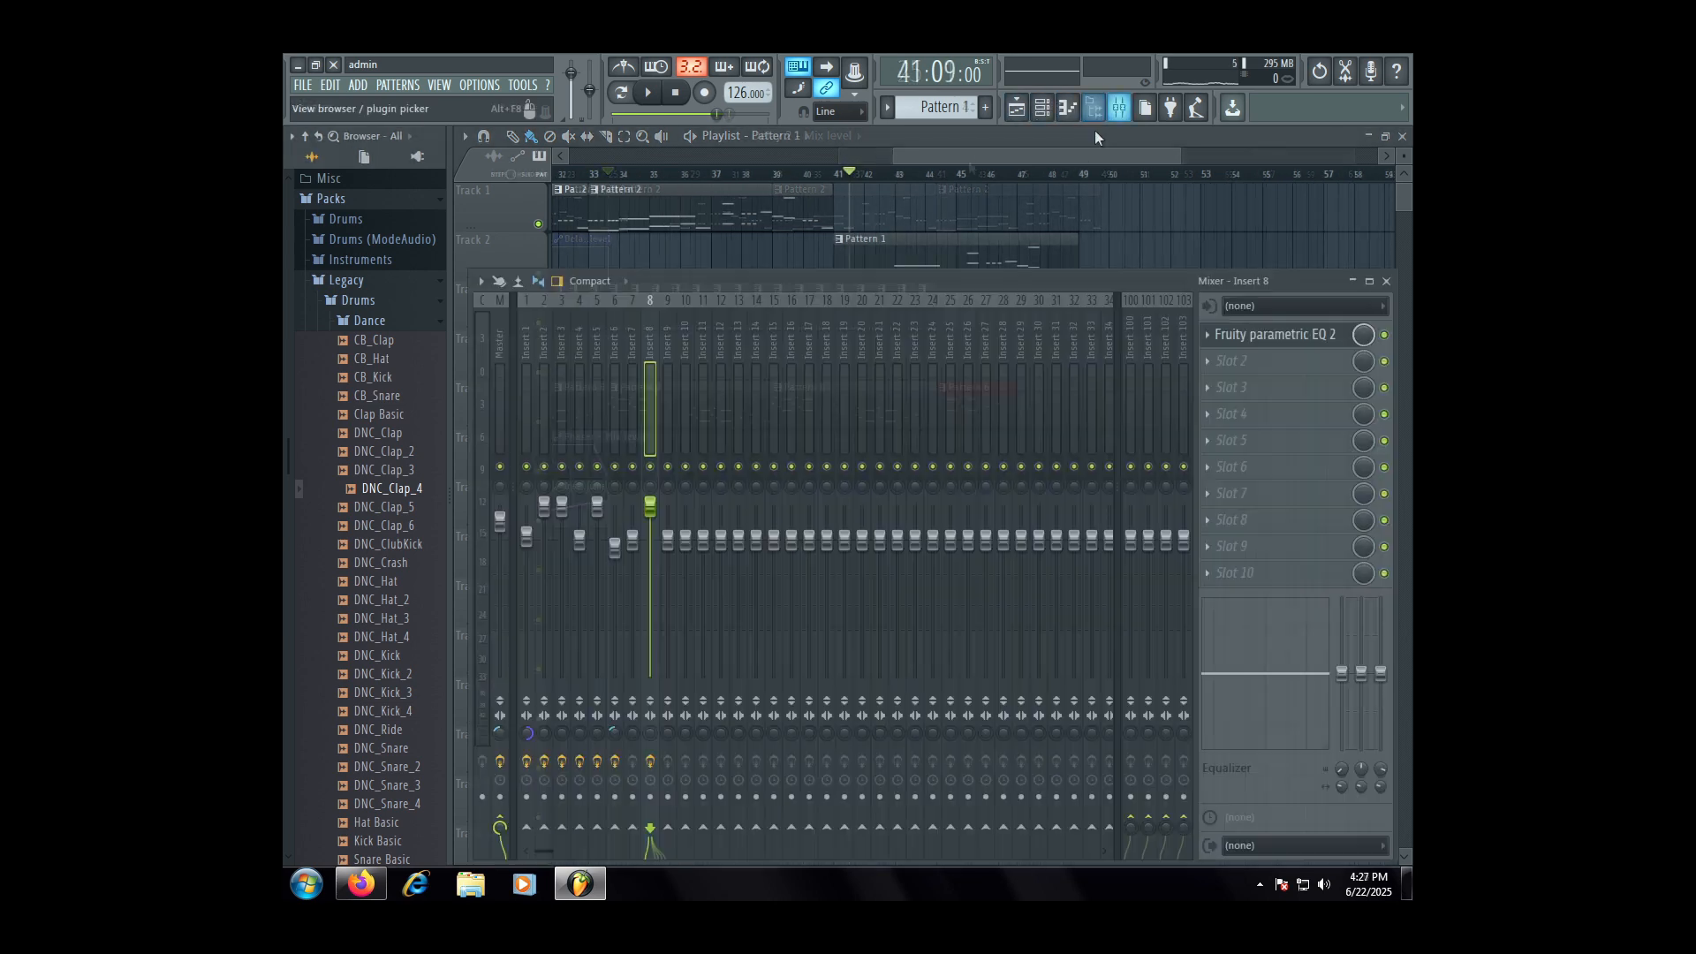
left_click(498, 410)
right_click(1280, 463)
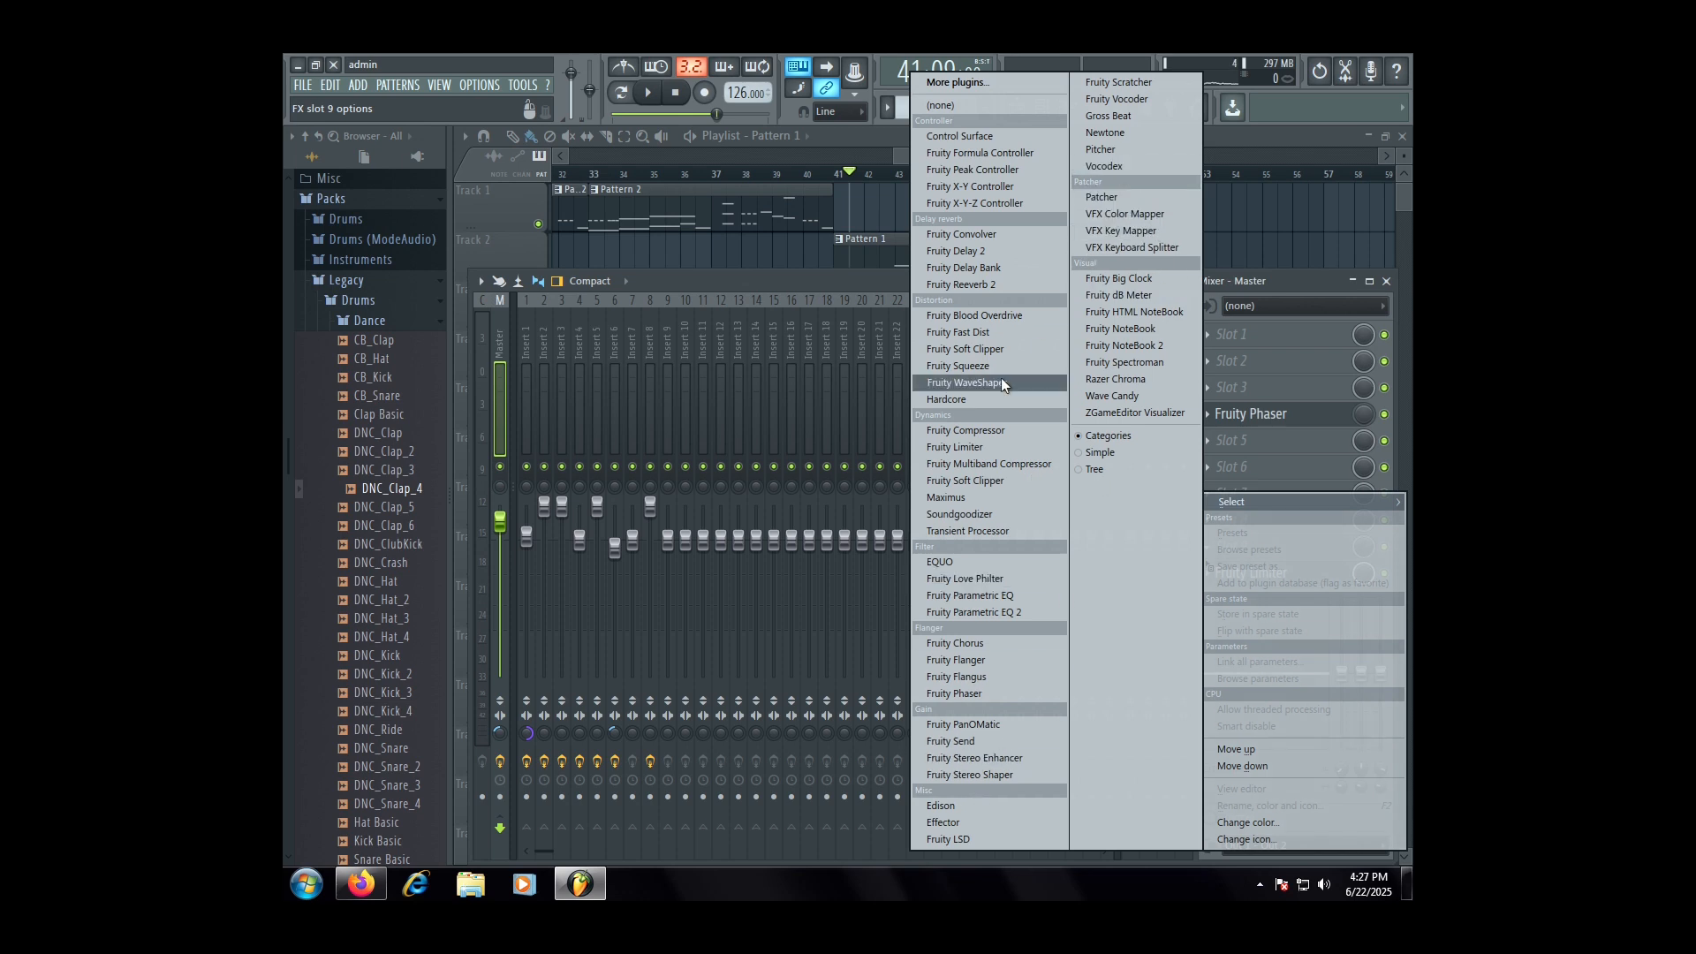
left_click(973, 612)
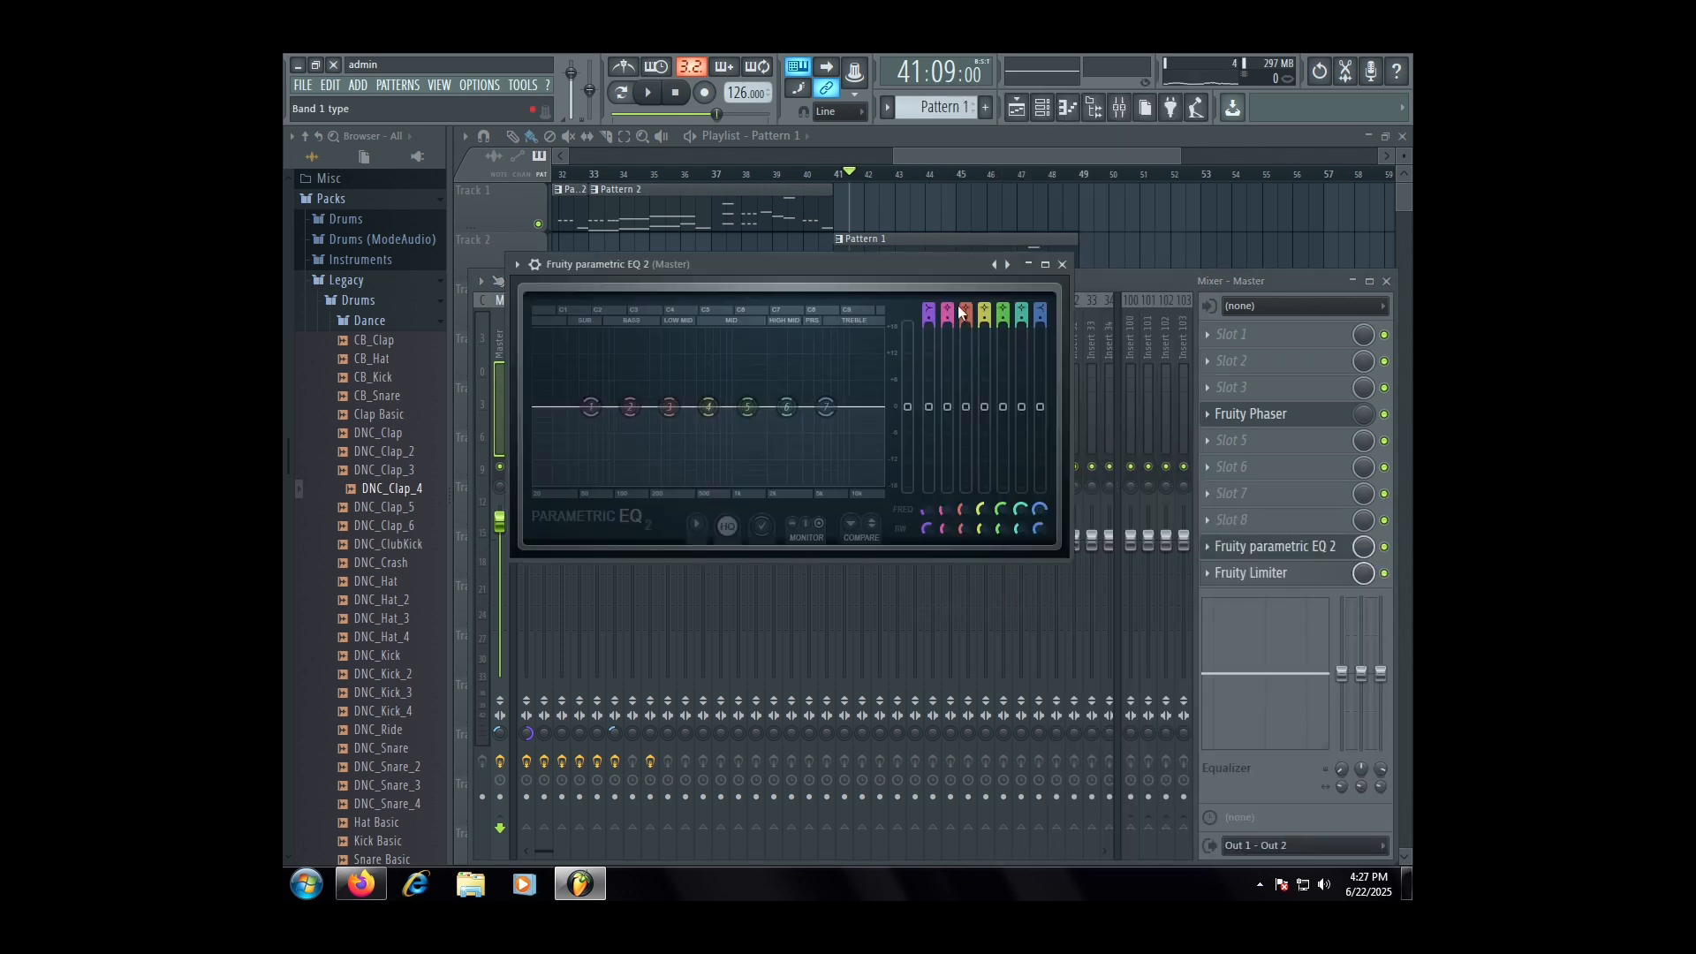
left_click(1007, 264)
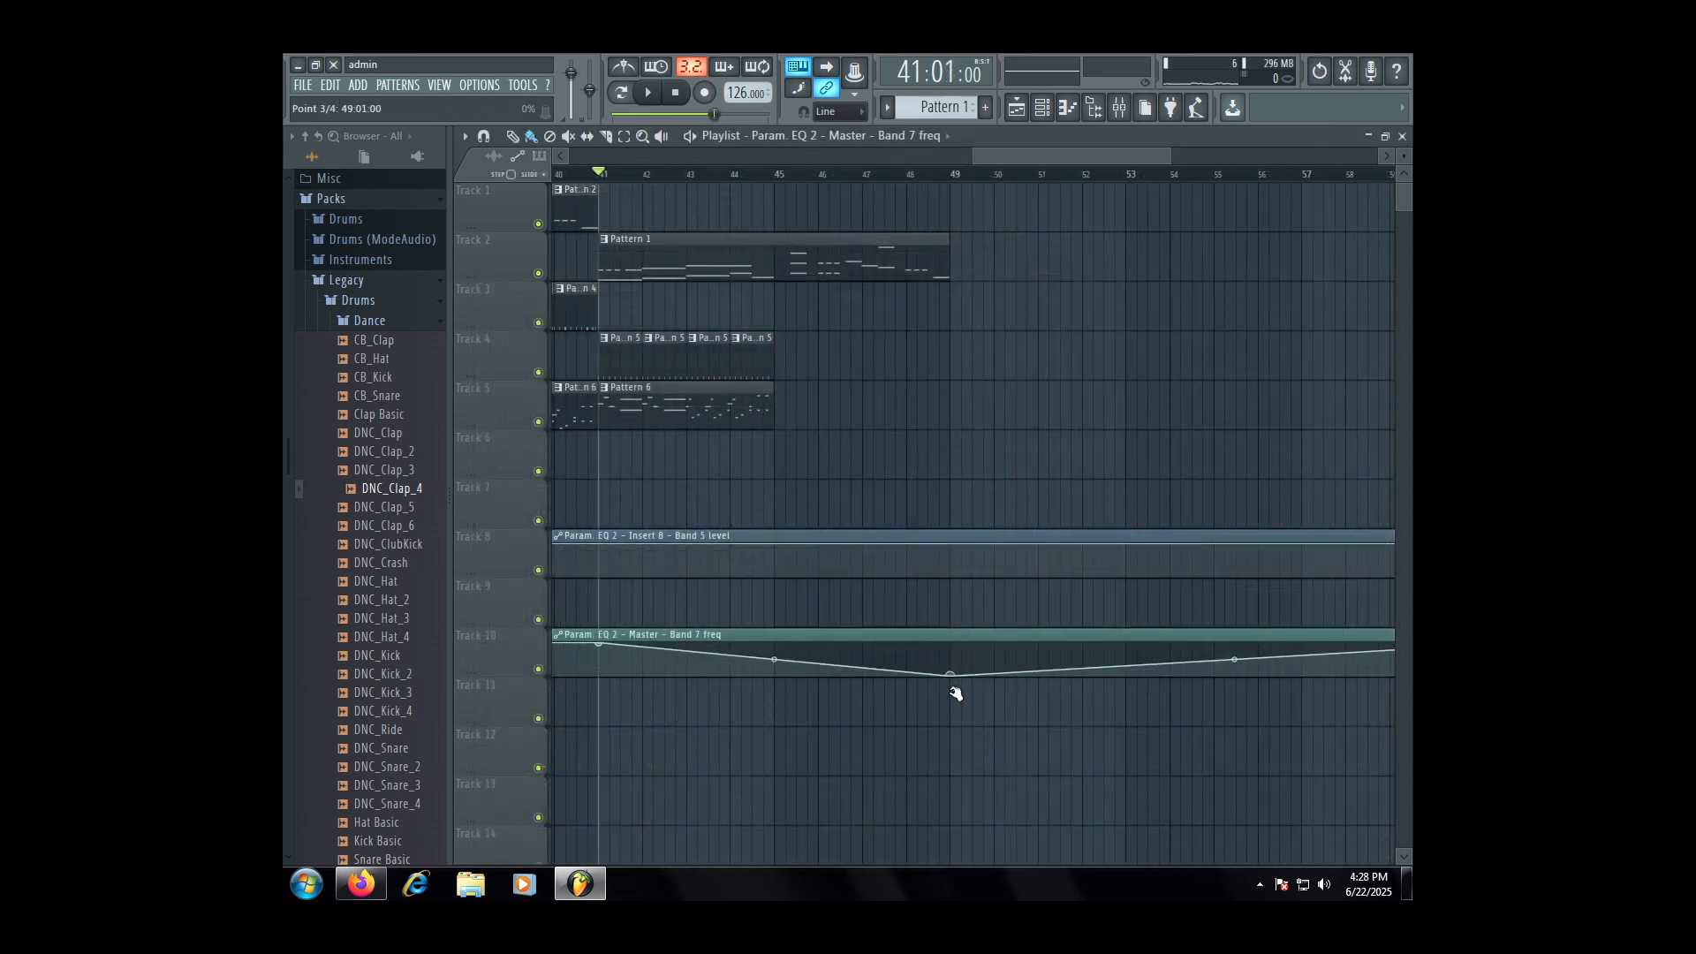
- Lower the Master Band 7 freq automation after bar 49 on Track 10 to zero and check the mixer levels during playback
key("space")
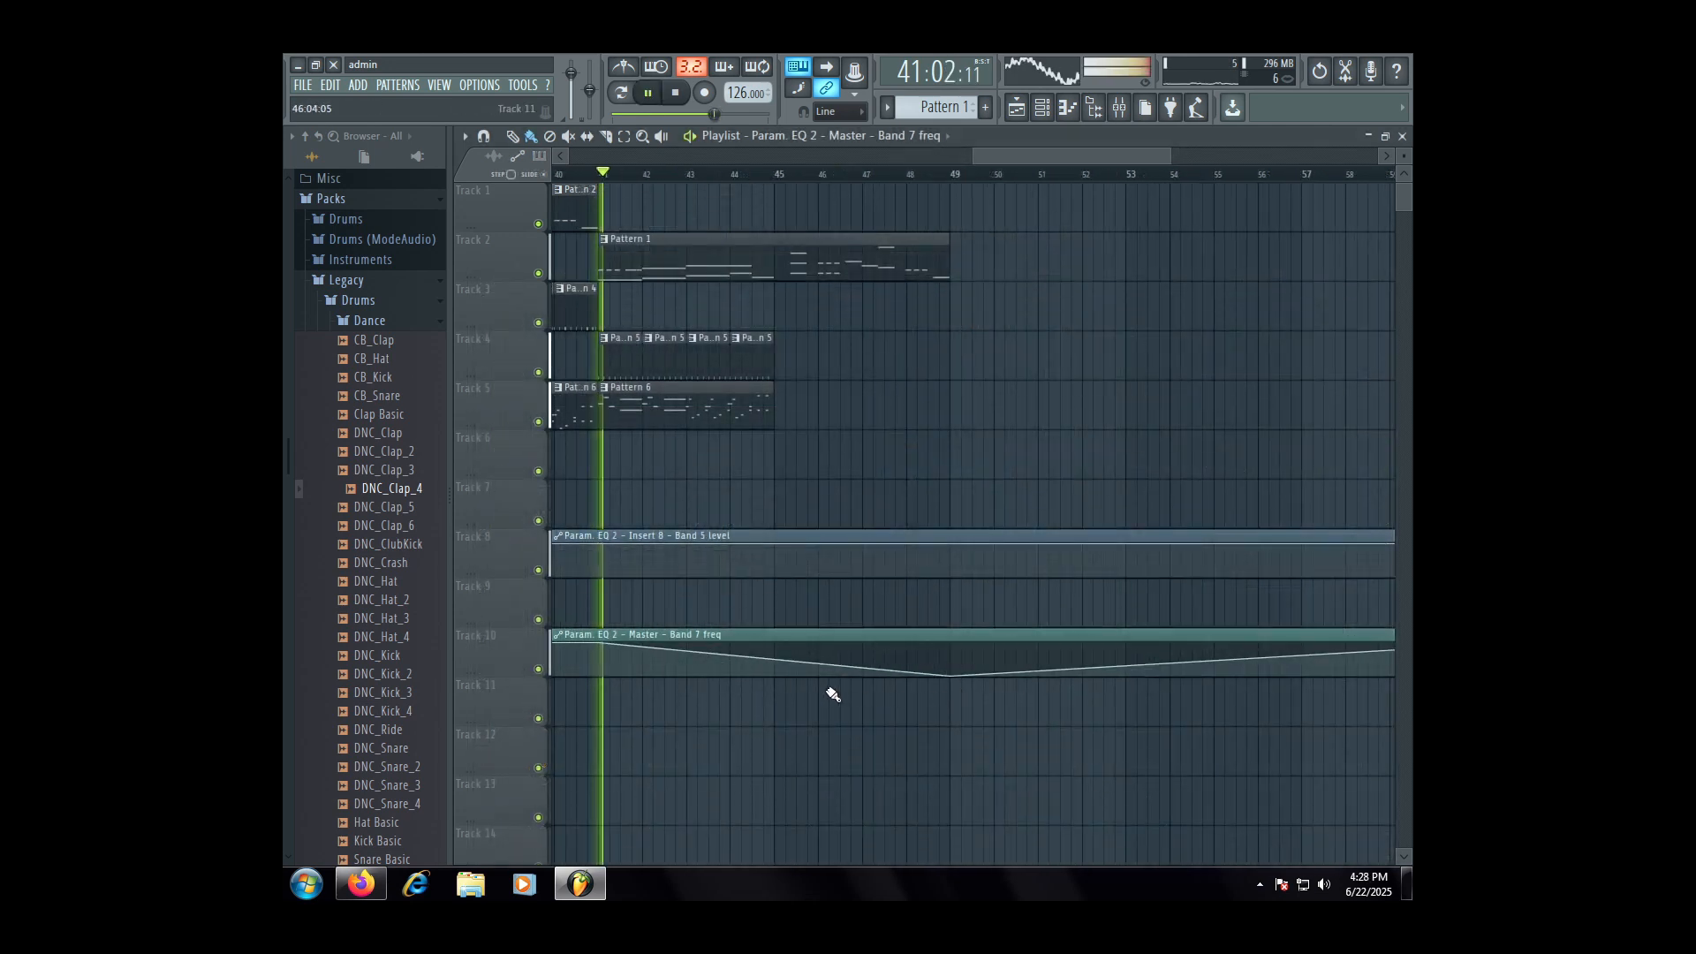
scroll(827, 689, "down", 2)
left_click_drag(1188, 648, 1192, 691)
scroll(724, 715, "up", 3)
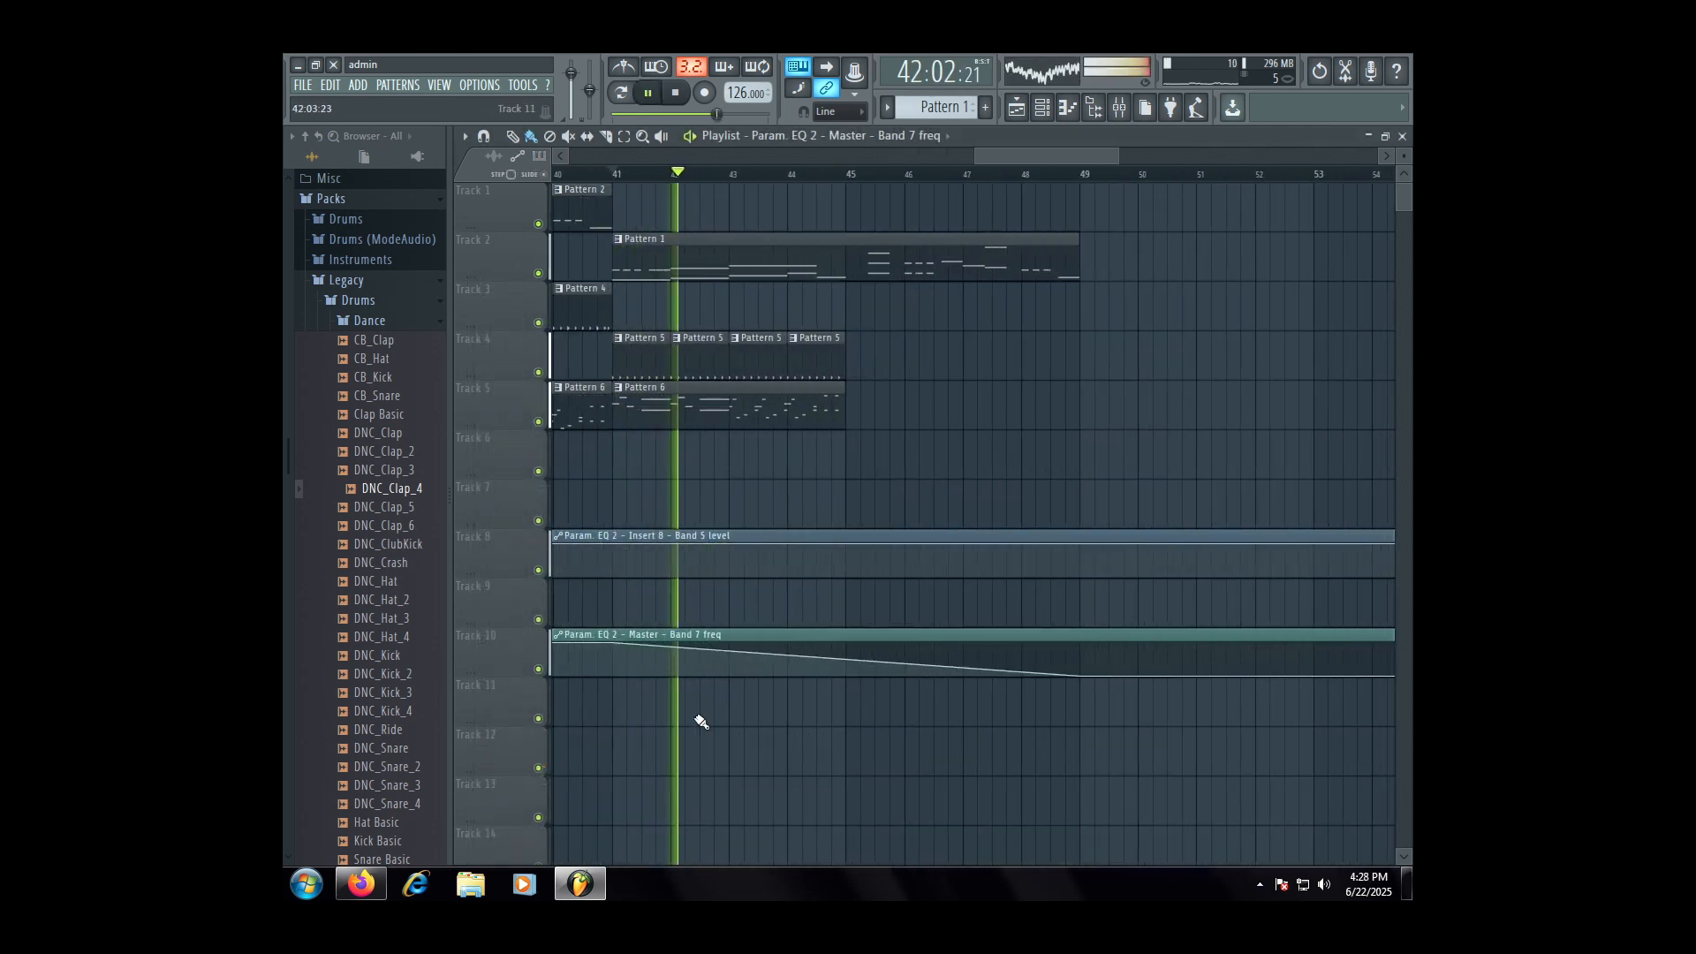
left_click(1119, 109)
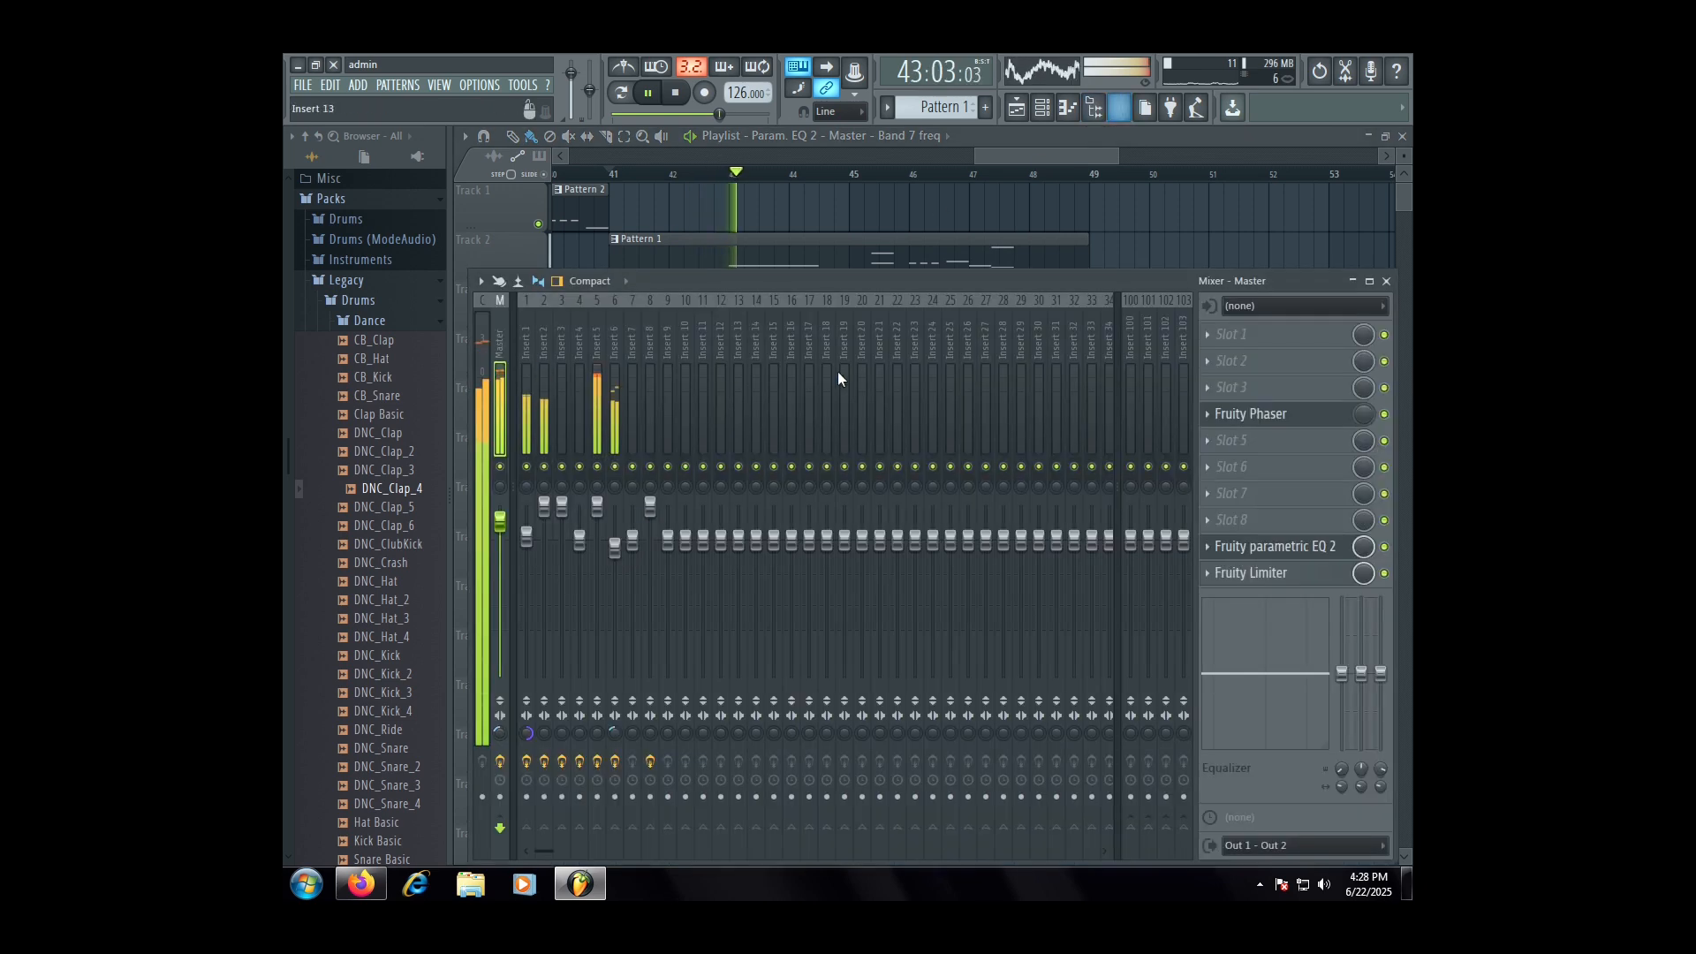
left_click(1119, 110)
left_click(1145, 308)
right_click(1143, 296)
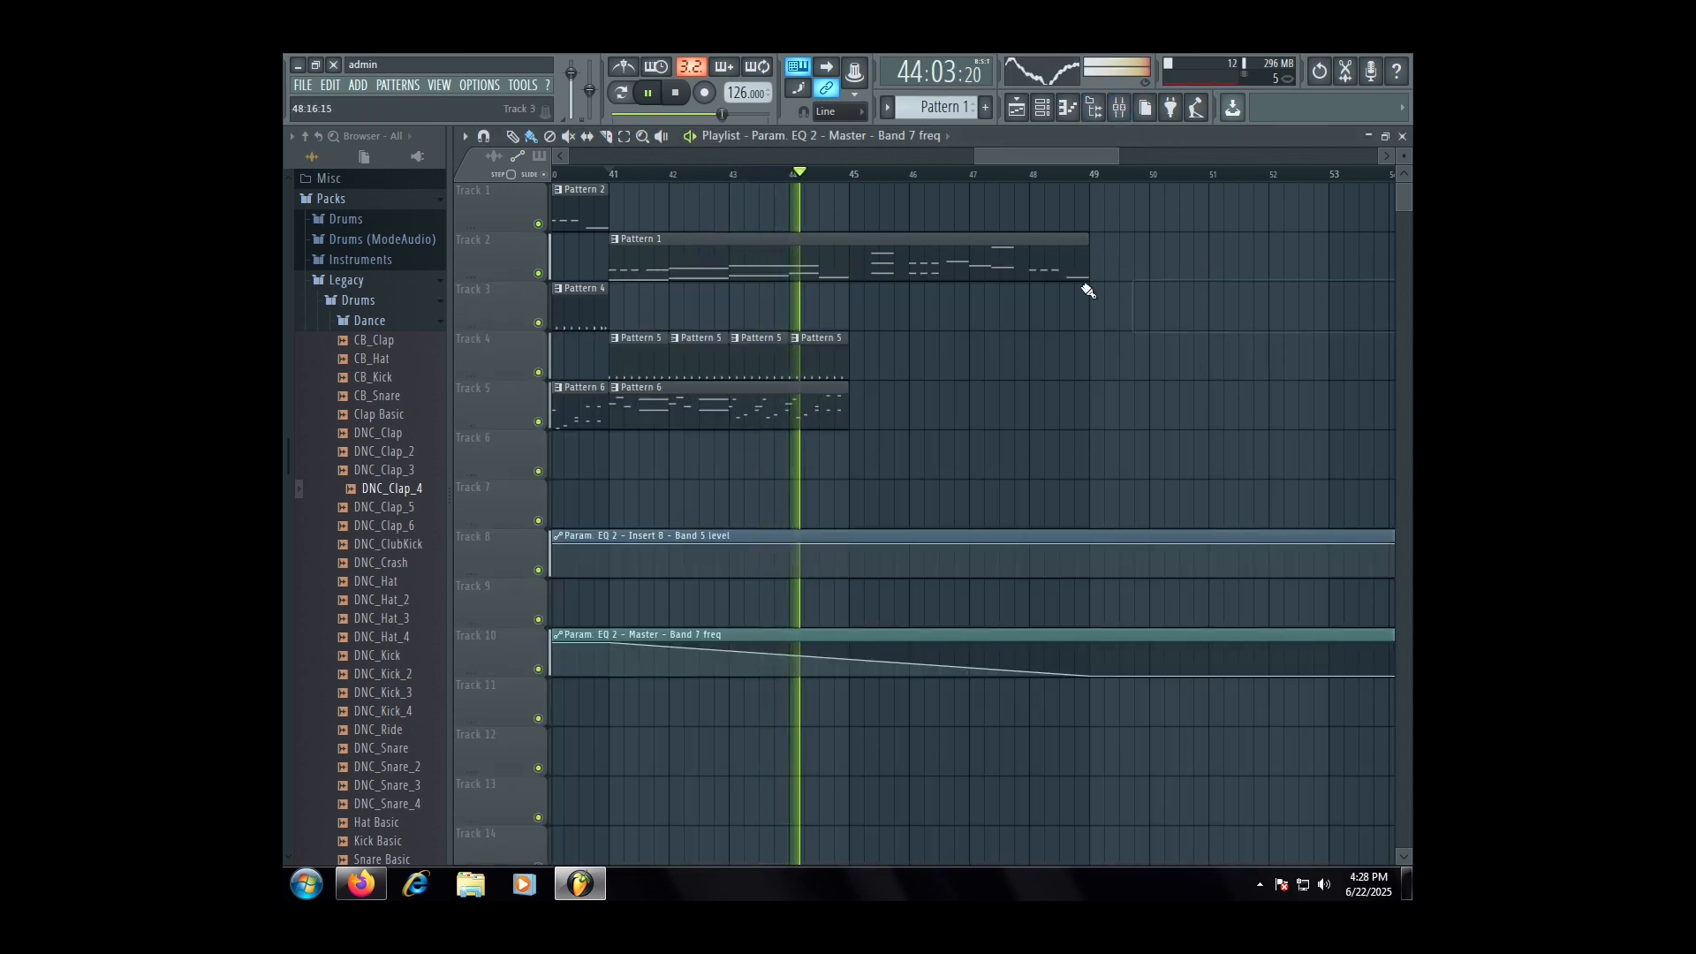
- Duplicate the Pattern 6 clip on Track 5 to bar 45, filling the track up to bar 49
left_click_drag(947, 397, 849, 413)
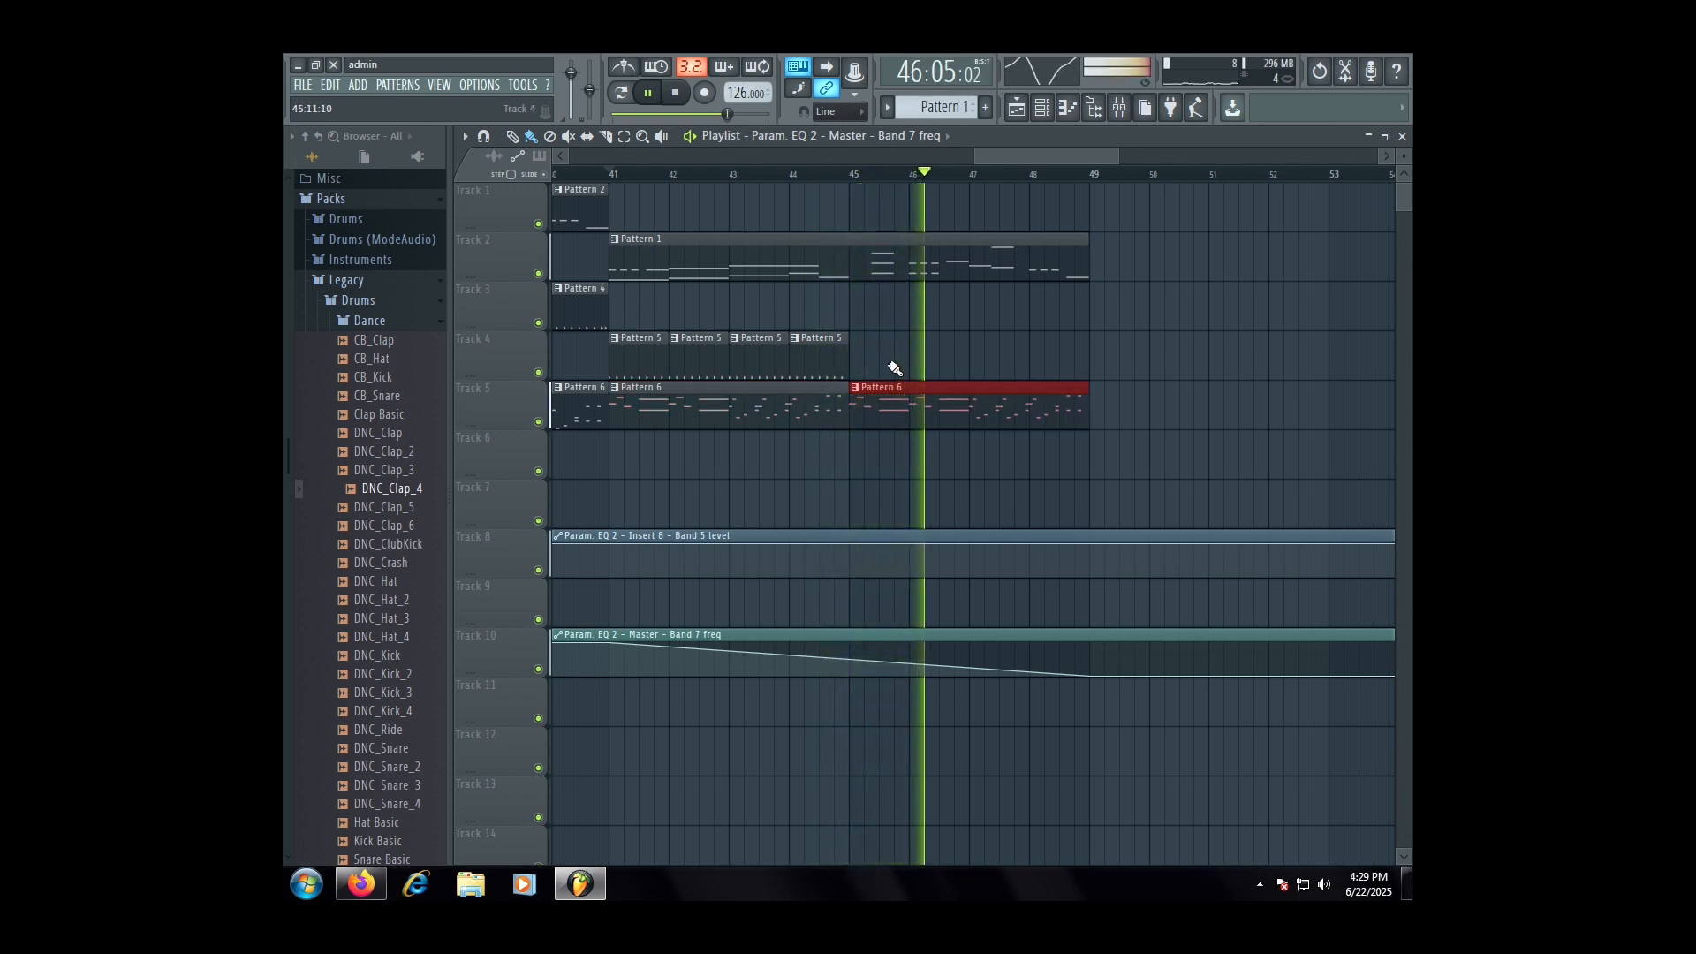
scroll(889, 363, "down", 1)
scroll(891, 363, "down", 1)
left_click(1180, 326)
right_click(1255, 324)
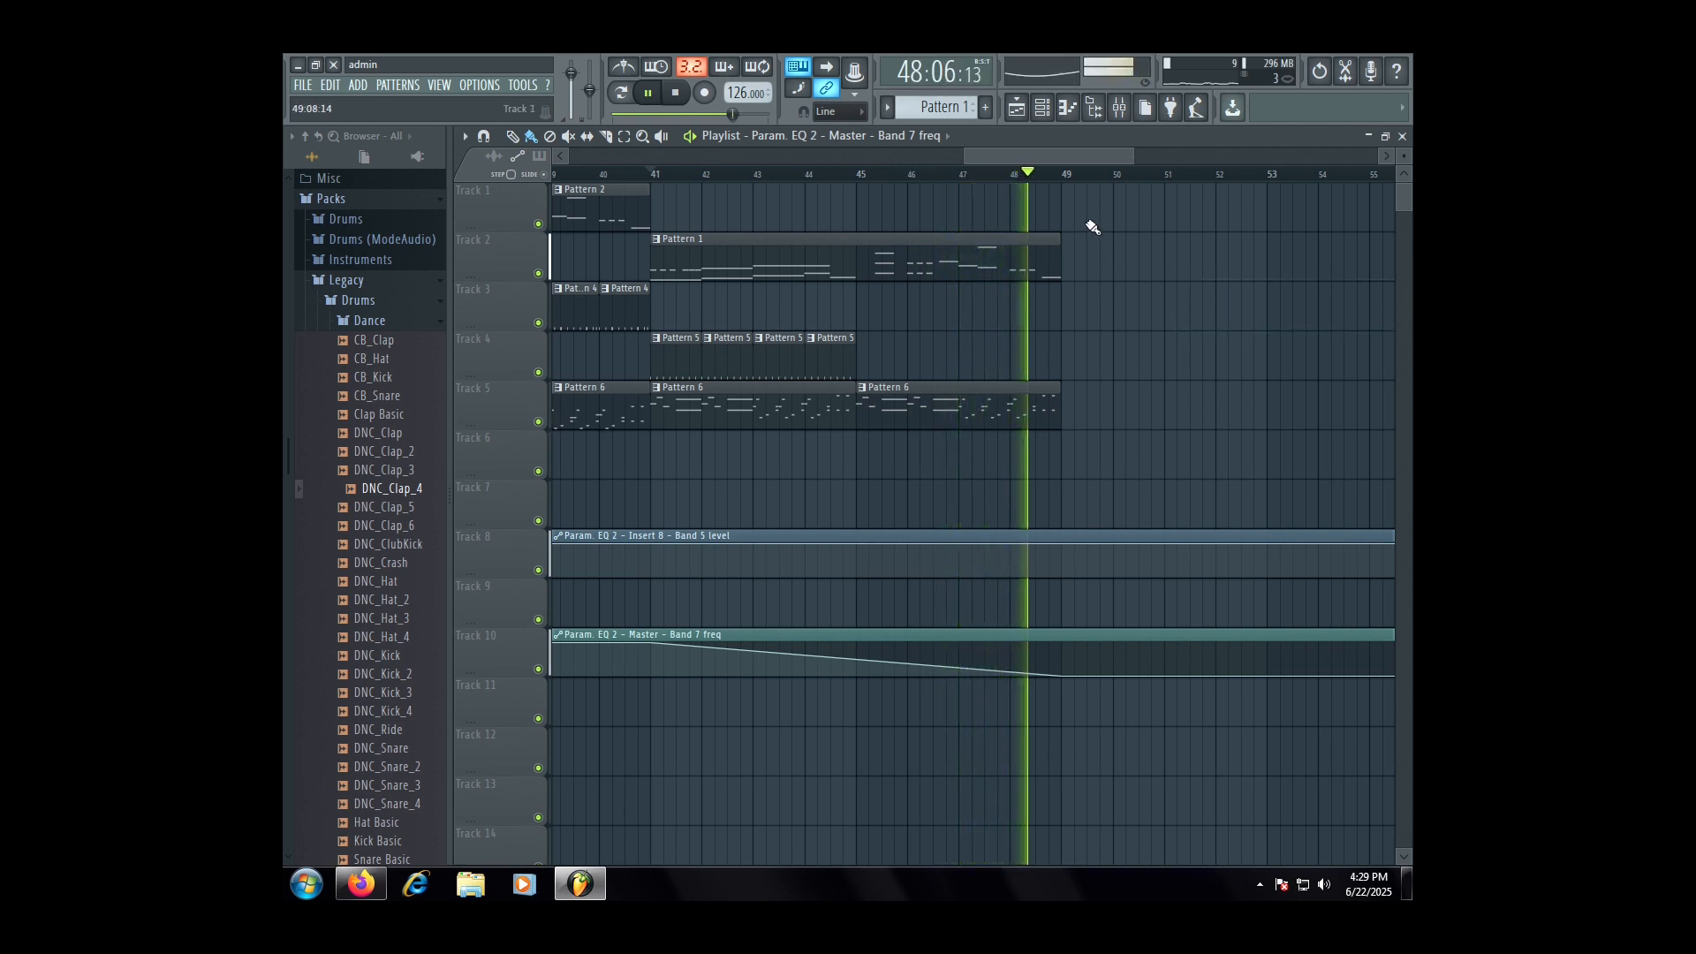
- Select the playlist time range from bar 1 to about bar 50, leaving the individual clips deselected
left_click(1177, 247)
scroll(1124, 307, "down", 2)
scroll(712, 424, "up", 3)
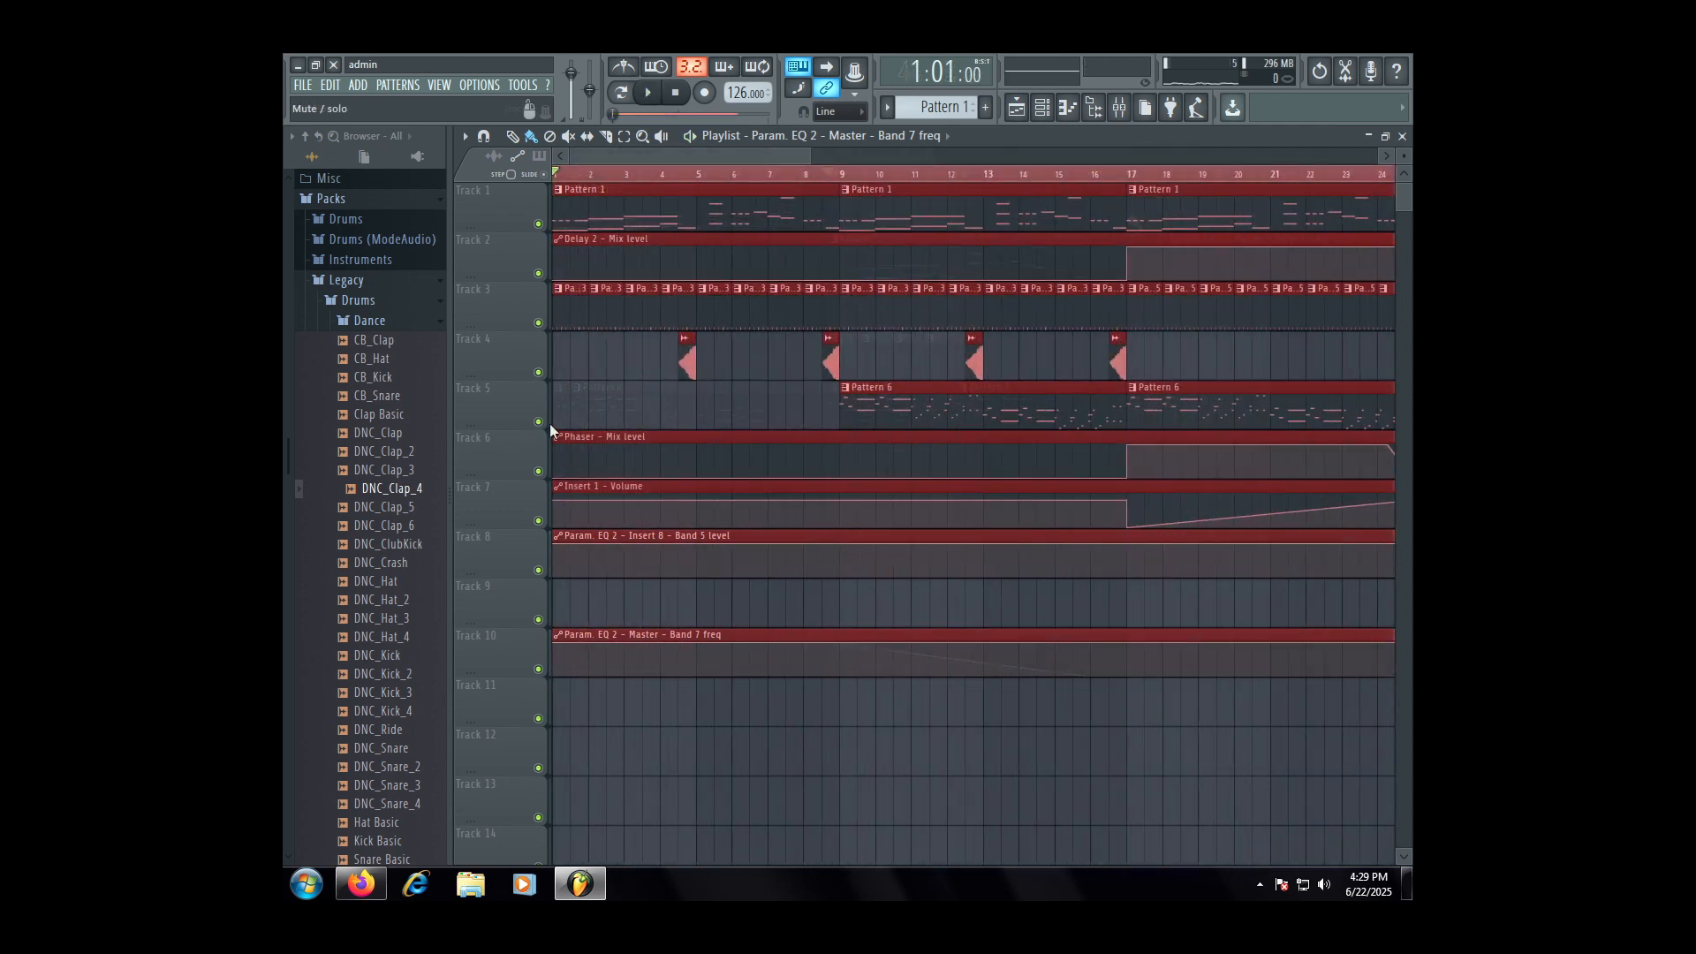
scroll(677, 422, "down", 3)
scroll(678, 422, "up", 1)
scroll(431, 420, "up", 5)
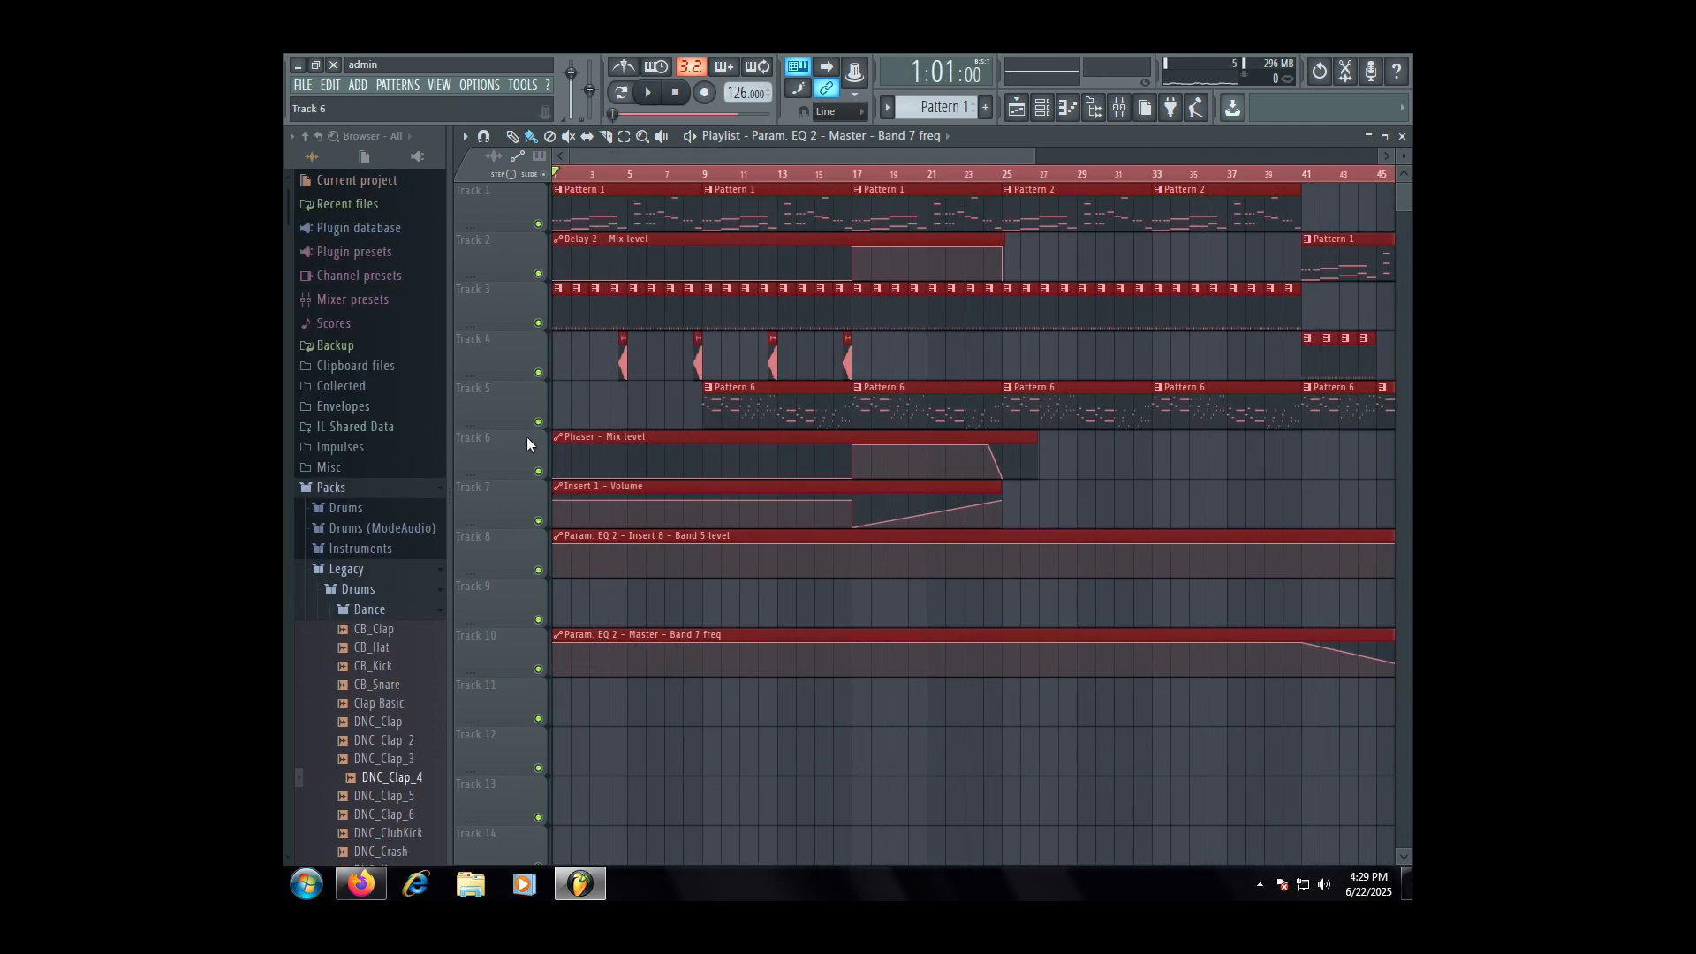
scroll(642, 437, "down", 3)
key("Delete")
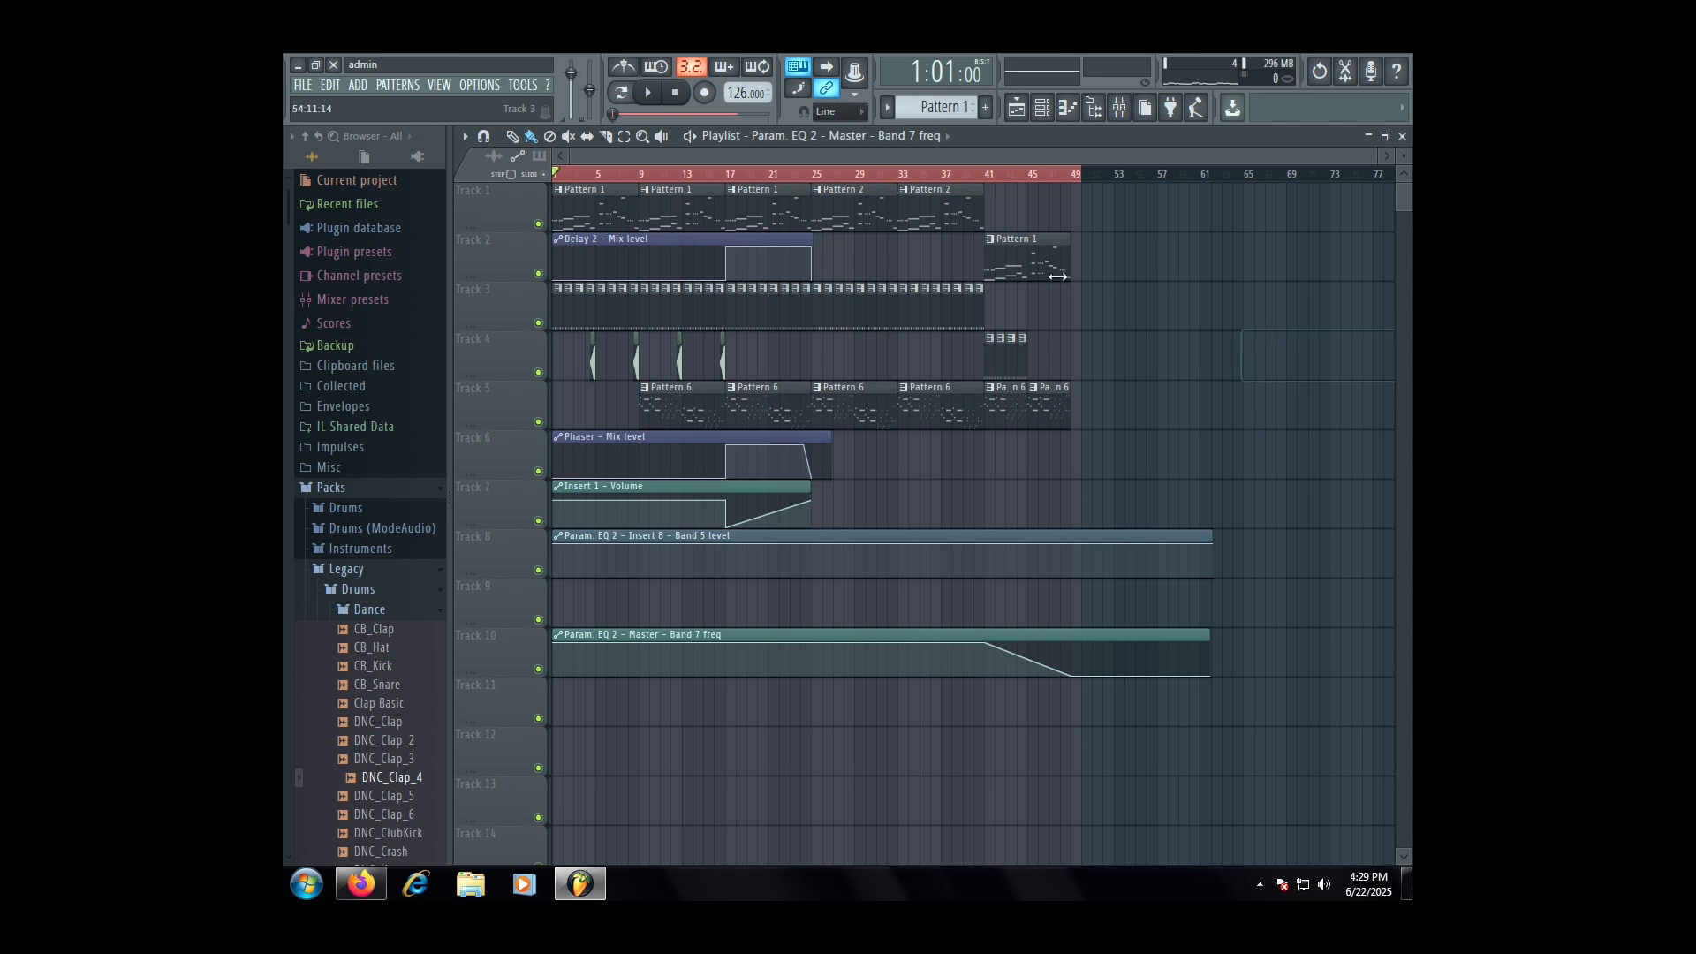
- Export the selected song range as an MP3 file named untitled on the Desktop and render it
left_click(301, 85)
left_click(297, 90)
left_click(309, 89)
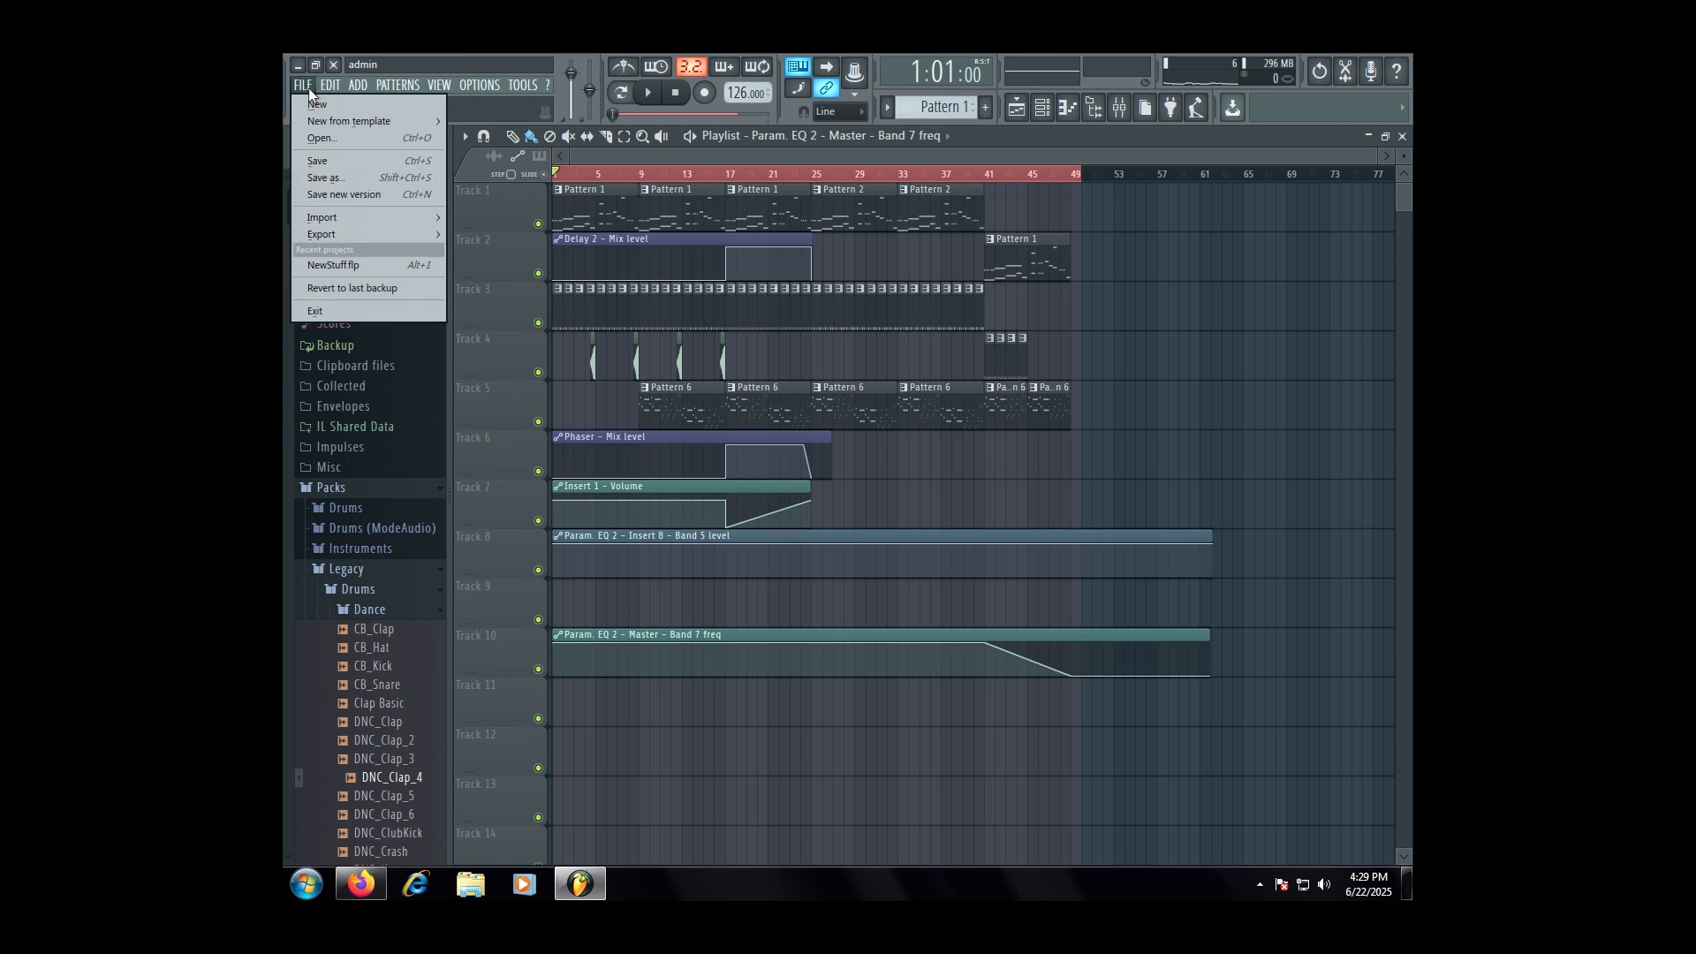
left_click(309, 89)
left_click(299, 85)
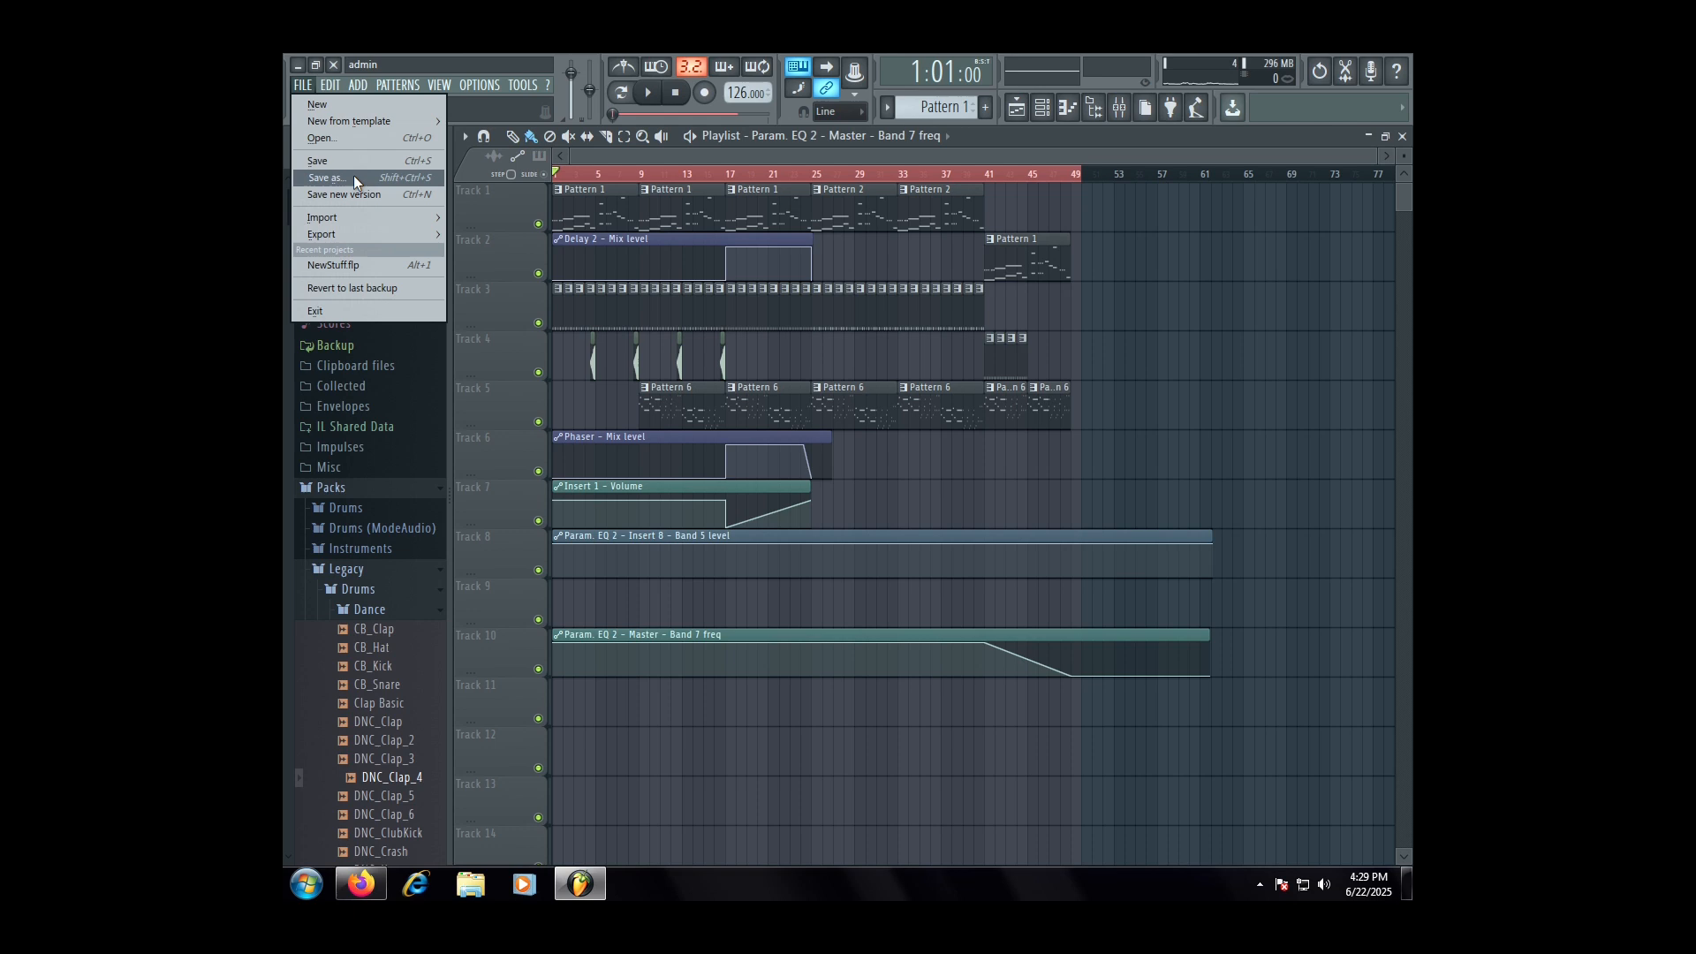
mouse_move(392, 232)
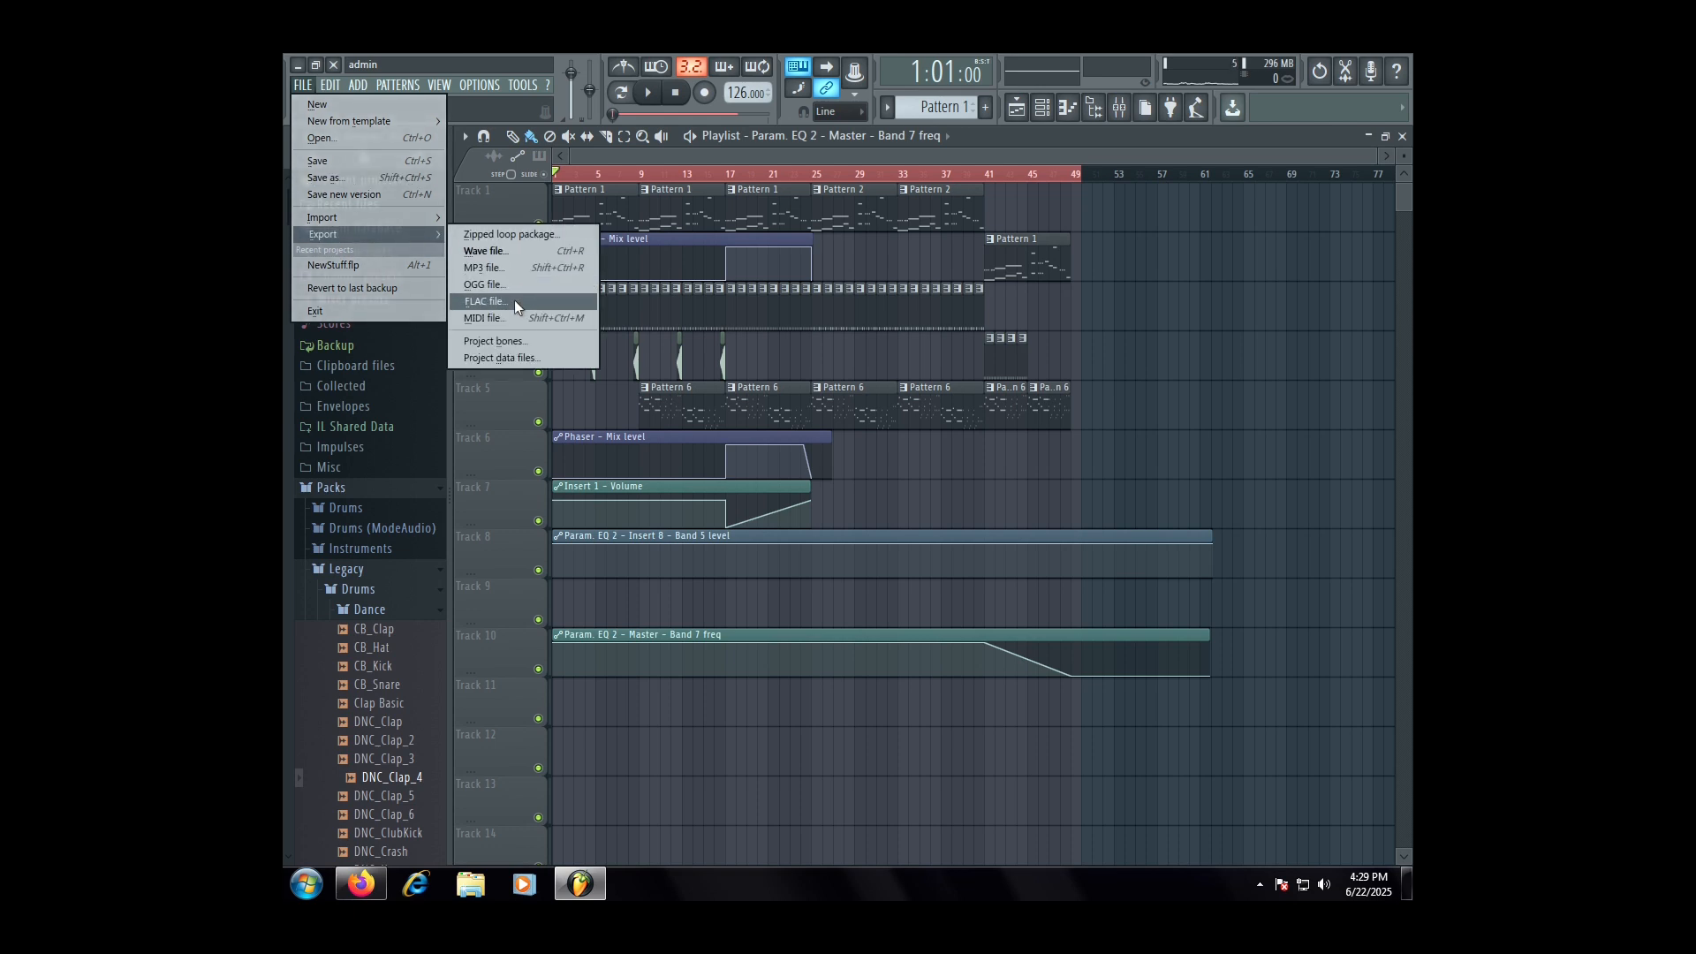
left_click(517, 268)
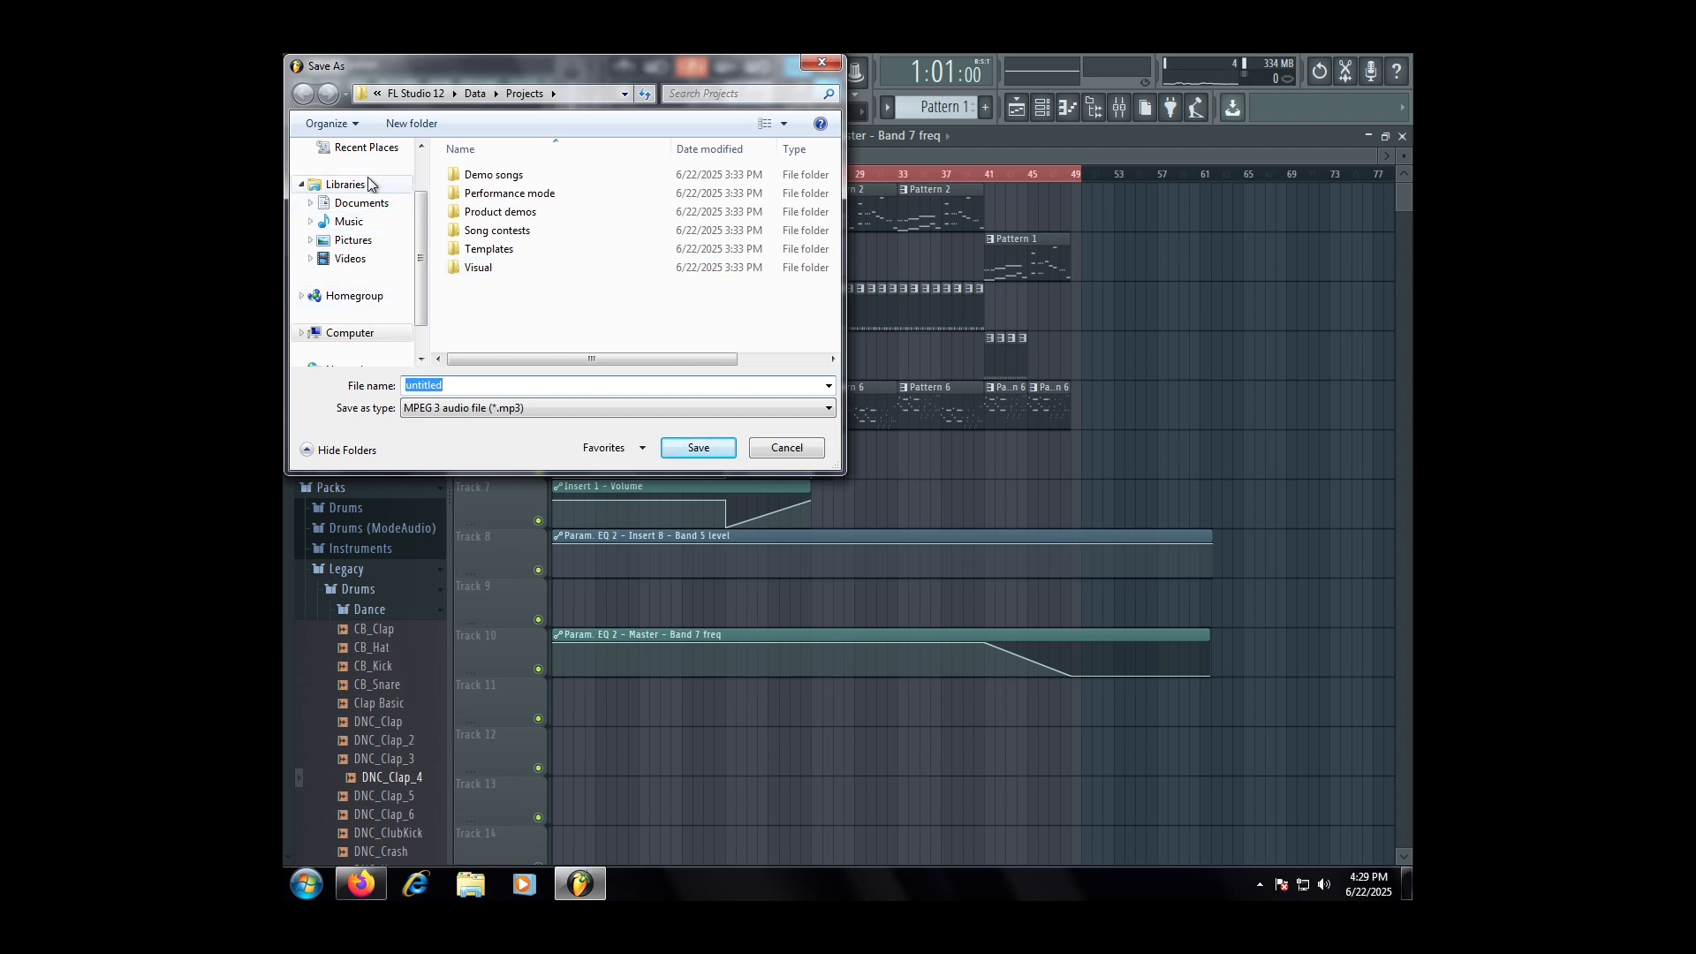
left_click_drag(417, 231, 414, 192)
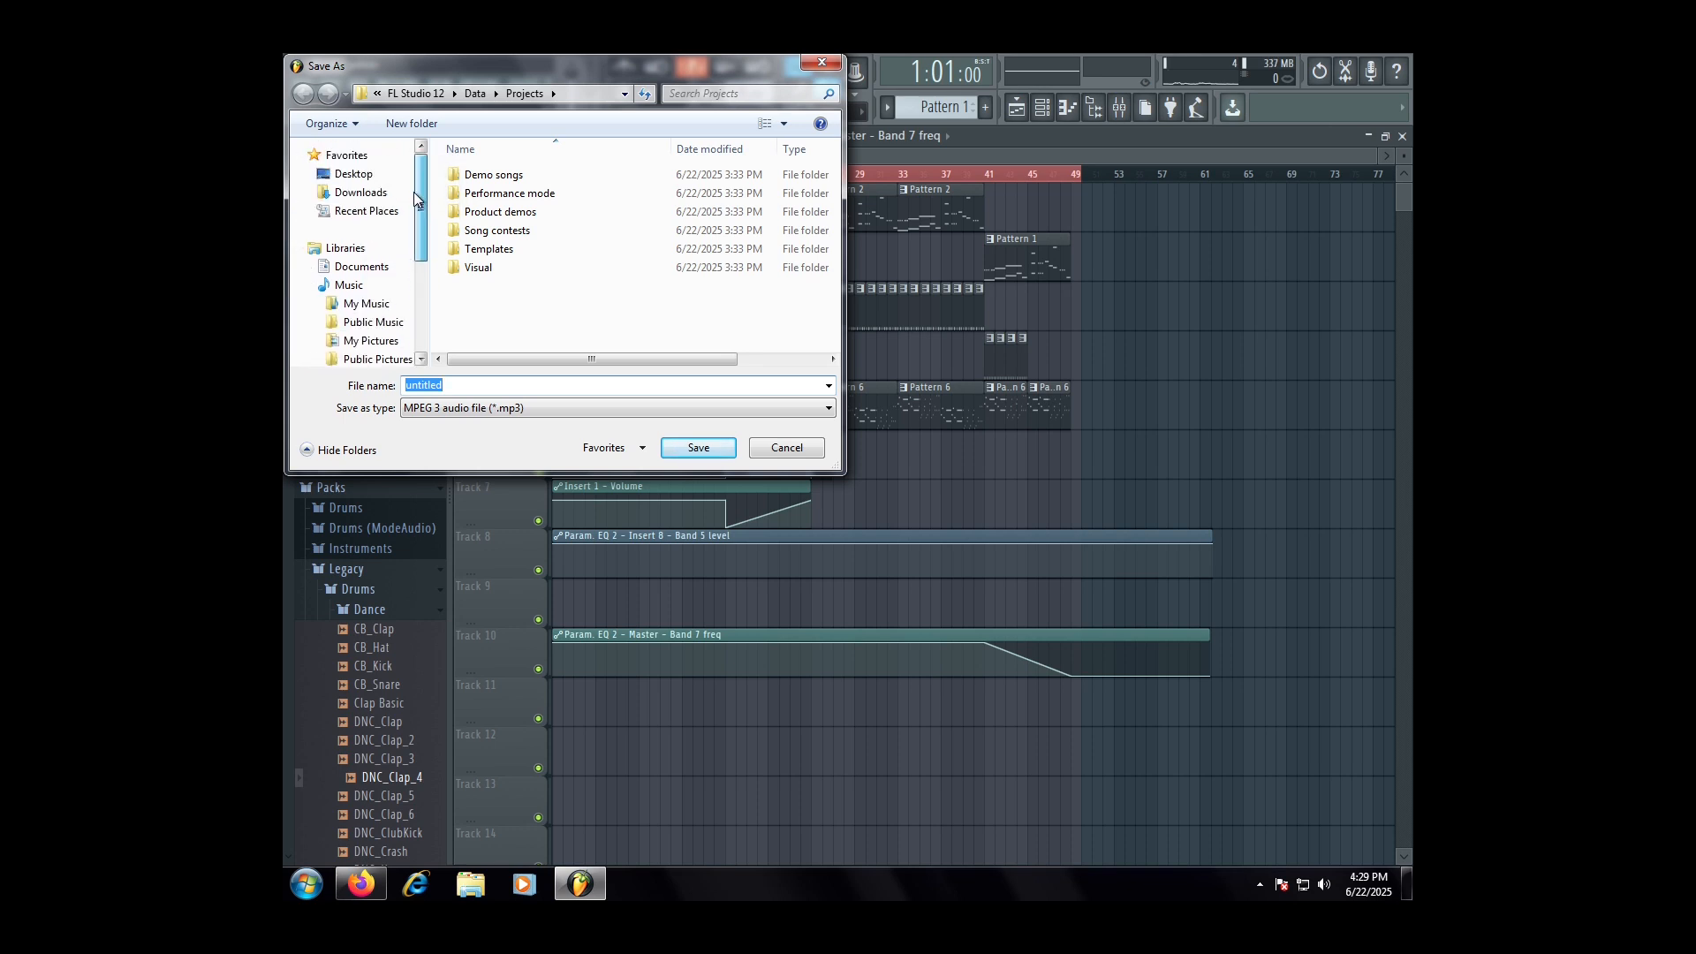
left_click(356, 174)
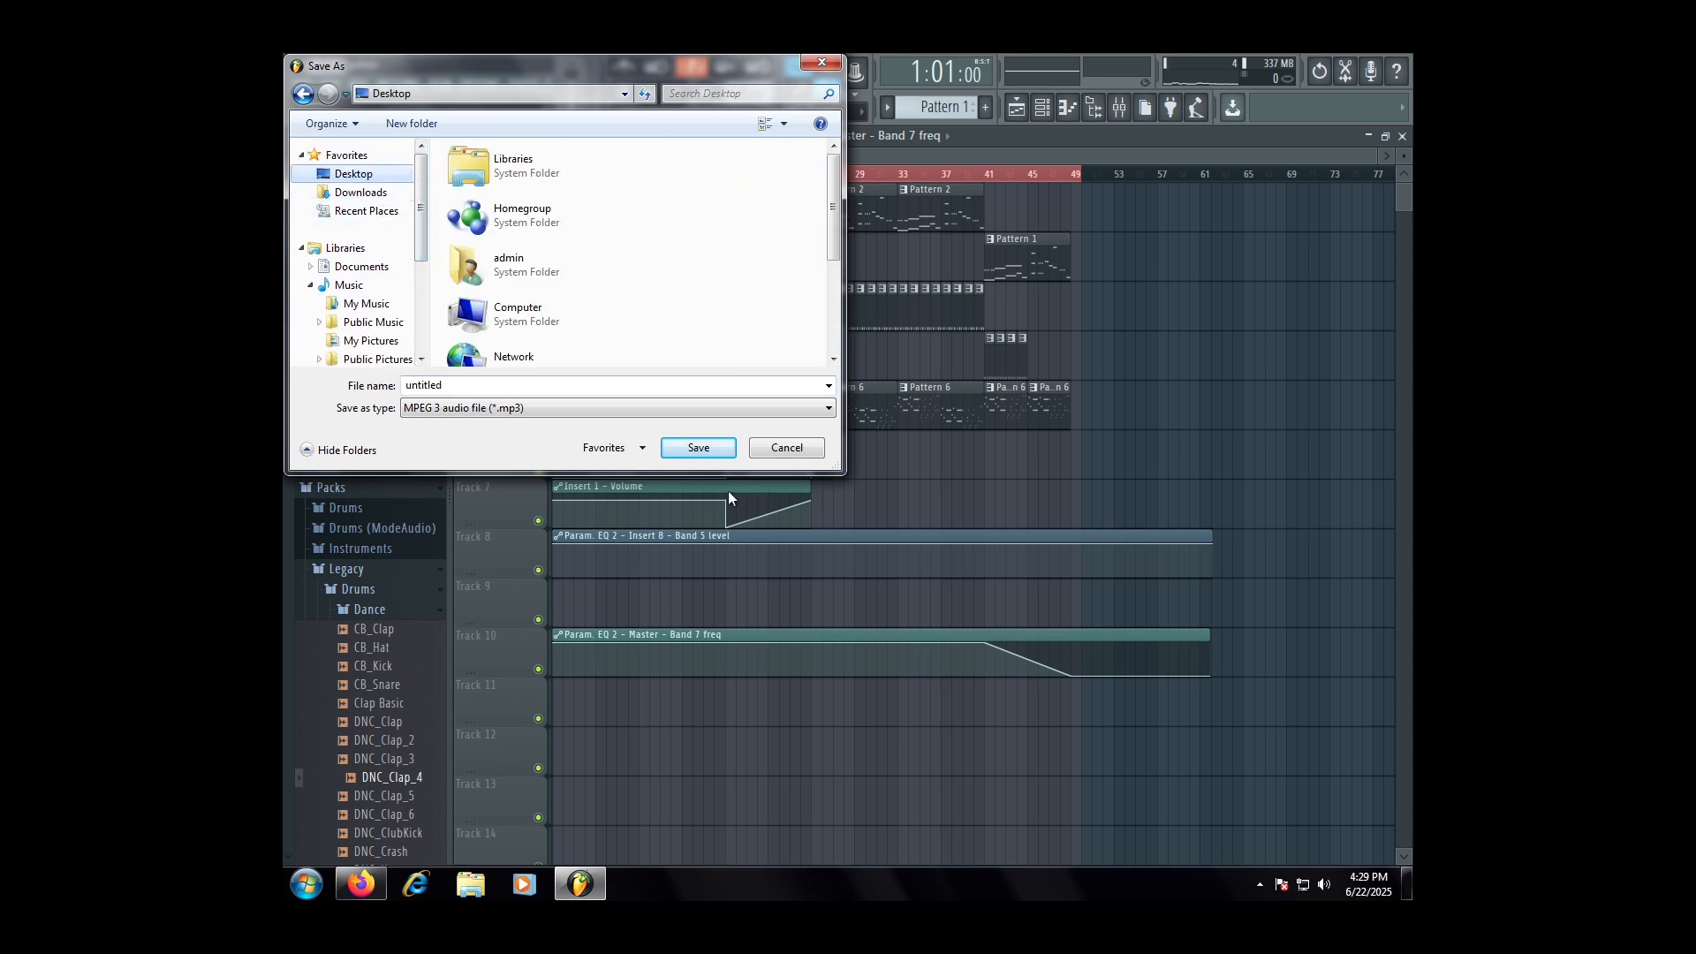
left_click(561, 390)
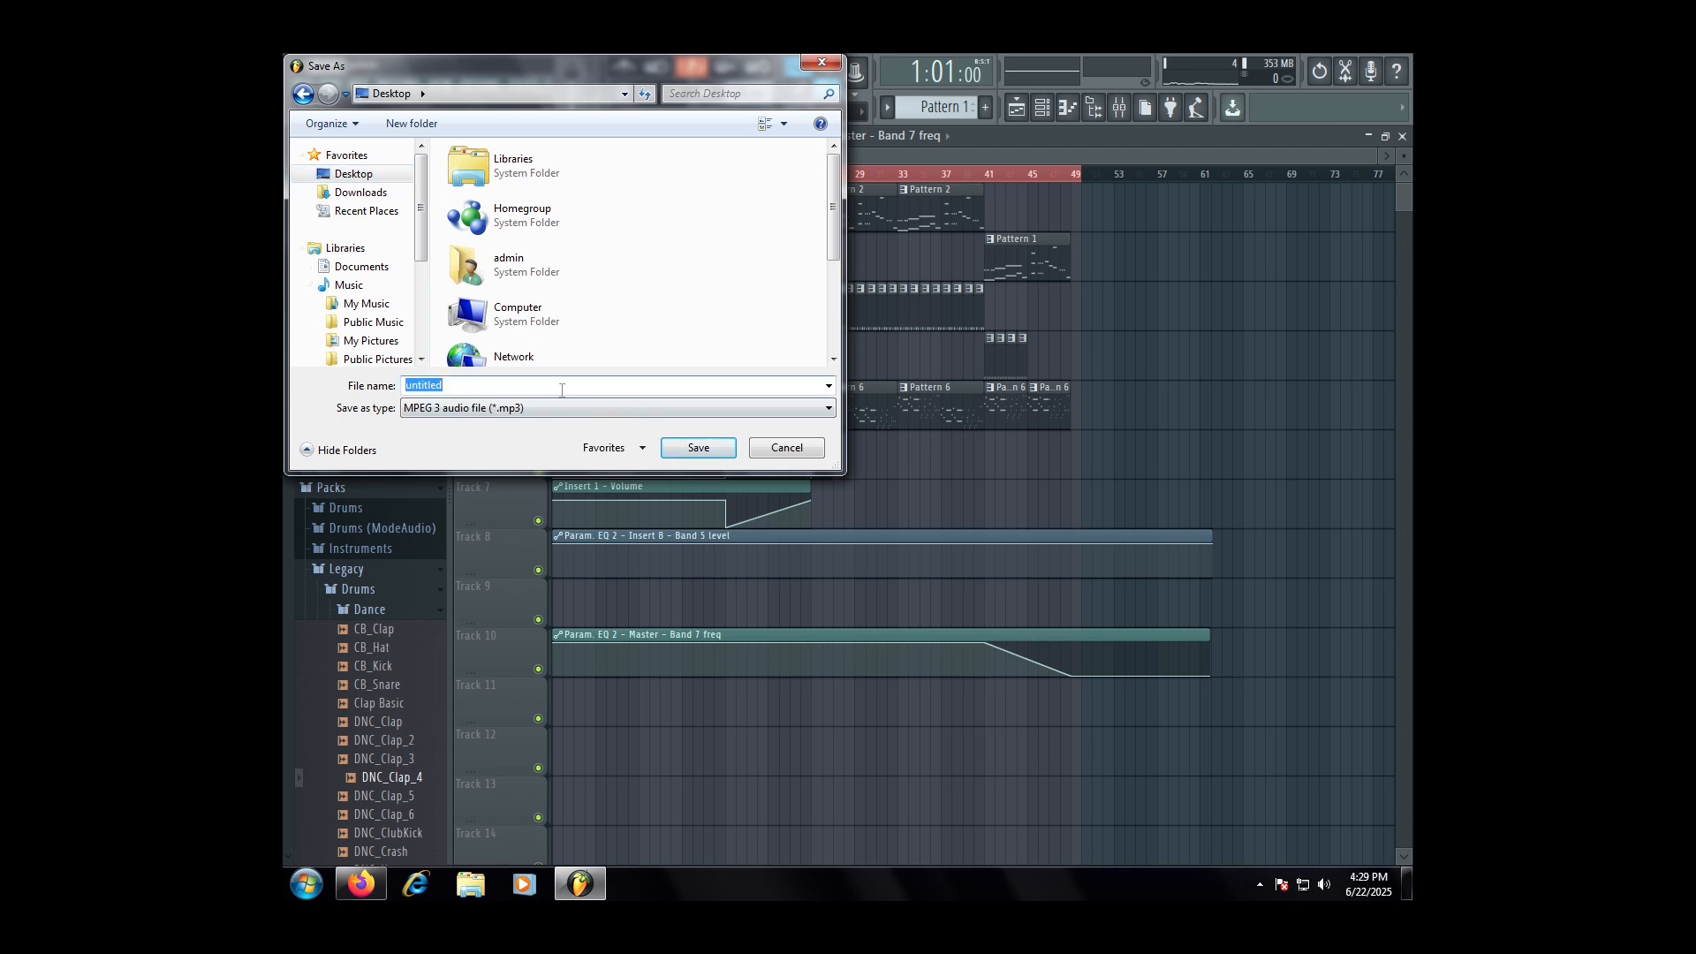
key("Return")
key("Return")
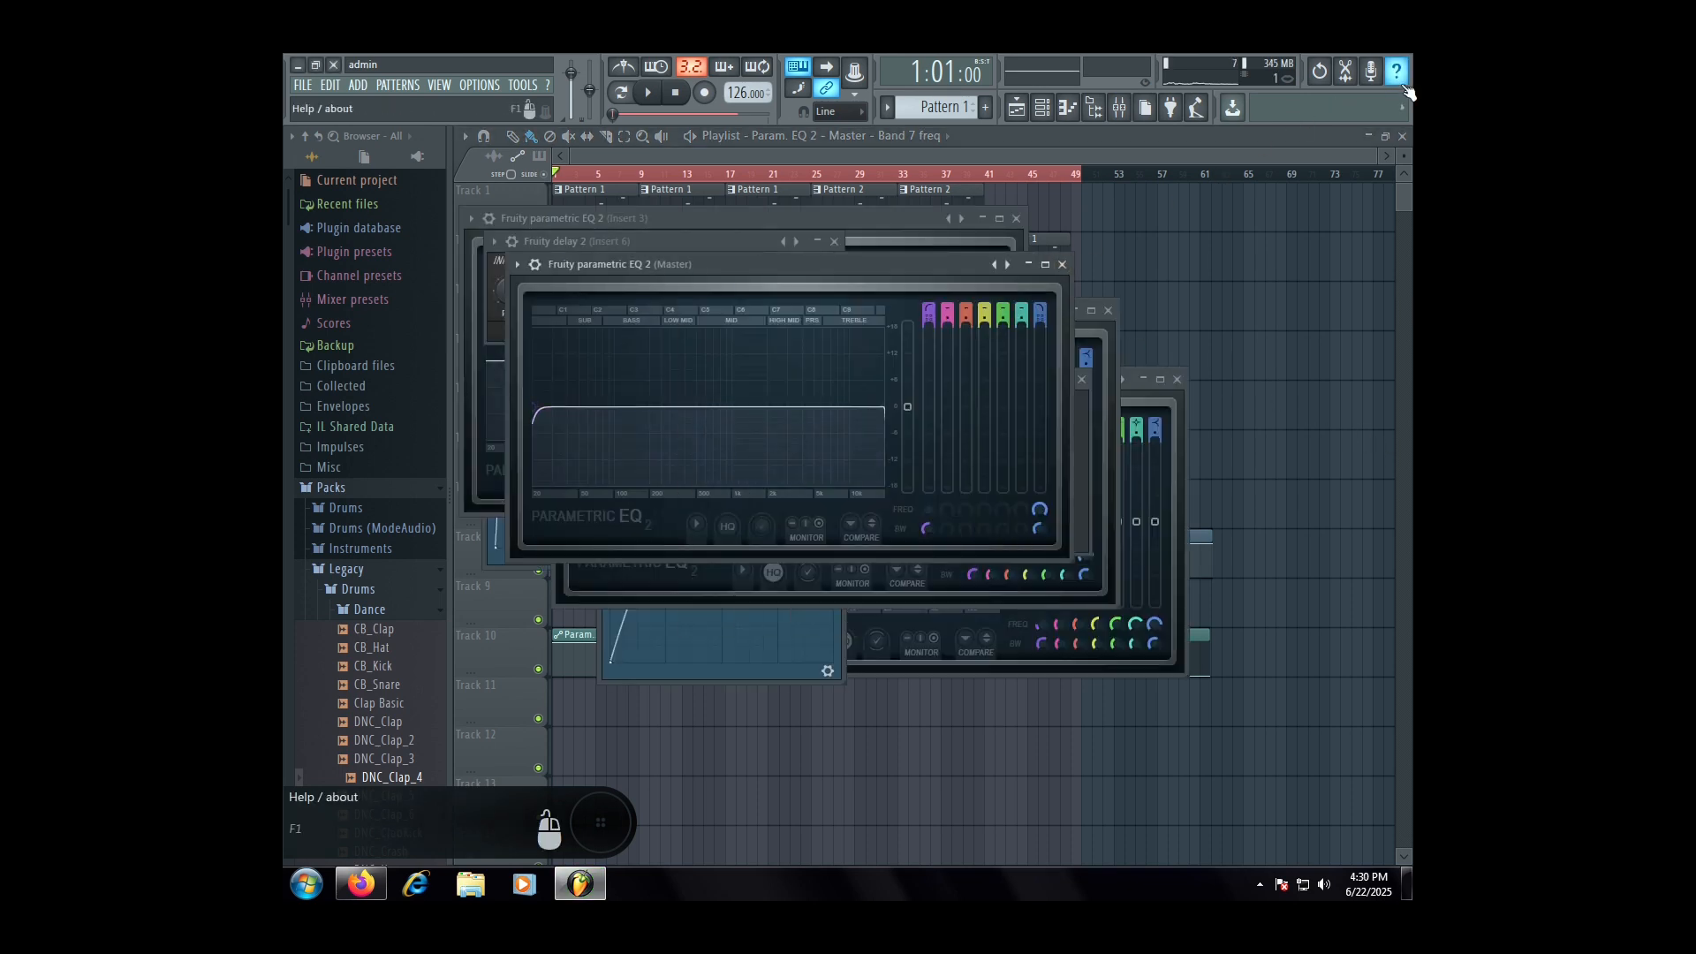
- Save the project
left_click(303, 89)
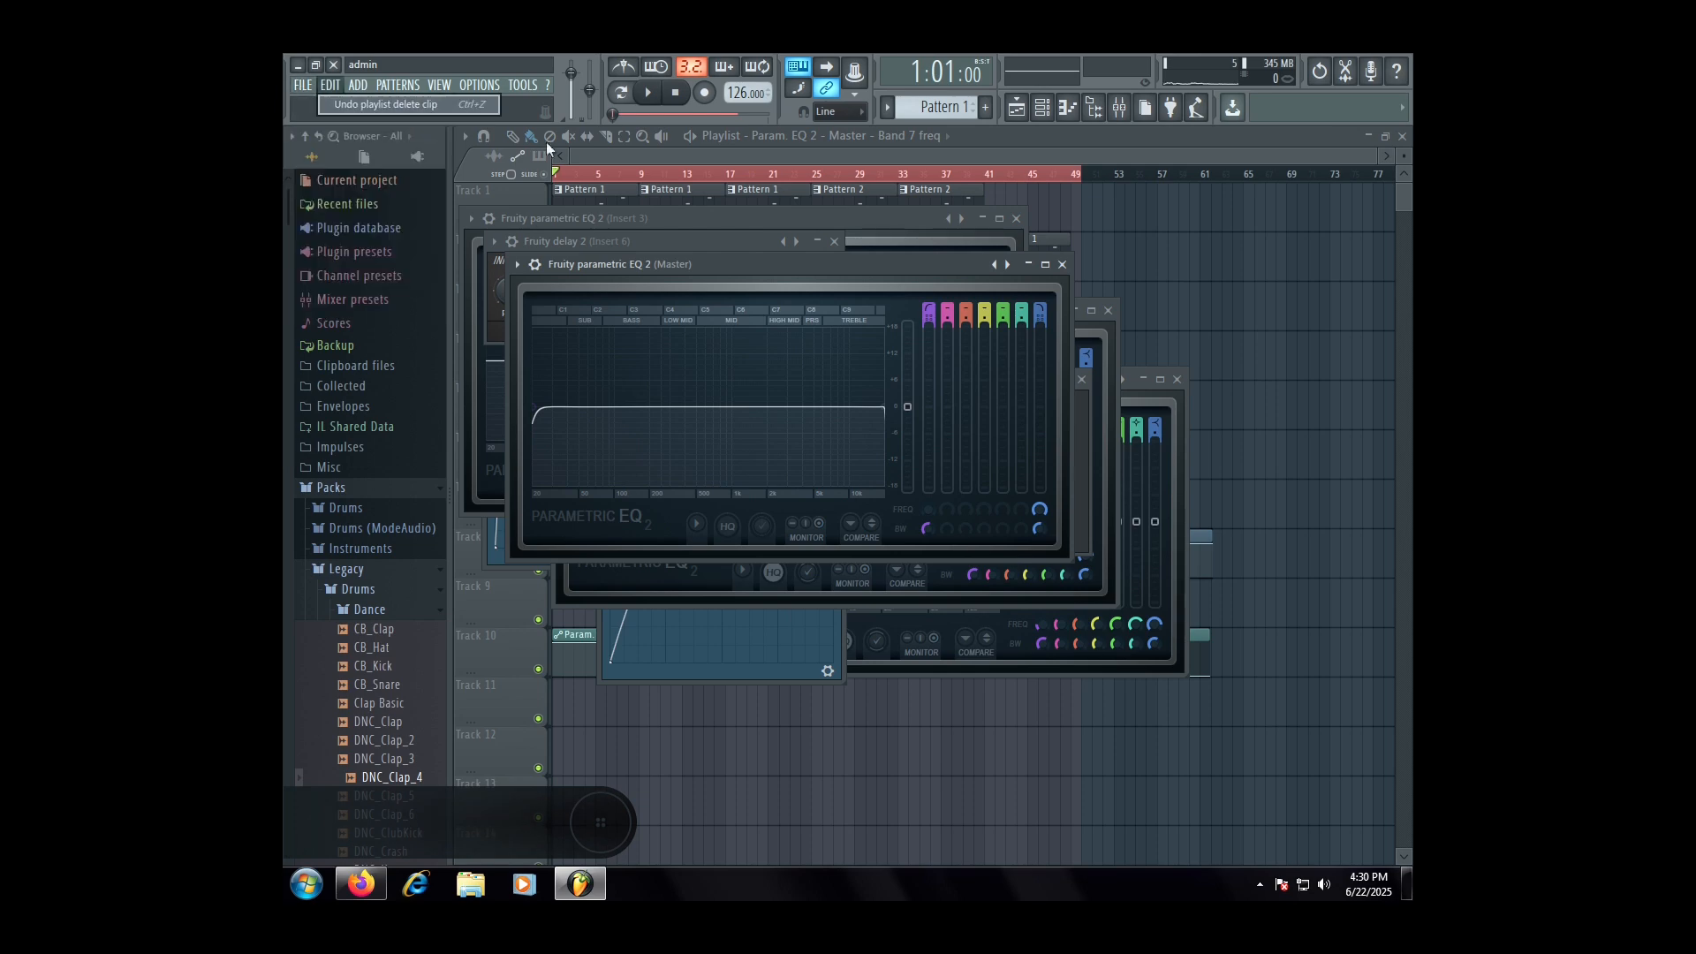
left_click(302, 84)
left_click(302, 84)
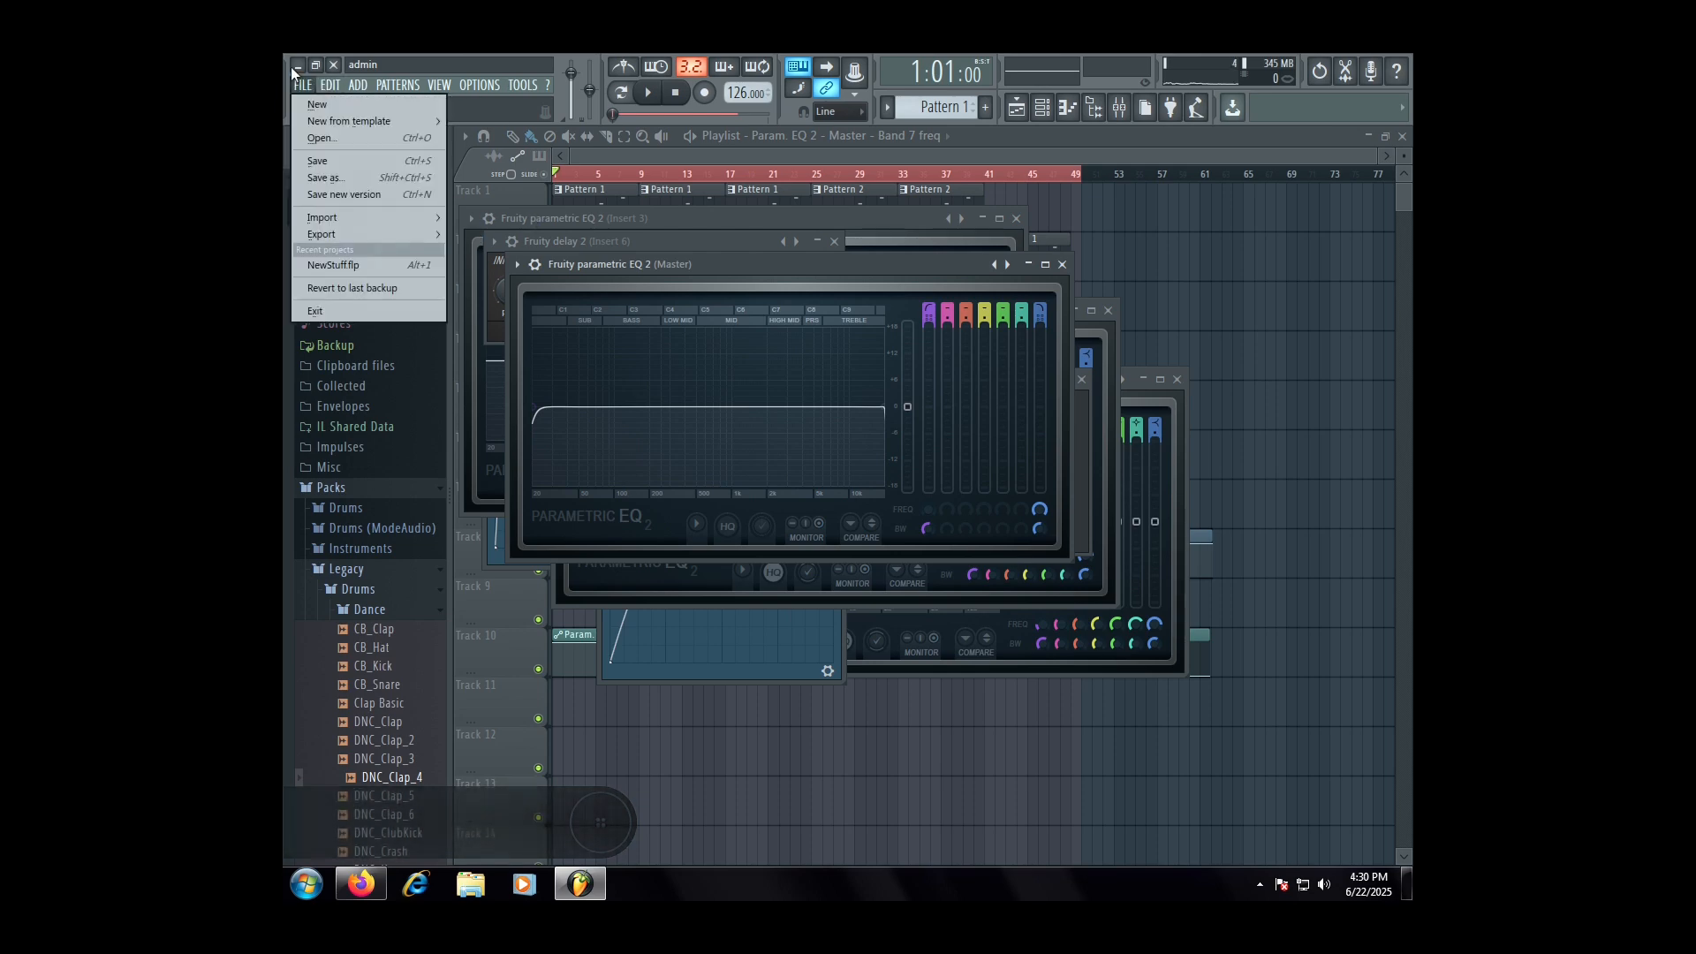
left_click(338, 162)
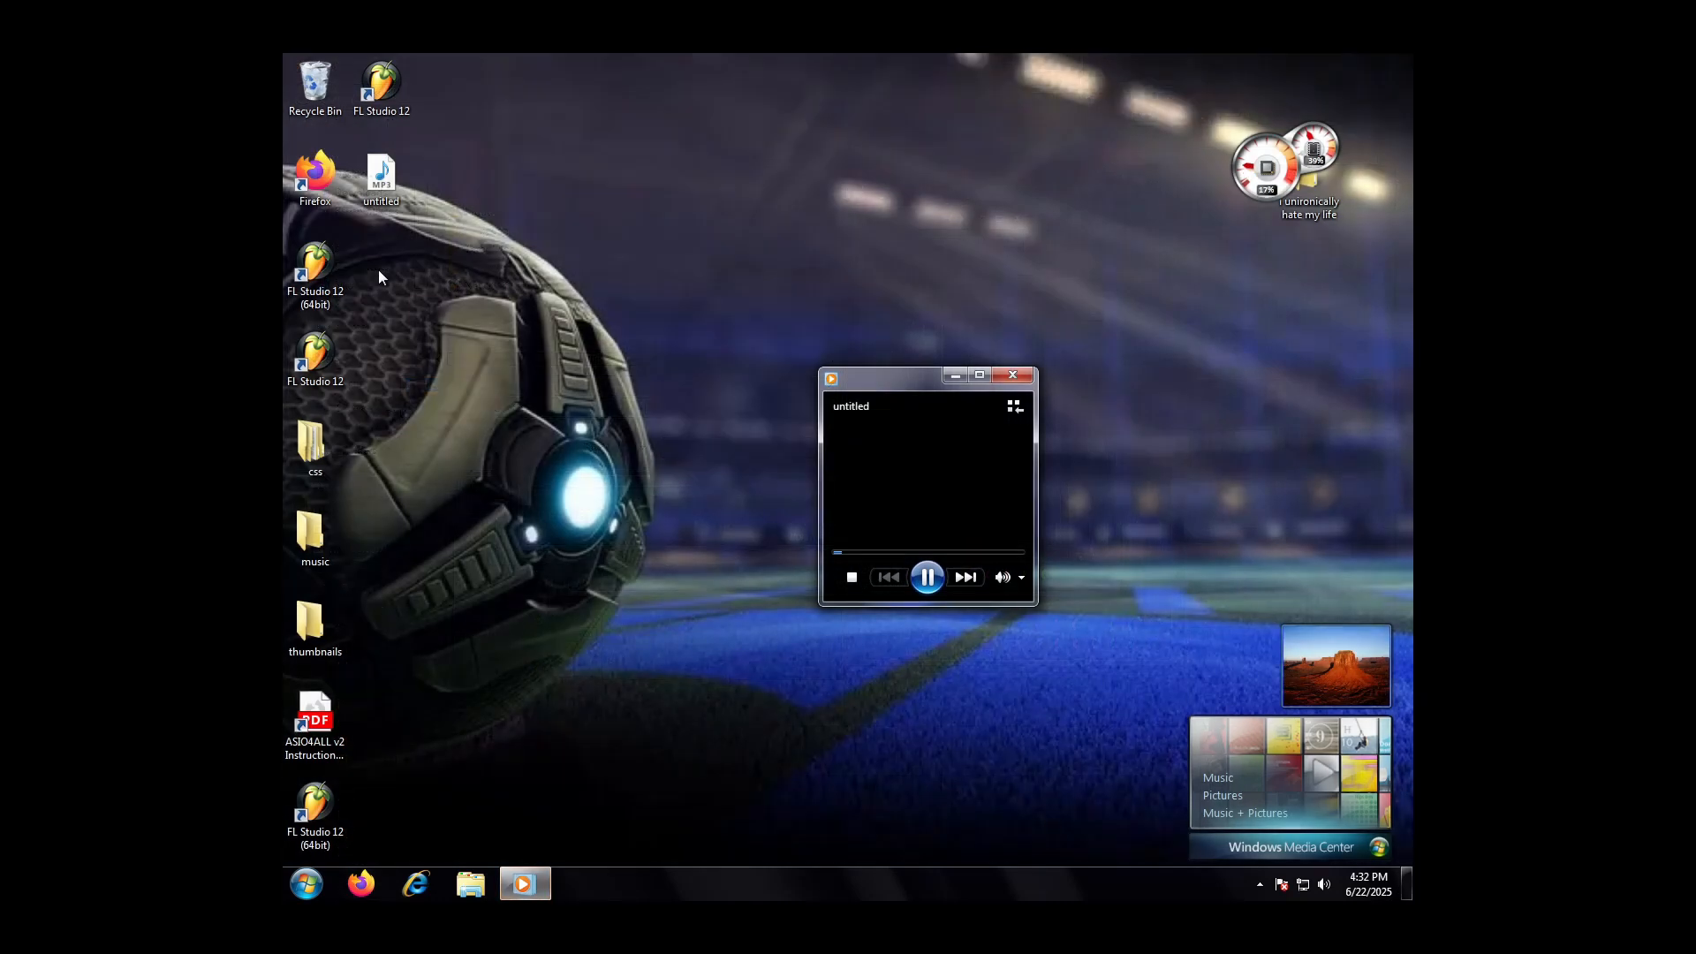